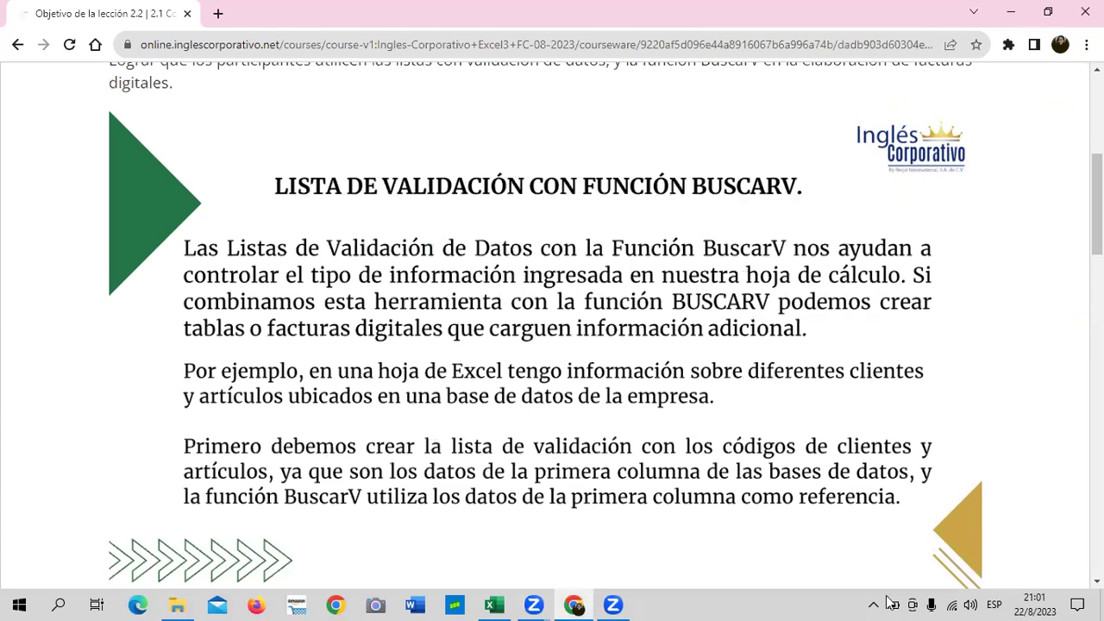
Bring the Factura_digital workbook forward, skim the FACTURA sheet, then show the ARTICULO article list.
{"action": "scroll", "coordinate": [629, 377], "scroll_direction": "up", "scroll_amount": 5}
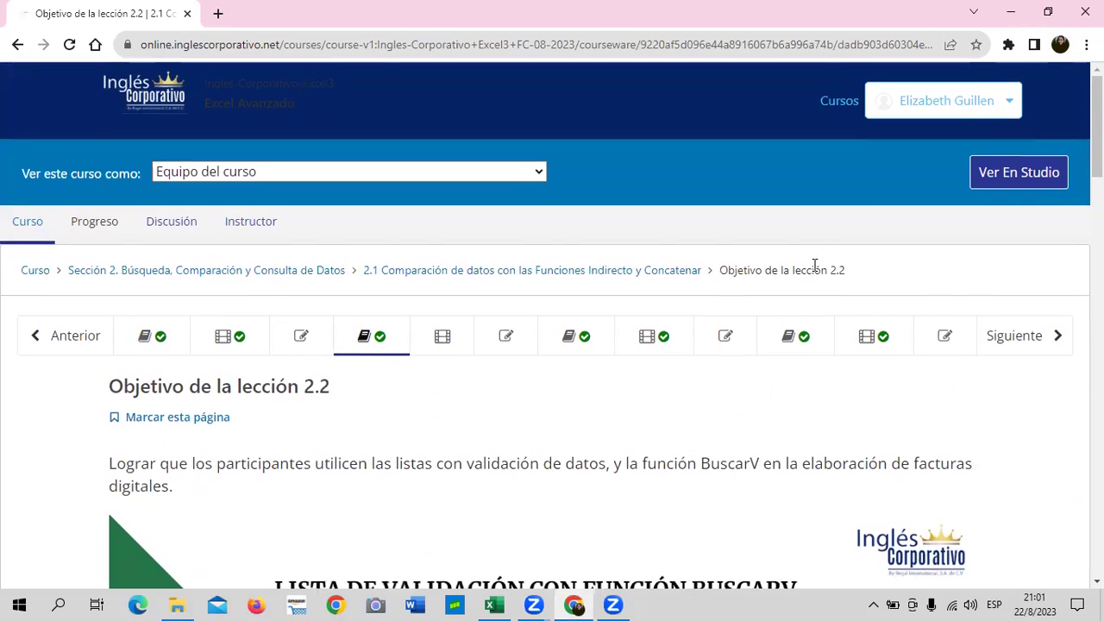
{"action": "scroll", "coordinate": [828, 258], "scroll_direction": "down", "scroll_amount": 1}
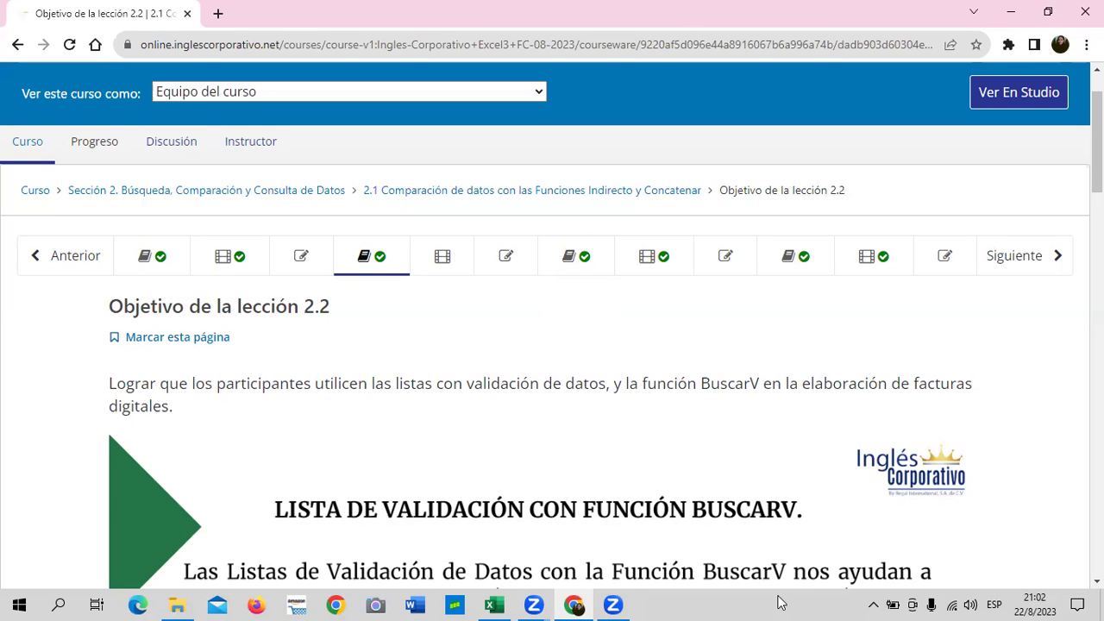
{"action": "mouse_move", "coordinate": [490, 603]}
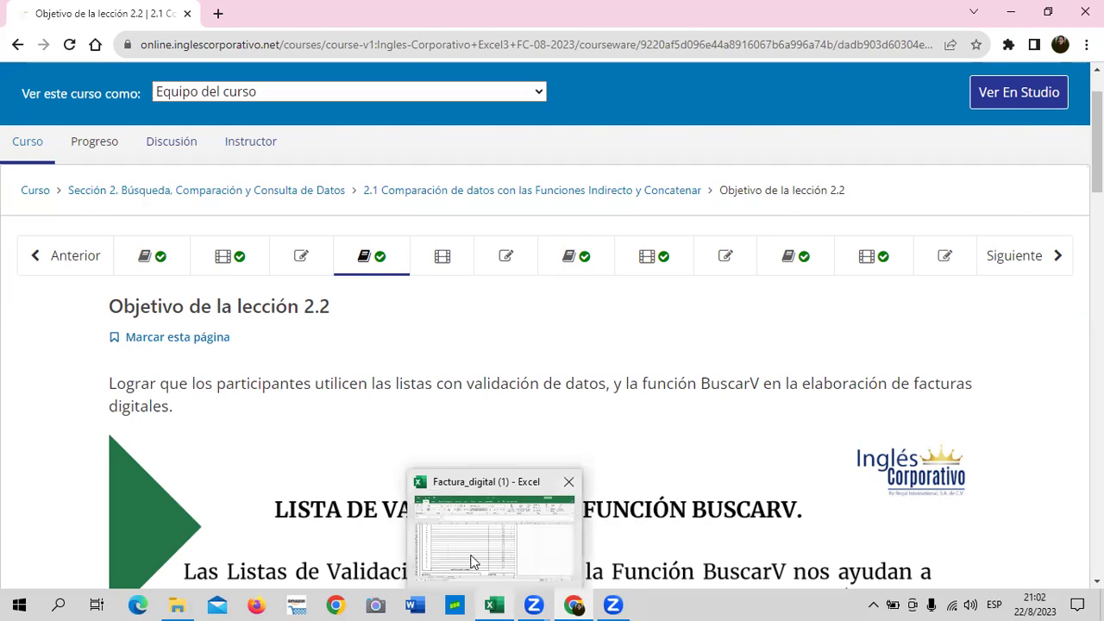
{"action": "left_click", "coordinate": [474, 559]}
{"action": "scroll", "coordinate": [496, 414], "scroll_direction": "up", "scroll_amount": 3}
{"action": "scroll", "coordinate": [494, 417], "scroll_direction": "up", "scroll_amount": 3}
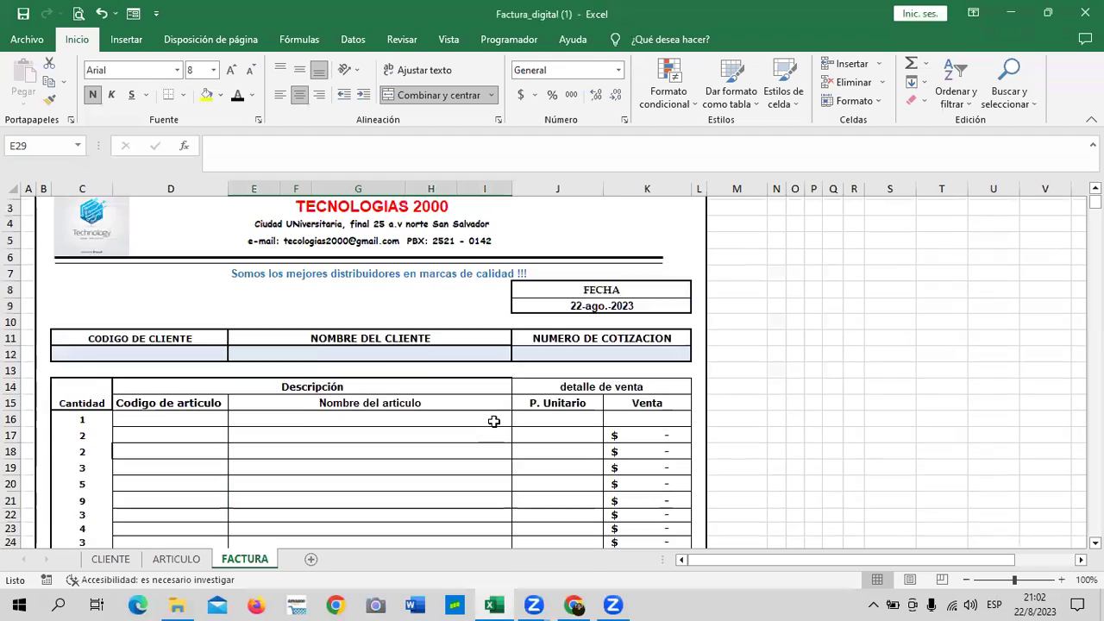
{"action": "scroll", "coordinate": [493, 417], "scroll_direction": "down", "scroll_amount": 2}
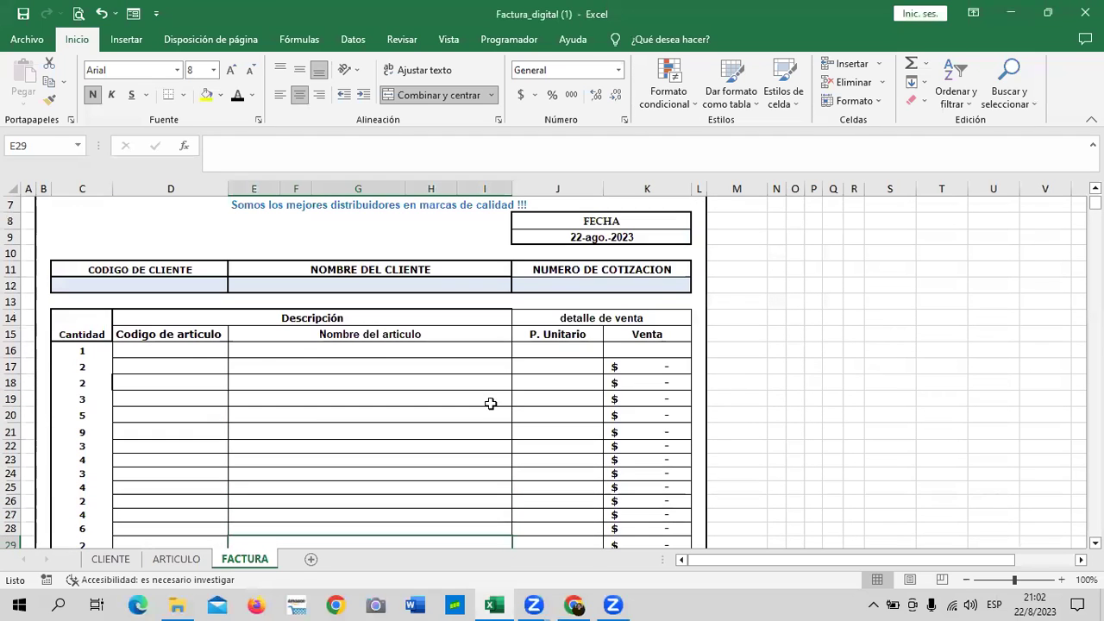
{"action": "scroll", "coordinate": [160, 414], "scroll_direction": "down", "scroll_amount": 2}
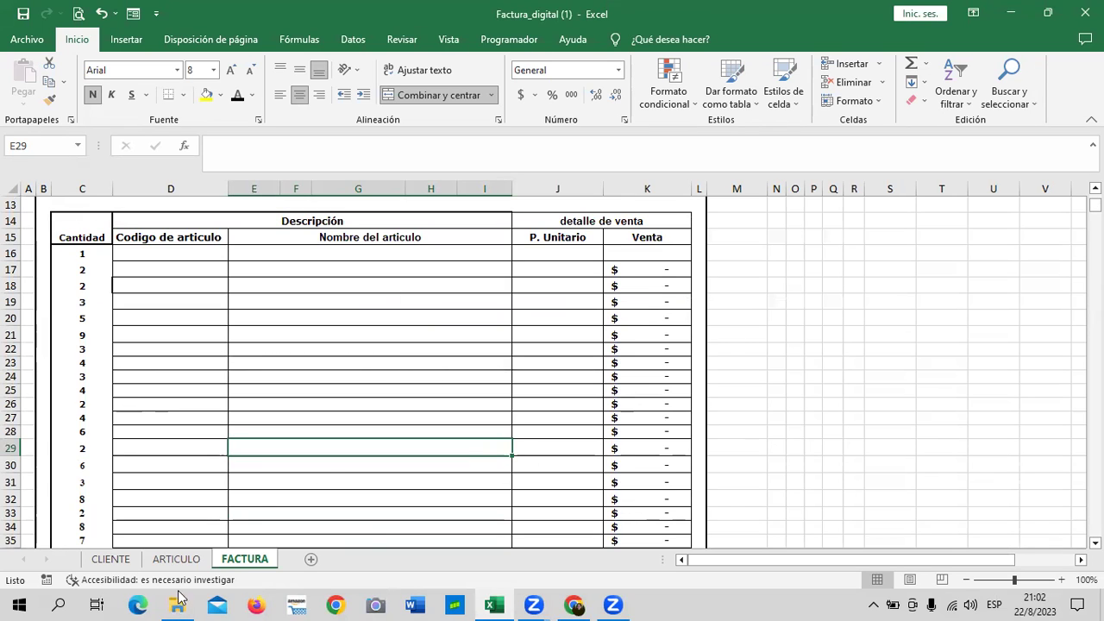
{"action": "left_click", "coordinate": [177, 559]}
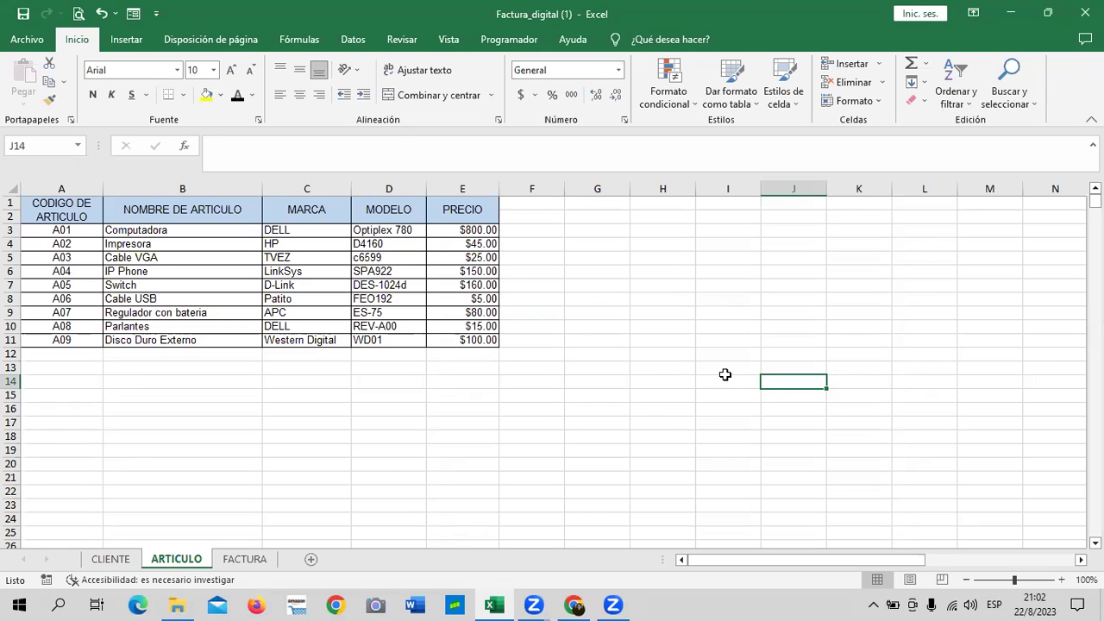
Show the Fórmulas tab's Búsqueda y referencia function list and read the BUSCARV description.
{"action": "left_click", "coordinate": [310, 41]}
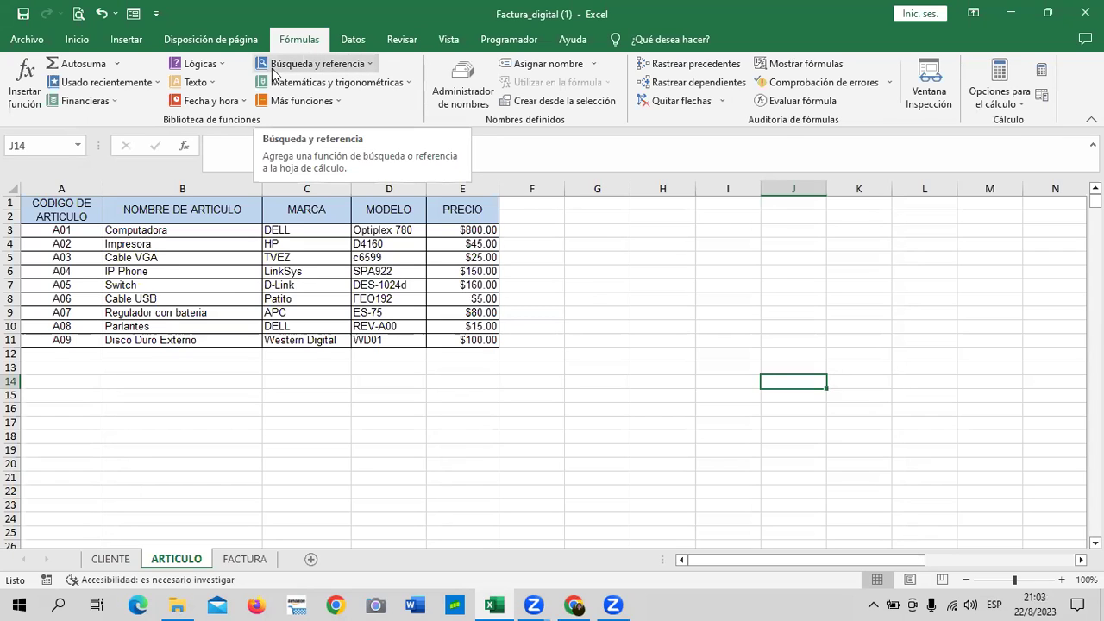
{"action": "left_click", "coordinate": [371, 61]}
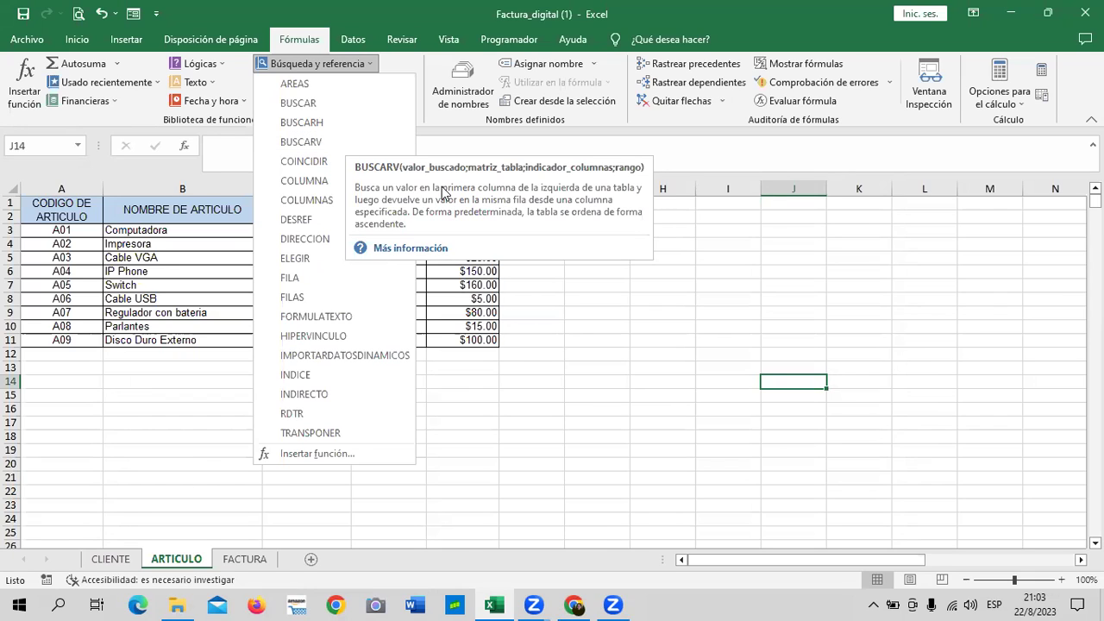
Close the function list and check the FACTURA client code C12 and client name E12 cells.
{"action": "left_click", "coordinate": [623, 357]}
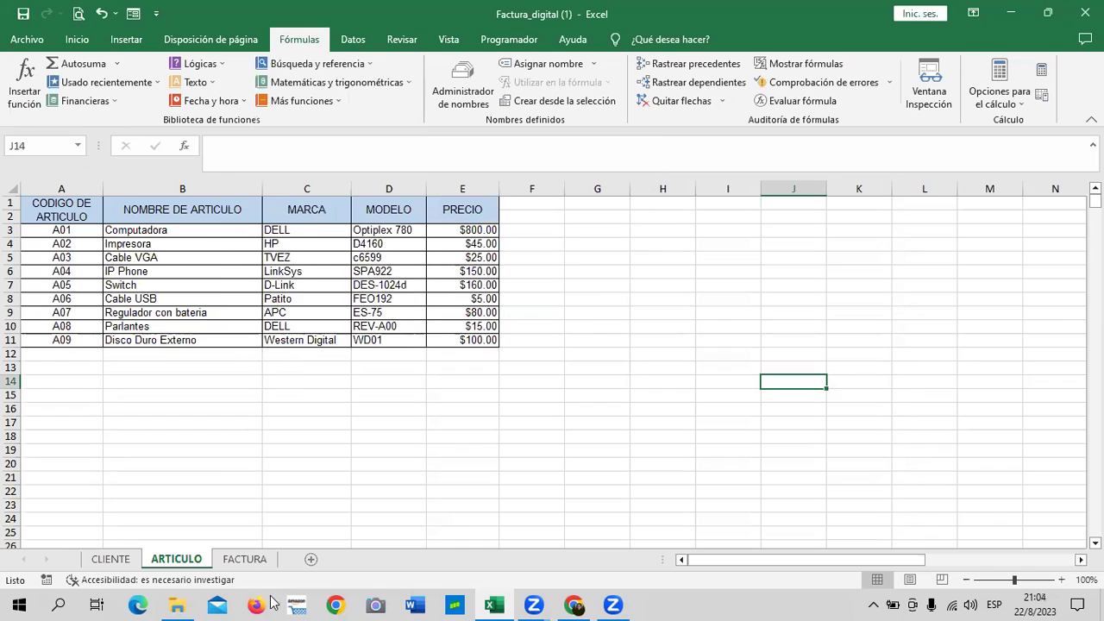
{"action": "left_click", "coordinate": [244, 560]}
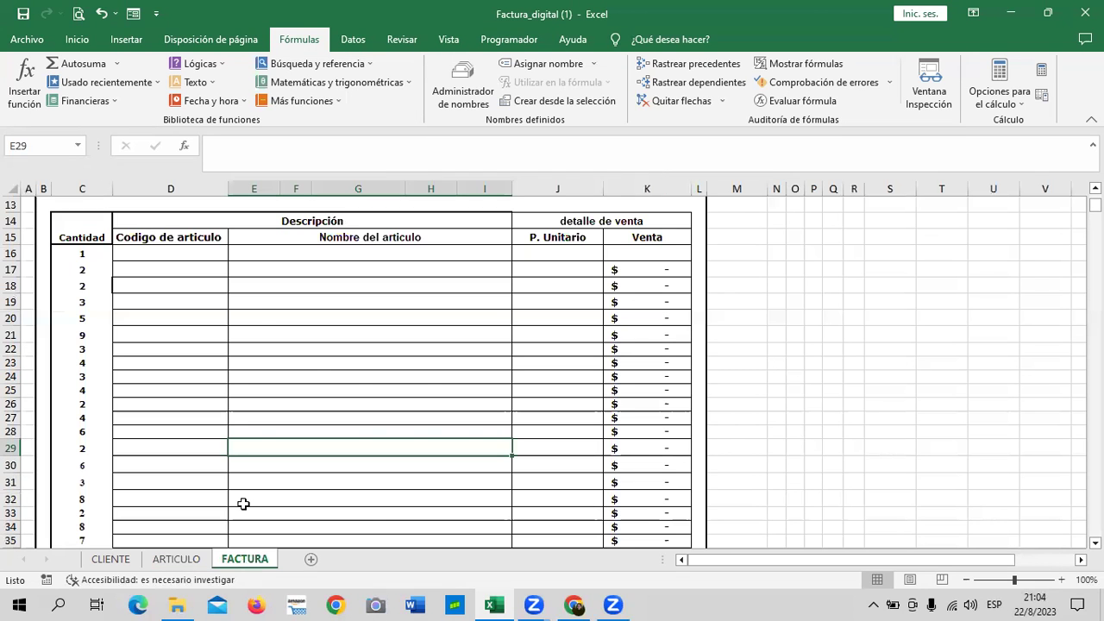
{"action": "scroll", "coordinate": [259, 319], "scroll_direction": "up", "scroll_amount": 3}
{"action": "left_click", "coordinate": [175, 333]}
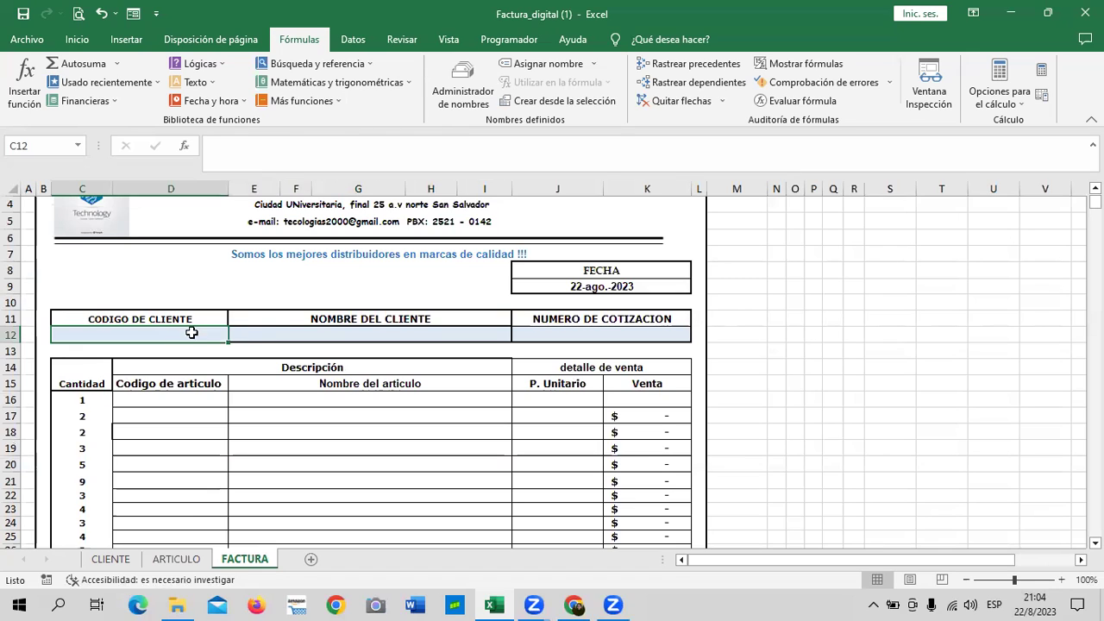
{"action": "left_click", "coordinate": [270, 331]}
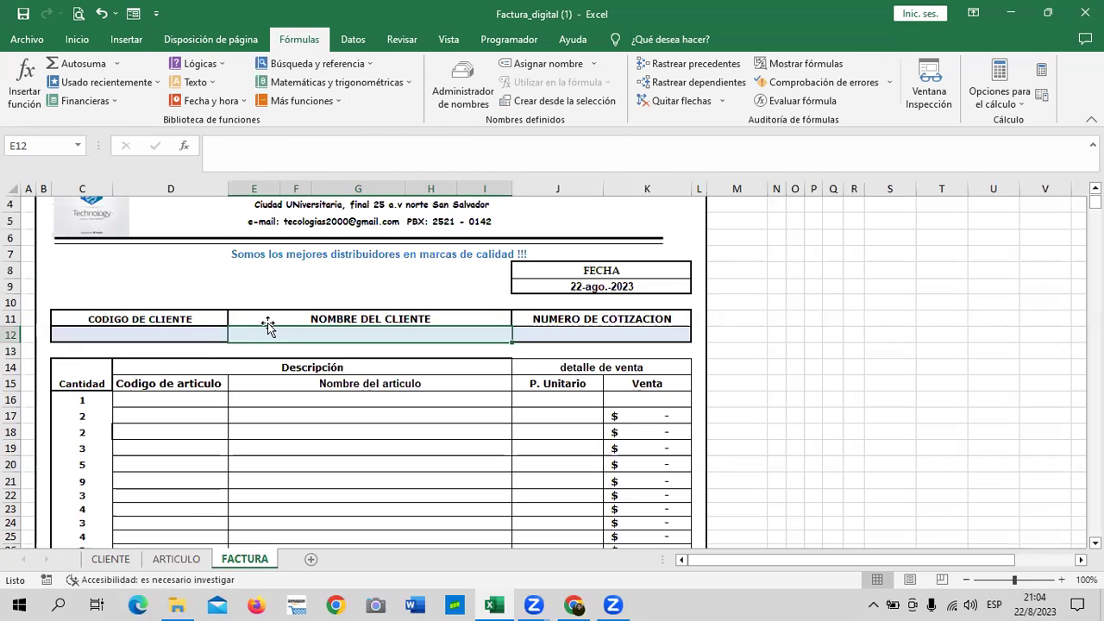
On the CLIENTE sheet, inspect client surnames, phone, birth date and first client code A3.
{"action": "left_click", "coordinate": [110, 559]}
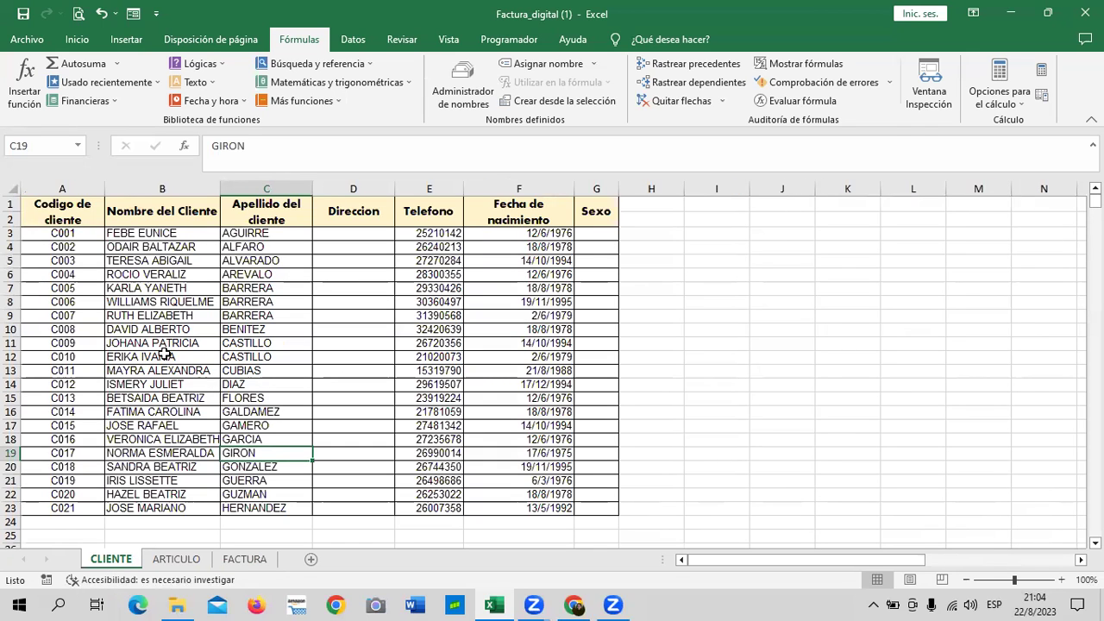
{"action": "left_click", "coordinate": [257, 315]}
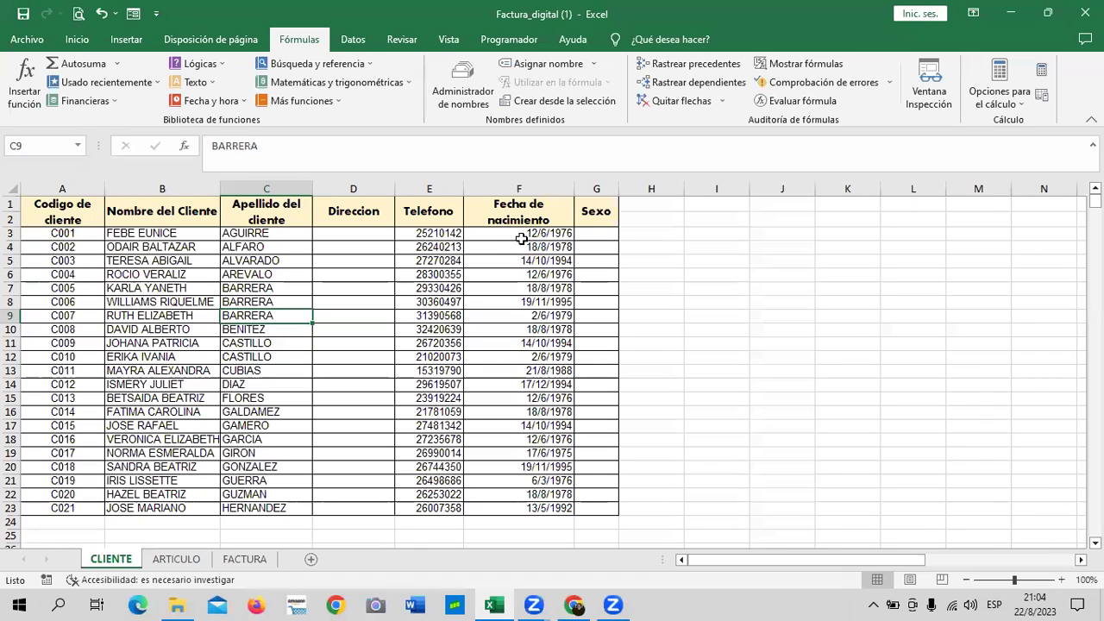
{"action": "left_click", "coordinate": [495, 235]}
{"action": "left_click", "coordinate": [434, 231]}
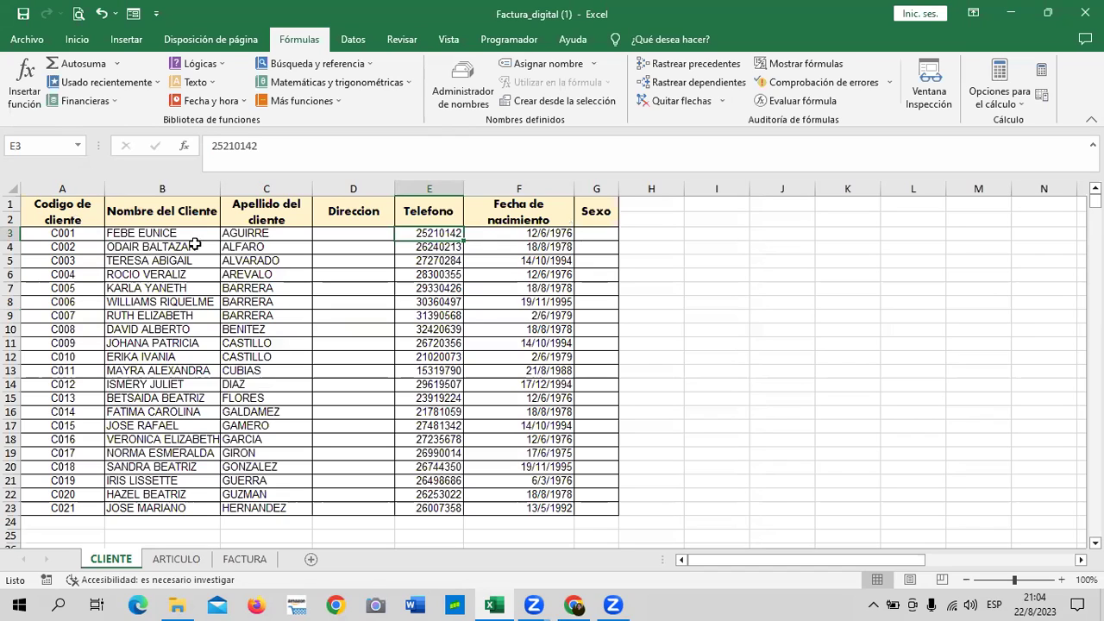
{"action": "left_click", "coordinate": [77, 233]}
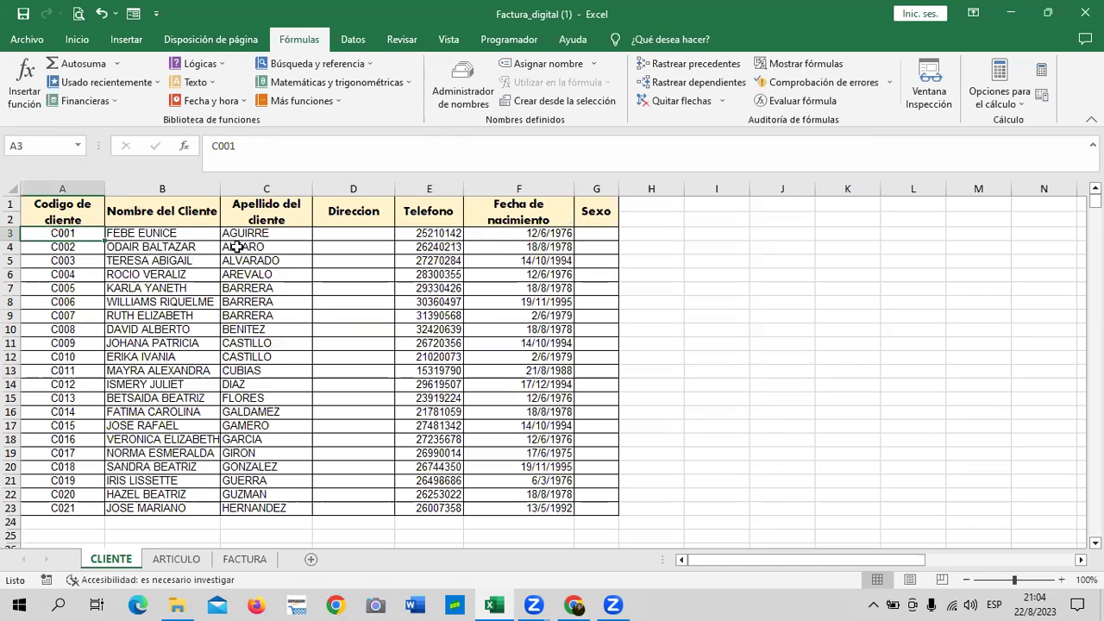
{"action": "left_click", "coordinate": [246, 246]}
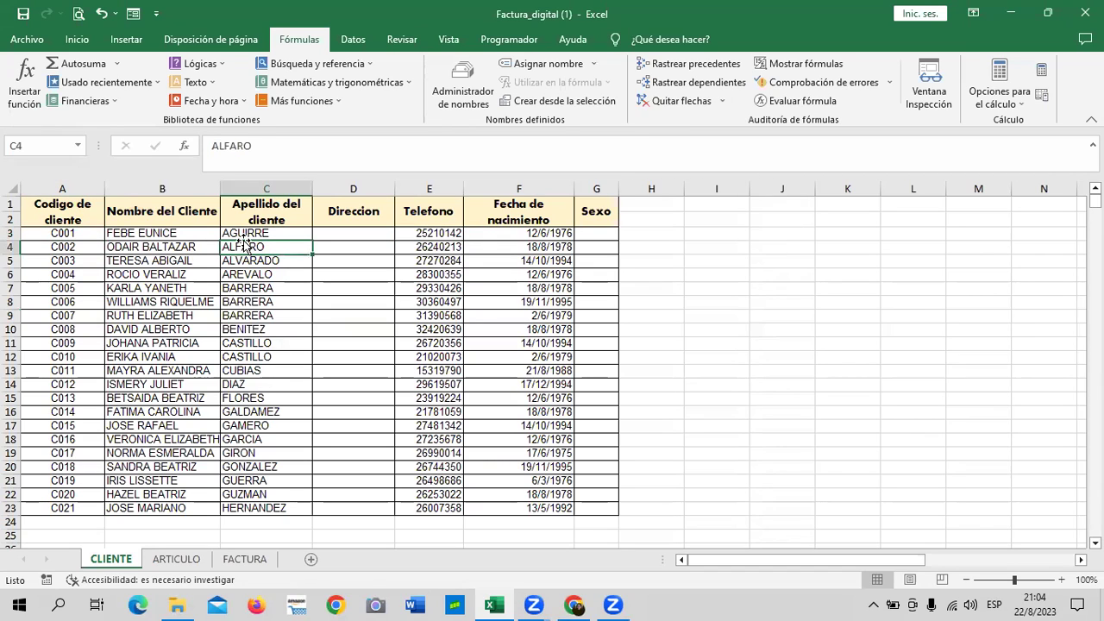
{"action": "left_click", "coordinate": [62, 233]}
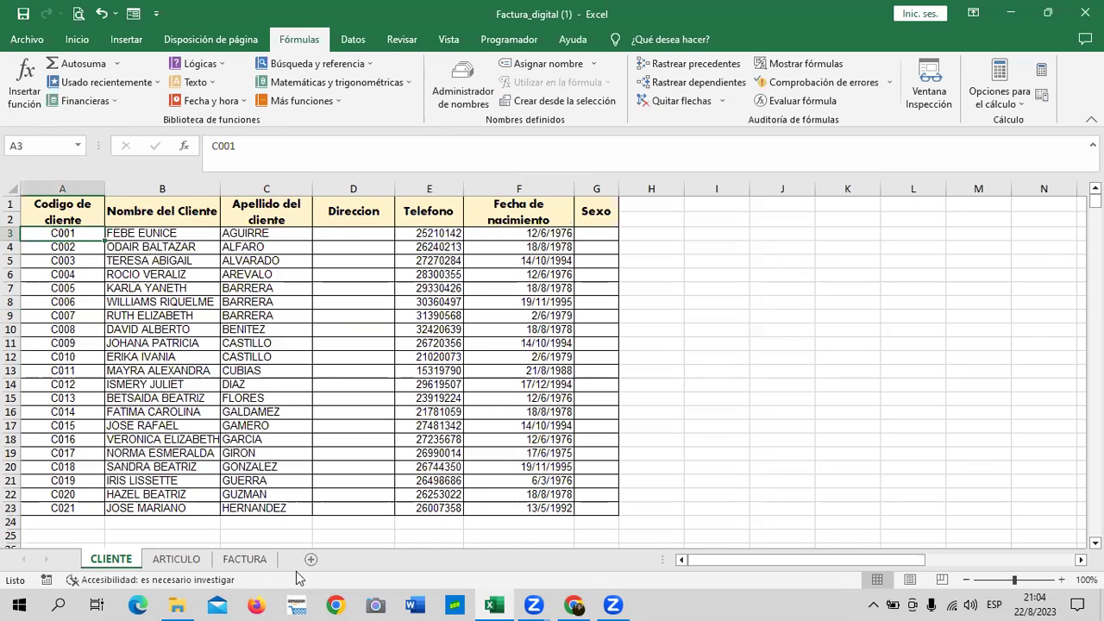
Back on FACTURA, check the article name cell E20 and client code cell C12.
{"action": "left_click", "coordinate": [258, 559]}
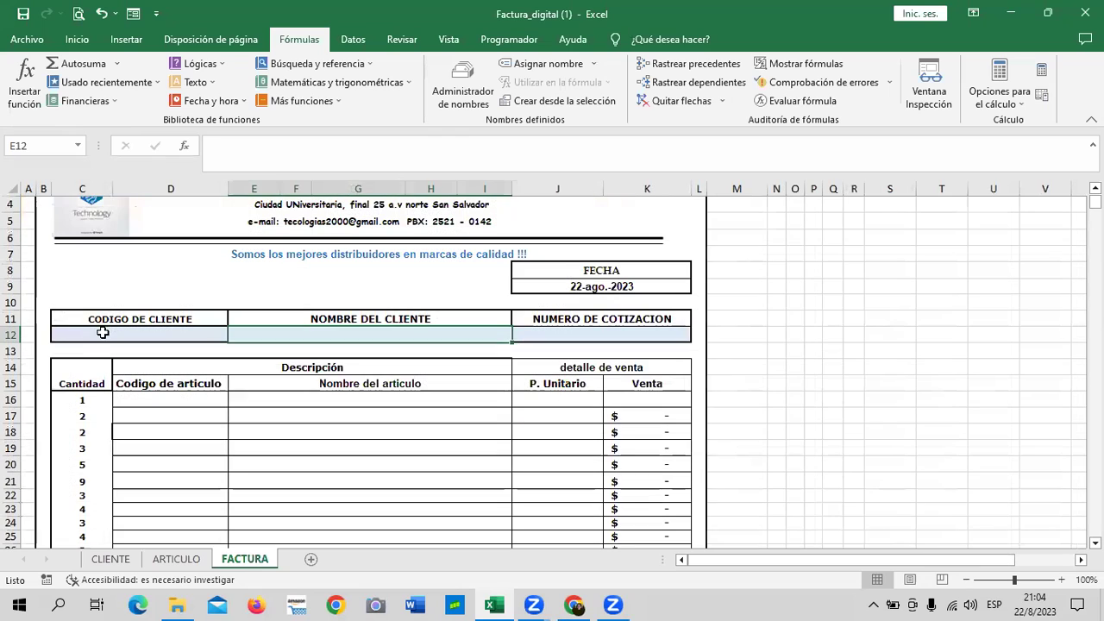
{"action": "left_click", "coordinate": [287, 465]}
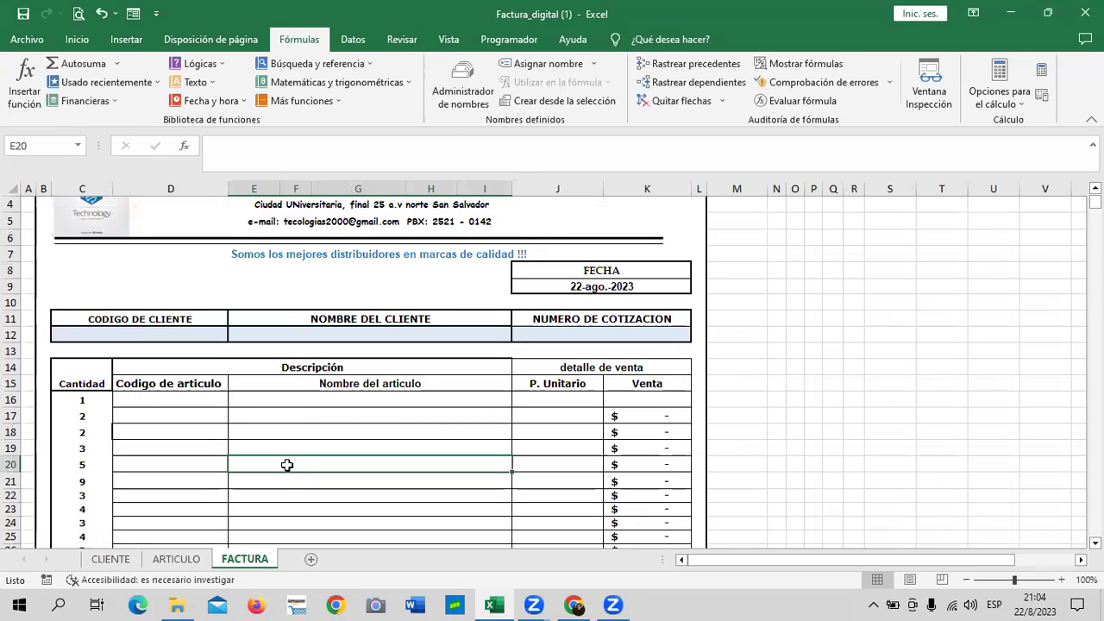
{"action": "scroll", "coordinate": [287, 465], "scroll_direction": "down", "scroll_amount": 1}
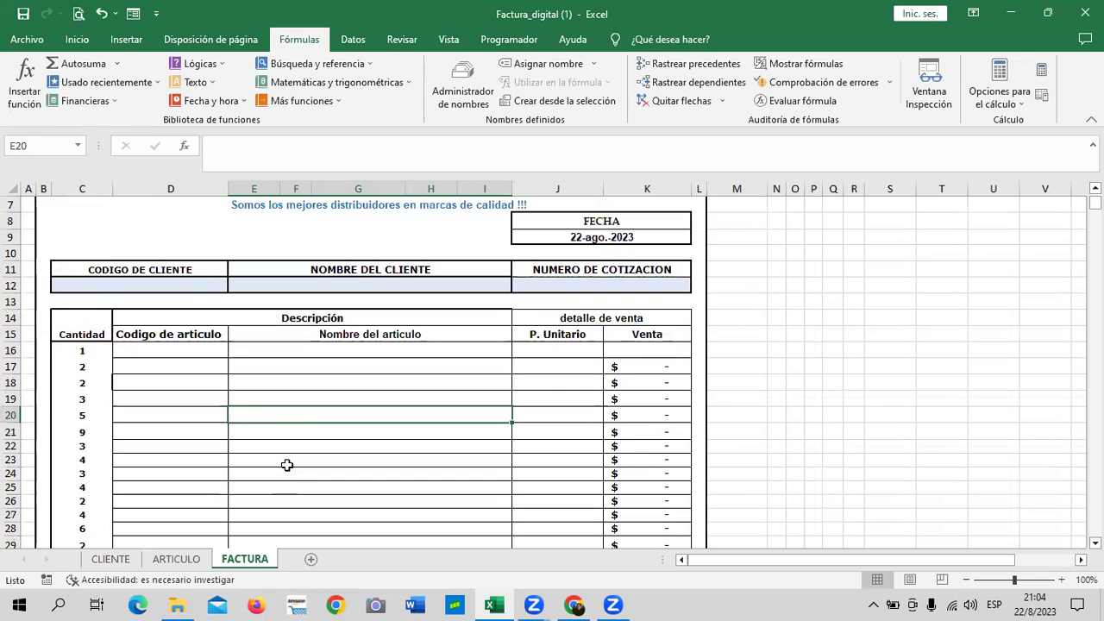
{"action": "left_click", "coordinate": [205, 283]}
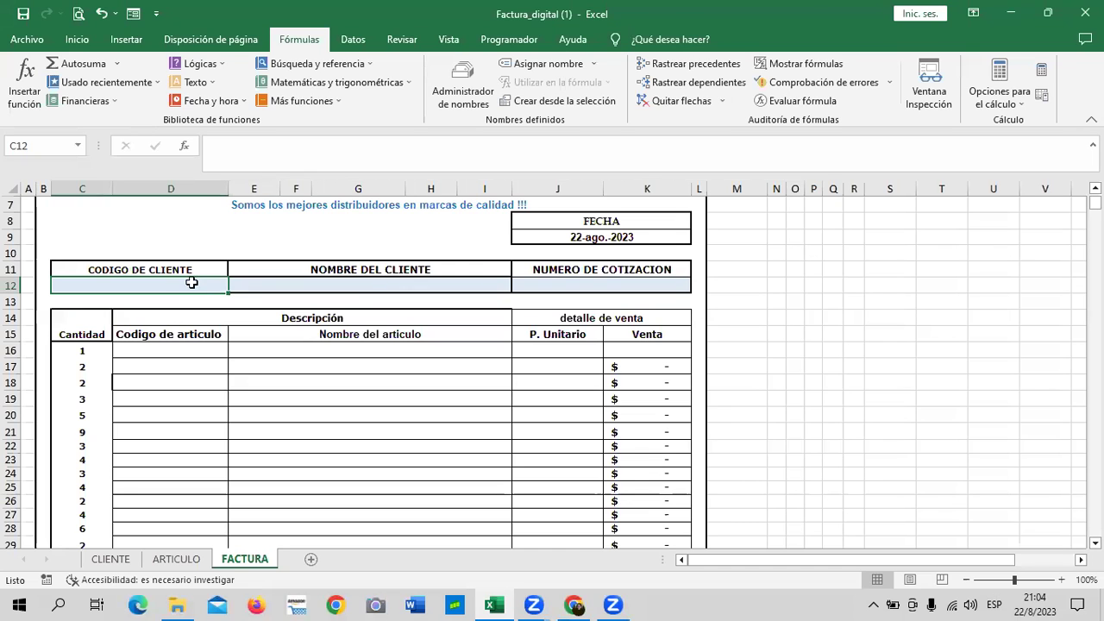
Compare client code A15 on CLIENTE with the invoice, ending on the CLIENTE sheet.
{"action": "left_click", "coordinate": [121, 561]}
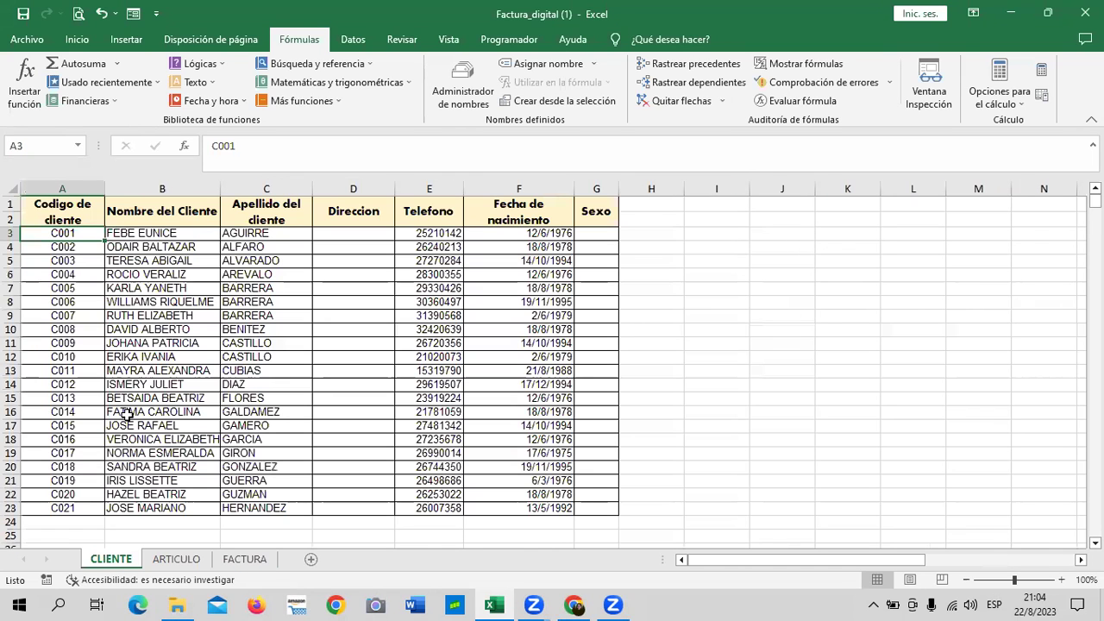
{"action": "left_click", "coordinate": [85, 400]}
{"action": "left_click", "coordinate": [242, 561]}
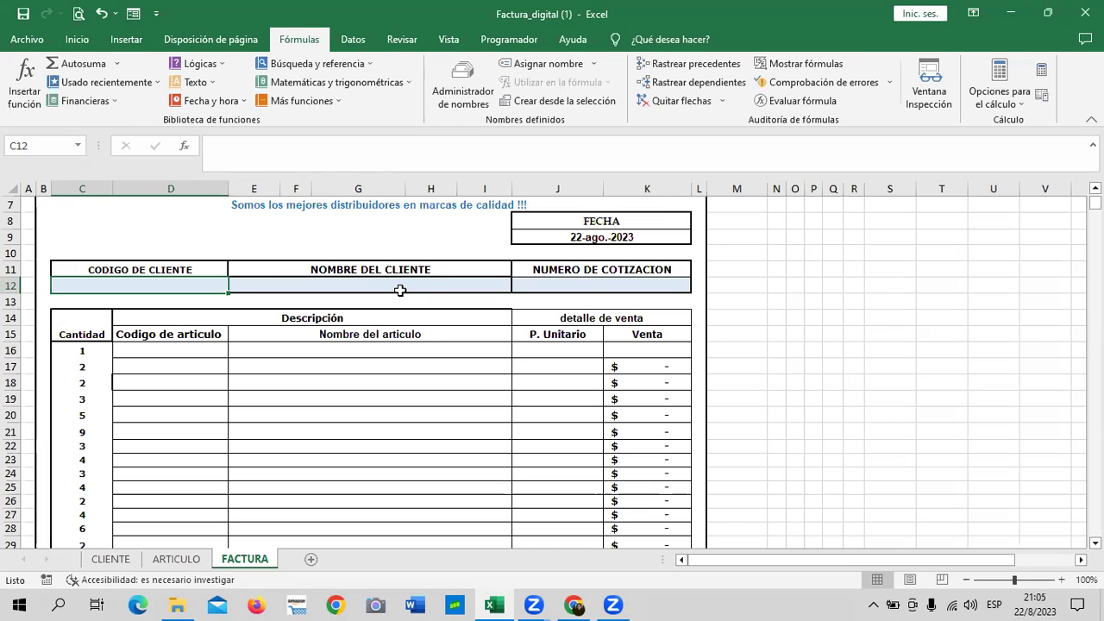
{"action": "scroll", "coordinate": [389, 355], "scroll_direction": "down", "scroll_amount": 2}
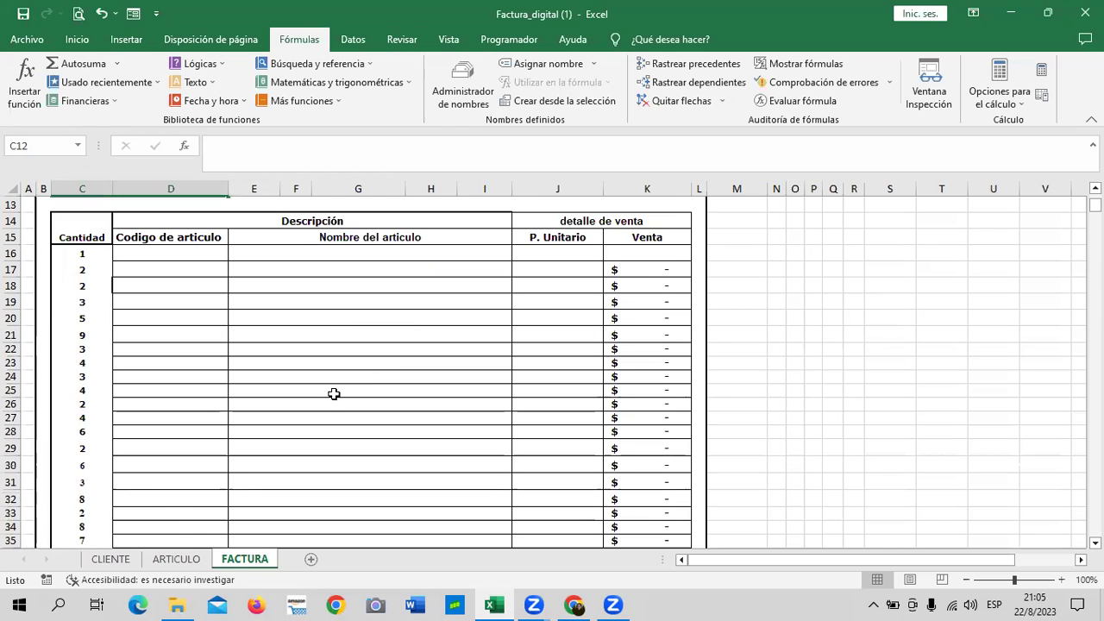
{"action": "scroll", "coordinate": [170, 502], "scroll_direction": "down", "scroll_amount": 3}
{"action": "left_click", "coordinate": [112, 559]}
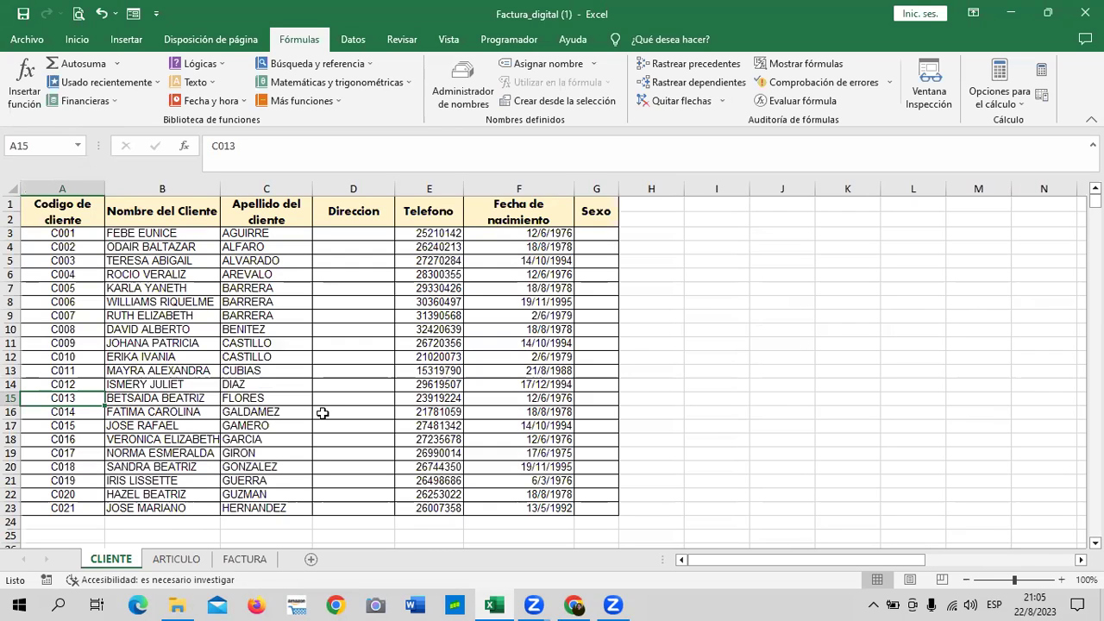
{"action": "left_click", "coordinate": [193, 563]}
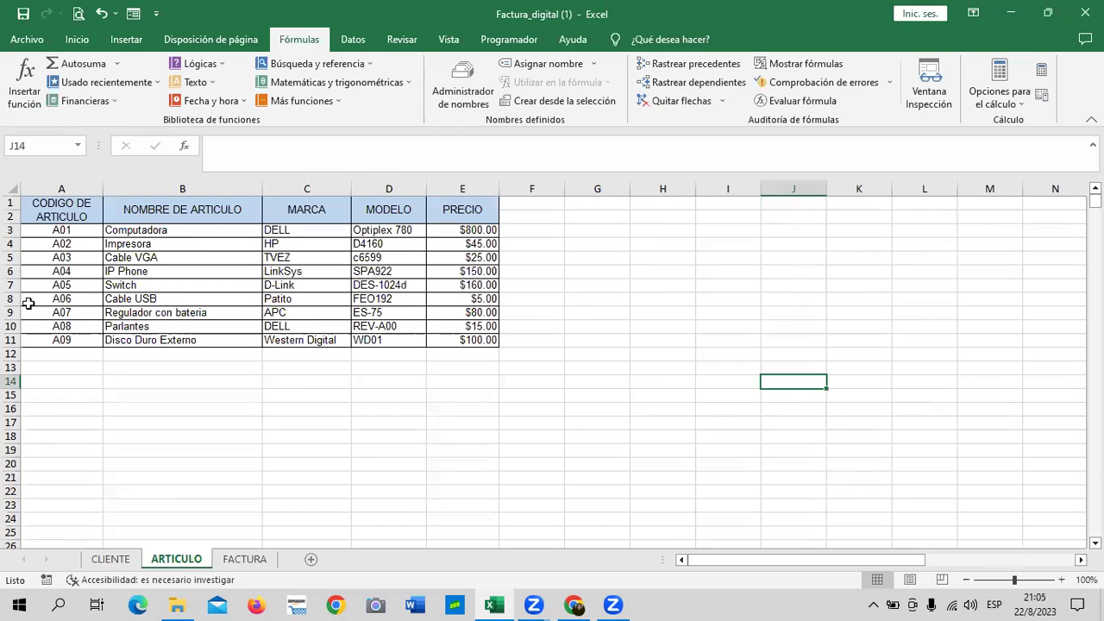
{"action": "left_click", "coordinate": [244, 559]}
{"action": "scroll", "coordinate": [164, 426], "scroll_direction": "up", "scroll_amount": 4}
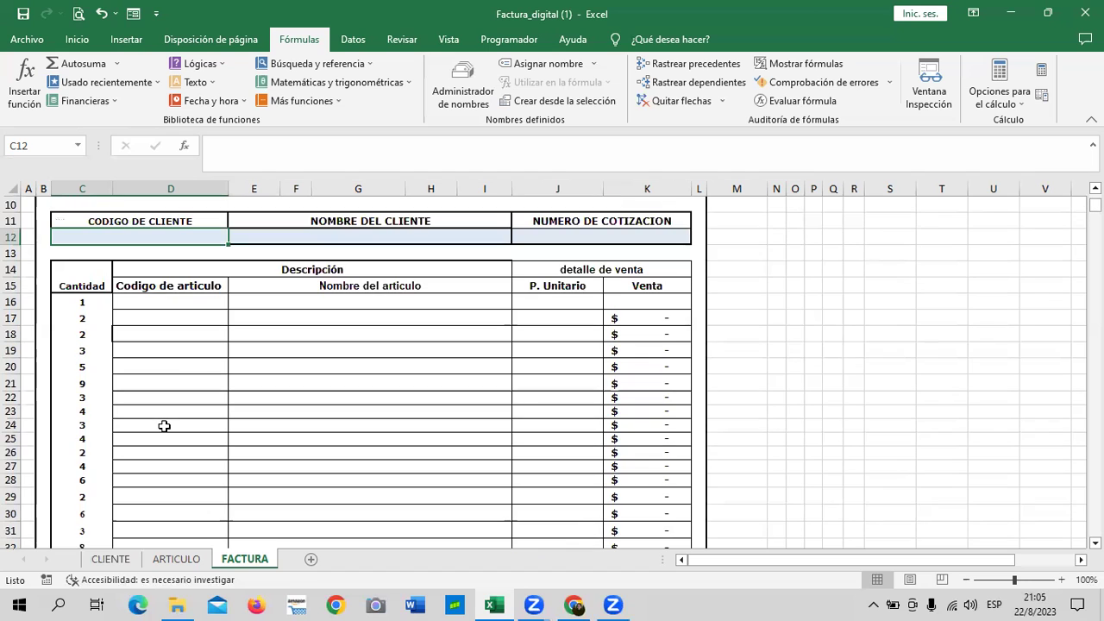
{"action": "left_click", "coordinate": [172, 307]}
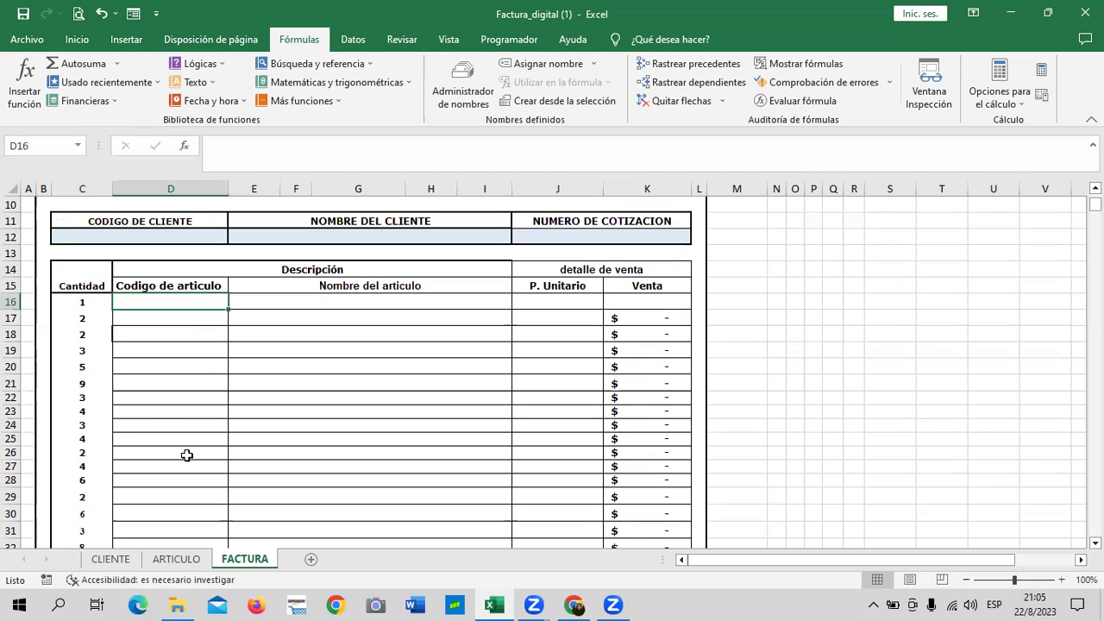
{"action": "scroll", "coordinate": [185, 483], "scroll_direction": "down", "scroll_amount": 3}
{"action": "left_click", "coordinate": [191, 489]}
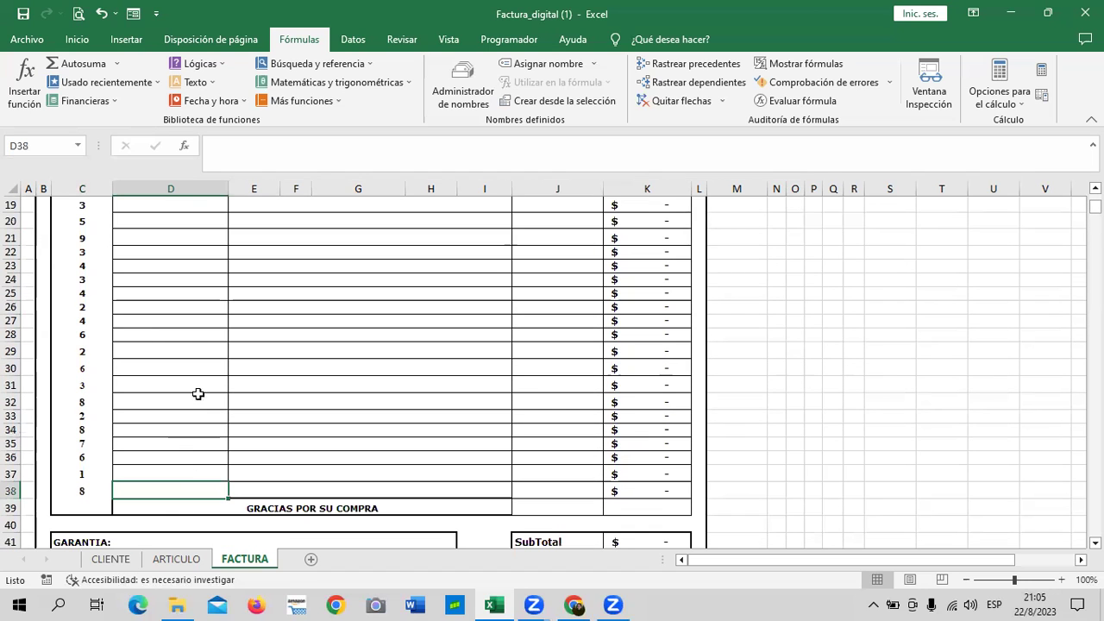
{"action": "scroll", "coordinate": [182, 355], "scroll_direction": "up", "scroll_amount": 2}
{"action": "left_click", "coordinate": [157, 347]}
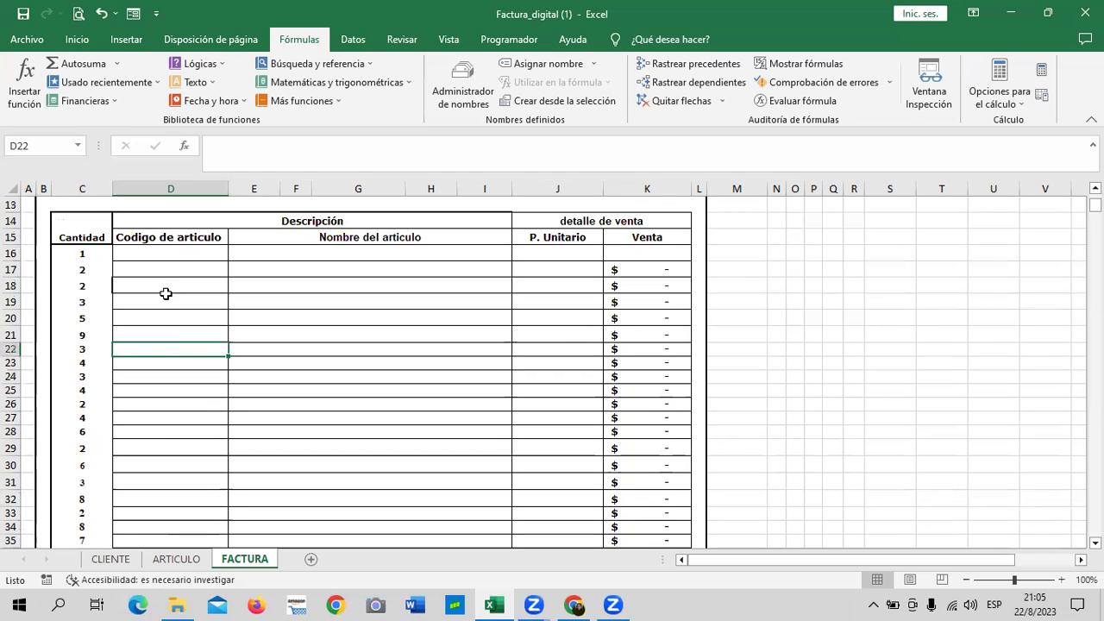
{"action": "left_click", "coordinate": [172, 251]}
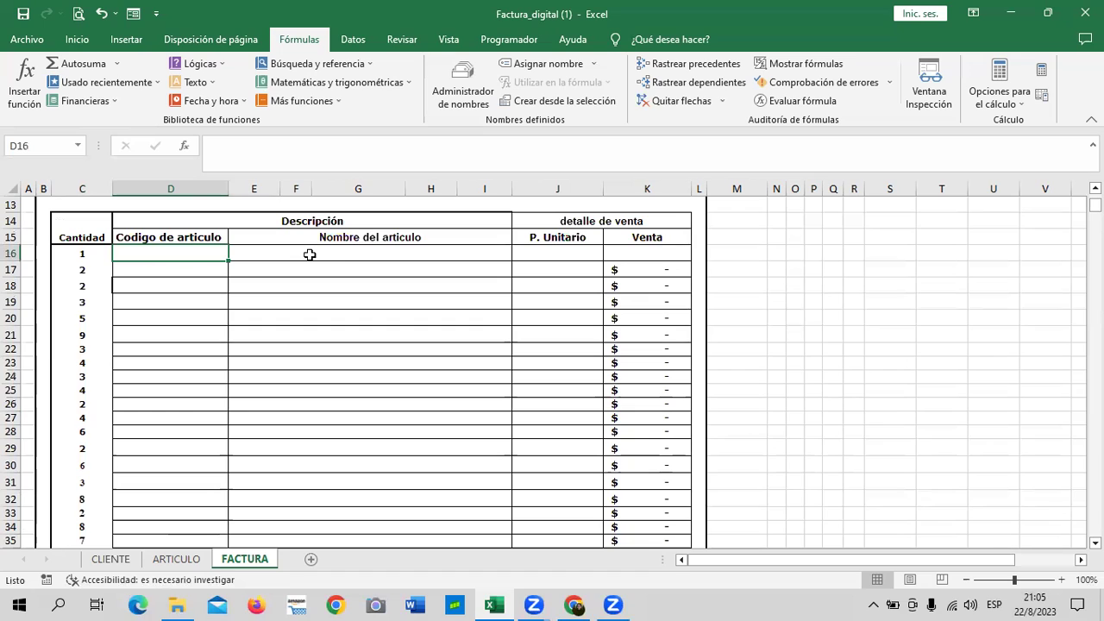
{"action": "left_click", "coordinate": [345, 254]}
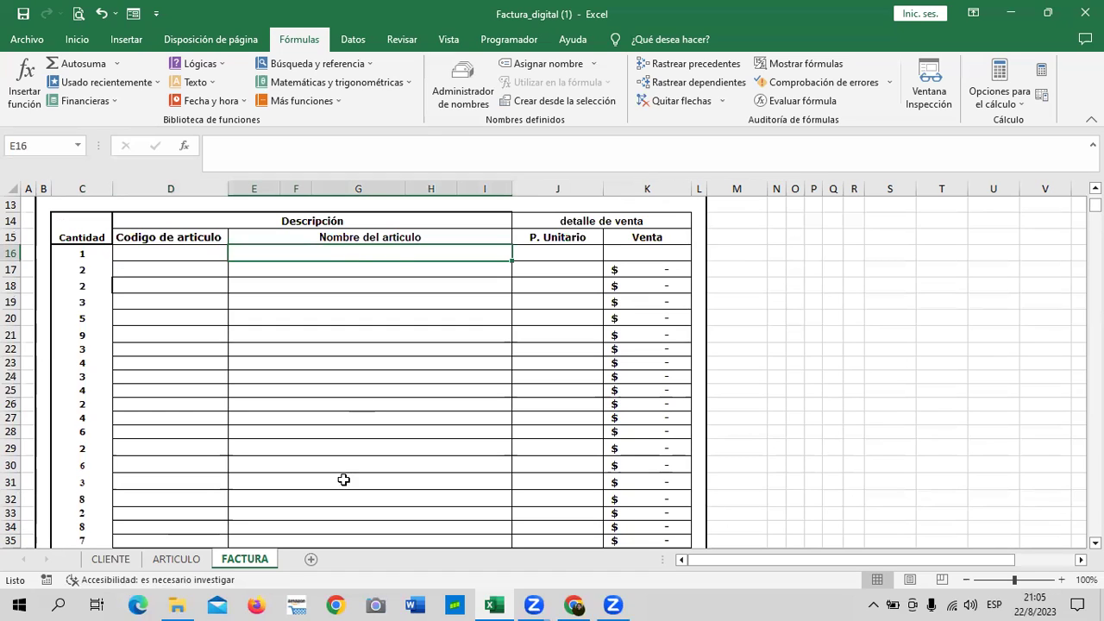
{"action": "left_click", "coordinate": [177, 560]}
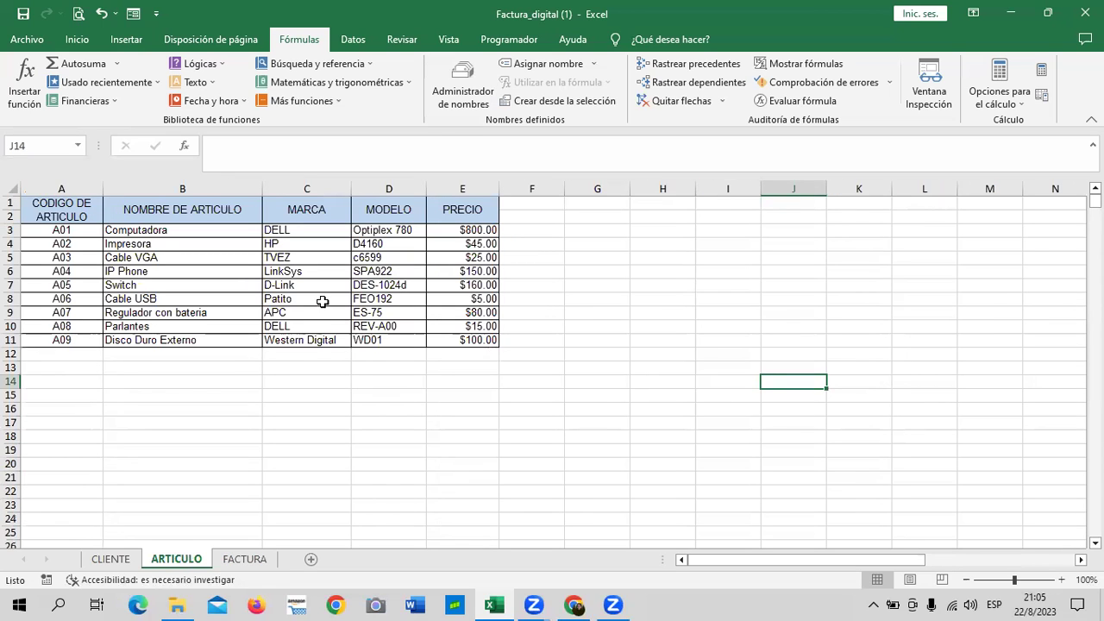
{"action": "left_click", "coordinate": [261, 560]}
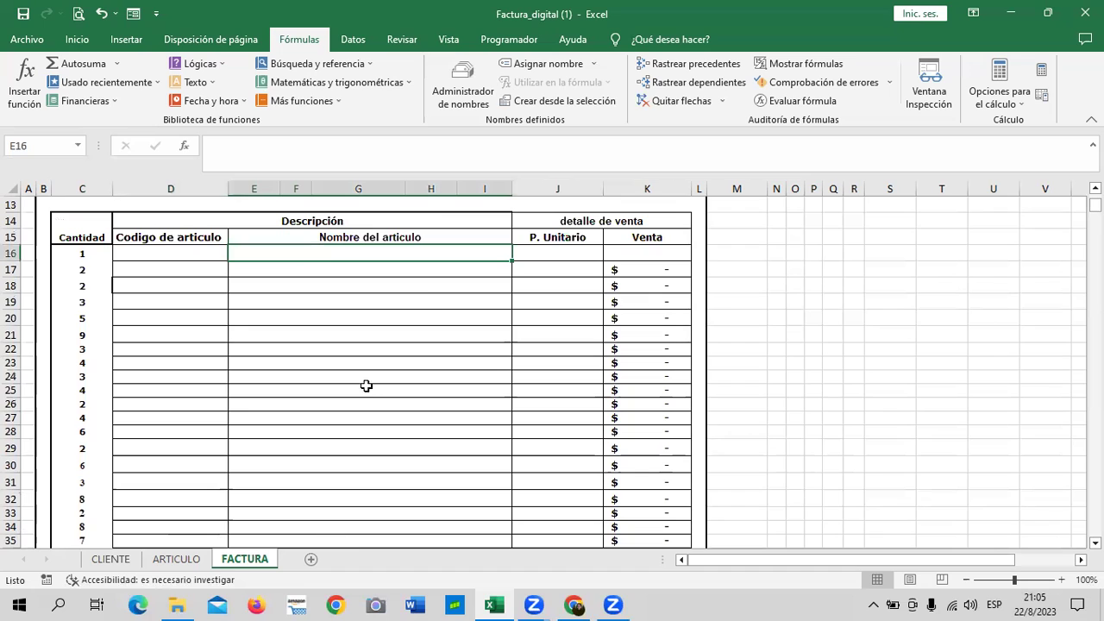
{"action": "left_click", "coordinate": [431, 188]}
{"action": "key", "text": "ctrl+z"}
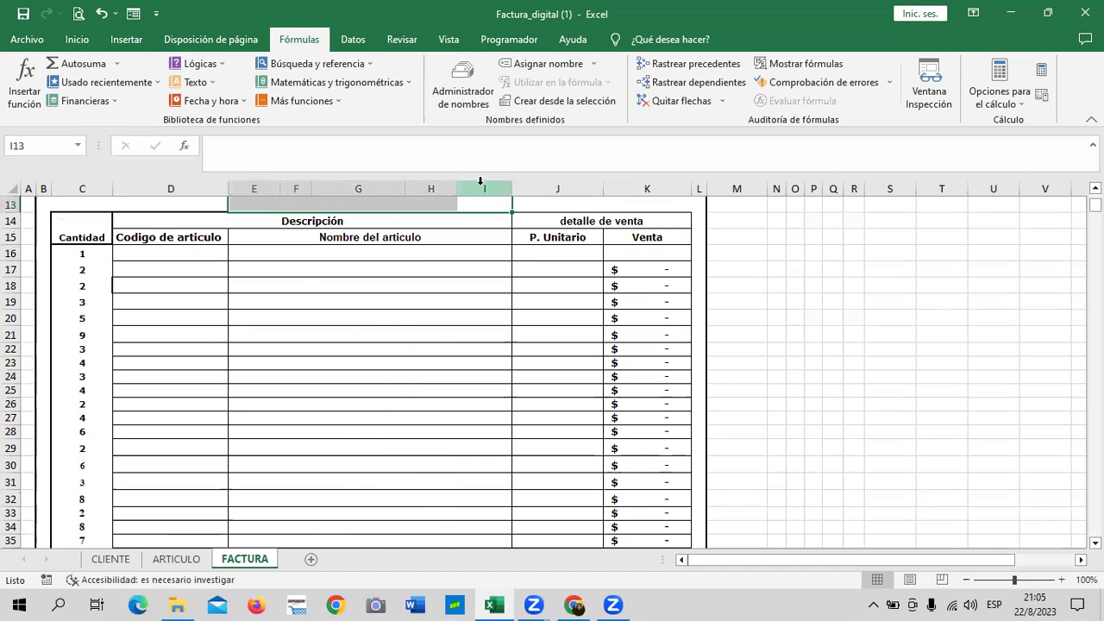
{"action": "left_click", "coordinate": [287, 274]}
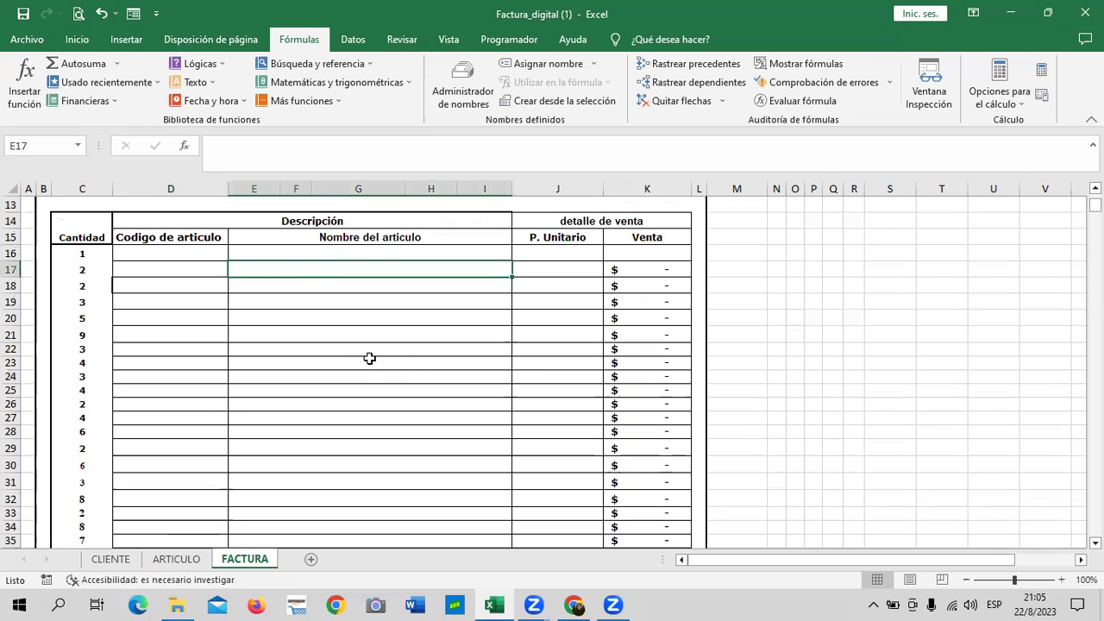
{"action": "left_click", "coordinate": [87, 39]}
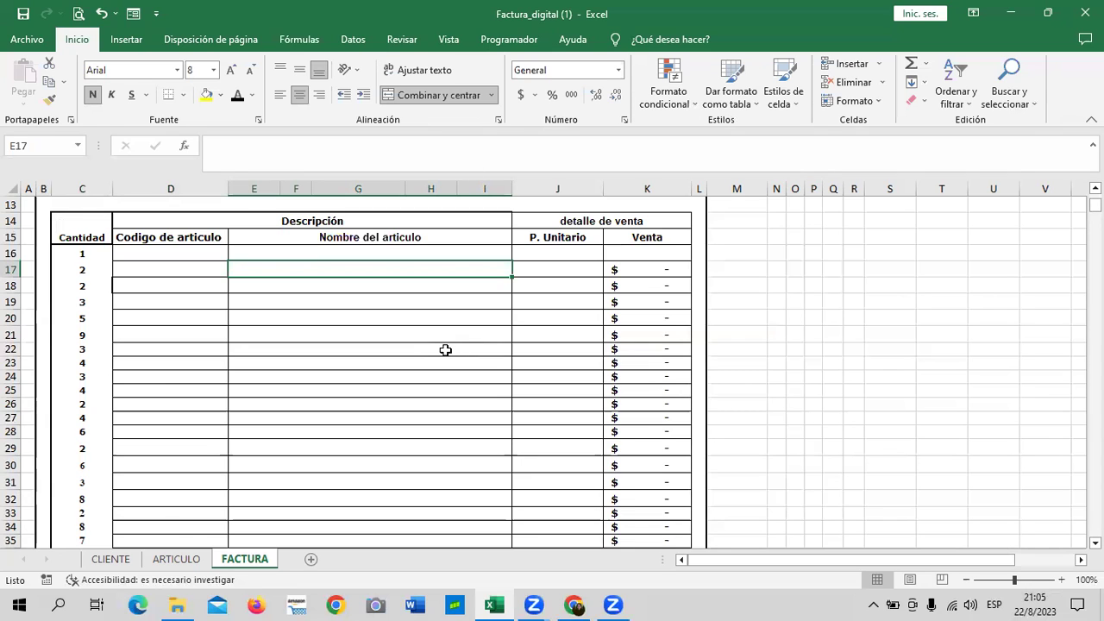
{"action": "scroll", "coordinate": [445, 350], "scroll_direction": "down", "scroll_amount": 3}
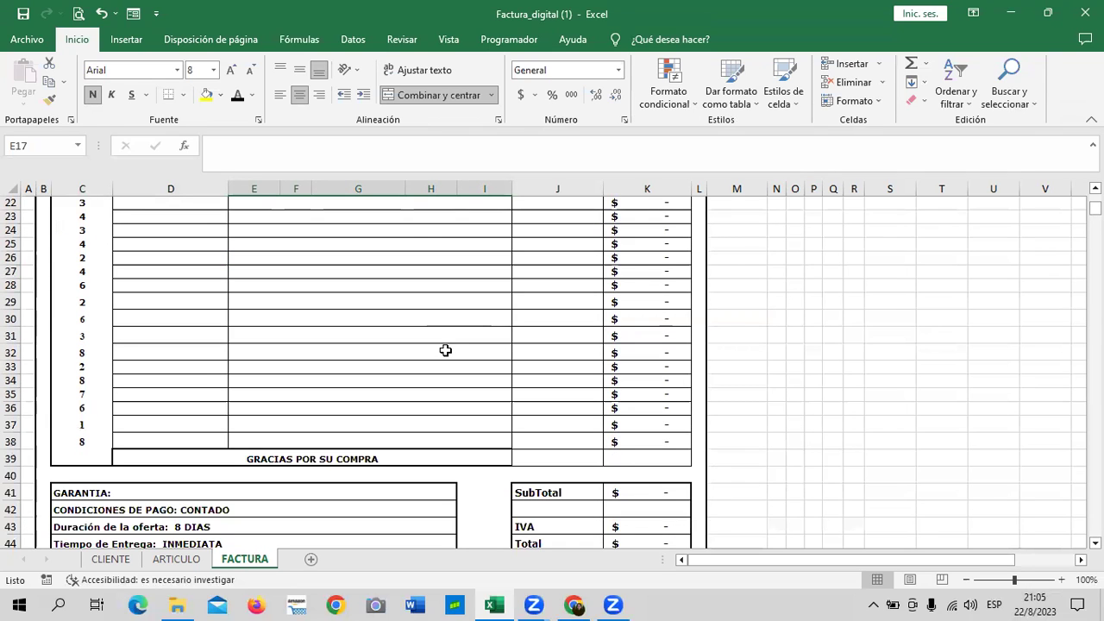
Check model D5 on ARTICULO, then review FACTURA's unit price J16, Venta K16 and quantity C16.
{"action": "left_click", "coordinate": [176, 559]}
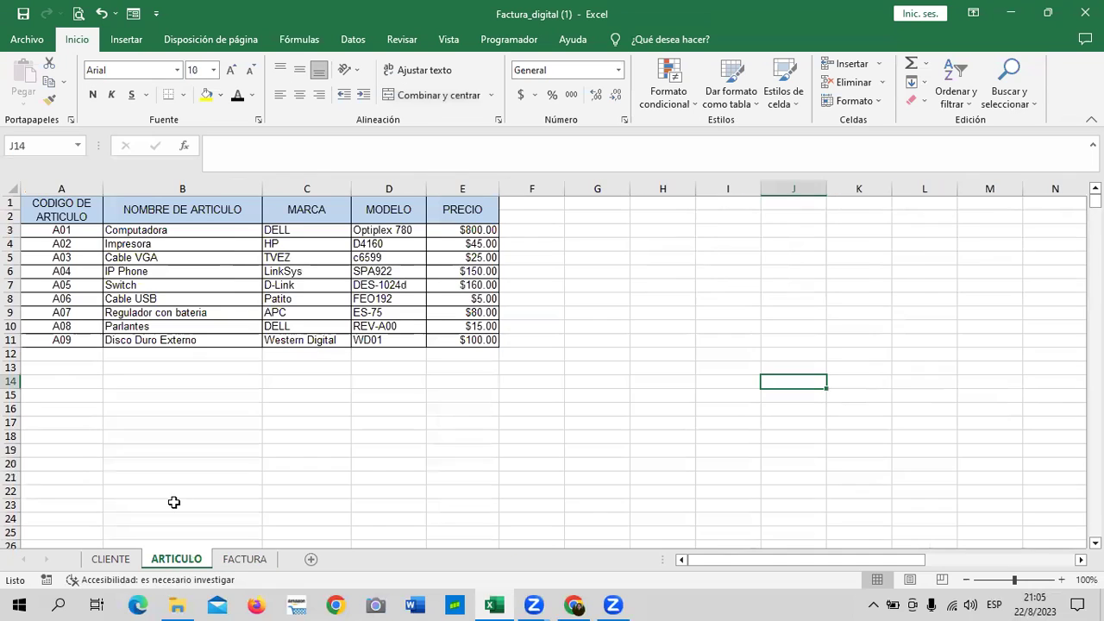
{"action": "left_click", "coordinate": [371, 258]}
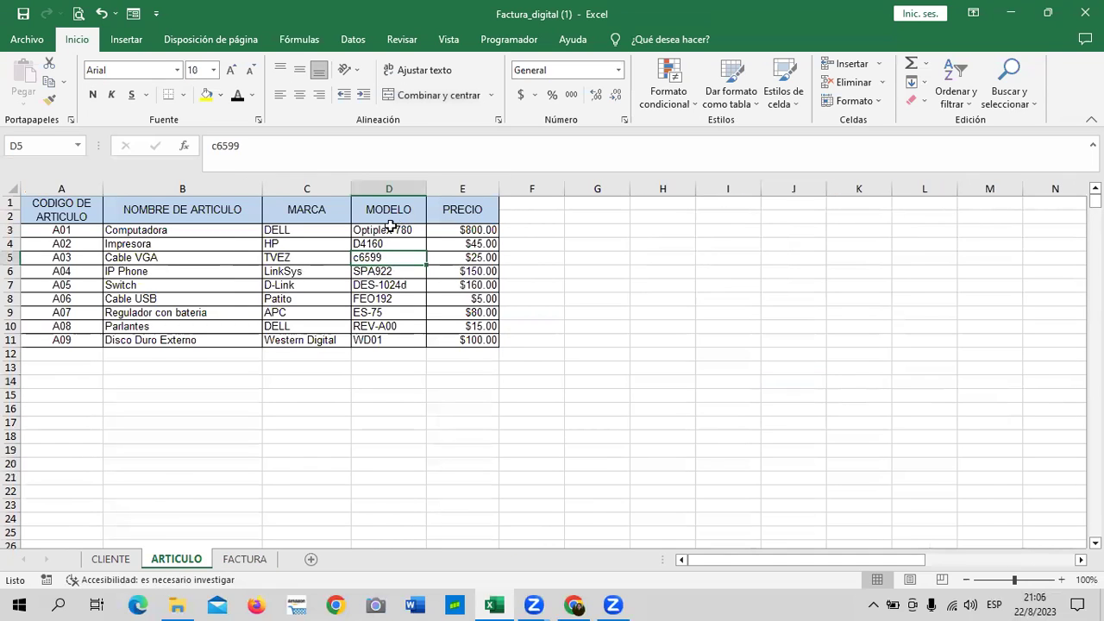
{"action": "left_click", "coordinate": [244, 559]}
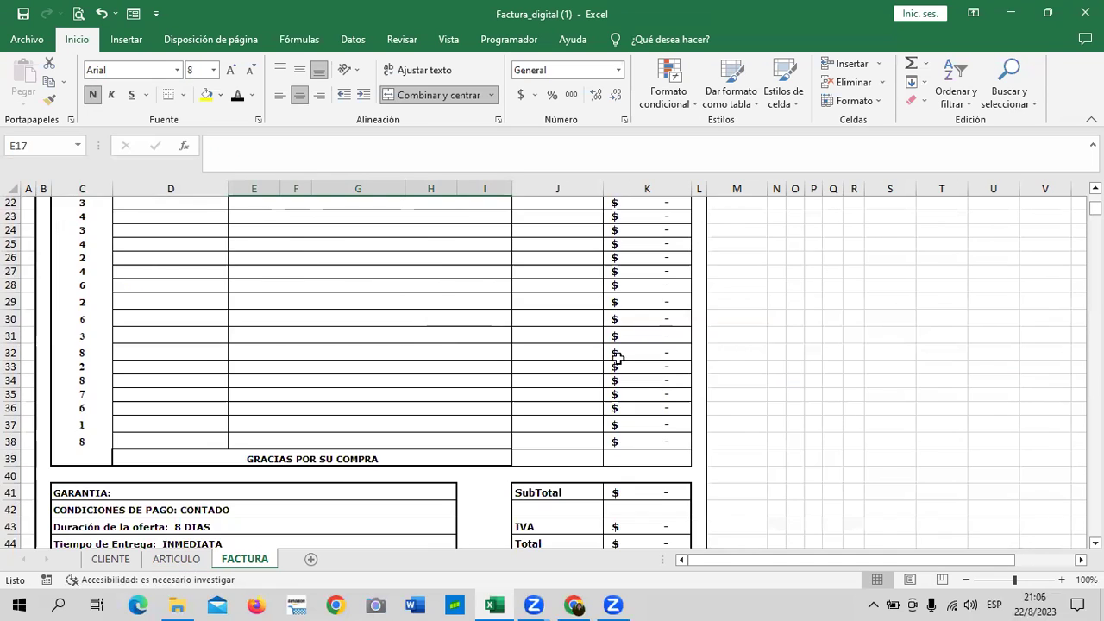
{"action": "scroll", "coordinate": [579, 264], "scroll_direction": "up", "scroll_amount": 3}
{"action": "left_click", "coordinate": [579, 257]}
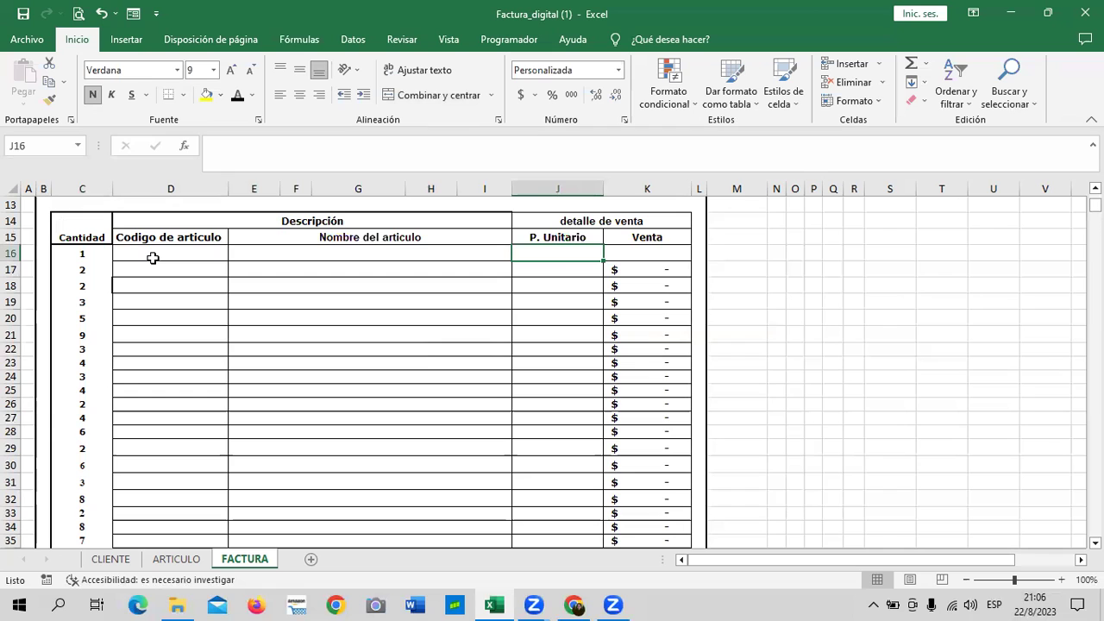
{"action": "scroll", "coordinate": [176, 379], "scroll_direction": "down", "scroll_amount": 4}
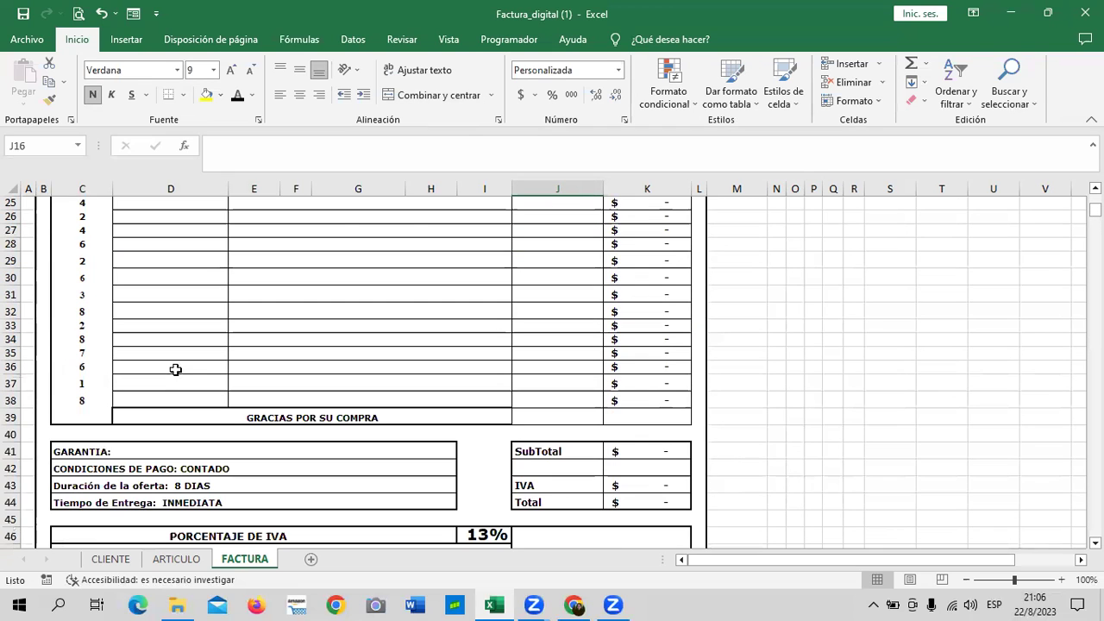
{"action": "scroll", "coordinate": [175, 376], "scroll_direction": "up", "scroll_amount": 4}
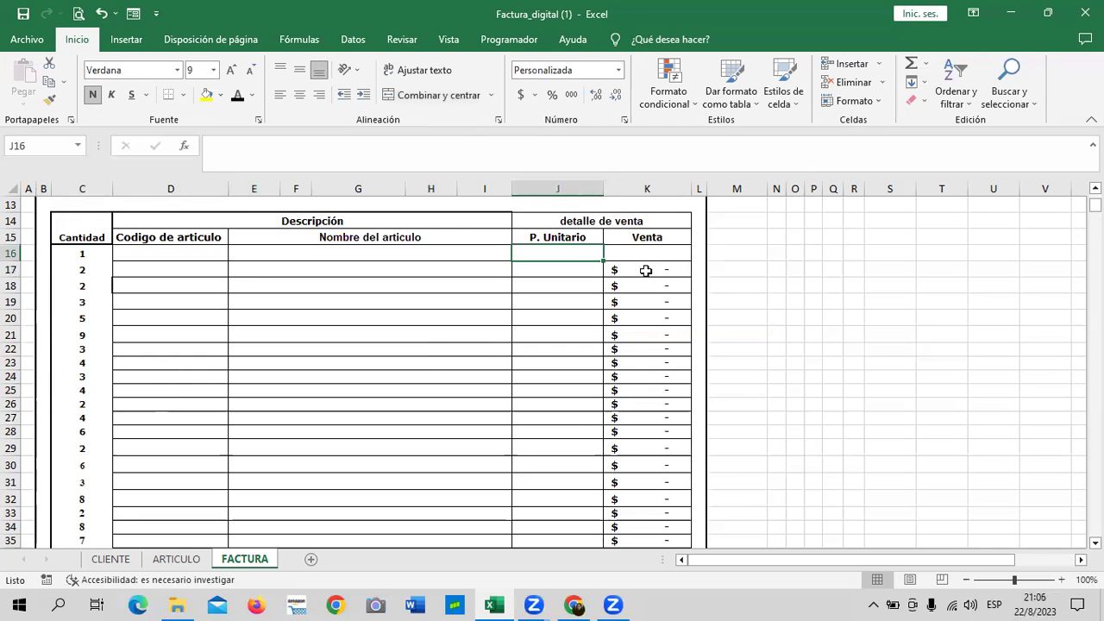
{"action": "key", "text": "Right"}
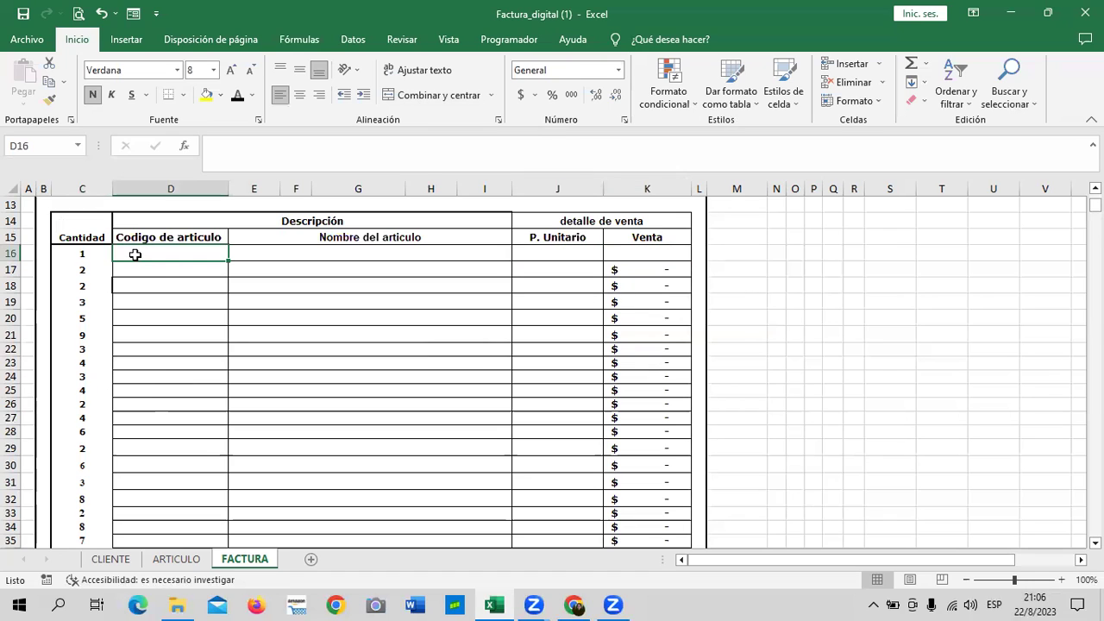
{"action": "key", "text": "ctrl+Left"}
Copy K17's =C17*J17 Venta formula up into K16 and verify its references.
{"action": "left_click", "coordinate": [669, 276]}
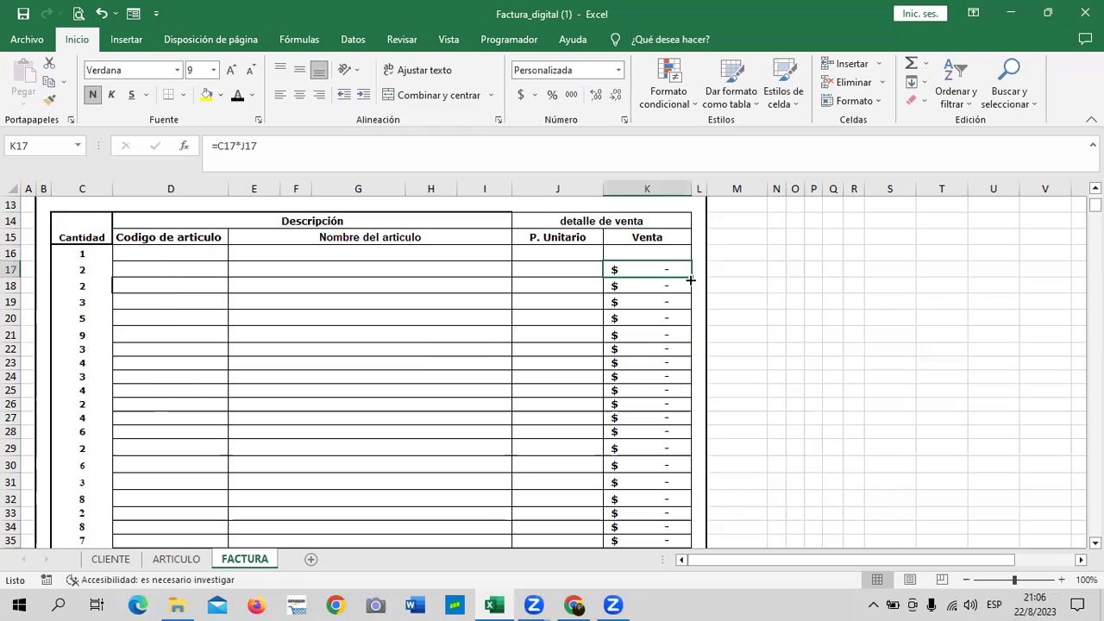
{"action": "left_click_drag", "start_coordinate": [689, 247], "coordinate": [688, 249]}
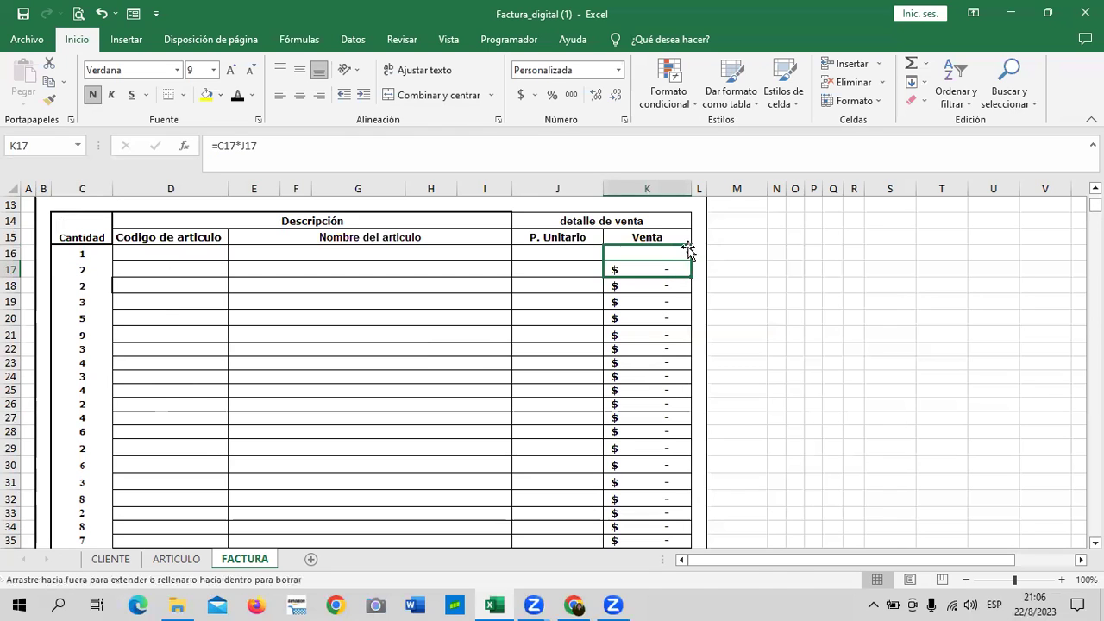
{"action": "left_click", "coordinate": [661, 253]}
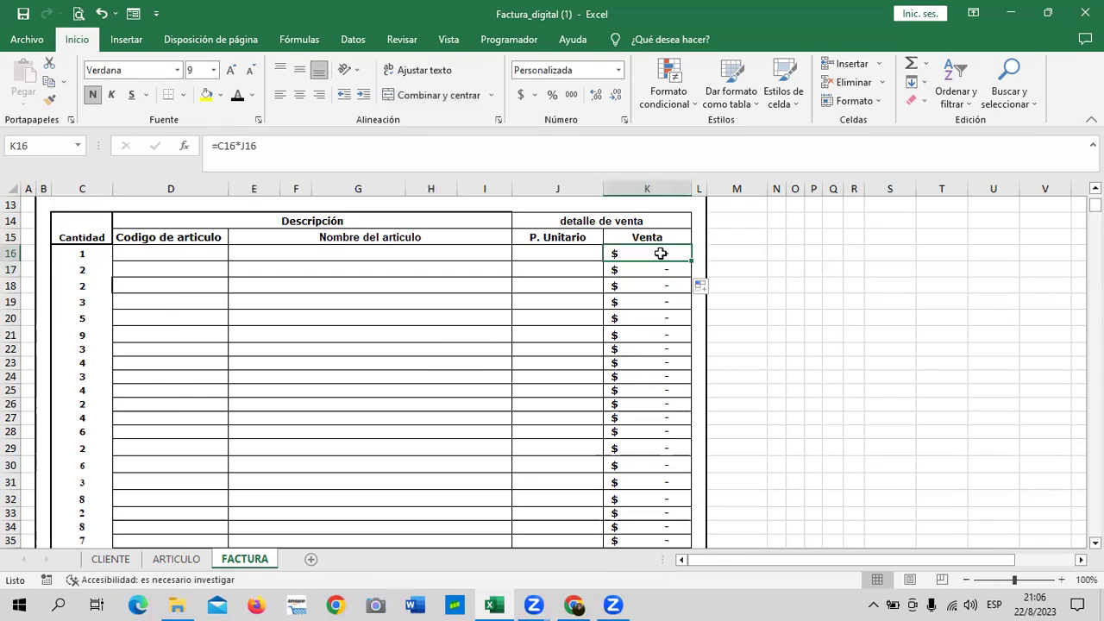
{"action": "left_click", "coordinate": [509, 150]}
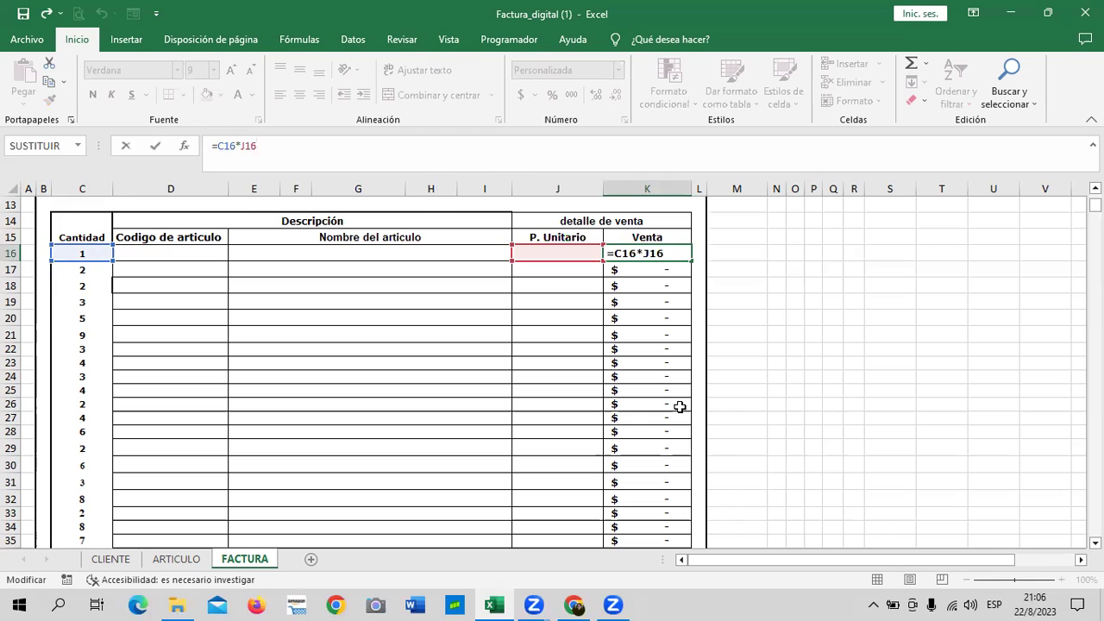
Inspect the SubTotal K41, IVA =K41*I46 and Total =K41+K43 formulas.
{"action": "scroll", "coordinate": [638, 392], "scroll_direction": "down", "scroll_amount": 4}
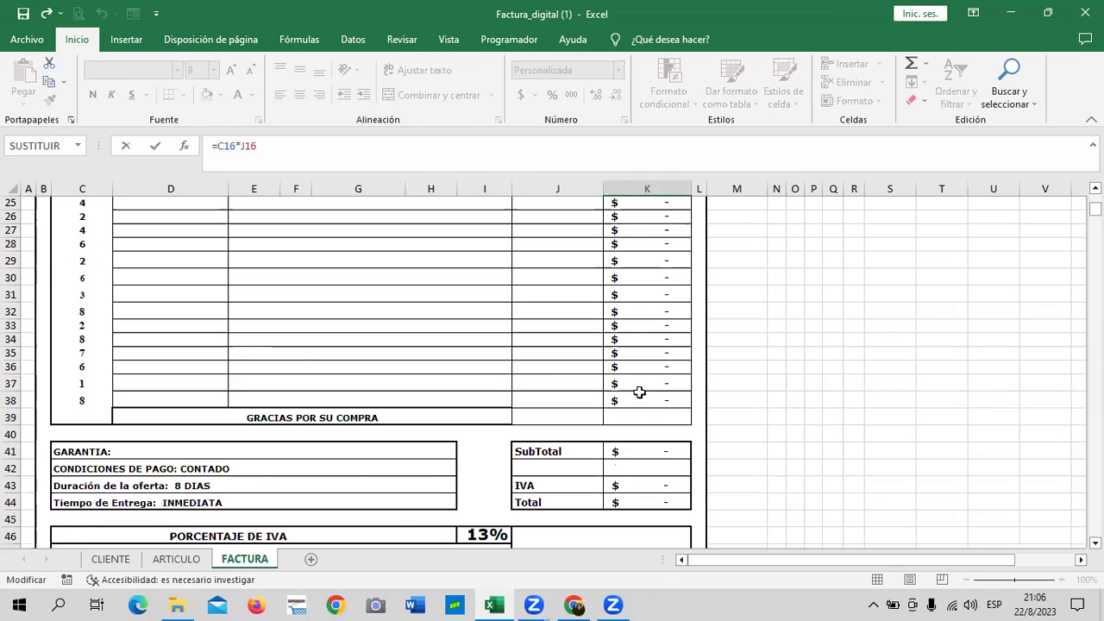
{"action": "scroll", "coordinate": [657, 388], "scroll_direction": "down", "scroll_amount": 3}
{"action": "left_click", "coordinate": [651, 312]}
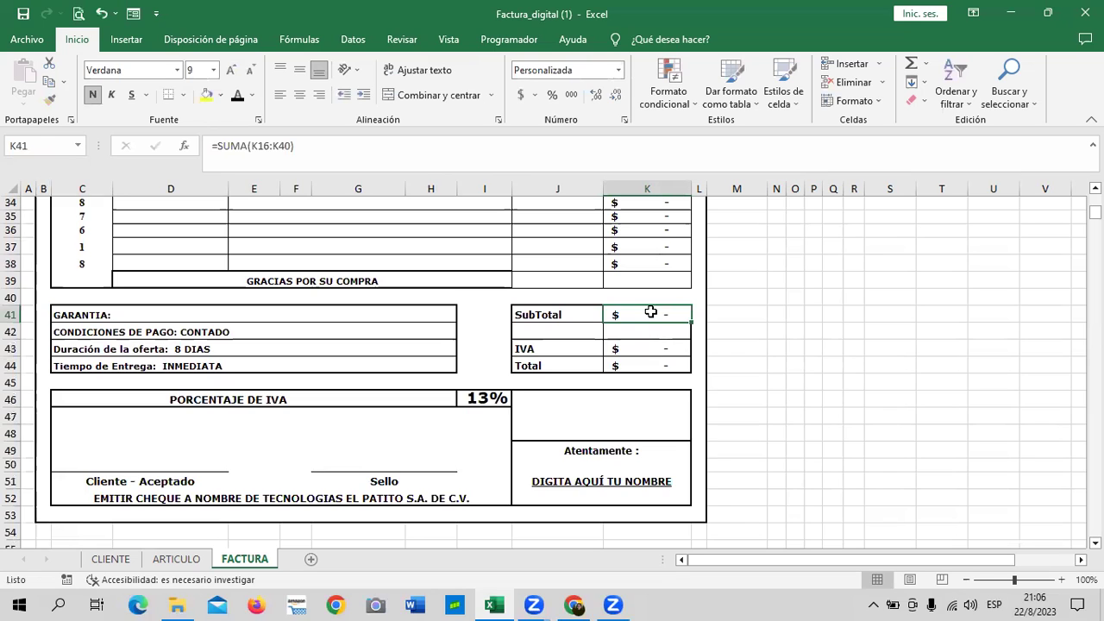
{"action": "left_click", "coordinate": [641, 351]}
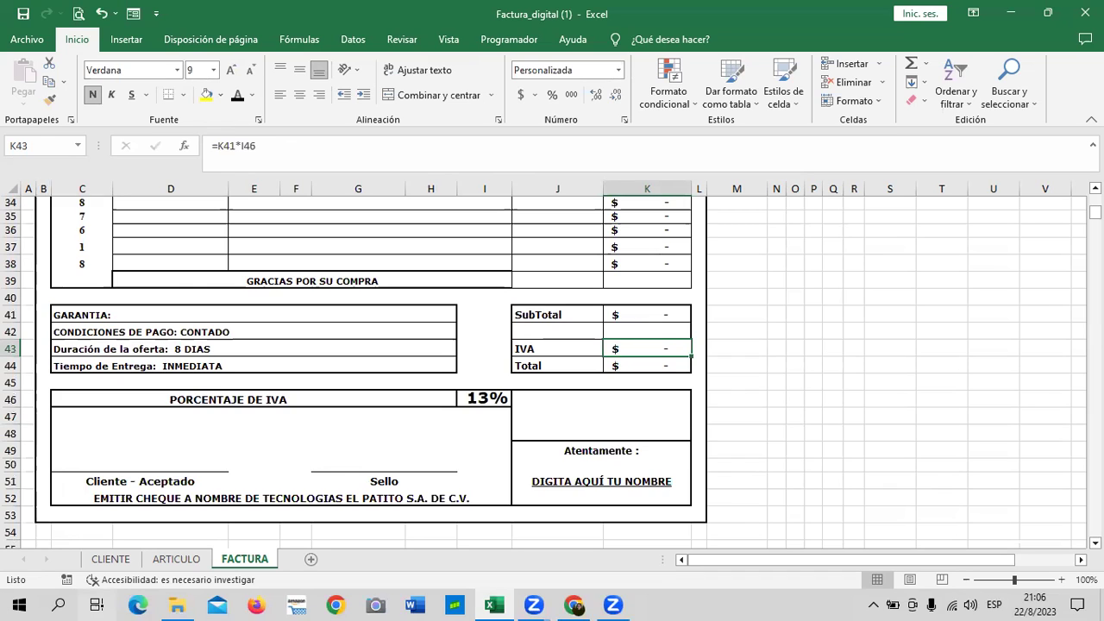
{"action": "left_click", "coordinate": [619, 366]}
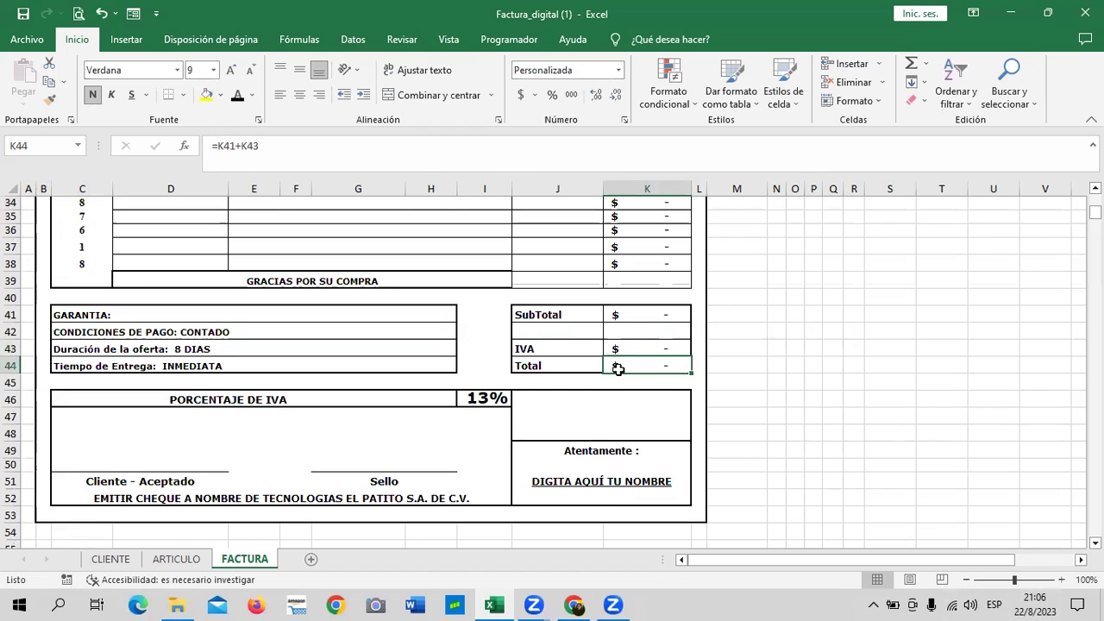
{"action": "left_click", "coordinate": [581, 423]}
{"action": "left_click", "coordinate": [443, 451]}
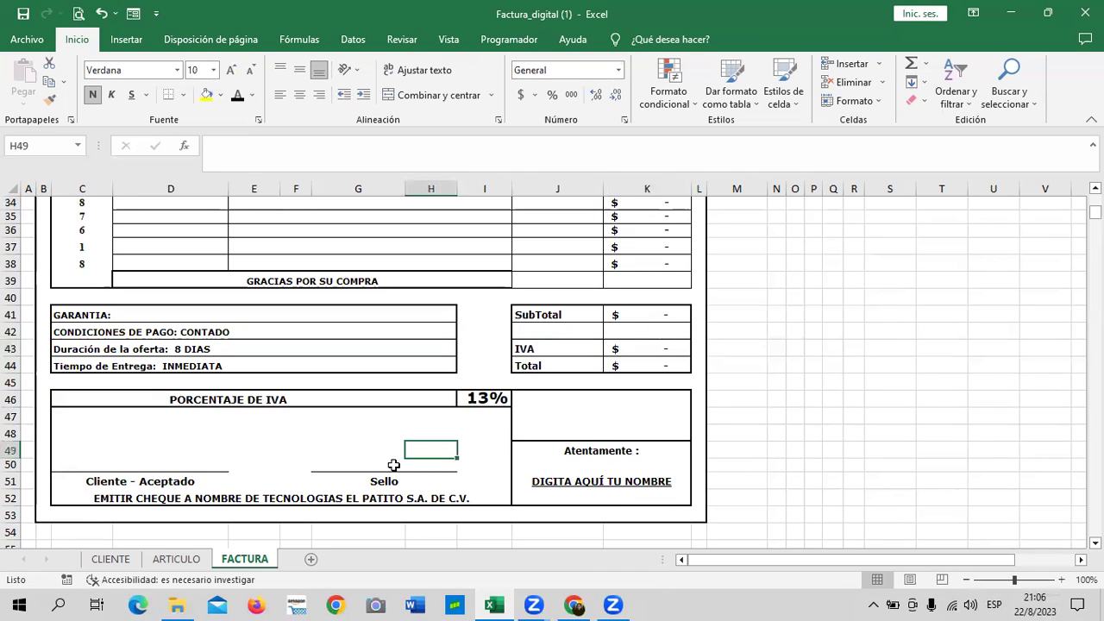
{"action": "left_click", "coordinate": [364, 459]}
{"action": "scroll", "coordinate": [357, 440], "scroll_direction": "up", "scroll_amount": 9}
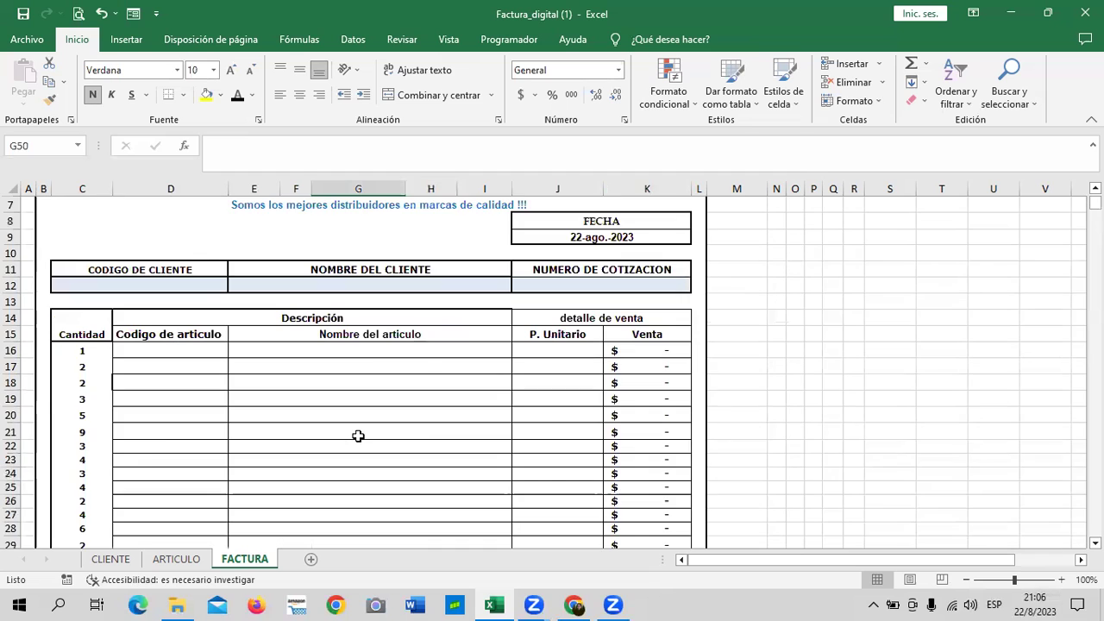
{"action": "scroll", "coordinate": [357, 434], "scroll_direction": "up", "scroll_amount": 2}
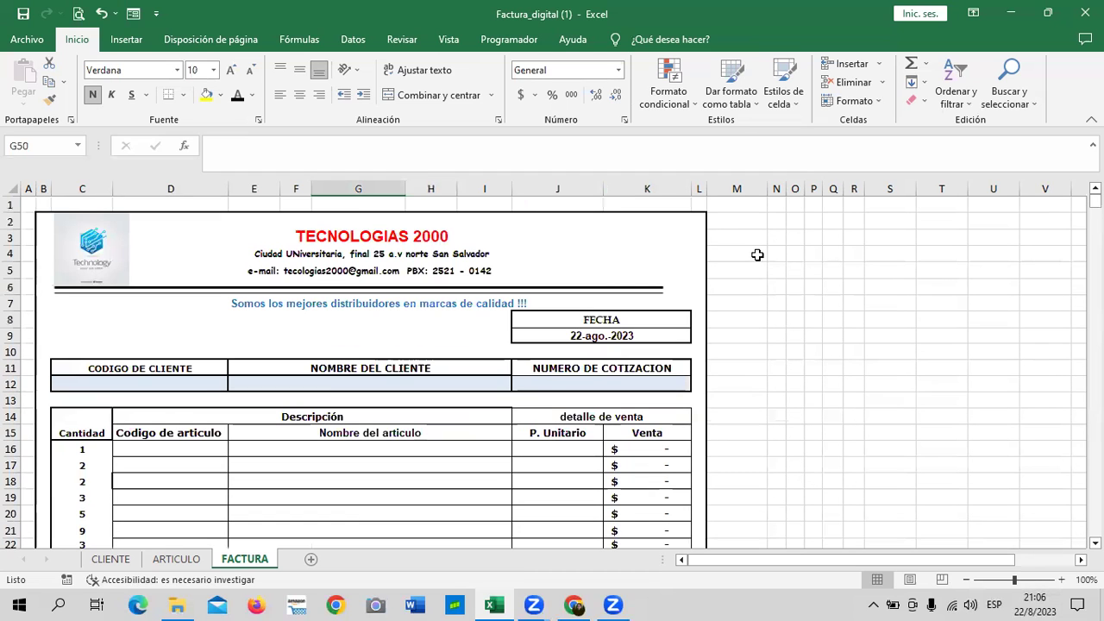
{"action": "left_click", "coordinate": [665, 244]}
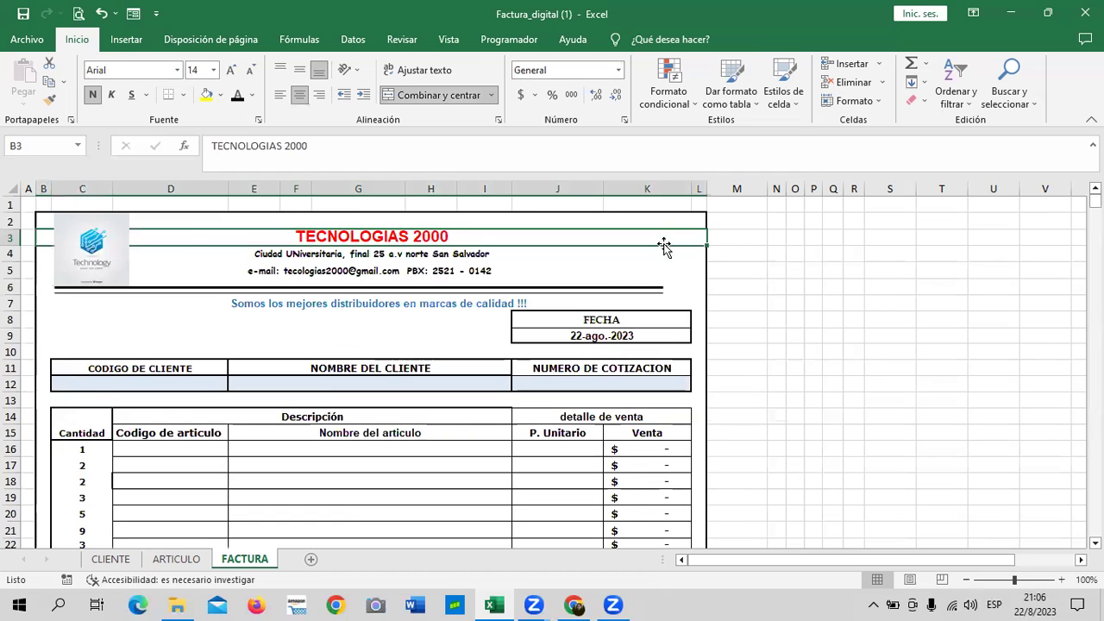
{"action": "left_click", "coordinate": [165, 266]}
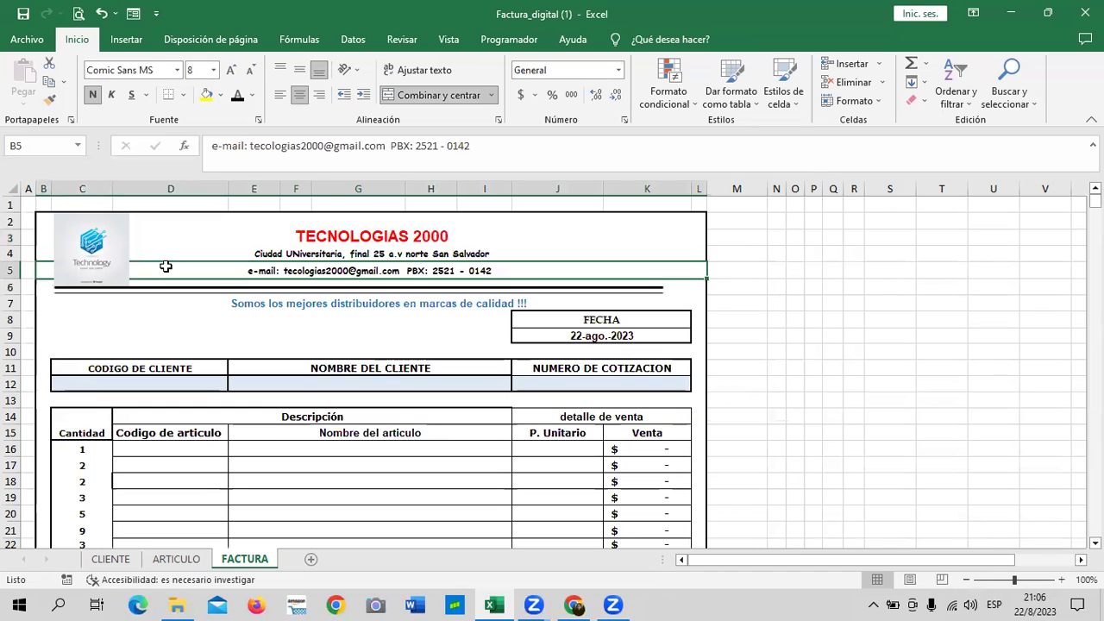
{"action": "scroll", "coordinate": [496, 392], "scroll_direction": "down", "scroll_amount": 2}
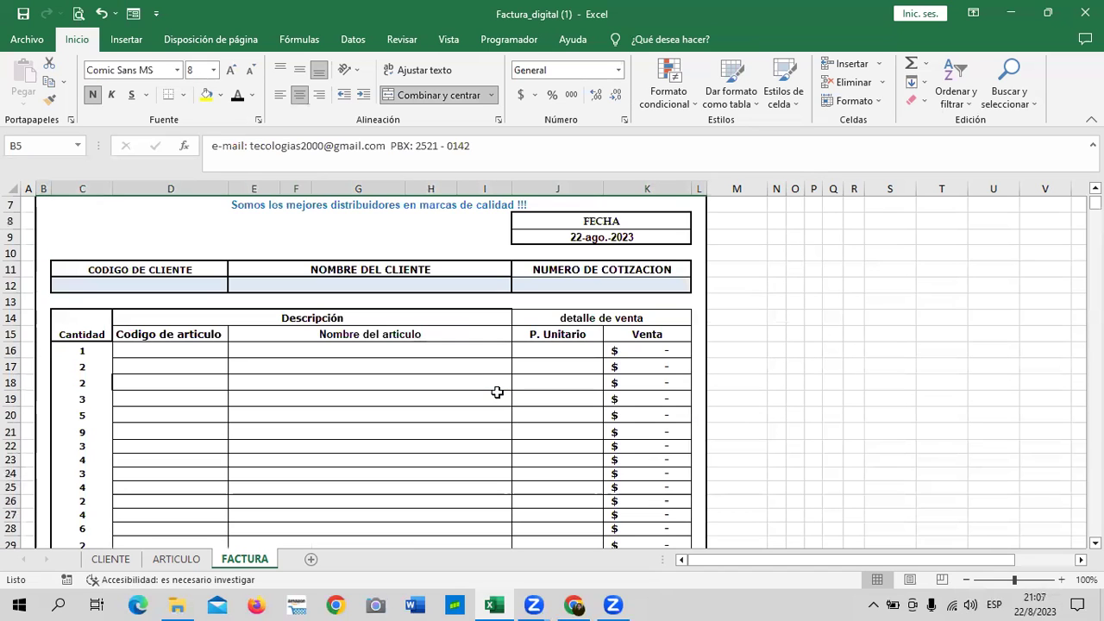
{"action": "scroll", "coordinate": [496, 394], "scroll_direction": "down", "scroll_amount": 2}
{"action": "scroll", "coordinate": [496, 393], "scroll_direction": "down", "scroll_amount": 5}
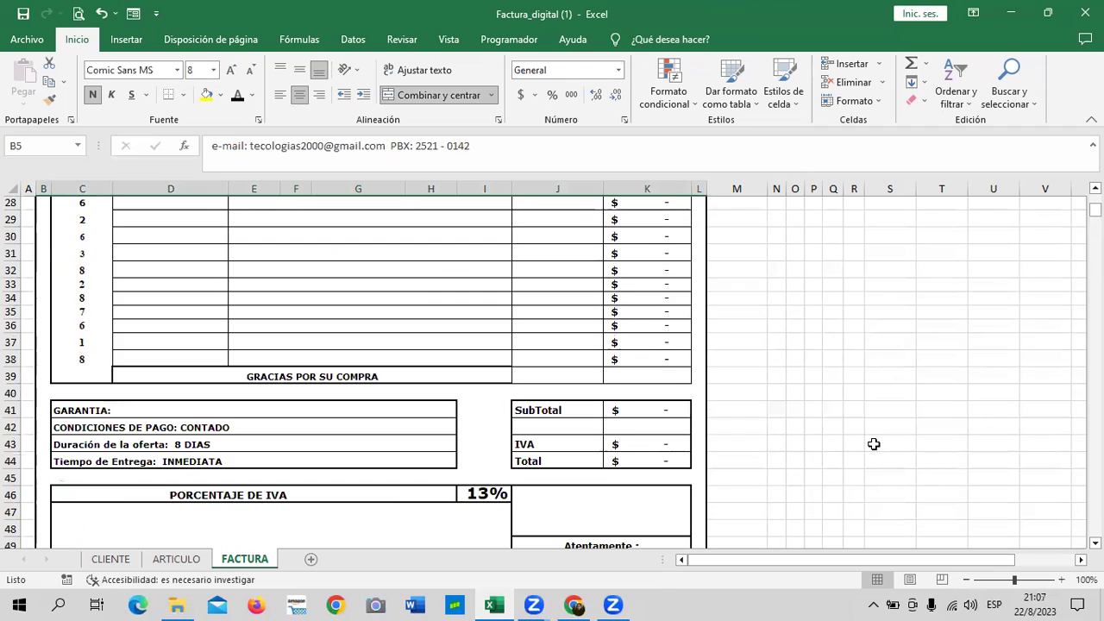
{"action": "scroll", "coordinate": [411, 454], "scroll_direction": "down", "scroll_amount": 2}
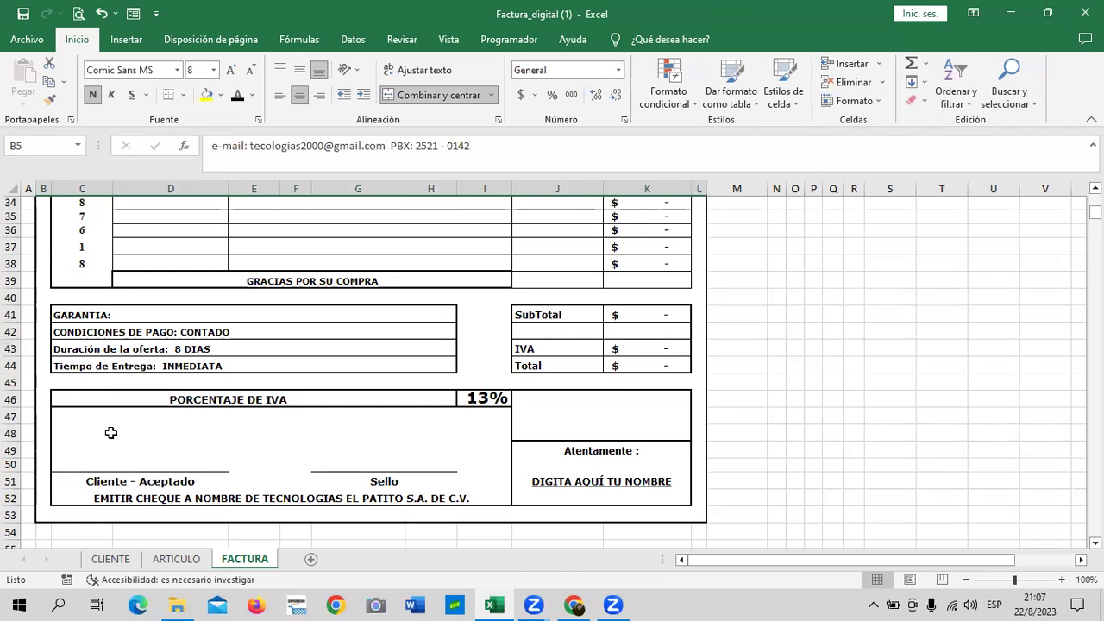
{"action": "scroll", "coordinate": [70, 394], "scroll_direction": "up", "scroll_amount": 3}
{"action": "left_click", "coordinate": [74, 381]}
{"action": "scroll", "coordinate": [76, 357], "scroll_direction": "up", "scroll_amount": 1}
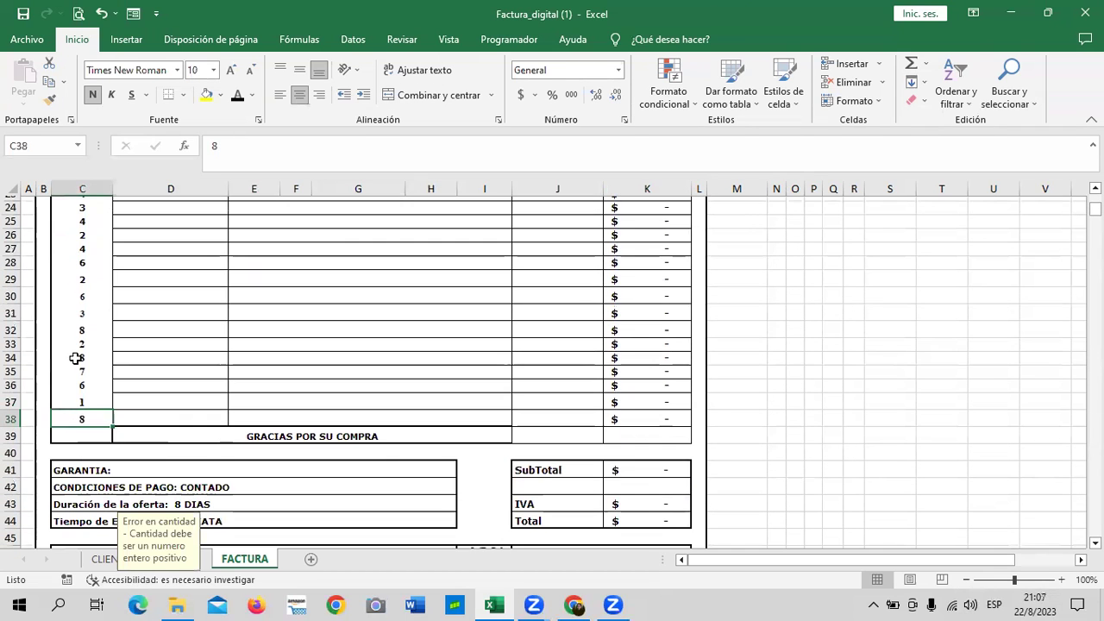
{"action": "scroll", "coordinate": [78, 291], "scroll_direction": "up", "scroll_amount": 4}
{"action": "left_click", "coordinate": [82, 269]}
{"action": "left_click", "coordinate": [79, 286]}
{"action": "left_click", "coordinate": [76, 302]}
{"action": "left_click", "coordinate": [76, 349]}
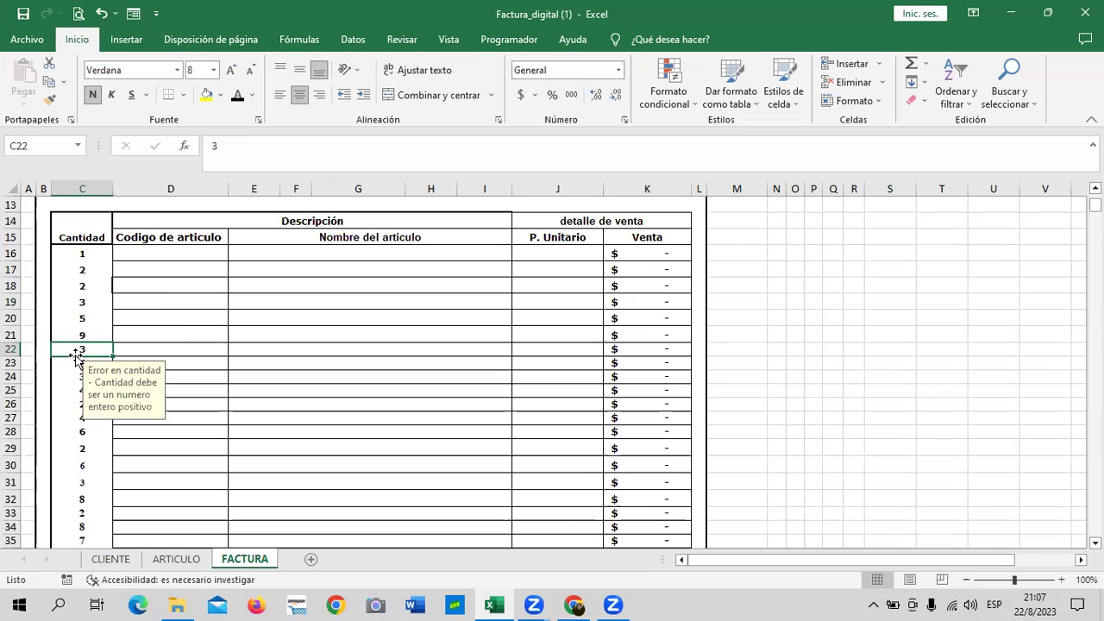
{"action": "left_click", "coordinate": [81, 450]}
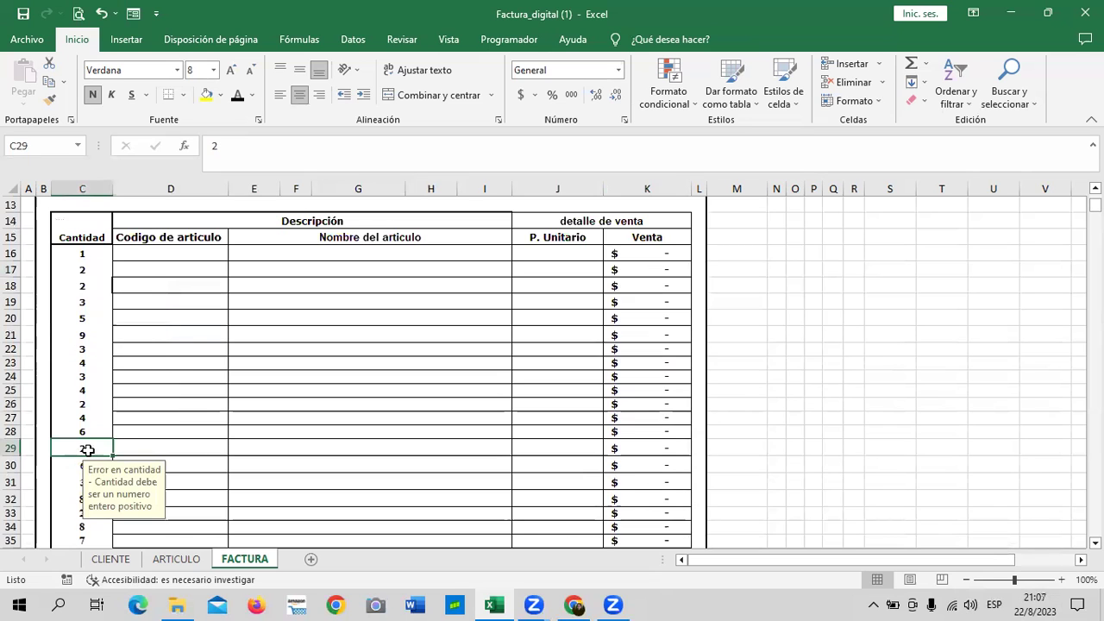
{"action": "scroll", "coordinate": [101, 450], "scroll_direction": "down", "scroll_amount": 3}
{"action": "key", "text": "ctrl+Down"}
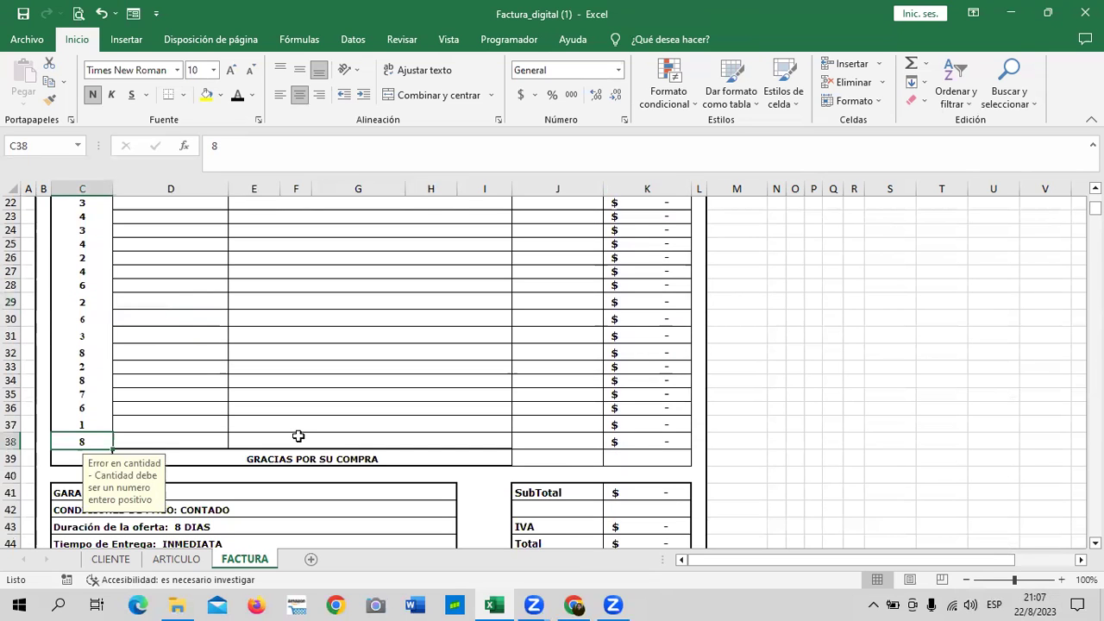
{"action": "key", "text": "BackSpace"}
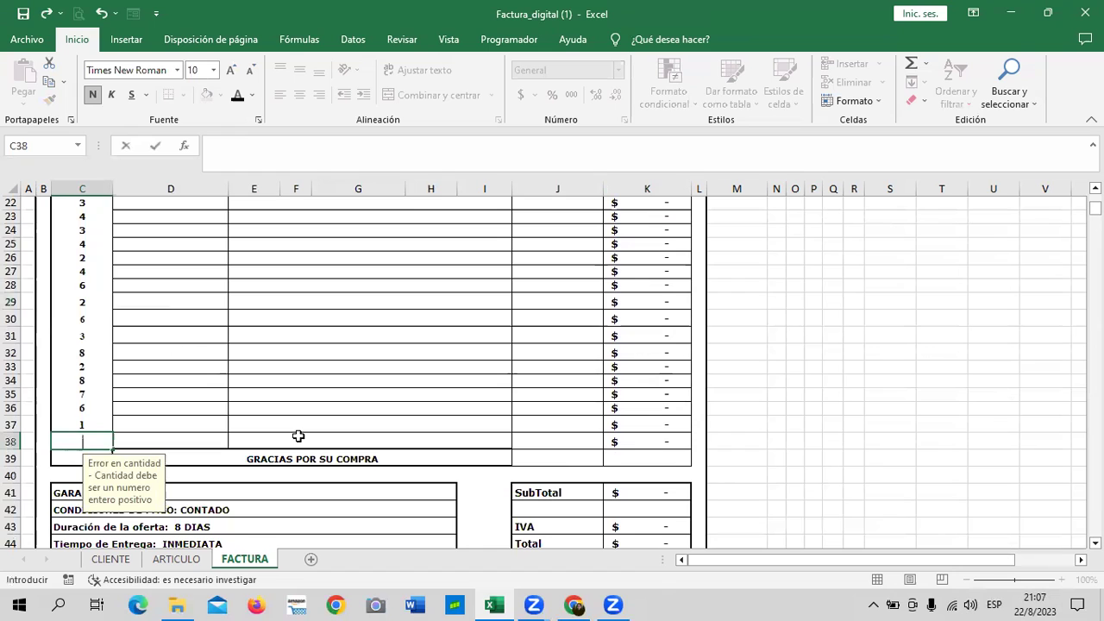
{"action": "type", "text": "0"}
{"action": "key", "text": "Return"}
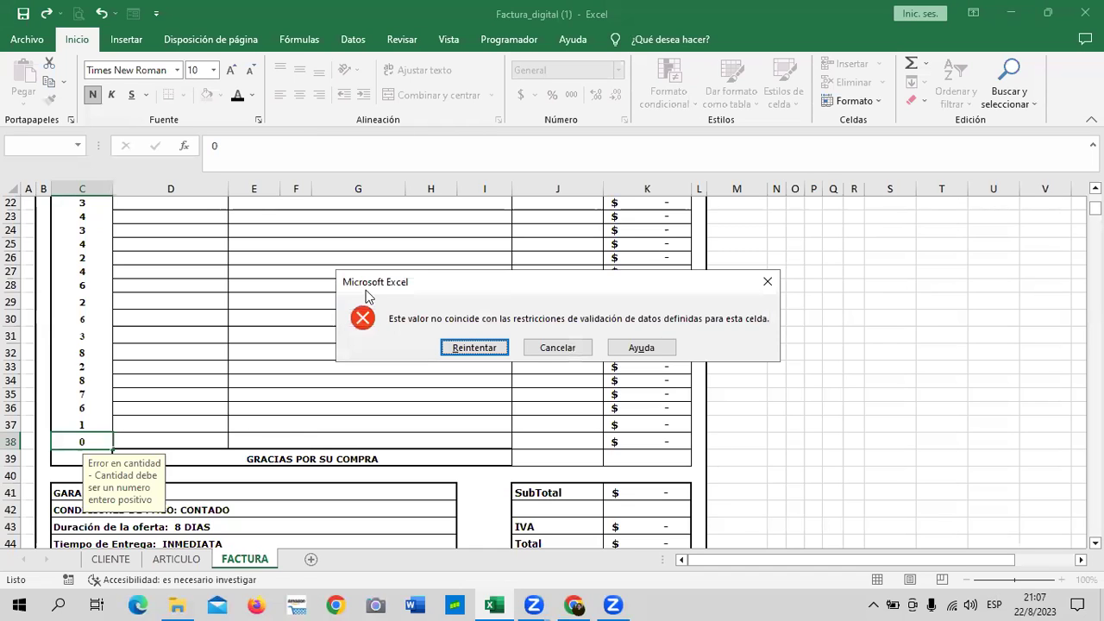
{"action": "left_click", "coordinate": [549, 346]}
{"action": "left_click", "coordinate": [82, 420]}
{"action": "scroll", "coordinate": [88, 397], "scroll_direction": "up", "scroll_amount": 7}
Open Validación de datos for quantity cells C16:C38 and view its Mensaje de entrada settings.
{"action": "mouse_move", "coordinate": [84, 449]}
{"action": "left_mouse_down"}
{"action": "mouse_move", "coordinate": [95, 601]}
{"action": "mouse_move", "coordinate": [85, 376]}
{"action": "mouse_move", "coordinate": [94, 320]}
{"action": "left_mouse_up"}
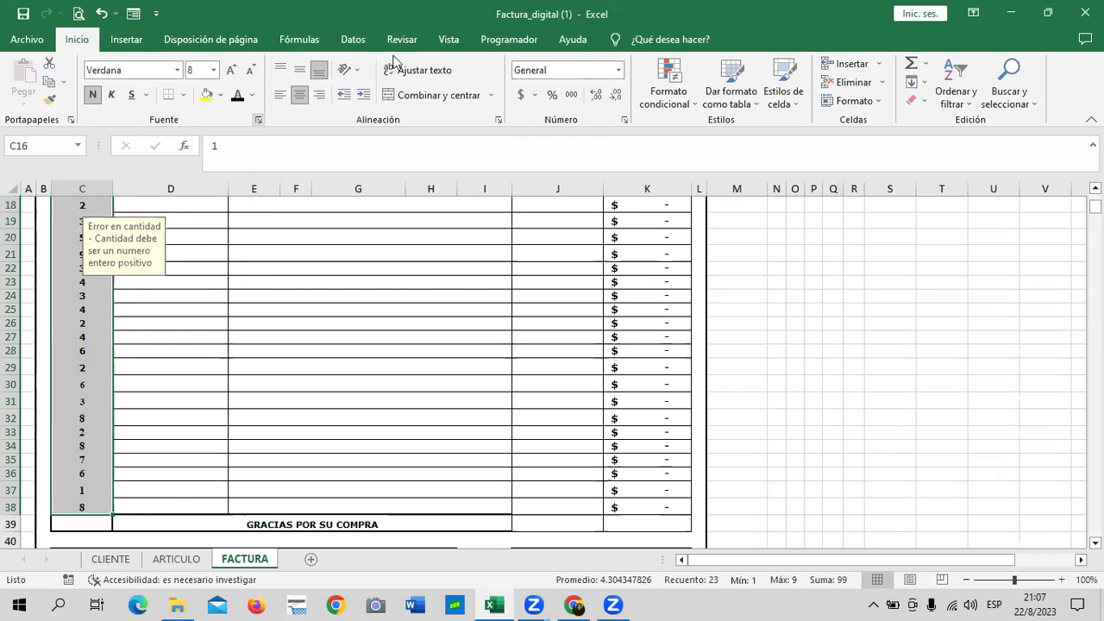
{"action": "left_click", "coordinate": [300, 40]}
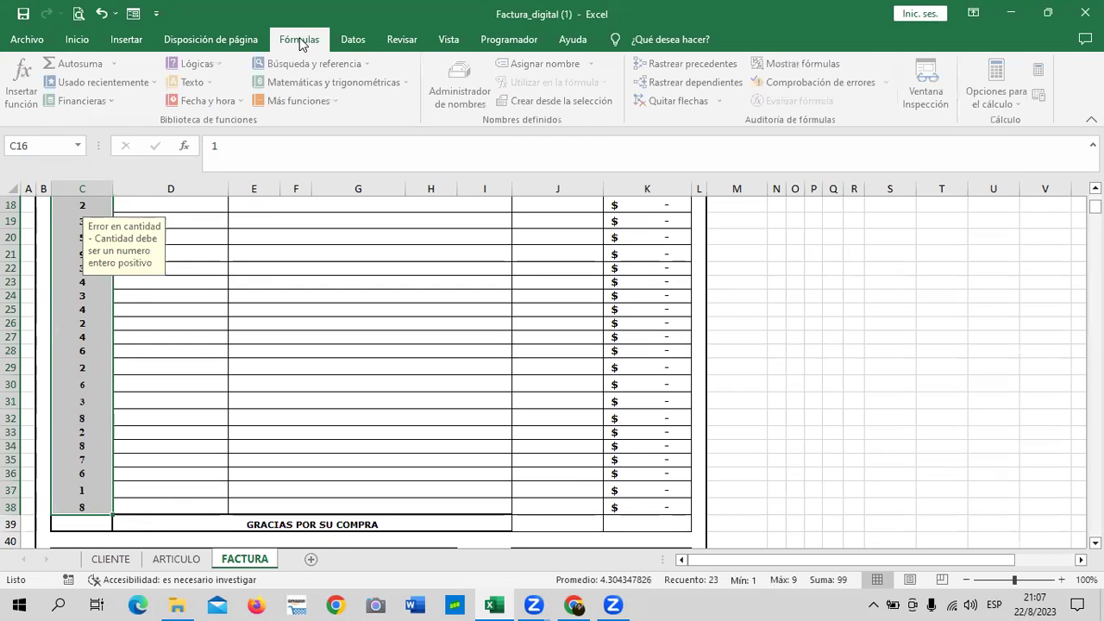
{"action": "left_click", "coordinate": [354, 43]}
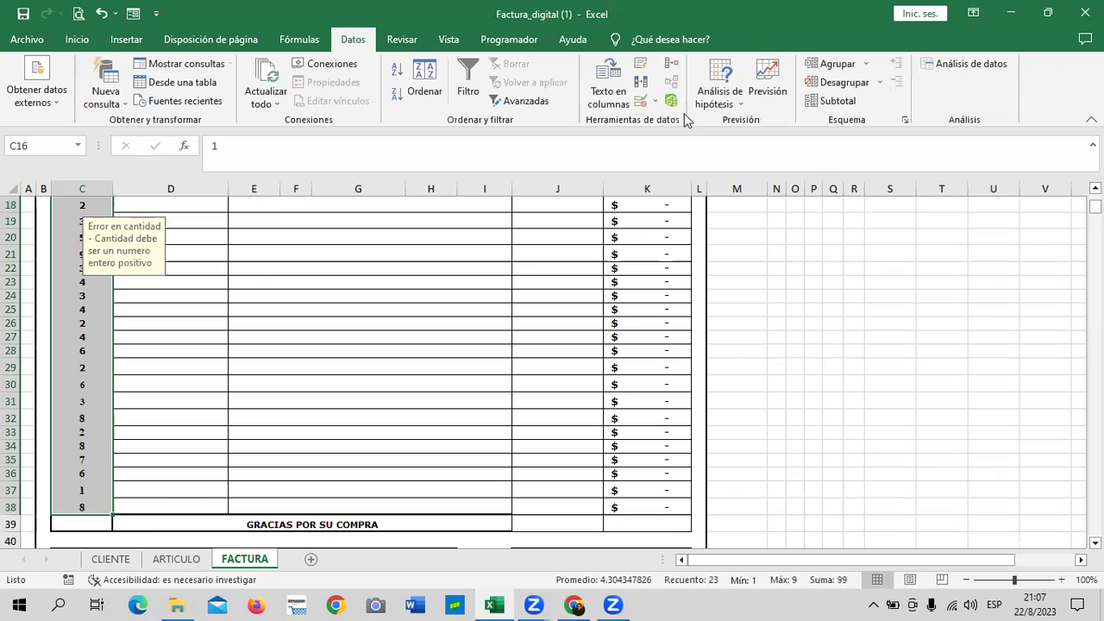
{"action": "left_click", "coordinate": [653, 103]}
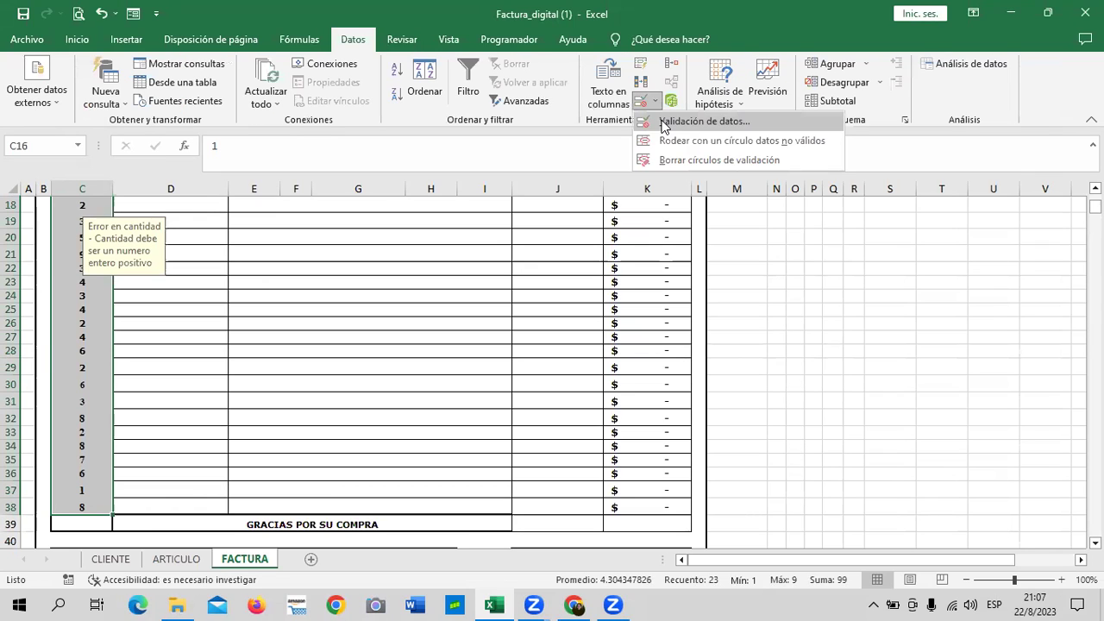
{"action": "left_click", "coordinate": [681, 122]}
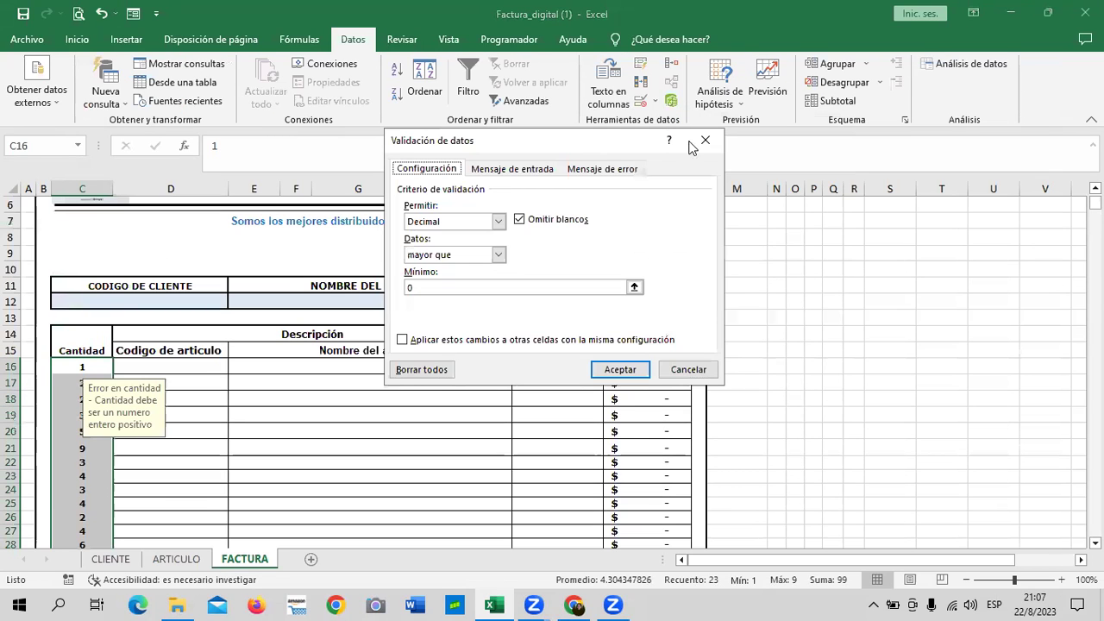
{"action": "left_click_drag", "start_coordinate": [616, 147], "coordinate": [718, 151]}
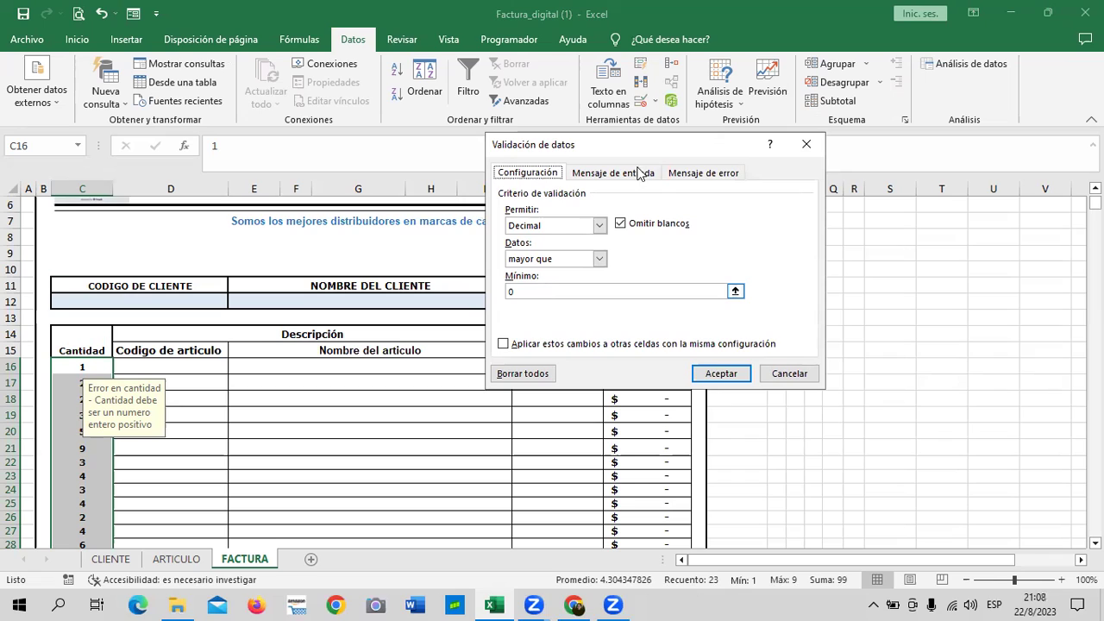
{"action": "left_click", "coordinate": [679, 175]}
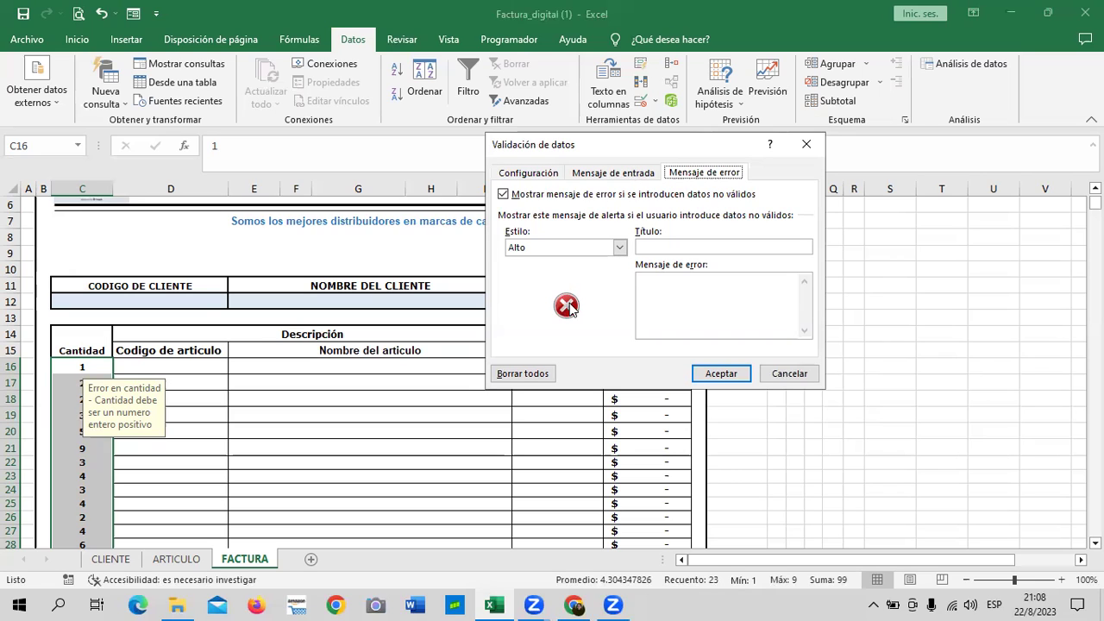
{"action": "left_click", "coordinate": [584, 176]}
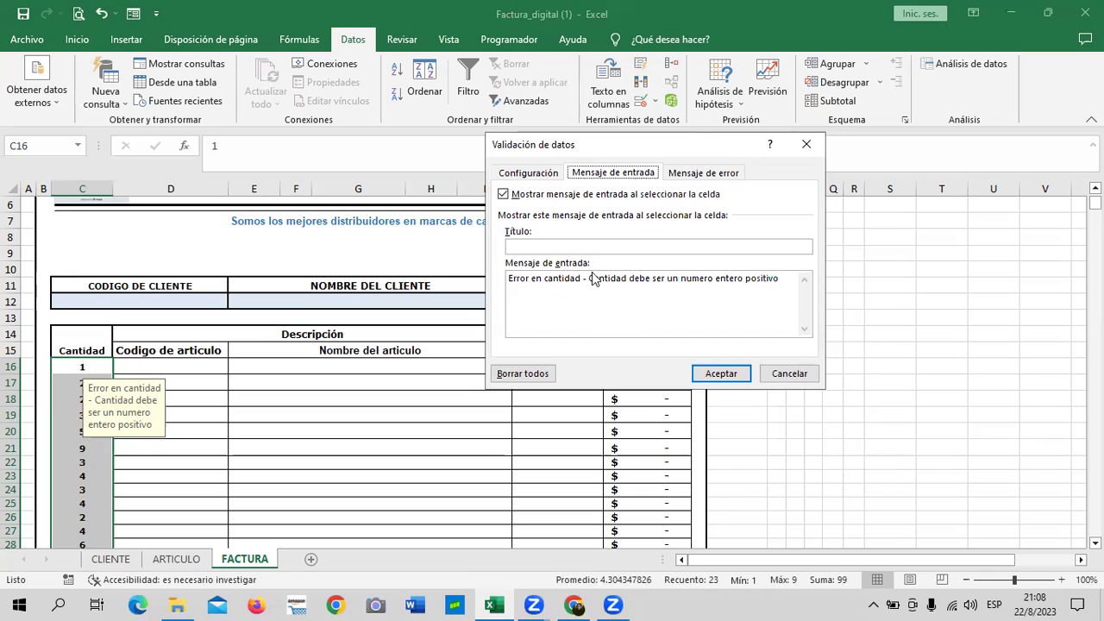
Replace the 'Error en cantidad -' prefix with 'La' in the input message and accept.
{"action": "left_click_drag", "start_coordinate": [587, 278], "coordinate": [544, 279]}
{"action": "key", "text": "shift+Home"}
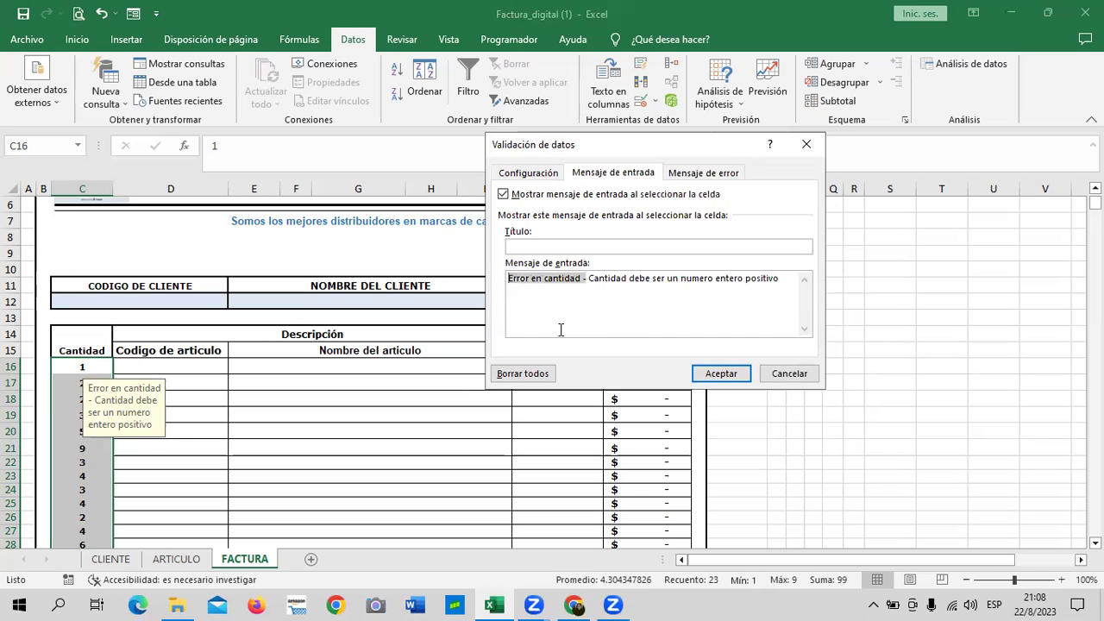
{"action": "key", "text": "Delete"}
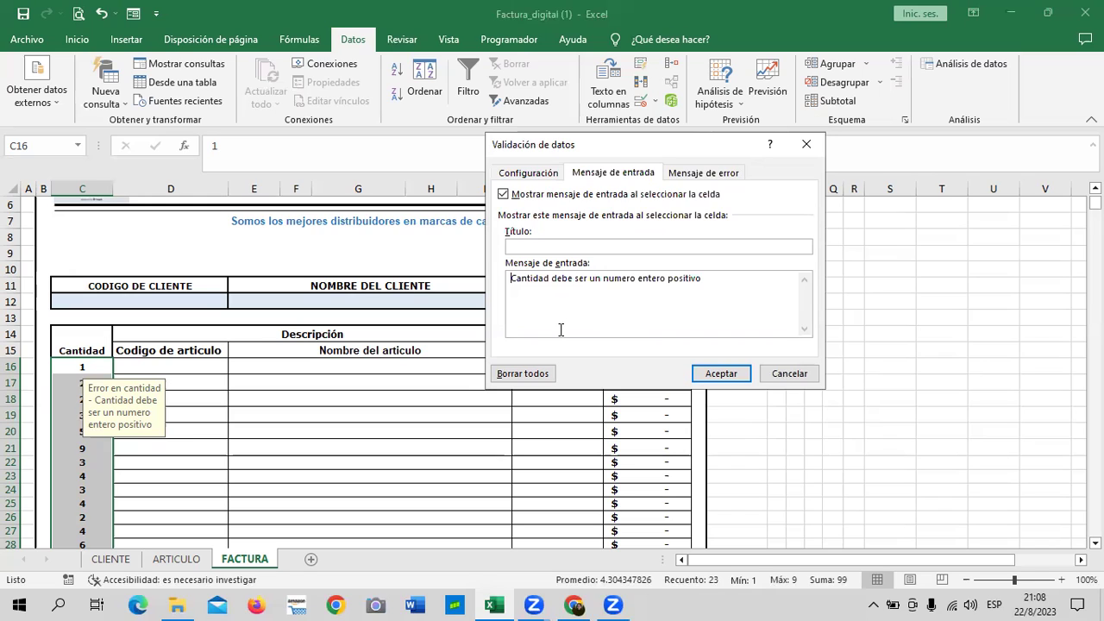
{"action": "key", "text": "Delete"}
{"action": "type", "text": "L"}
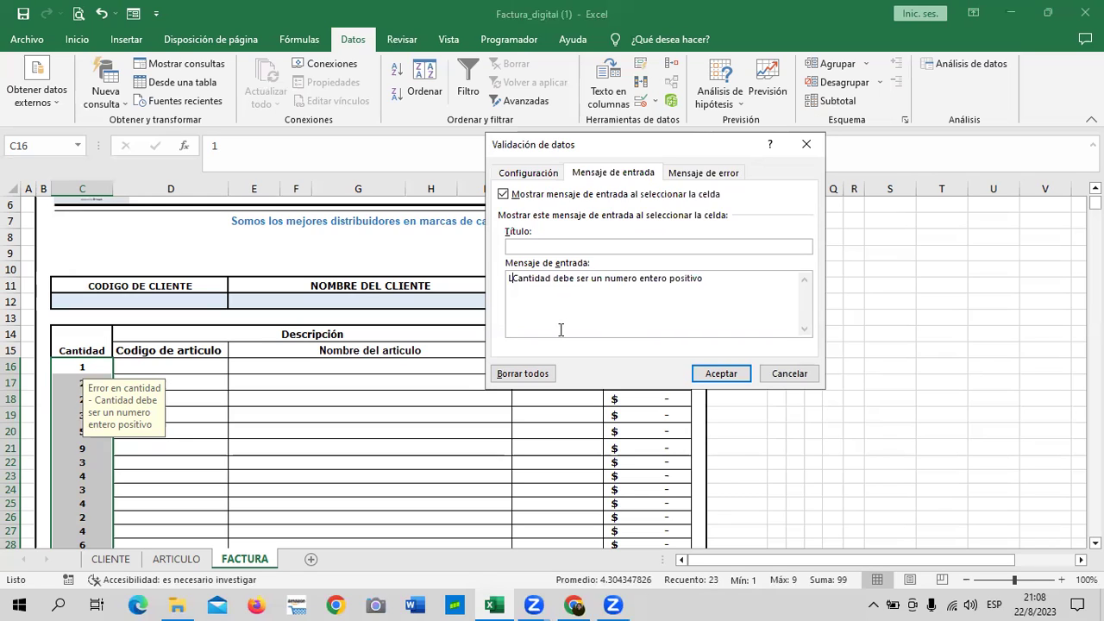
{"action": "type", "text": "a"}
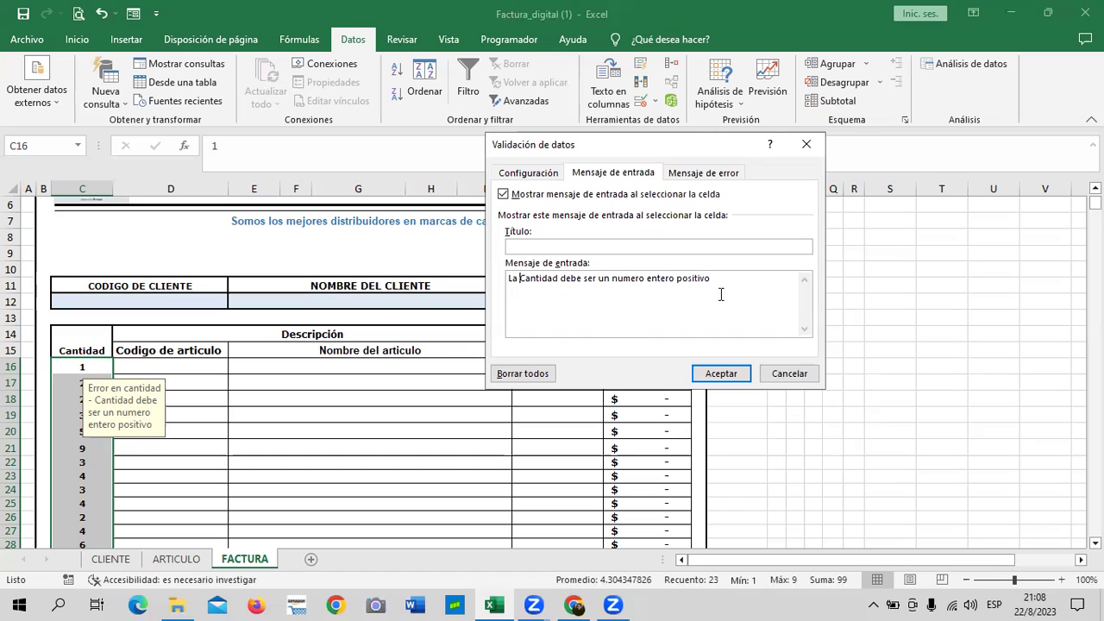
{"action": "left_click", "coordinate": [729, 373]}
{"action": "left_click", "coordinate": [215, 454]}
Check the quantity input message and enter quantities 2 in C16 and 3 in C17.
{"action": "key", "text": "Left"}
{"action": "key", "text": "Up"}
{"action": "key", "text": "Up"}
{"action": "key", "text": "Up"}
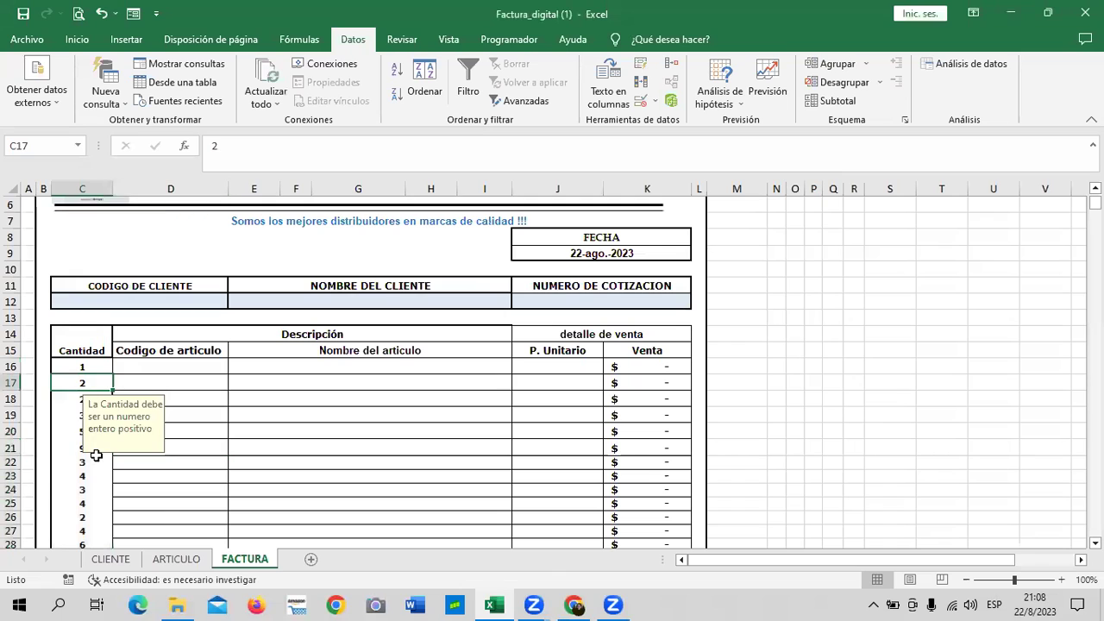
{"action": "key", "text": "Down"}
{"action": "key", "text": "Down"}
{"action": "key", "text": "Down"}
{"action": "key", "text": "Up"}
{"action": "key", "text": "Up"}
{"action": "key", "text": "Up"}
{"action": "type", "text": "2"}
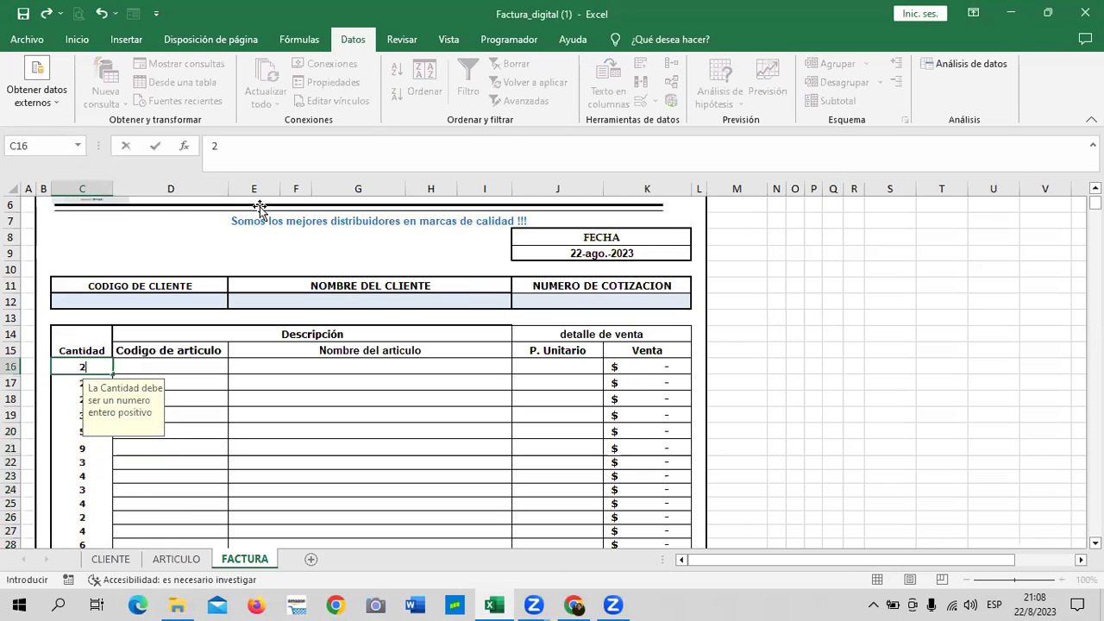
{"action": "key", "text": "Return"}
{"action": "type", "text": "3"}
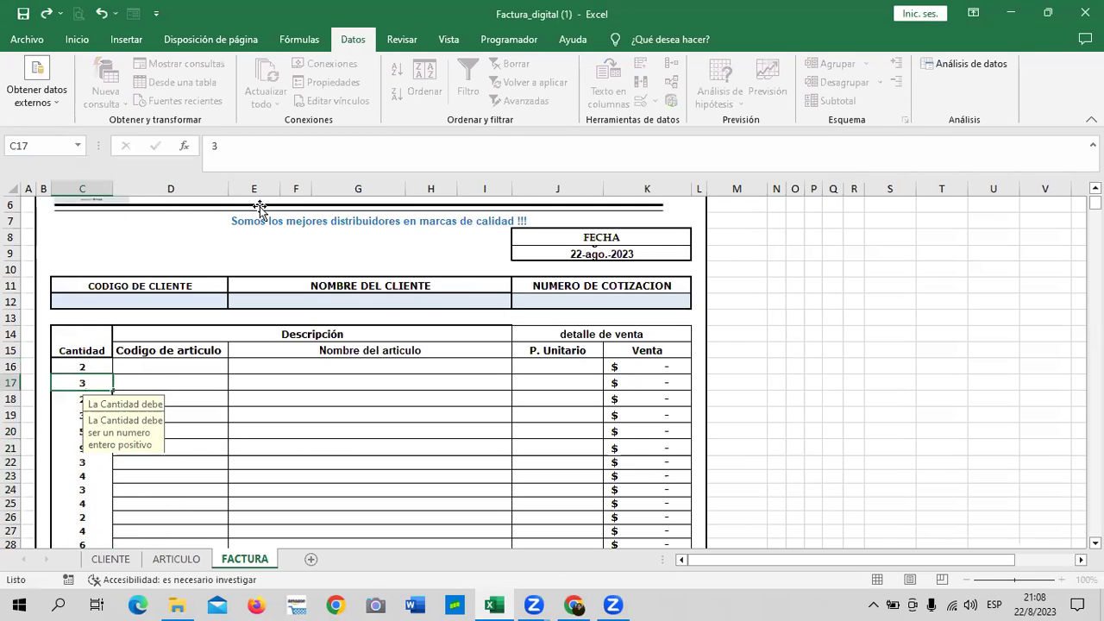
{"action": "key", "text": "Return"}
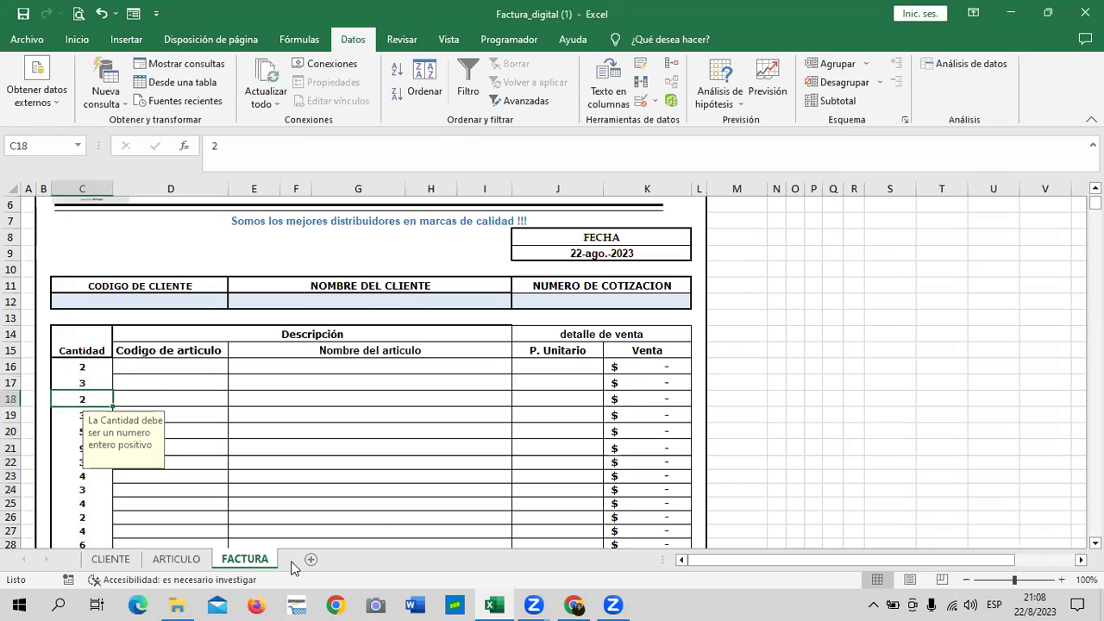
Switch from Excel to the Inglés Corporativo lesson page in Chrome.
{"action": "scroll", "coordinate": [92, 497], "scroll_direction": "down", "scroll_amount": 8}
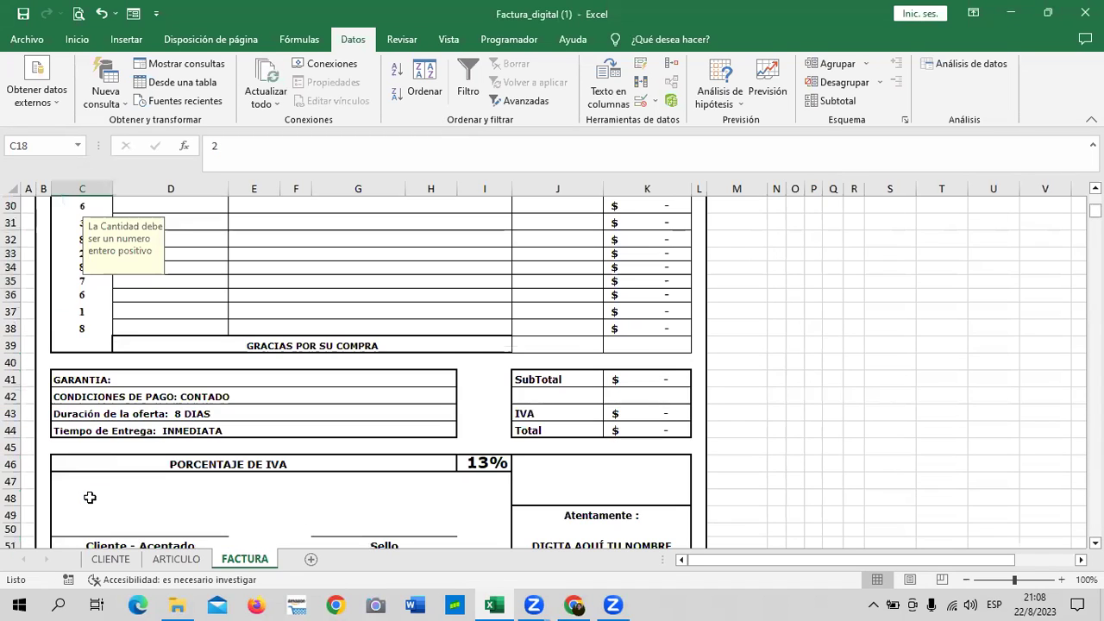
{"action": "scroll", "coordinate": [160, 457], "scroll_direction": "up", "scroll_amount": 4}
{"action": "left_click", "coordinate": [371, 384]}
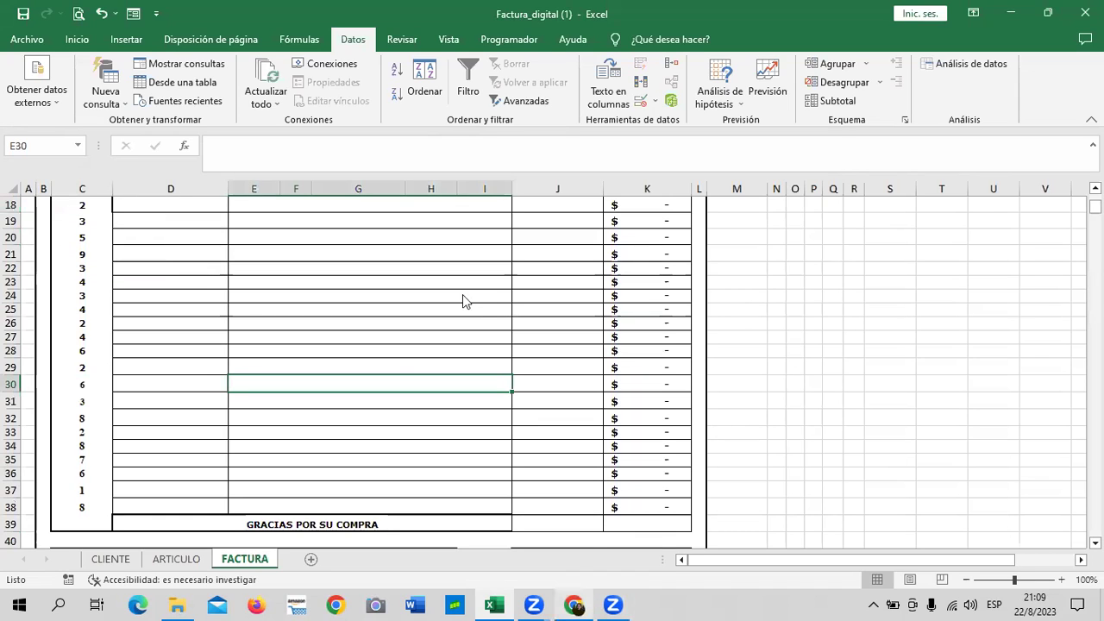
{"action": "key", "text": "alt+Tab"}
{"action": "scroll", "coordinate": [470, 287], "scroll_direction": "down", "scroll_amount": 1}
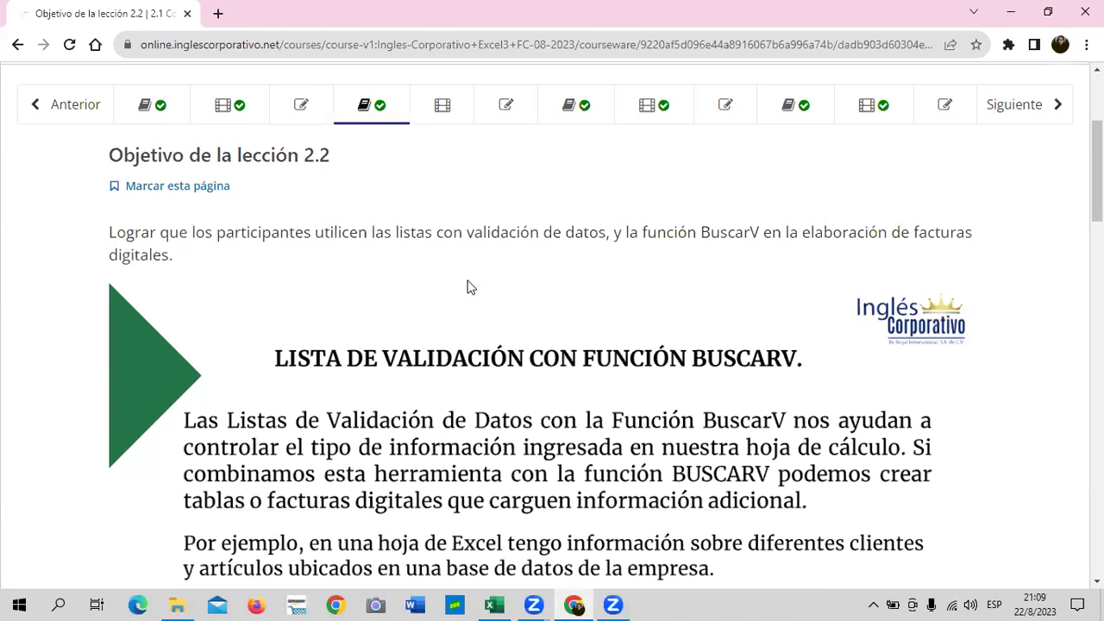
{"action": "scroll", "coordinate": [470, 287], "scroll_direction": "down", "scroll_amount": 1}
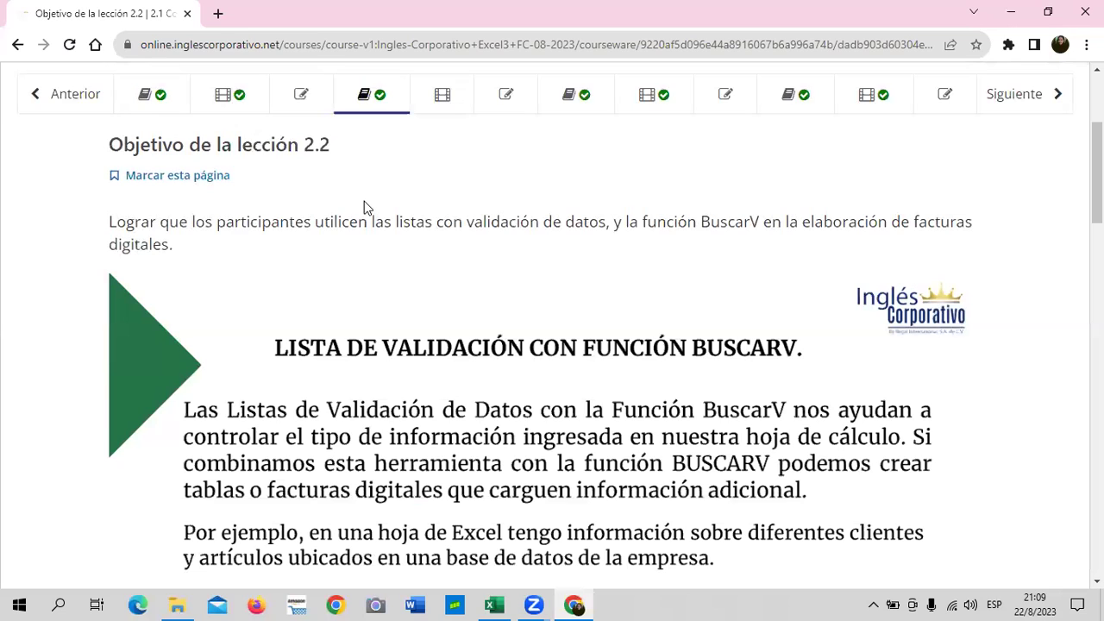
{"action": "scroll", "coordinate": [470, 280], "scroll_direction": "down", "scroll_amount": 2}
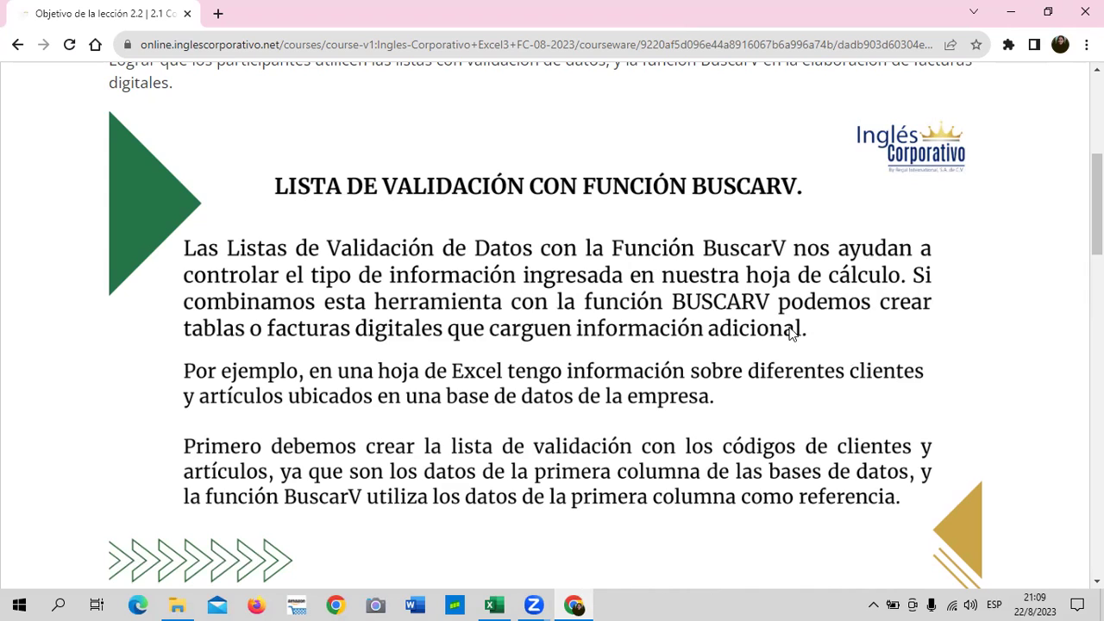
{"action": "scroll", "coordinate": [792, 333], "scroll_direction": "down", "scroll_amount": 1}
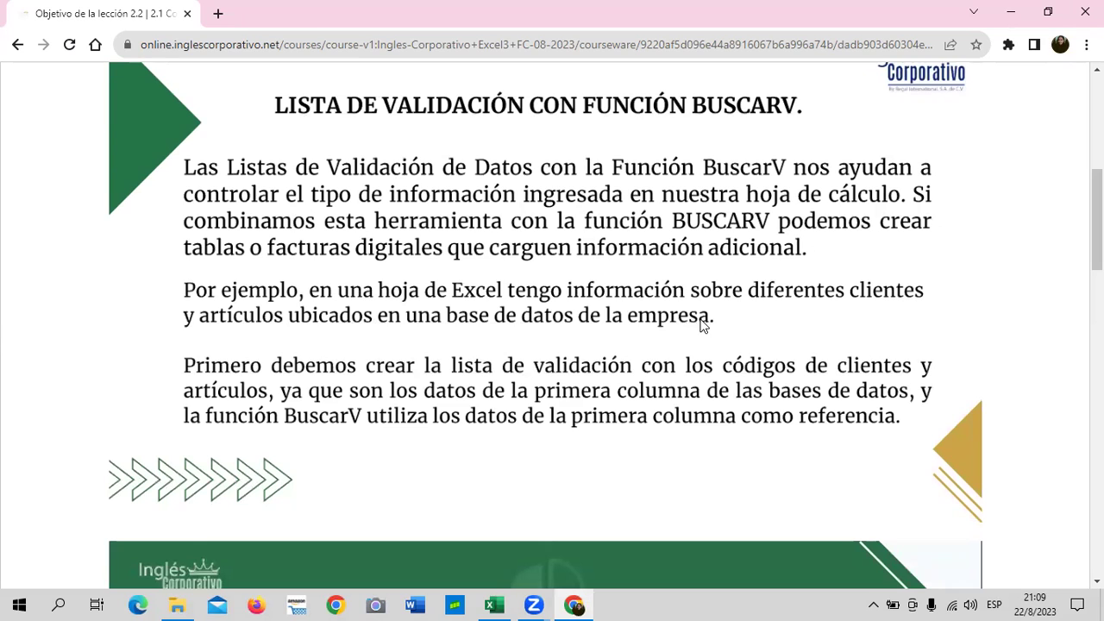
{"action": "scroll", "coordinate": [709, 321], "scroll_direction": "down", "scroll_amount": 1}
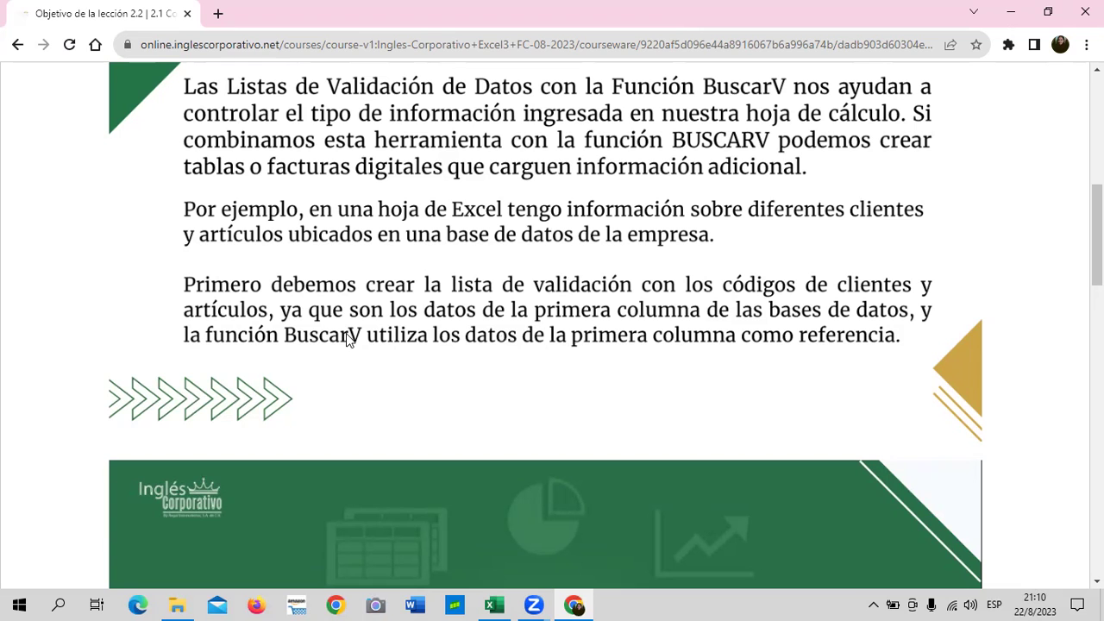
{"action": "scroll", "coordinate": [348, 321], "scroll_direction": "down", "scroll_amount": 2}
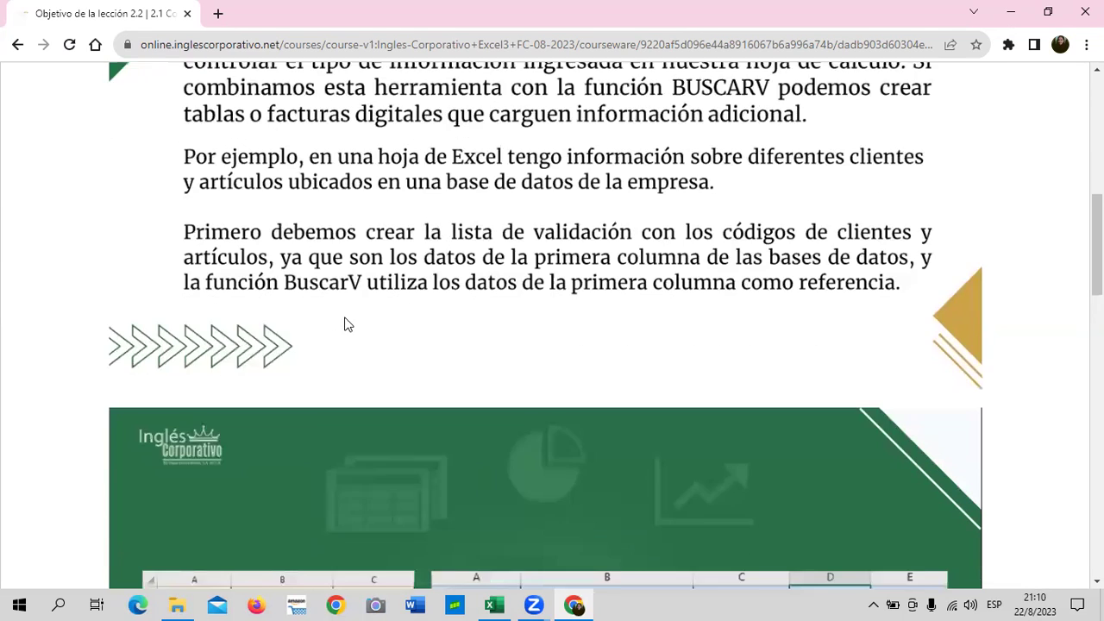
{"action": "scroll", "coordinate": [346, 322], "scroll_direction": "down", "scroll_amount": 2}
{"action": "scroll", "coordinate": [344, 320], "scroll_direction": "down", "scroll_amount": 1}
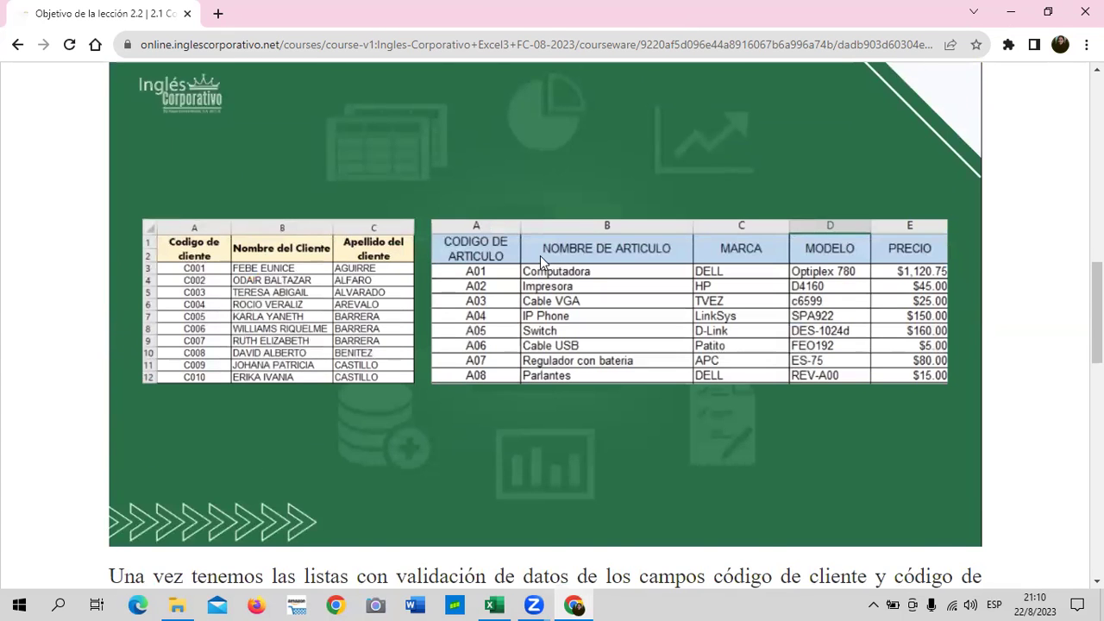
Read through the BUSCARV syntax and invoice example, then advance to the next lesson page.
{"action": "scroll", "coordinate": [540, 256], "scroll_direction": "down", "scroll_amount": 3}
{"action": "scroll", "coordinate": [535, 253], "scroll_direction": "down", "scroll_amount": 1}
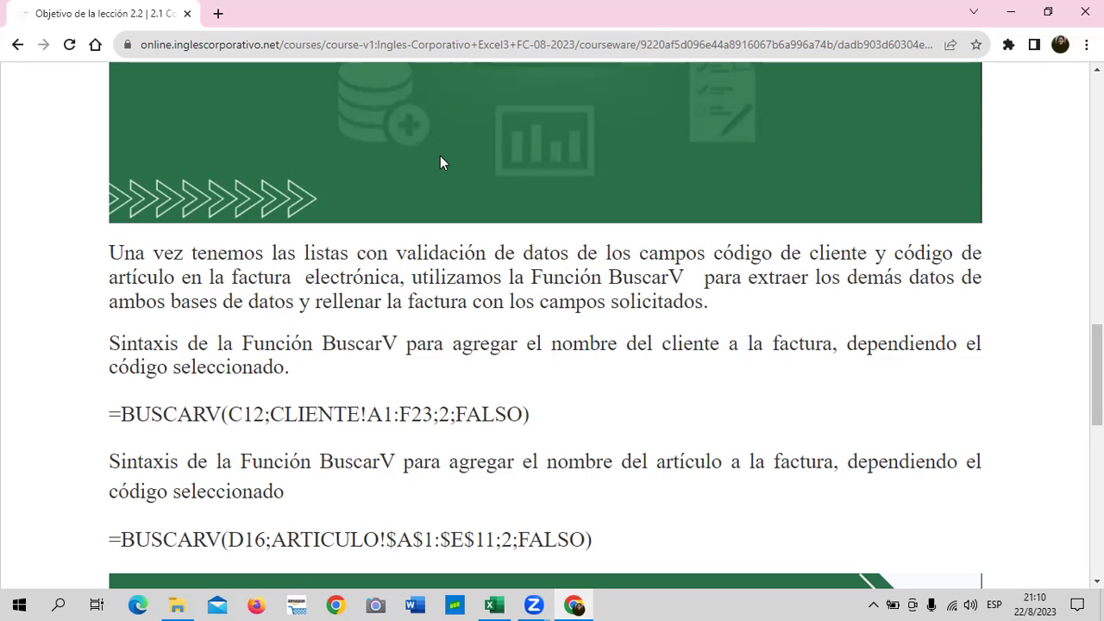
{"action": "scroll", "coordinate": [409, 331], "scroll_direction": "down", "scroll_amount": 1}
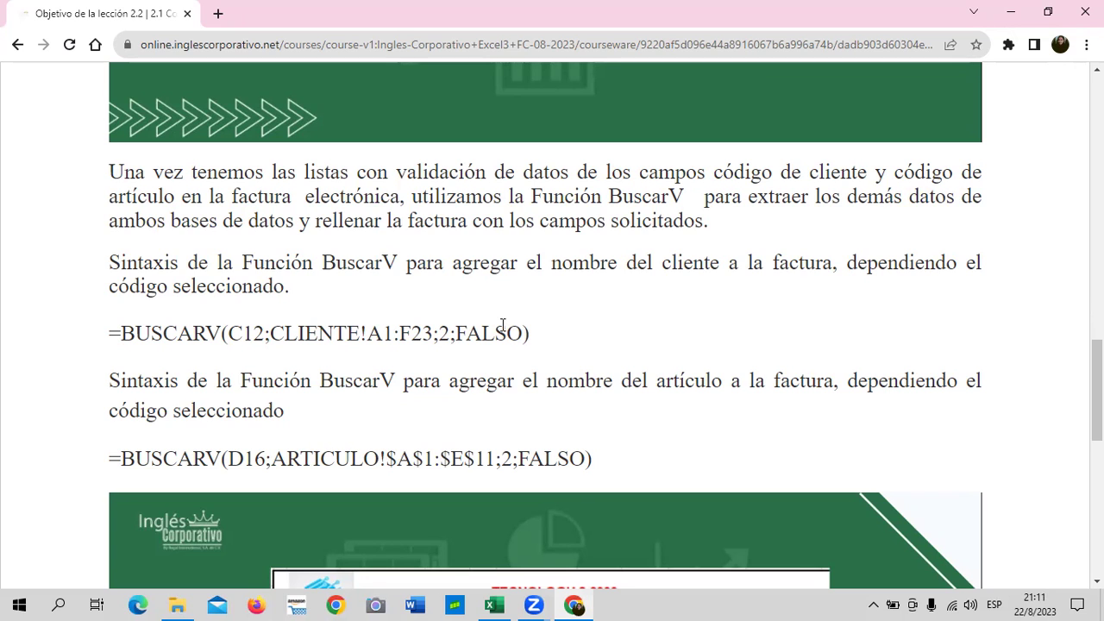
{"action": "scroll", "coordinate": [508, 328], "scroll_direction": "down", "scroll_amount": 2}
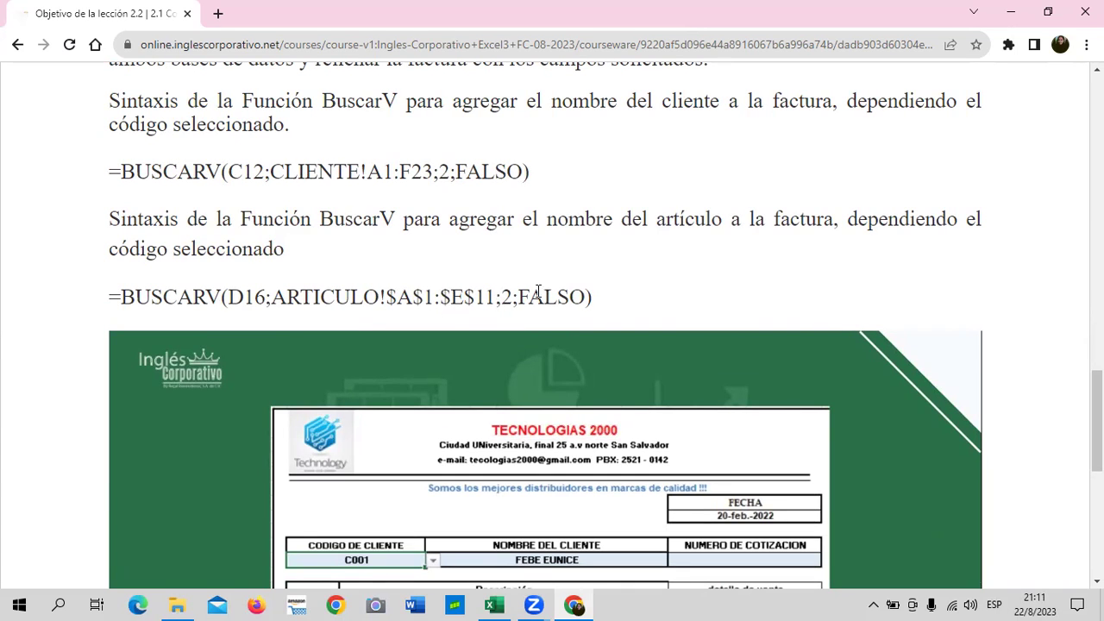
{"action": "scroll", "coordinate": [495, 297], "scroll_direction": "down", "scroll_amount": 4}
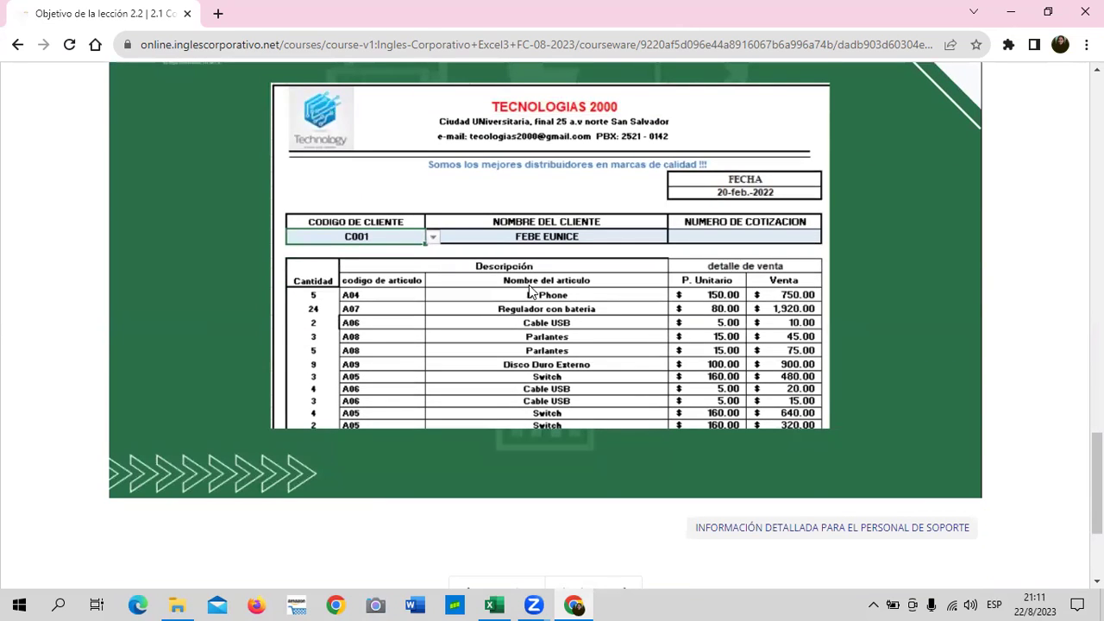
{"action": "scroll", "coordinate": [528, 290], "scroll_direction": "down", "scroll_amount": 3}
{"action": "scroll", "coordinate": [520, 310], "scroll_direction": "up", "scroll_amount": 2}
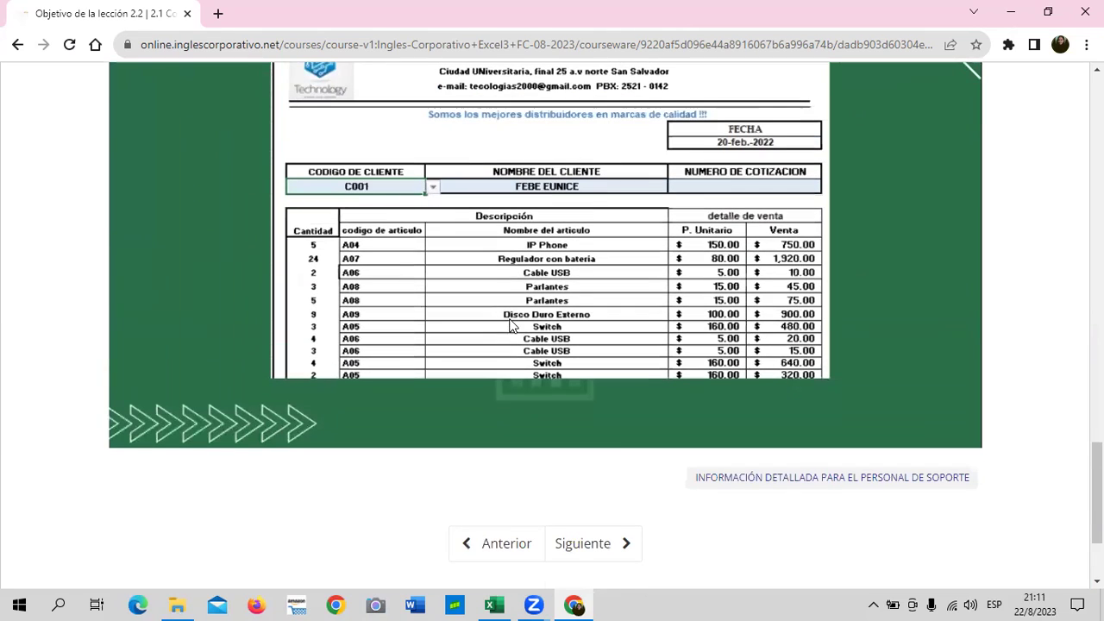
{"action": "left_click", "coordinate": [584, 545]}
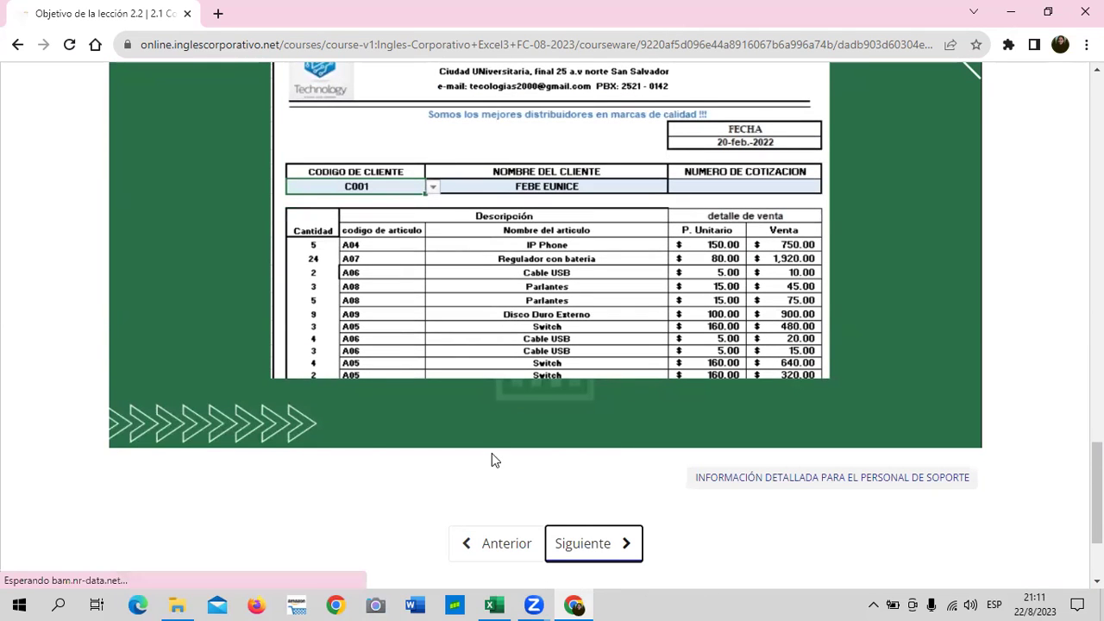
{"action": "scroll", "coordinate": [490, 449], "scroll_direction": "down", "scroll_amount": 2}
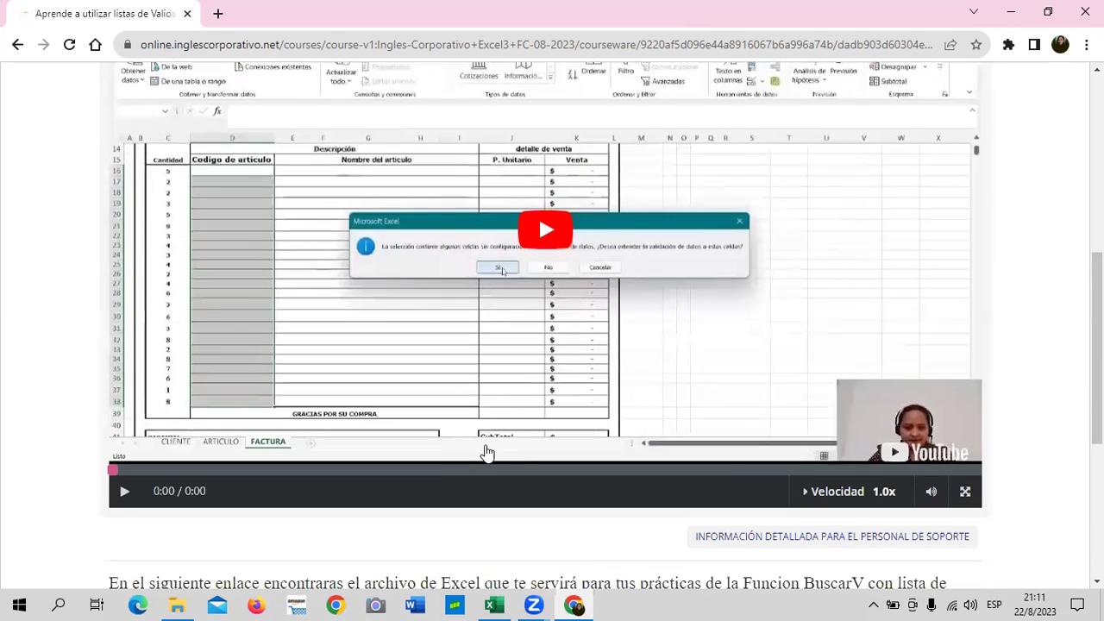
Play the BuscarV validation-list video to its 7:48 end, then scroll toward the Factura Digital link.
{"action": "scroll", "coordinate": [487, 453], "scroll_direction": "down", "scroll_amount": 2}
{"action": "scroll", "coordinate": [485, 454], "scroll_direction": "up", "scroll_amount": 3}
{"action": "scroll", "coordinate": [485, 453], "scroll_direction": "up", "scroll_amount": 1}
{"action": "scroll", "coordinate": [484, 449], "scroll_direction": "down", "scroll_amount": 1}
{"action": "left_click", "coordinate": [541, 310]}
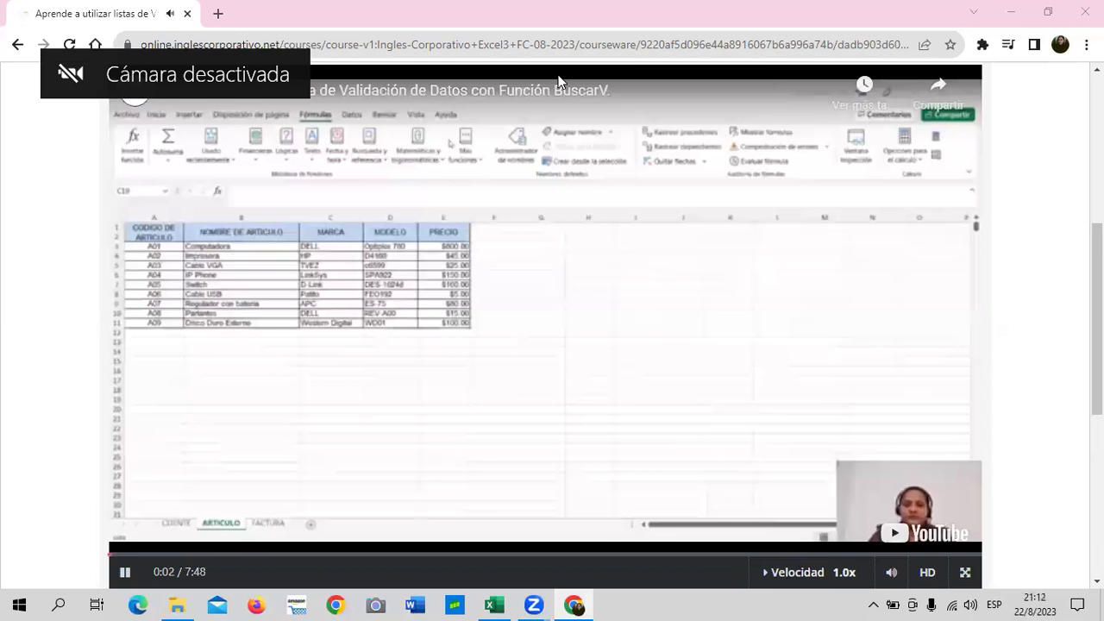
{"action": "key", "text": "XF86AudioRaiseVolume"}
{"action": "key", "text": "XF86AudioLowerVolume"}
{"action": "key", "text": "XF86AudioLowerVolume"}
{"action": "key", "text": "XF86AudioLowerVolume"}
{"action": "key", "text": "XF86AudioLowerVolume"}
{"action": "key", "text": "XF86AudioLowerVolume"}
{"action": "key", "text": "XF86AudioLowerVolume"}
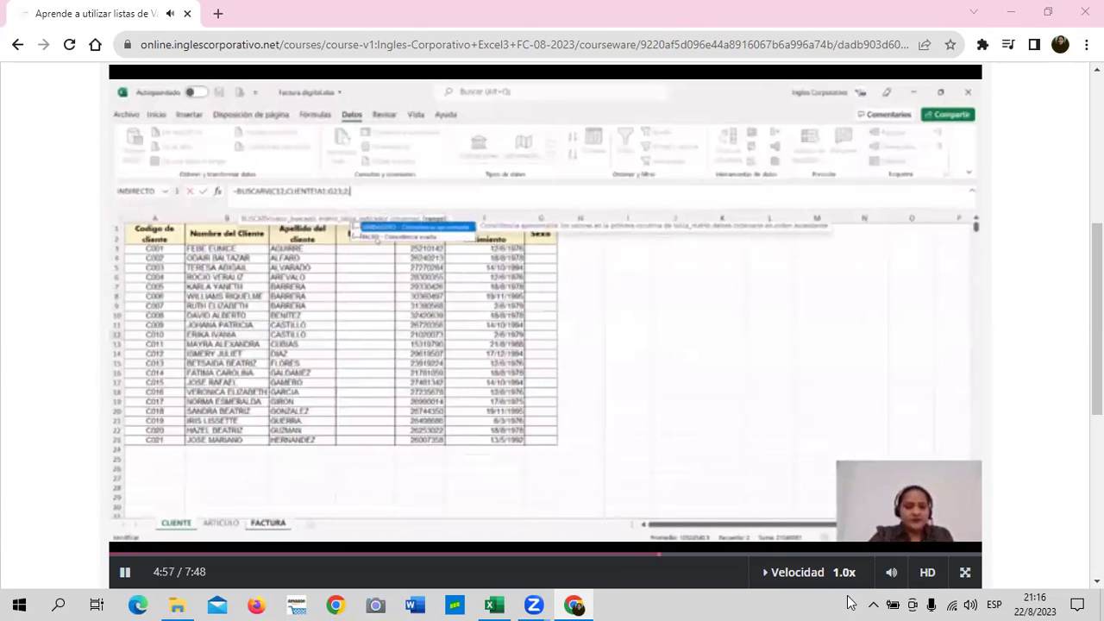
{"action": "mouse_move", "coordinate": [894, 601]}
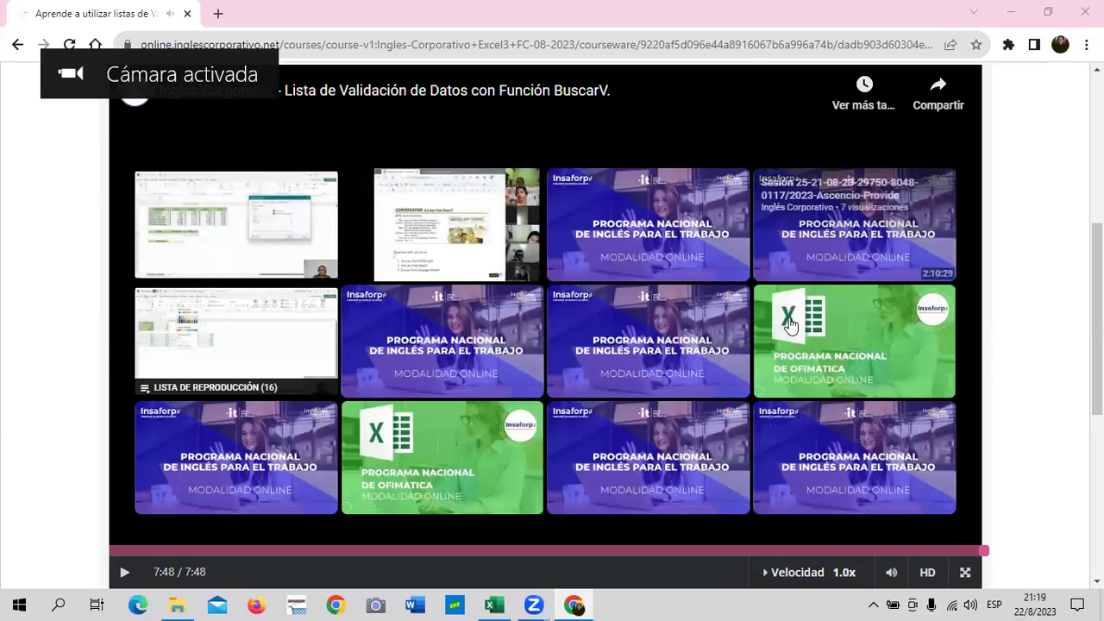
{"action": "scroll", "coordinate": [611, 480], "scroll_direction": "down", "scroll_amount": 3}
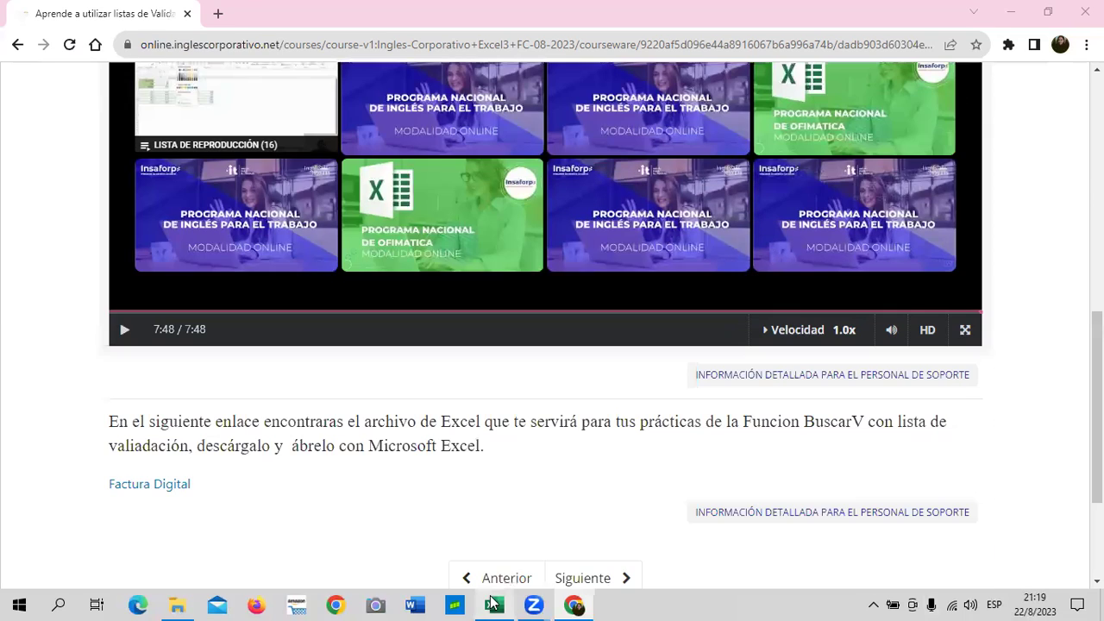
Return to Excel's FACTURA sheet and check the empty client code C12, client name E12 and quotation J12 cells.
{"action": "mouse_move", "coordinate": [493, 604]}
{"action": "left_click", "coordinate": [511, 527]}
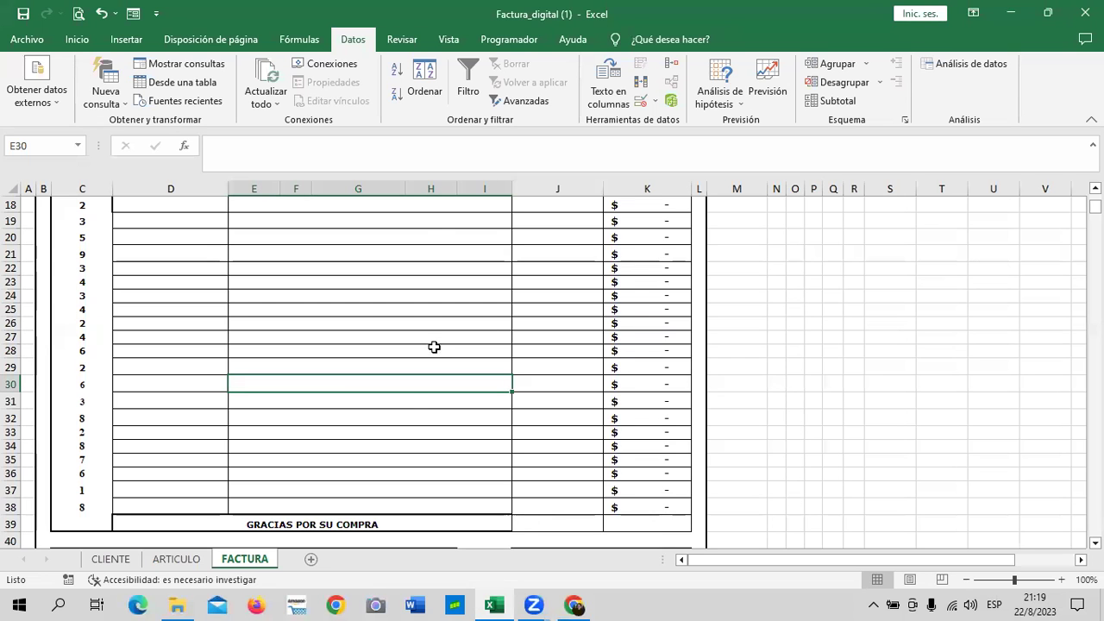
{"action": "scroll", "coordinate": [414, 401], "scroll_direction": "up", "scroll_amount": 3}
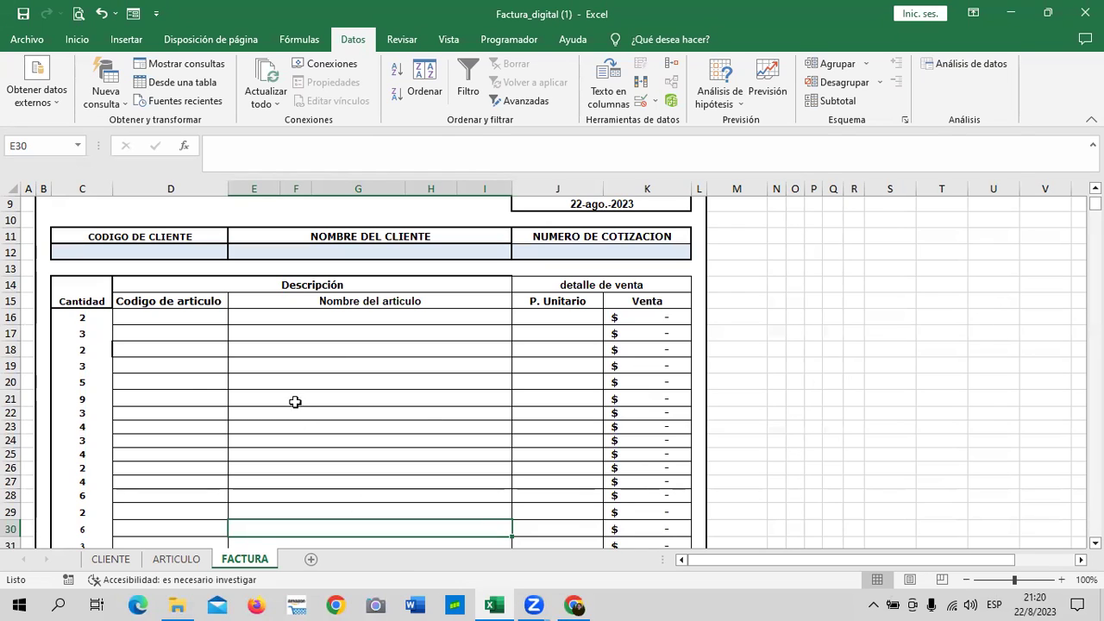
{"action": "left_click", "coordinate": [140, 253]}
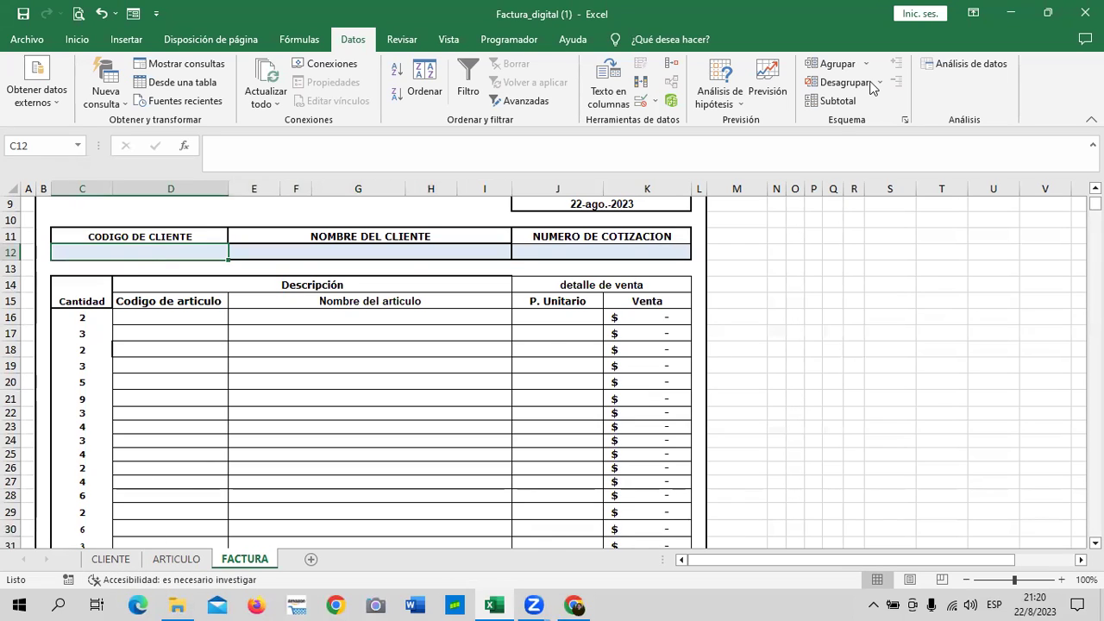
{"action": "left_click", "coordinate": [305, 250]}
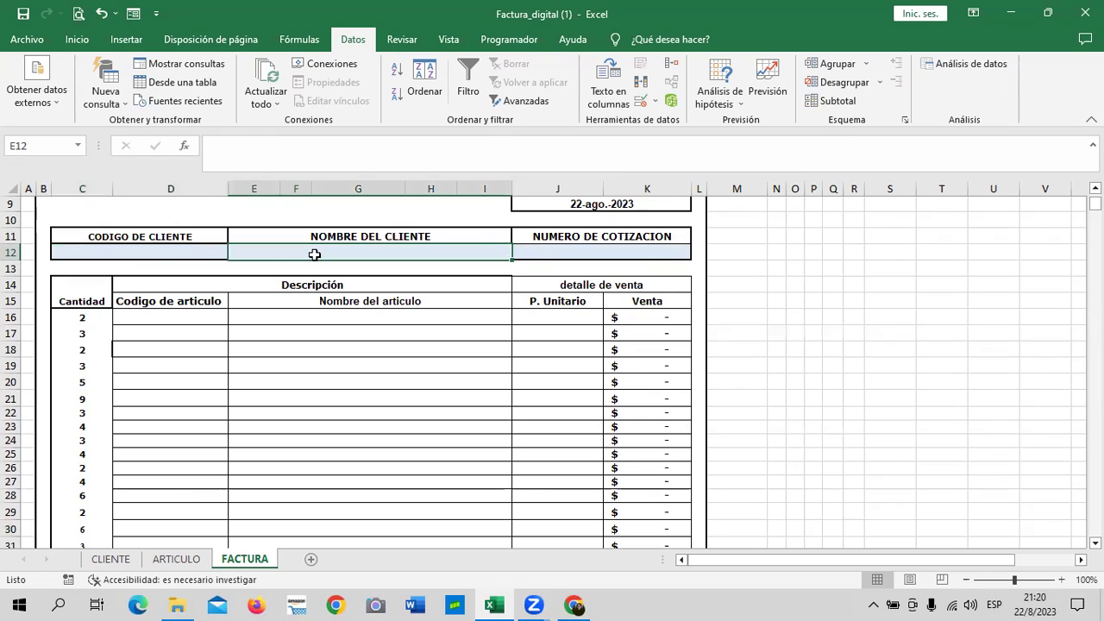
{"action": "left_click", "coordinate": [556, 251]}
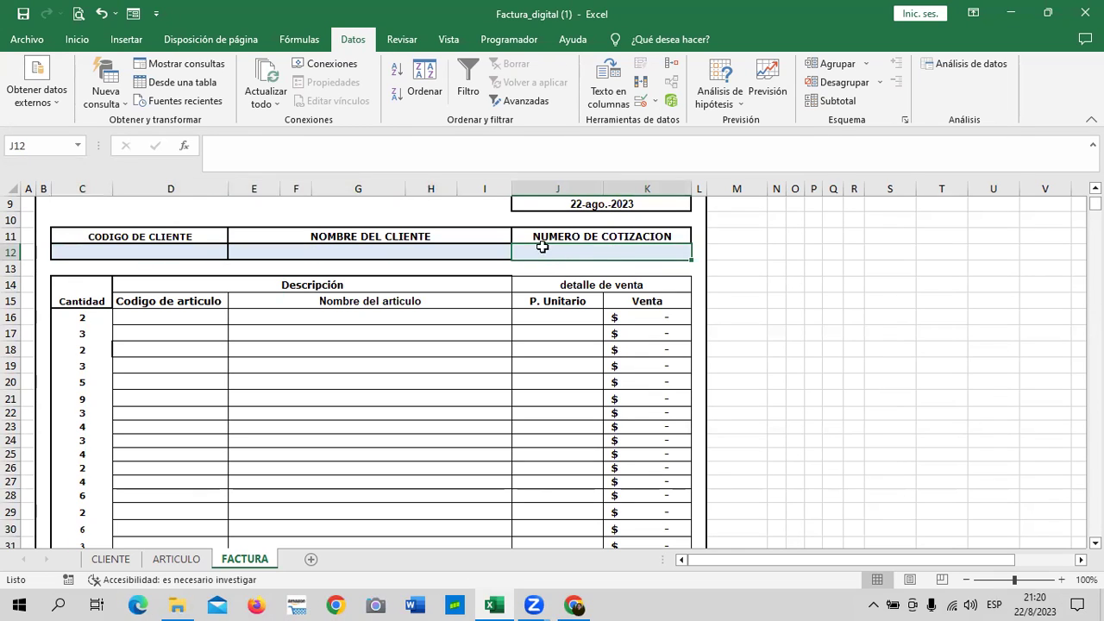
Inspect cells J13, H13, K13, J12 and an article row, ending on client code C12.
{"action": "left_click_drag", "start_coordinate": [636, 261], "coordinate": [628, 244]}
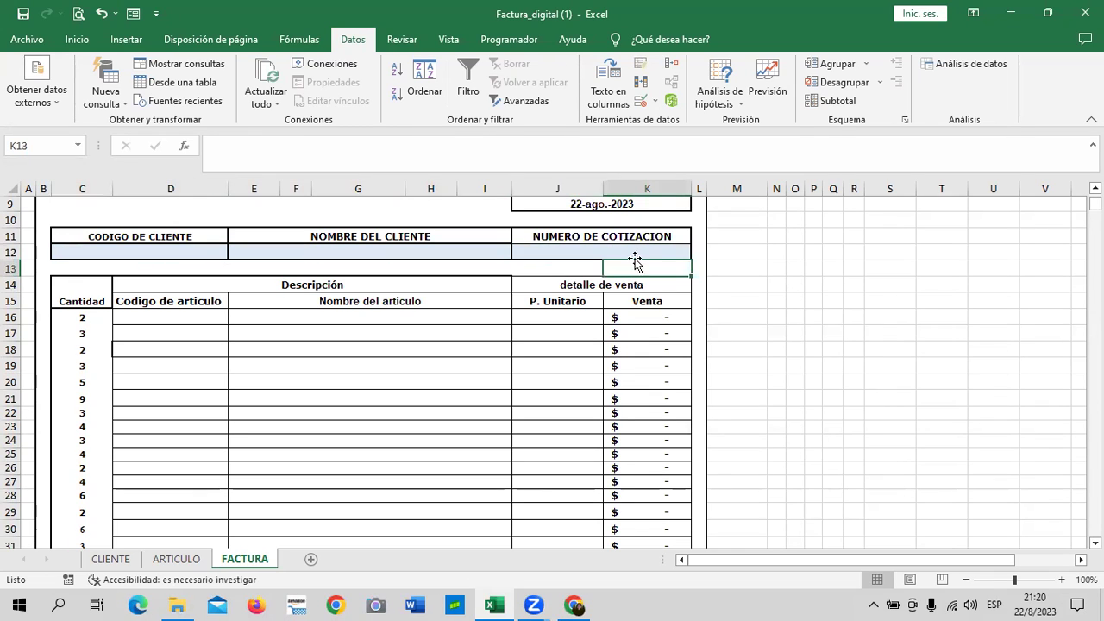
{"action": "left_click_drag", "start_coordinate": [579, 271], "coordinate": [596, 256]}
{"action": "left_click", "coordinate": [589, 265]}
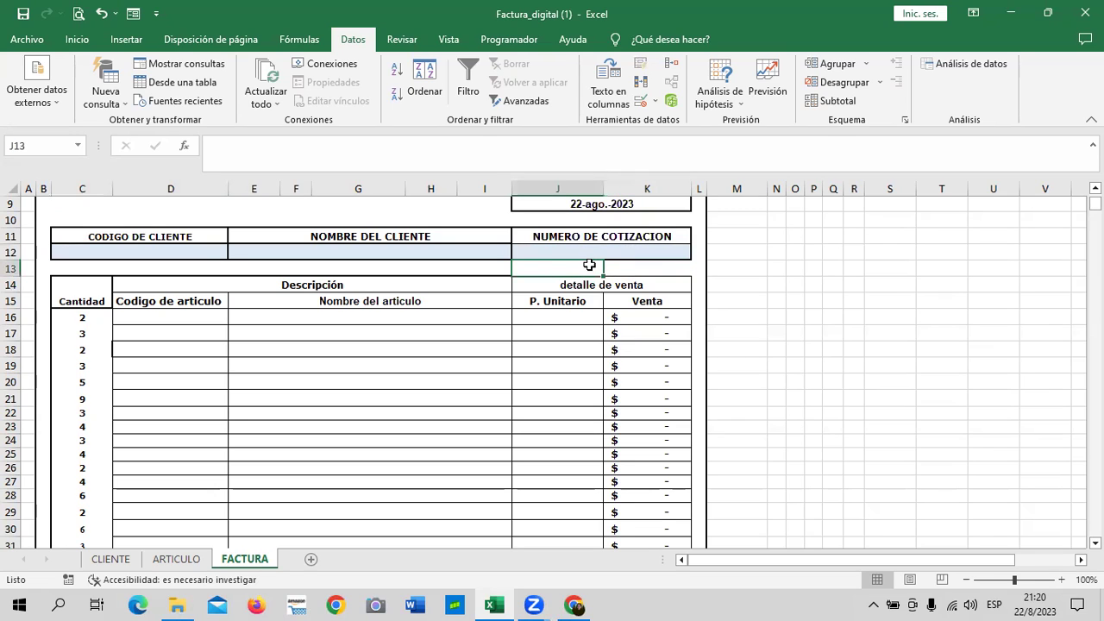
{"action": "left_click", "coordinate": [419, 268]}
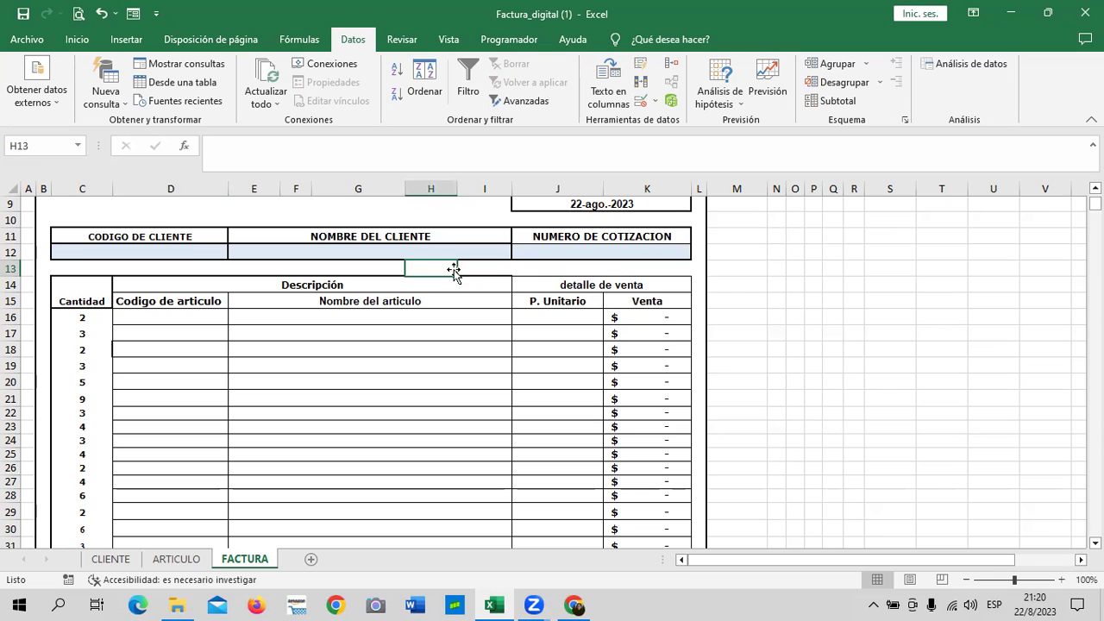
{"action": "left_click", "coordinate": [535, 269]}
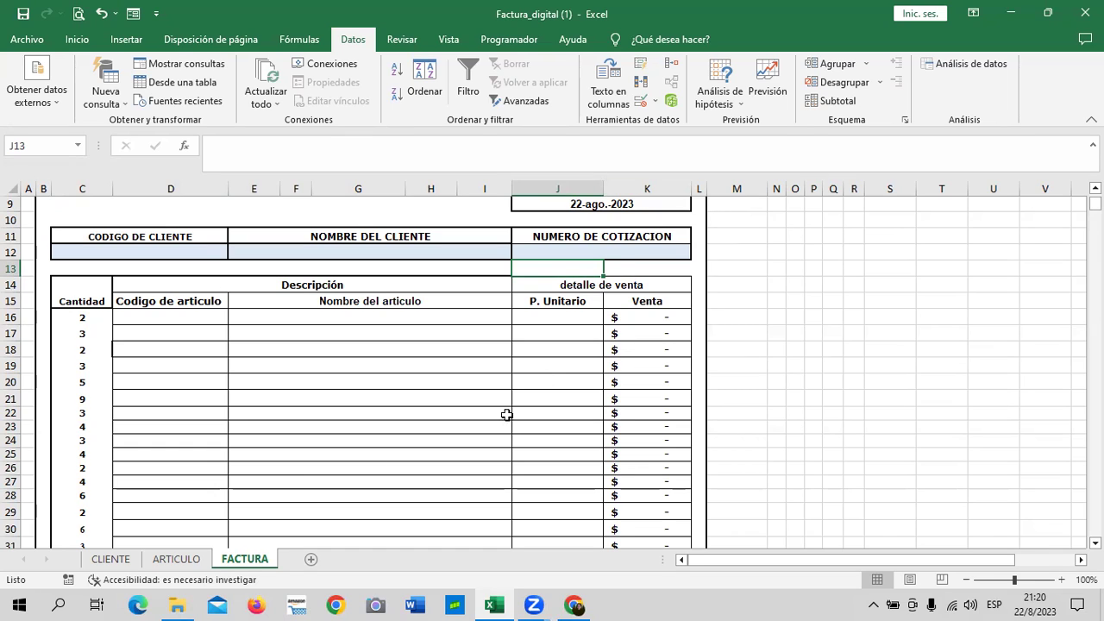
{"action": "left_click", "coordinate": [619, 266]}
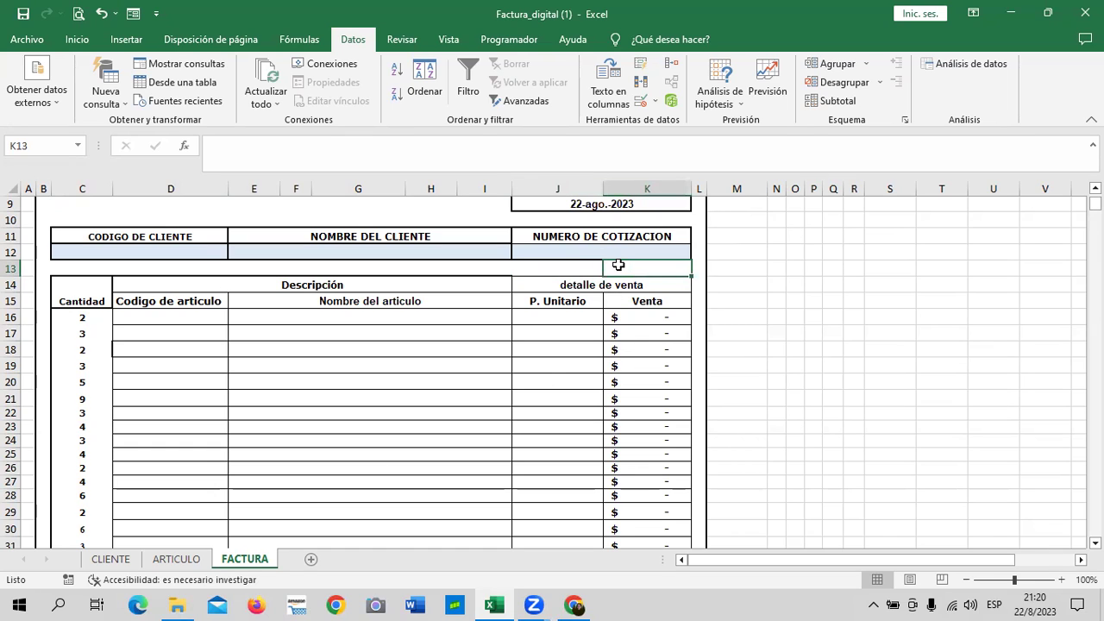
{"action": "left_click", "coordinate": [576, 249]}
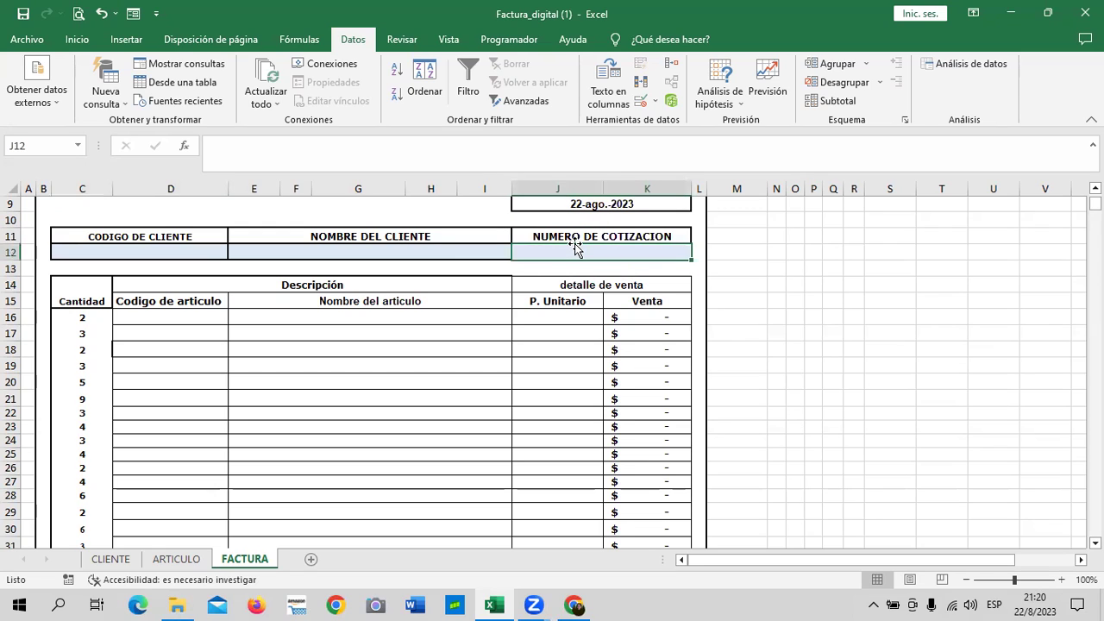
{"action": "left_click", "coordinate": [297, 386]}
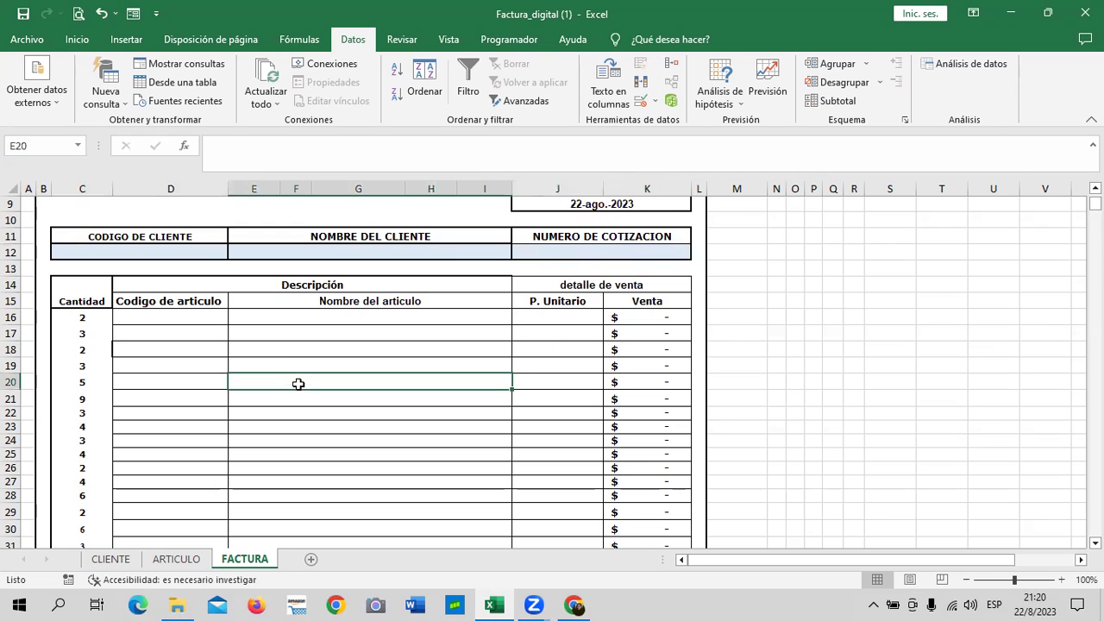
{"action": "left_click", "coordinate": [130, 253]}
On the CLIENTE sheet, name the code range A3:A23 CODIGODECLIENTE in the Name Box.
{"action": "left_click", "coordinate": [110, 559]}
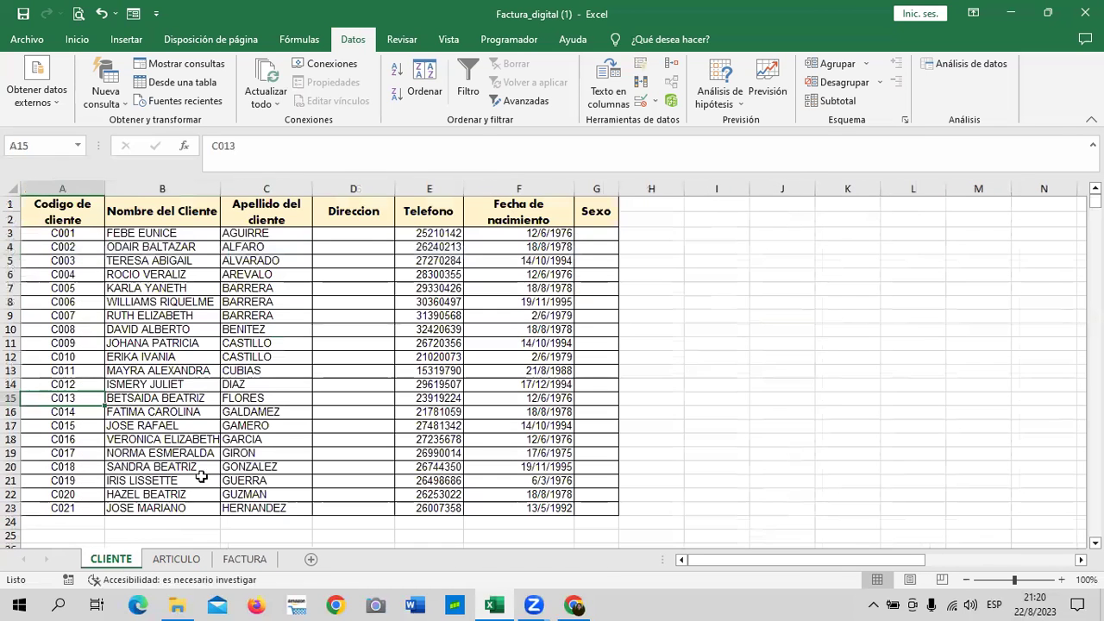
{"action": "left_click_drag", "start_coordinate": [62, 233], "coordinate": [69, 508]}
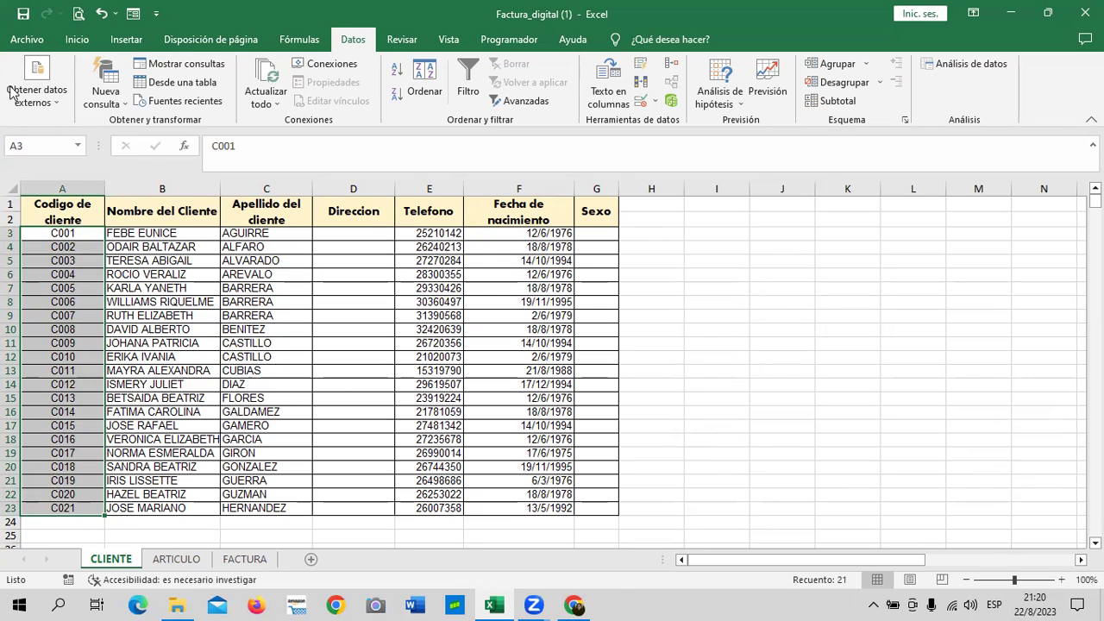
{"action": "left_click", "coordinate": [65, 145]}
{"action": "key", "text": "BackSpace"}
{"action": "left_click", "coordinate": [65, 145]}
{"action": "key", "text": "Caps_Lock"}
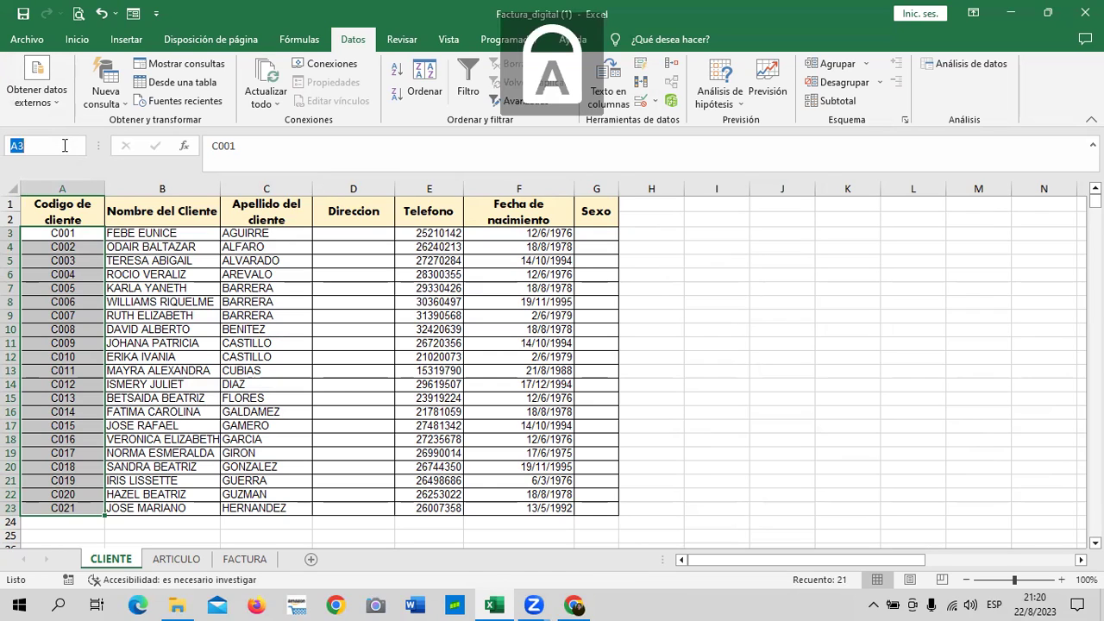
{"action": "type", "text": "CODIGO"}
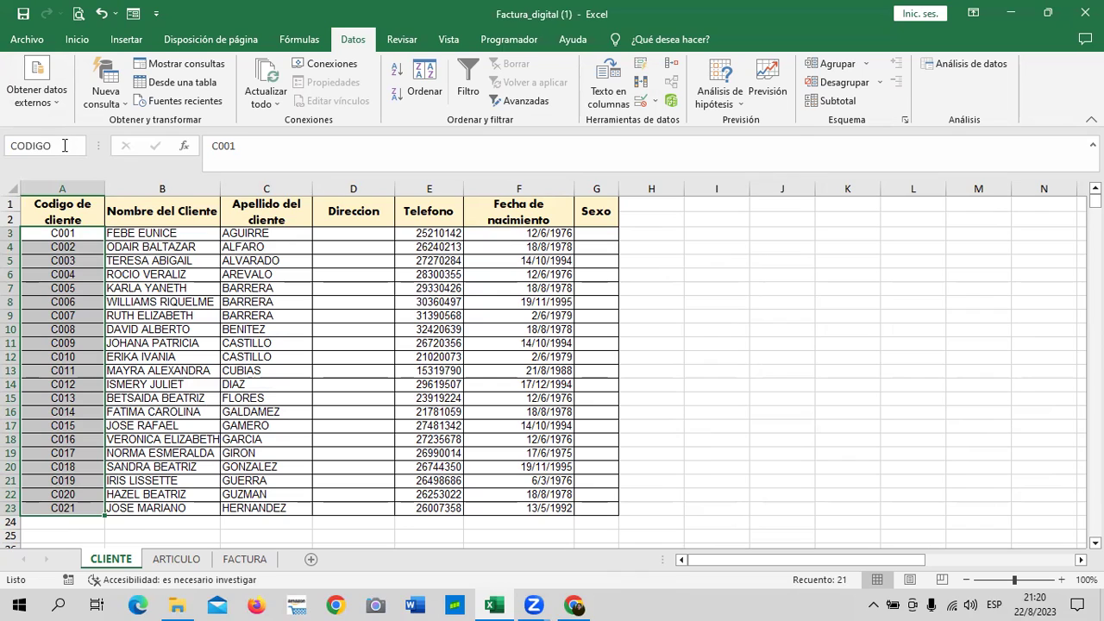
{"action": "type", "text": "CLIENTE"}
{"action": "key", "text": "Return"}
Reselect the codes to verify the name, then return to FACTURA and select cell C12.
{"action": "left_click_drag", "start_coordinate": [73, 318], "coordinate": [71, 335]}
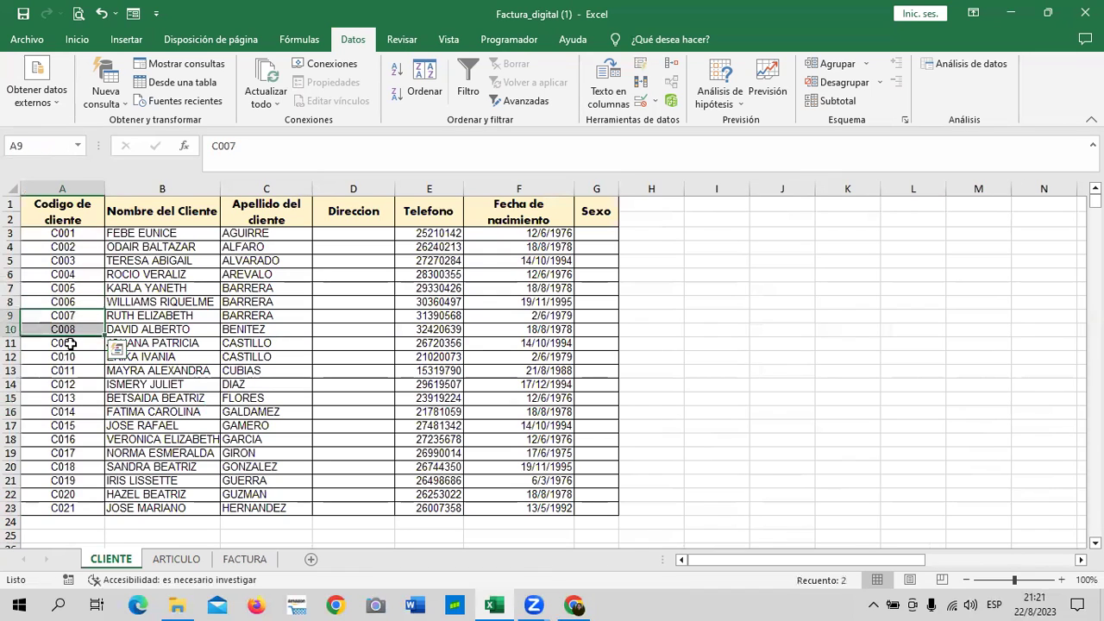
{"action": "left_click_drag", "start_coordinate": [69, 233], "coordinate": [81, 509]}
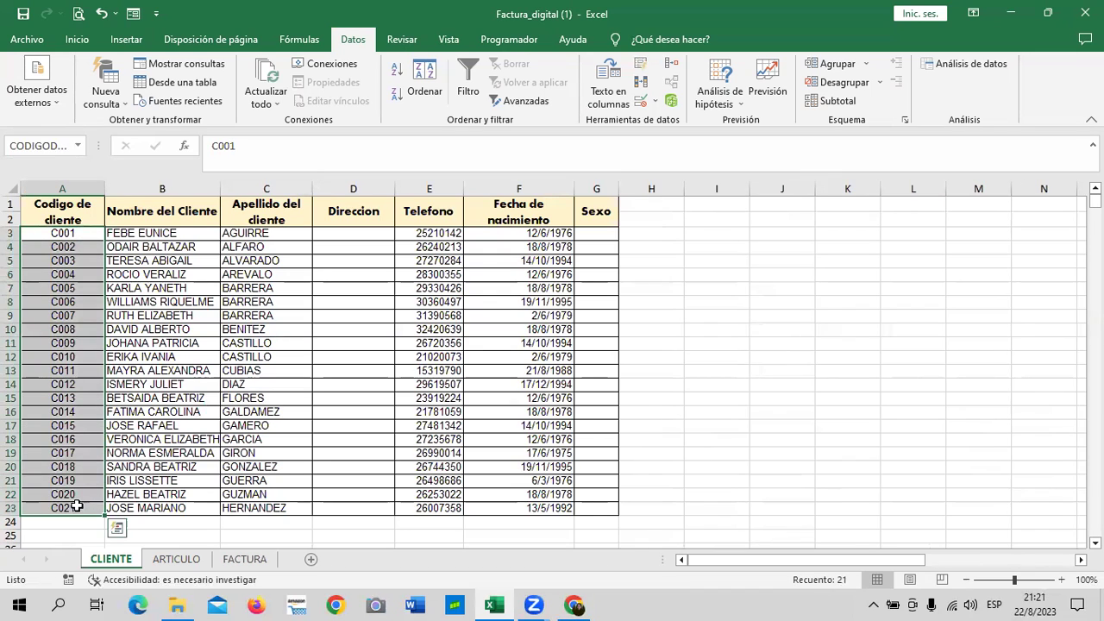
{"action": "left_click", "coordinate": [195, 412]}
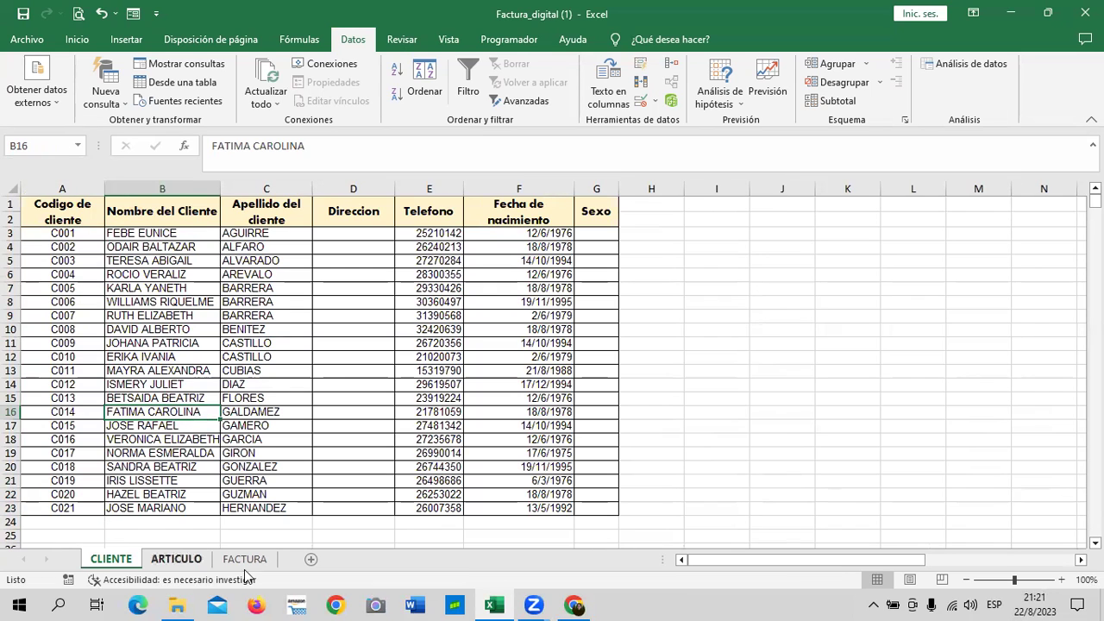
{"action": "left_click", "coordinate": [247, 559]}
{"action": "left_click", "coordinate": [383, 395]}
{"action": "left_click", "coordinate": [167, 247]}
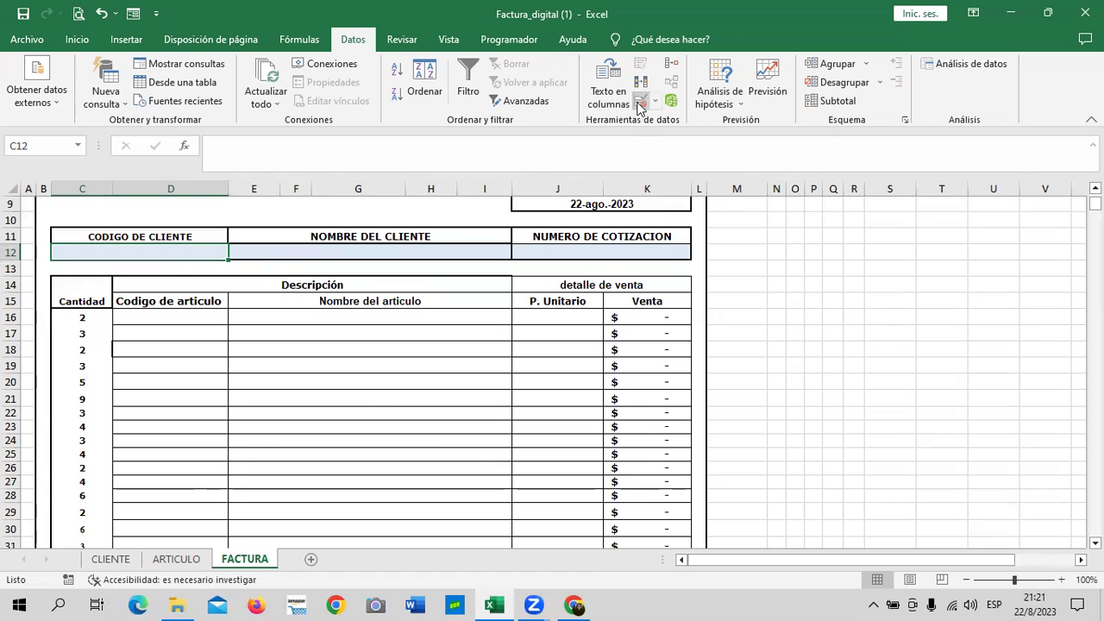
Give C12 List validation with source =CODIGODECLIENTE so it shows a code dropdown.
{"action": "left_click", "coordinate": [639, 102]}
{"action": "left_click", "coordinate": [528, 174]}
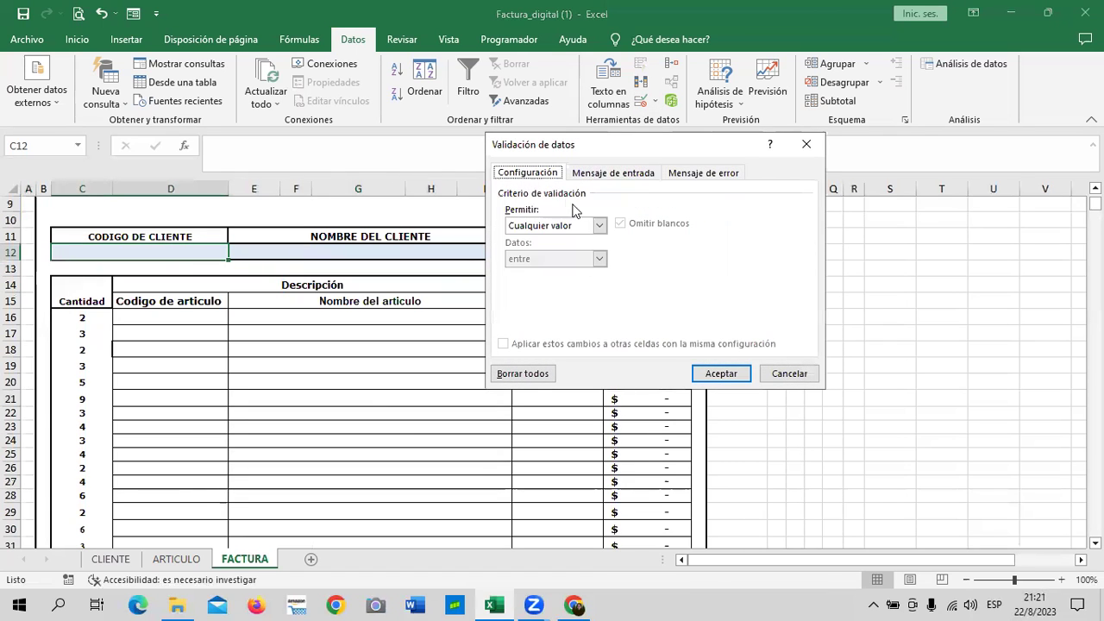
{"action": "left_click", "coordinate": [593, 227]}
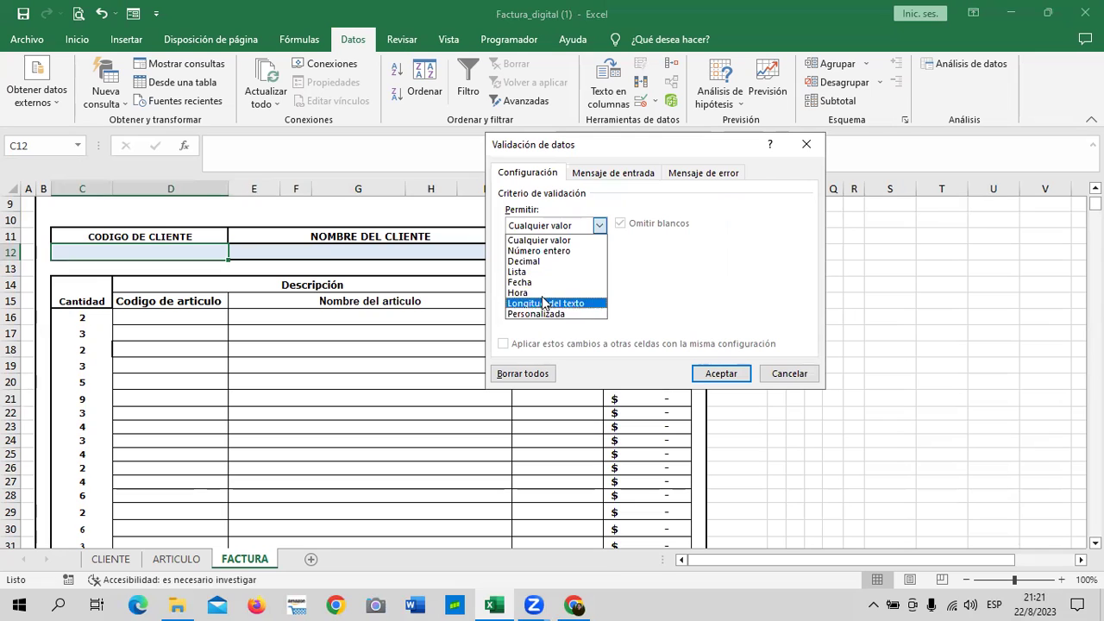
{"action": "left_click", "coordinate": [545, 273]}
{"action": "left_click", "coordinate": [581, 291]}
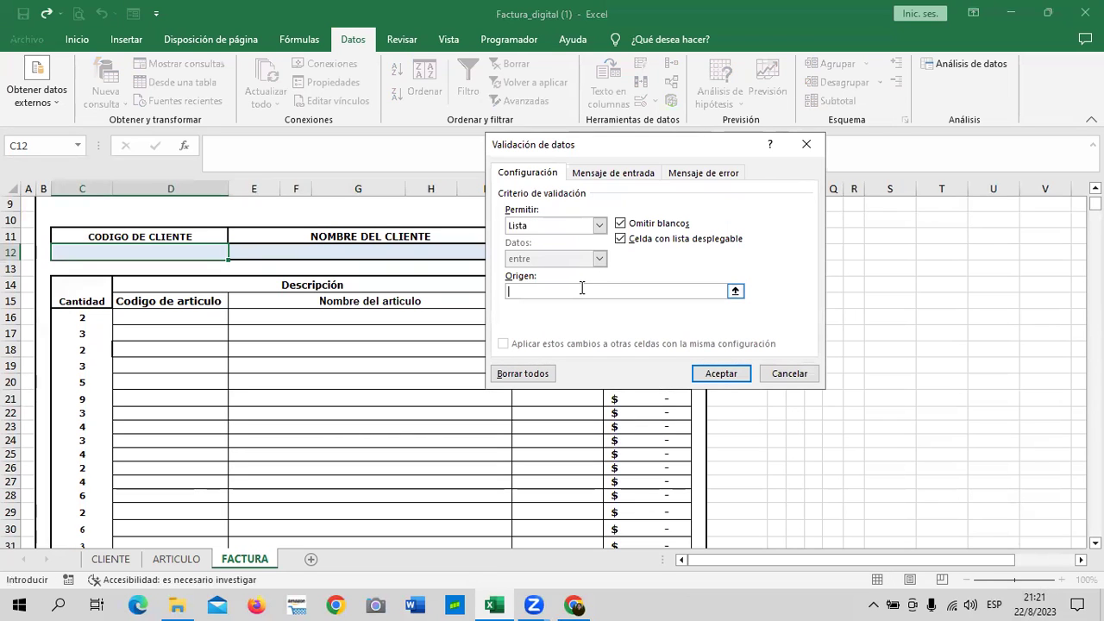
{"action": "type", "text": "=CODI"}
{"action": "type", "text": "GODECLIENTE"}
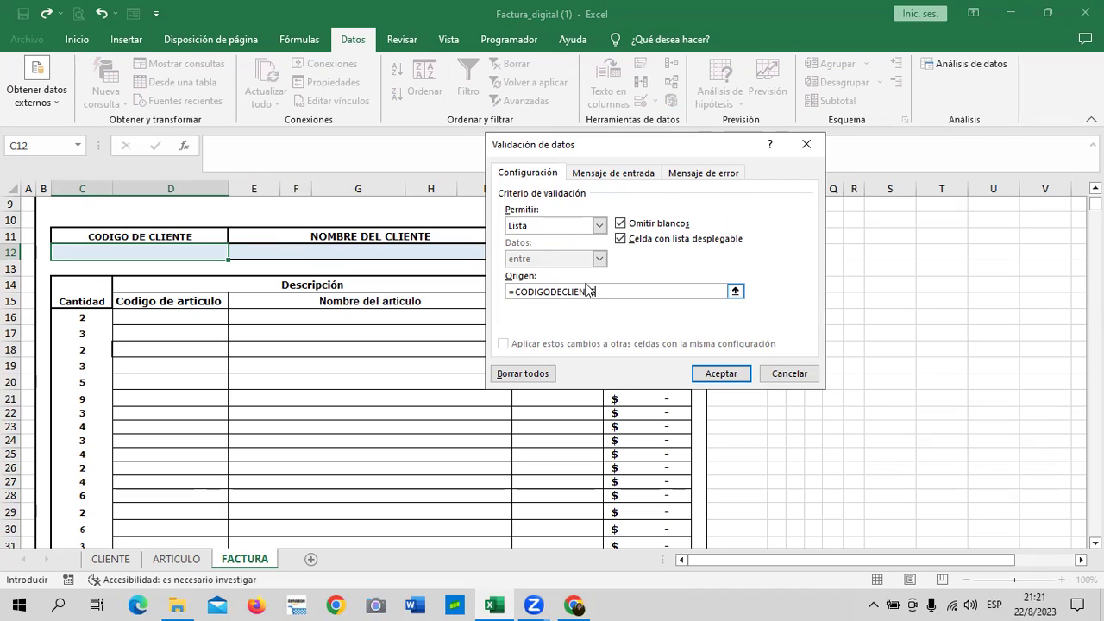
{"action": "left_click", "coordinate": [717, 374]}
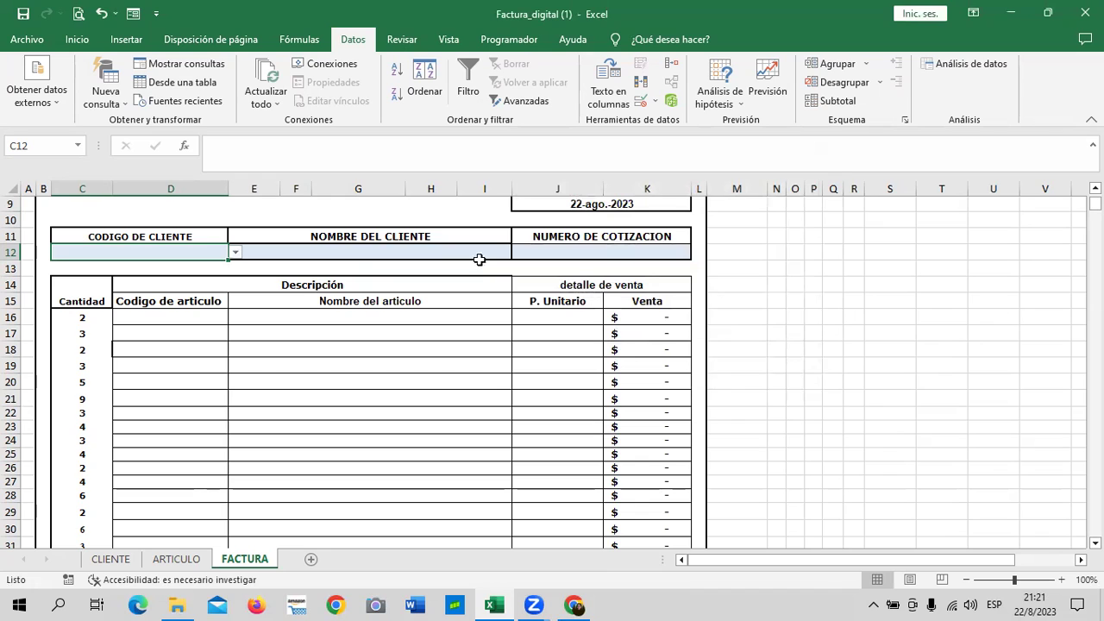
Test C12's dropdown by picking client codes C008, C010, C014 and C021.
{"action": "left_click", "coordinate": [235, 251]}
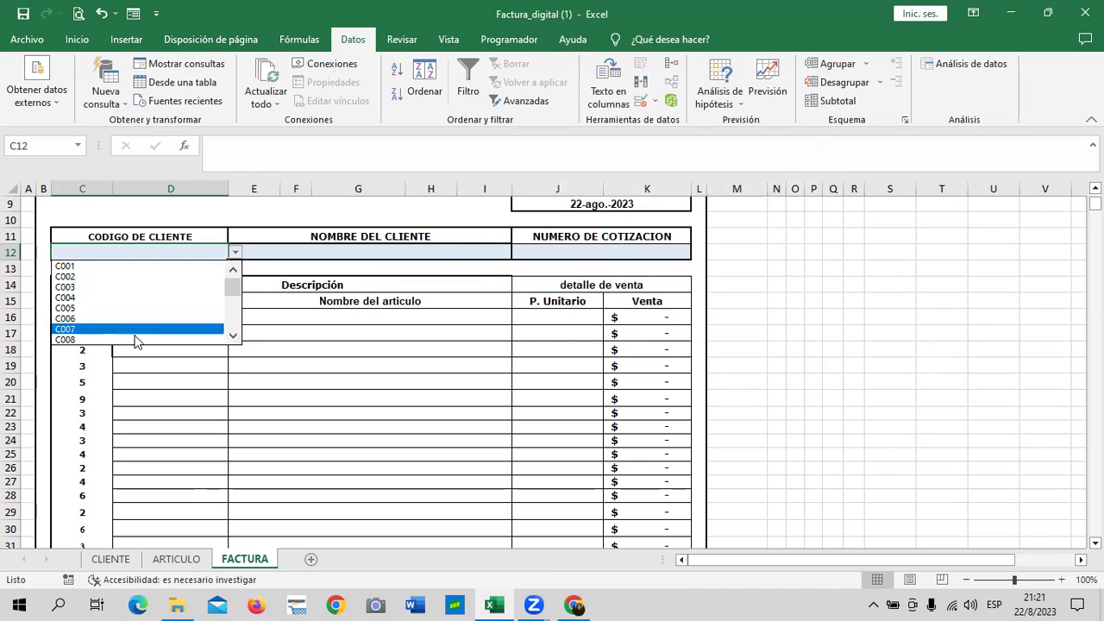
{"action": "left_click", "coordinate": [135, 340]}
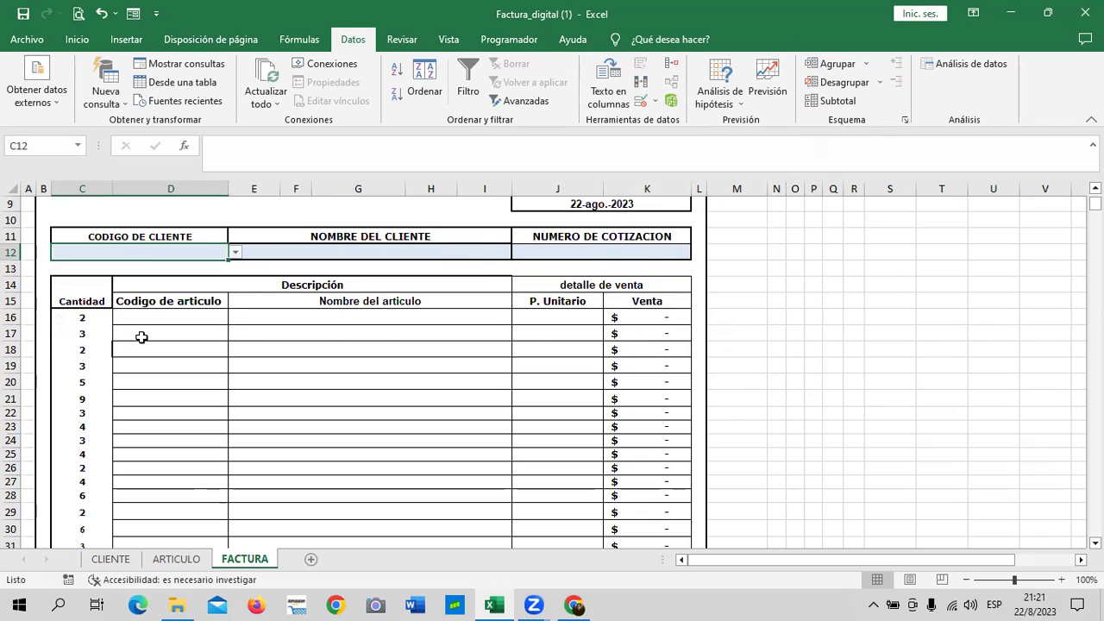
{"action": "left_click", "coordinate": [235, 252]}
{"action": "left_click", "coordinate": [158, 288]}
{"action": "left_click", "coordinate": [236, 251]}
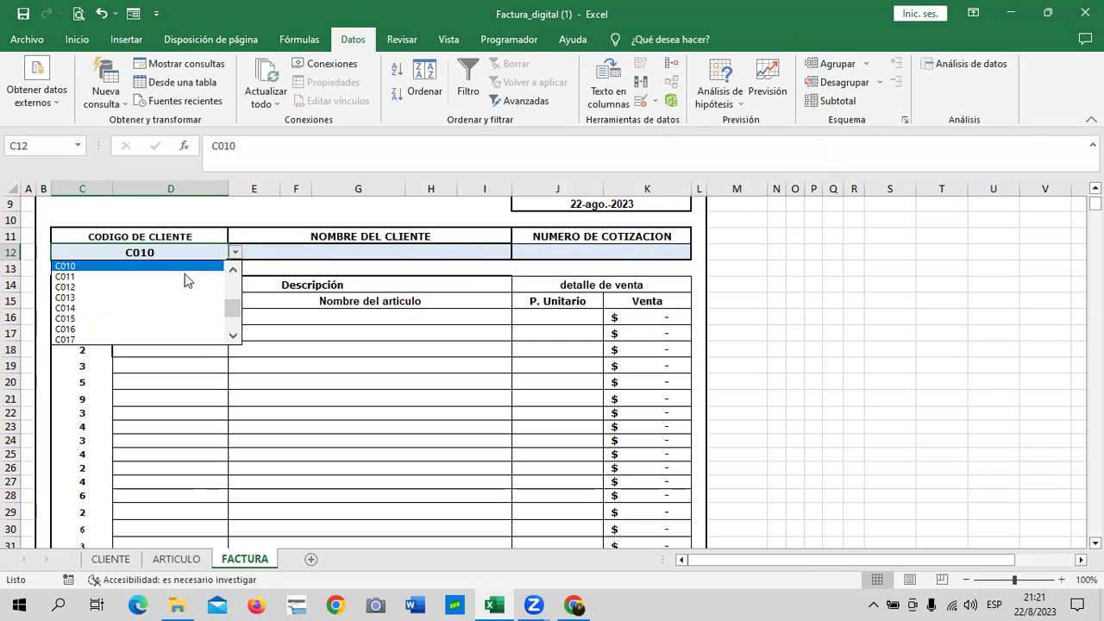
{"action": "left_click", "coordinate": [163, 309]}
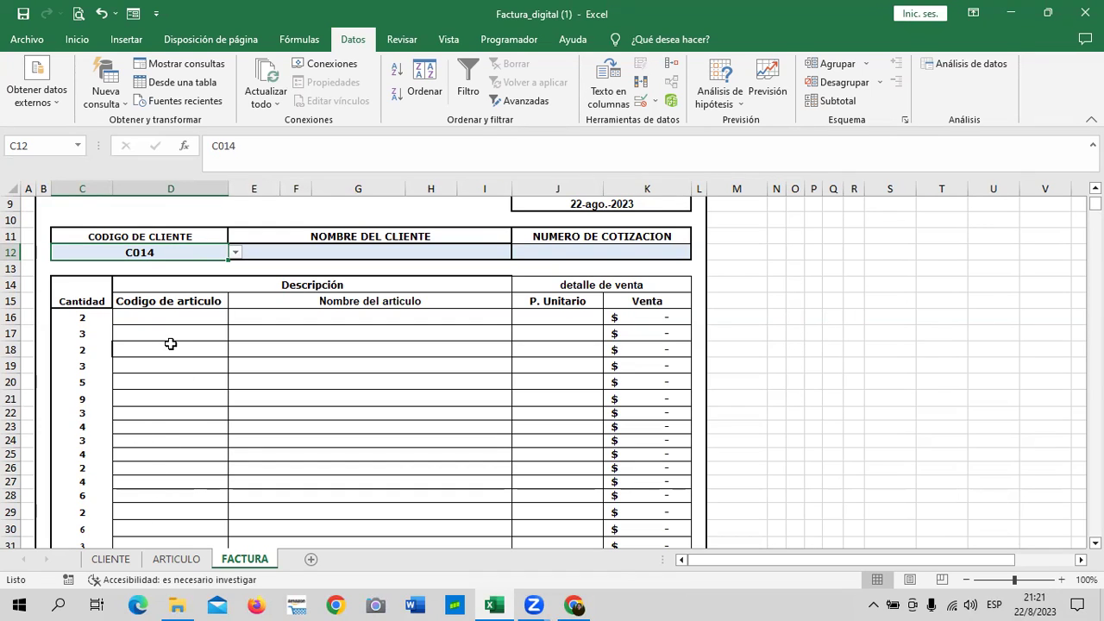
{"action": "left_click", "coordinate": [234, 252]}
{"action": "left_click", "coordinate": [177, 338]}
Set the client code in C12 back to C001.
{"action": "left_click", "coordinate": [235, 252]}
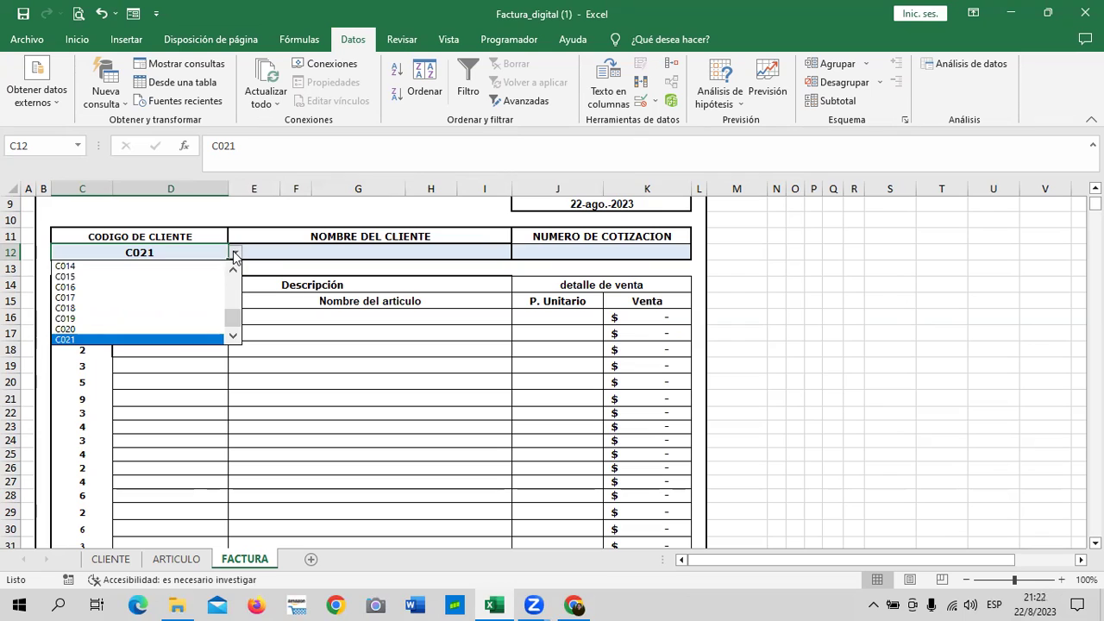
{"action": "left_click_drag", "start_coordinate": [229, 321], "coordinate": [231, 285]}
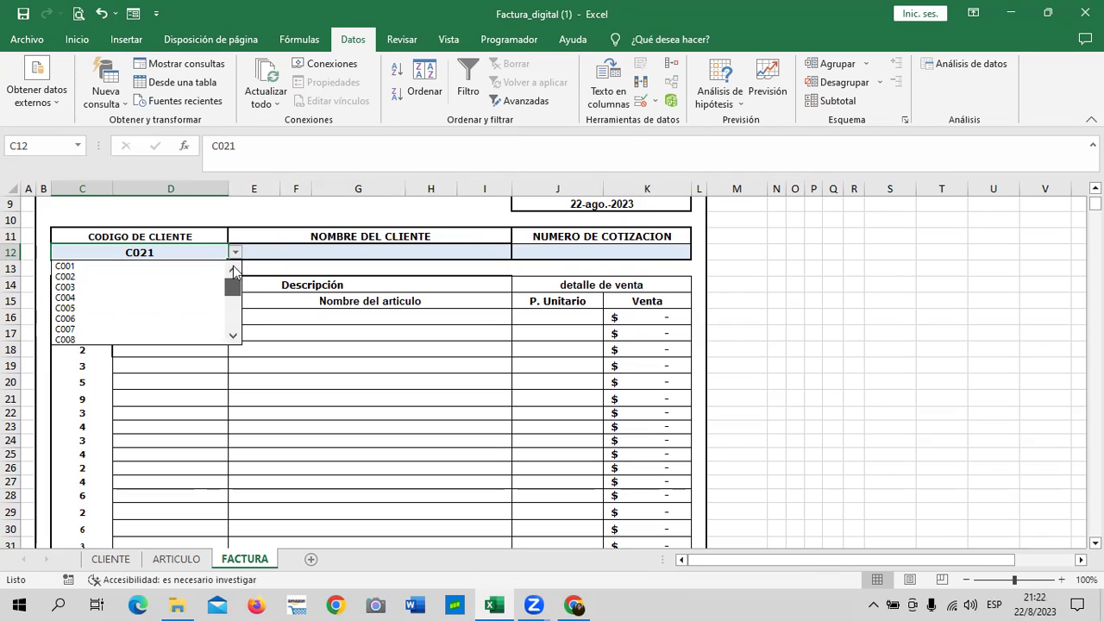
{"action": "left_click", "coordinate": [134, 265]}
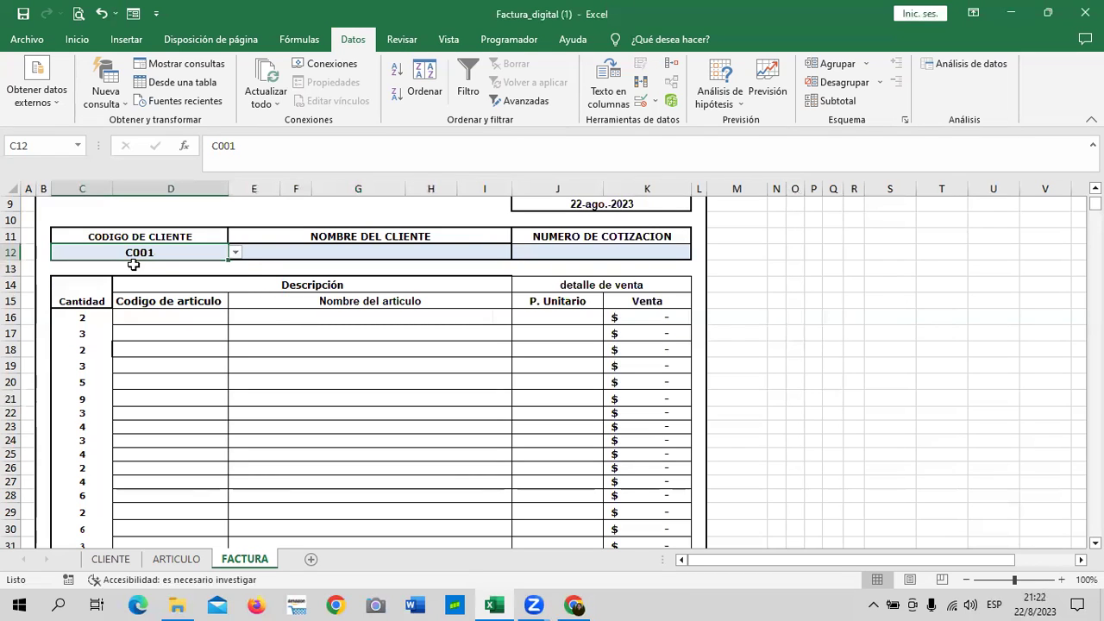
{"action": "left_click", "coordinate": [235, 252]}
{"action": "left_click_drag", "start_coordinate": [229, 293], "coordinate": [229, 278]}
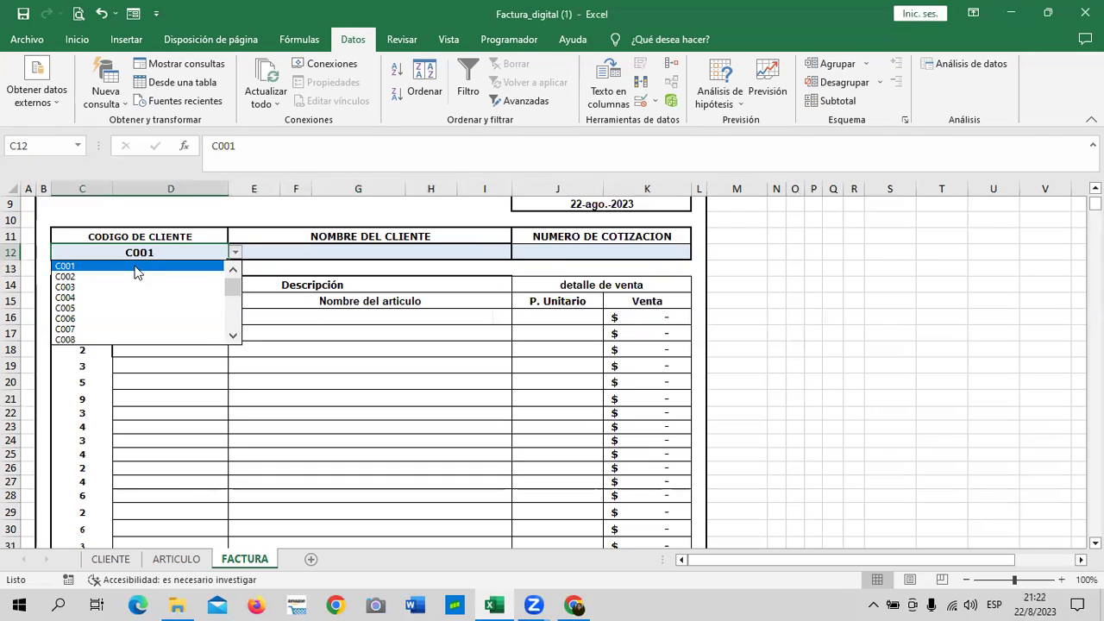
{"action": "left_click", "coordinate": [135, 267]}
Inspect cells J12 and E12, then select the first article code cell D16.
{"action": "left_click", "coordinate": [405, 412]}
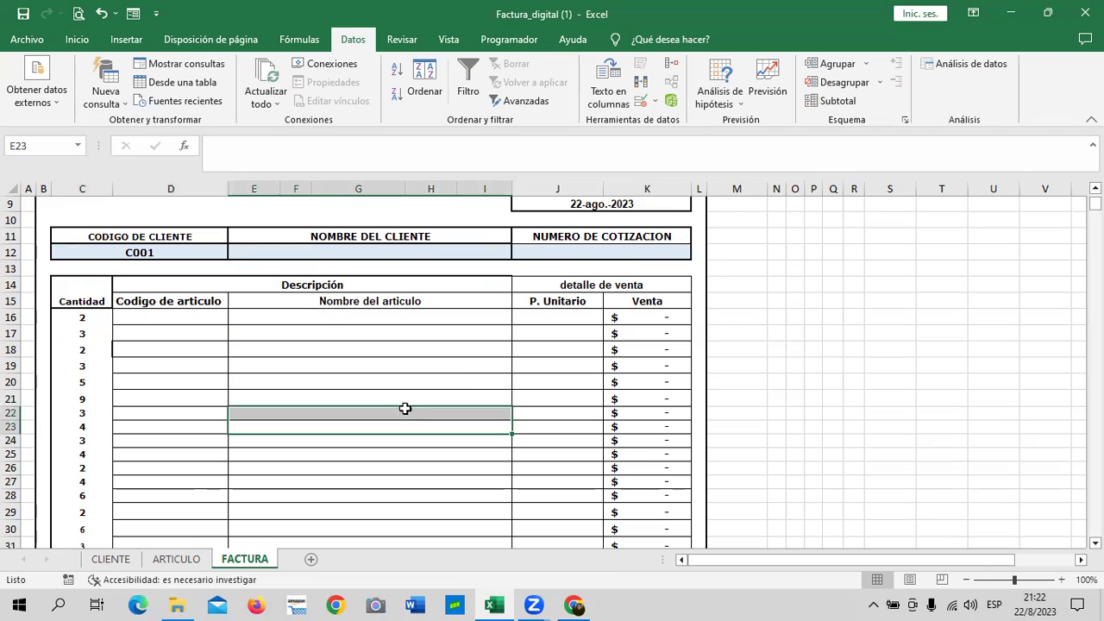
{"action": "left_click", "coordinate": [583, 263]}
{"action": "left_click", "coordinate": [402, 250]}
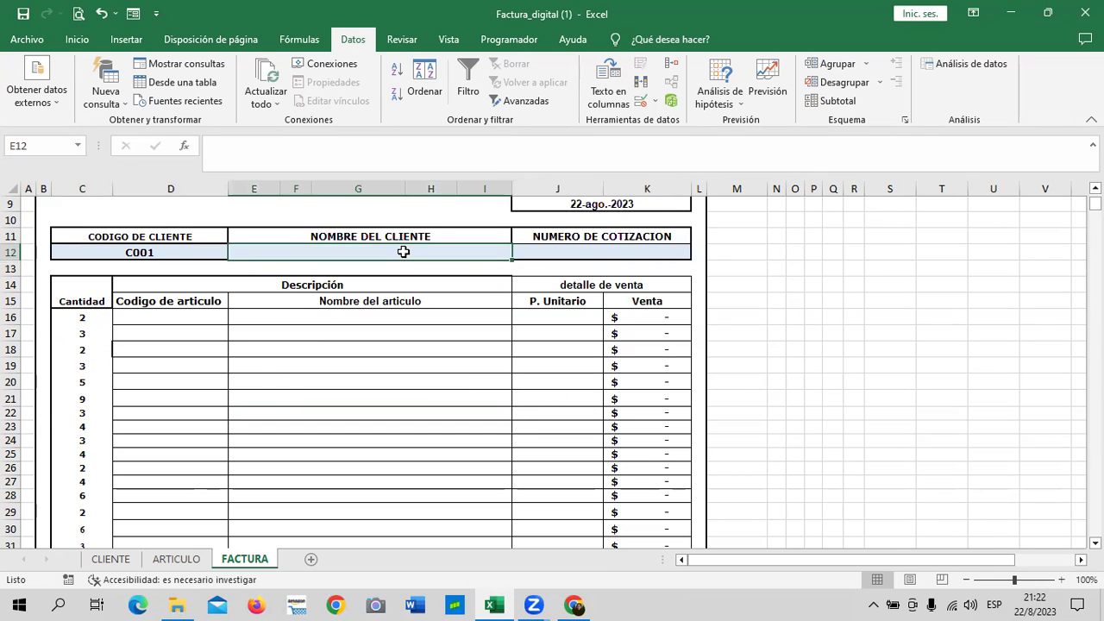
{"action": "left_click", "coordinate": [400, 441]}
{"action": "scroll", "coordinate": [146, 353], "scroll_direction": "down", "scroll_amount": 2}
{"action": "scroll", "coordinate": [150, 377], "scroll_direction": "down", "scroll_amount": 1}
{"action": "scroll", "coordinate": [167, 436], "scroll_direction": "down", "scroll_amount": 4}
{"action": "scroll", "coordinate": [173, 434], "scroll_direction": "up", "scroll_amount": 4}
{"action": "scroll", "coordinate": [175, 436], "scroll_direction": "up", "scroll_amount": 3}
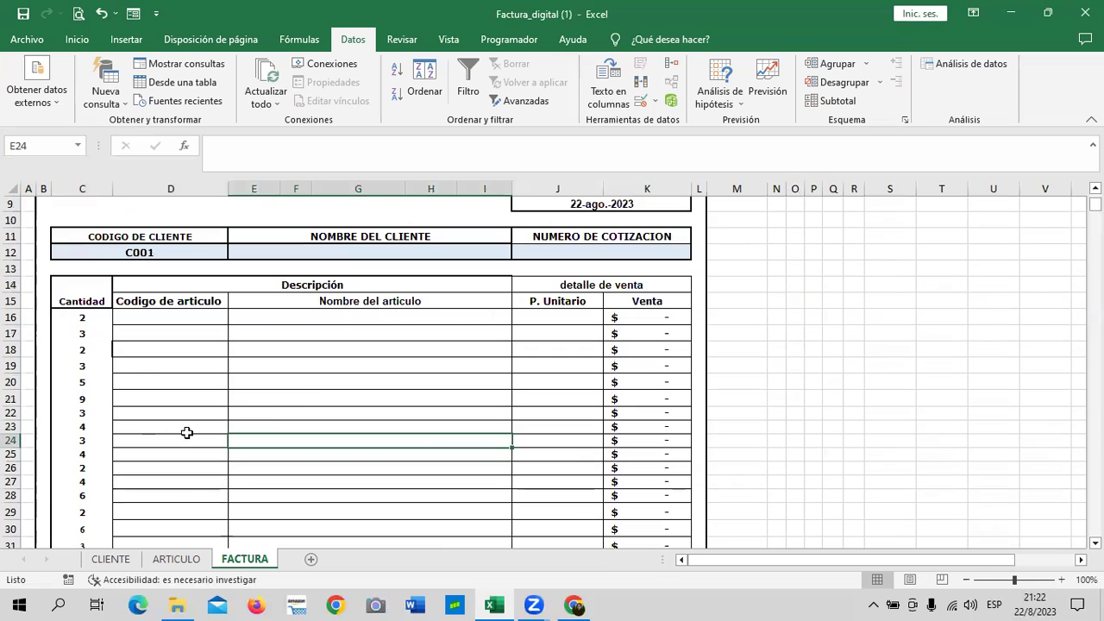
{"action": "left_click", "coordinate": [209, 322]}
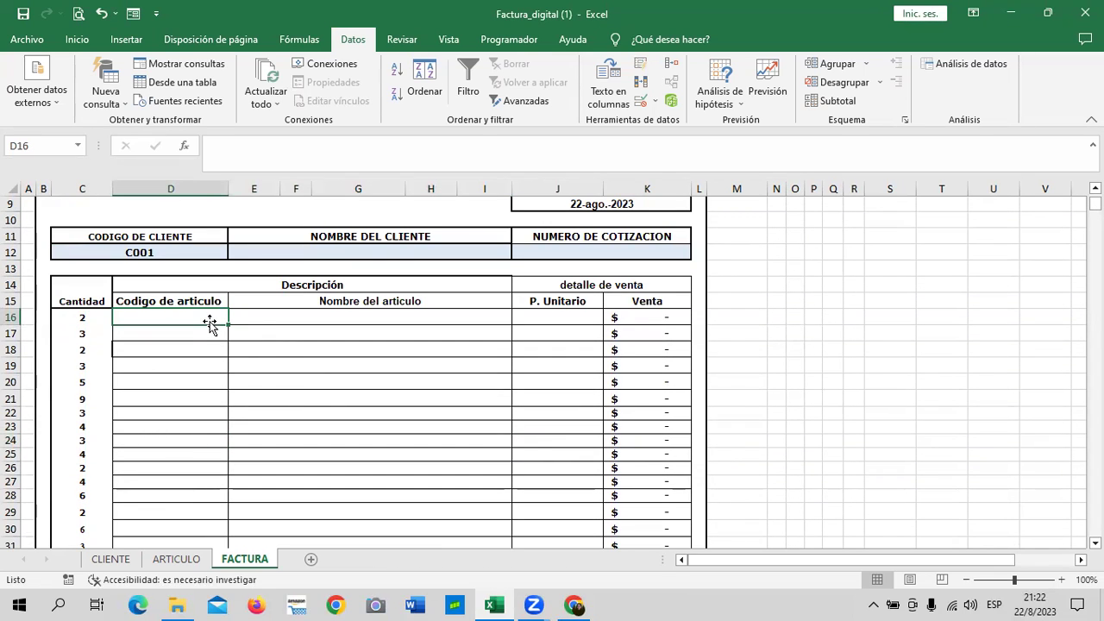
Select the article code cells D16 to D38.
{"action": "left_click", "coordinate": [288, 368]}
{"action": "left_click", "coordinate": [198, 313]}
{"action": "left_click", "coordinate": [304, 333]}
{"action": "mouse_move", "coordinate": [216, 317]}
{"action": "left_mouse_down"}
{"action": "mouse_move", "coordinate": [209, 532]}
{"action": "mouse_move", "coordinate": [205, 506]}
{"action": "left_mouse_up"}
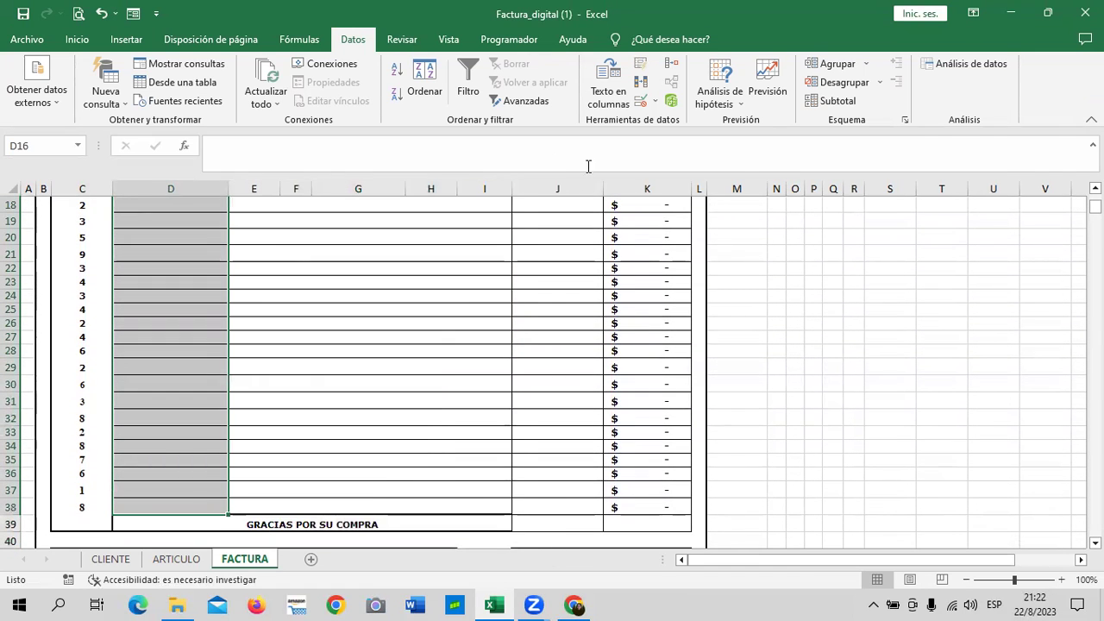
Apply List validation with source =ARTICULO!$A$3:$A$11 to the selected cells.
{"action": "left_click", "coordinate": [642, 101]}
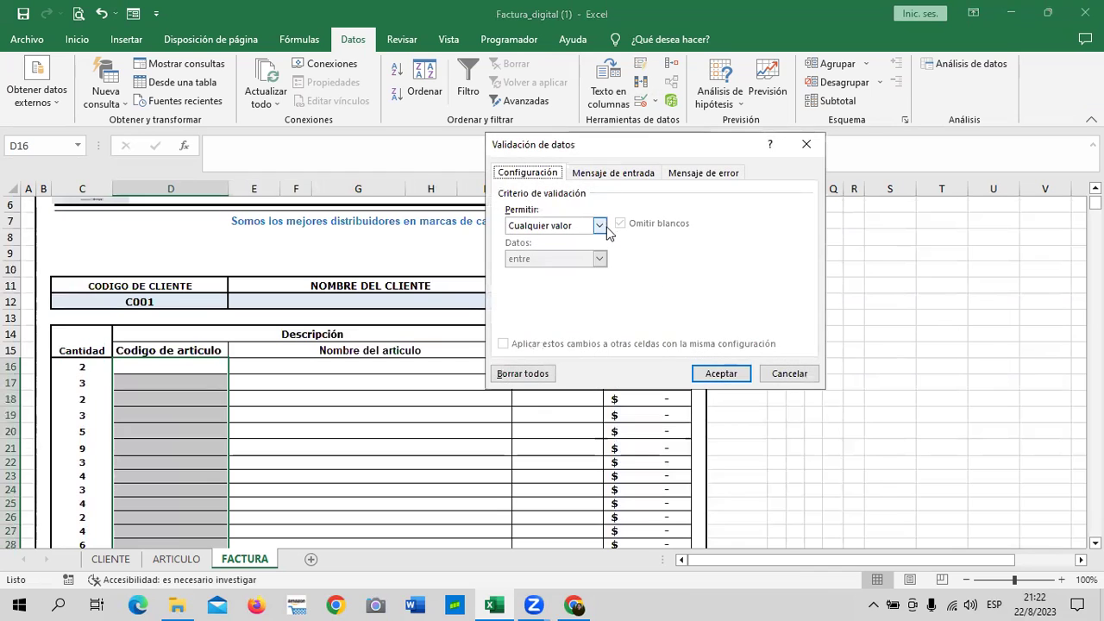
{"action": "left_click", "coordinate": [606, 227]}
{"action": "left_click", "coordinate": [553, 273]}
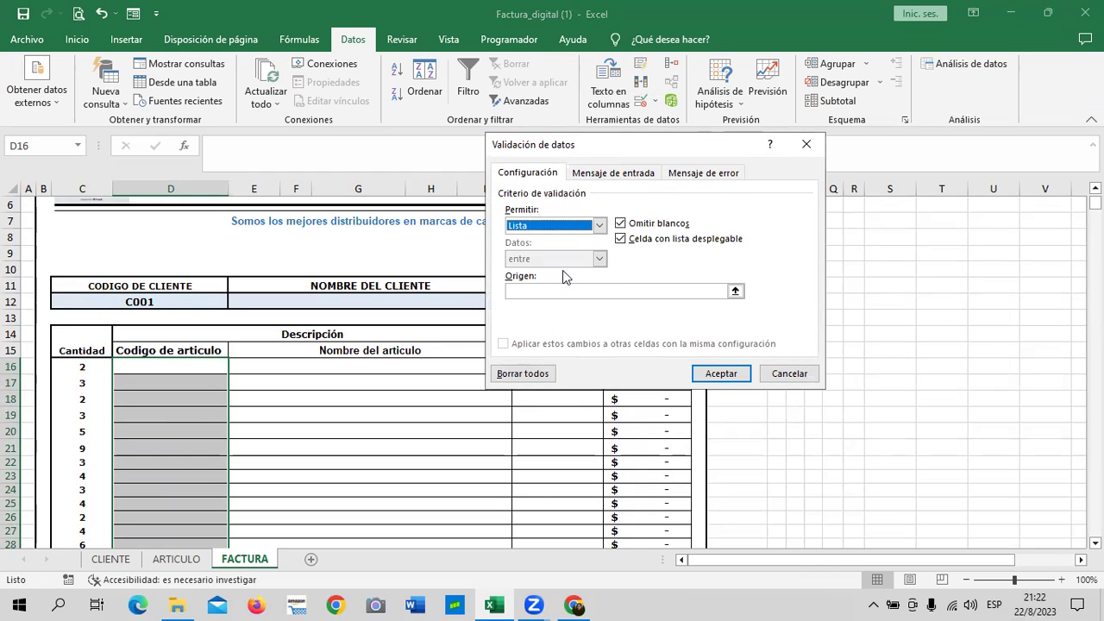
{"action": "left_click", "coordinate": [735, 291]}
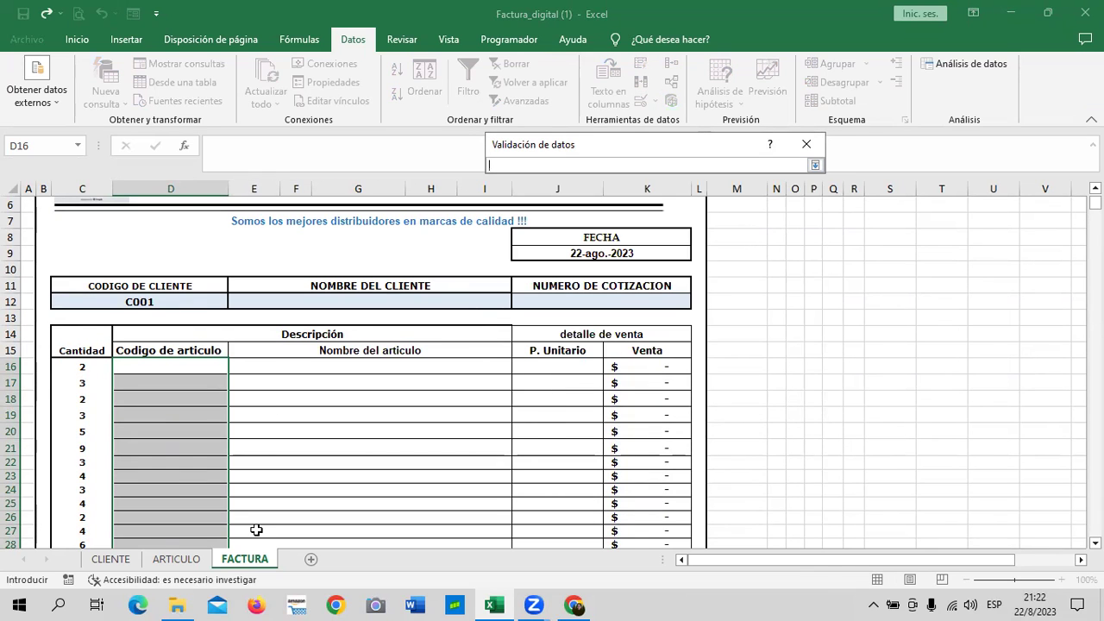
{"action": "left_click", "coordinate": [175, 561]}
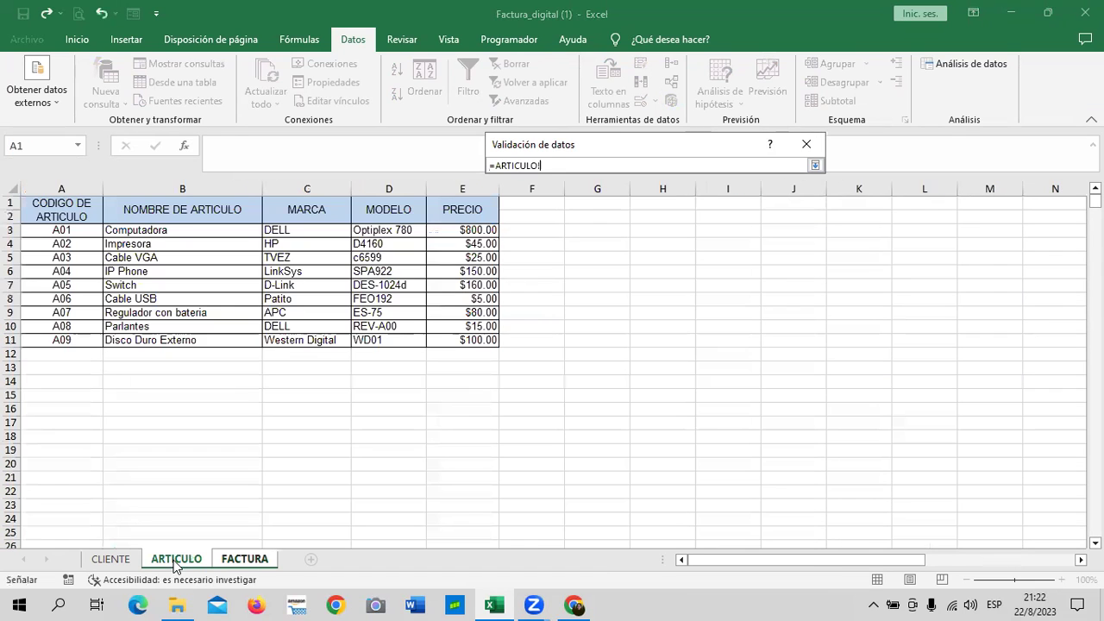
{"action": "left_click_drag", "start_coordinate": [72, 229], "coordinate": [79, 339]}
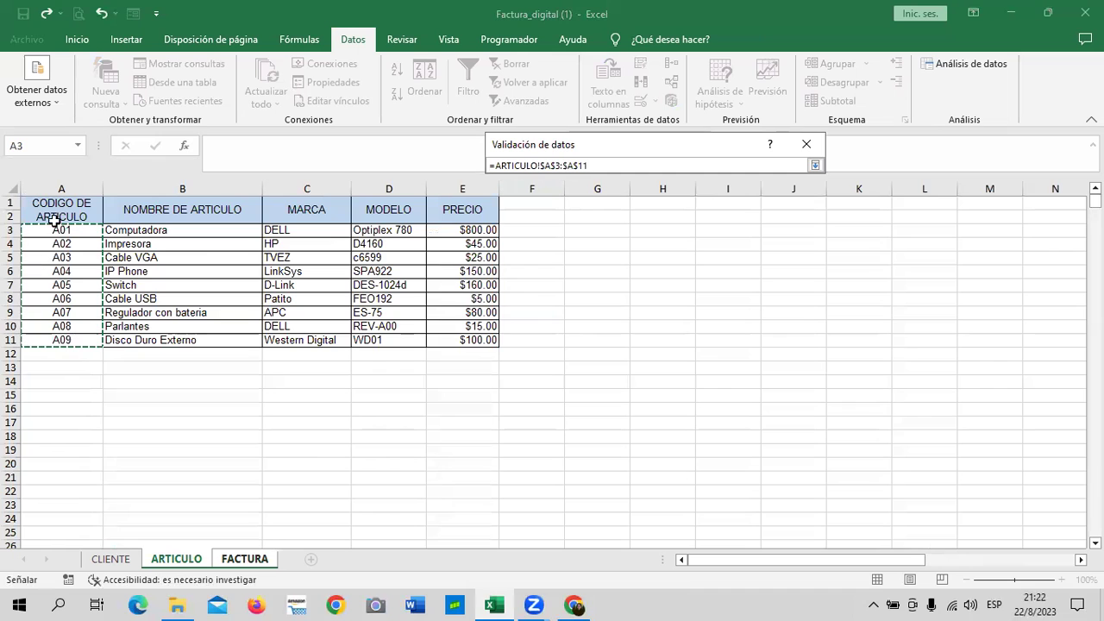
{"action": "left_click", "coordinate": [814, 165]}
{"action": "left_click", "coordinate": [721, 374]}
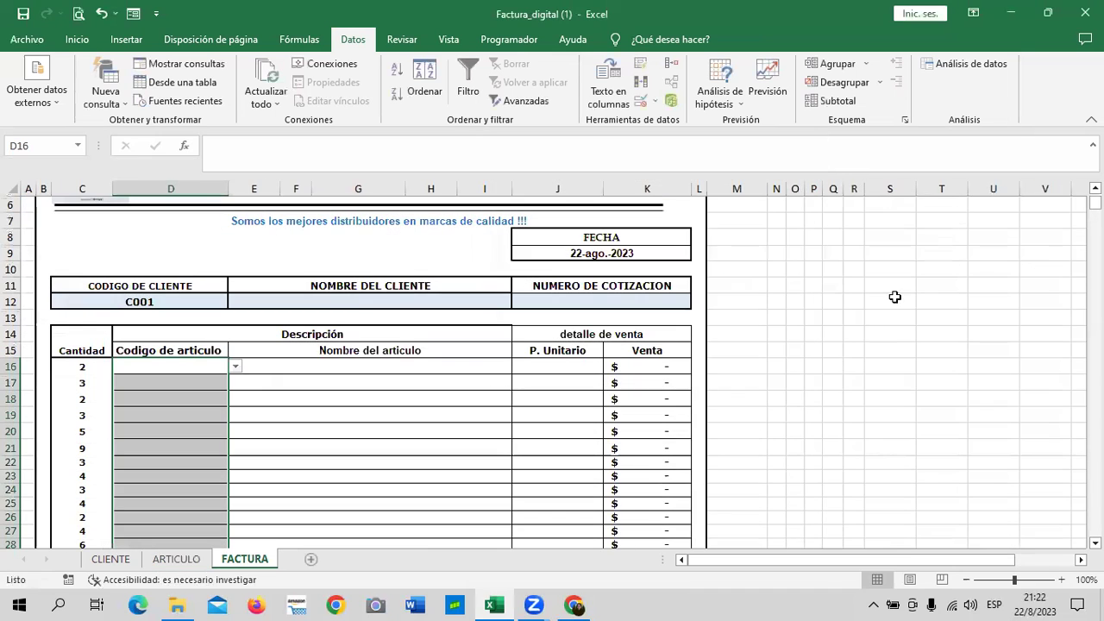
Pick article codes A01, A02 and A03 from the dropdowns in D16, D18 and D20.
{"action": "left_click", "coordinate": [235, 366]}
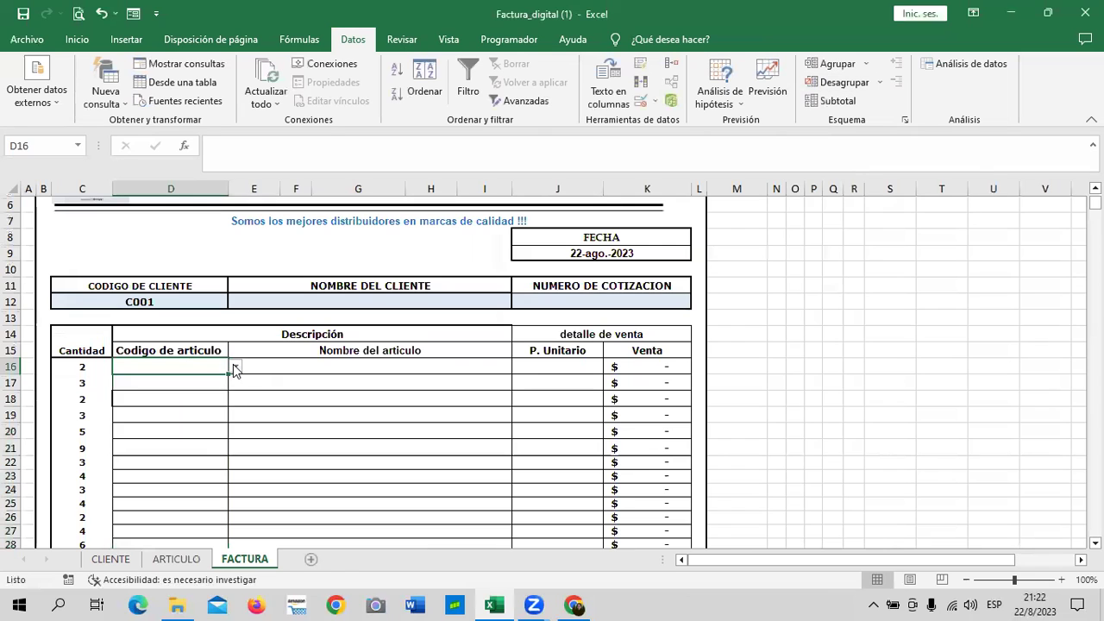
{"action": "left_click", "coordinate": [196, 380]}
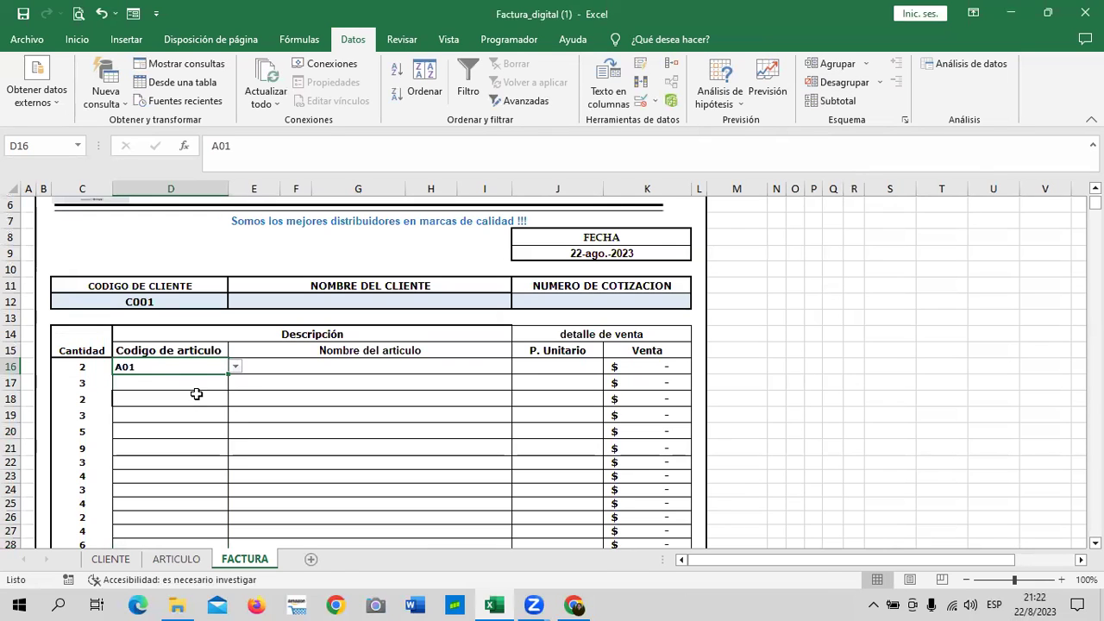
{"action": "left_click", "coordinate": [201, 399]}
{"action": "left_click", "coordinate": [234, 399]}
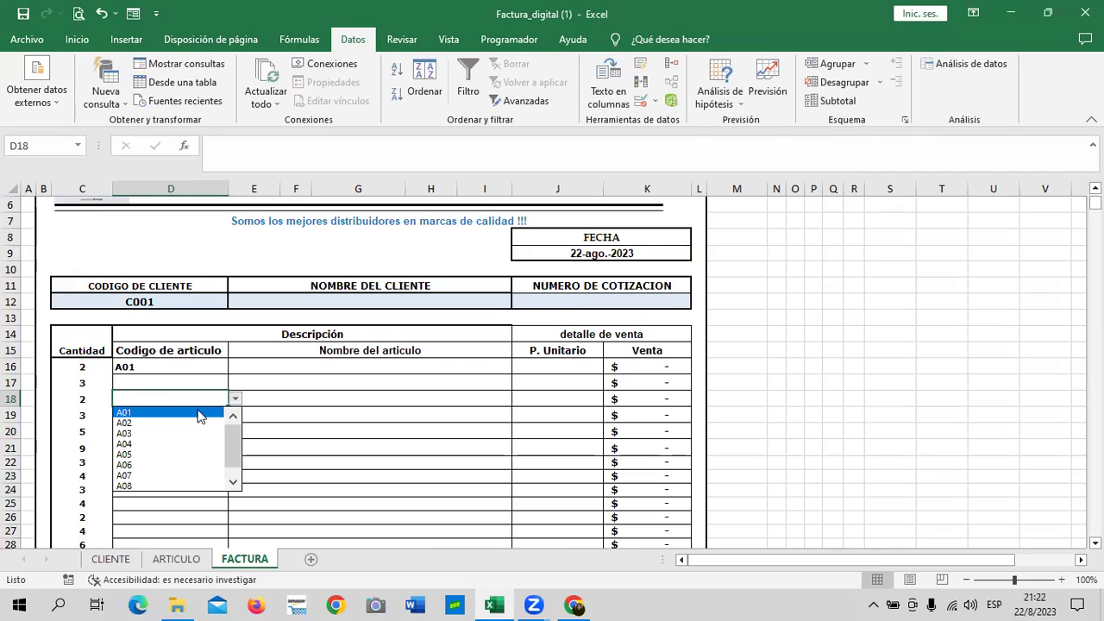
{"action": "left_click", "coordinate": [183, 422]}
{"action": "left_click", "coordinate": [161, 432]}
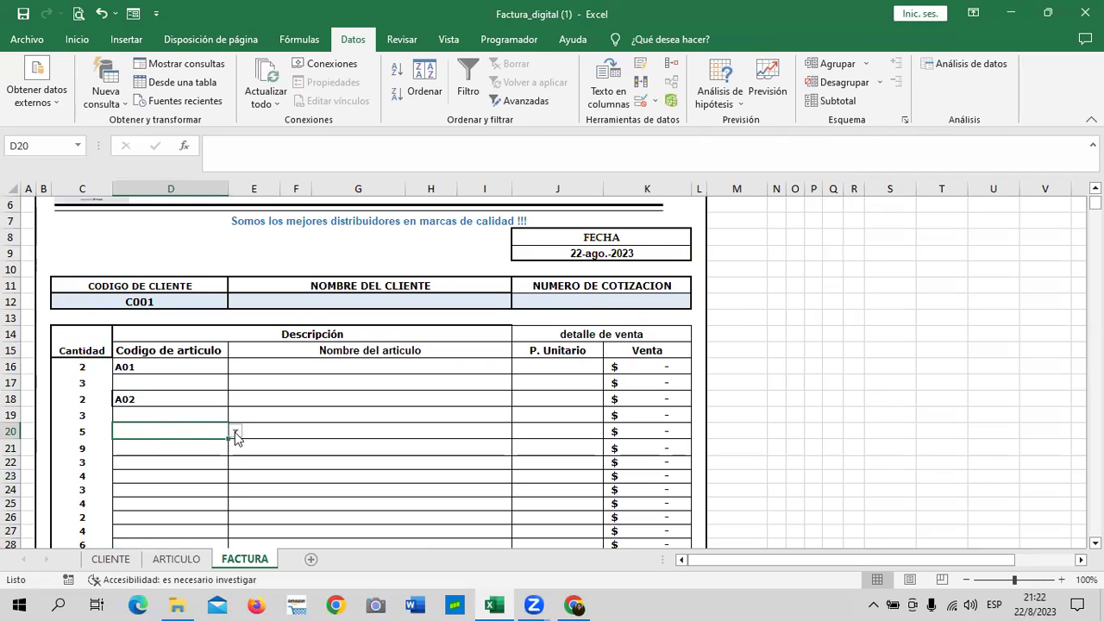
{"action": "left_click", "coordinate": [235, 431]}
{"action": "left_click", "coordinate": [173, 466]}
Pick article codes A04, A03 and A08 for D22, D24 and D26.
{"action": "scroll", "coordinate": [195, 419], "scroll_direction": "down", "scroll_amount": 2}
{"action": "left_click", "coordinate": [193, 364]}
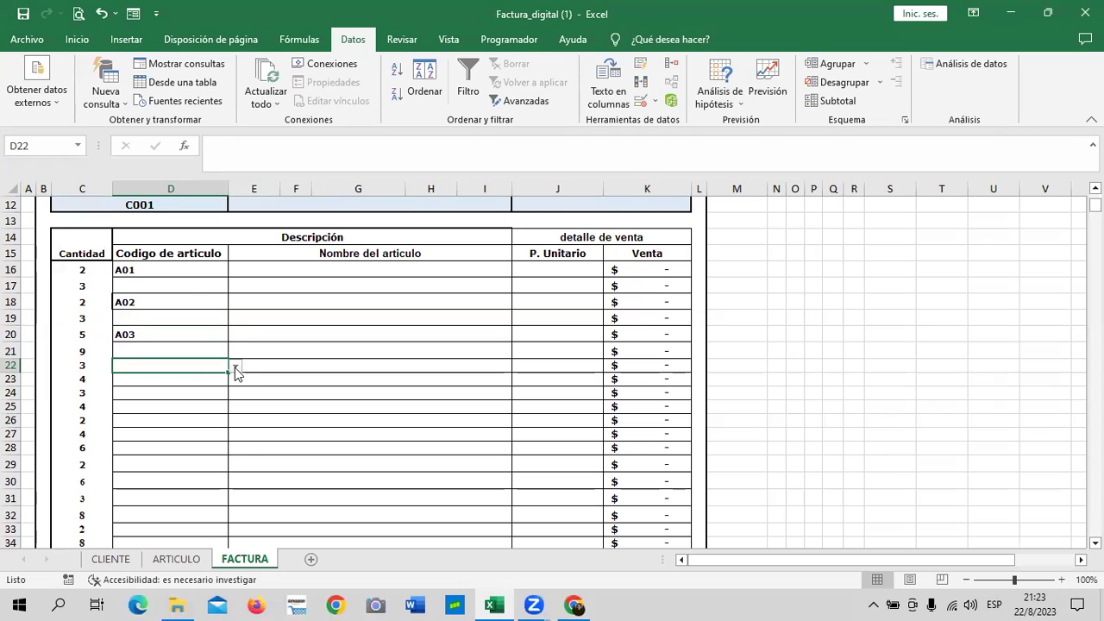
{"action": "left_click", "coordinate": [235, 367]}
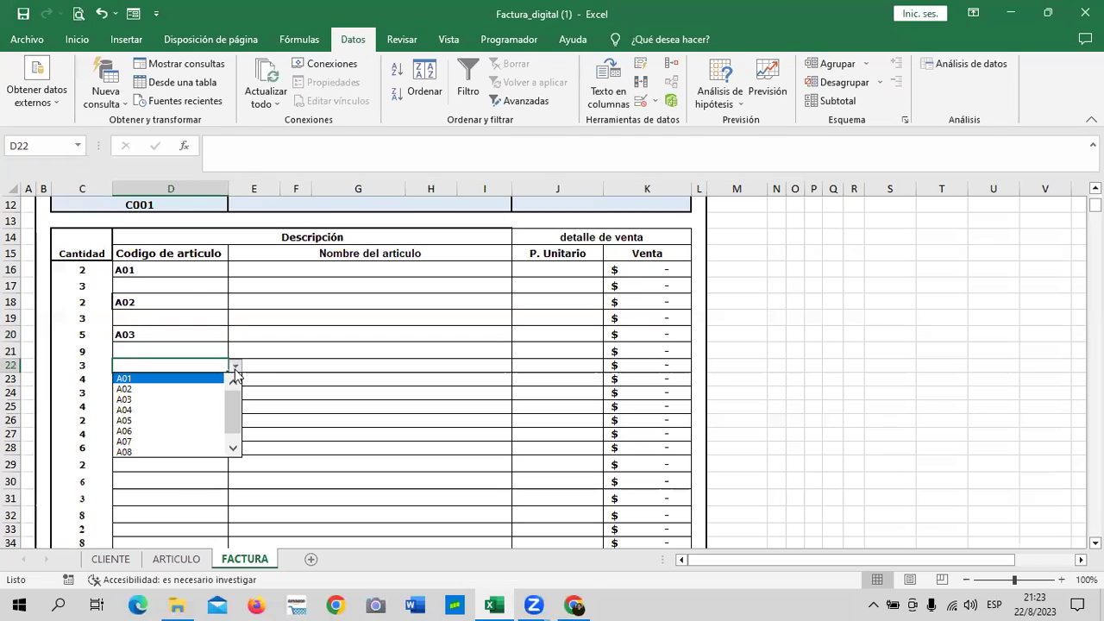
{"action": "left_click", "coordinate": [167, 411]}
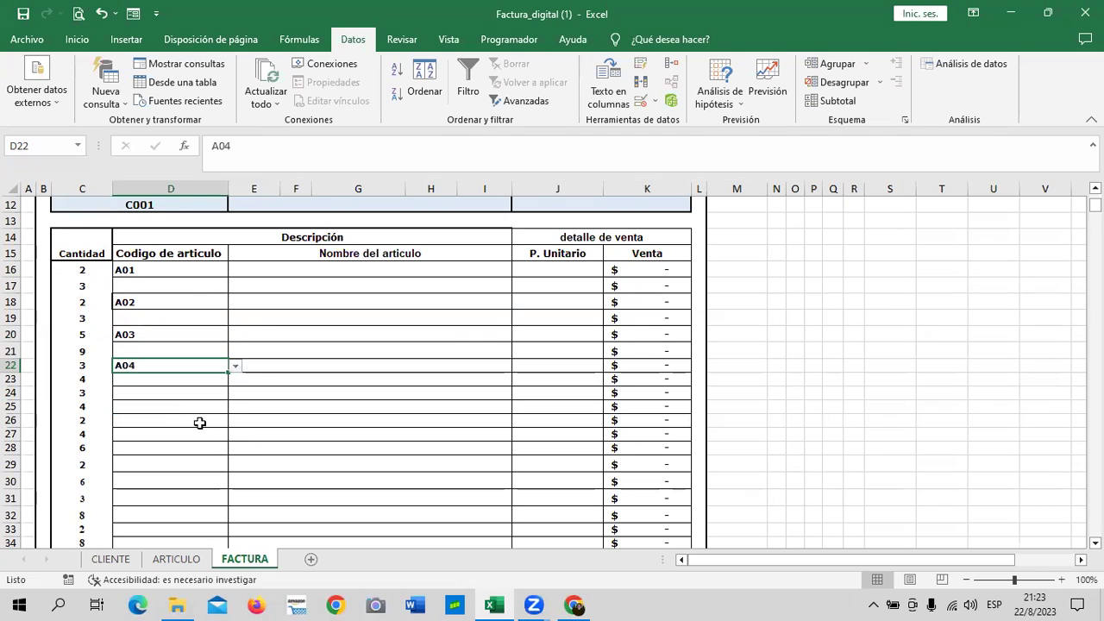
{"action": "key", "text": "Down"}
{"action": "key", "text": "Down"}
{"action": "left_click", "coordinate": [234, 394]}
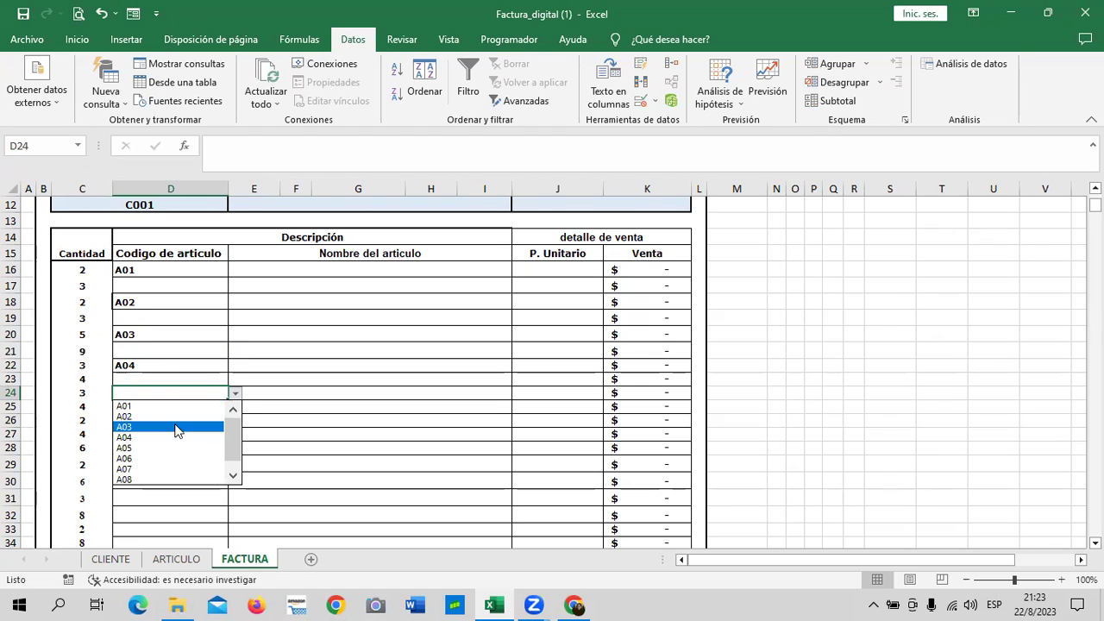
{"action": "left_click", "coordinate": [176, 428]}
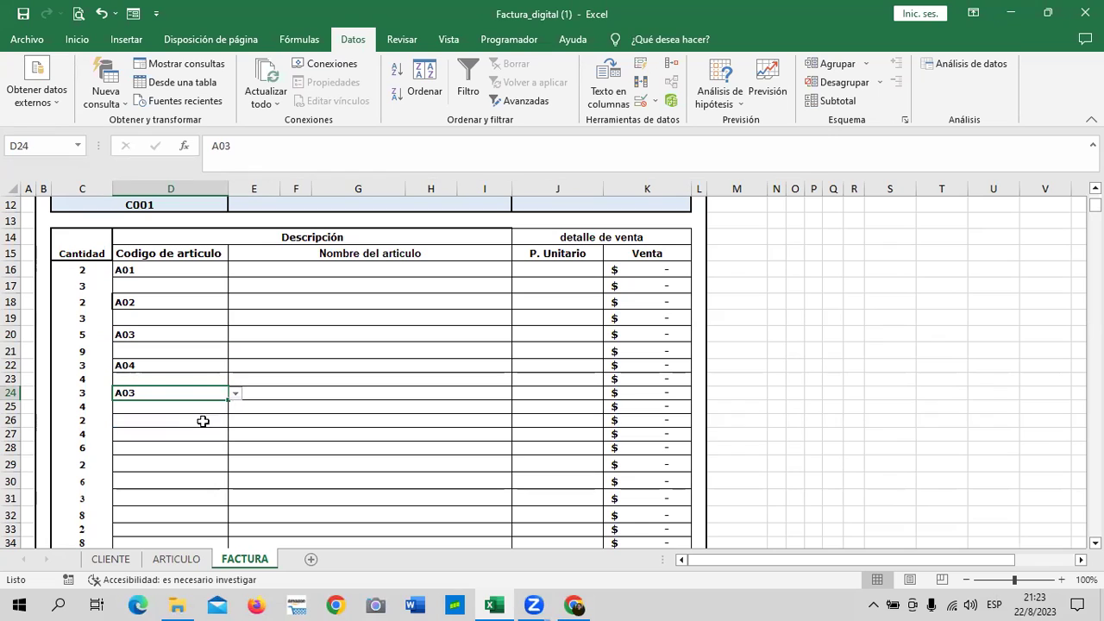
{"action": "left_click", "coordinate": [181, 422]}
{"action": "left_click", "coordinate": [234, 421]}
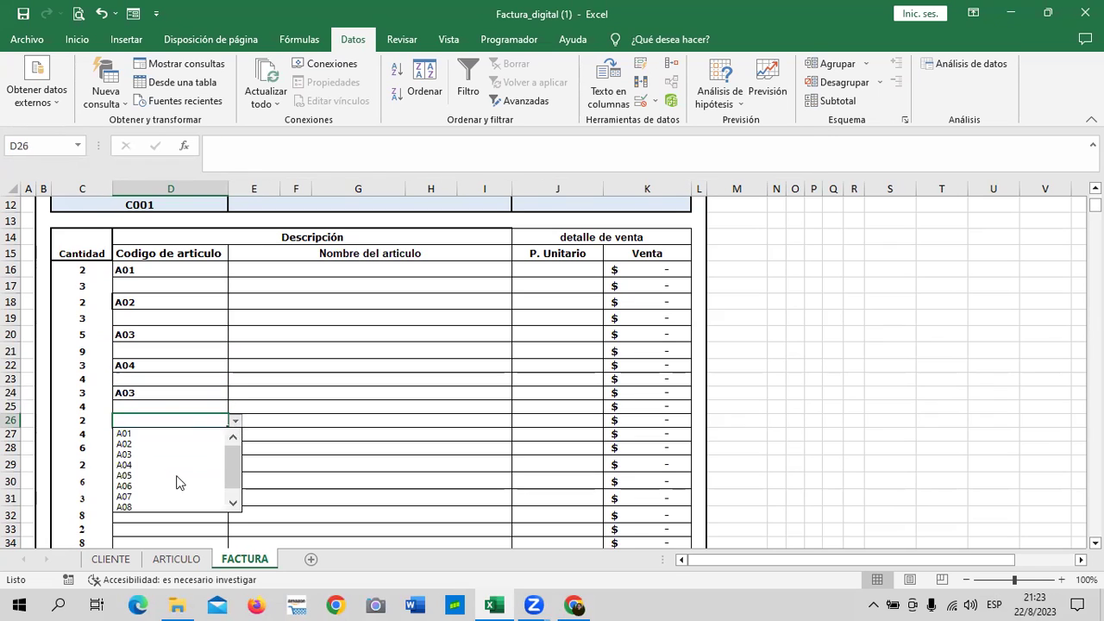
{"action": "left_click", "coordinate": [164, 507]}
Pick article codes A05, A06 and A01 from the dropdowns in D28, D30 and D32.
{"action": "left_click", "coordinate": [169, 448]}
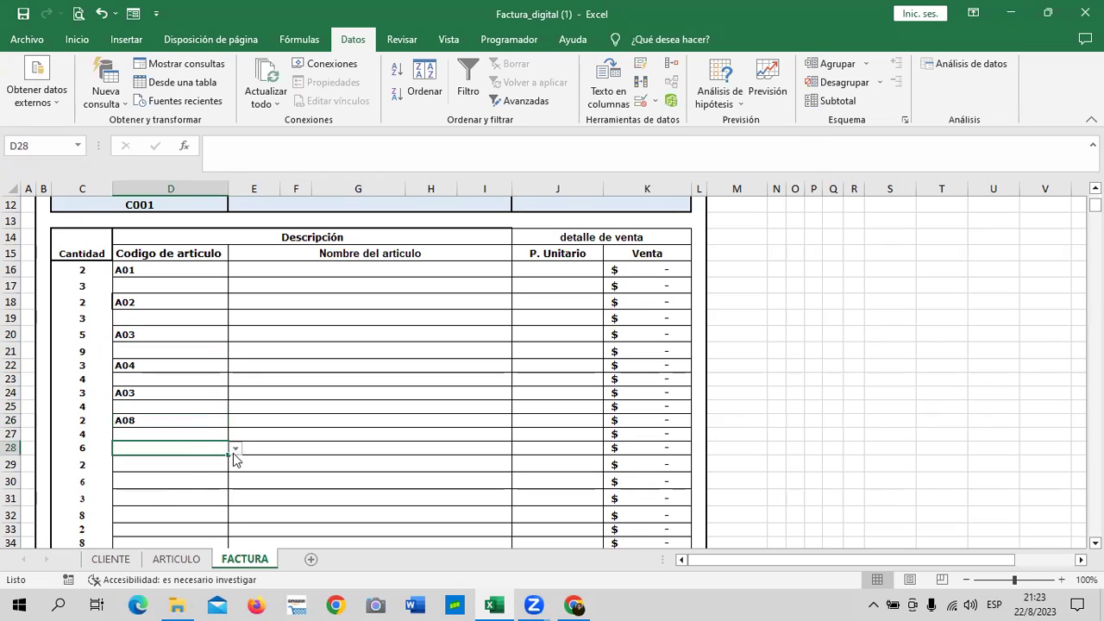
{"action": "left_click", "coordinate": [234, 448]}
{"action": "left_click", "coordinate": [174, 501]}
{"action": "scroll", "coordinate": [186, 474], "scroll_direction": "down", "scroll_amount": 1}
{"action": "scroll", "coordinate": [185, 475], "scroll_direction": "down", "scroll_amount": 1}
{"action": "scroll", "coordinate": [310, 447], "scroll_direction": "up", "scroll_amount": 1}
{"action": "scroll", "coordinate": [312, 449], "scroll_direction": "up", "scroll_amount": 2}
{"action": "scroll", "coordinate": [311, 448], "scroll_direction": "down", "scroll_amount": 2}
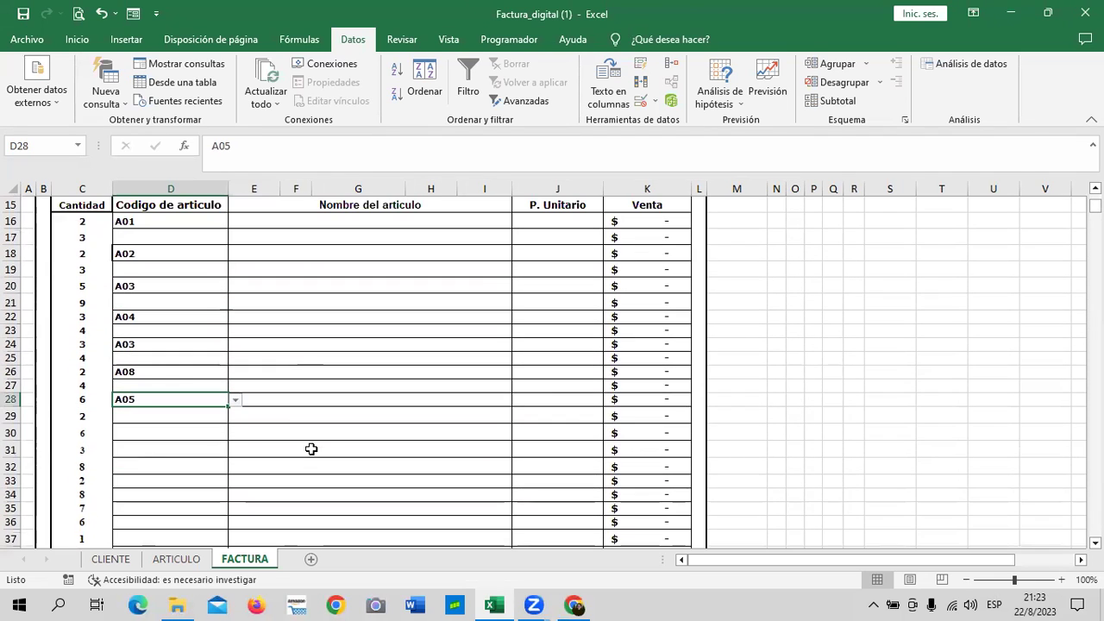
{"action": "left_click", "coordinate": [173, 434]}
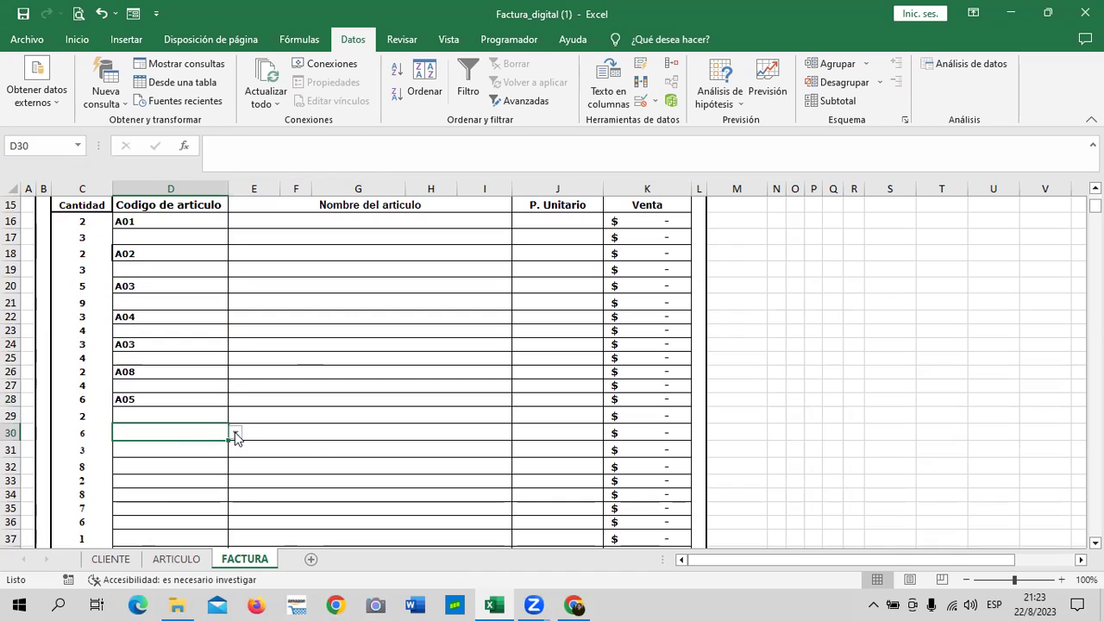
{"action": "left_click", "coordinate": [235, 433]}
{"action": "left_click", "coordinate": [191, 500]}
{"action": "left_click", "coordinate": [163, 467]}
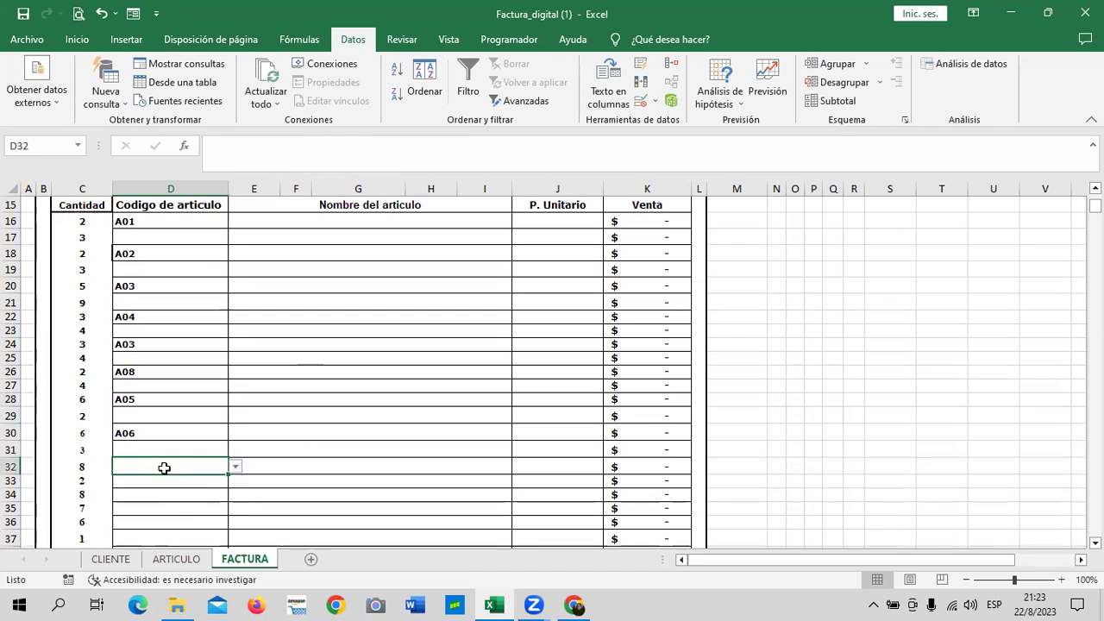
{"action": "left_click", "coordinate": [236, 467]}
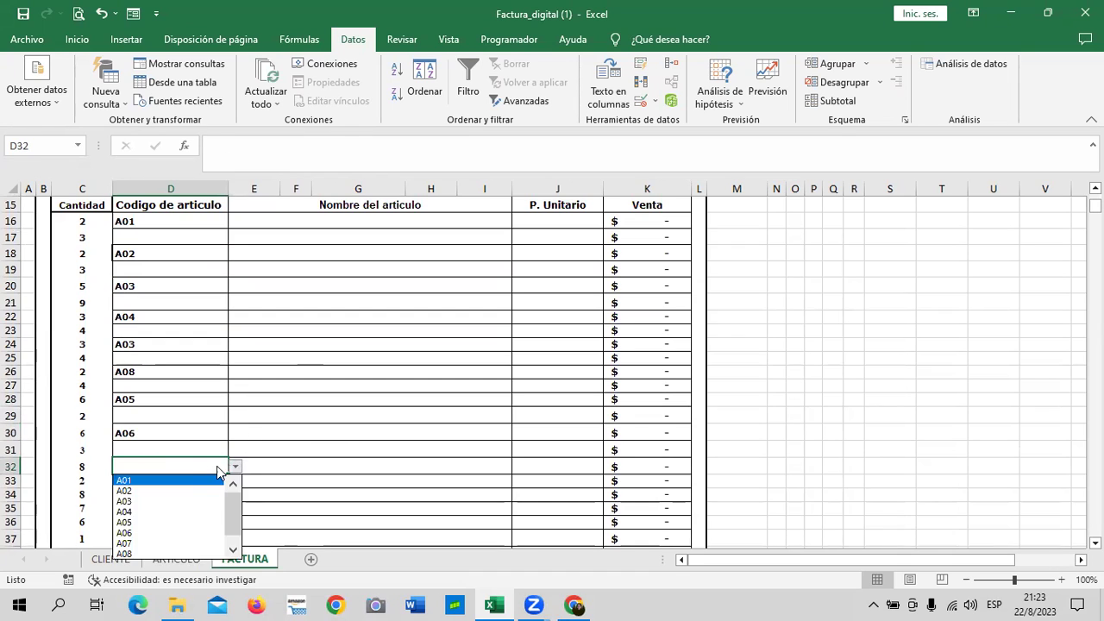
{"action": "left_click", "coordinate": [175, 481]}
Pick article codes A07, A09 and A03 for D34, D36 and D38.
{"action": "scroll", "coordinate": [191, 496], "scroll_direction": "down", "scroll_amount": 2}
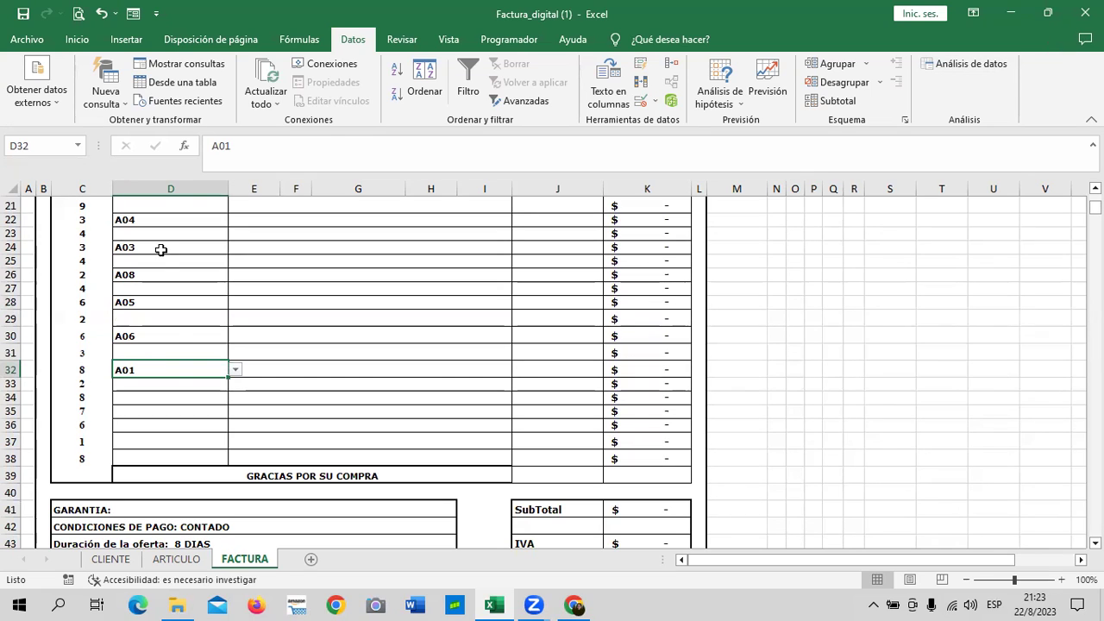
{"action": "left_click", "coordinate": [177, 400]}
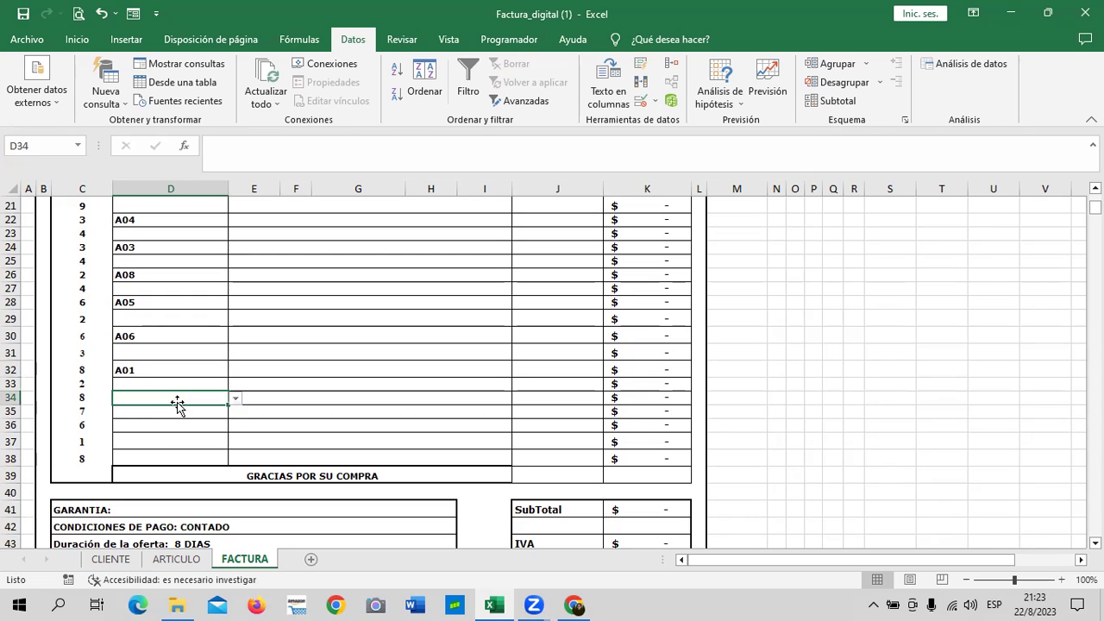
{"action": "left_click", "coordinate": [236, 399]}
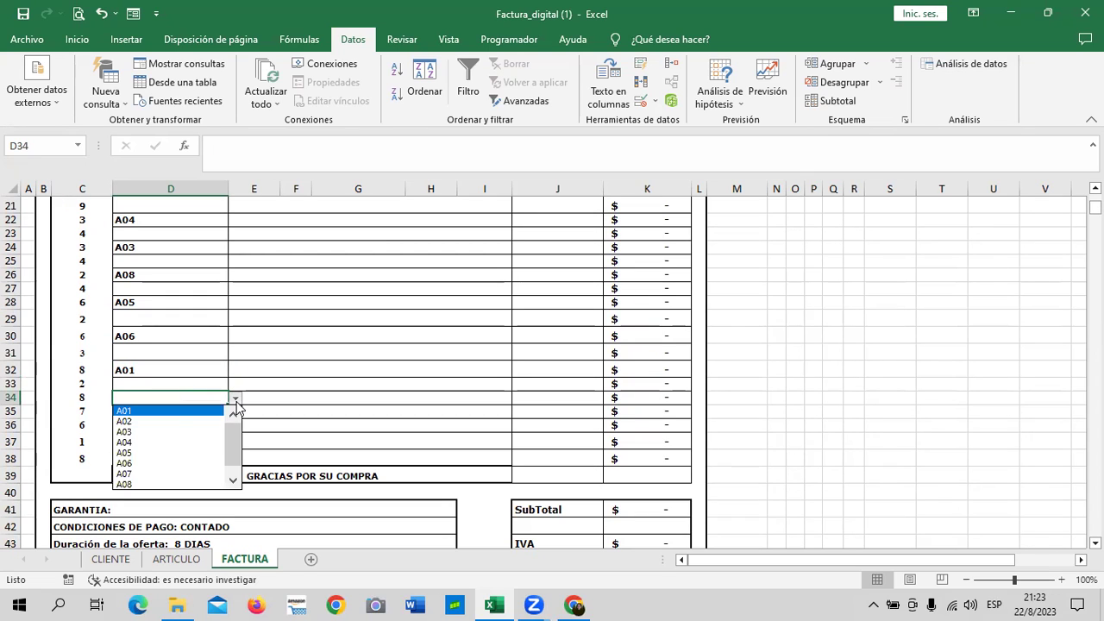
{"action": "left_click", "coordinate": [156, 473]}
{"action": "left_click", "coordinate": [156, 426]}
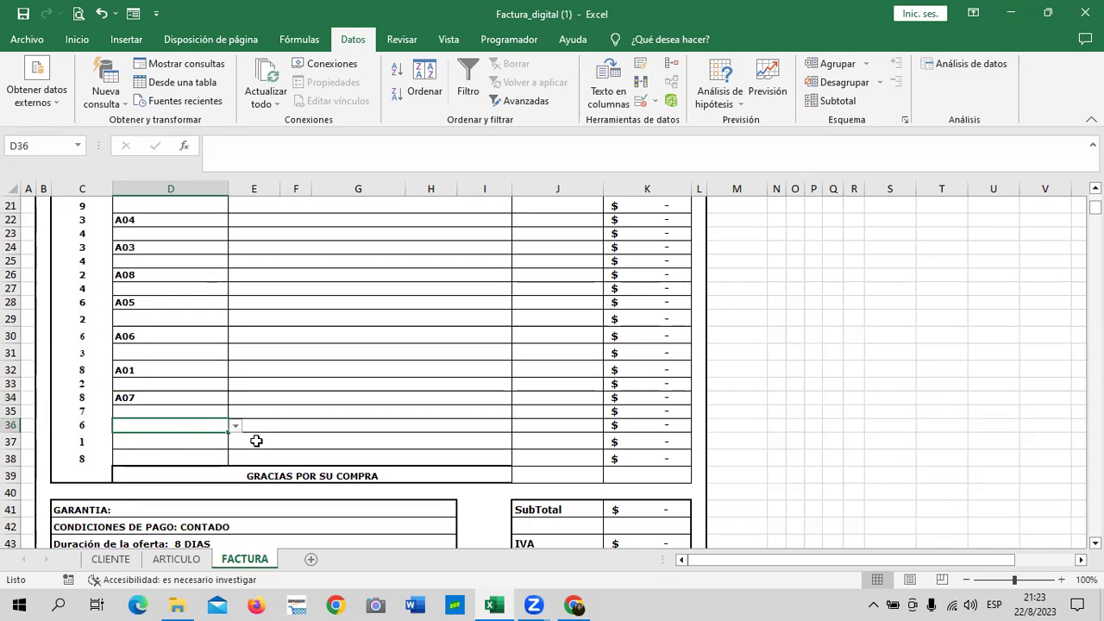
{"action": "left_click", "coordinate": [236, 426]}
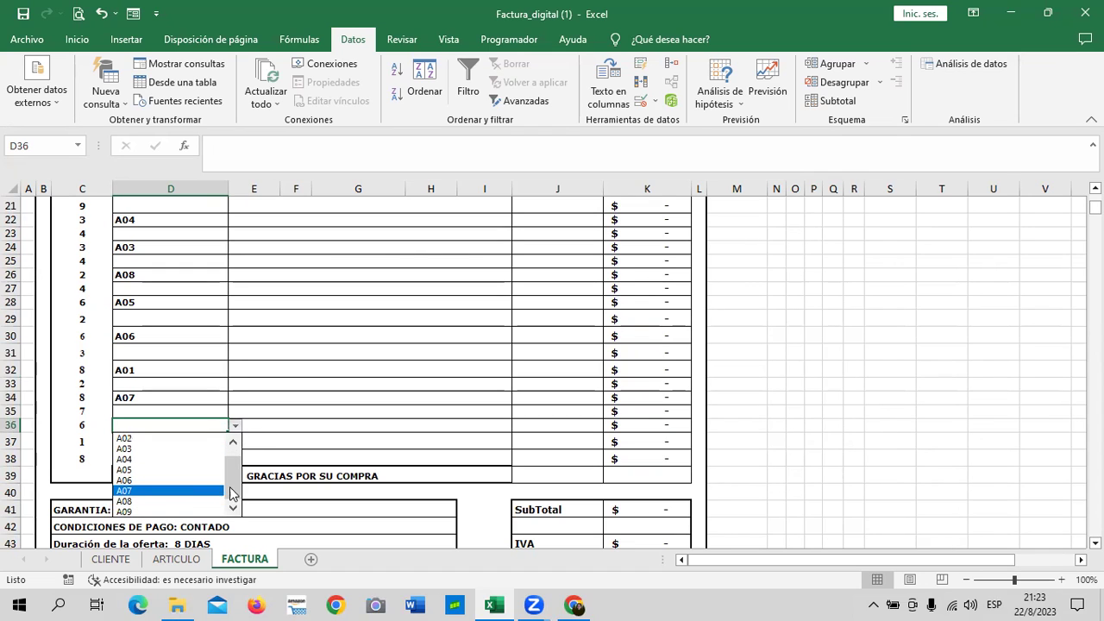
{"action": "left_click", "coordinate": [173, 507]}
{"action": "left_click", "coordinate": [167, 458]}
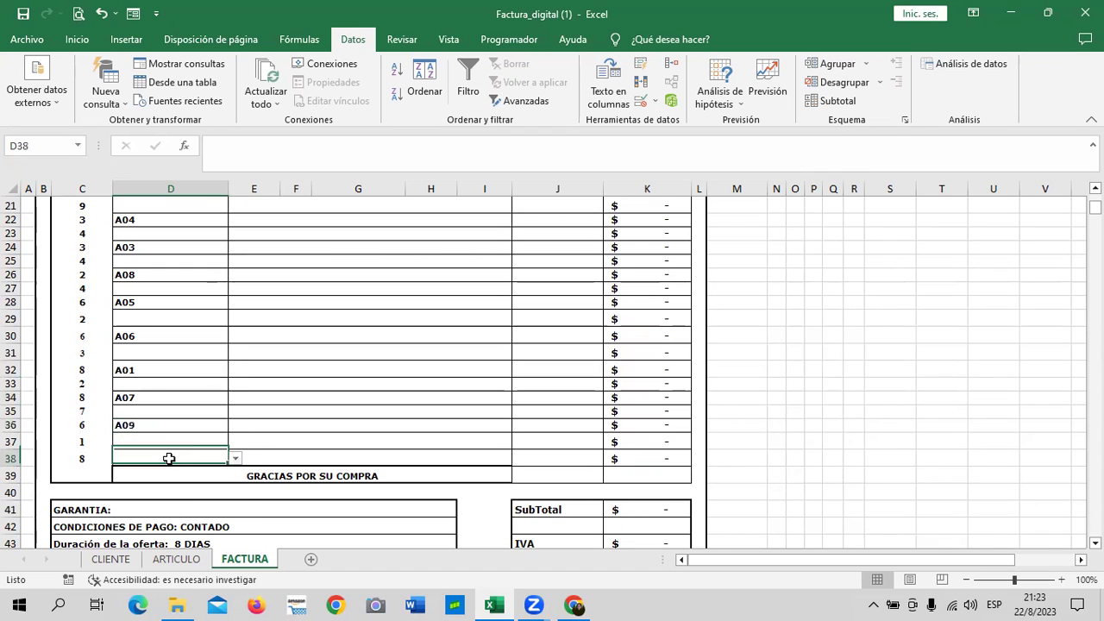
{"action": "left_click", "coordinate": [235, 460]}
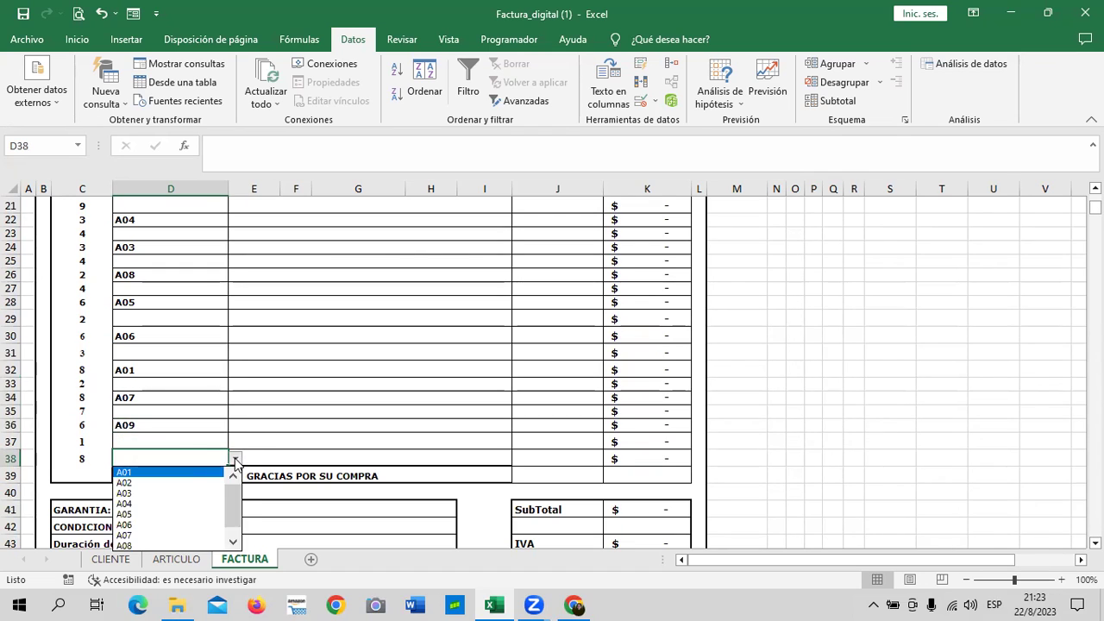
{"action": "left_click", "coordinate": [175, 495]}
{"action": "scroll", "coordinate": [195, 436], "scroll_direction": "up", "scroll_amount": 4}
{"action": "scroll", "coordinate": [212, 439], "scroll_direction": "down", "scroll_amount": 1}
{"action": "scroll", "coordinate": [212, 437], "scroll_direction": "down", "scroll_amount": 3}
{"action": "scroll", "coordinate": [212, 437], "scroll_direction": "up", "scroll_amount": 3}
{"action": "scroll", "coordinate": [211, 433], "scroll_direction": "up", "scroll_amount": 3}
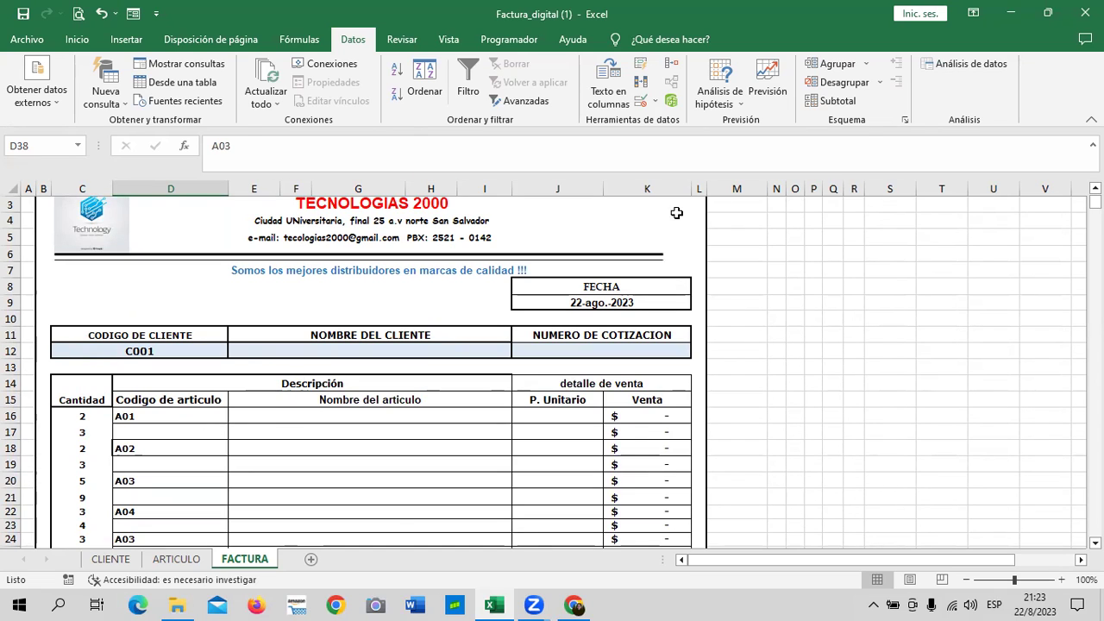
Check the entry rules on a few quantity and article cells of the invoice.
{"action": "scroll", "coordinate": [369, 427], "scroll_direction": "down", "scroll_amount": 2}
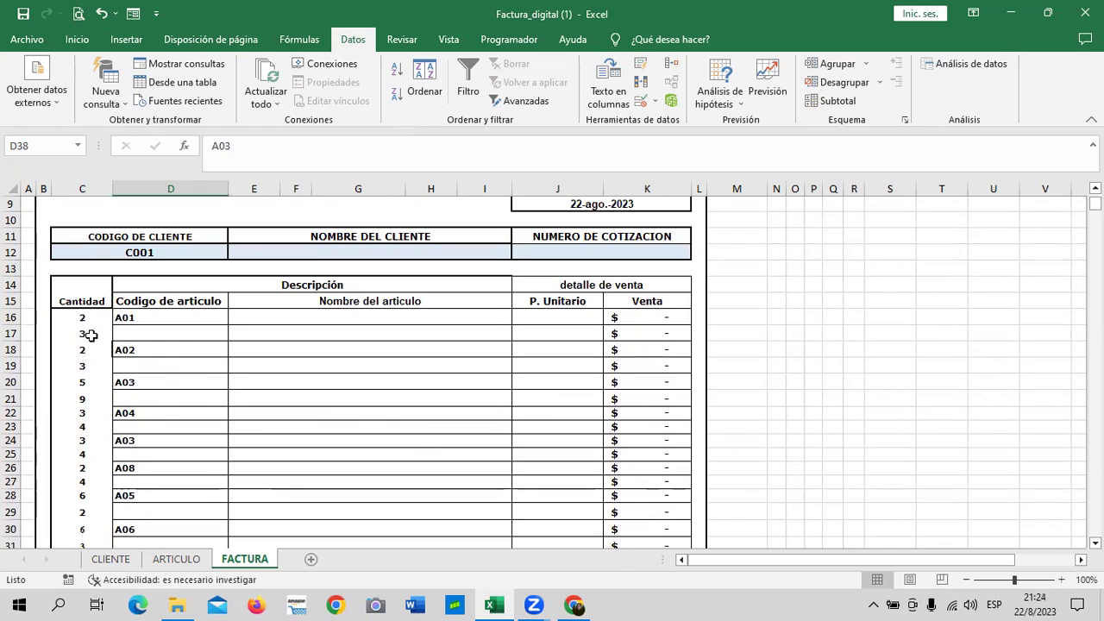
{"action": "left_click", "coordinate": [79, 318]}
{"action": "left_click", "coordinate": [82, 479]}
{"action": "left_click", "coordinate": [344, 398]}
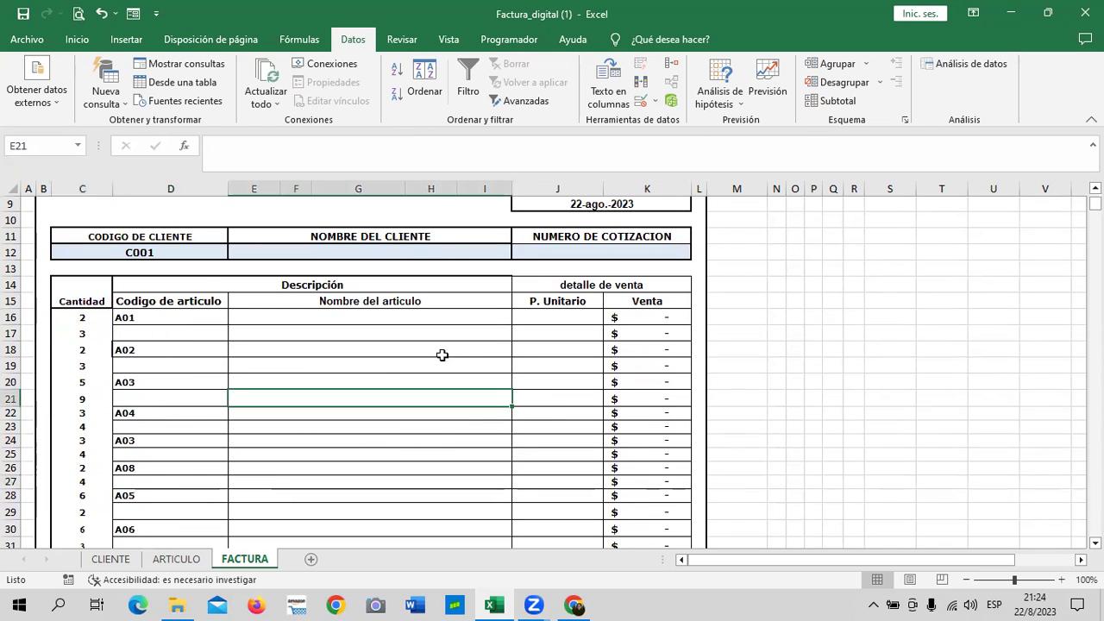
In E12, begin =BUSCARV(C12; using the autocomplete entry for BUSCARV.
{"action": "left_click", "coordinate": [408, 249]}
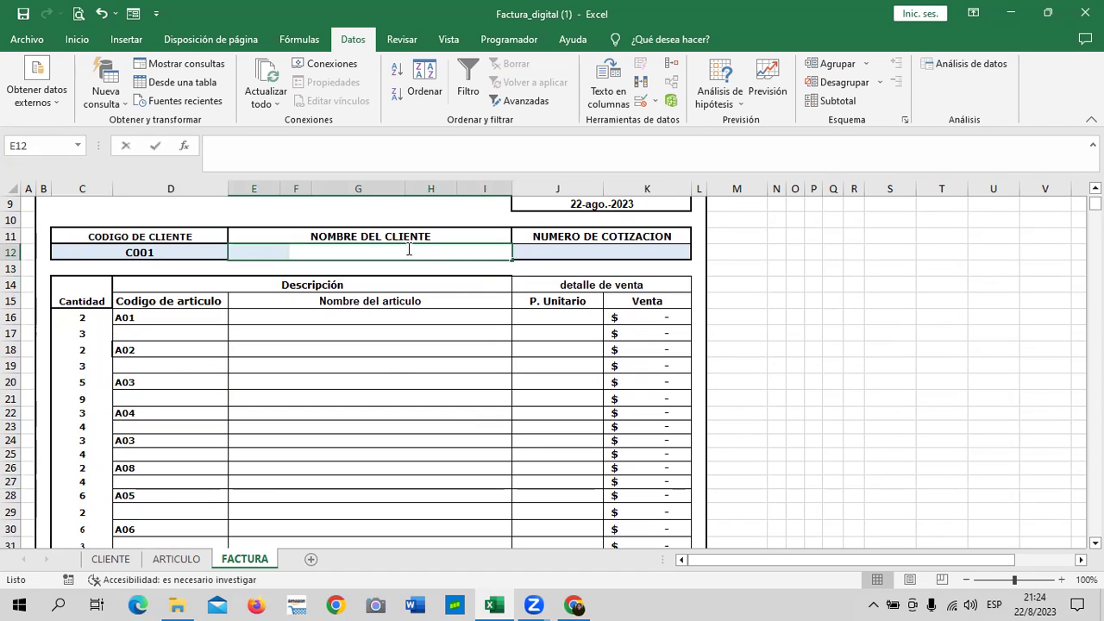
{"action": "type", "text": "=BUSC"}
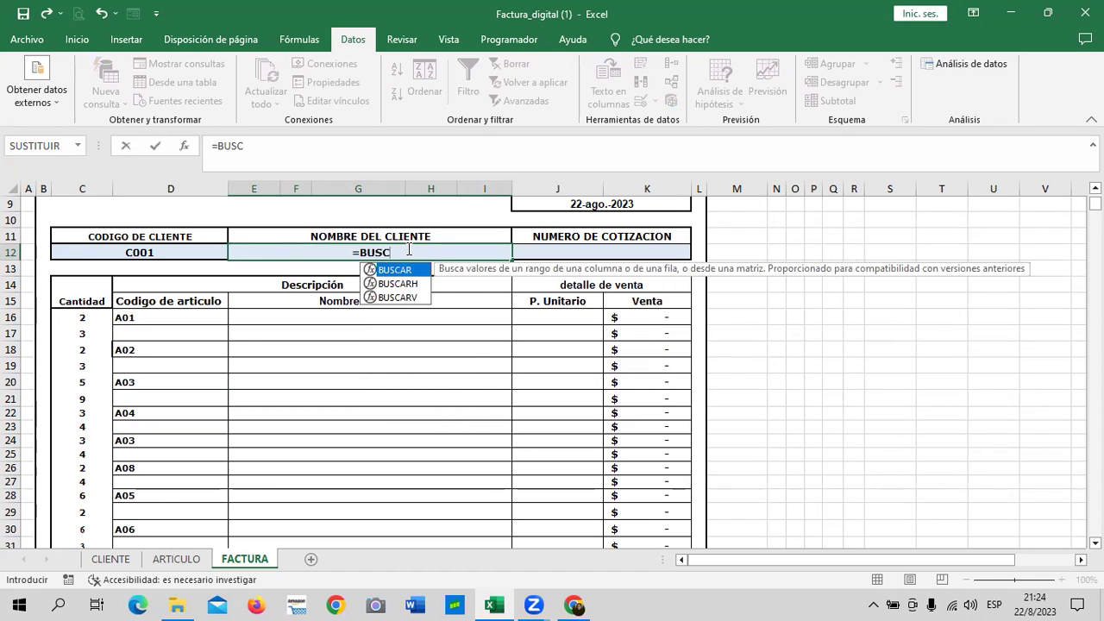
{"action": "double_click", "coordinate": [402, 298]}
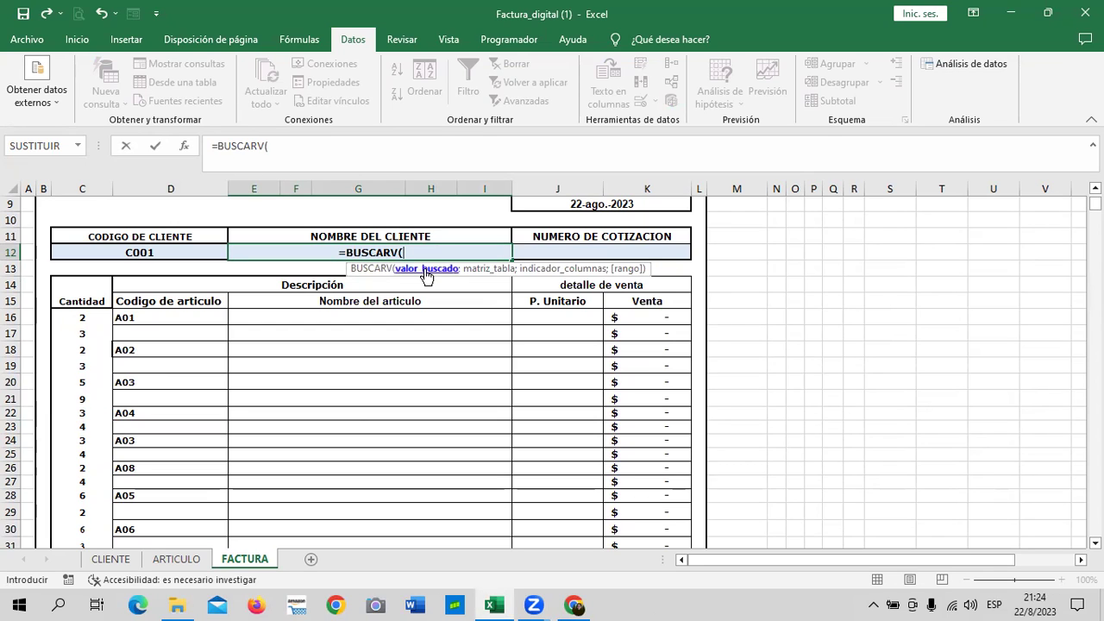
{"action": "left_click", "coordinate": [184, 252]}
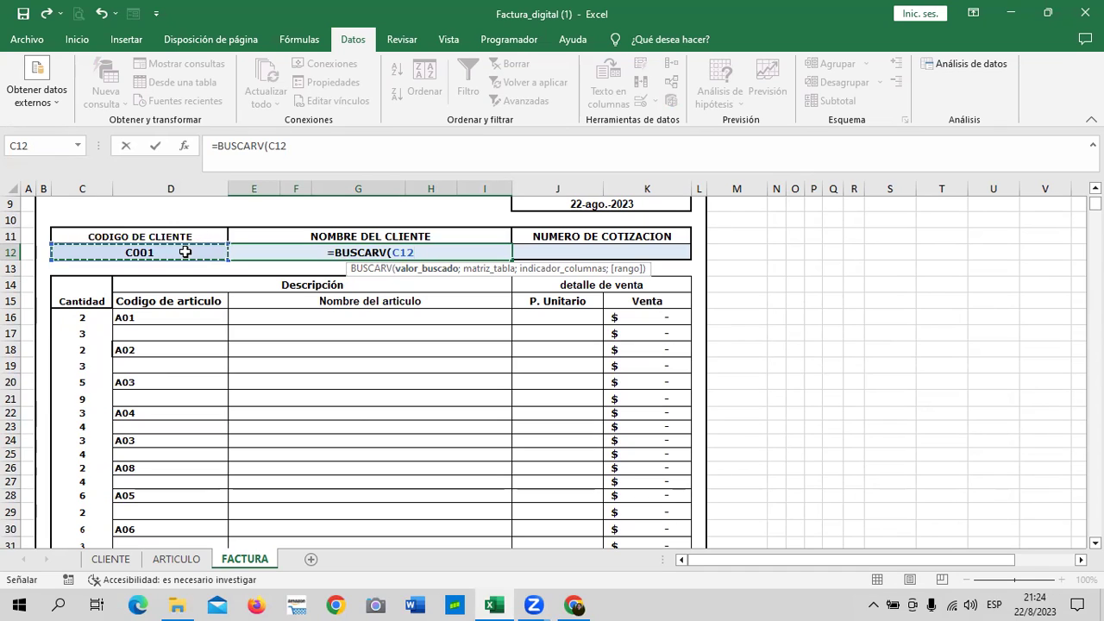
{"action": "type", "text": ";"}
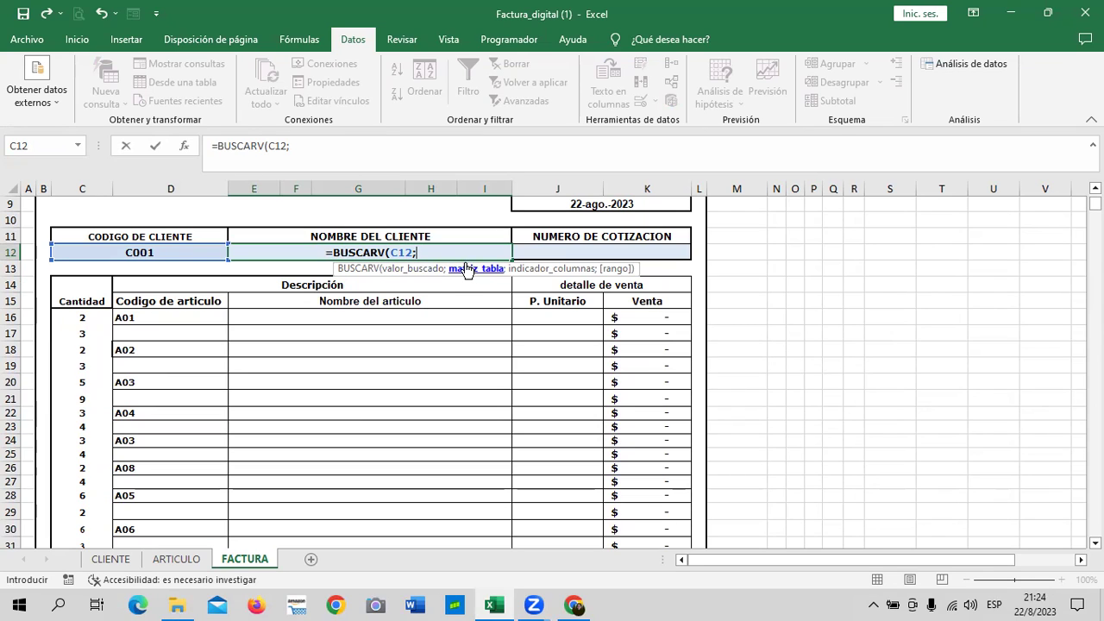
Add CLIENTE!A1:G23 as the lookup table in E12's BUSCARV formula.
{"action": "left_click", "coordinate": [114, 561]}
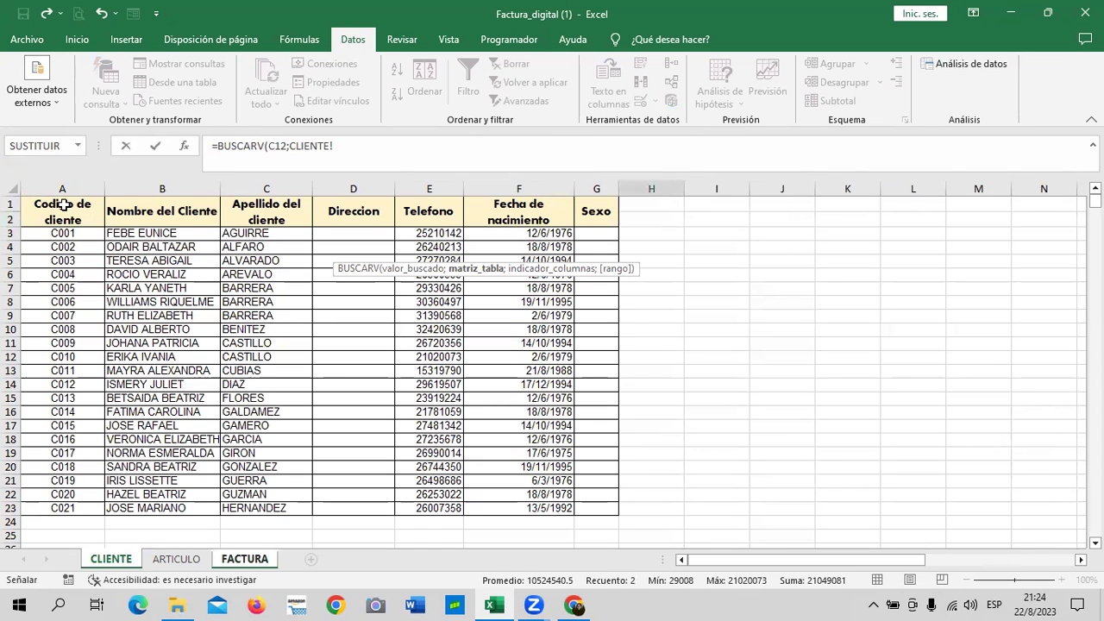
{"action": "left_click_drag", "start_coordinate": [64, 204], "coordinate": [589, 513]}
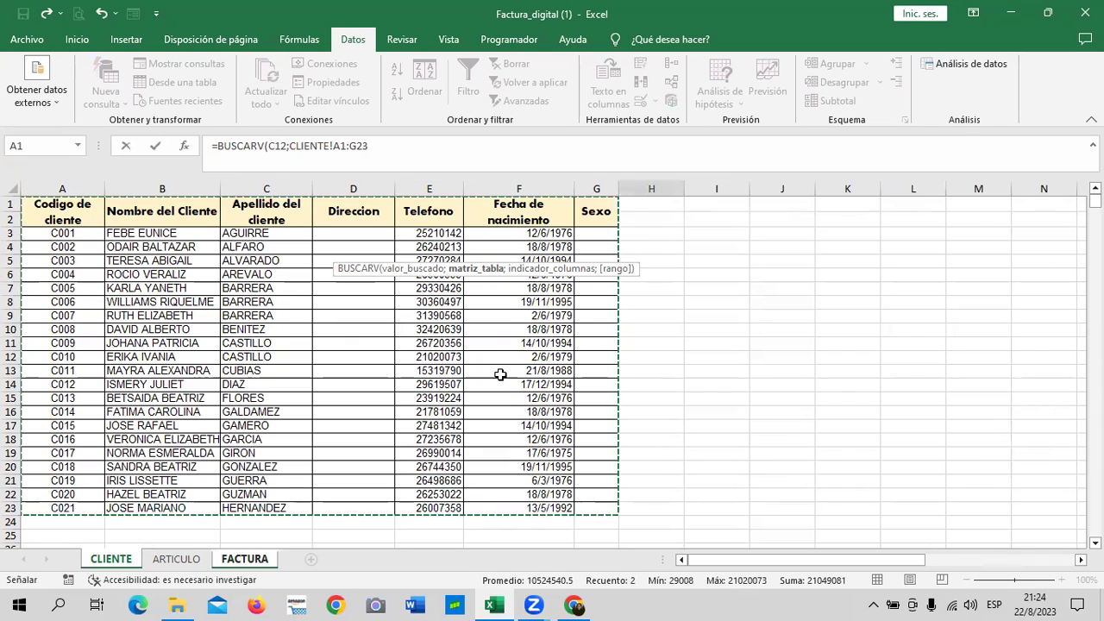
{"action": "left_click", "coordinate": [408, 154]}
{"action": "type", "text": ";"}
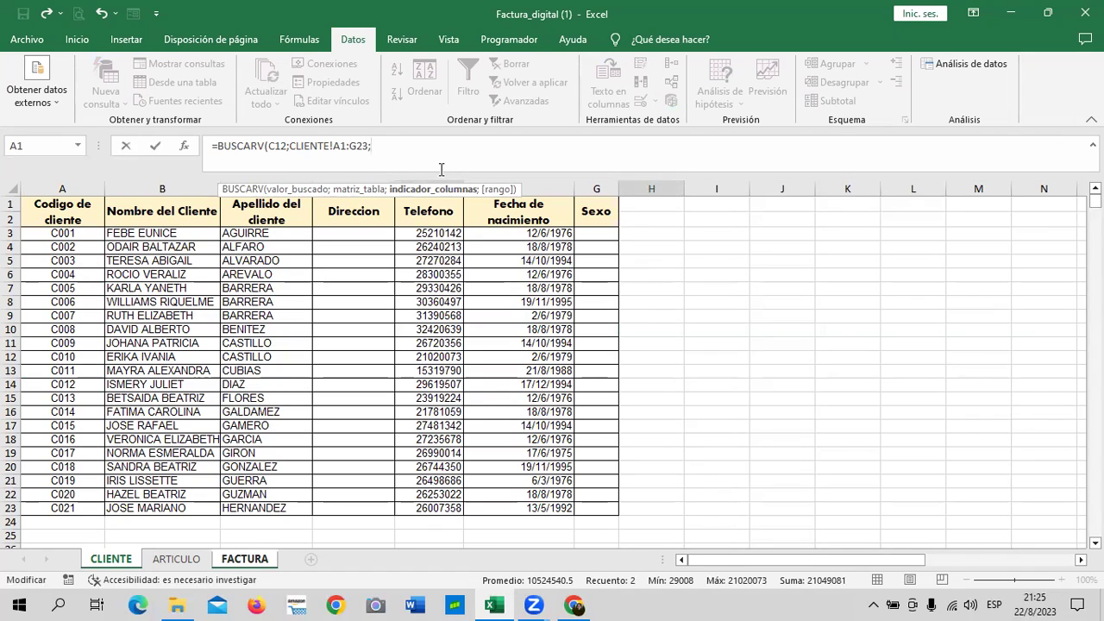
Enter column index 2 and choose FALSO for exact matching in the BUSCARV formula.
{"action": "type", "text": ";"}
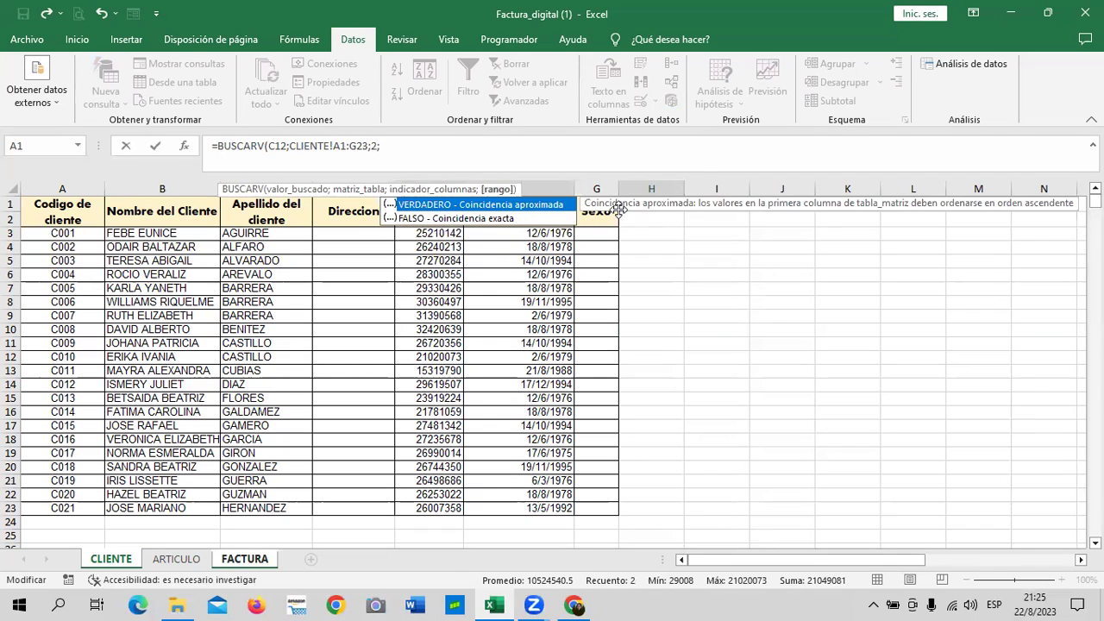
{"action": "left_click", "coordinate": [431, 220]}
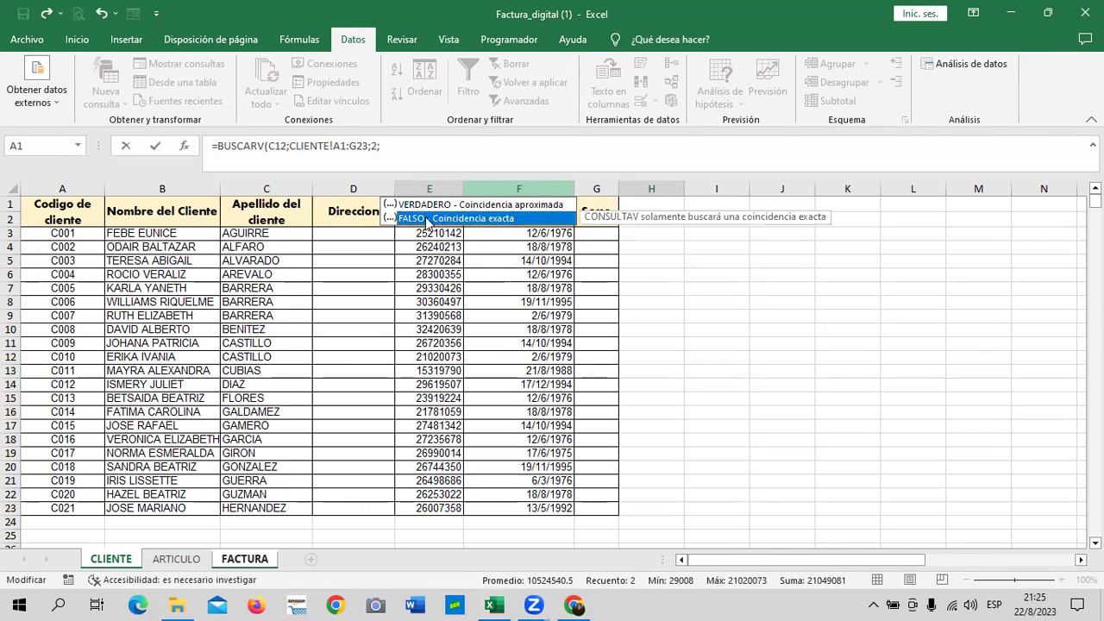
{"action": "double_click", "coordinate": [428, 219]}
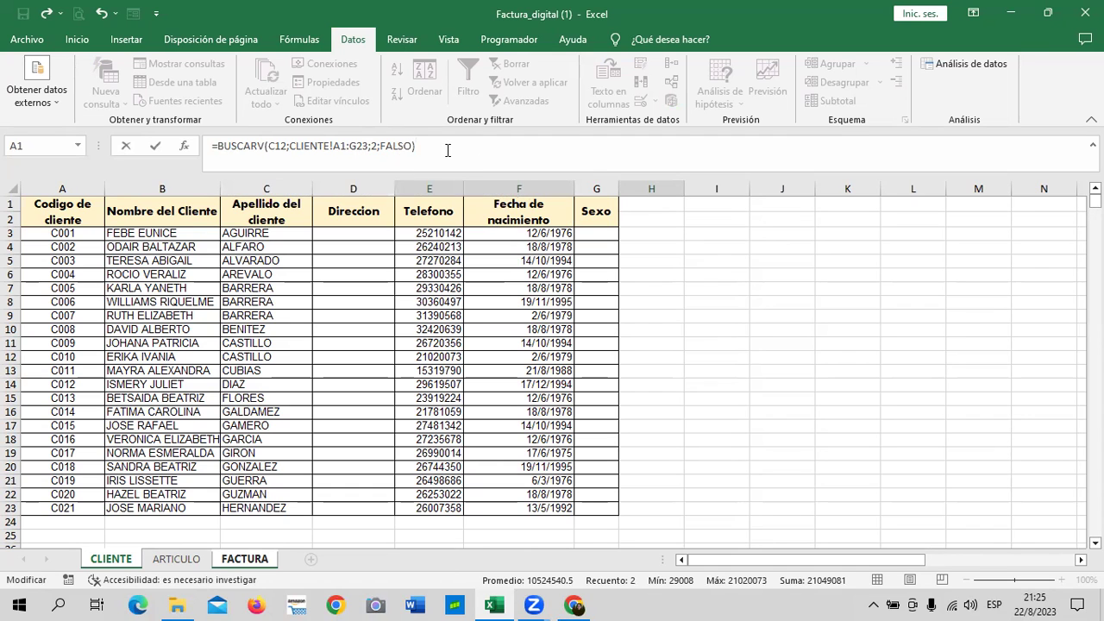
Finish =BUSCARV(C12;CLIENTE!A1:G23;2;FALSO) in E12, verify it, and open C12's code list.
{"action": "key", "text": "Return"}
{"action": "left_click", "coordinate": [424, 363]}
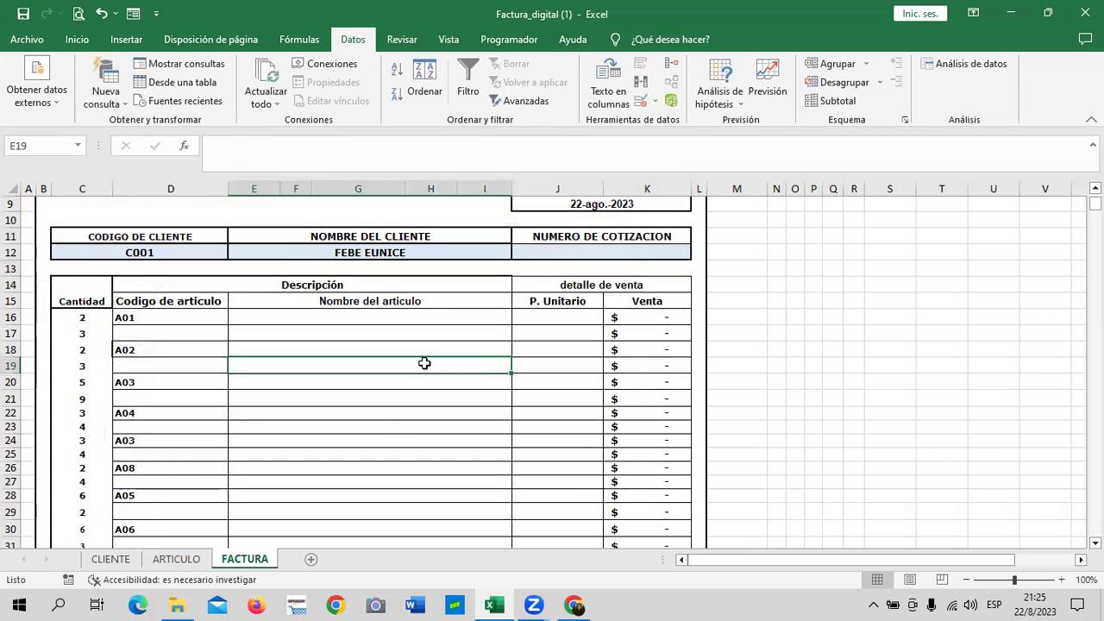
{"action": "left_click", "coordinate": [415, 258]}
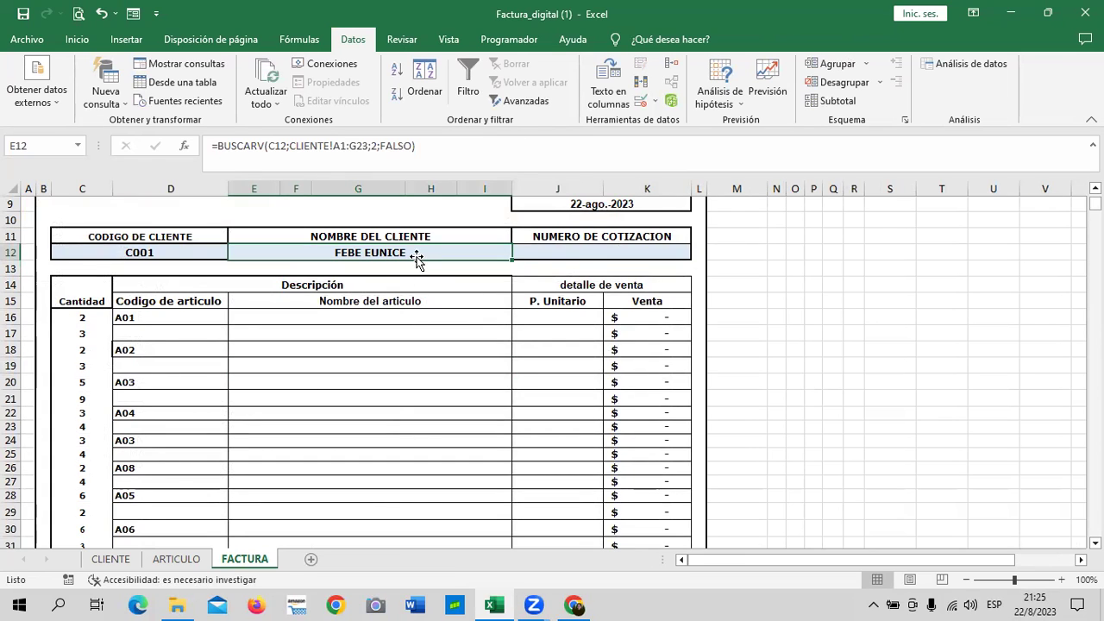
{"action": "left_click", "coordinate": [206, 252]}
{"action": "left_click", "coordinate": [234, 253]}
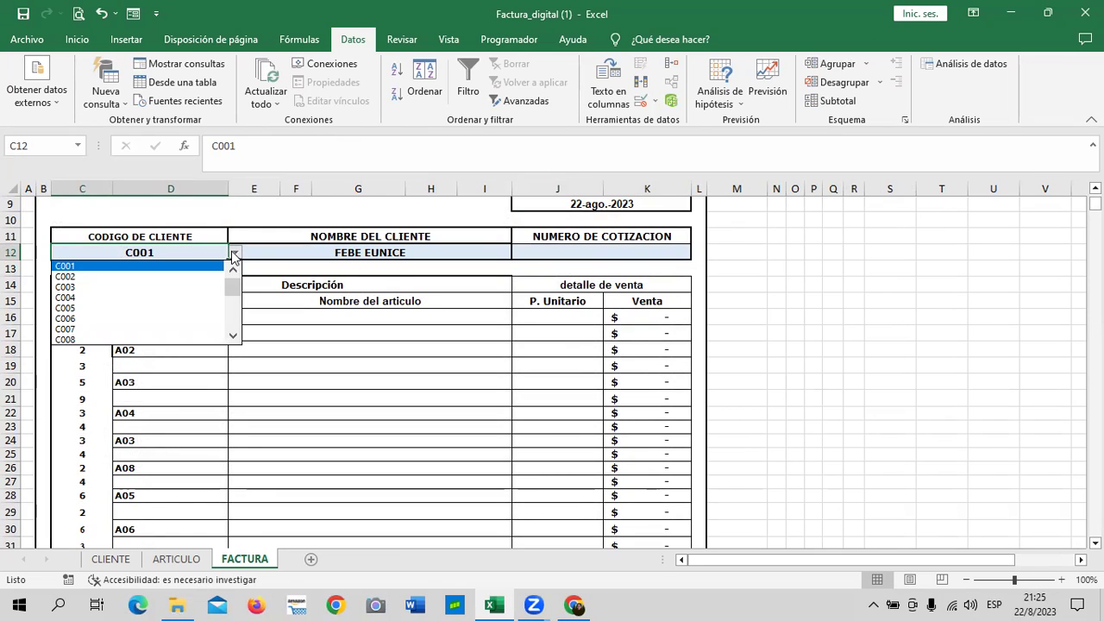
Switch the C12 client code through C002, C005 and C007, checking the E12 name formula.
{"action": "left_click", "coordinate": [136, 276]}
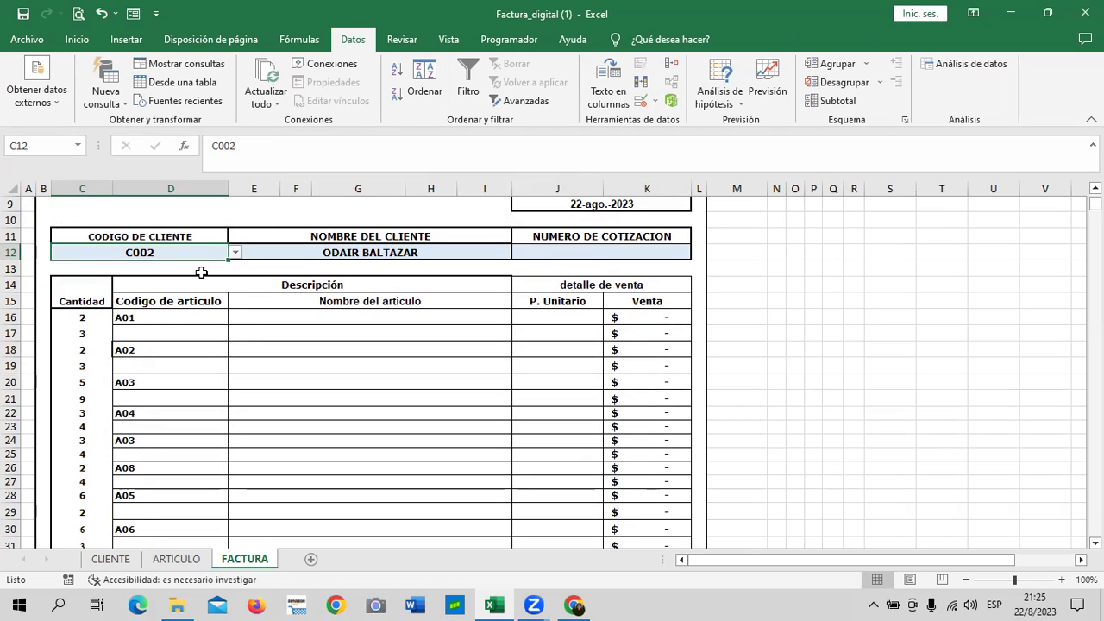
{"action": "left_click", "coordinate": [237, 256]}
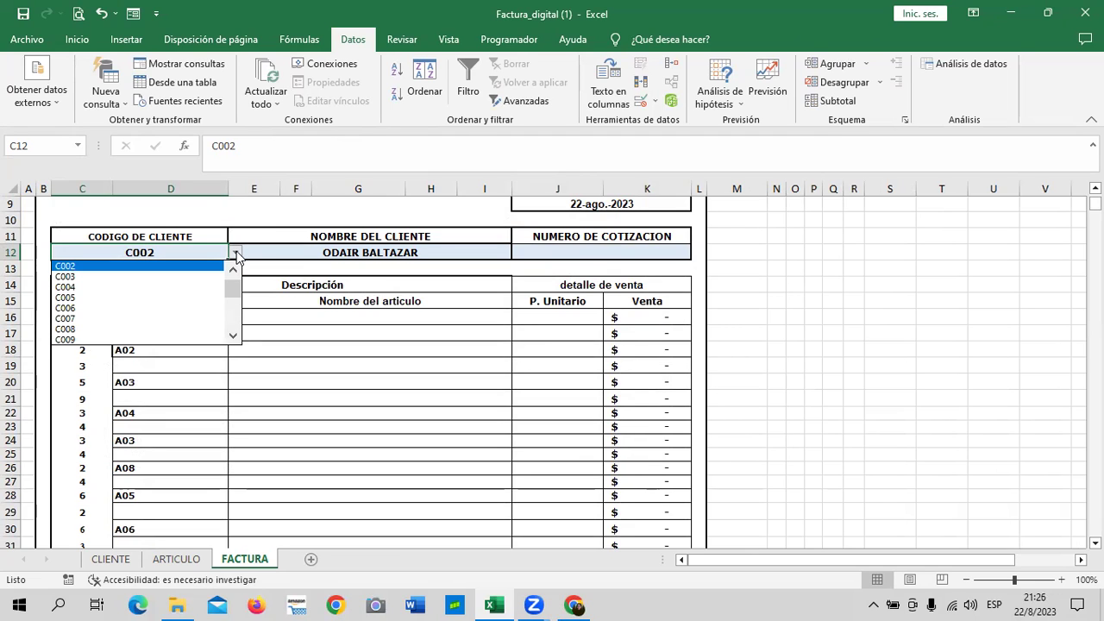
{"action": "left_click", "coordinate": [131, 297]}
{"action": "left_click", "coordinate": [306, 250]}
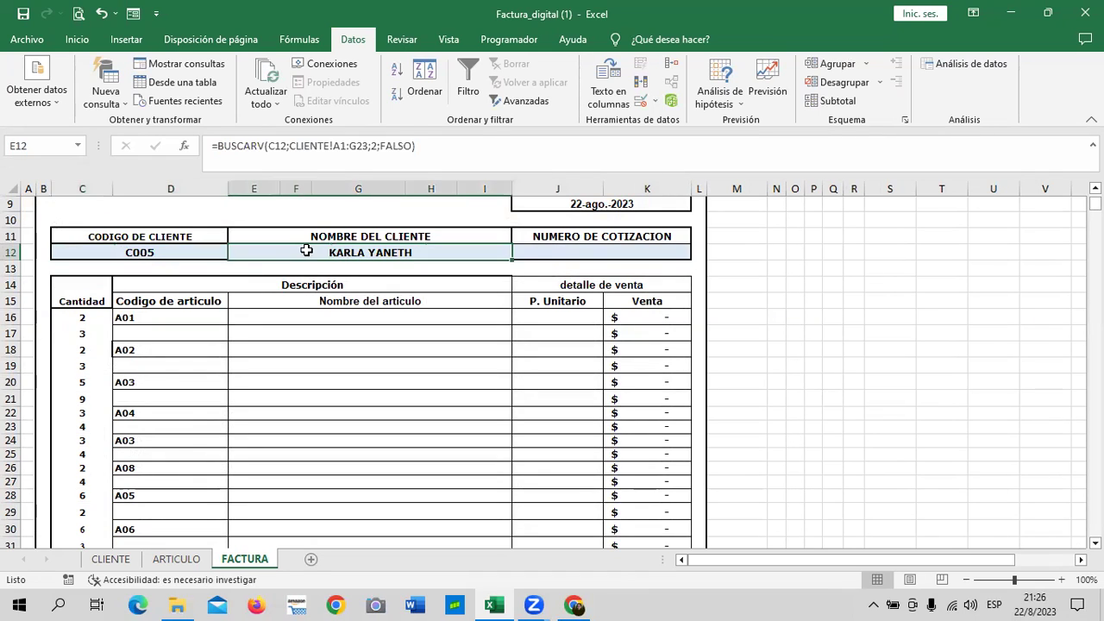
{"action": "left_click", "coordinate": [212, 252]}
{"action": "left_click", "coordinate": [235, 252]}
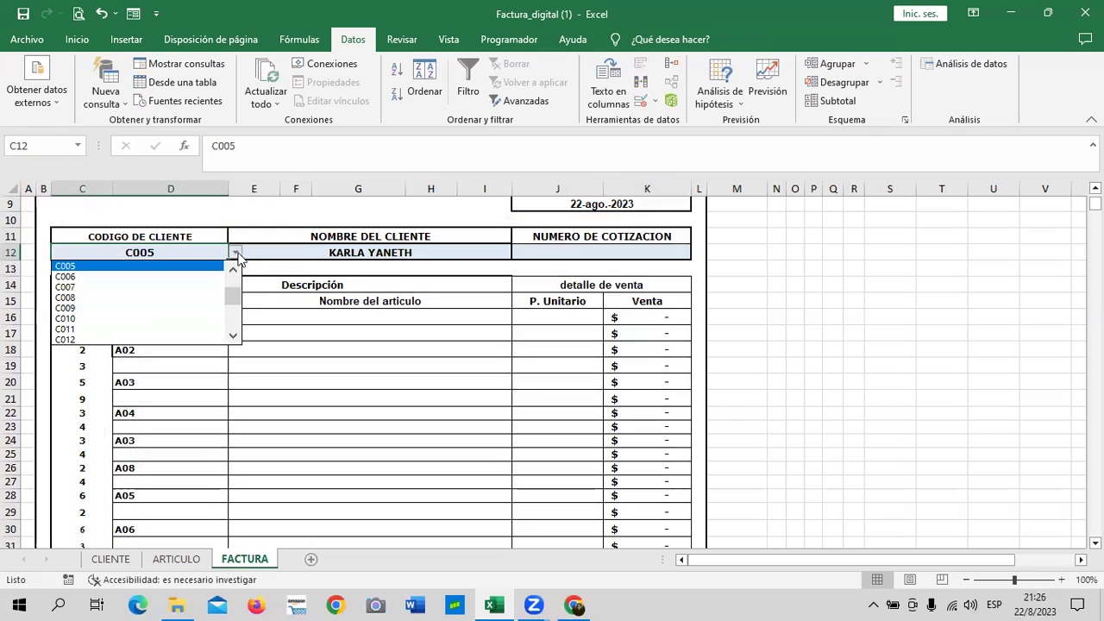
{"action": "left_click", "coordinate": [161, 288]}
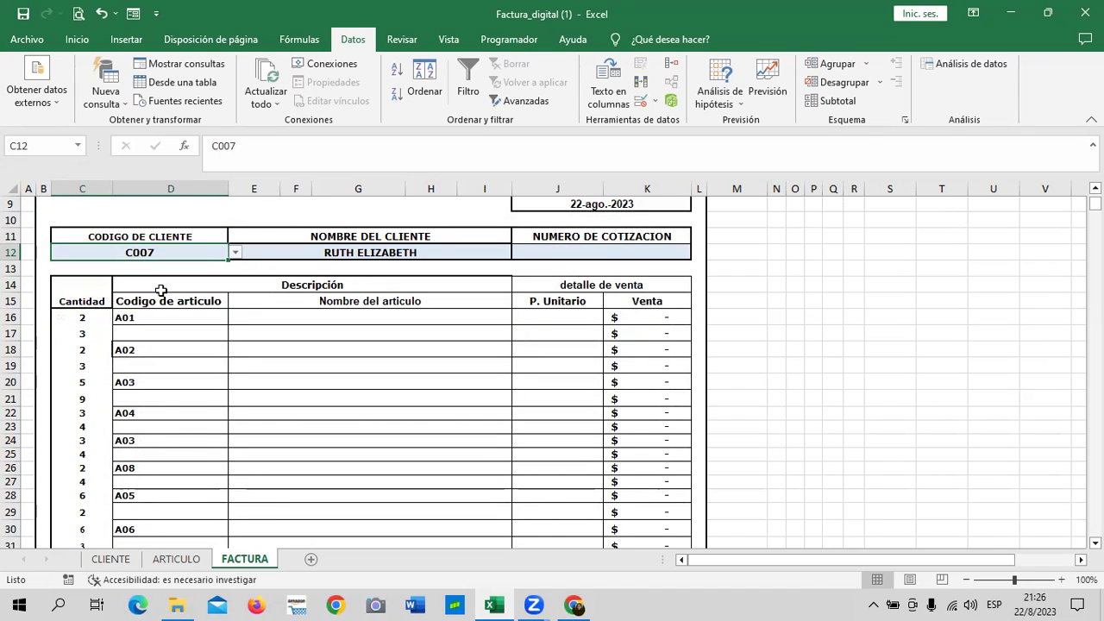
Pick client codes C014 and then C020, checking the E12 name lookup.
{"action": "left_click", "coordinate": [240, 249]}
{"action": "left_click", "coordinate": [174, 336]}
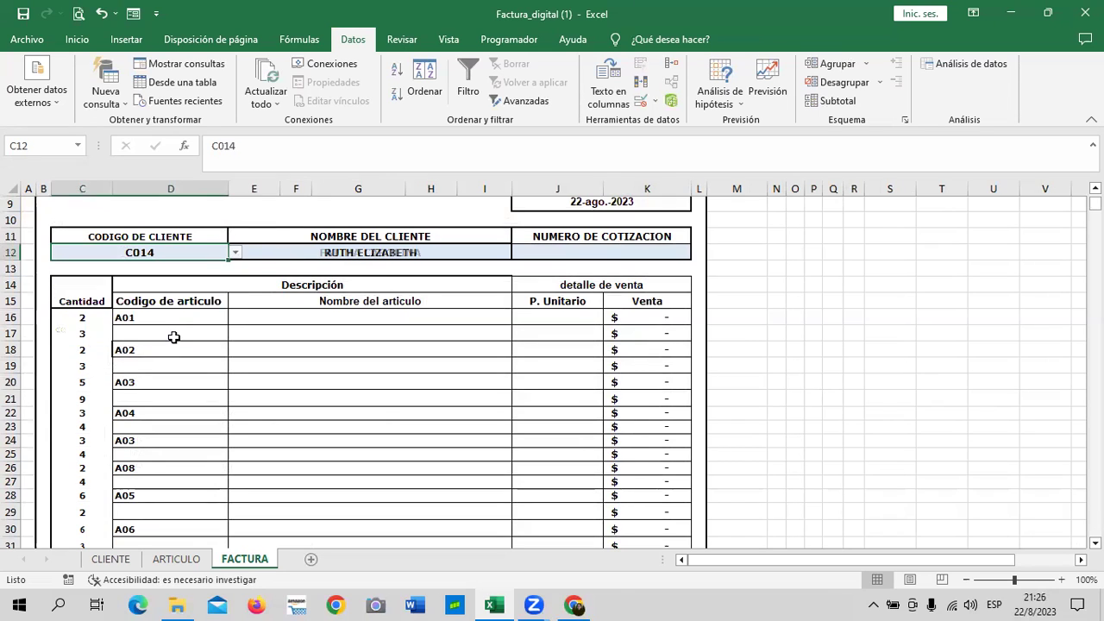
{"action": "left_click", "coordinate": [236, 252]}
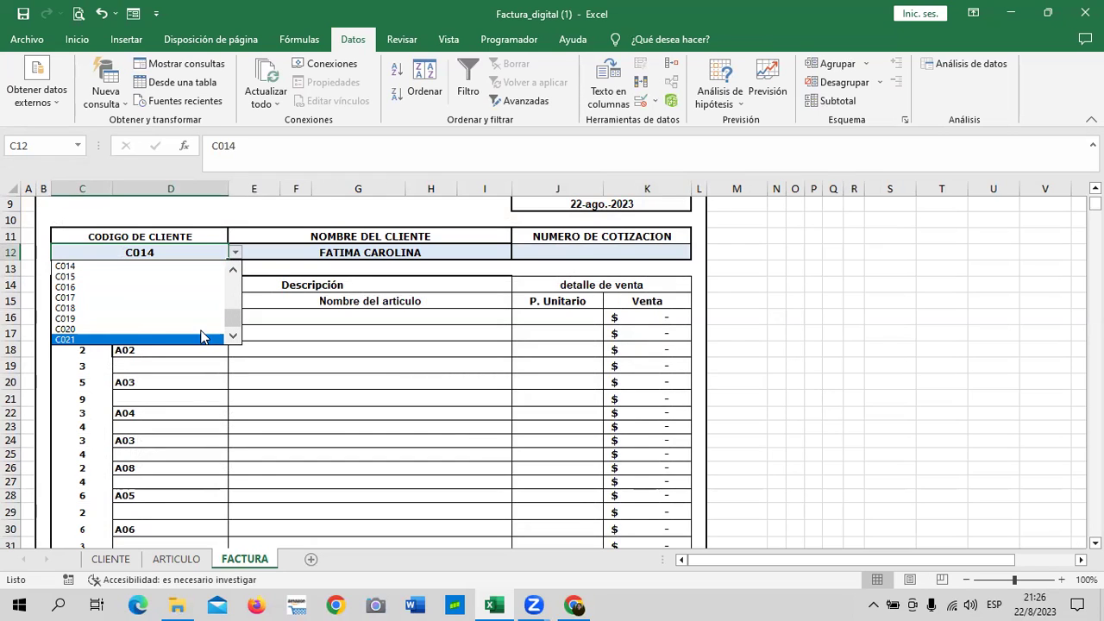
{"action": "left_click", "coordinate": [199, 328]}
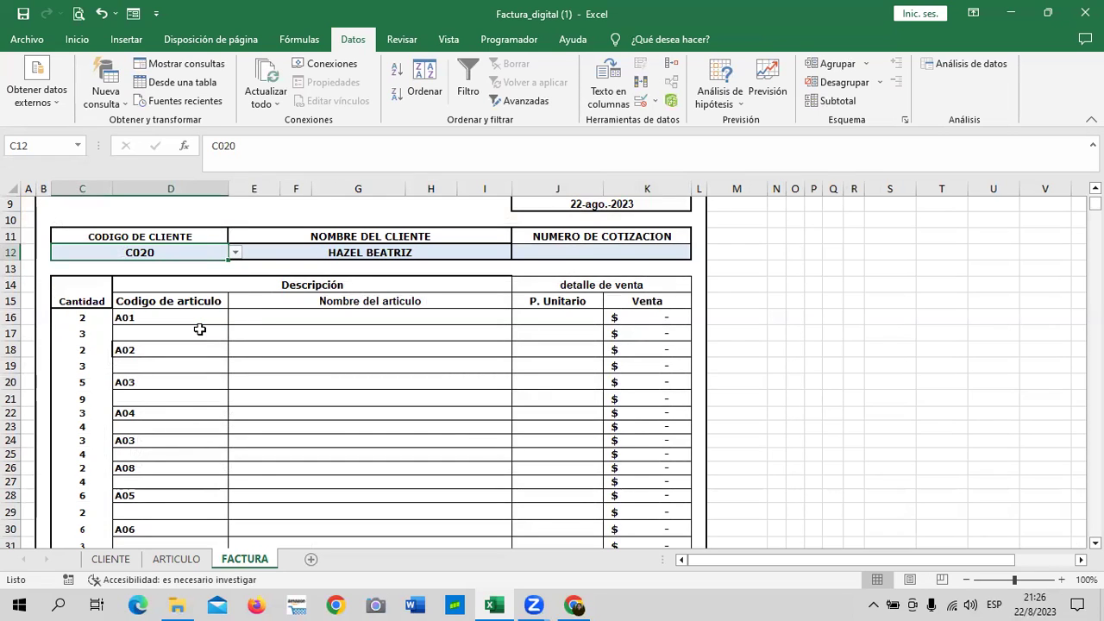
{"action": "left_click", "coordinate": [368, 251]}
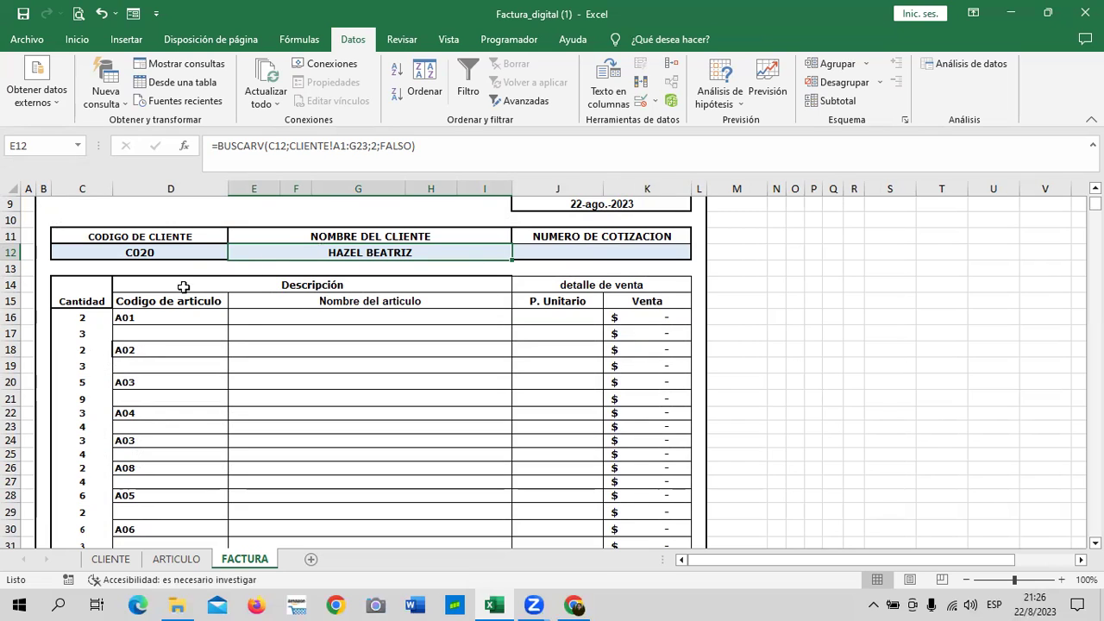
Settle the client code on C015 so E12 shows that client's first name.
{"action": "left_click", "coordinate": [194, 253]}
{"action": "left_click", "coordinate": [235, 252]}
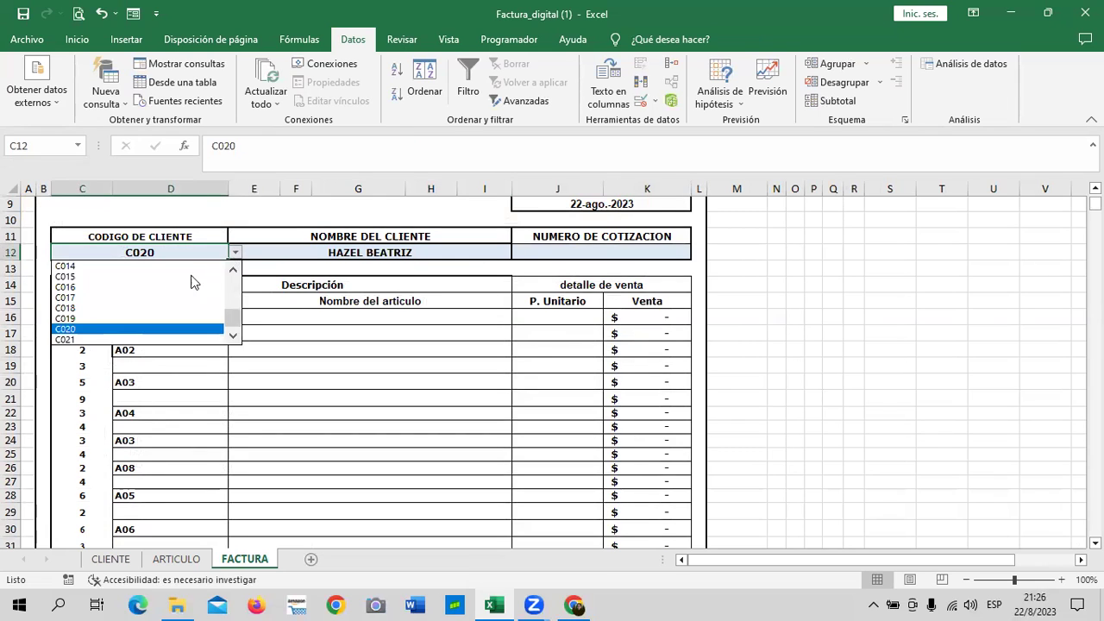
{"action": "left_click", "coordinate": [159, 327]}
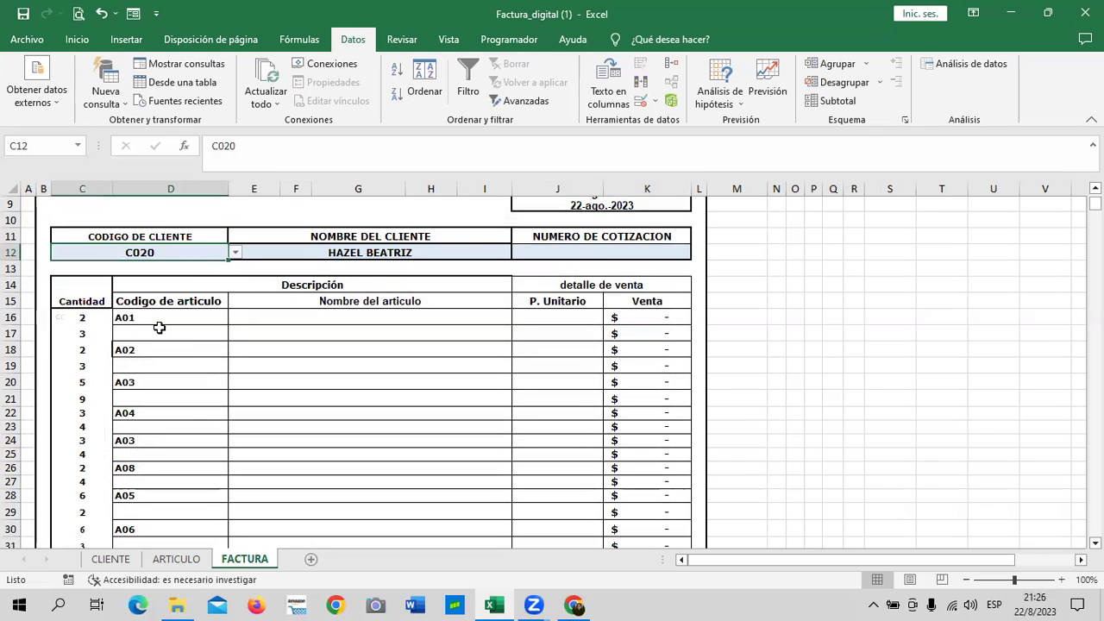
{"action": "left_click", "coordinate": [235, 253]}
{"action": "left_click", "coordinate": [154, 276]}
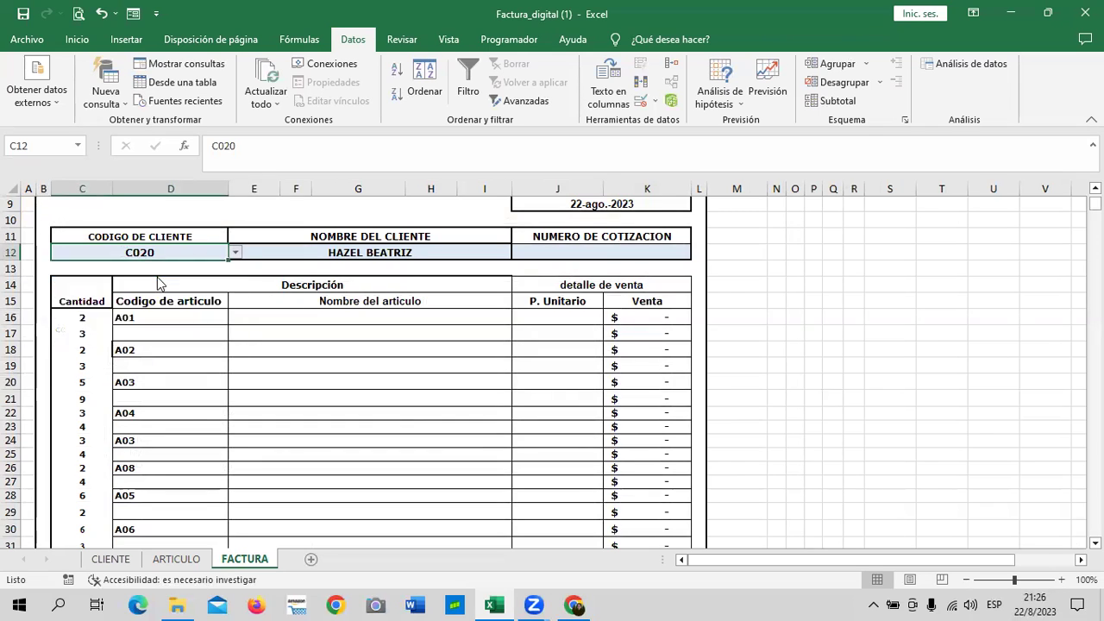
{"action": "left_click", "coordinate": [321, 252]}
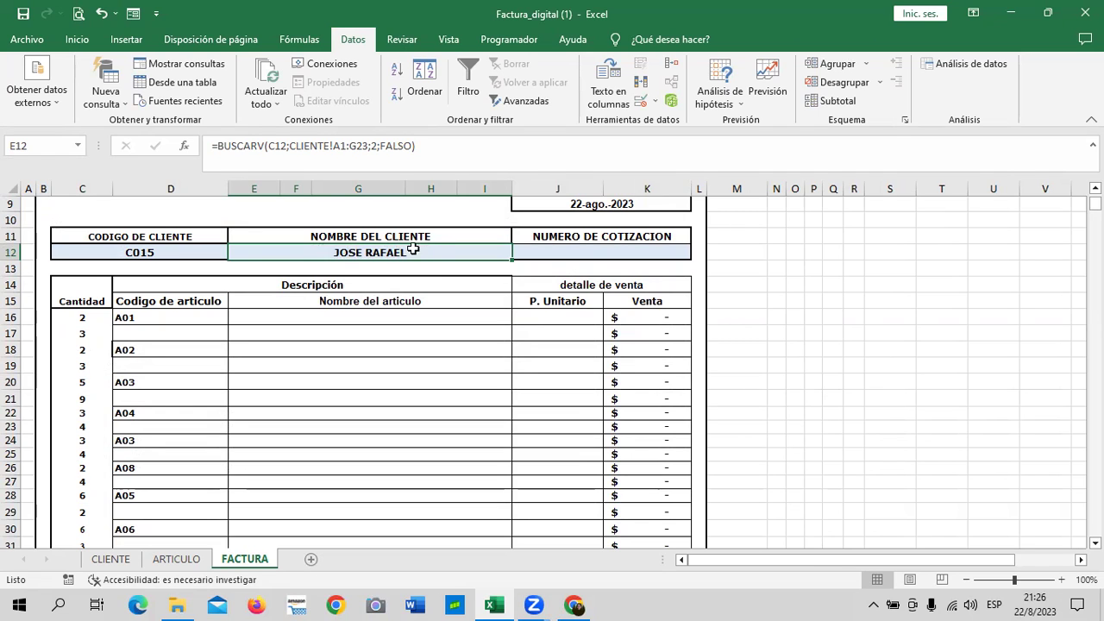
{"action": "scroll", "coordinate": [297, 371], "scroll_direction": "down", "scroll_amount": 2}
{"action": "scroll", "coordinate": [298, 370], "scroll_direction": "down", "scroll_amount": 3}
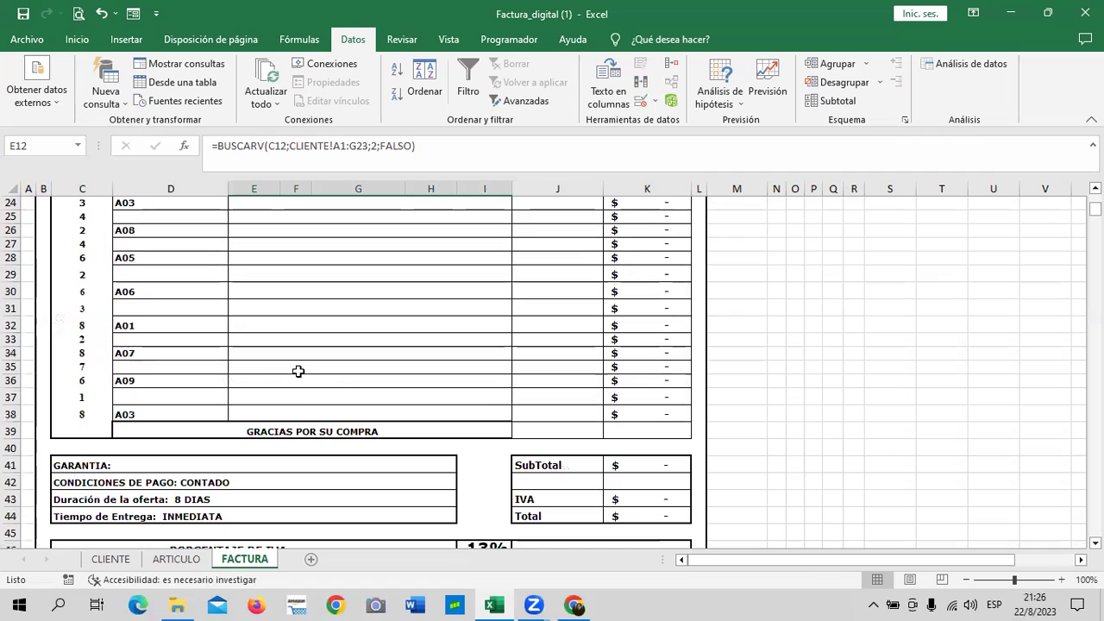
{"action": "scroll", "coordinate": [304, 378], "scroll_direction": "up", "scroll_amount": 4}
{"action": "scroll", "coordinate": [306, 383], "scroll_direction": "up", "scroll_amount": 3}
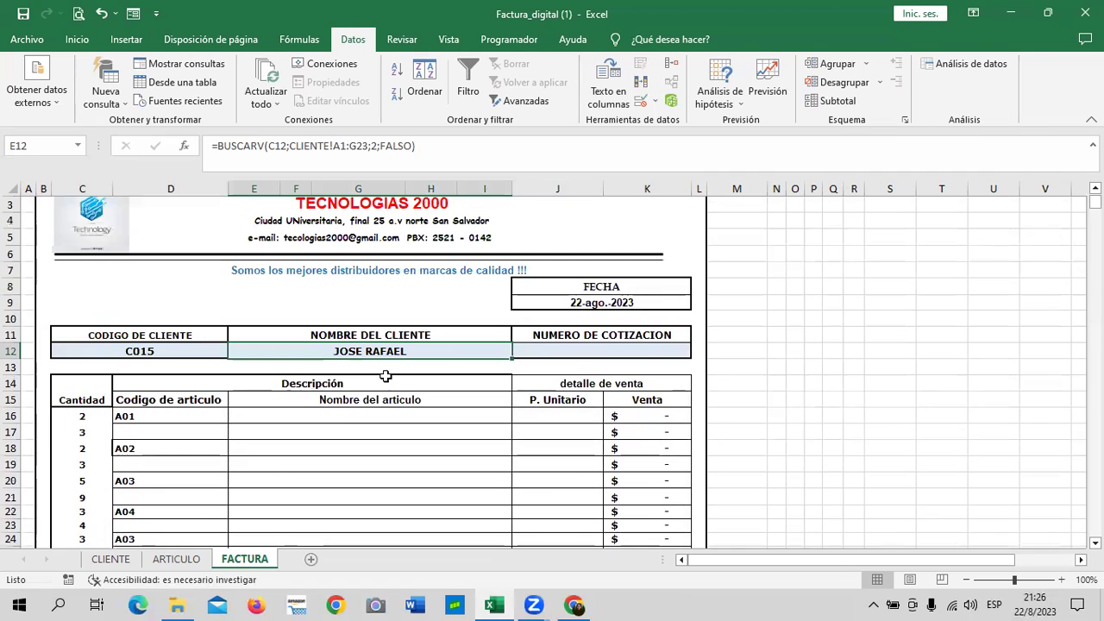
{"action": "scroll", "coordinate": [371, 388], "scroll_direction": "down", "scroll_amount": 1}
{"action": "left_click", "coordinate": [328, 367]}
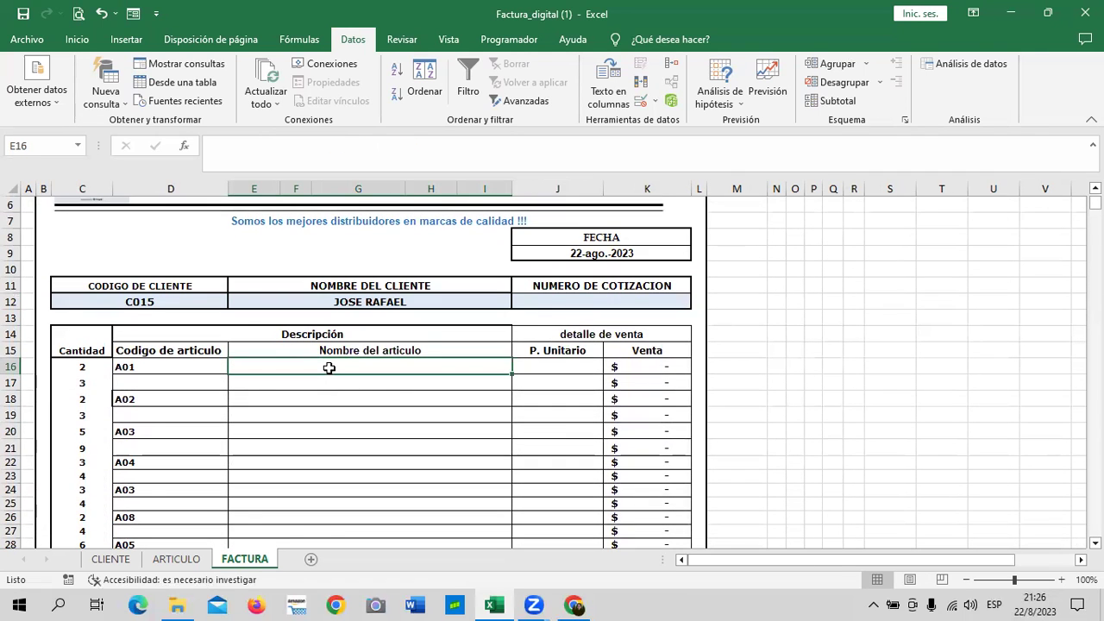
Start a BUSCARV formula in E16 with D16 as the lookup value.
{"action": "type", "text": "="}
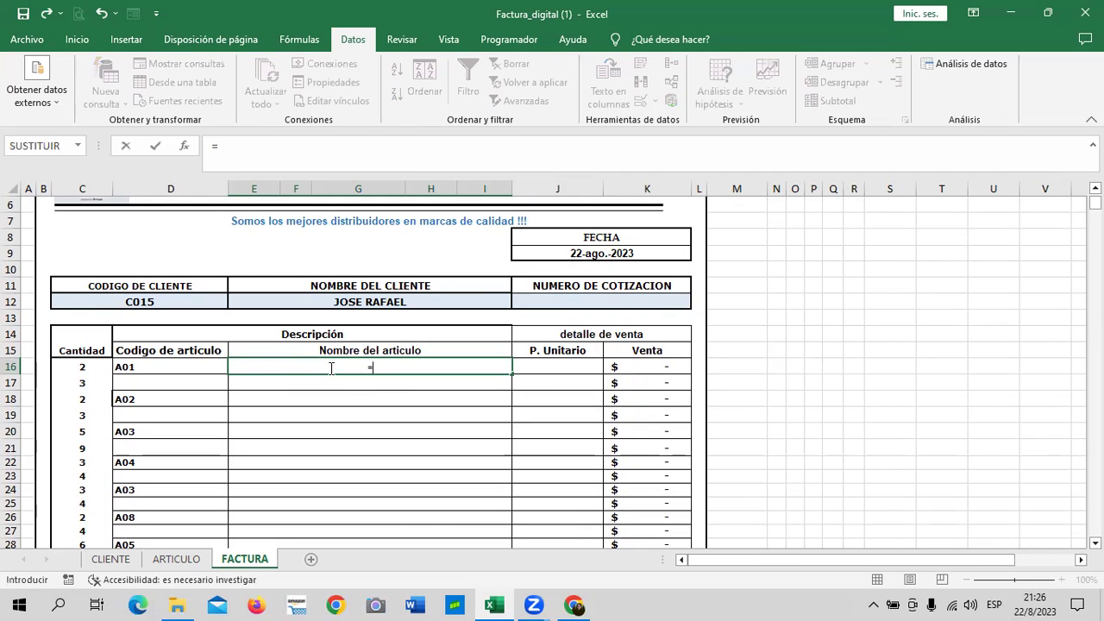
{"action": "type", "text": "BUSC"}
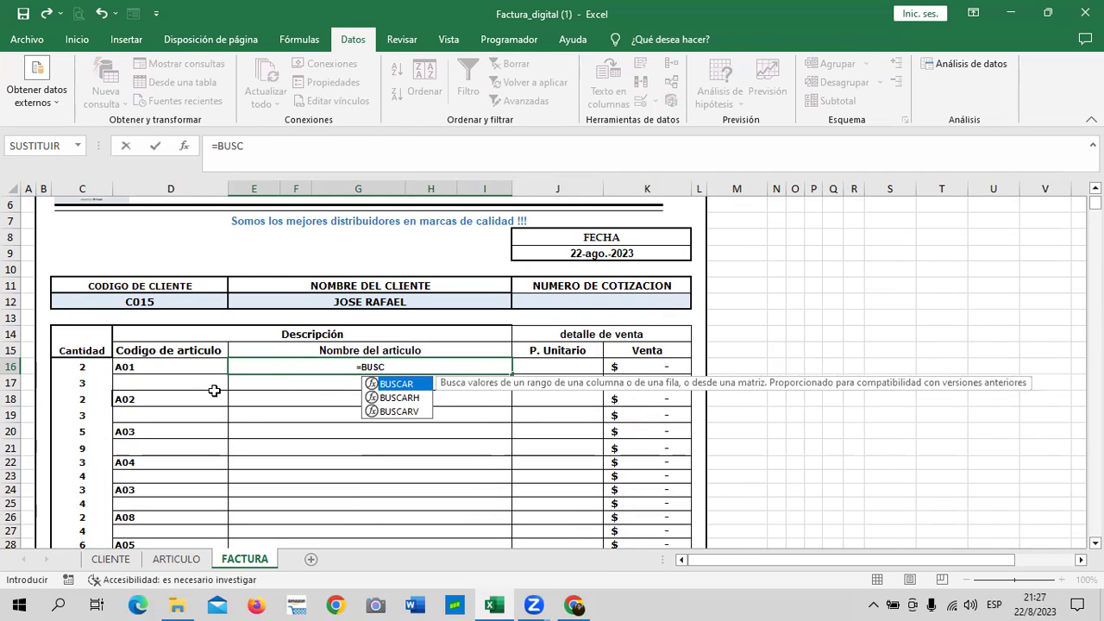
{"action": "double_click", "coordinate": [385, 412]}
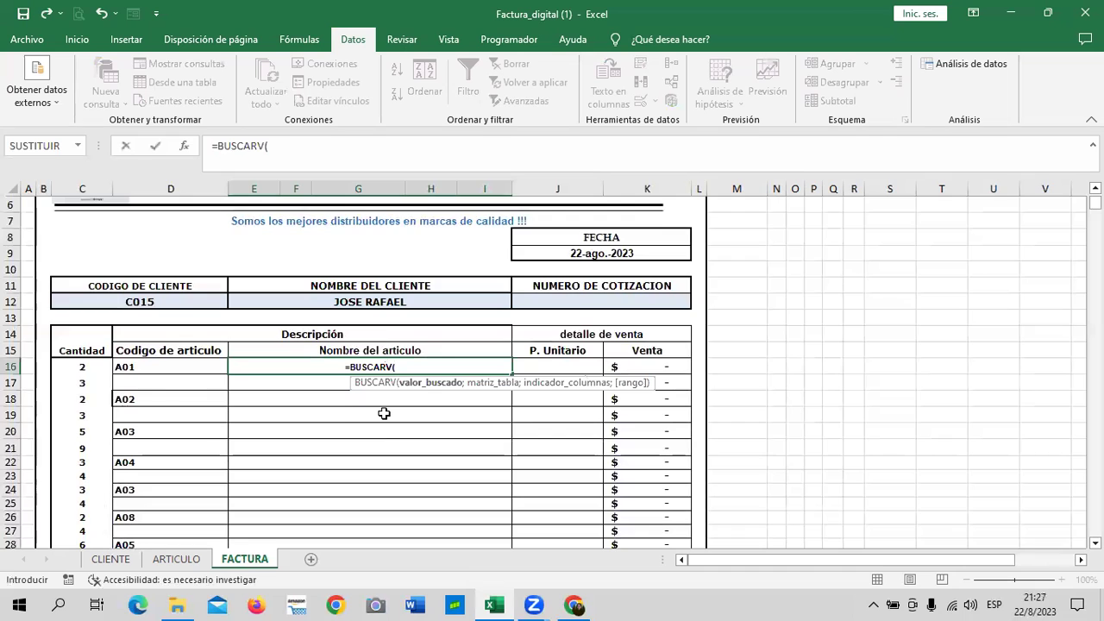
{"action": "left_click", "coordinate": [160, 366]}
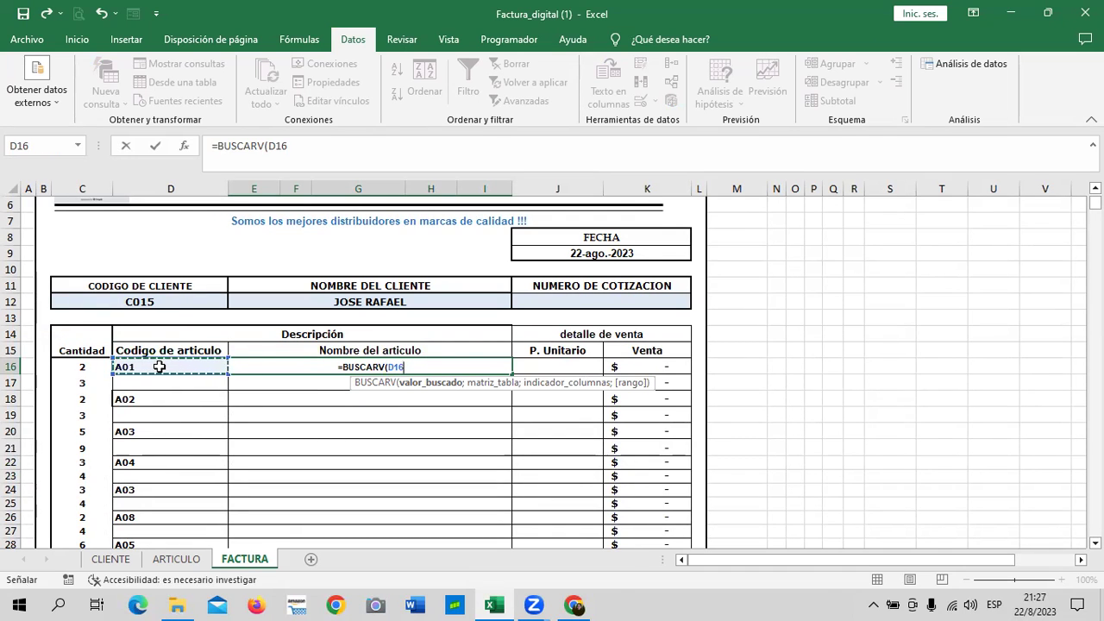
{"action": "type", "text": ";"}
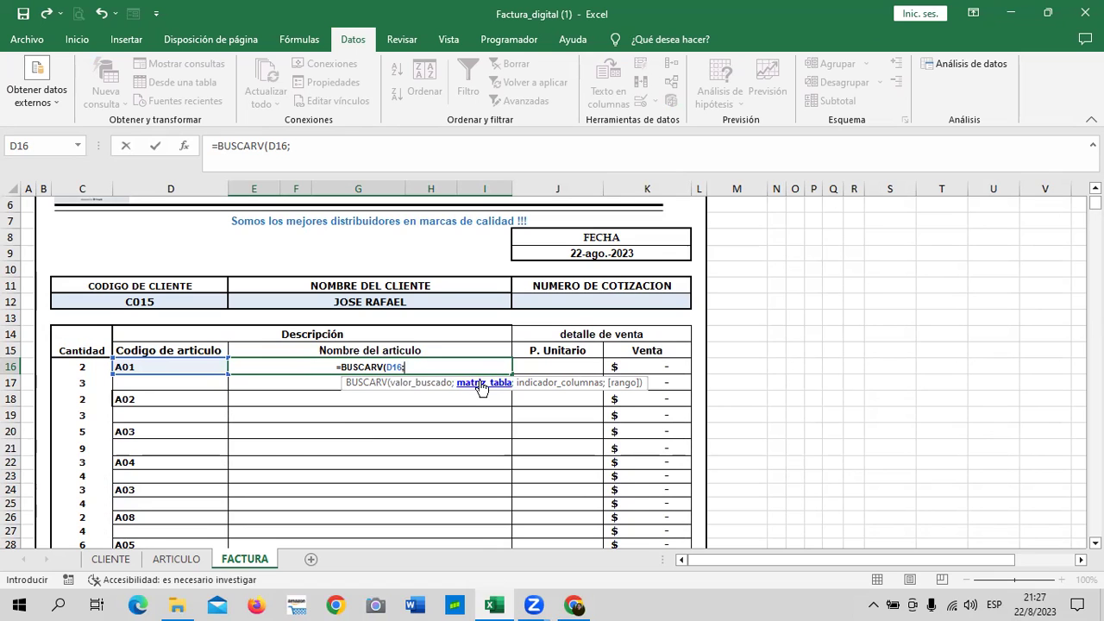
Complete it with ARTICULO!A1:E11, column 2 and FALSO so E16 shows Computadora.
{"action": "left_click", "coordinate": [183, 560]}
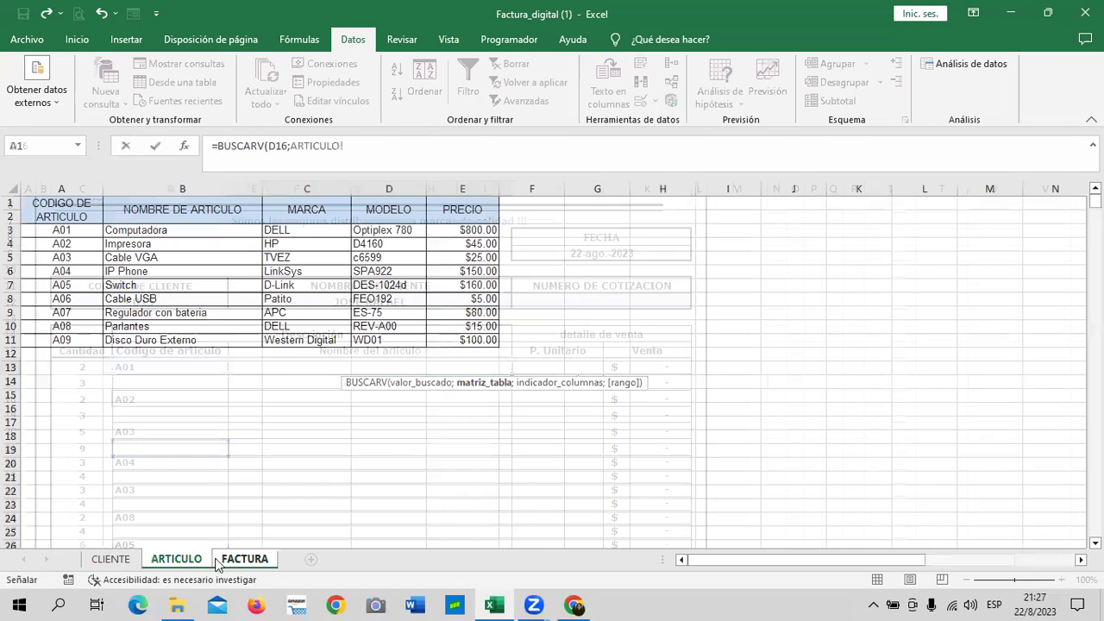
{"action": "mouse_move", "coordinate": [86, 206]}
{"action": "left_mouse_down"}
{"action": "mouse_move", "coordinate": [359, 233]}
{"action": "mouse_move", "coordinate": [466, 340]}
{"action": "left_mouse_up"}
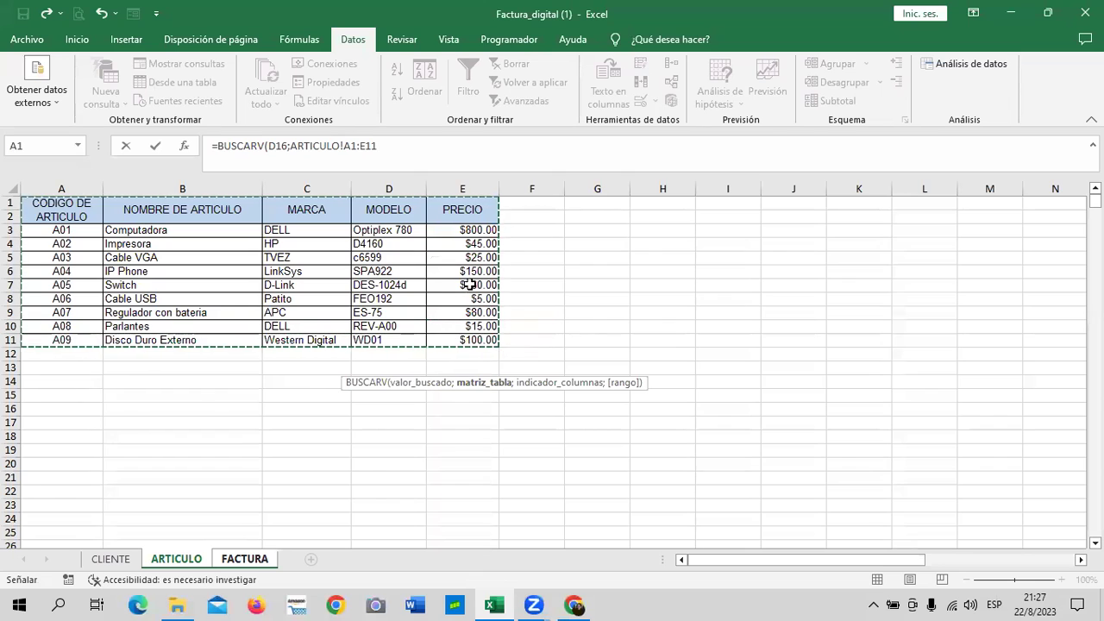
{"action": "left_click", "coordinate": [456, 148]}
{"action": "type", "text": ";"}
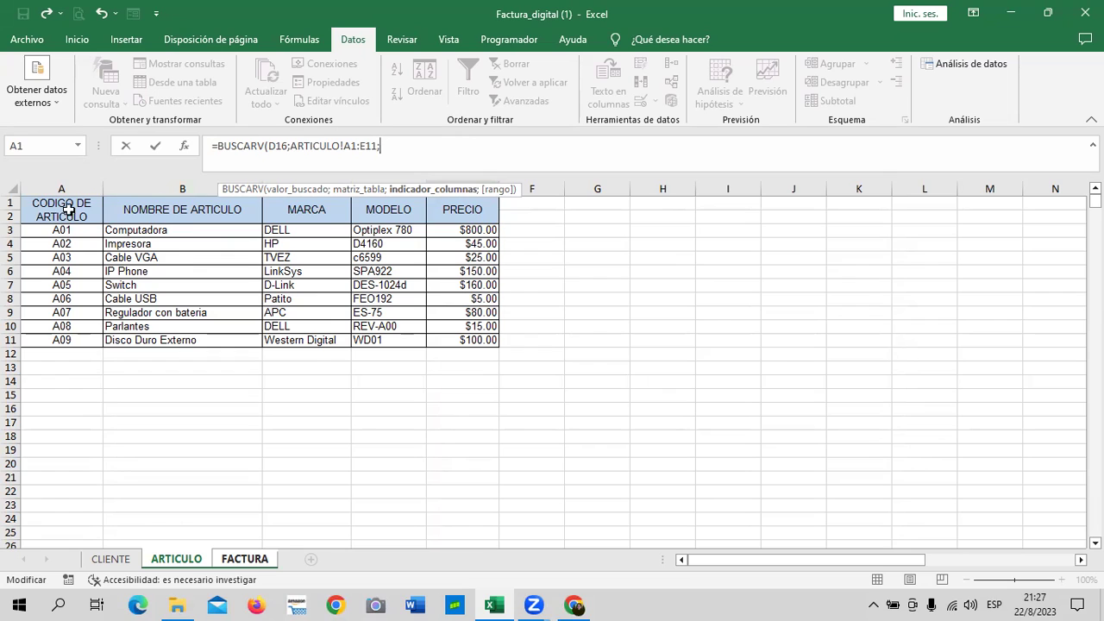
{"action": "type", "text": "2"}
{"action": "type", "text": ";"}
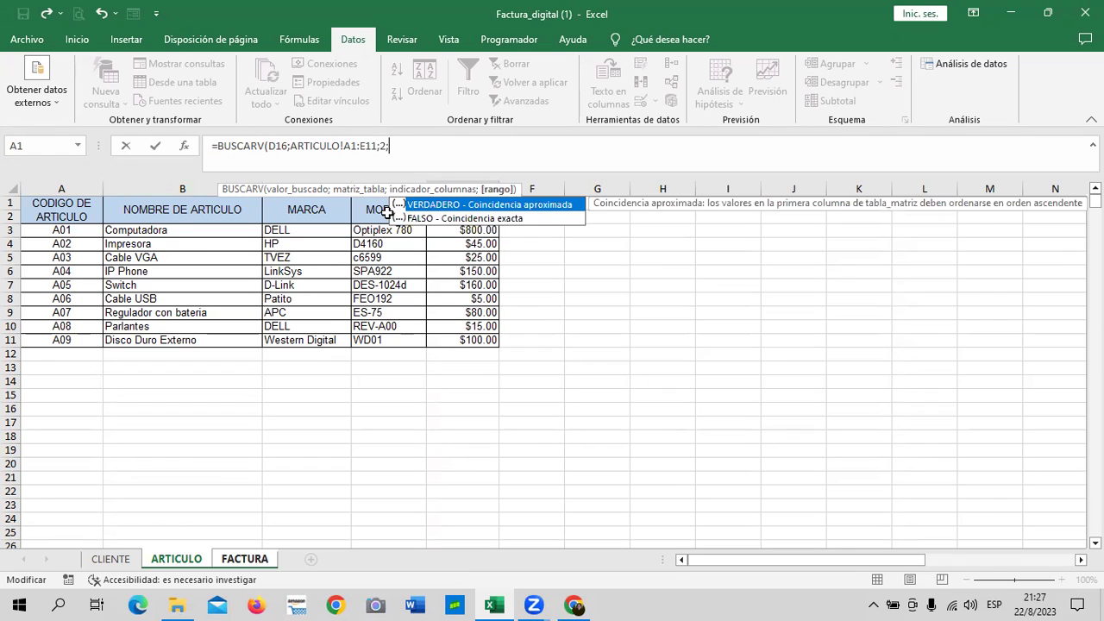
{"action": "left_click", "coordinate": [458, 223]}
{"action": "double_click", "coordinate": [457, 219]}
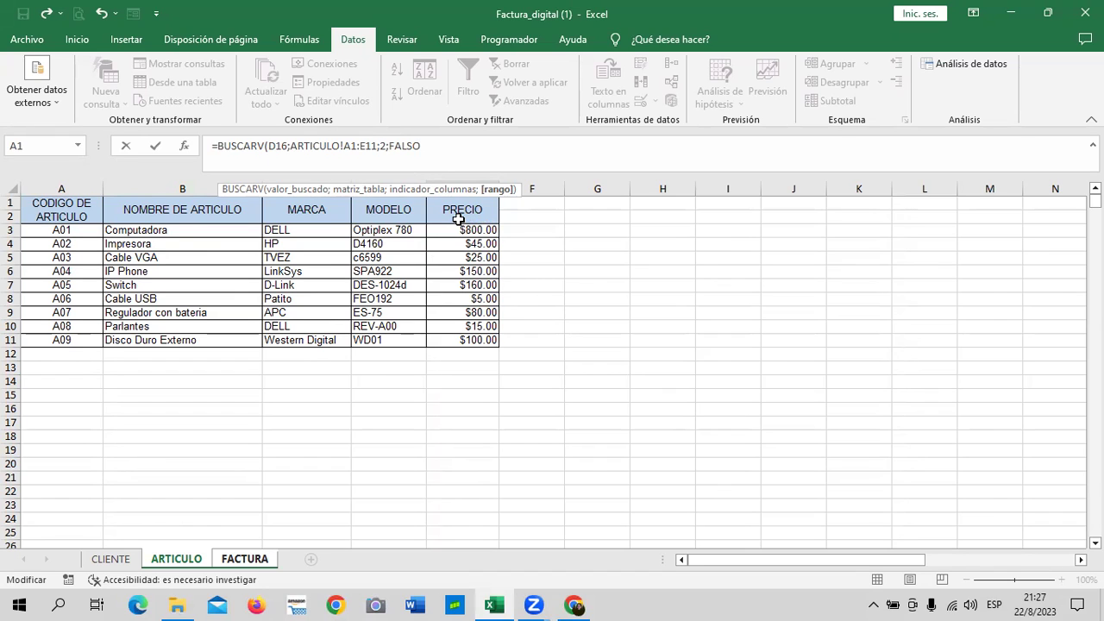
{"action": "type", "text": ")"}
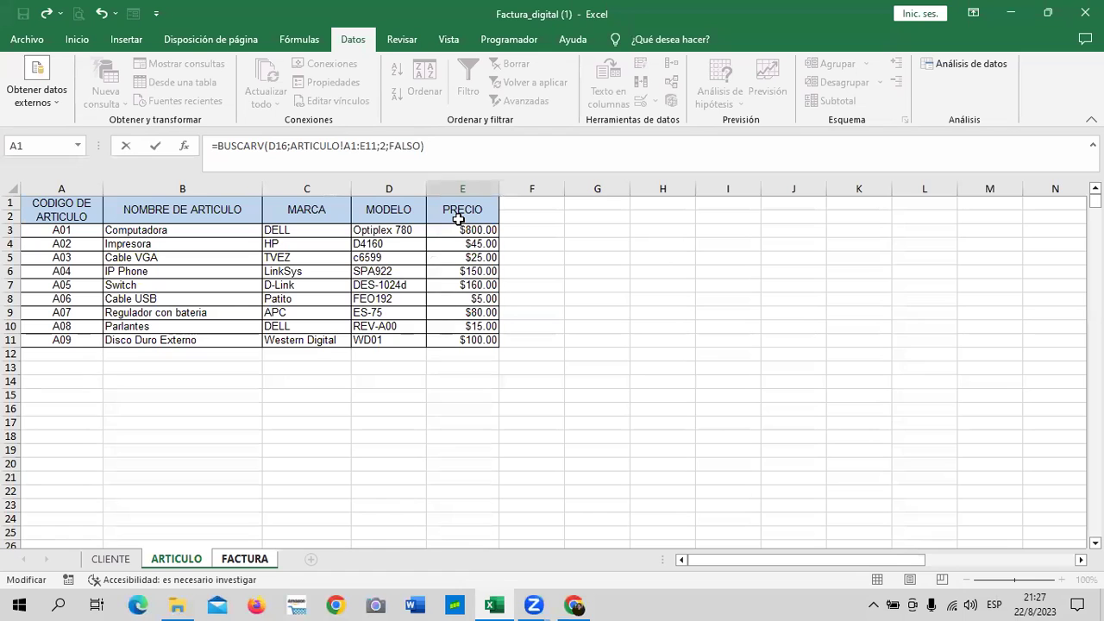
{"action": "key", "text": "Return"}
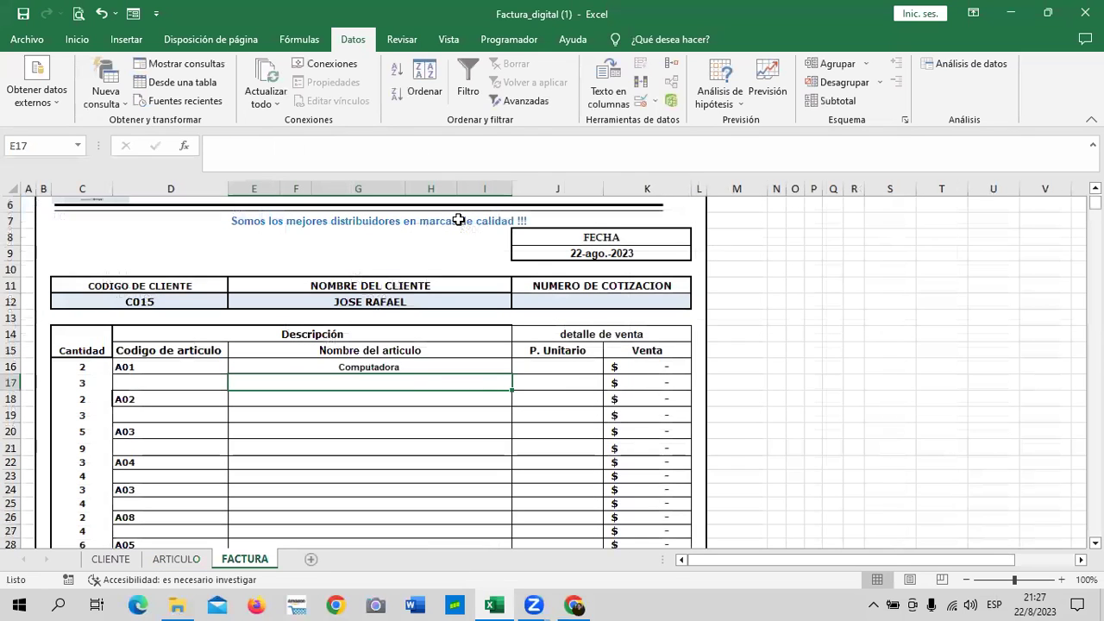
{"action": "mouse_move", "coordinate": [408, 367]}
{"action": "left_mouse_down"}
{"action": "mouse_move", "coordinate": [420, 603]}
{"action": "mouse_move", "coordinate": [432, 509]}
{"action": "left_mouse_up"}
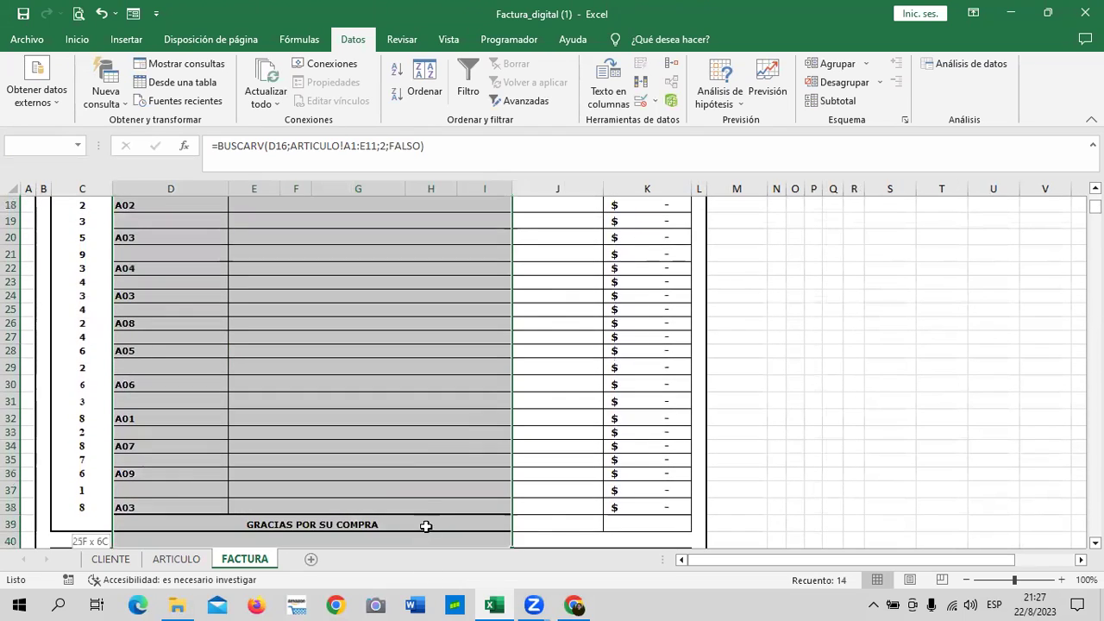
{"action": "left_click", "coordinate": [77, 39]}
{"action": "left_click", "coordinate": [231, 73]}
{"action": "left_click", "coordinate": [231, 72]}
{"action": "left_click", "coordinate": [366, 429]}
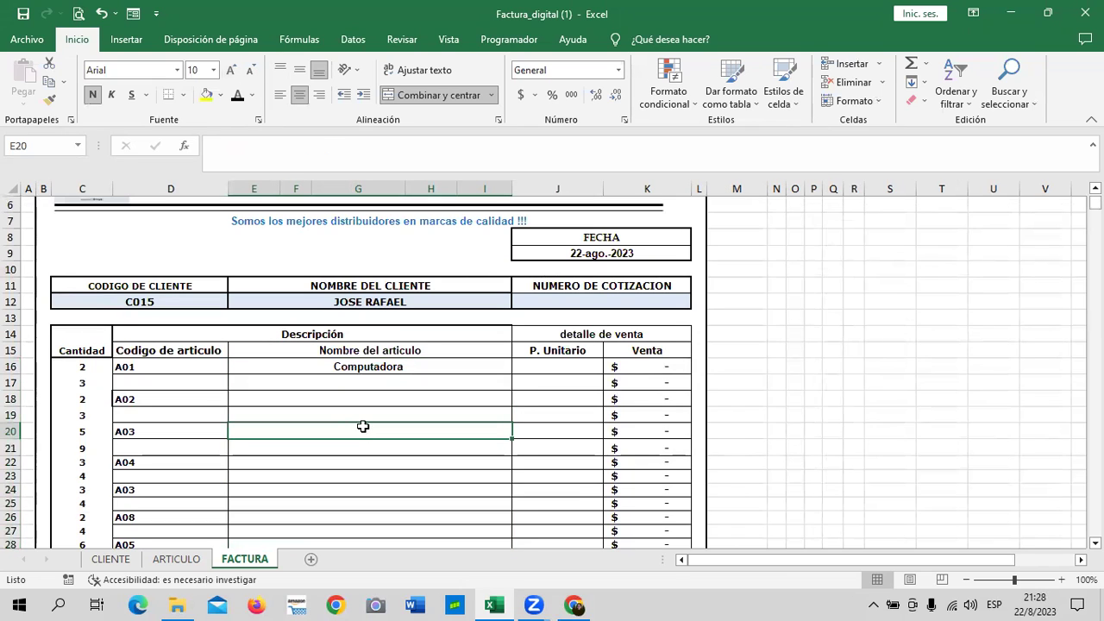
{"action": "scroll", "coordinate": [366, 422], "scroll_direction": "down", "scroll_amount": 2}
Enter =BUSCARV(D18;ARTICULO!A1:E11;2;FALSO) in E18 for the row 18 article name.
{"action": "left_click", "coordinate": [336, 302]}
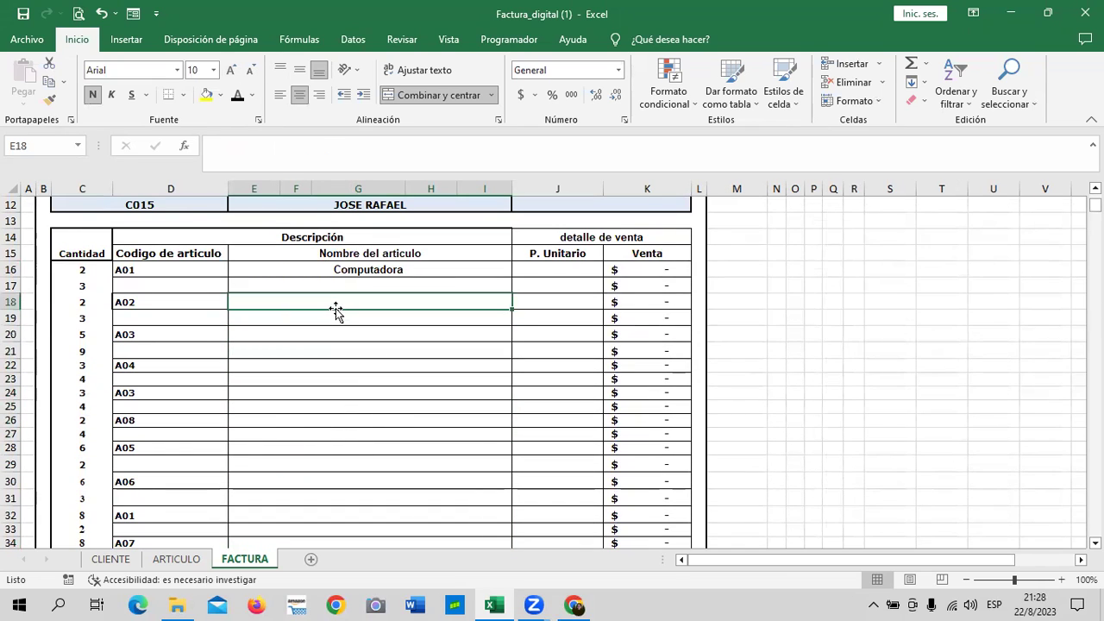
{"action": "type", "text": "="}
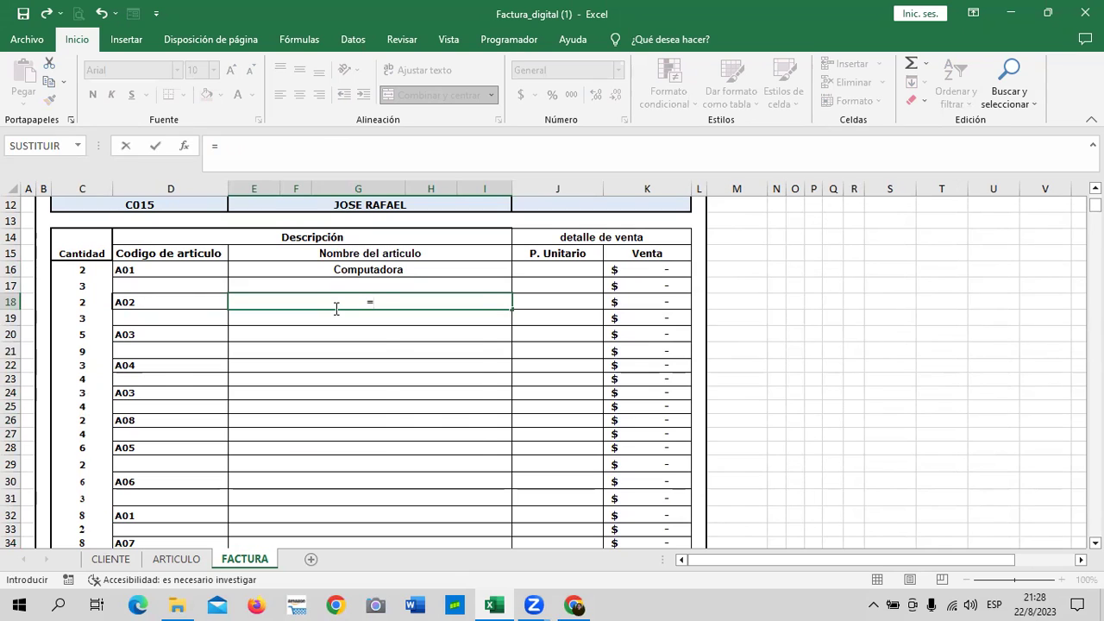
{"action": "type", "text": "BUSC"}
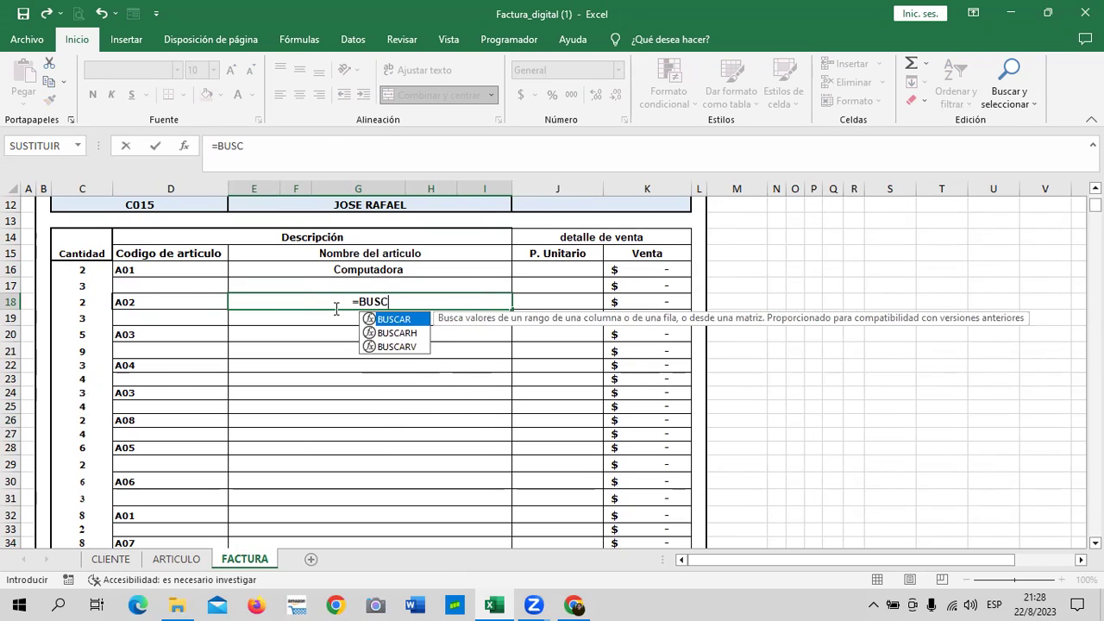
{"action": "double_click", "coordinate": [413, 346]}
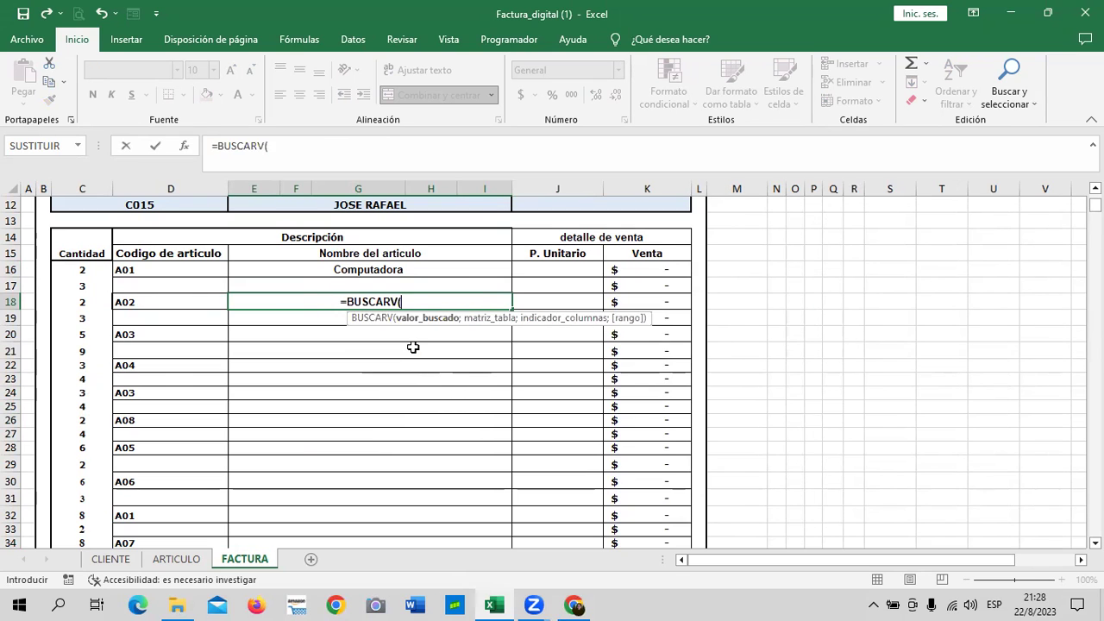
{"action": "left_click", "coordinate": [162, 301]}
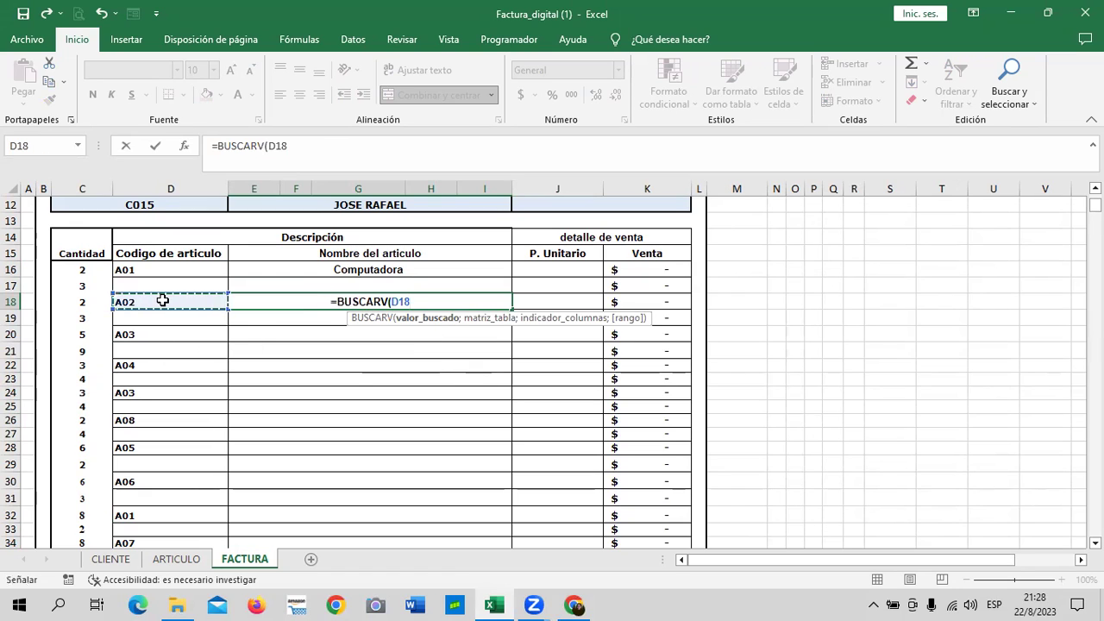
{"action": "type", "text": ";"}
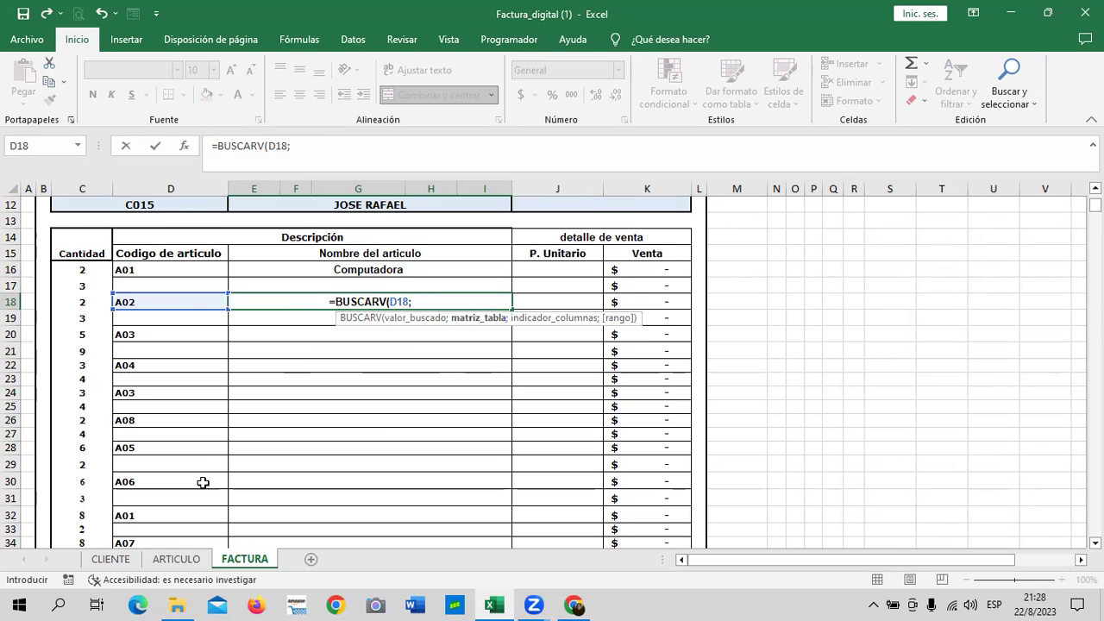
{"action": "left_click", "coordinate": [176, 558]}
{"action": "mouse_move", "coordinate": [72, 214]}
{"action": "left_mouse_down"}
{"action": "mouse_move", "coordinate": [231, 239]}
{"action": "mouse_move", "coordinate": [471, 336]}
{"action": "left_mouse_up"}
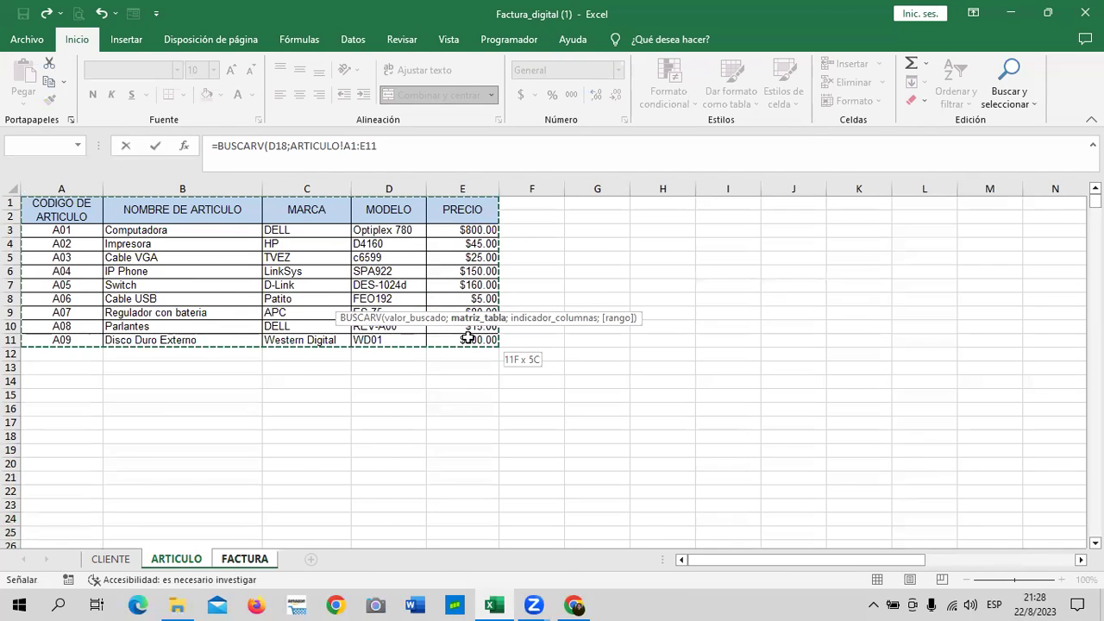
{"action": "left_click", "coordinate": [402, 146]}
{"action": "type", "text": ";2"}
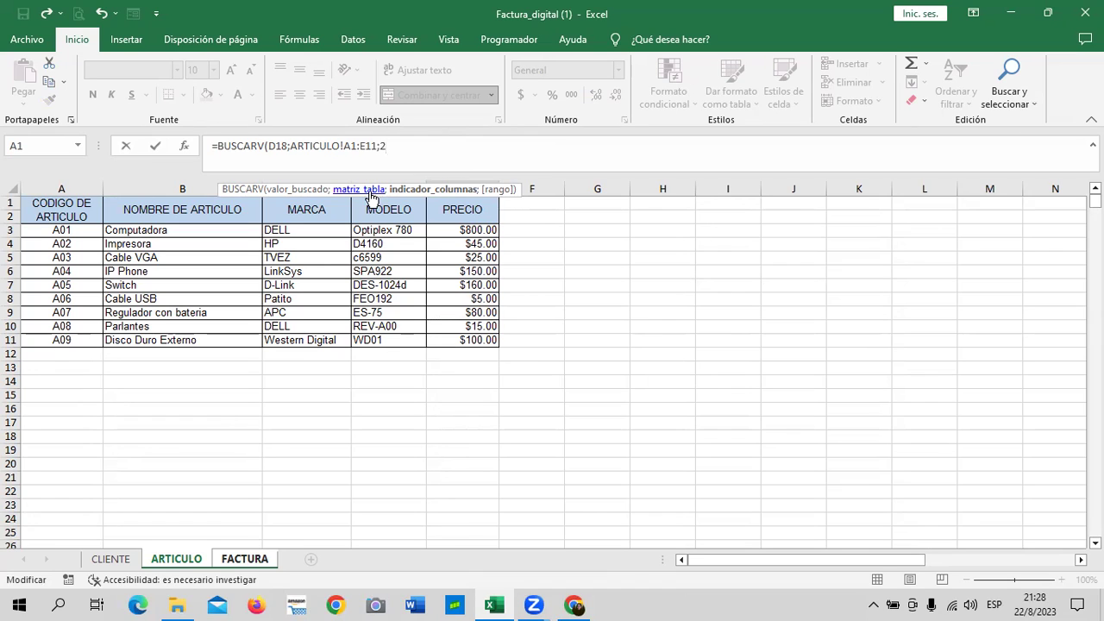
{"action": "type", "text": ";"}
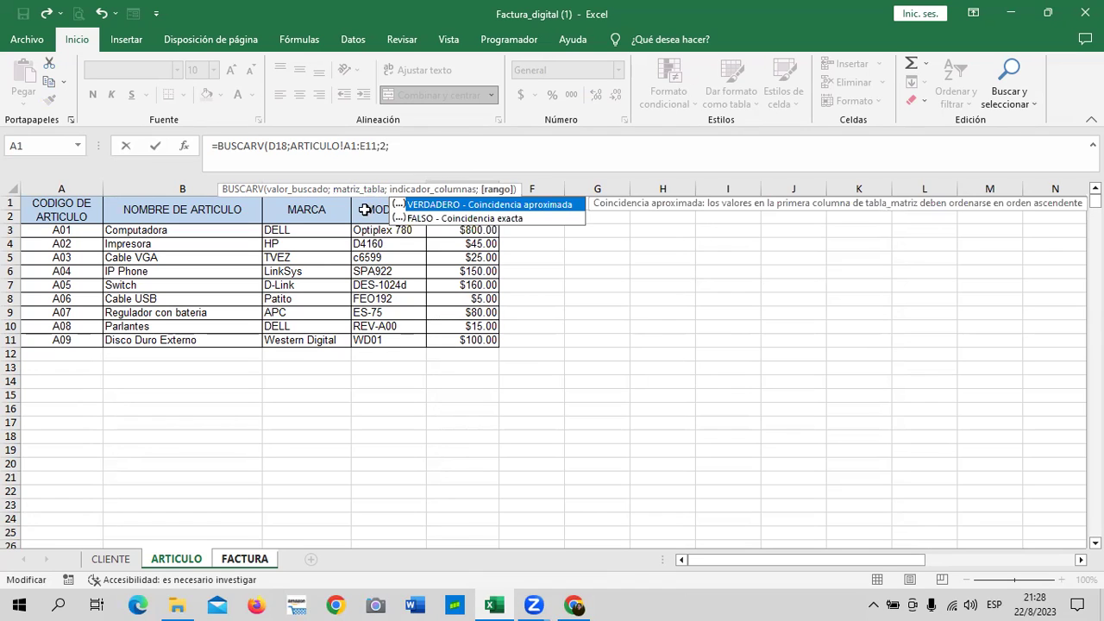
{"action": "double_click", "coordinate": [427, 219]}
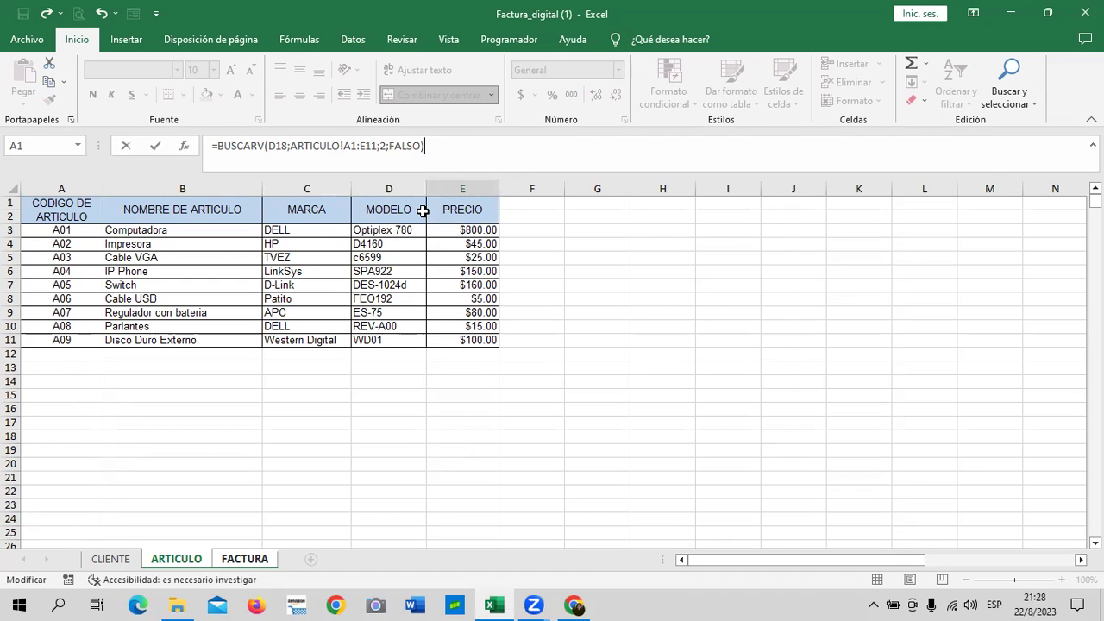
{"action": "key", "text": "Return"}
Check the row 16 and 18 lookup formulas and change D16's code to A07.
{"action": "left_click", "coordinate": [388, 269]}
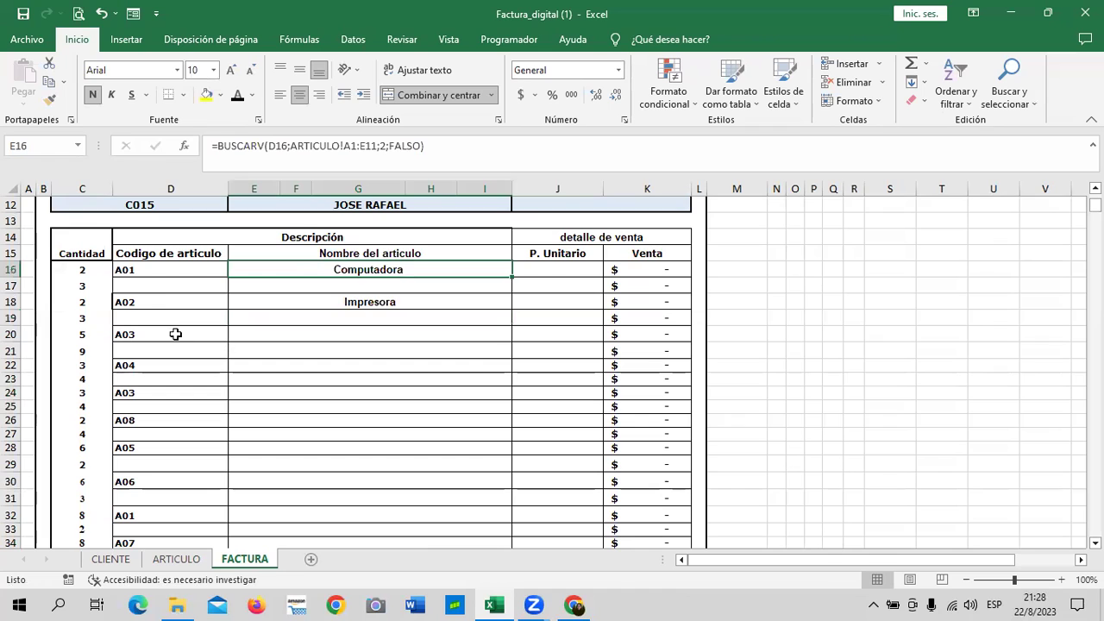
{"action": "left_click", "coordinate": [158, 302]}
{"action": "left_click", "coordinate": [315, 298]}
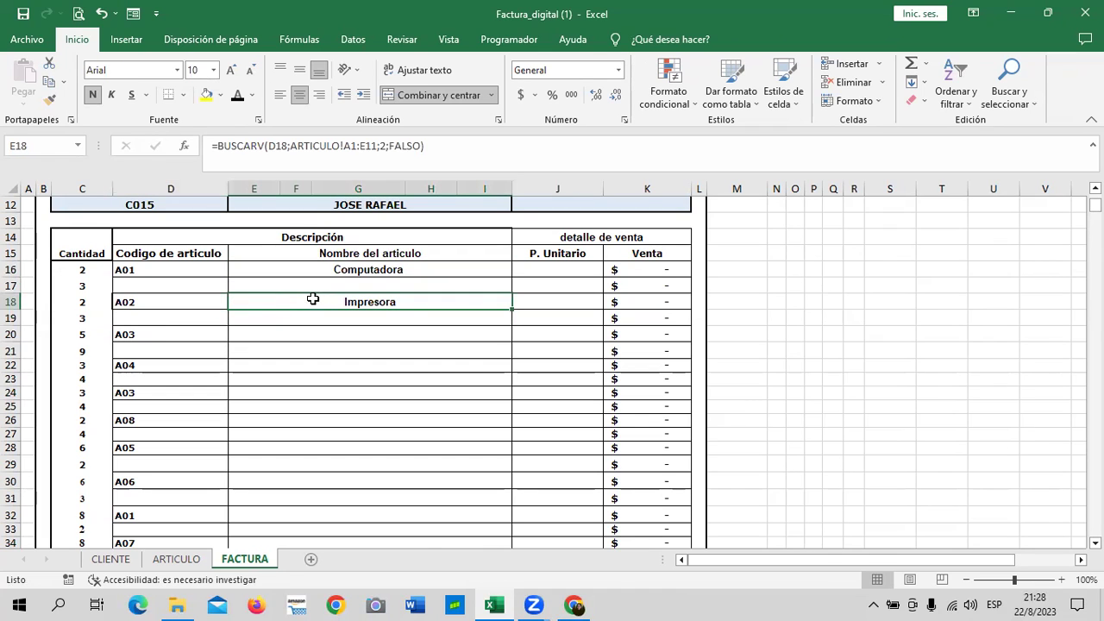
{"action": "left_click", "coordinate": [203, 274]}
{"action": "left_click", "coordinate": [232, 270]}
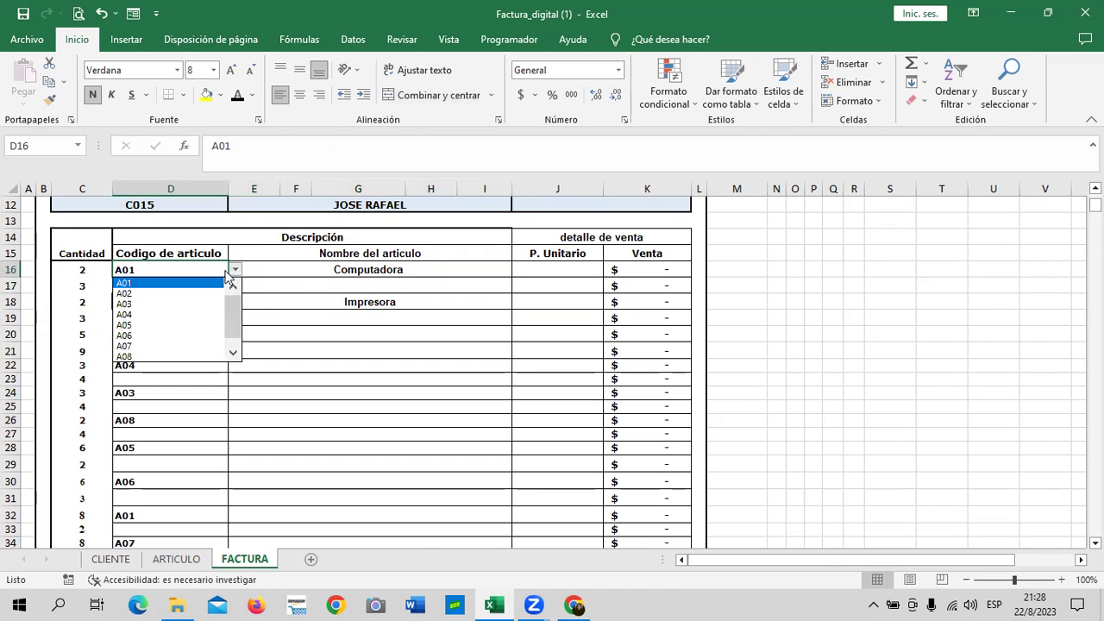
{"action": "left_click", "coordinate": [173, 347]}
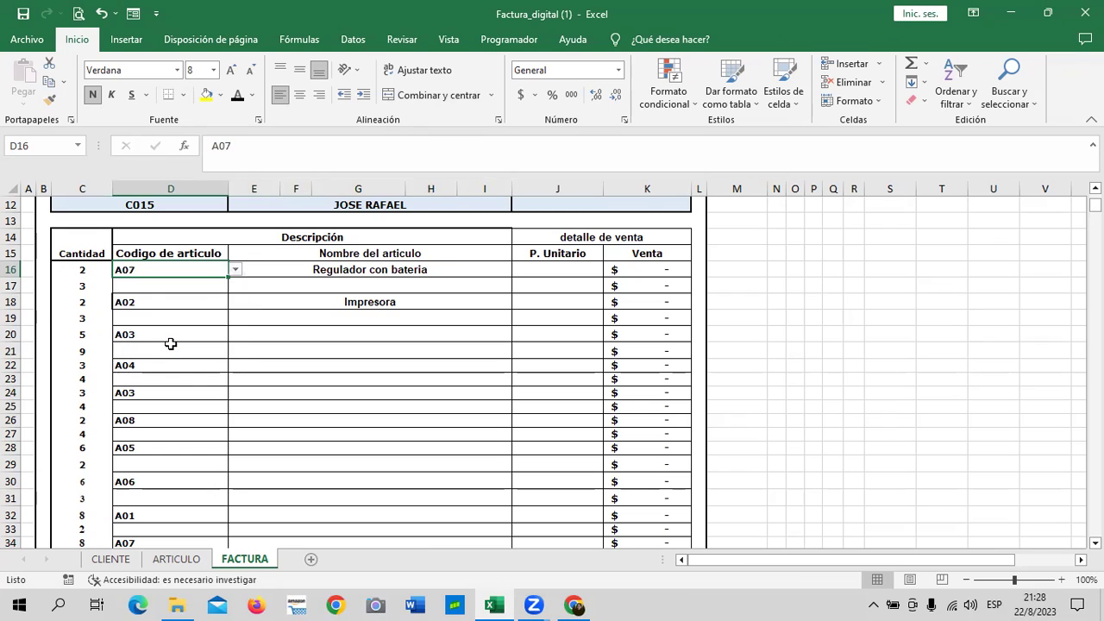
Cycle D18's code through A05 and A02, leaving it on A08 (Parlantes).
{"action": "left_click", "coordinate": [177, 304]}
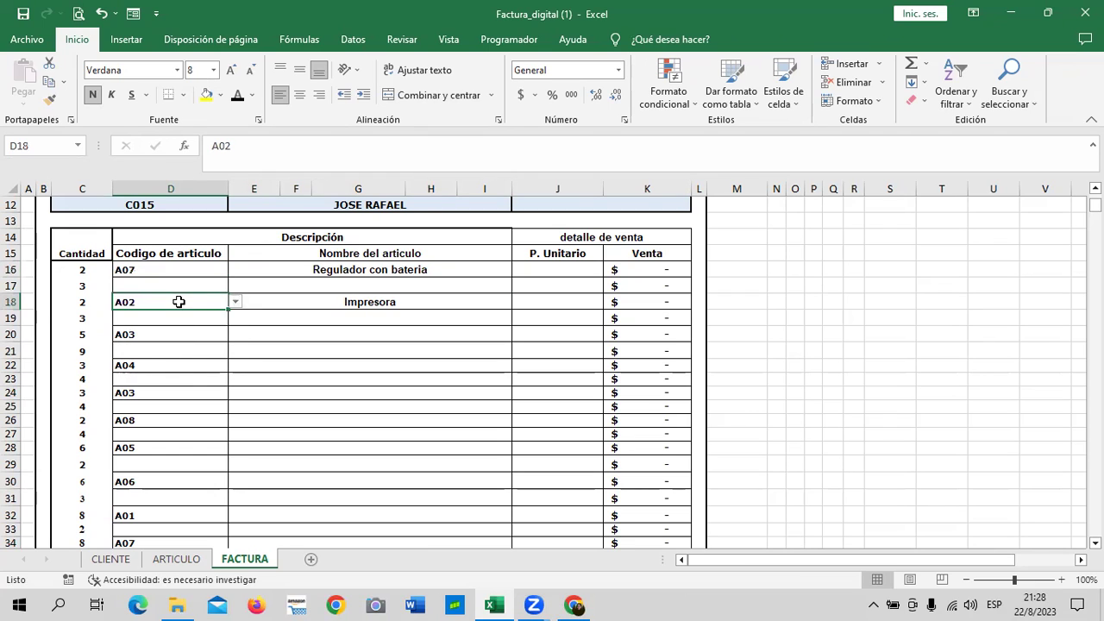
{"action": "left_click", "coordinate": [236, 303]}
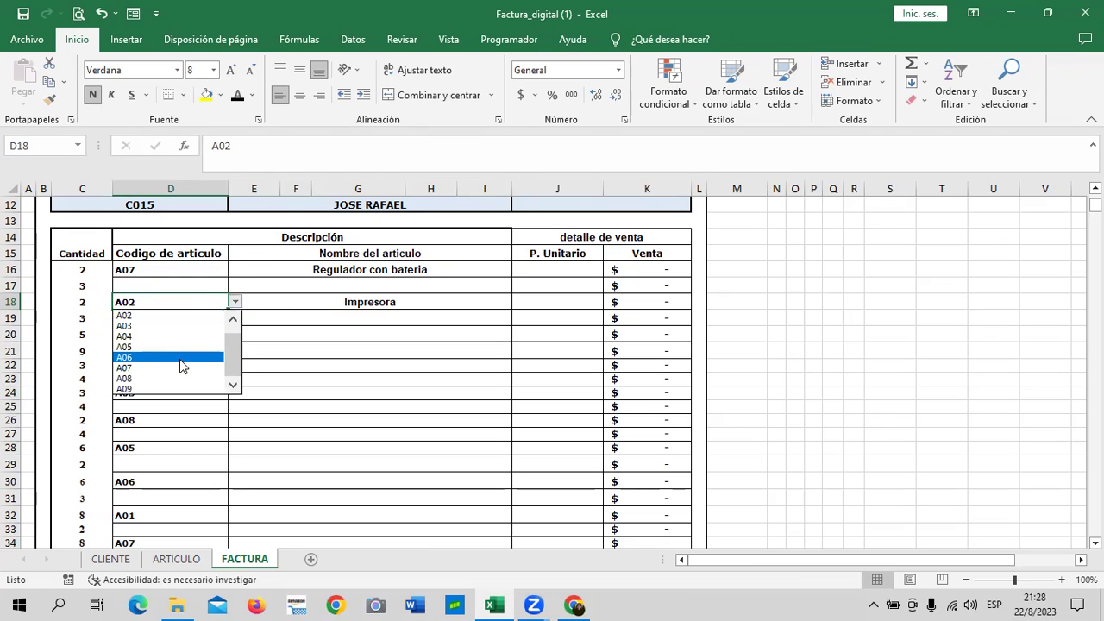
{"action": "left_click", "coordinate": [177, 345]}
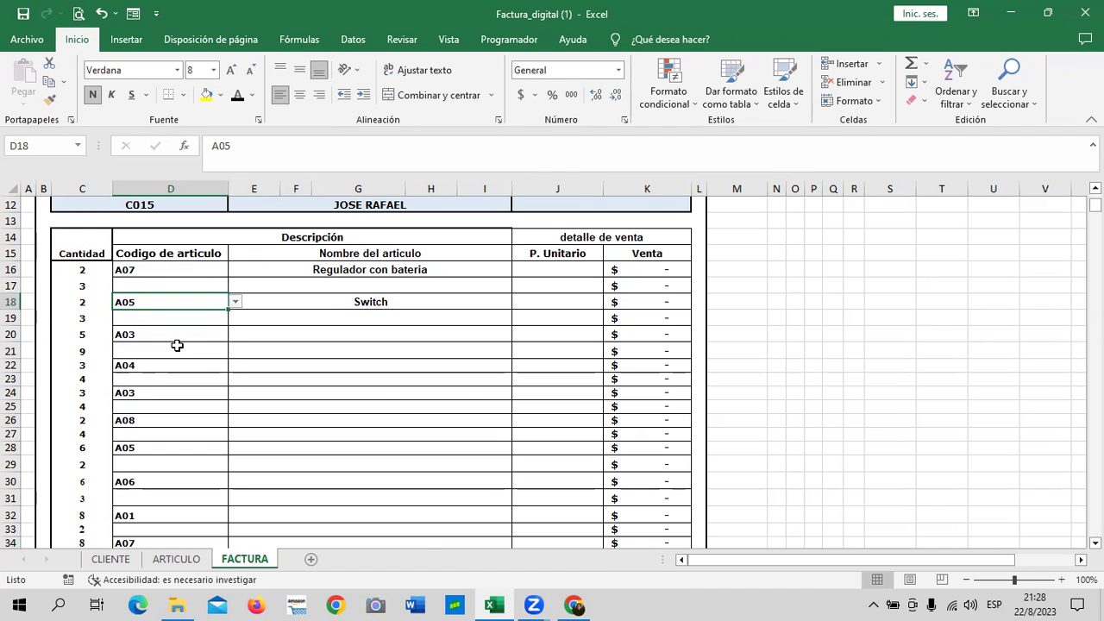
{"action": "left_click", "coordinate": [236, 302]}
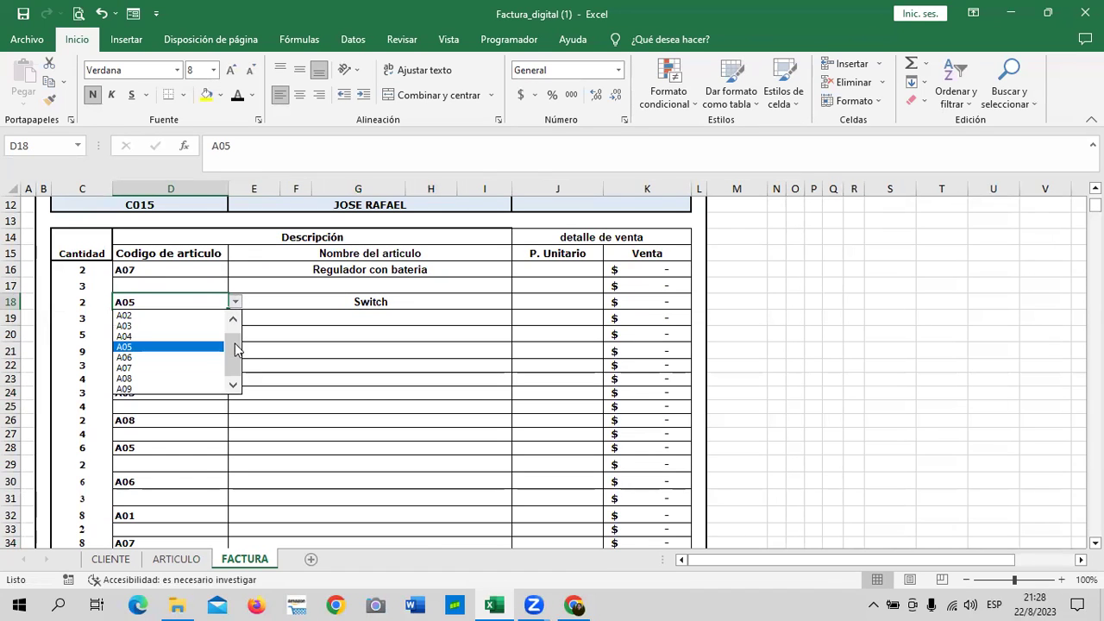
{"action": "left_click", "coordinate": [177, 317]}
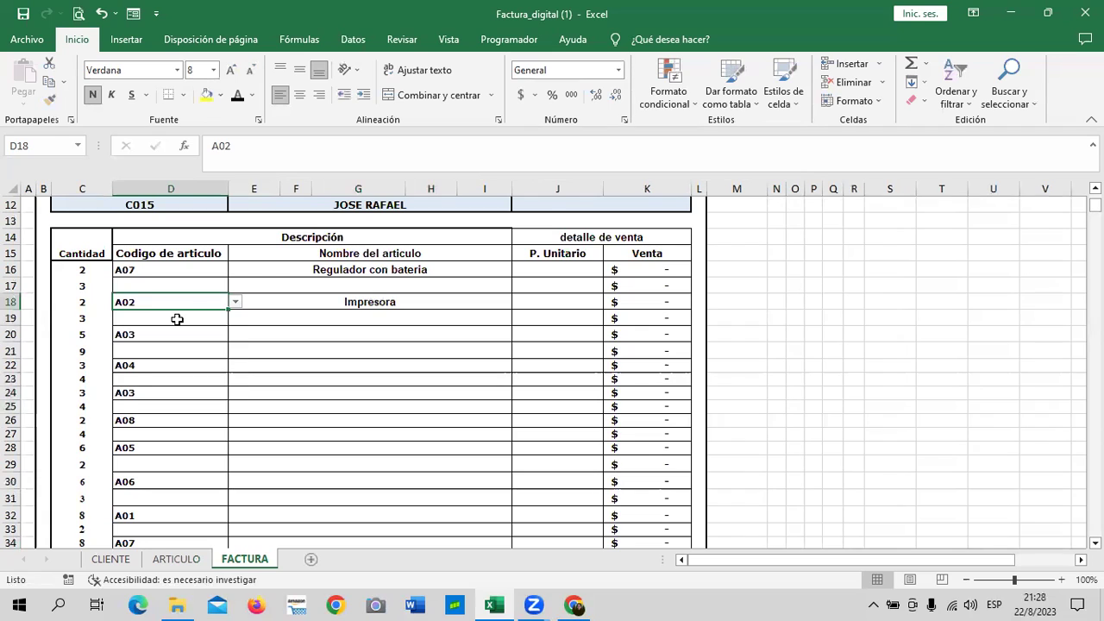
{"action": "left_click", "coordinate": [234, 302]}
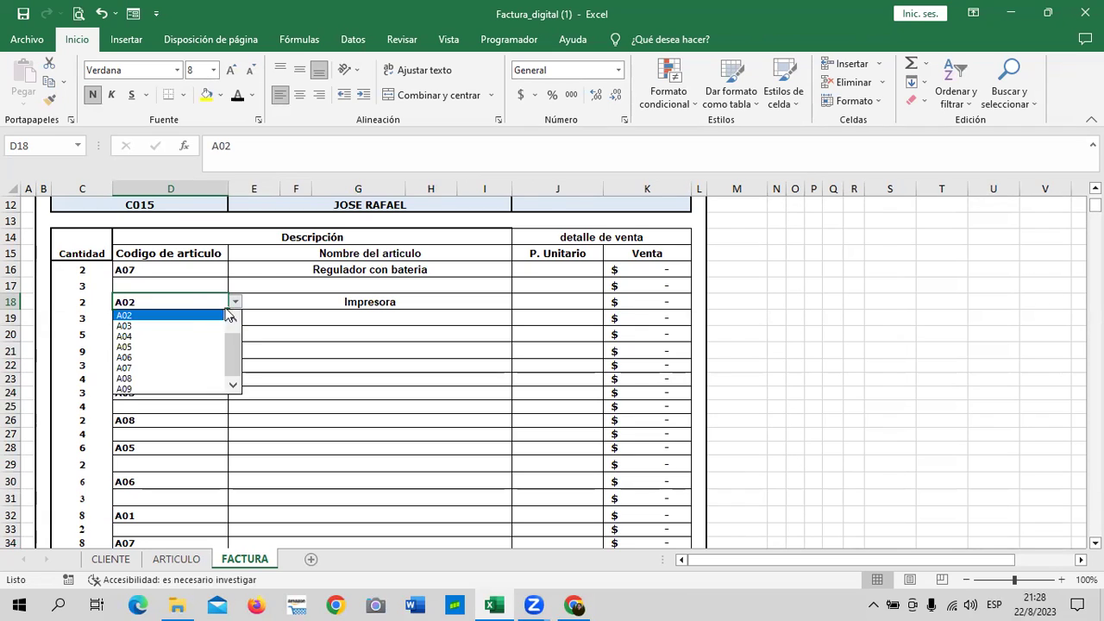
{"action": "left_click", "coordinate": [164, 379]}
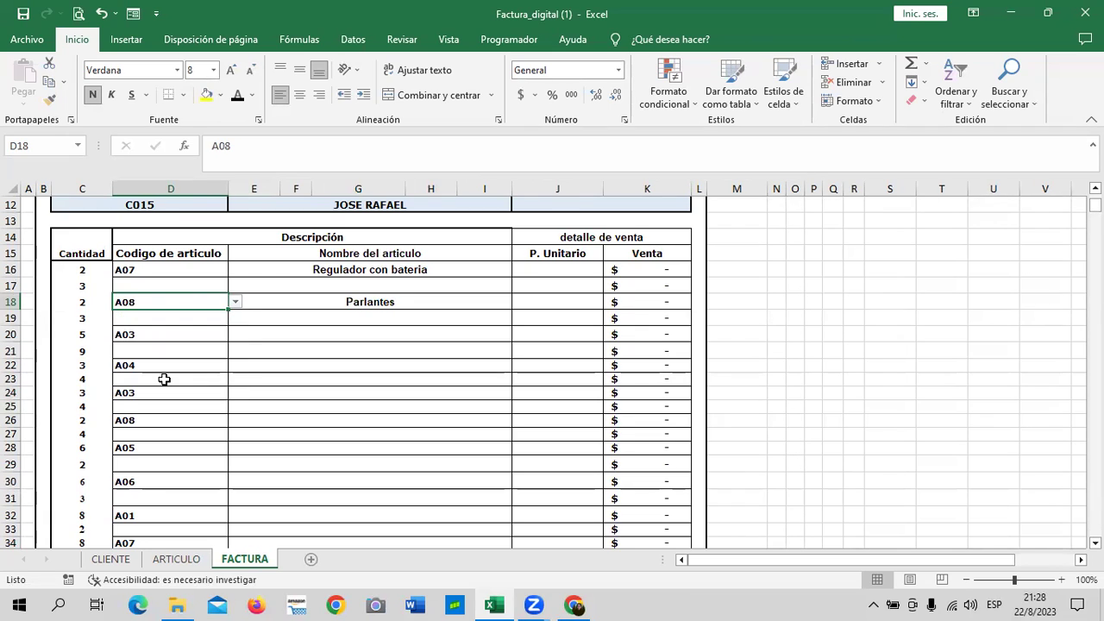
Review the E18, D17 and E16 cells to confirm the article-name lookups update.
{"action": "scroll", "coordinate": [227, 382], "scroll_direction": "up", "scroll_amount": 4}
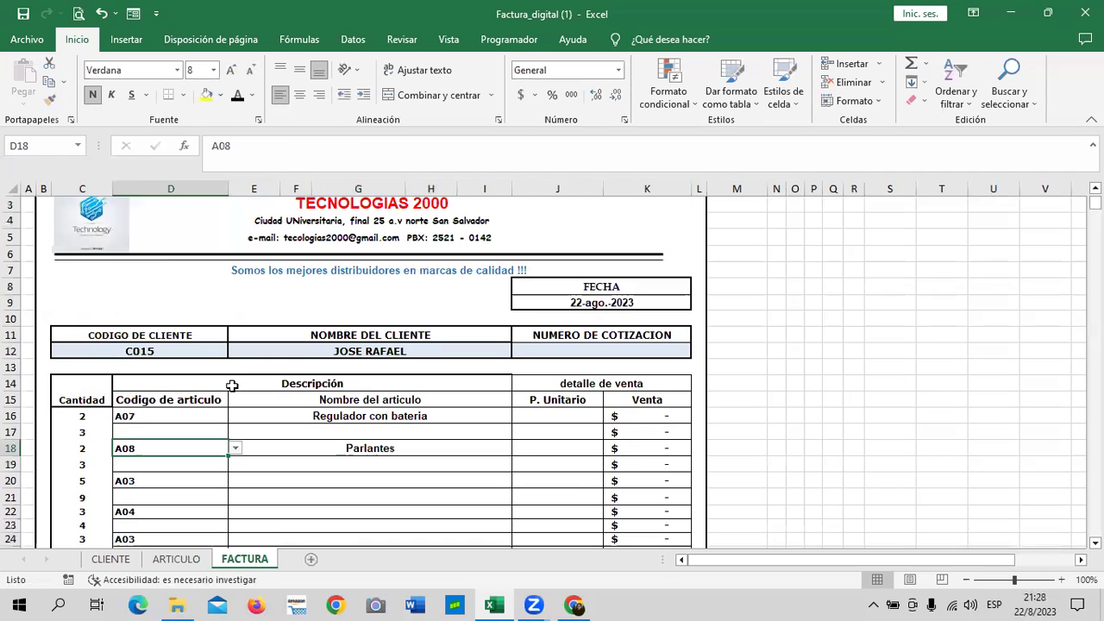
{"action": "scroll", "coordinate": [277, 376], "scroll_direction": "down", "scroll_amount": 3}
{"action": "left_click", "coordinate": [302, 354]}
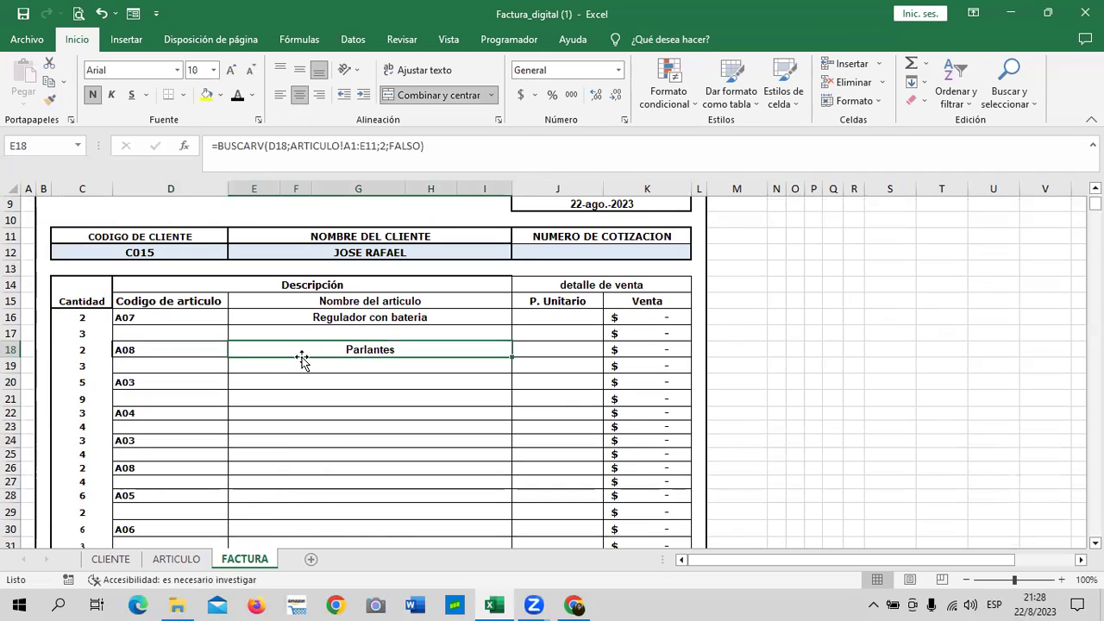
{"action": "left_click", "coordinate": [180, 333]}
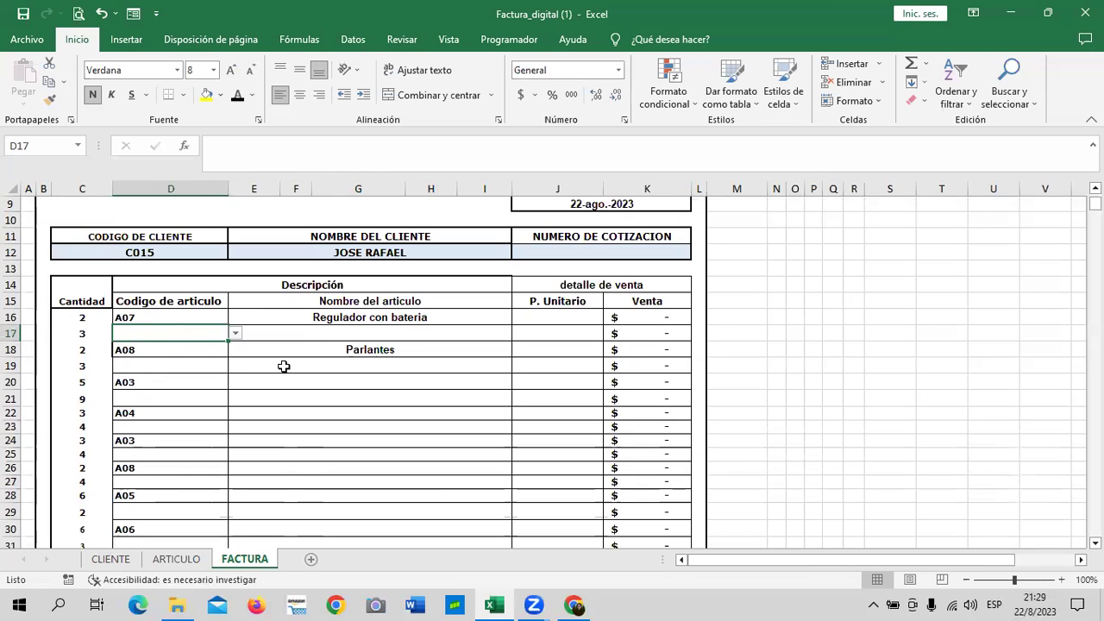
{"action": "scroll", "coordinate": [366, 357], "scroll_direction": "down", "scroll_amount": 3}
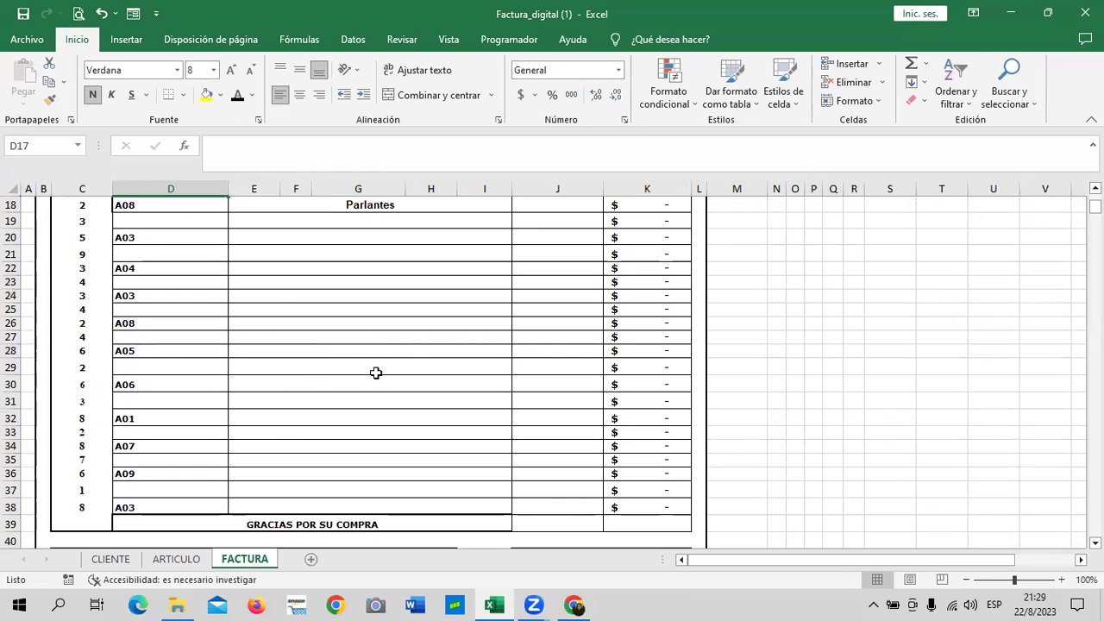
{"action": "scroll", "coordinate": [376, 372], "scroll_direction": "up", "scroll_amount": 3}
{"action": "left_click", "coordinate": [358, 321]}
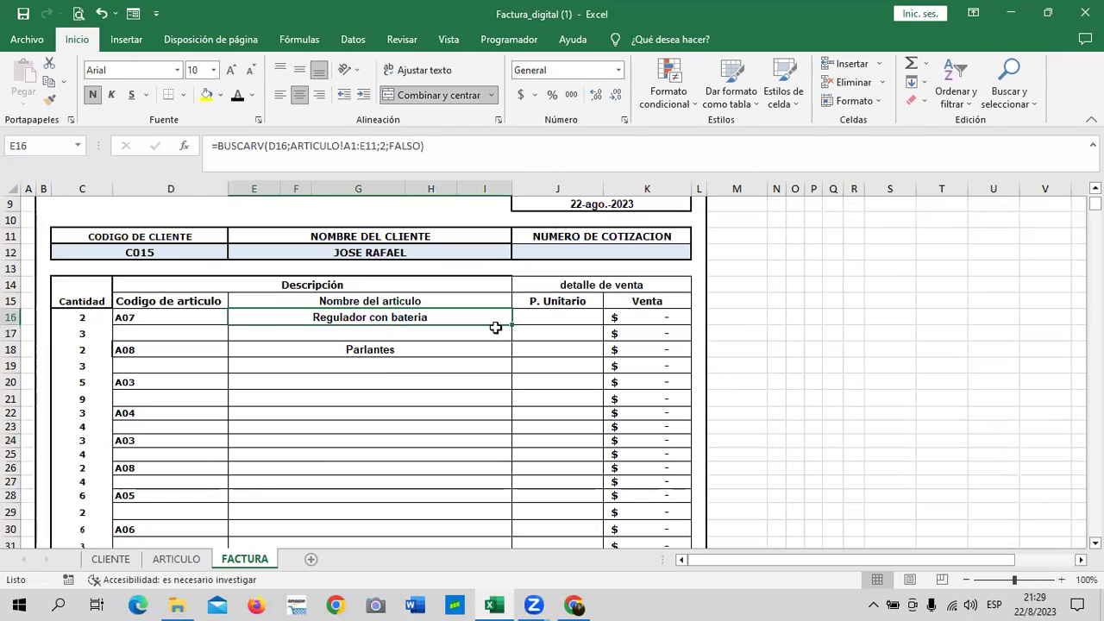
{"action": "left_click", "coordinate": [502, 354]}
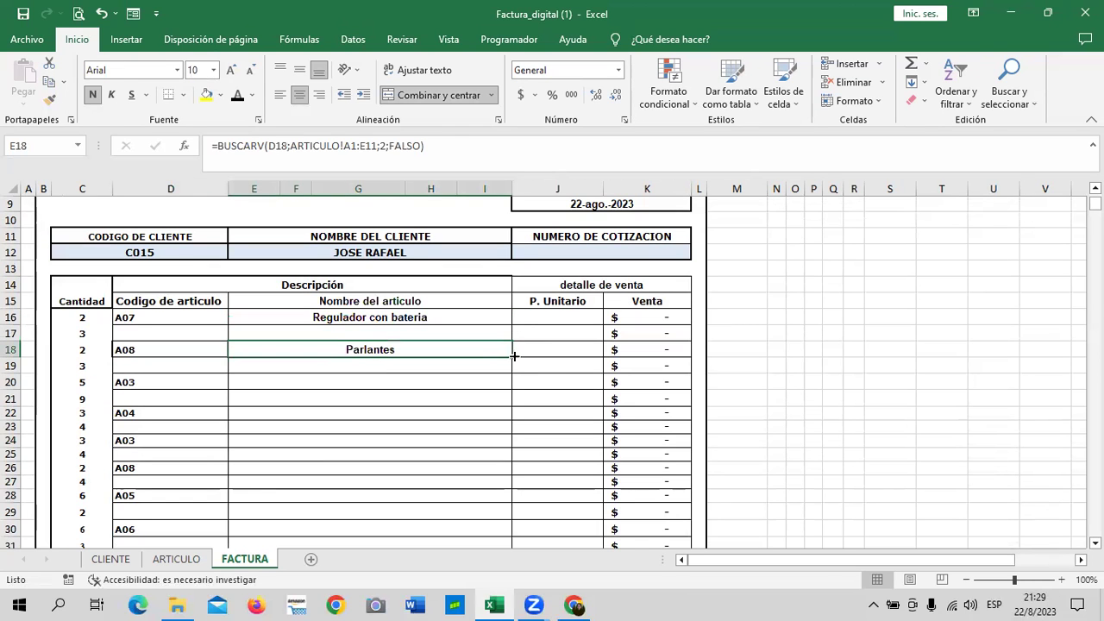
{"action": "left_click_drag", "start_coordinate": [514, 356], "coordinate": [488, 521]}
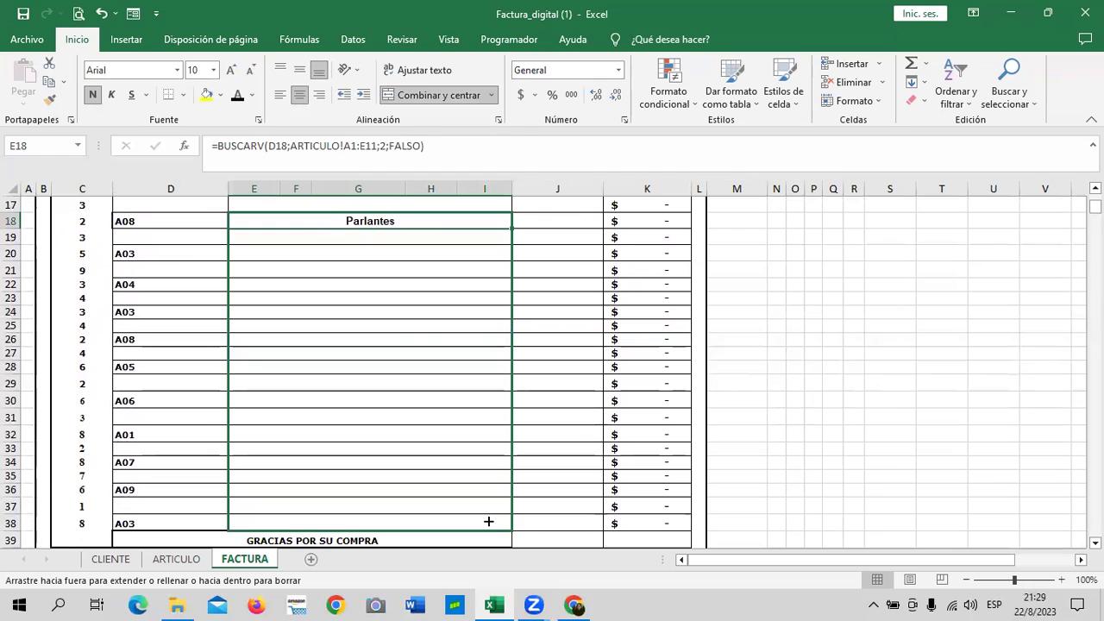
{"action": "left_click_drag", "start_coordinate": [488, 521], "coordinate": [489, 532]}
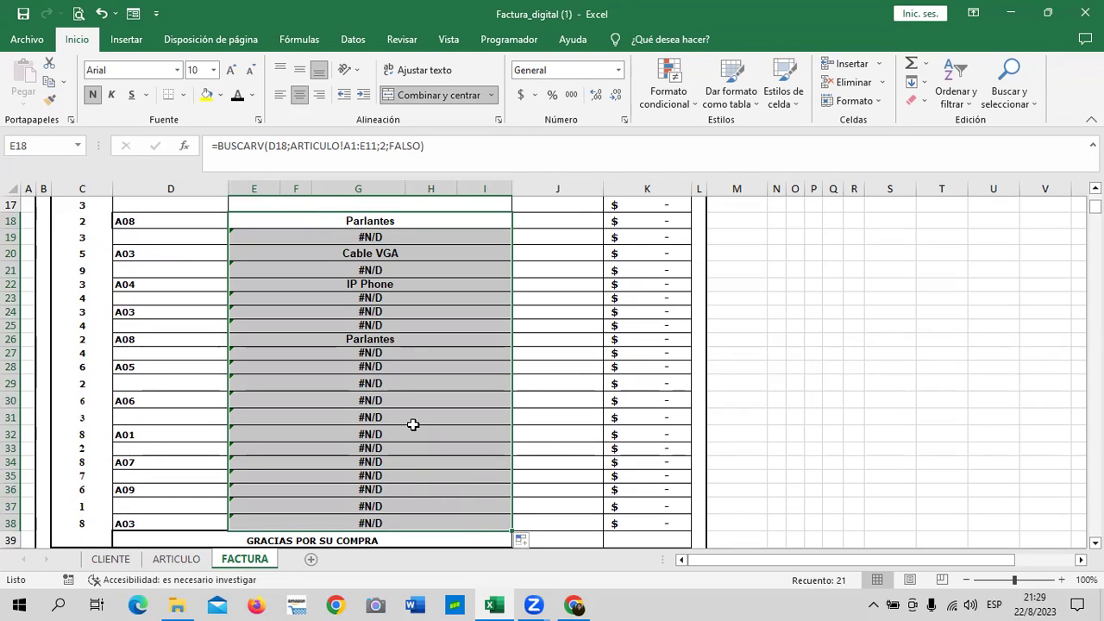
{"action": "left_click", "coordinate": [454, 397]}
{"action": "left_click_drag", "start_coordinate": [447, 235], "coordinate": [450, 523]}
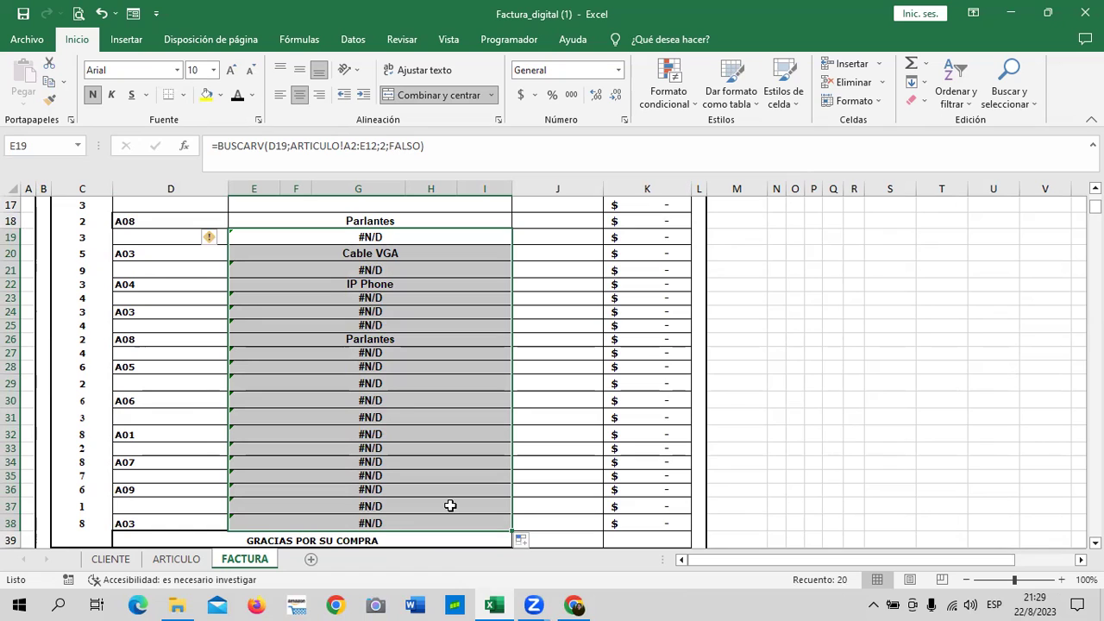
{"action": "key", "text": "Delete"}
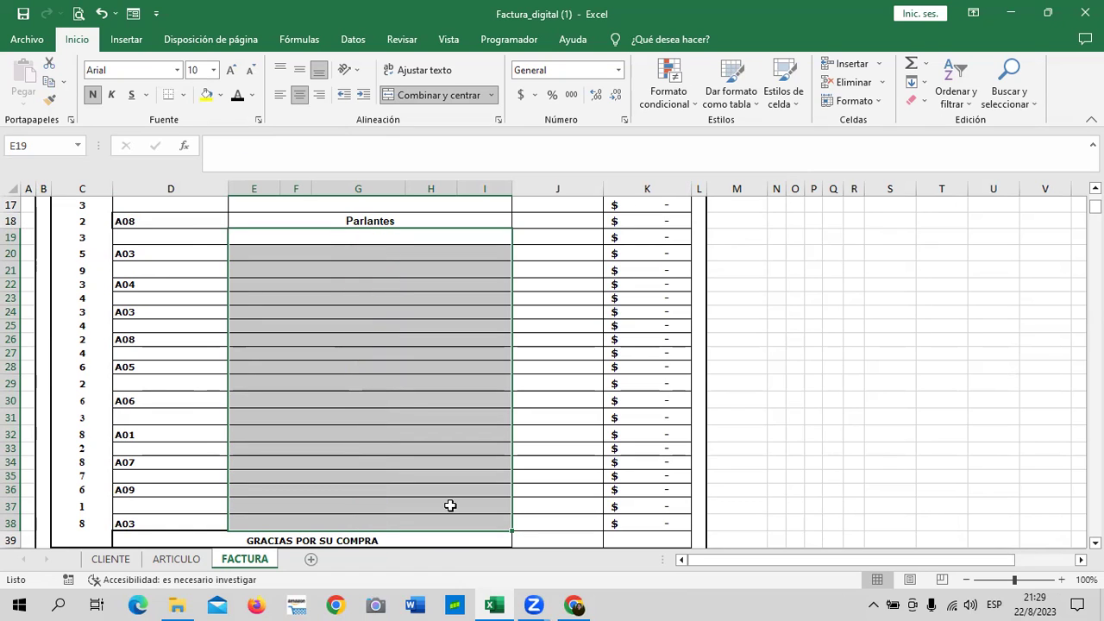
{"action": "left_click", "coordinate": [374, 384]}
{"action": "scroll", "coordinate": [375, 384], "scroll_direction": "up", "scroll_amount": 2}
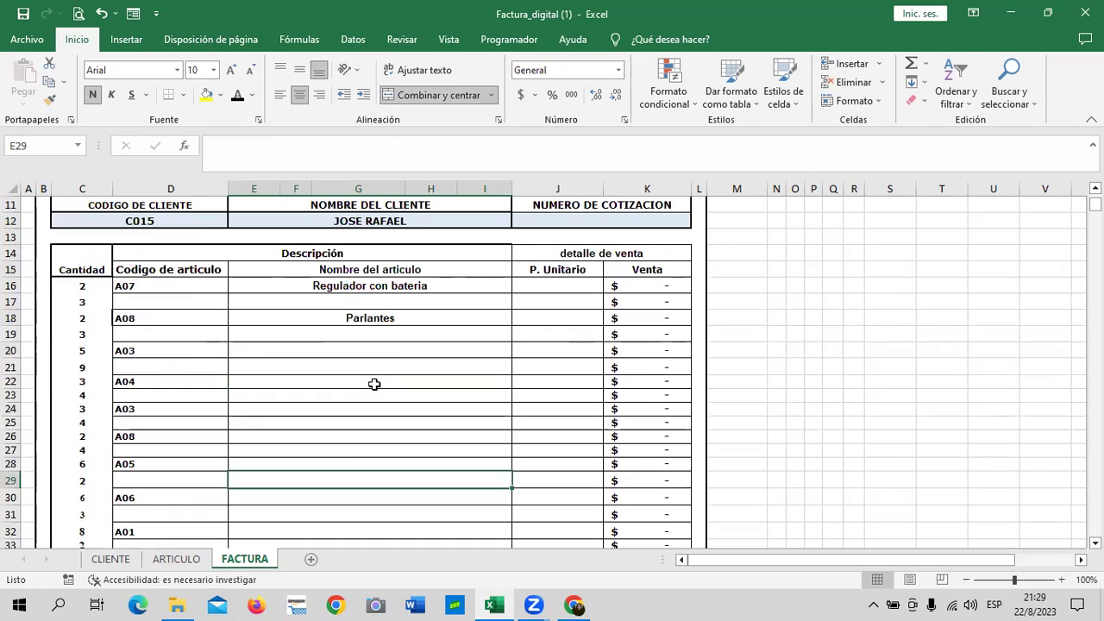
{"action": "left_click", "coordinate": [415, 279]}
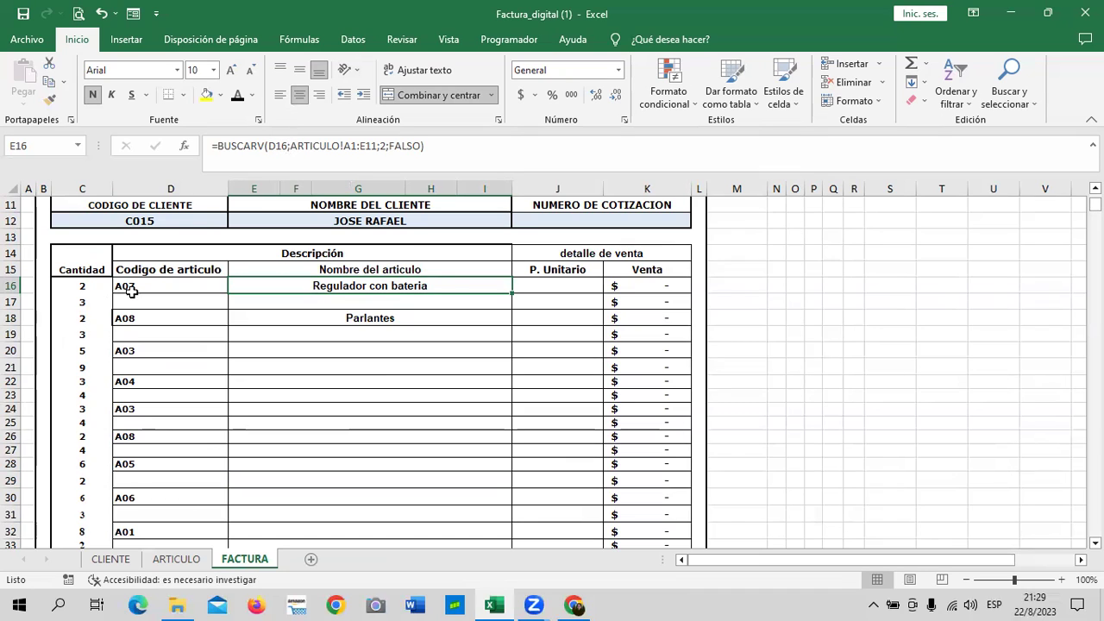
{"action": "scroll", "coordinate": [169, 415], "scroll_direction": "down", "scroll_amount": 2}
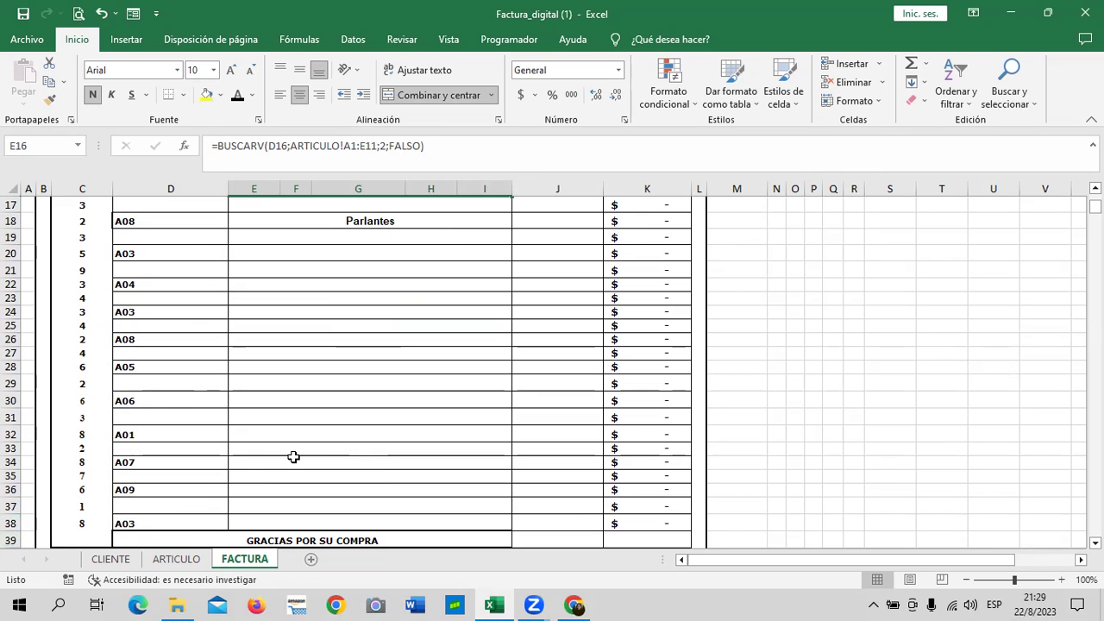
{"action": "scroll", "coordinate": [295, 456], "scroll_direction": "up", "scroll_amount": 1}
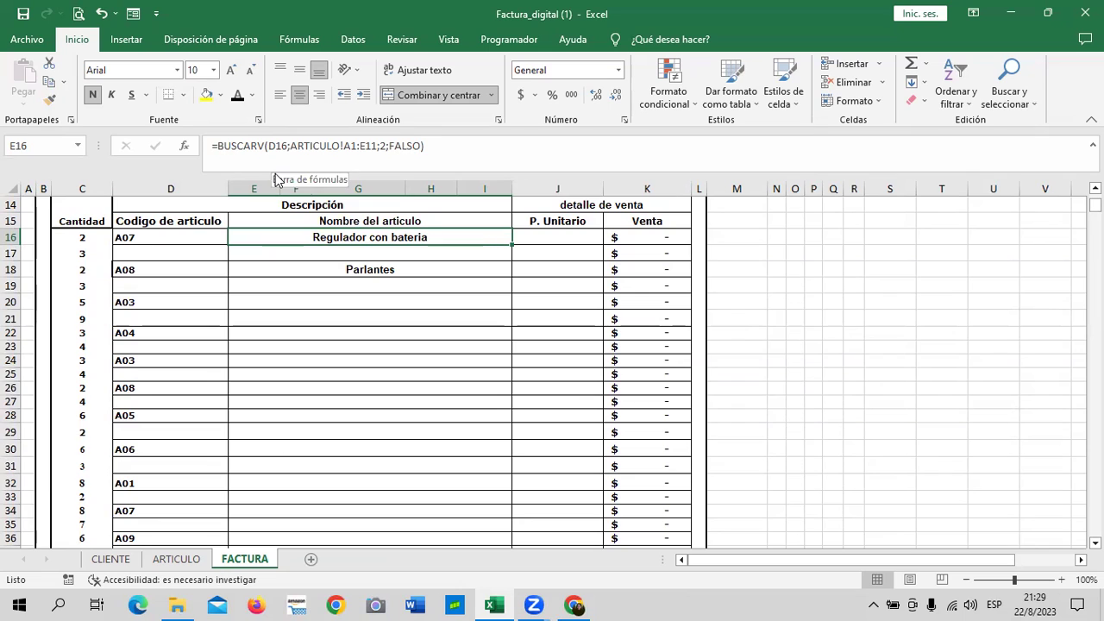
Anchor E16's range as ARTICULO!$A1:E11, declining the Zoom recording request.
{"action": "left_click", "coordinate": [344, 145]}
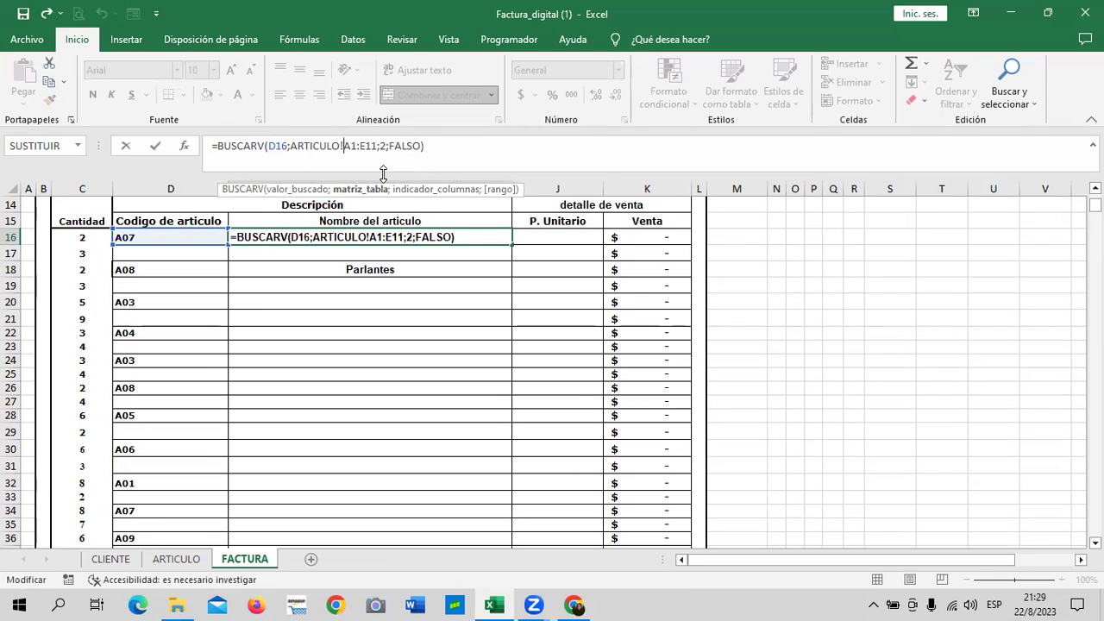
{"action": "type", "text": "$"}
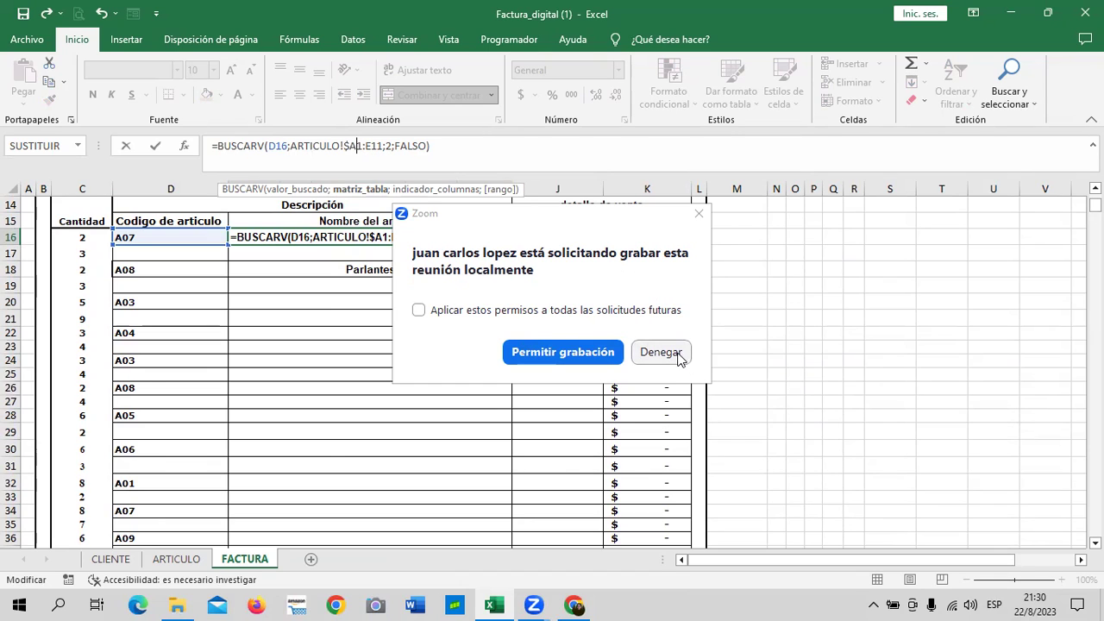
{"action": "left_click", "coordinate": [601, 211]}
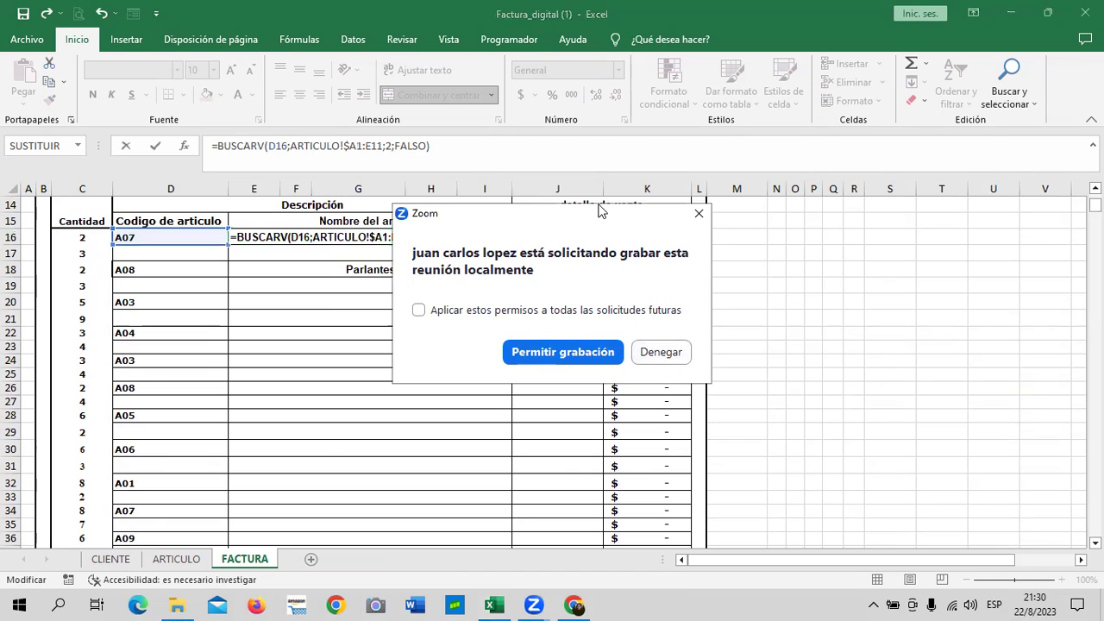
{"action": "left_click_drag", "start_coordinate": [601, 210], "coordinate": [595, 160]}
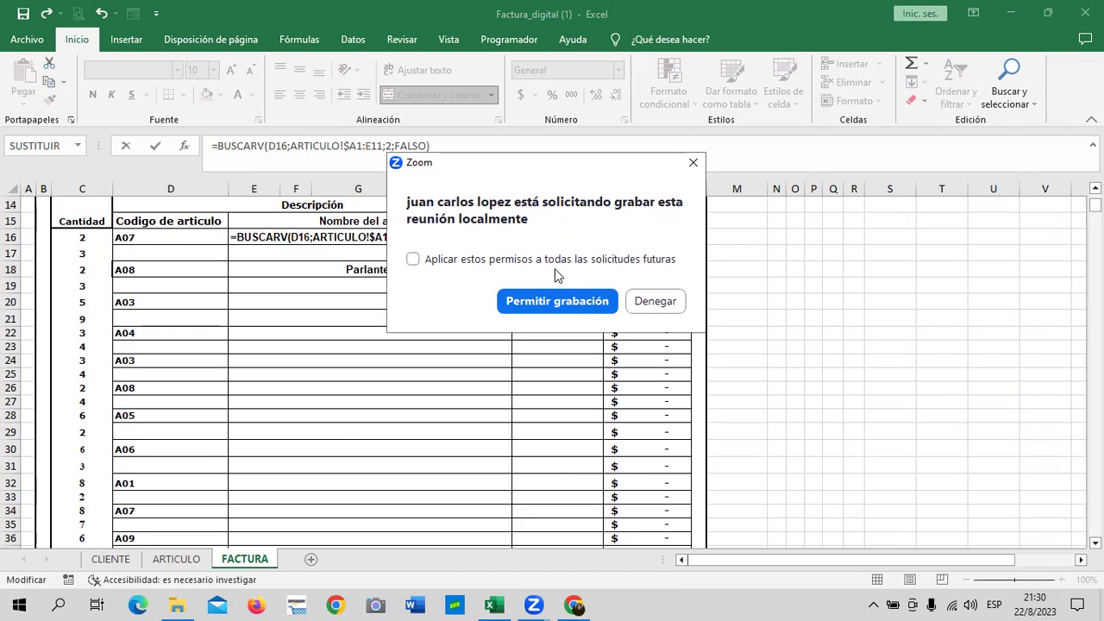
{"action": "left_click", "coordinate": [655, 301]}
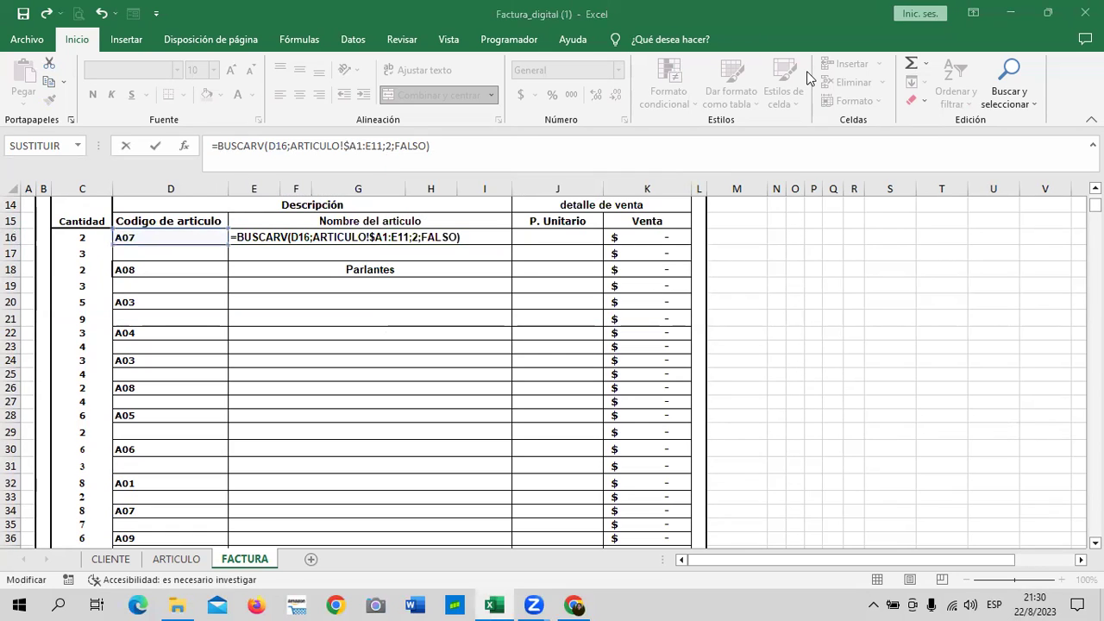
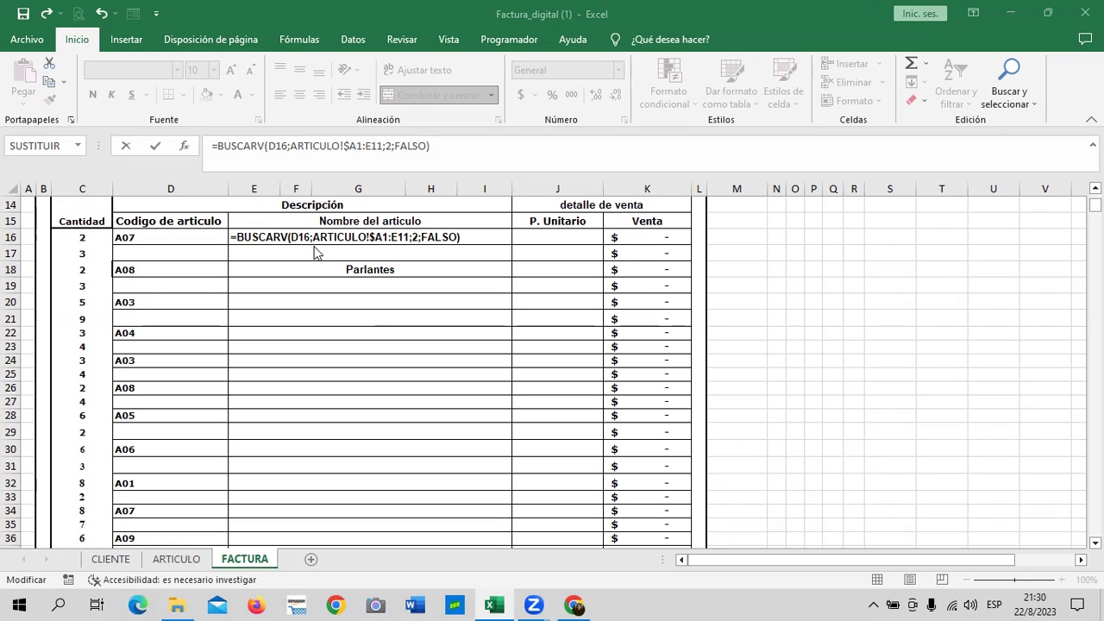
Lock E16's BUSCARV range as ARTICULO!$A$1:$E$11 so code A07 returns Regulador con batería.
{"action": "left_click", "coordinate": [357, 147]}
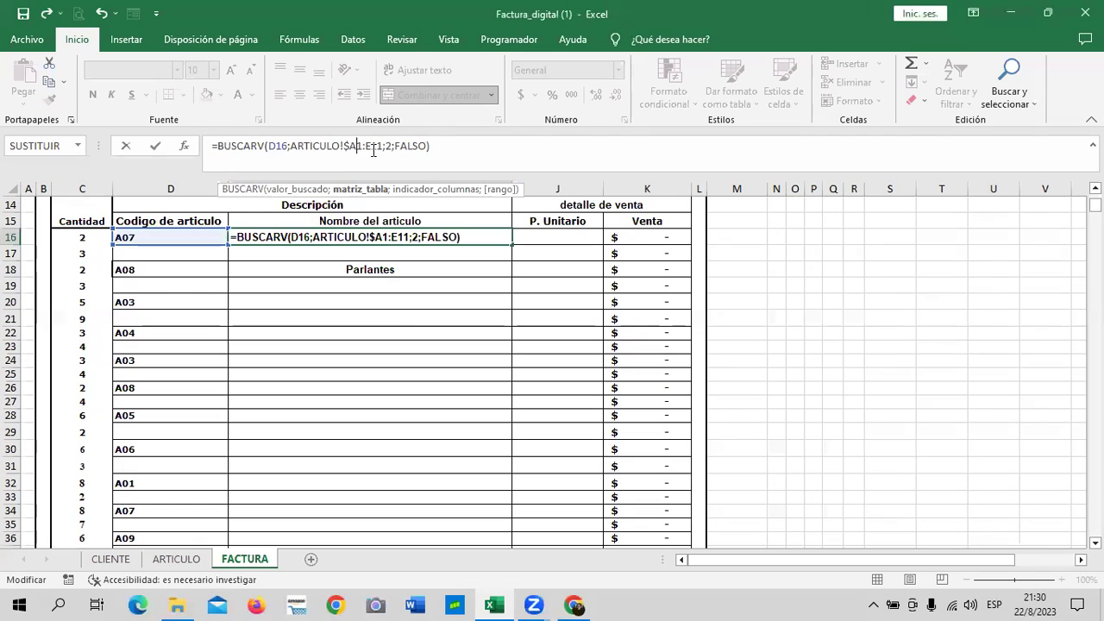
{"action": "type", "text": "$"}
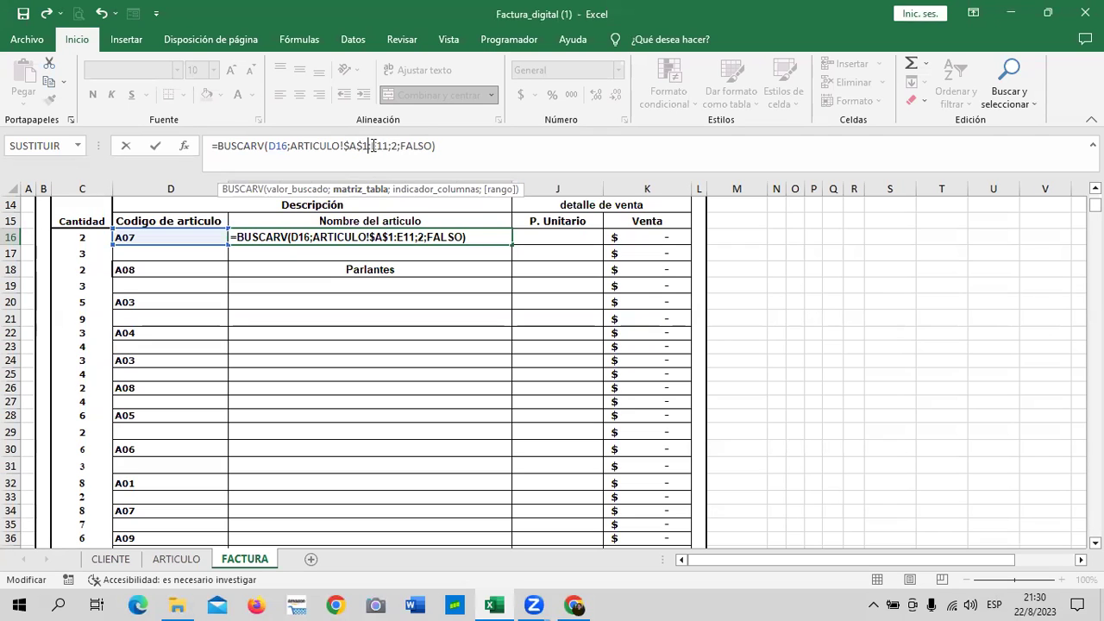
{"action": "left_click", "coordinate": [372, 146]}
{"action": "type", "text": "$"}
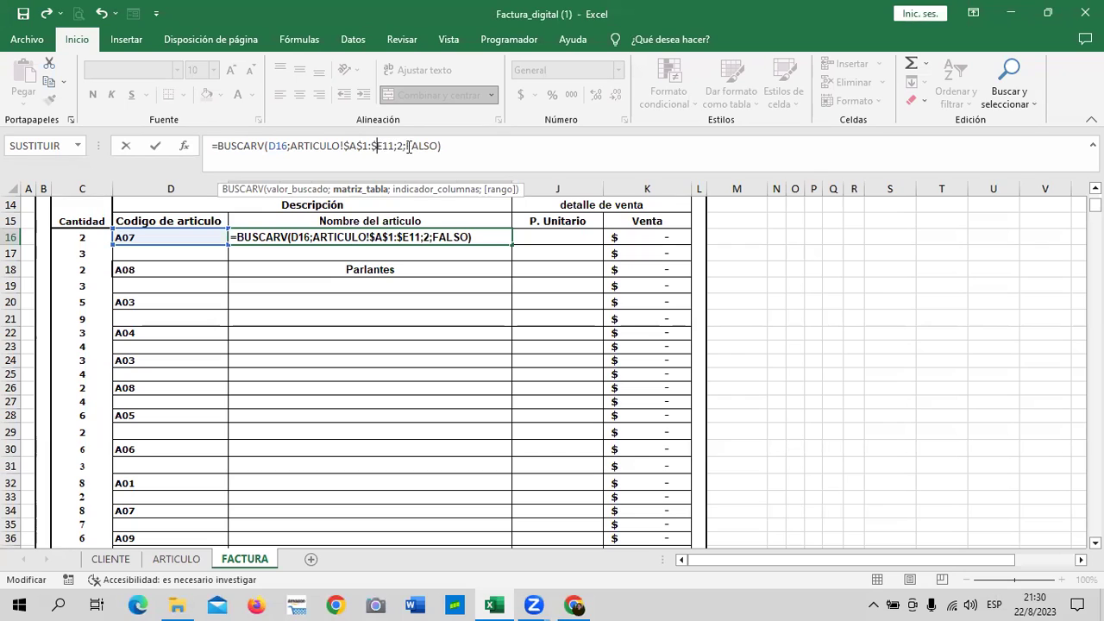
{"action": "key", "text": "Right"}
{"action": "type", "text": "$"}
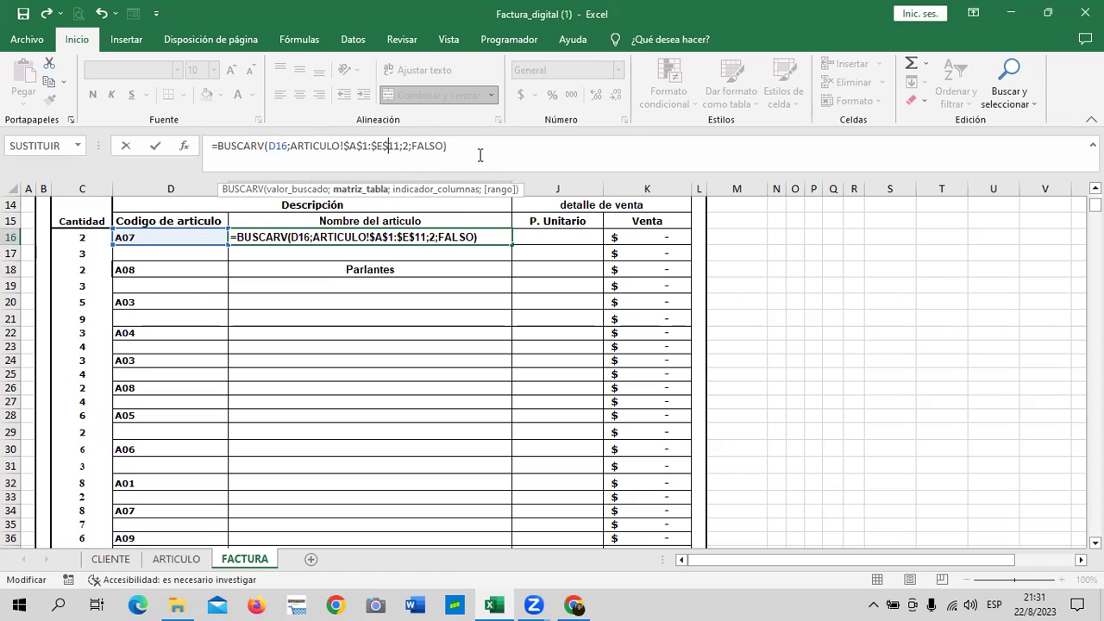
{"action": "left_click", "coordinate": [470, 150]}
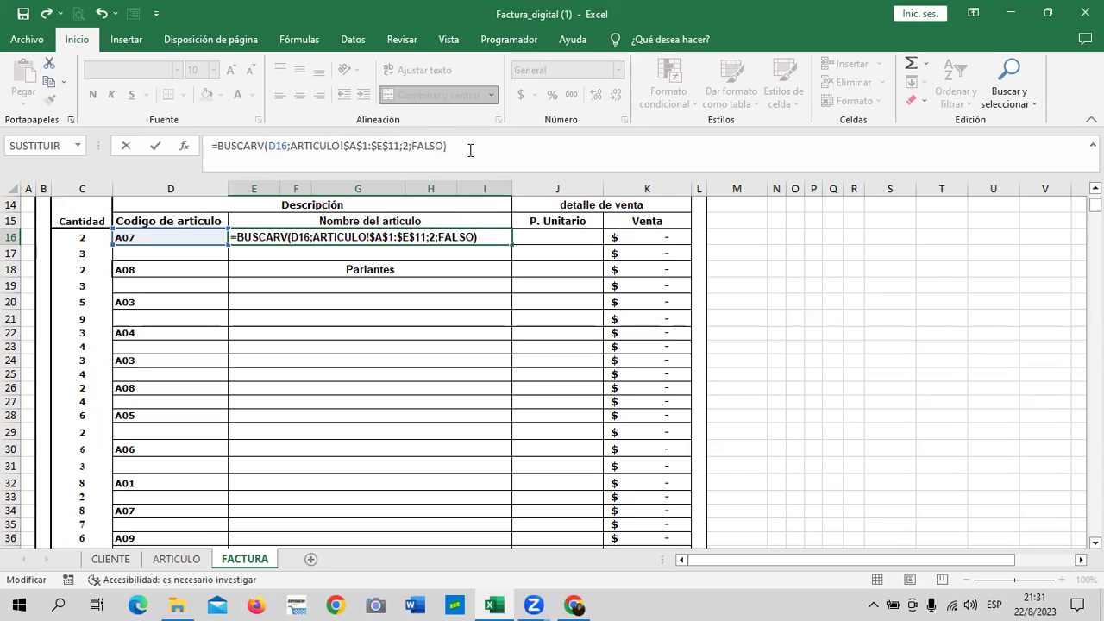
{"action": "key", "text": "Return"}
Fill E16's article-name formula down to row 38 and delete the #N/D results in E29, E31, E33, E35 and E37.
{"action": "left_click", "coordinate": [433, 233]}
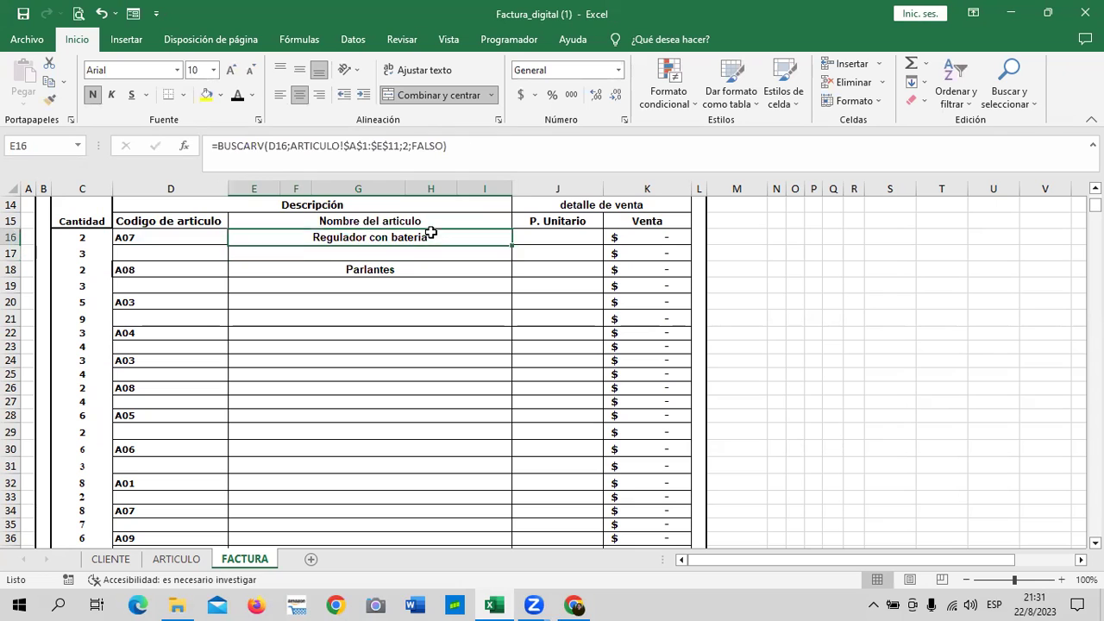
{"action": "mouse_move", "coordinate": [512, 246]}
{"action": "left_mouse_down"}
{"action": "mouse_move", "coordinate": [503, 574]}
{"action": "mouse_move", "coordinate": [501, 510]}
{"action": "left_mouse_up"}
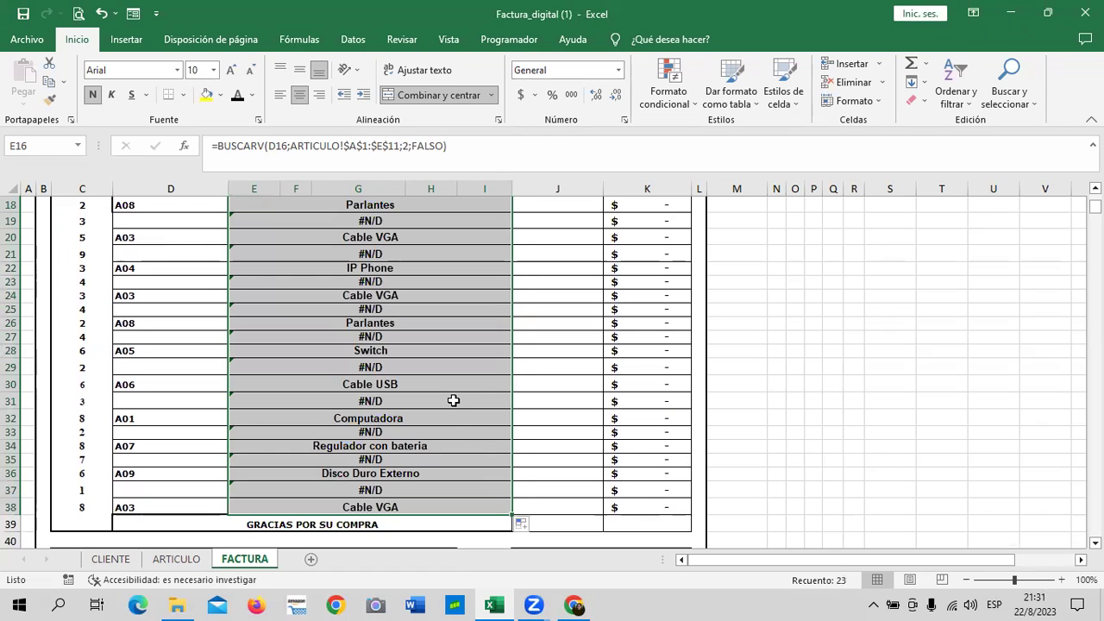
{"action": "left_click", "coordinate": [450, 404]}
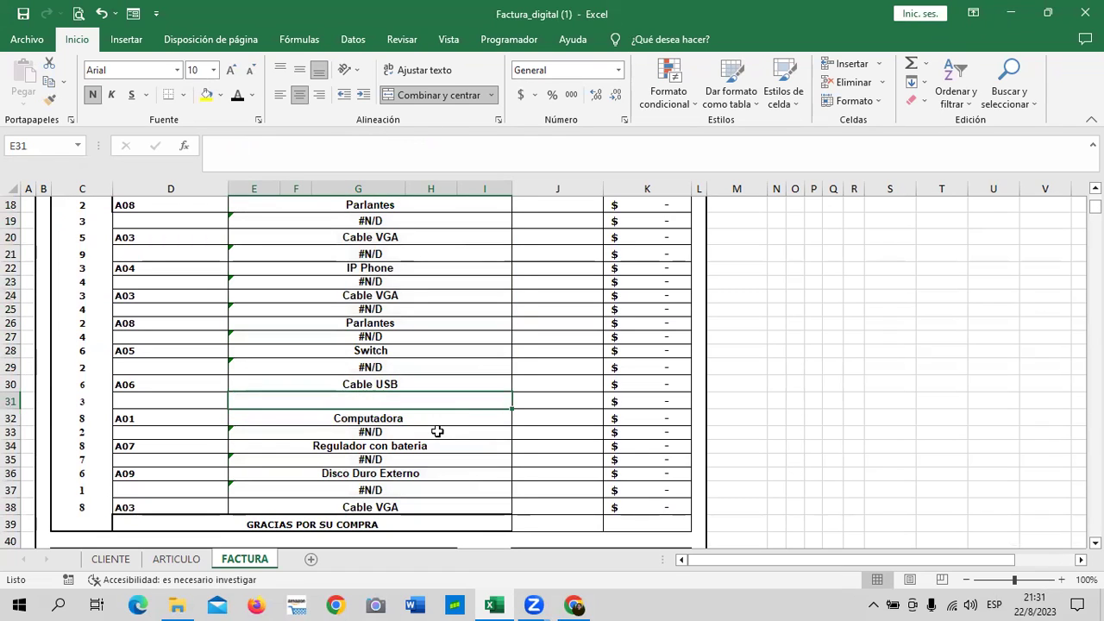
{"action": "left_click", "coordinate": [435, 434]}
{"action": "key", "text": "Delete"}
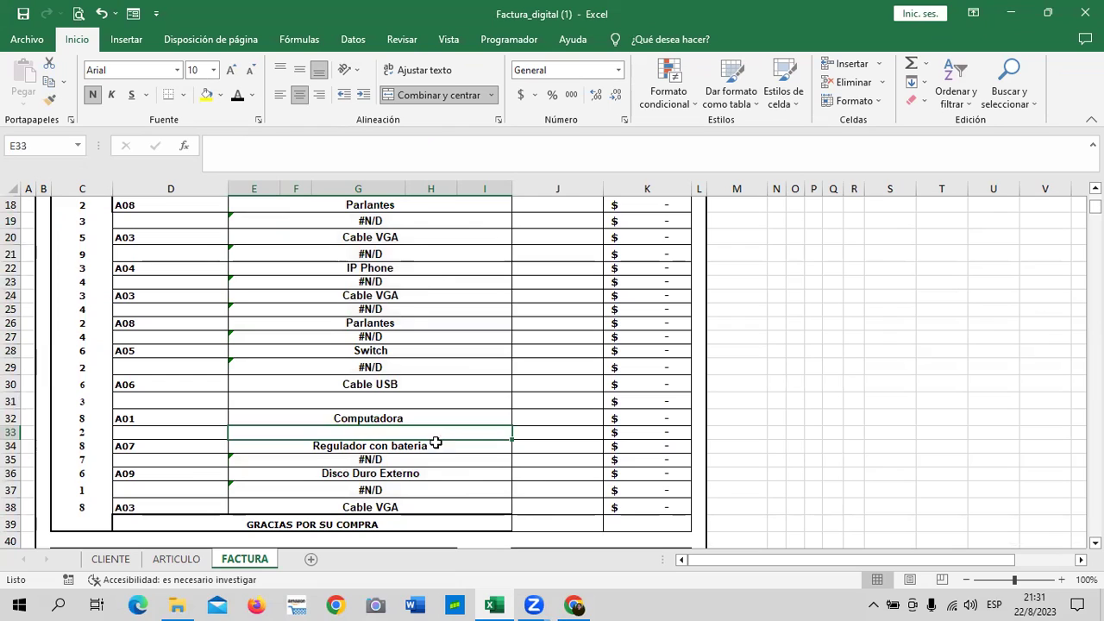
{"action": "left_click", "coordinate": [427, 457]}
{"action": "key", "text": "Delete"}
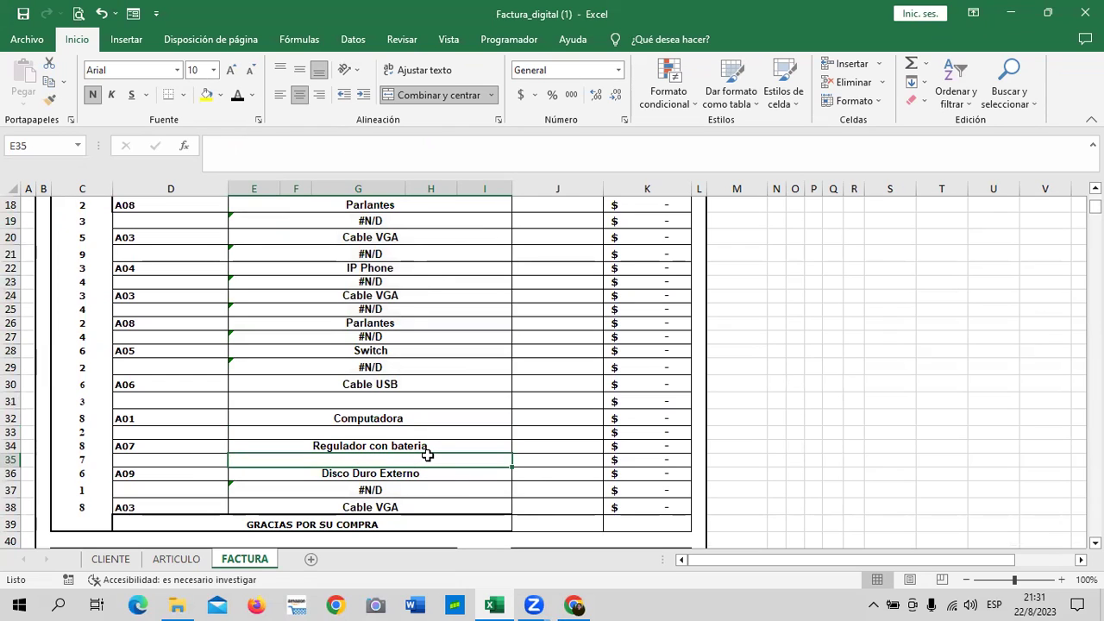
{"action": "left_click", "coordinate": [401, 490]}
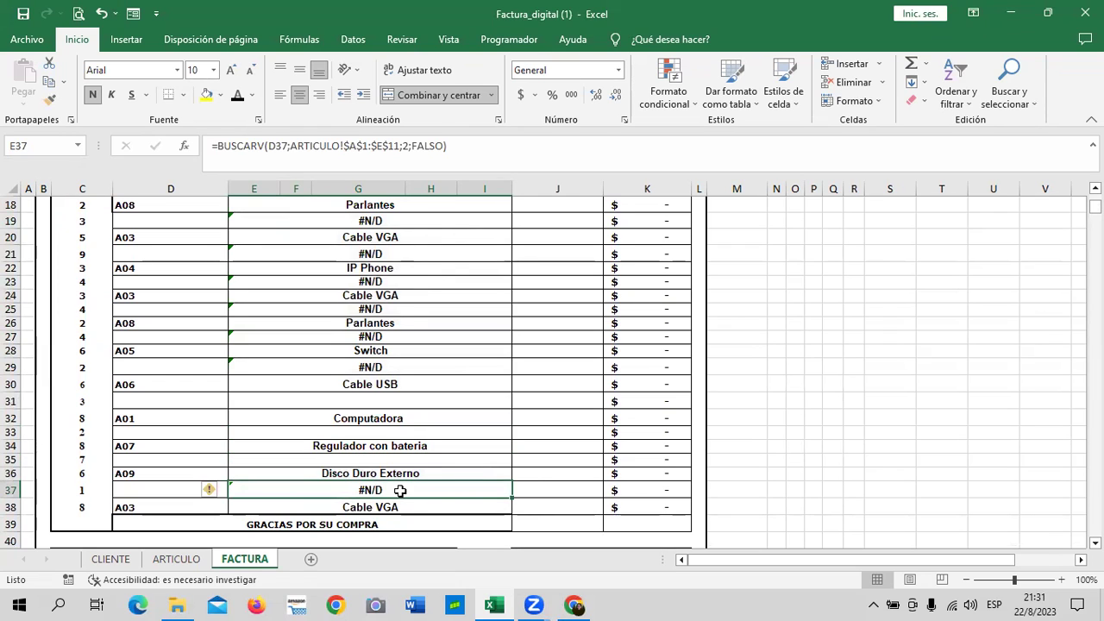
{"action": "key", "text": "Delete"}
{"action": "left_click", "coordinate": [362, 366]}
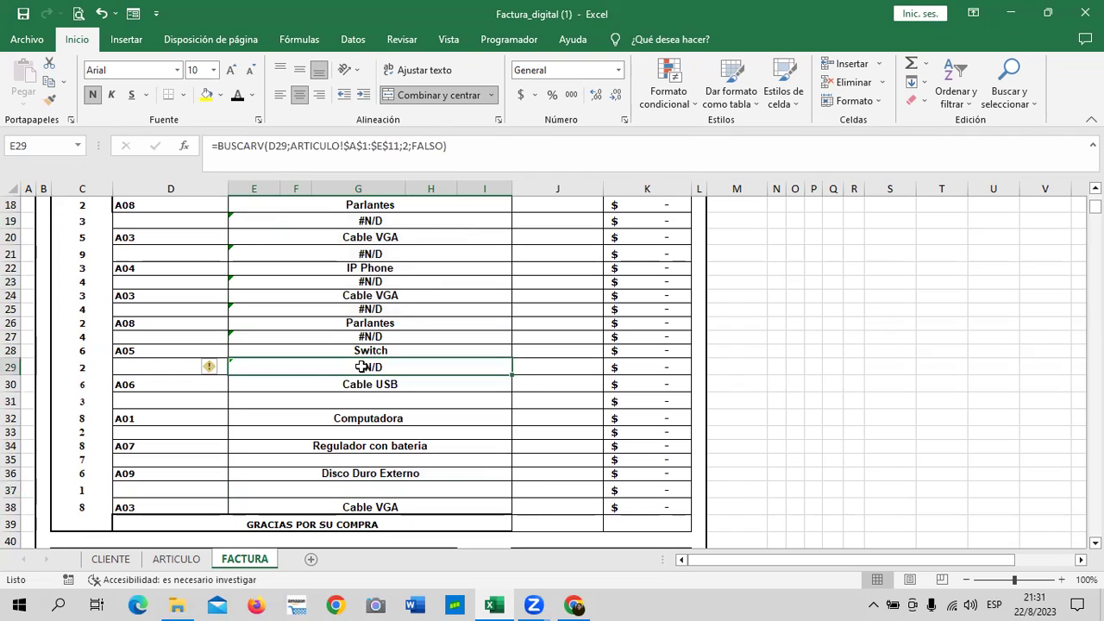
{"action": "key", "text": "Delete"}
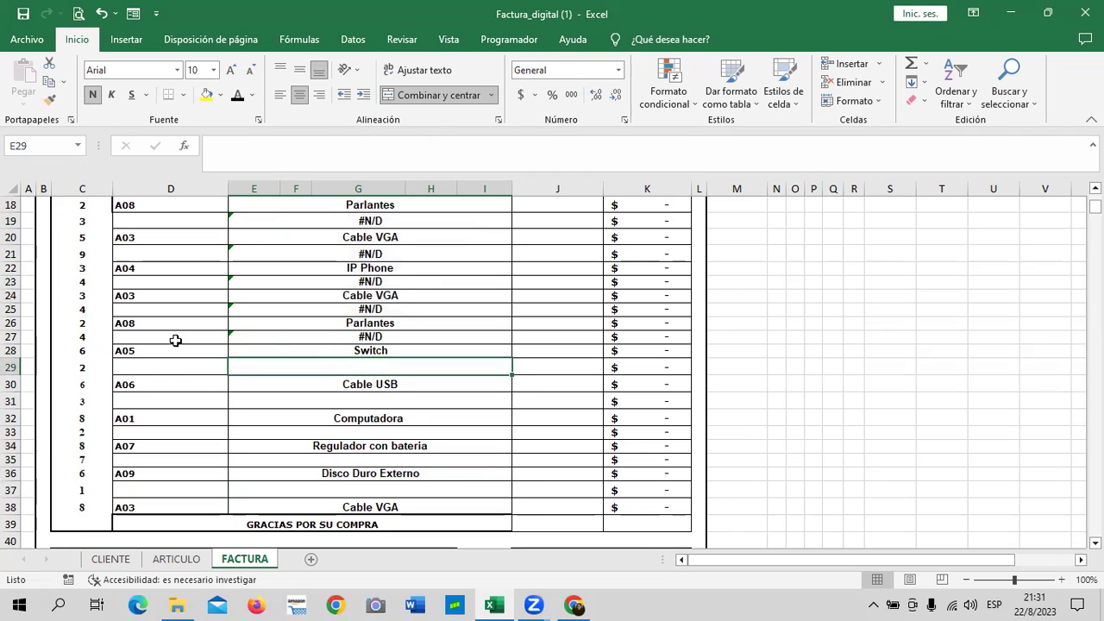
{"action": "left_click", "coordinate": [174, 339]}
Set product code A04 in D27 and A06 in D25 from the dropdowns.
{"action": "left_click", "coordinate": [234, 338]}
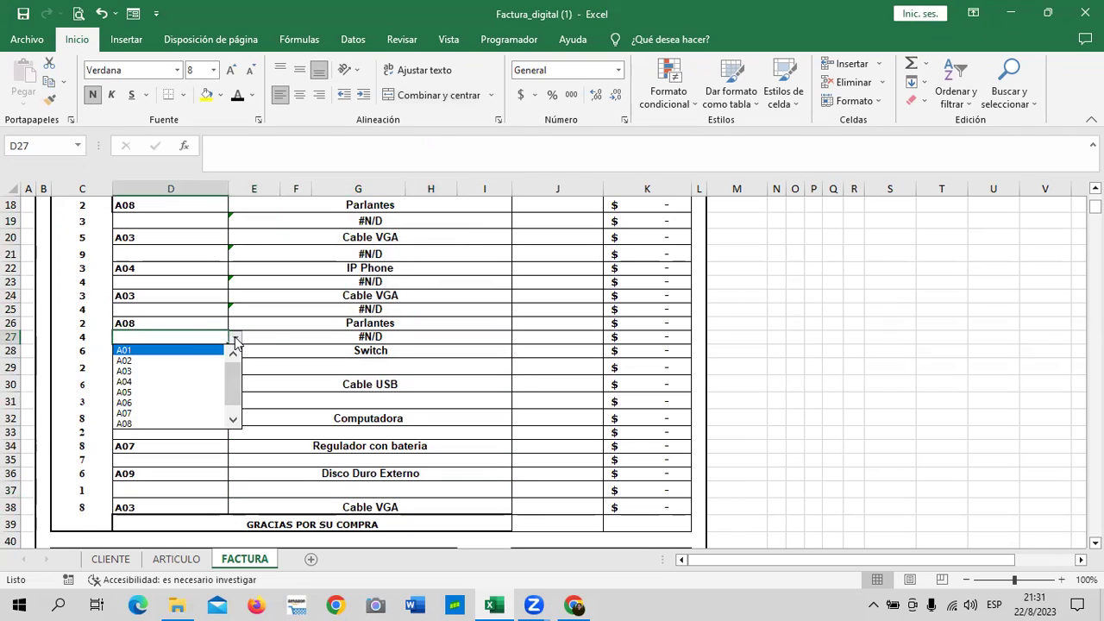
{"action": "left_click", "coordinate": [193, 382]}
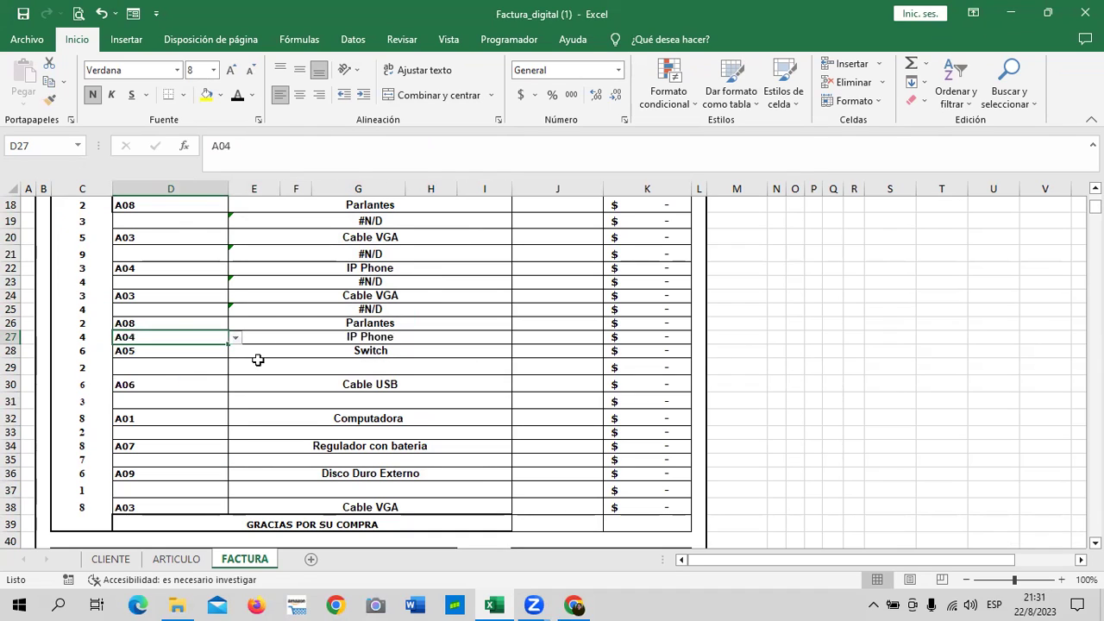
{"action": "left_click", "coordinate": [154, 306]}
{"action": "left_click", "coordinate": [235, 308]}
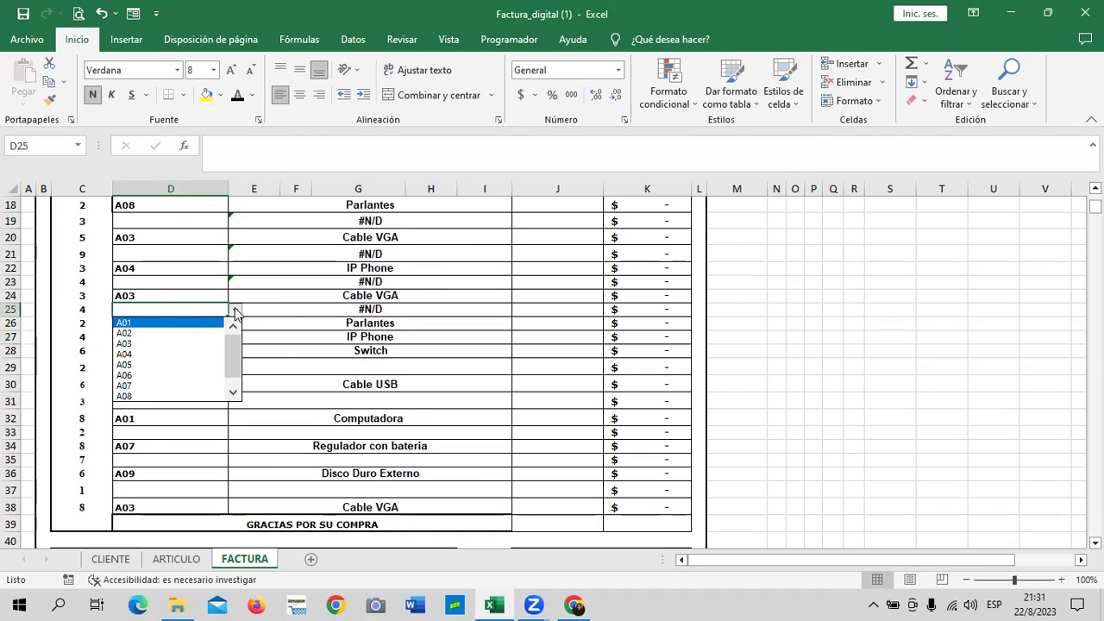
{"action": "left_click", "coordinate": [172, 375]}
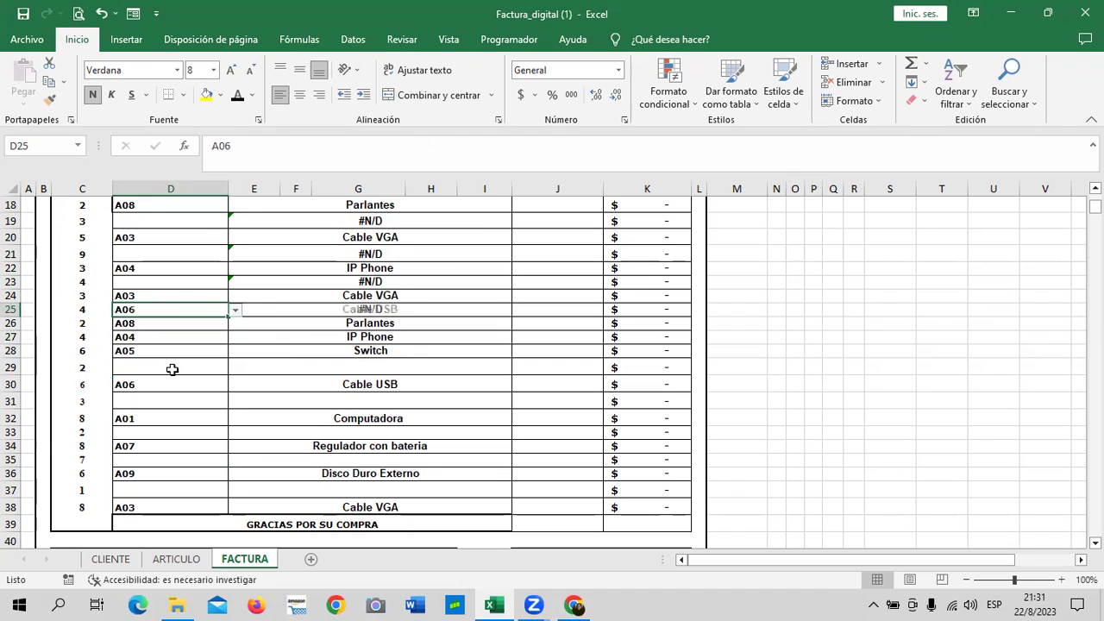
Clear E23's #N/D result, then set D21 to A01 and D23 to A05.
{"action": "left_click", "coordinate": [328, 278]}
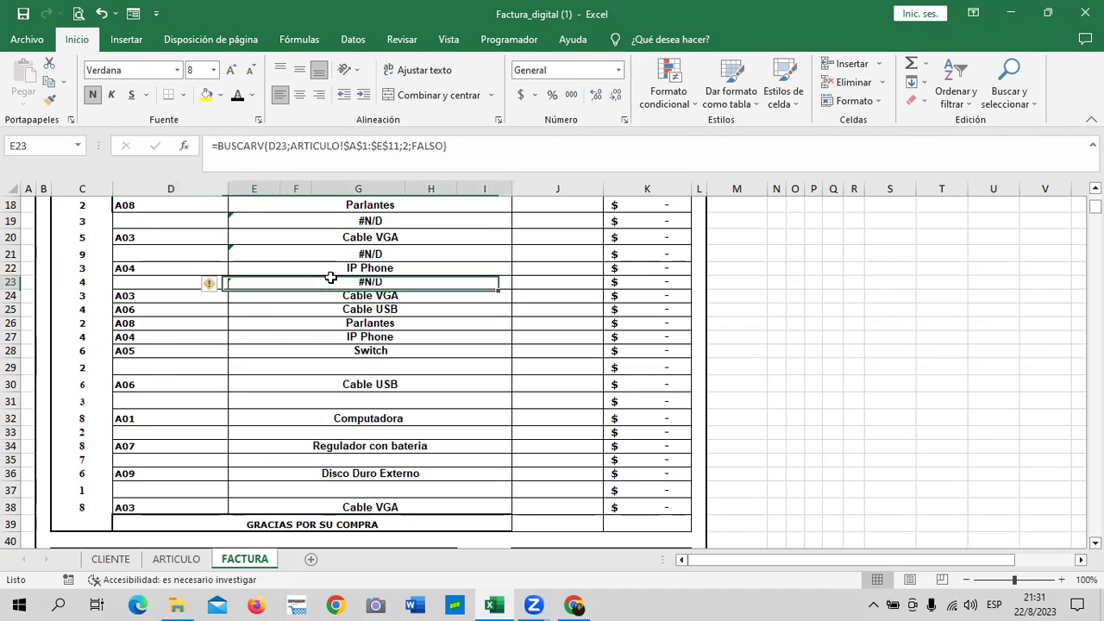
{"action": "key", "text": "Delete"}
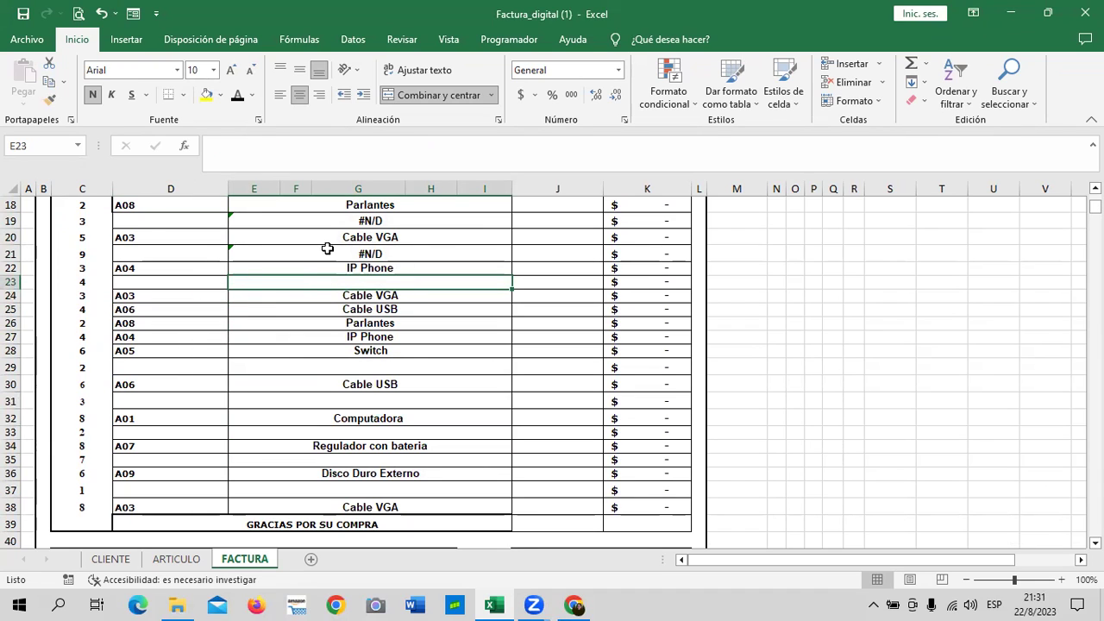
{"action": "left_click", "coordinate": [197, 239]}
{"action": "left_click", "coordinate": [215, 253]}
{"action": "left_click", "coordinate": [234, 253]}
{"action": "left_click", "coordinate": [197, 268]}
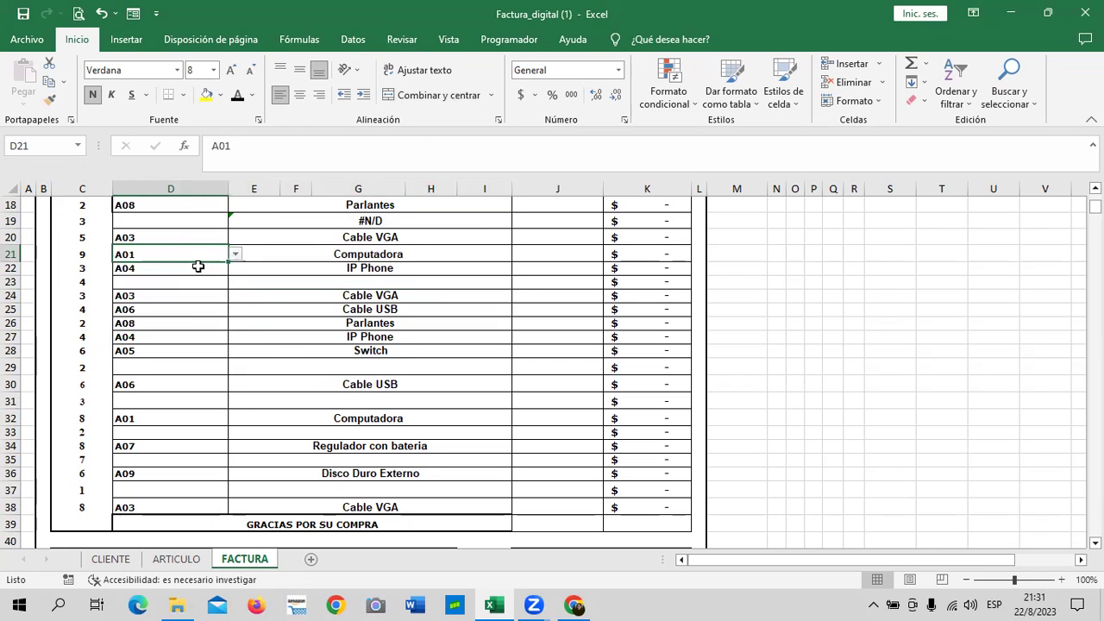
{"action": "left_click", "coordinate": [207, 281]}
{"action": "left_click", "coordinate": [234, 283]}
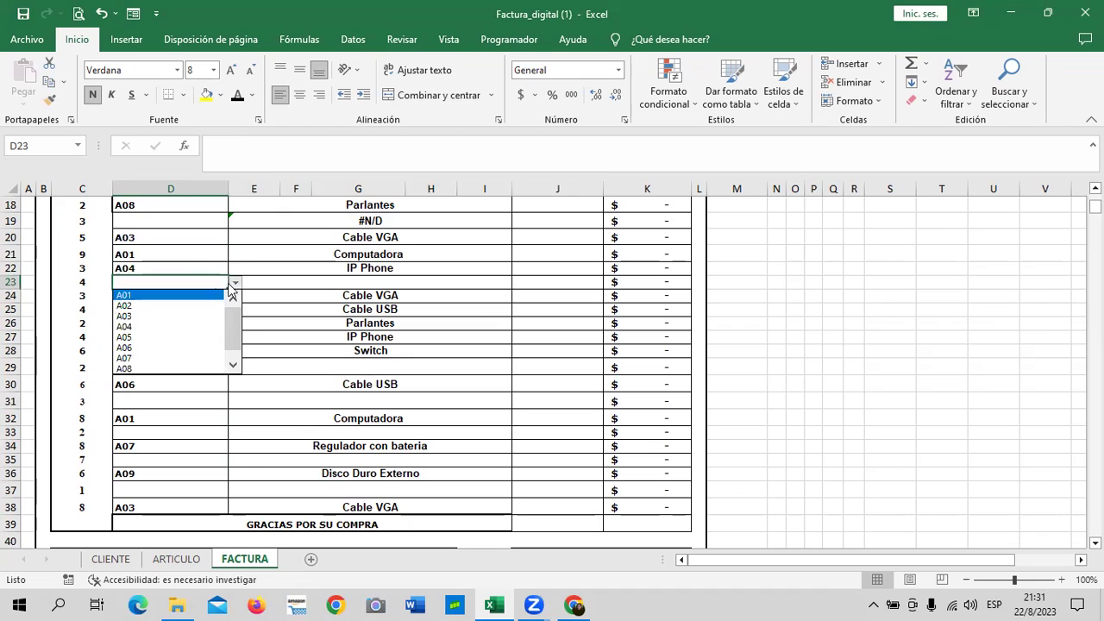
{"action": "left_click", "coordinate": [179, 337]}
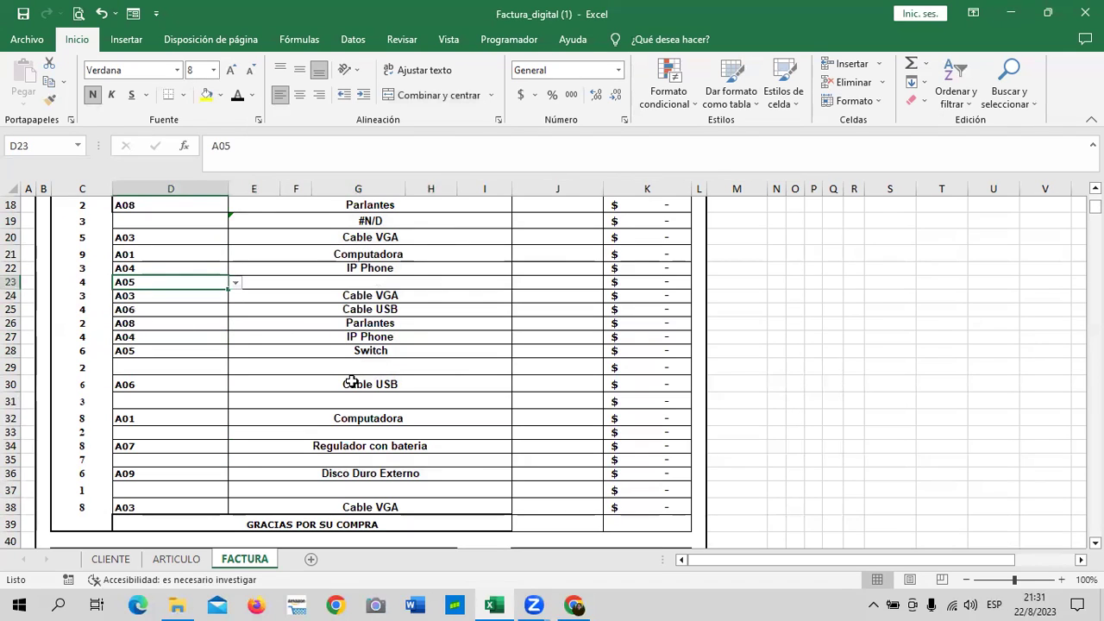
Set D17 to code A06 and D19 to code A09.
{"action": "scroll", "coordinate": [351, 382], "scroll_direction": "up", "scroll_amount": 2}
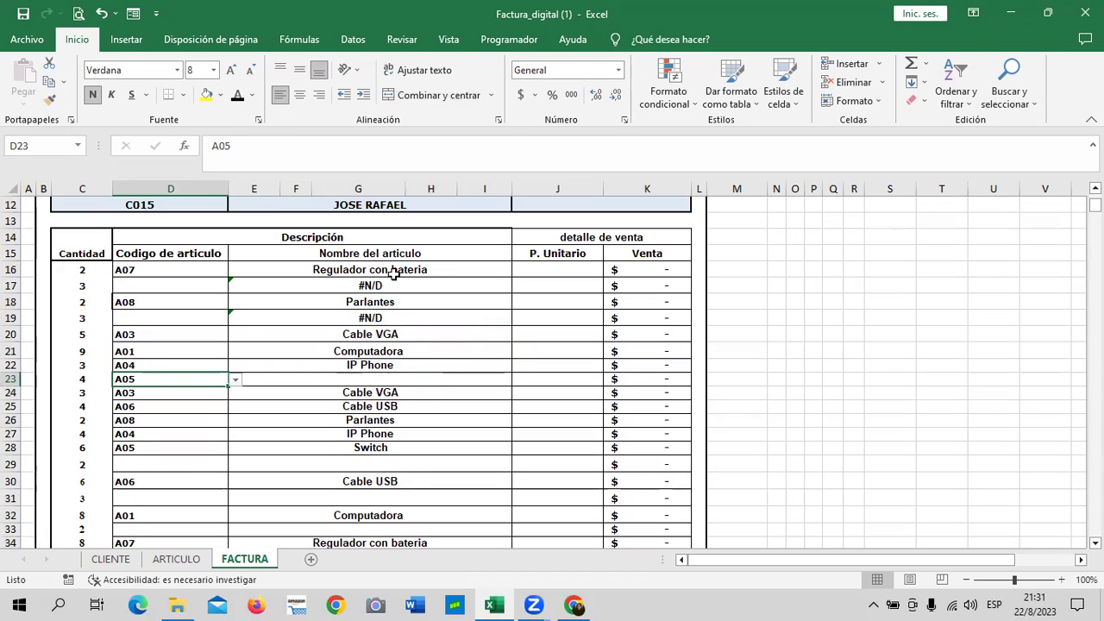
{"action": "left_click", "coordinate": [200, 286]}
{"action": "left_click", "coordinate": [233, 281]}
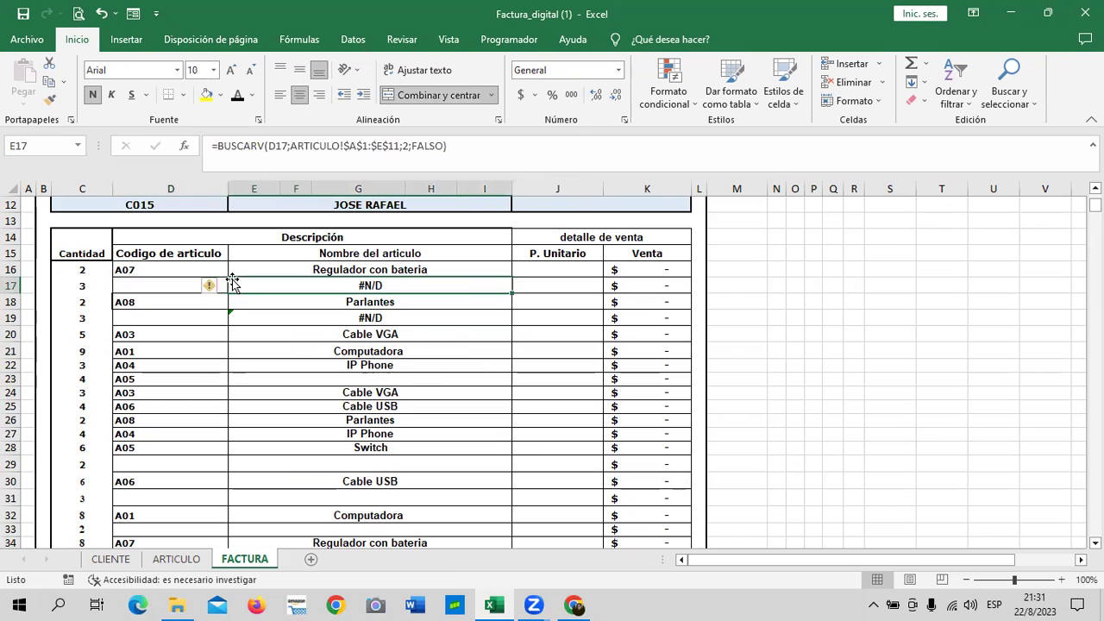
{"action": "left_click", "coordinate": [200, 284]}
{"action": "left_click", "coordinate": [236, 288]}
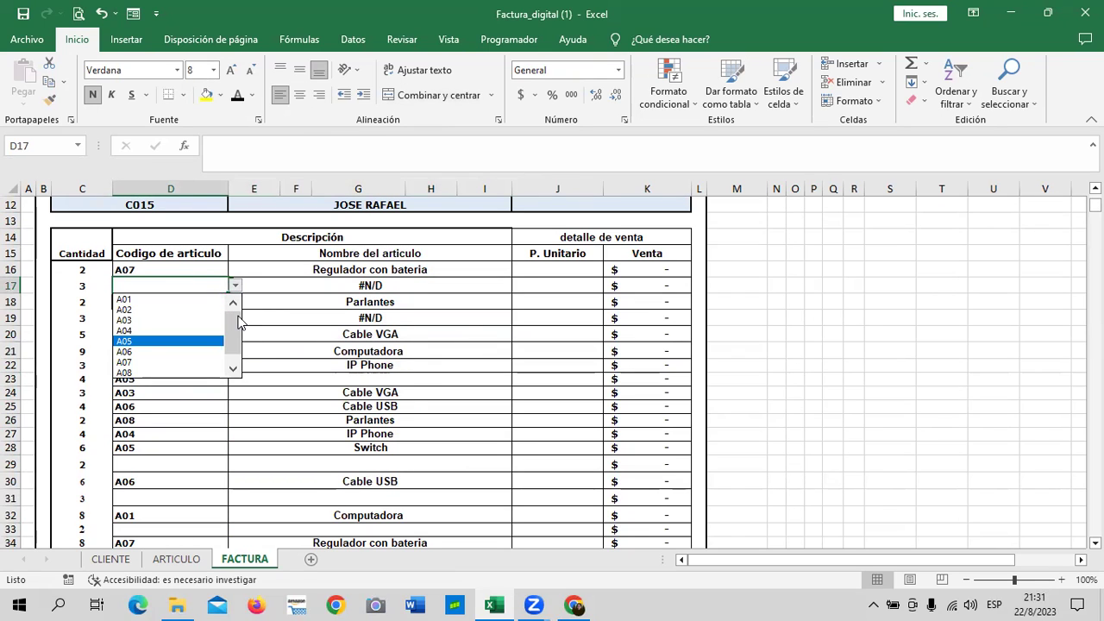
{"action": "left_click", "coordinate": [177, 351]}
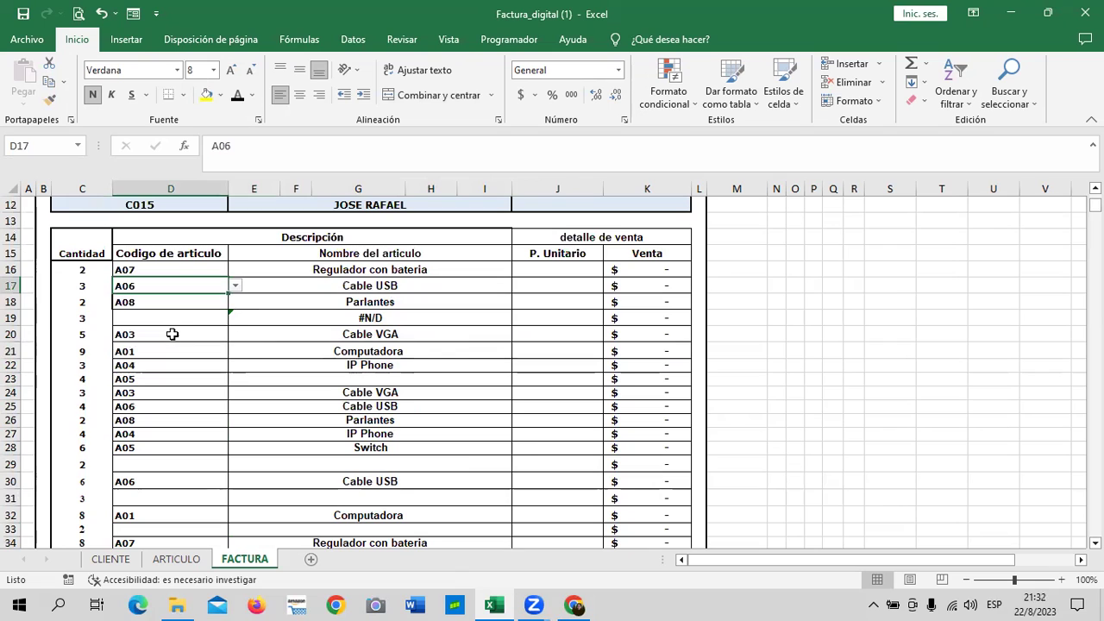
{"action": "left_click", "coordinate": [213, 316]}
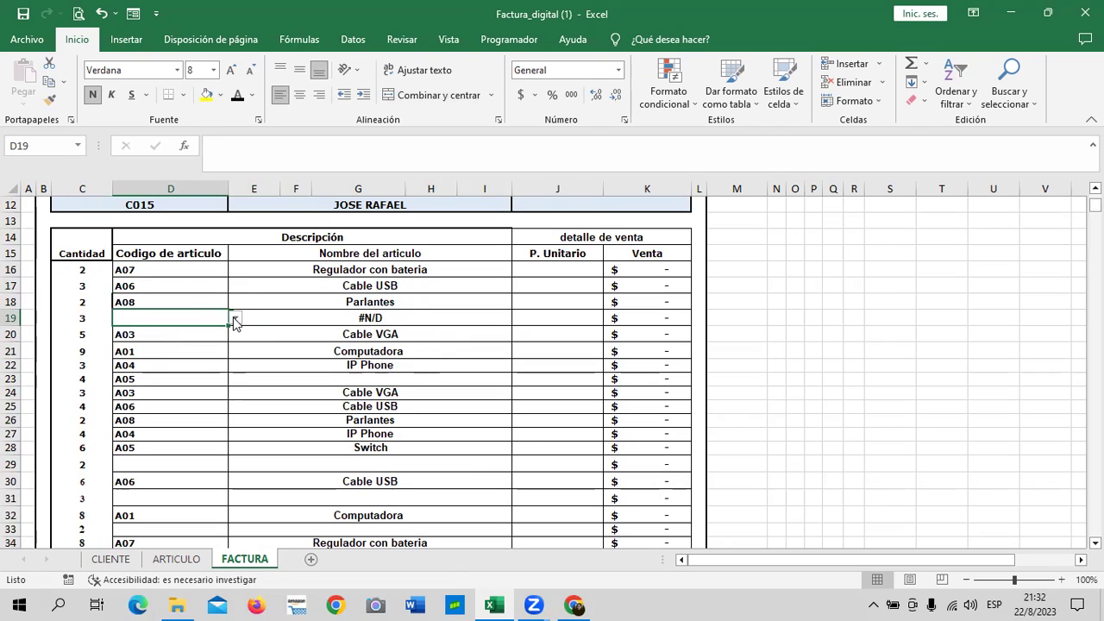
{"action": "left_click", "coordinate": [235, 318]}
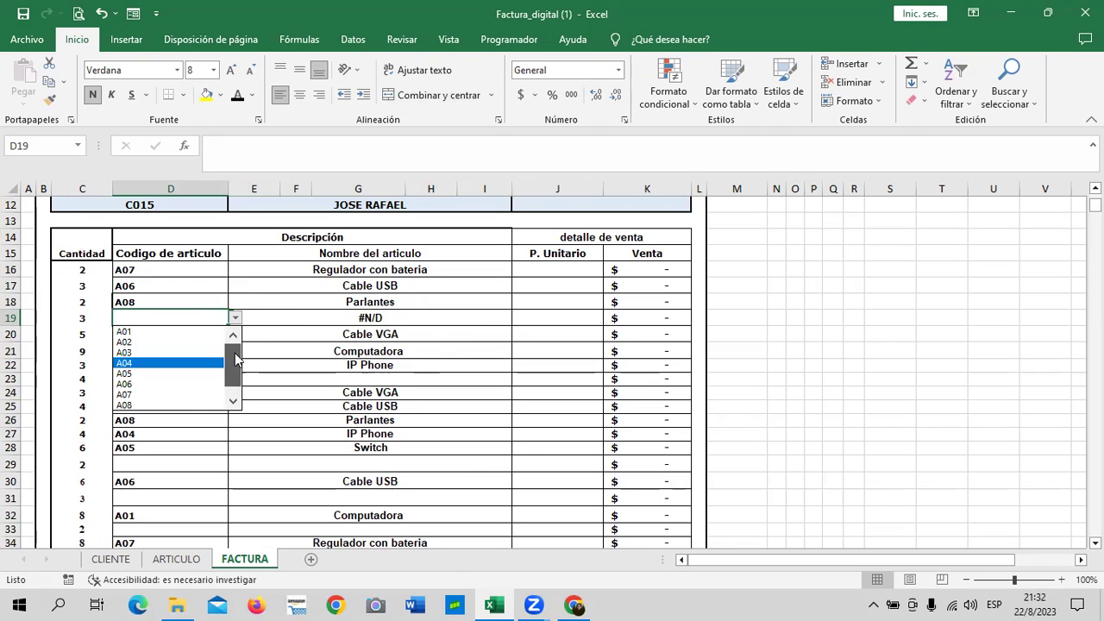
{"action": "left_click_drag", "start_coordinate": [231, 363], "coordinate": [231, 371]}
{"action": "left_click", "coordinate": [188, 393]}
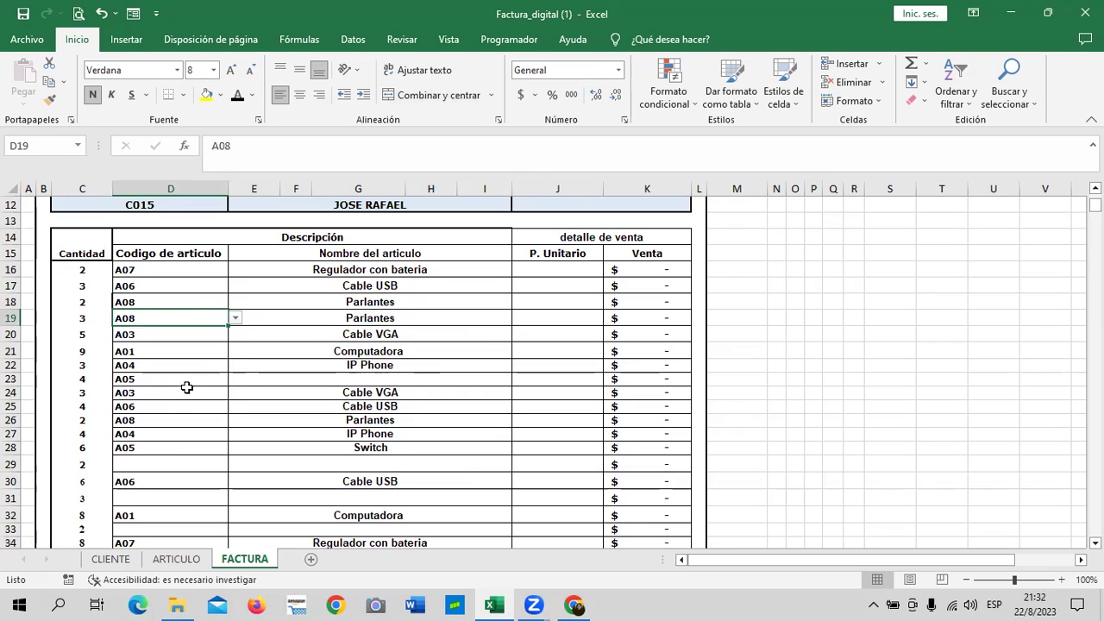
{"action": "left_click", "coordinate": [235, 318]}
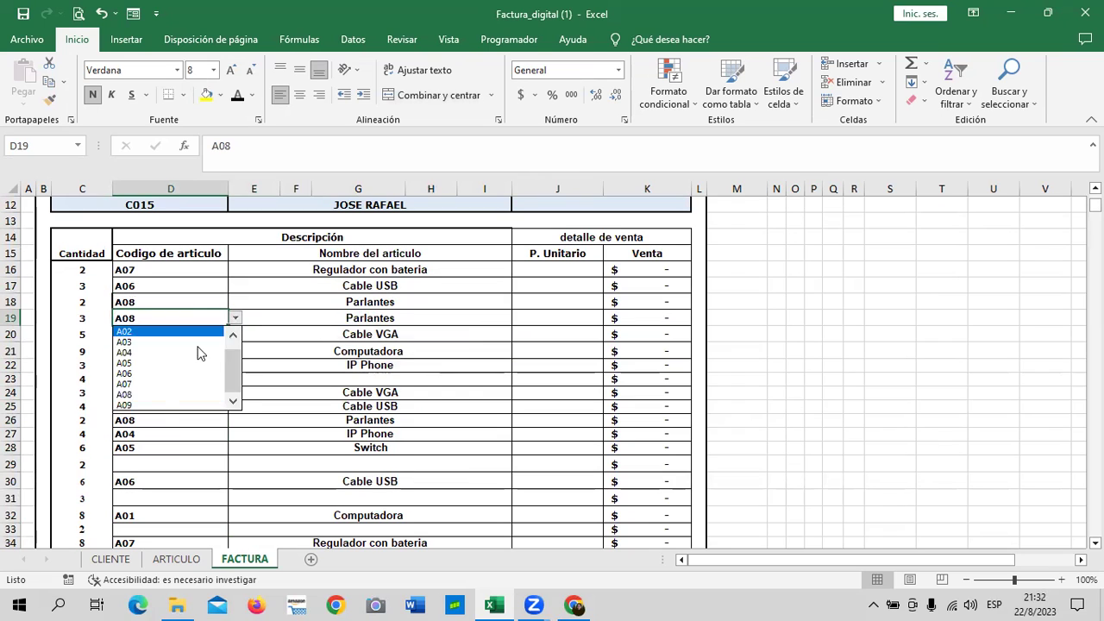
{"action": "left_click", "coordinate": [162, 401]}
Set D23 to A01 and copy E22's item-name formula down to E23, showing Computadora.
{"action": "left_click", "coordinate": [164, 378]}
{"action": "left_click", "coordinate": [234, 380]}
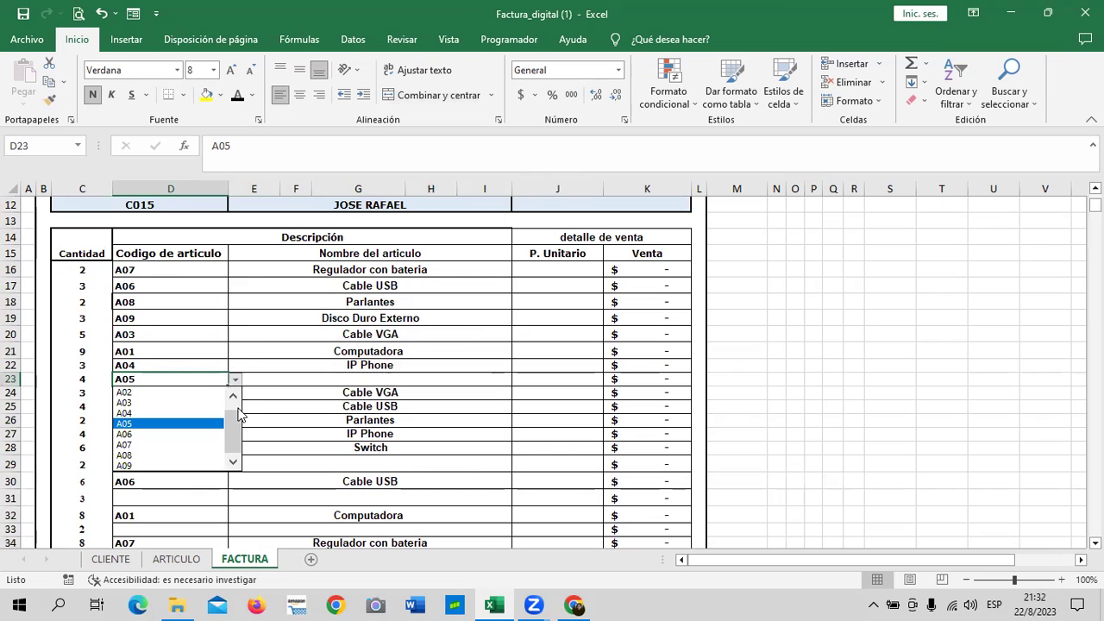
{"action": "left_click", "coordinate": [193, 393]}
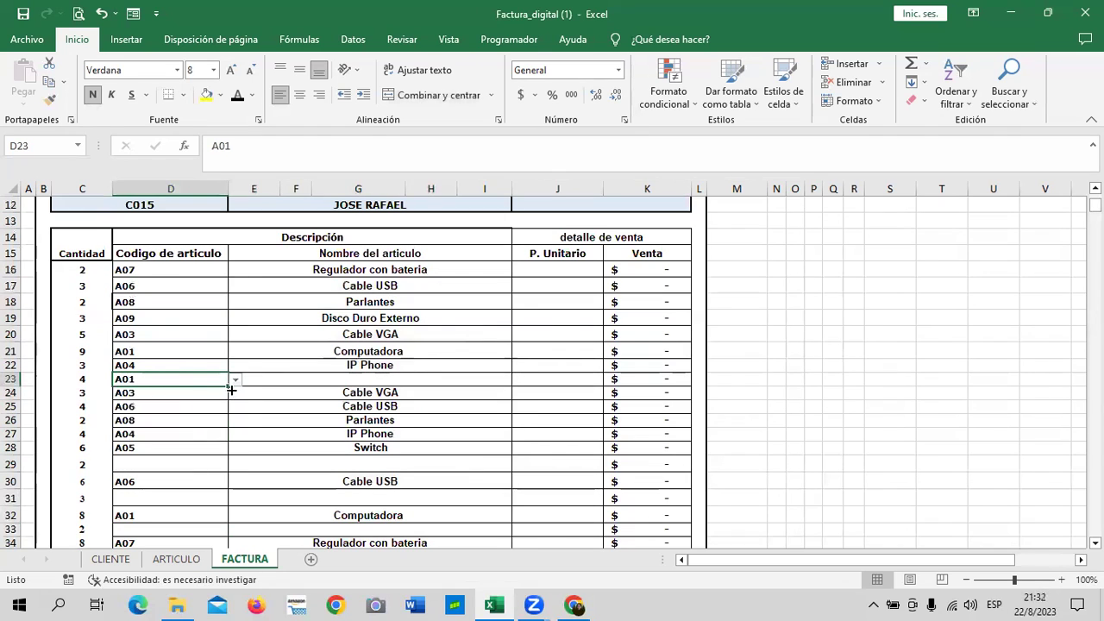
{"action": "left_click", "coordinate": [232, 385]}
{"action": "left_click", "coordinate": [179, 388]}
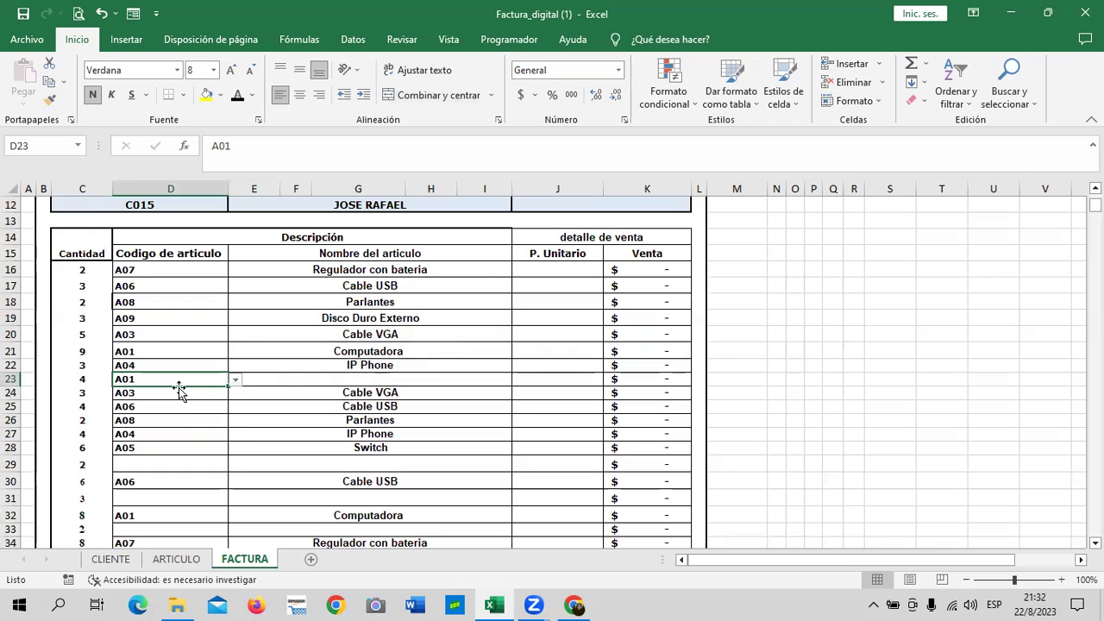
{"action": "left_click", "coordinate": [310, 369]}
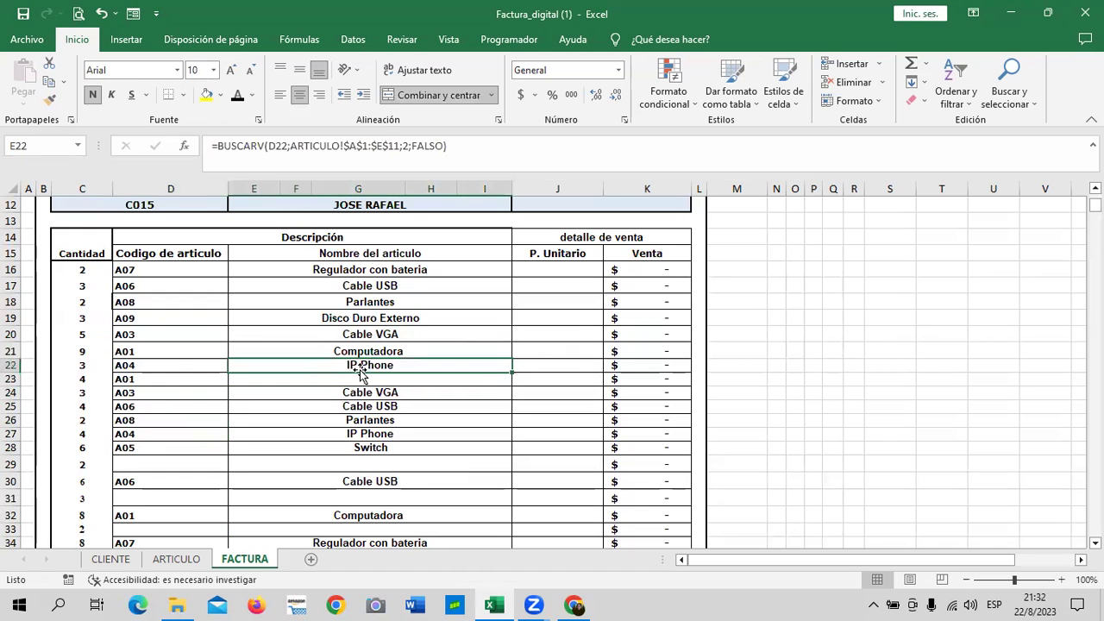
{"action": "left_click_drag", "start_coordinate": [512, 372], "coordinate": [514, 388]}
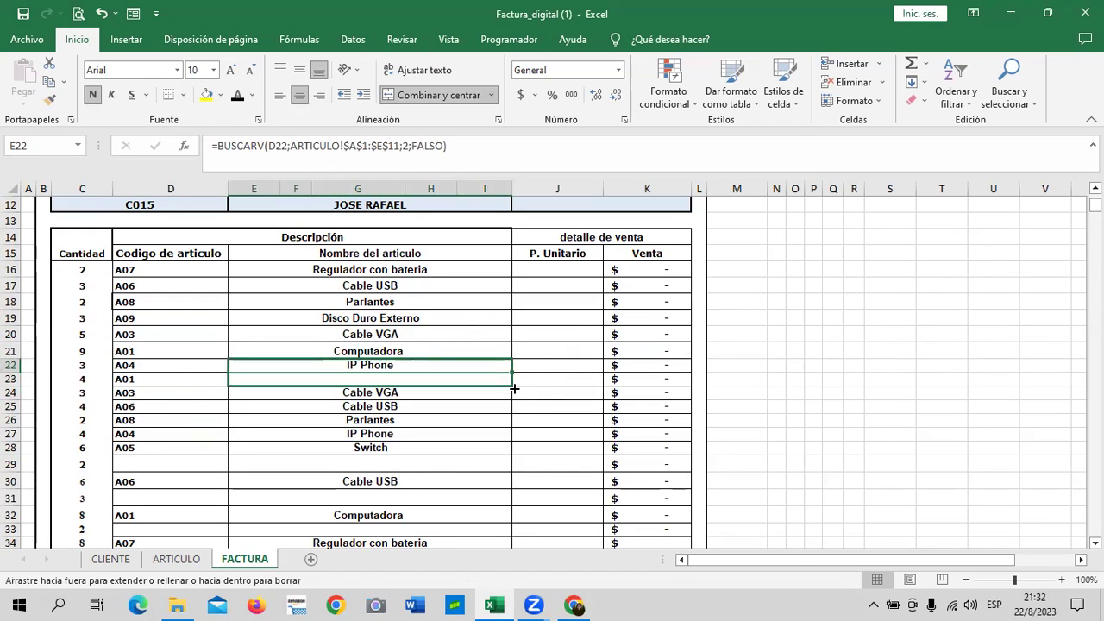
{"action": "scroll", "coordinate": [431, 423], "scroll_direction": "down", "scroll_amount": 2}
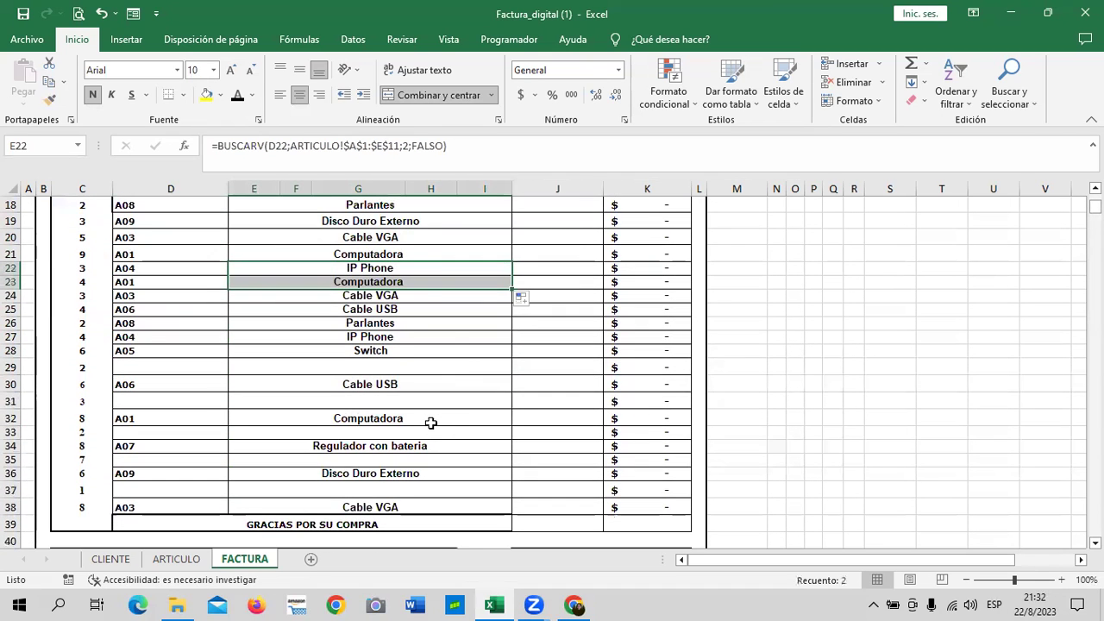
{"action": "scroll", "coordinate": [423, 424], "scroll_direction": "up", "scroll_amount": 2}
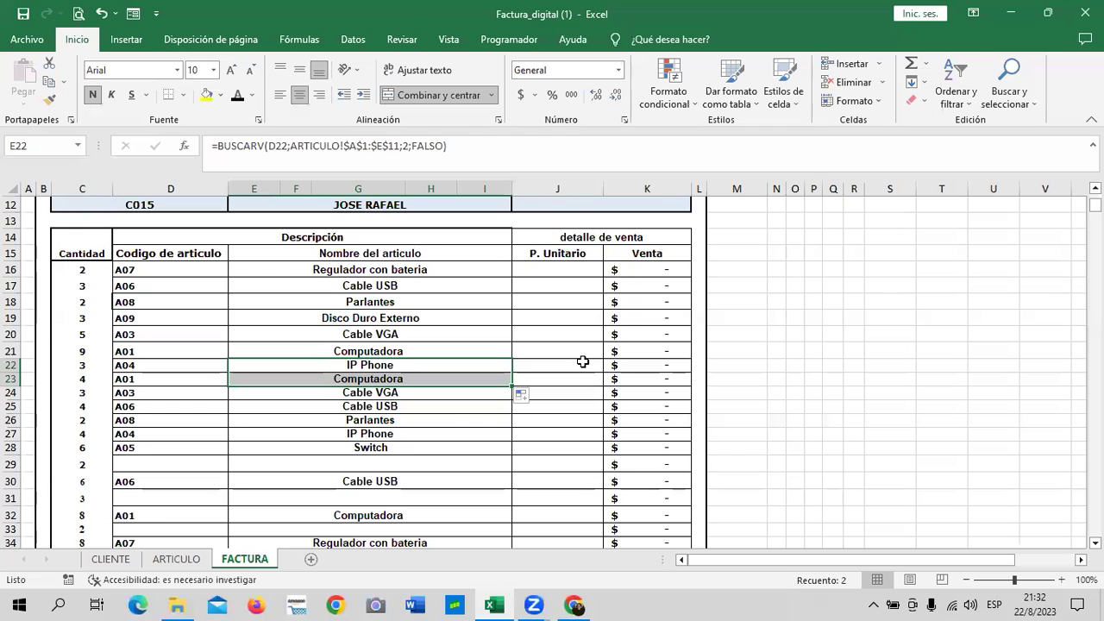
{"action": "scroll", "coordinate": [458, 438], "scroll_direction": "down", "scroll_amount": 4}
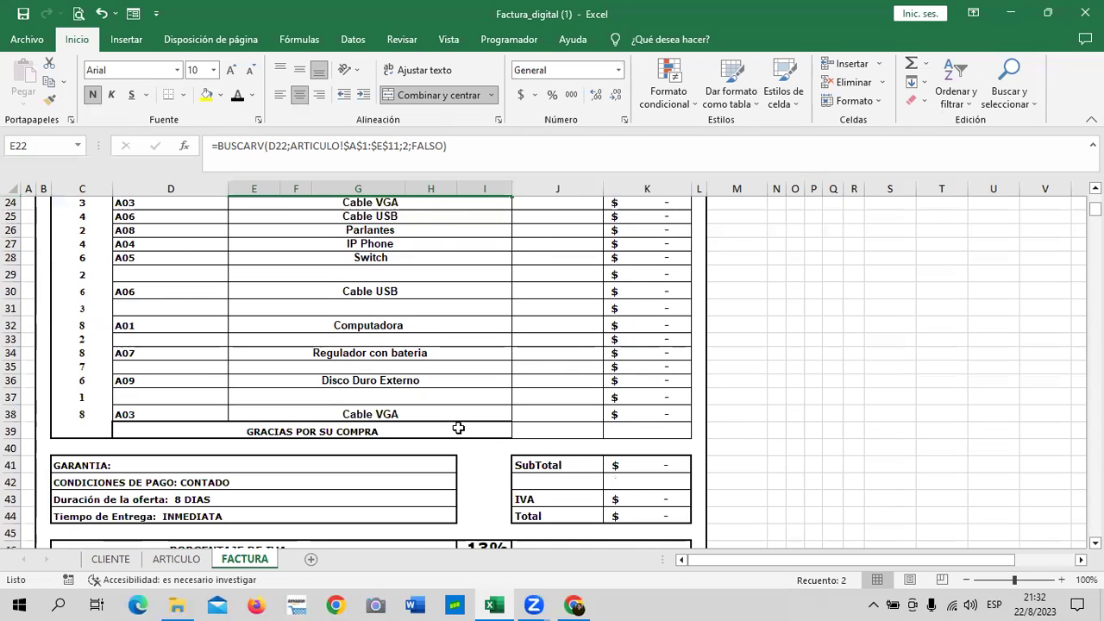
{"action": "scroll", "coordinate": [457, 432], "scroll_direction": "up", "scroll_amount": 3}
{"action": "scroll", "coordinate": [698, 431], "scroll_direction": "up", "scroll_amount": 2}
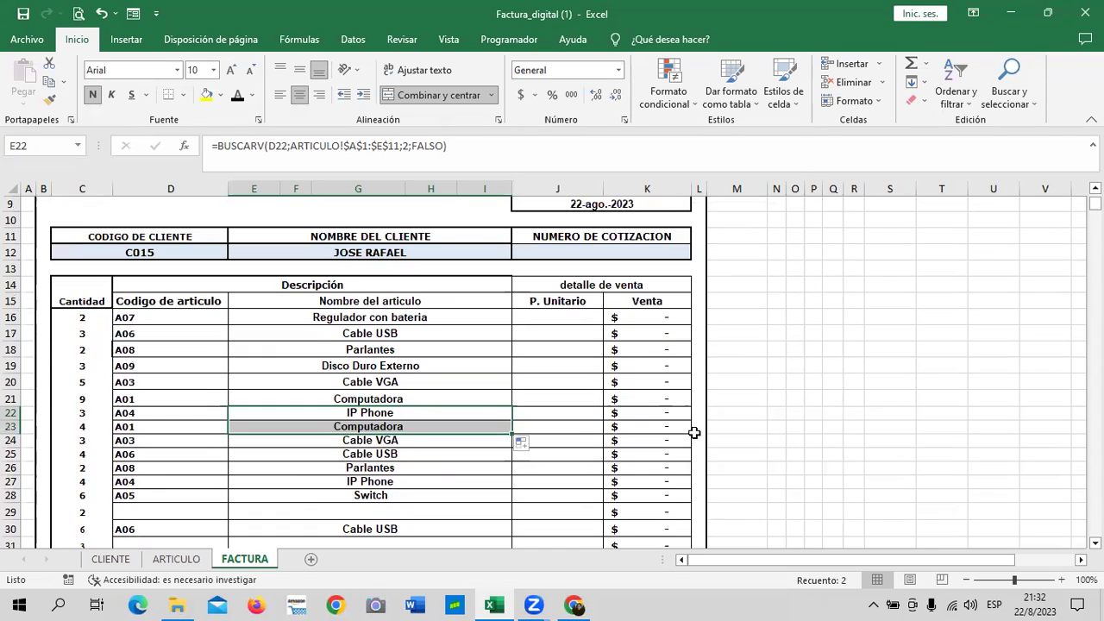
{"action": "left_click", "coordinate": [567, 323]}
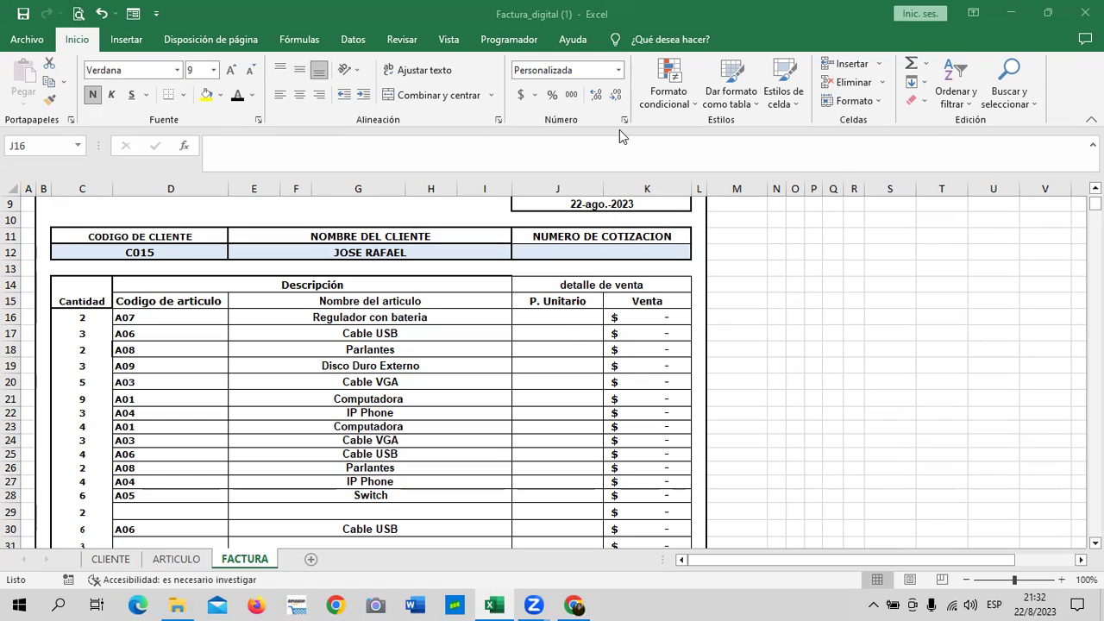
Start a BUSCARV formula in J16 with item code D16 as the lookup value.
{"action": "left_click", "coordinate": [570, 319]}
{"action": "left_click", "coordinate": [563, 360]}
{"action": "left_click", "coordinate": [565, 313]}
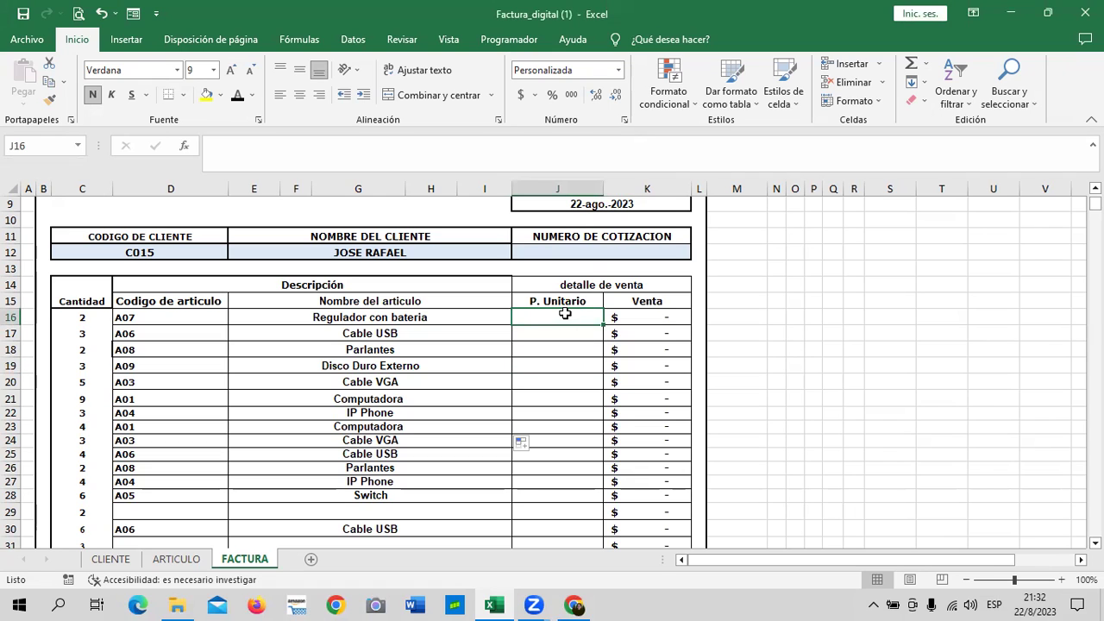
{"action": "type", "text": "="}
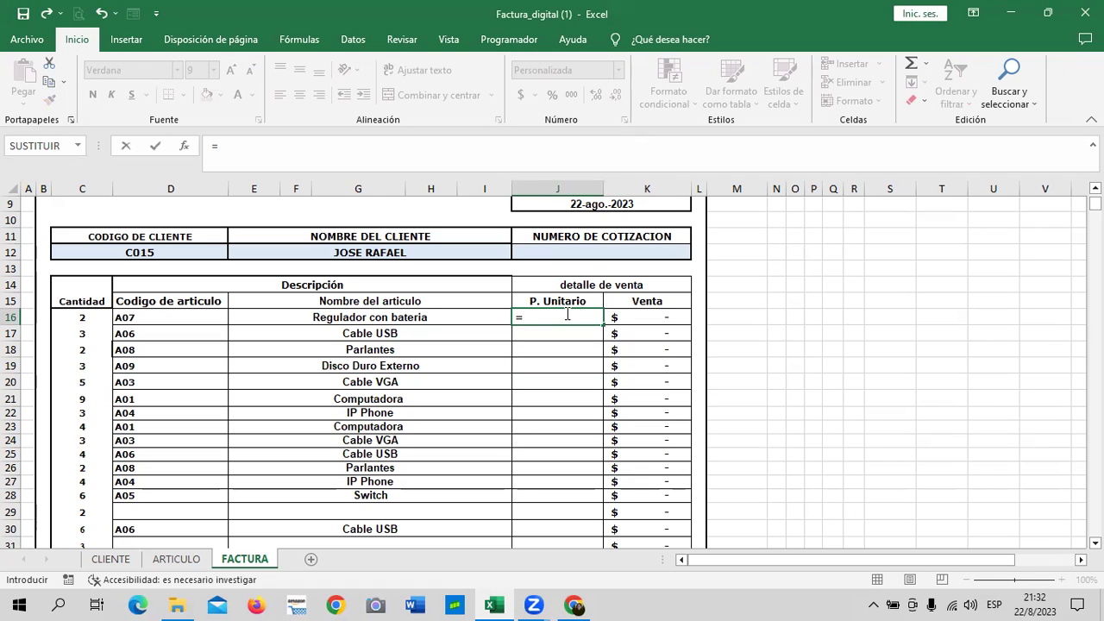
{"action": "type", "text": "BUSC"}
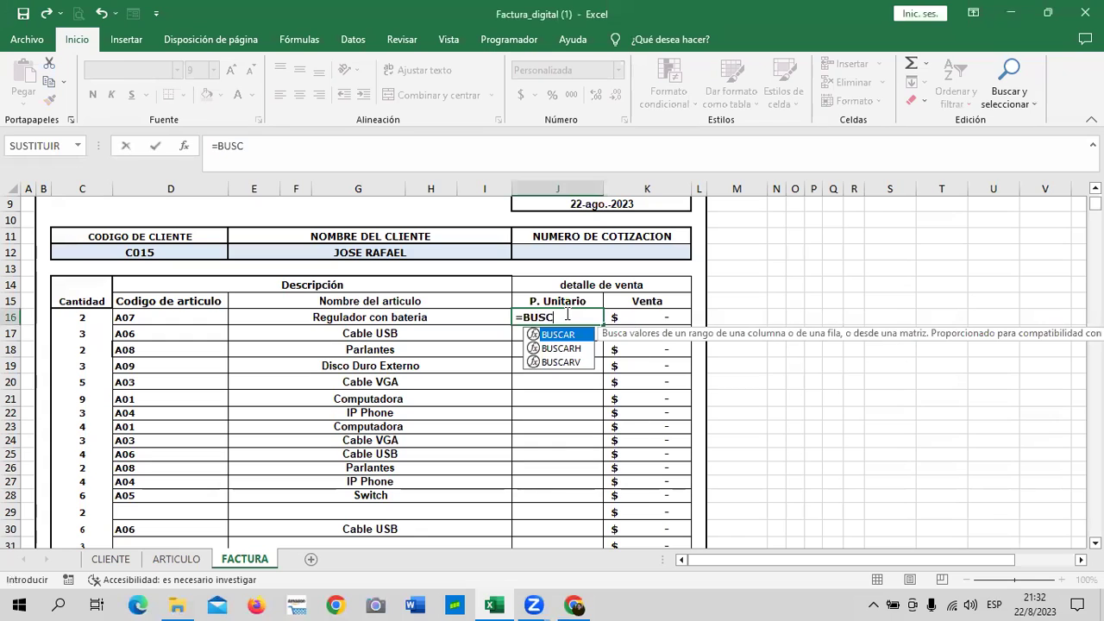
{"action": "double_click", "coordinate": [559, 362]}
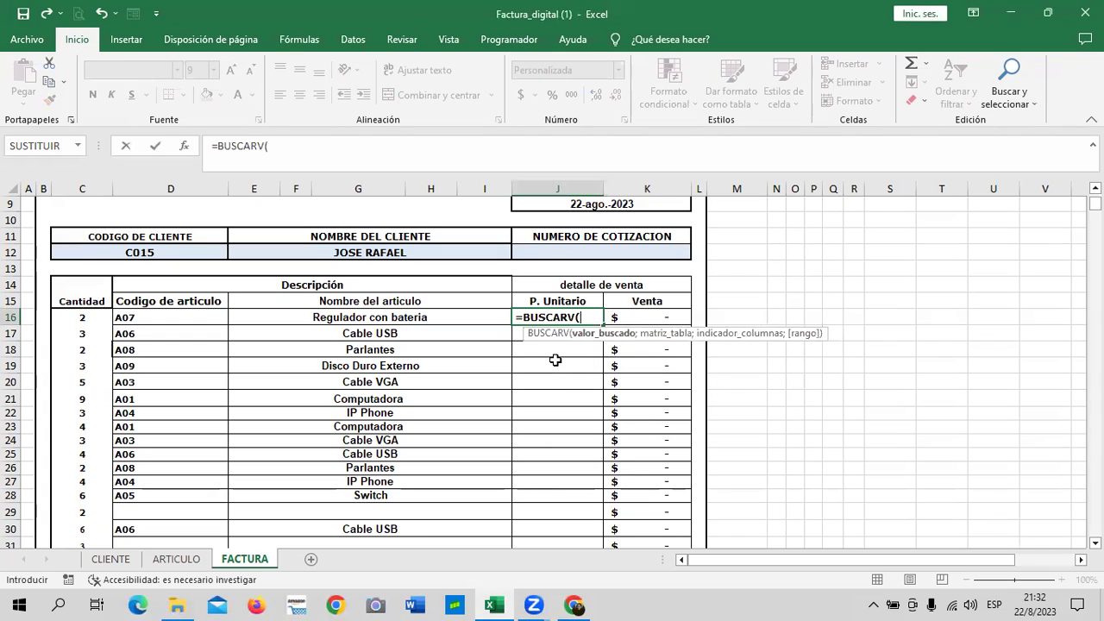
{"action": "left_click", "coordinate": [198, 313]}
{"action": "type", "text": ";"}
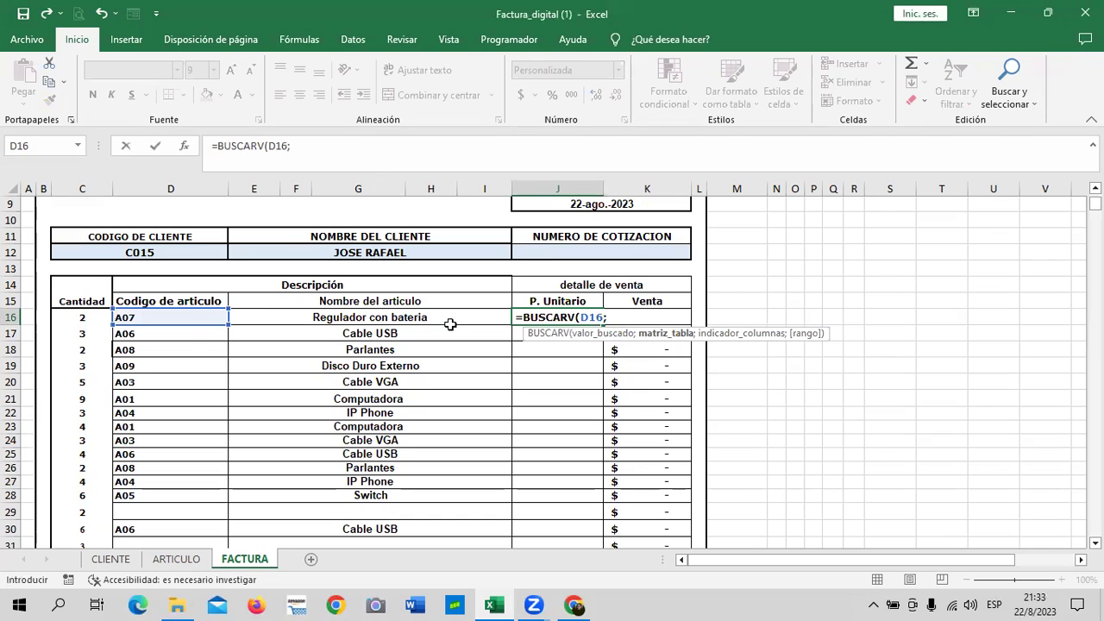
Complete it with range ARTICULO!A1:E11, column 5 and FALSO, giving a price of 80.00.
{"action": "left_click", "coordinate": [177, 559]}
{"action": "left_click_drag", "start_coordinate": [76, 212], "coordinate": [449, 343]}
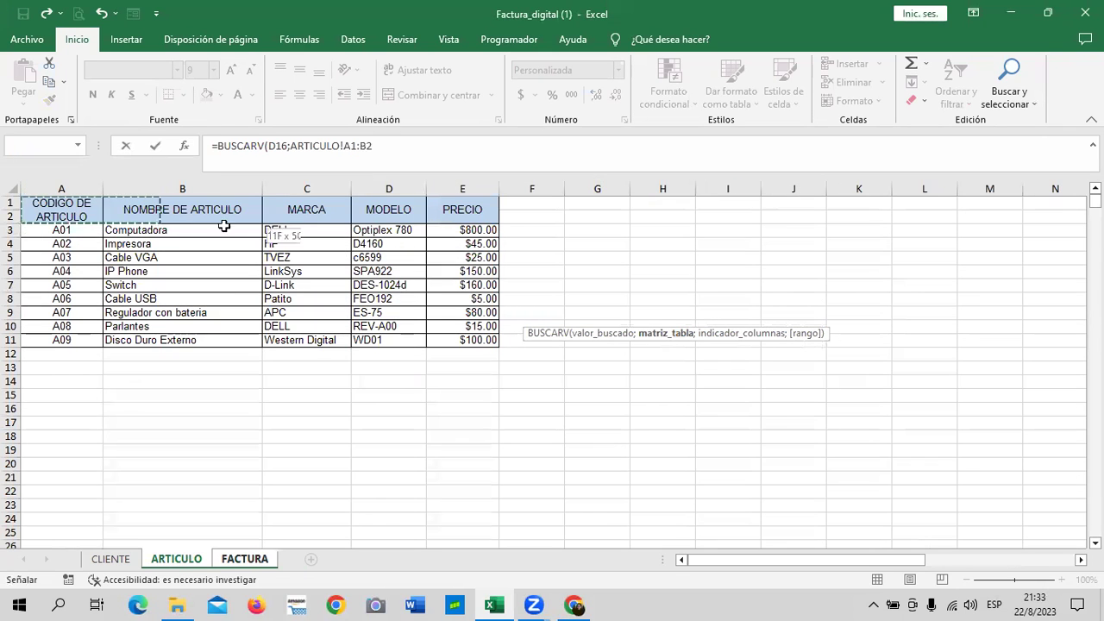
{"action": "left_click", "coordinate": [438, 149]}
{"action": "type", "text": ";5"}
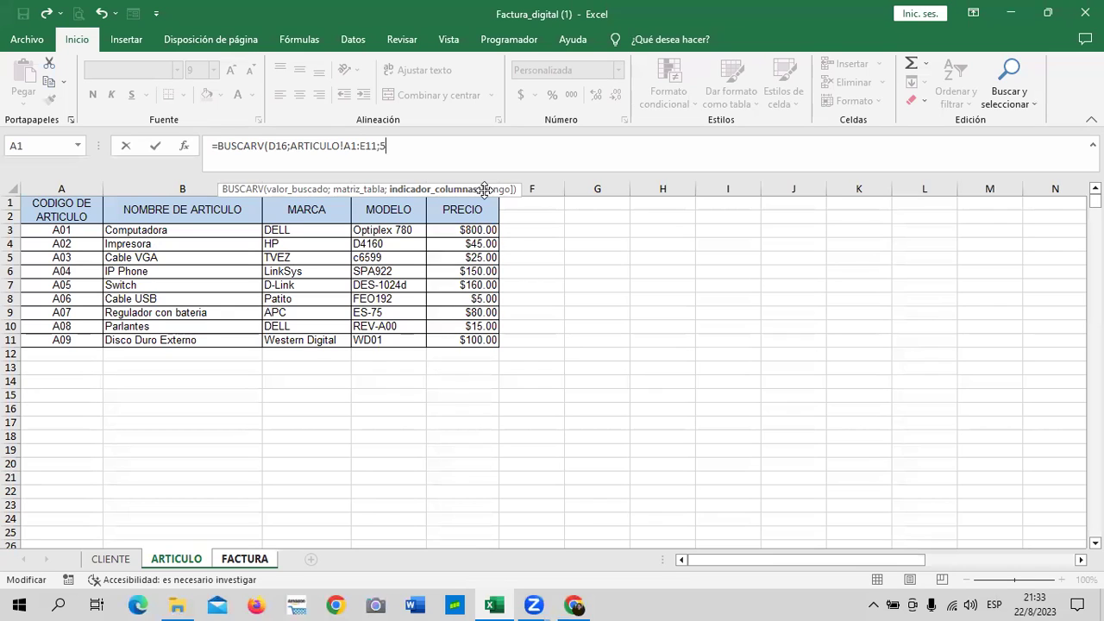
{"action": "type", "text": ";"}
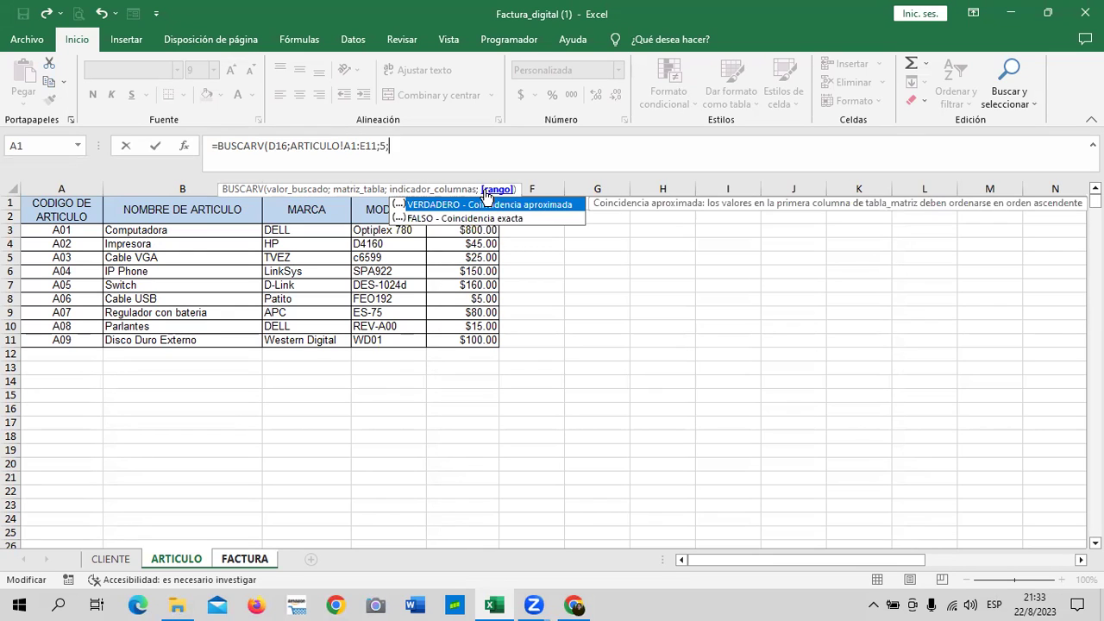
{"action": "left_click", "coordinate": [429, 219]}
{"action": "double_click", "coordinate": [429, 219]}
{"action": "type", "text": ")"}
{"action": "key", "text": "Return"}
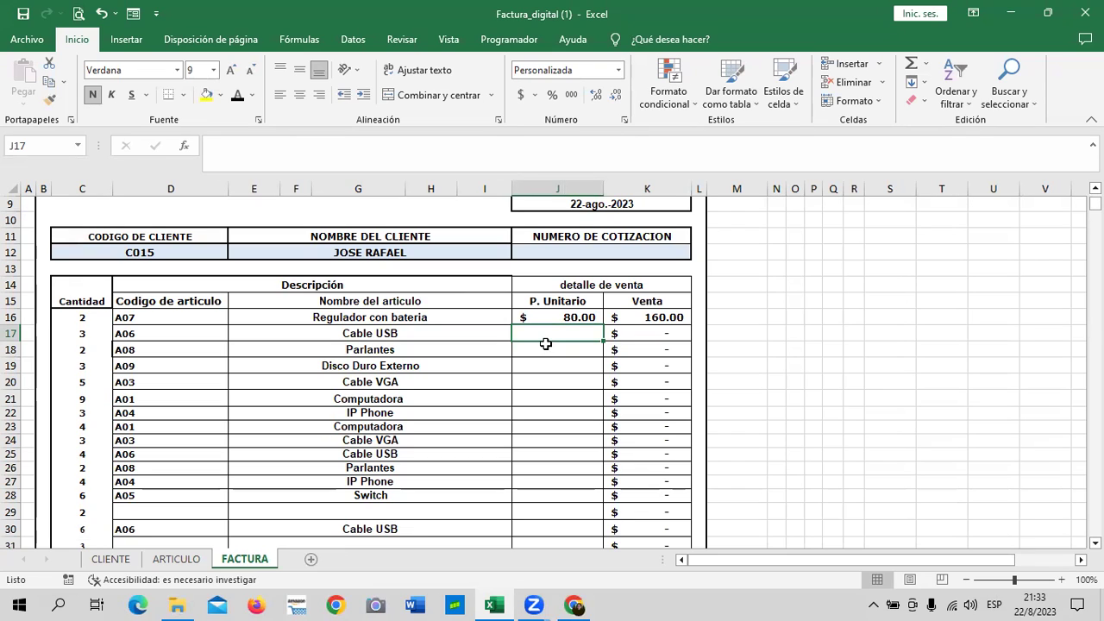
Change J16's price lookup range to ARTICULO!$A$1:$E$11, still returning $80.00.
{"action": "left_click", "coordinate": [536, 315]}
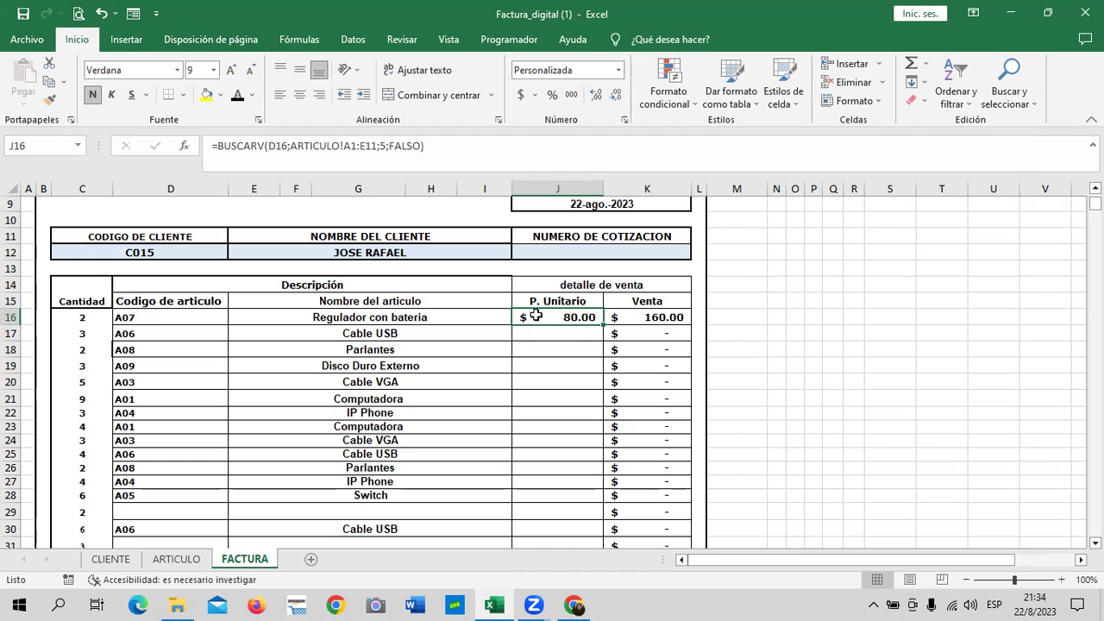
{"action": "left_click", "coordinate": [343, 147]}
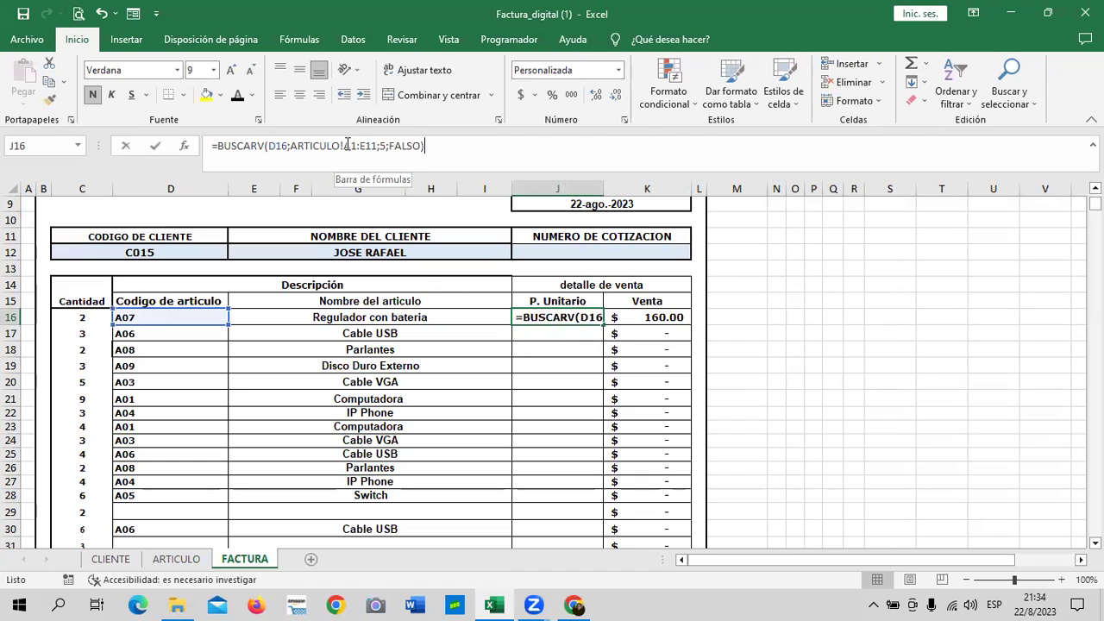
{"action": "type", "text": "$"}
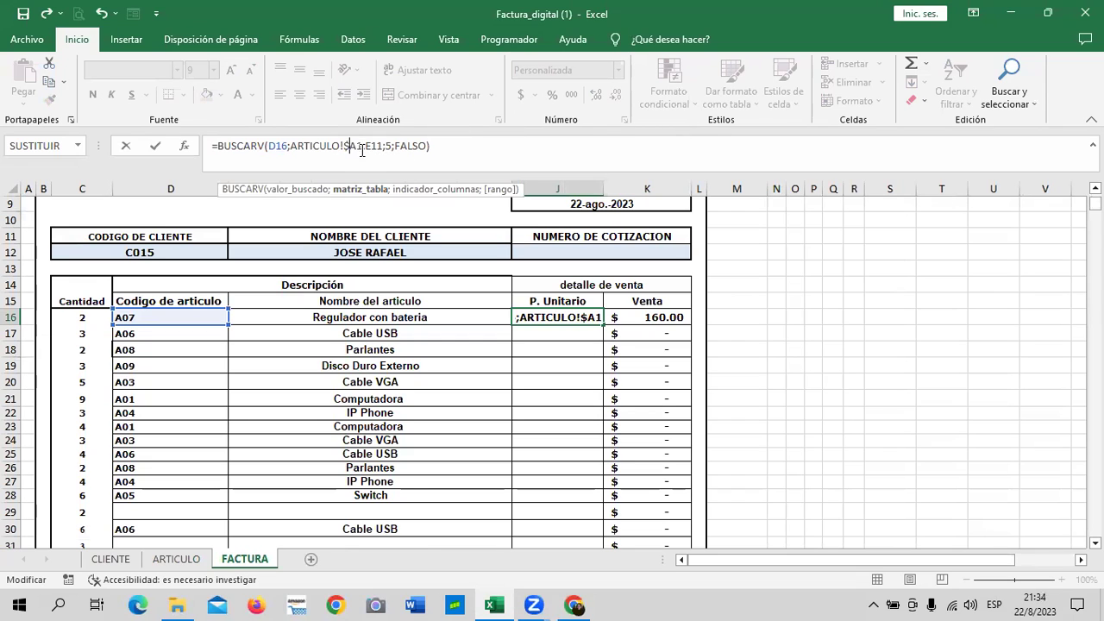
{"action": "key", "text": "Right"}
{"action": "type", "text": "$"}
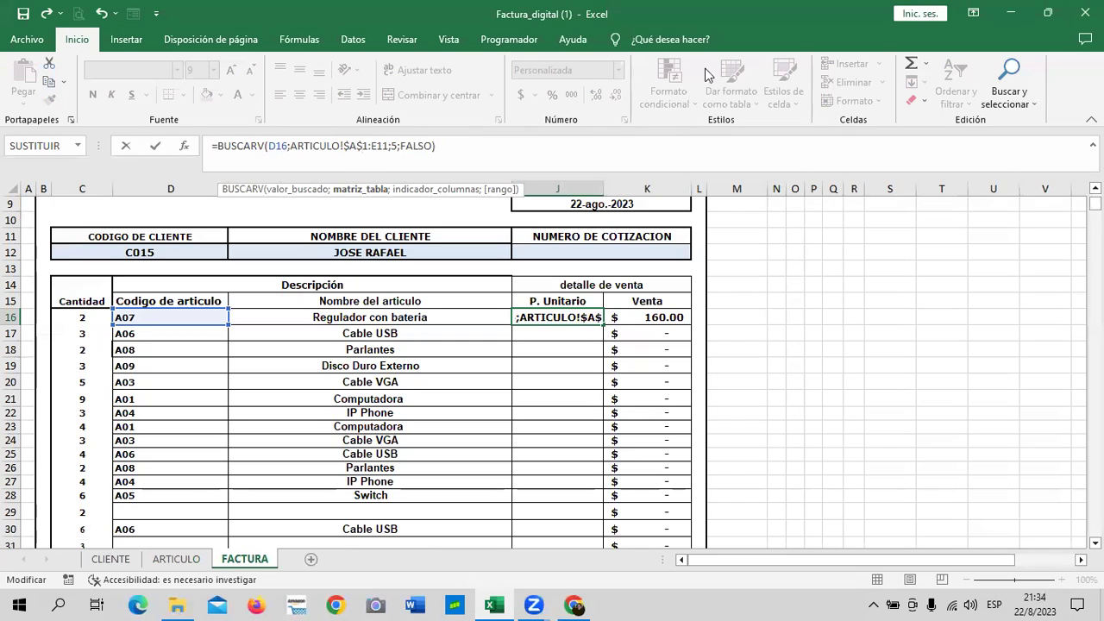
{"action": "key", "text": "Right"}
{"action": "key", "text": "Right"}
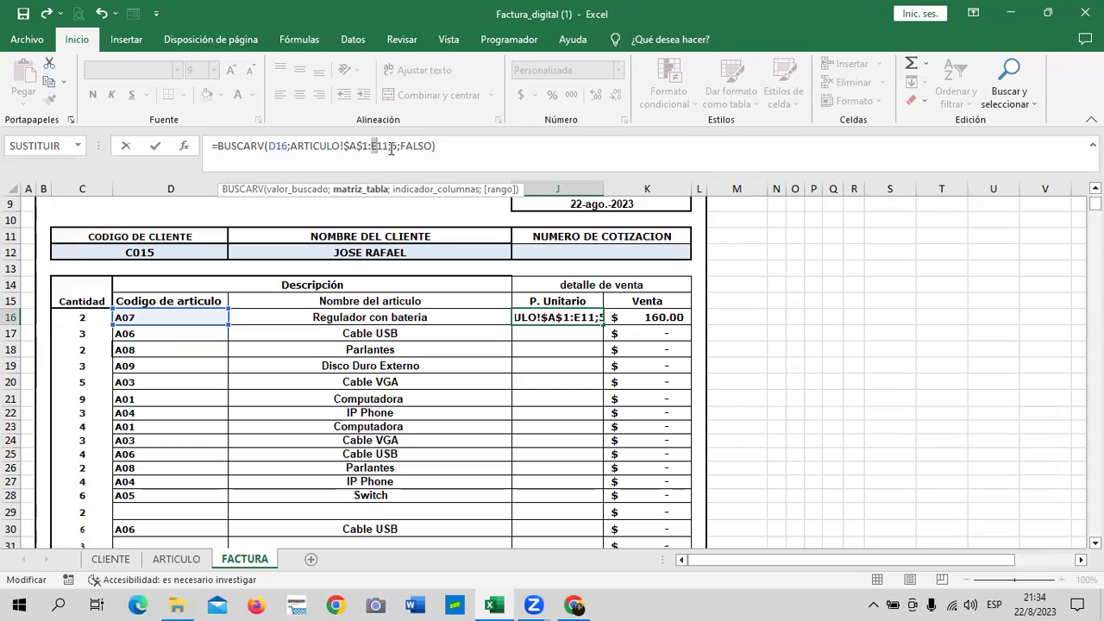
{"action": "type", "text": "$A"}
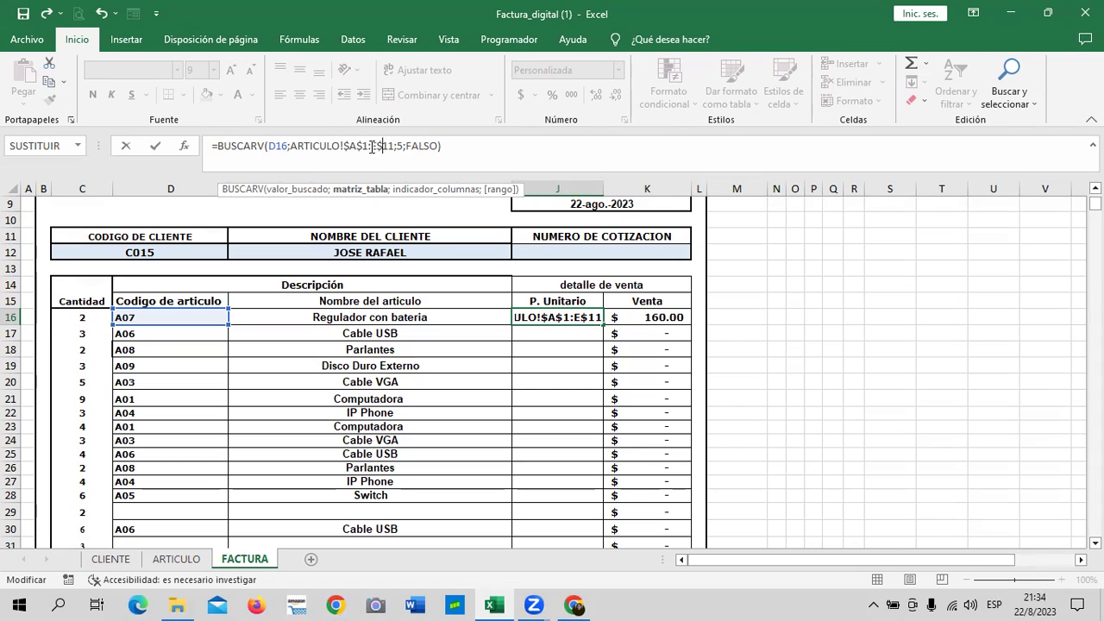
{"action": "type", "text": "$"}
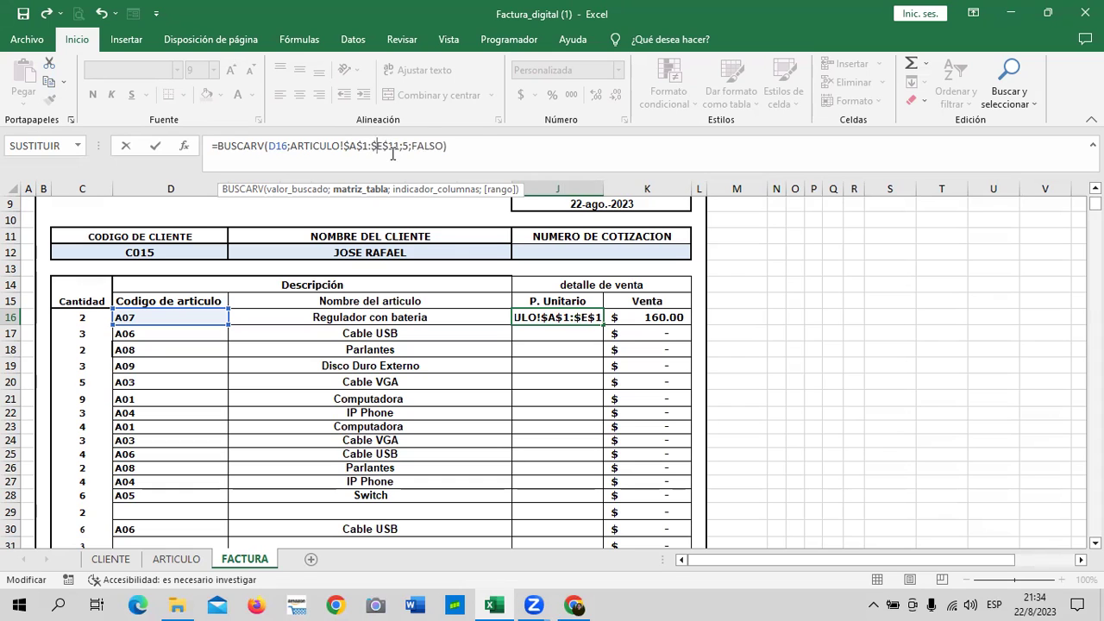
{"action": "key", "text": "Return"}
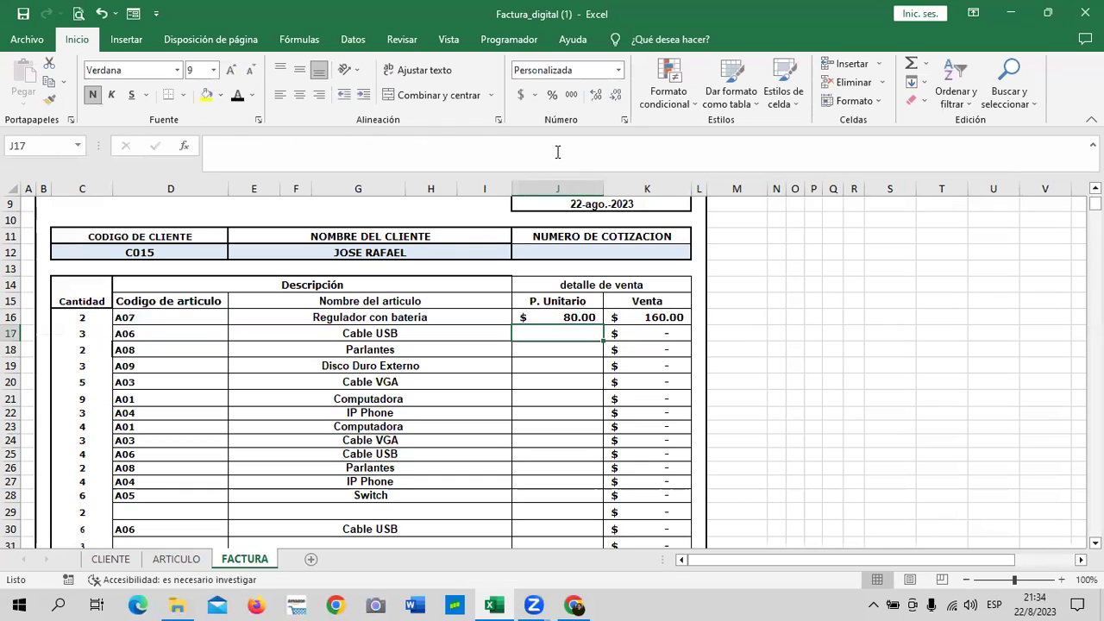
{"action": "key", "text": "Up"}
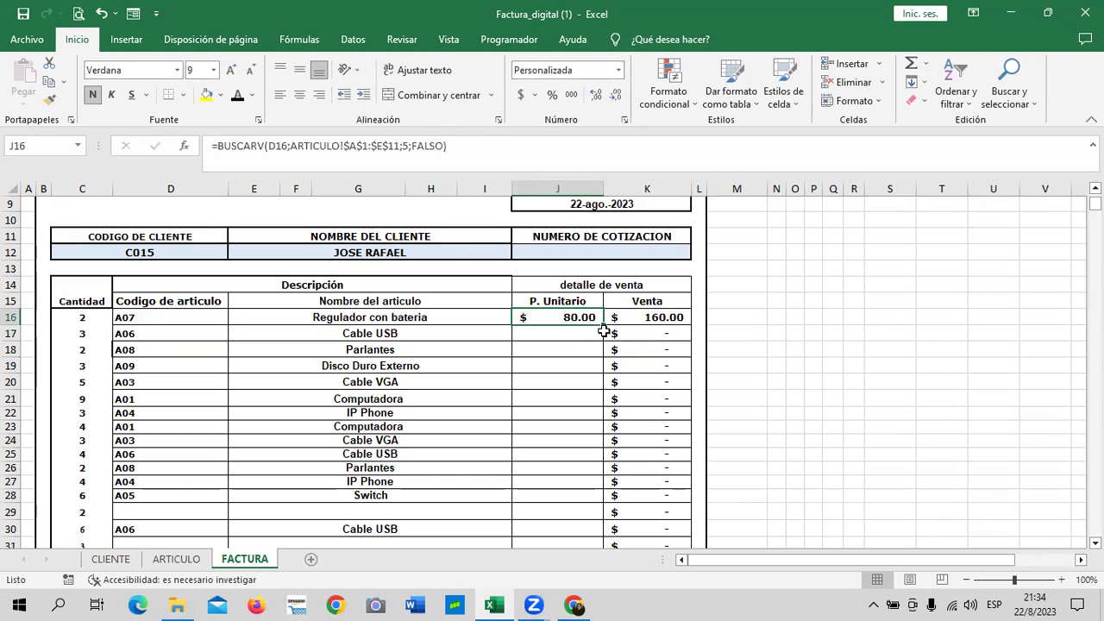
Fill J16's price formula down to row 38 and delete the #N/D formulas in J29, J31, J33, J35 and J37.
{"action": "mouse_move", "coordinate": [605, 328]}
{"action": "left_mouse_down"}
{"action": "mouse_move", "coordinate": [581, 557]}
{"action": "mouse_move", "coordinate": [582, 516]}
{"action": "left_mouse_up"}
{"action": "left_click", "coordinate": [813, 417]}
{"action": "left_click", "coordinate": [560, 367]}
{"action": "key", "text": "Delete"}
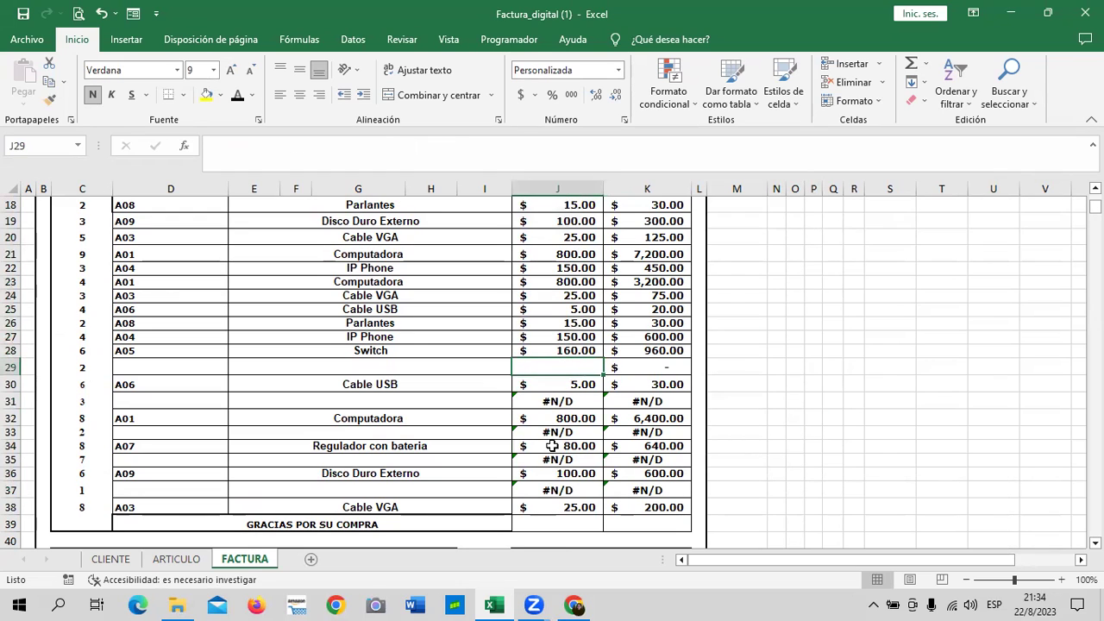
{"action": "left_click", "coordinate": [556, 402]}
{"action": "key", "text": "Delete"}
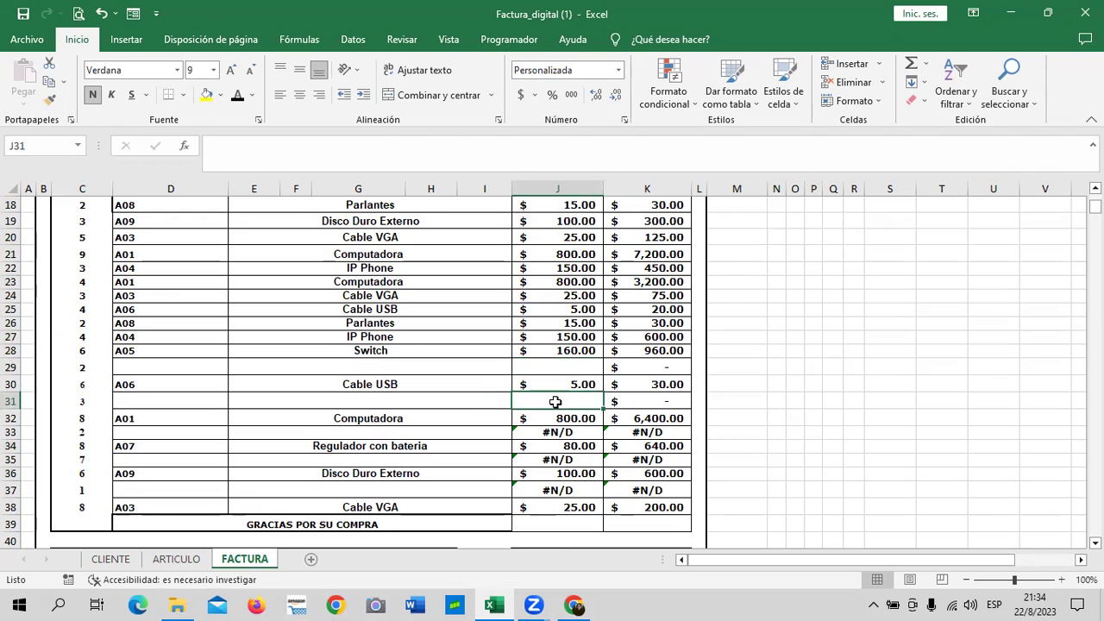
{"action": "left_click", "coordinate": [552, 432]}
{"action": "key", "text": "Delete"}
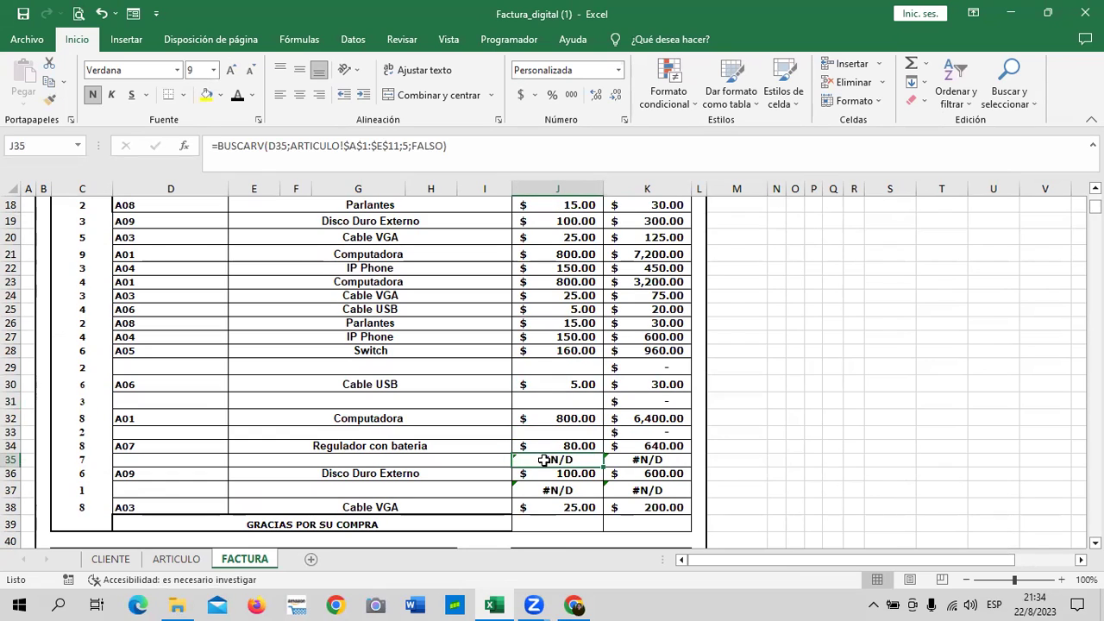
{"action": "key", "text": "Delete"}
{"action": "left_click", "coordinate": [557, 490]}
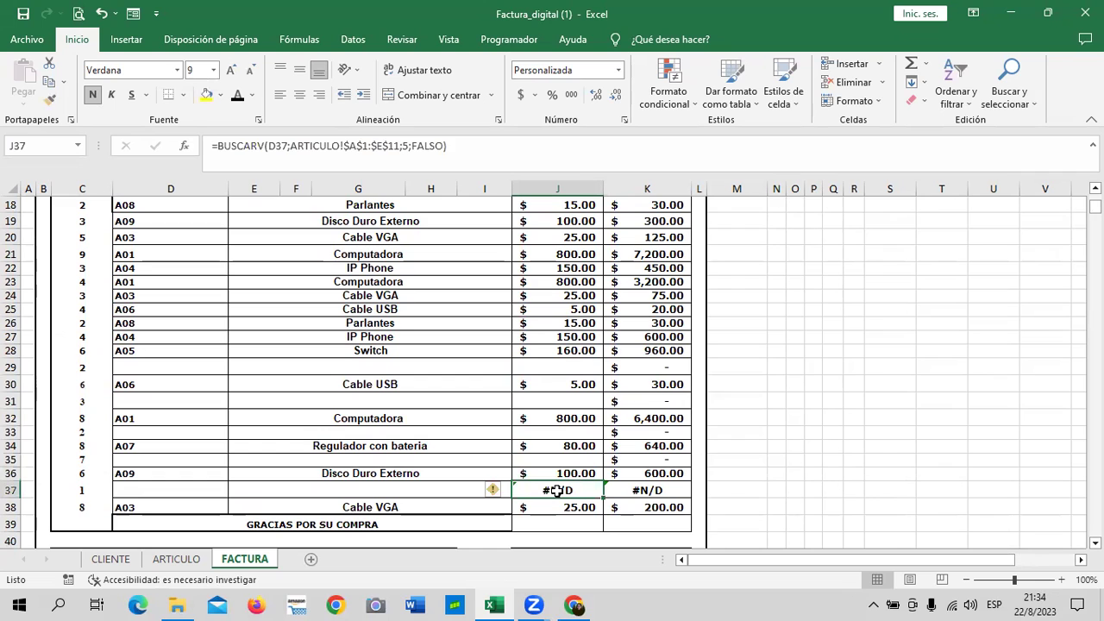
{"action": "key", "text": "Delete"}
{"action": "scroll", "coordinate": [631, 472], "scroll_direction": "up", "scroll_amount": 2}
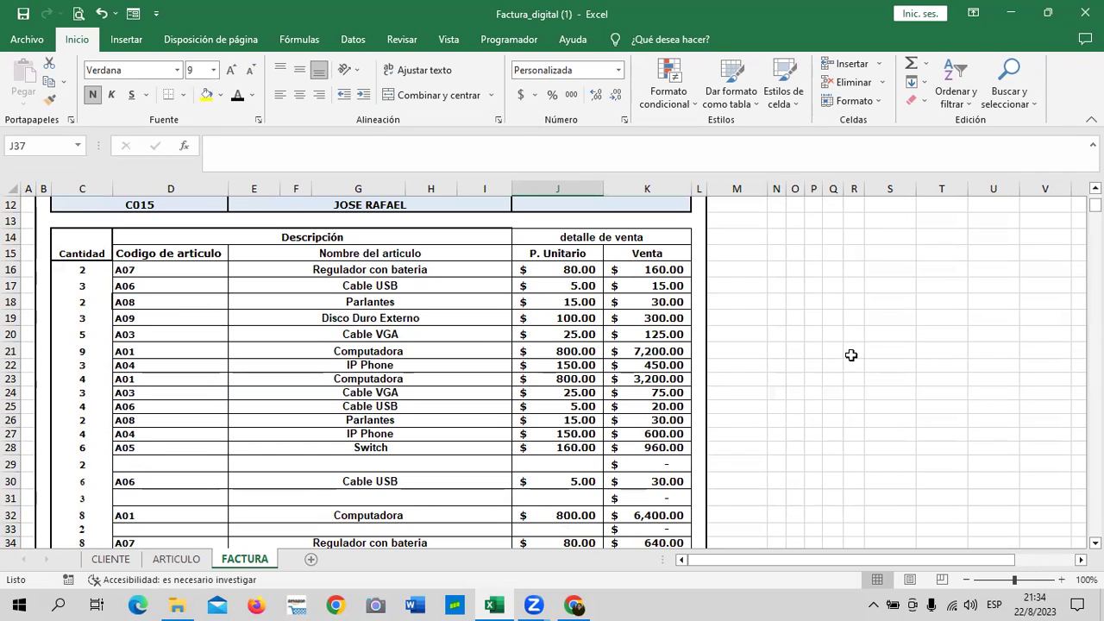
{"action": "left_click", "coordinate": [880, 351]}
{"action": "left_click", "coordinate": [650, 266]}
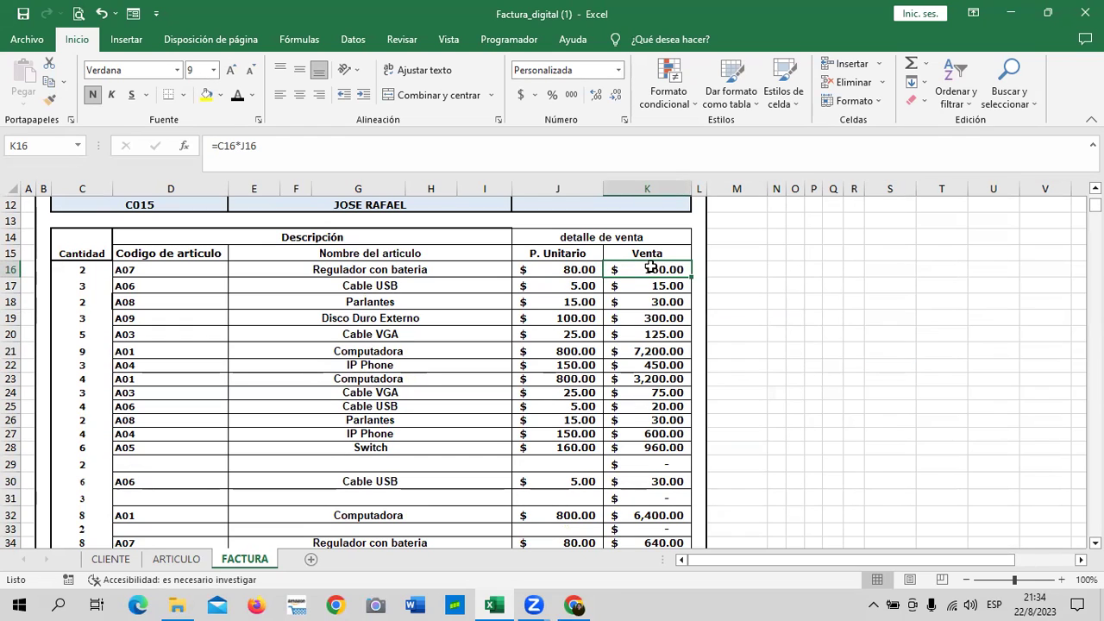
{"action": "scroll", "coordinate": [645, 280], "scroll_direction": "up", "scroll_amount": 3}
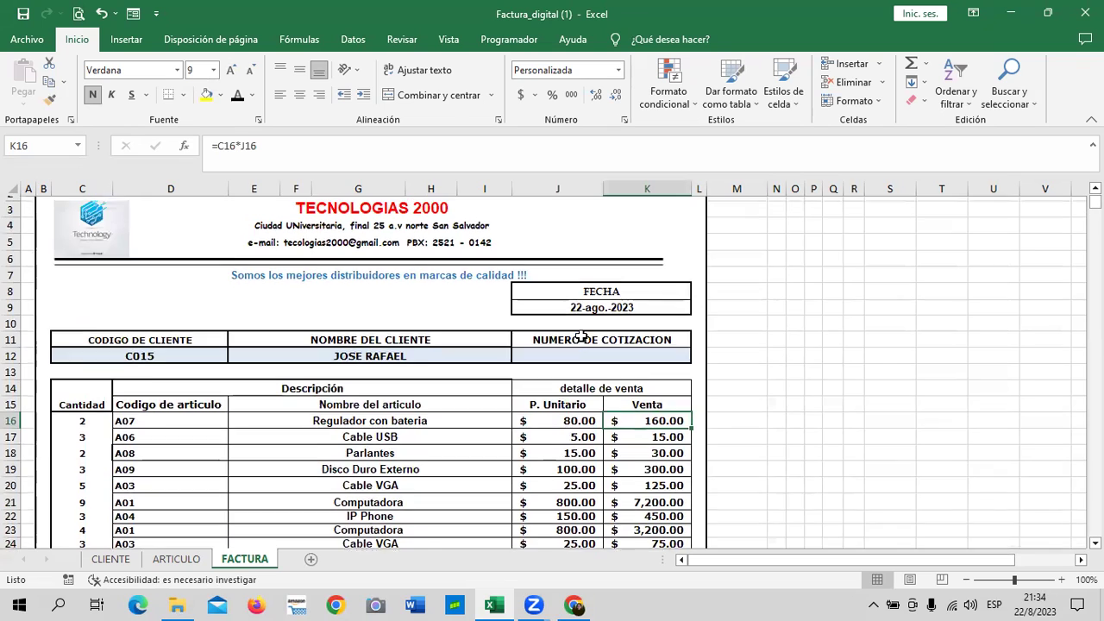
{"action": "scroll", "coordinate": [638, 293], "scroll_direction": "up", "scroll_amount": 1}
{"action": "left_click", "coordinate": [653, 252]}
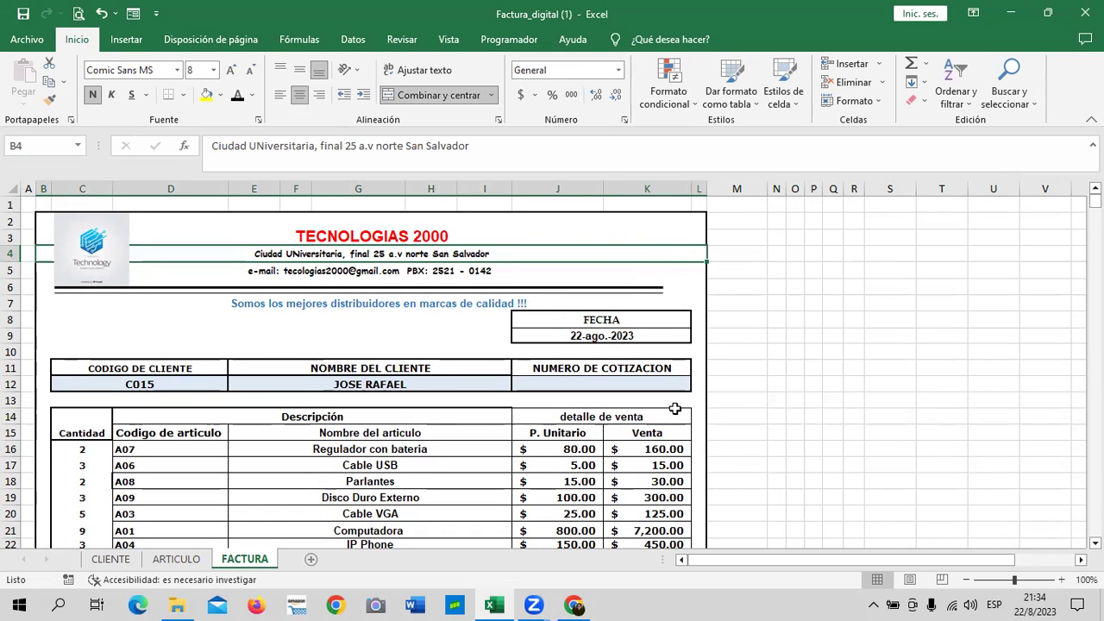
{"action": "scroll", "coordinate": [737, 402], "scroll_direction": "down", "scroll_amount": 1}
{"action": "scroll", "coordinate": [737, 402], "scroll_direction": "down", "scroll_amount": 1}
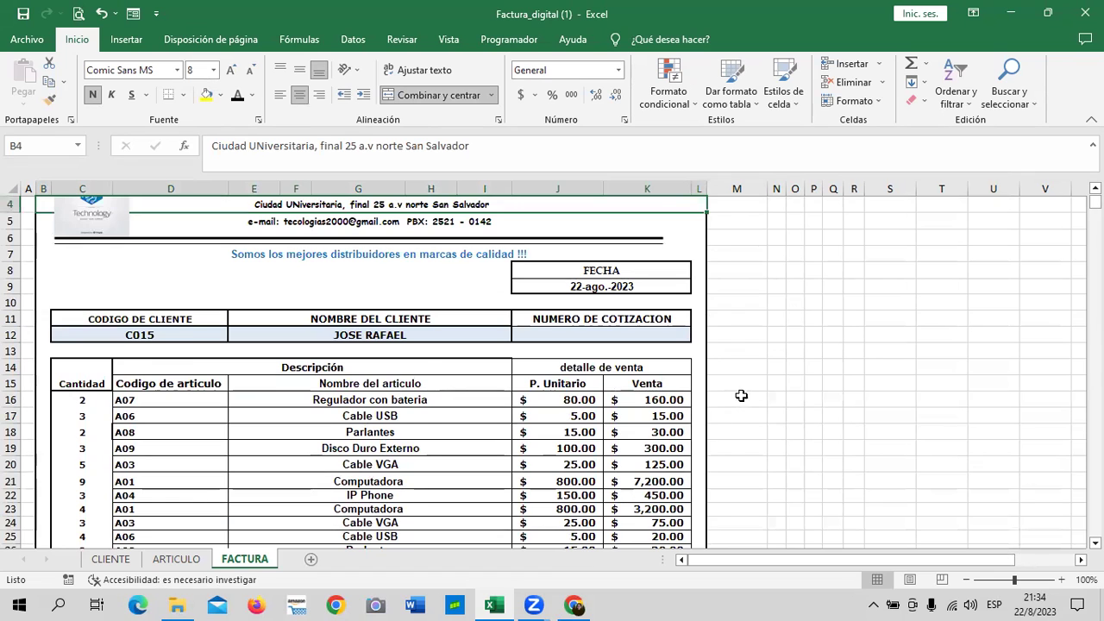
{"action": "scroll", "coordinate": [740, 397], "scroll_direction": "down", "scroll_amount": 1}
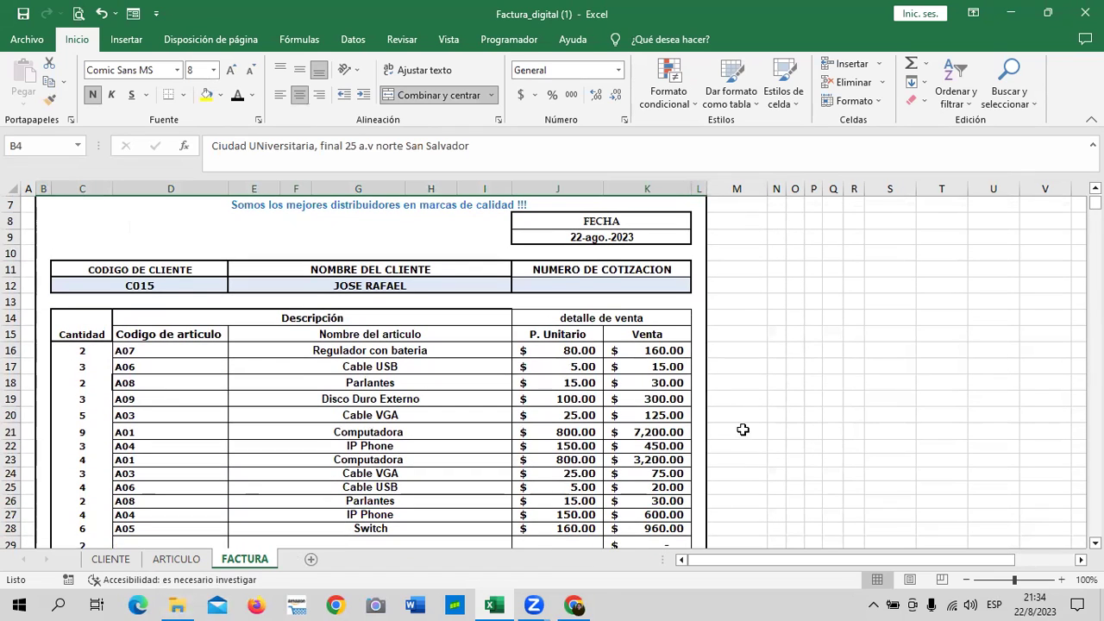
{"action": "left_click", "coordinate": [646, 348]}
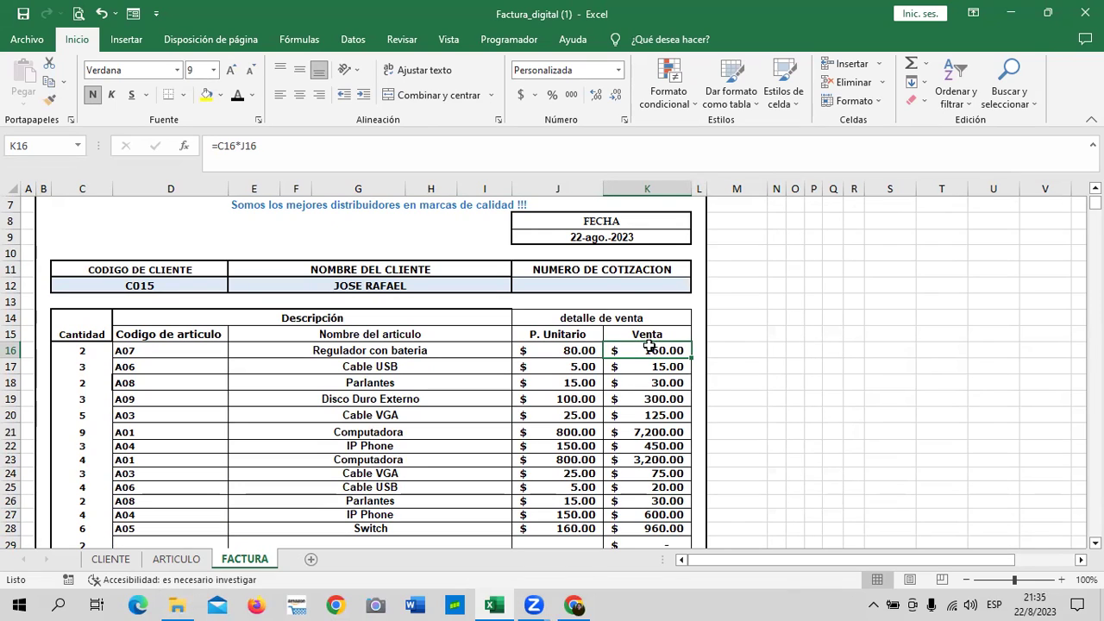
Enter quantity 1 in C16, 1 in C32 and 2 in C38.
{"action": "left_click", "coordinate": [60, 352]}
{"action": "type", "text": "1"}
{"action": "key", "text": "Return"}
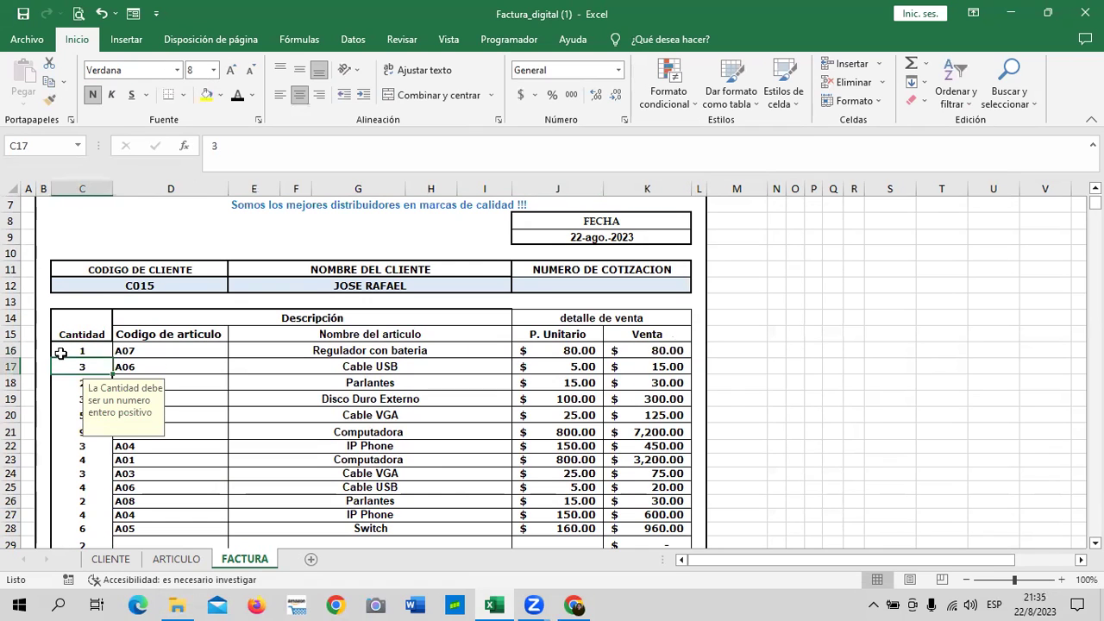
{"action": "scroll", "coordinate": [82, 471], "scroll_direction": "down", "scroll_amount": 3}
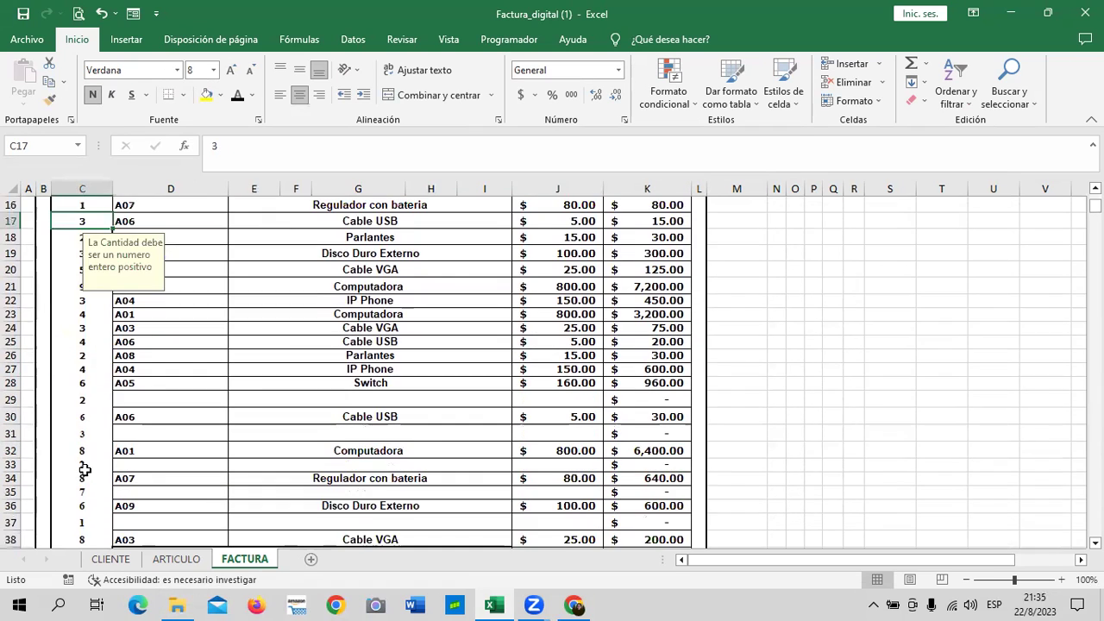
{"action": "left_click", "coordinate": [62, 452]}
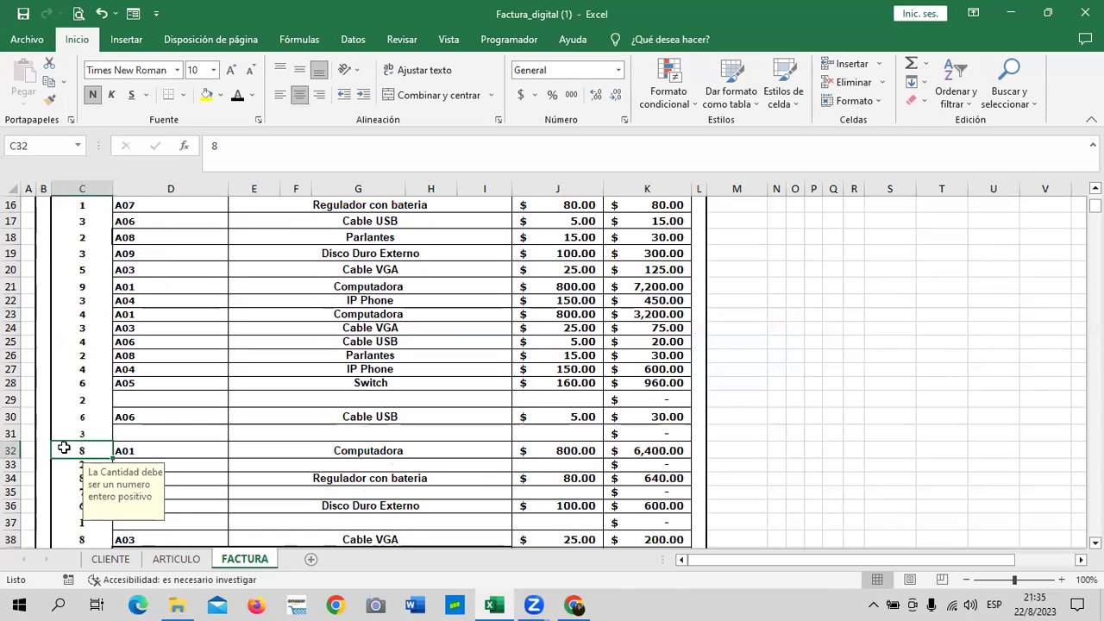
{"action": "type", "text": "1"}
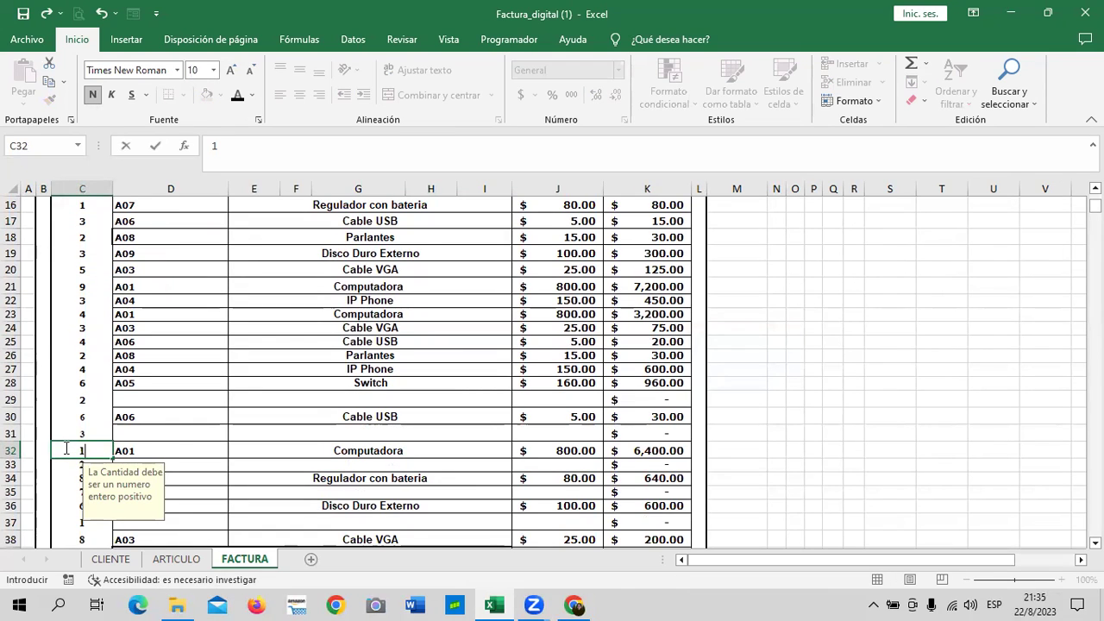
{"action": "key", "text": "Return"}
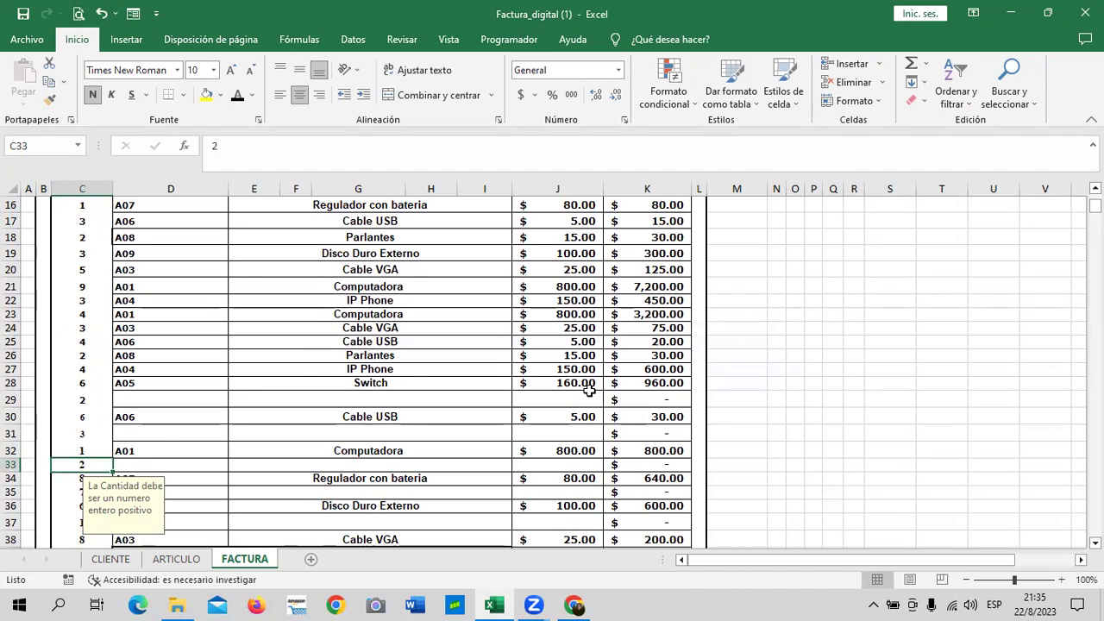
{"action": "scroll", "coordinate": [568, 411], "scroll_direction": "down", "scroll_amount": 2}
{"action": "left_click", "coordinate": [63, 440]}
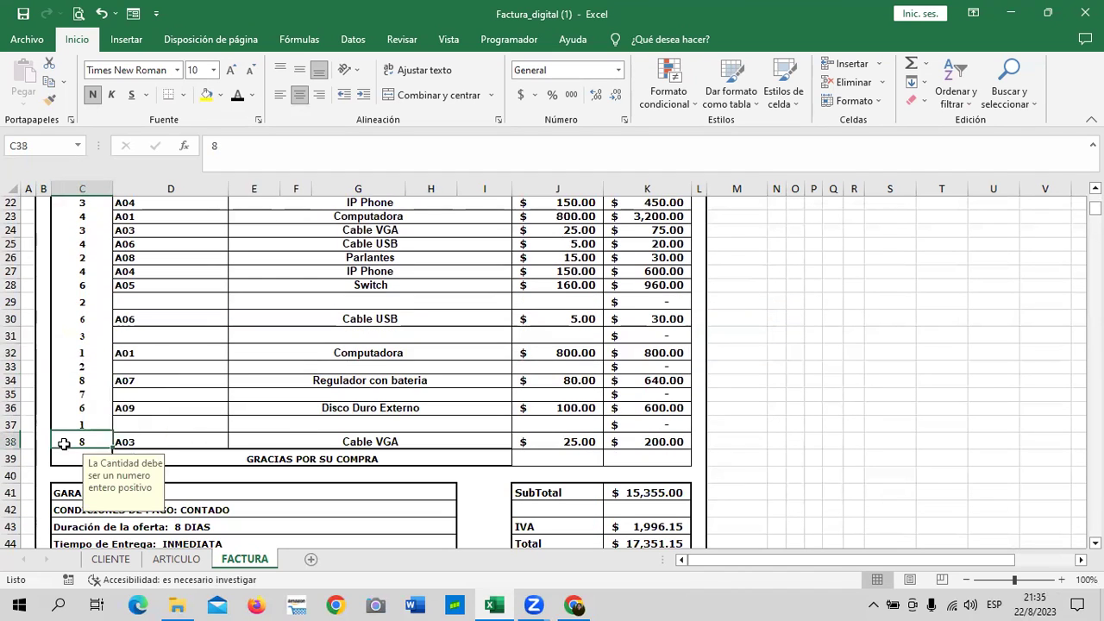
{"action": "type", "text": "2"}
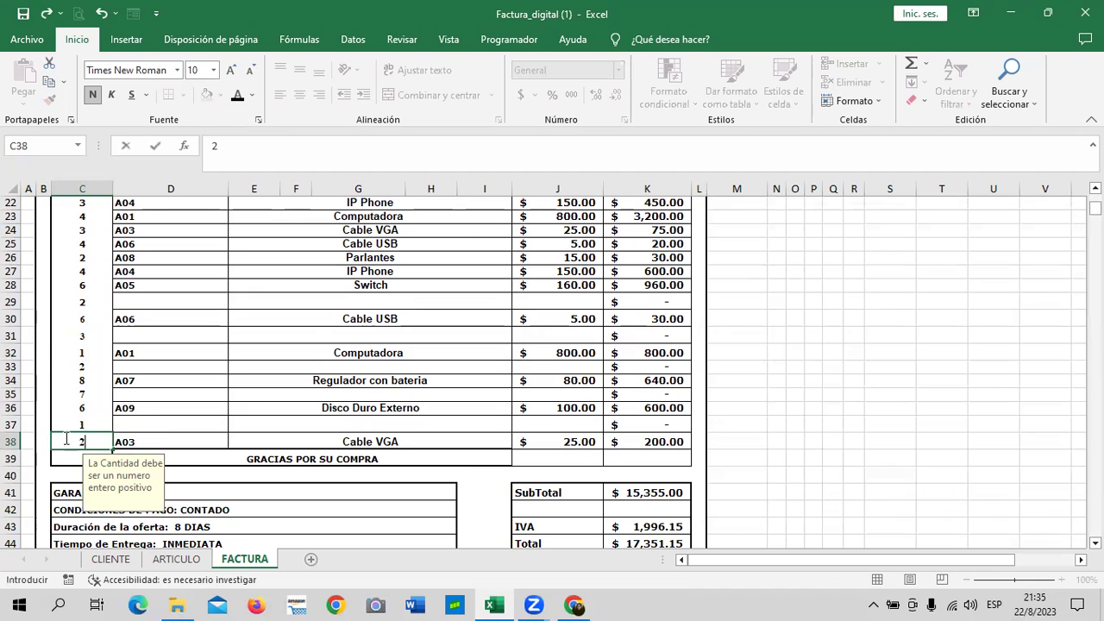
{"action": "key", "text": "Return"}
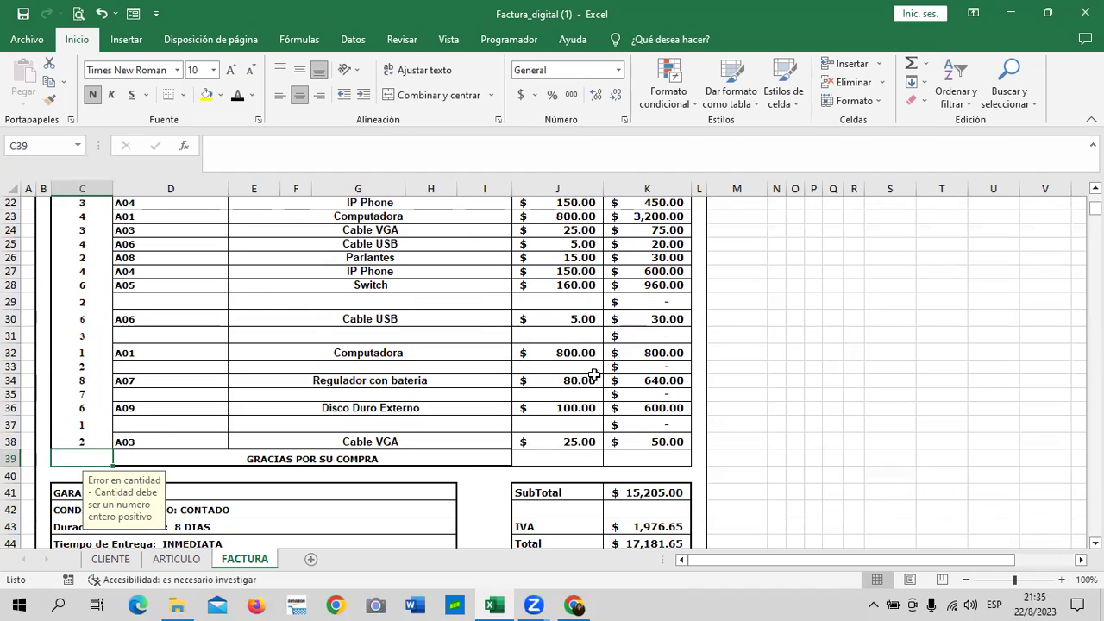
{"action": "scroll", "coordinate": [582, 389], "scroll_direction": "down", "scroll_amount": 4}
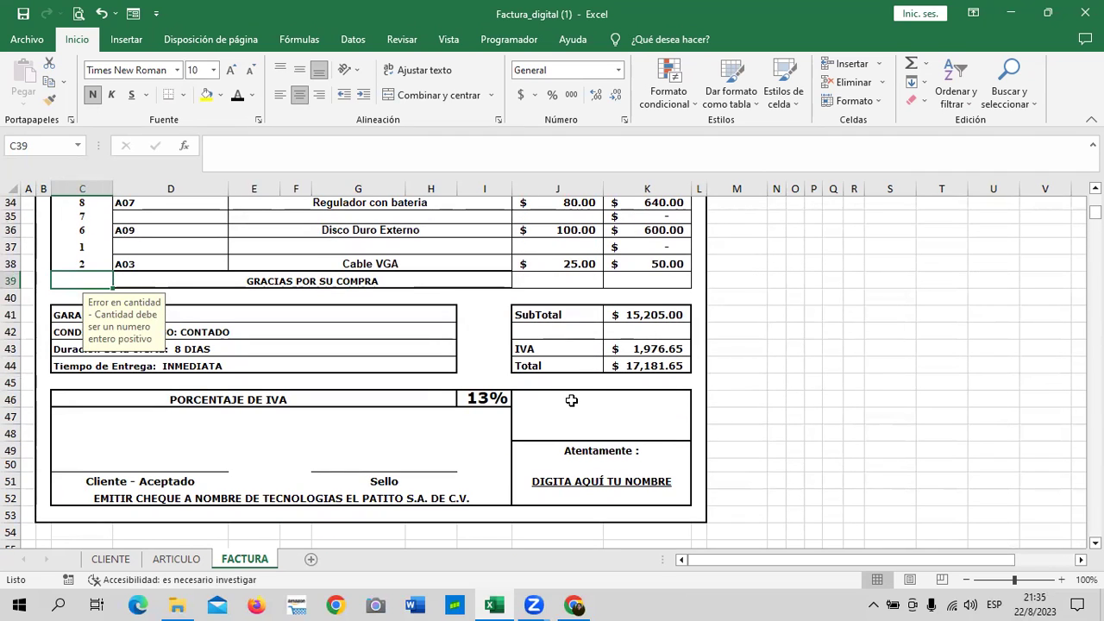
{"action": "scroll", "coordinate": [681, 384], "scroll_direction": "up", "scroll_amount": 5}
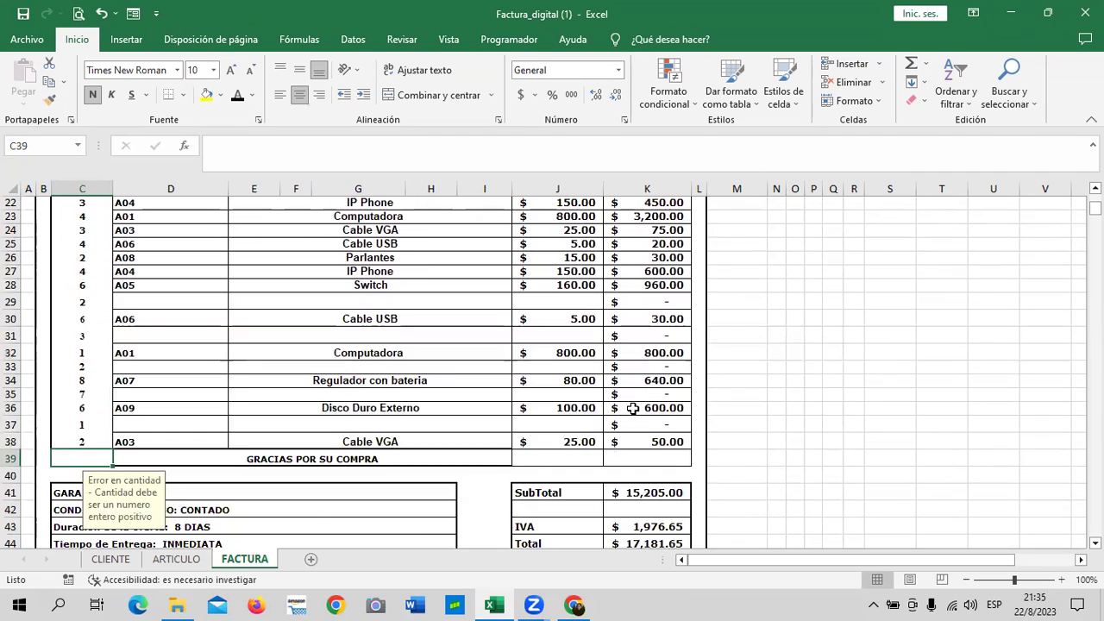
{"action": "scroll", "coordinate": [656, 393], "scroll_direction": "up", "scroll_amount": 2}
{"action": "scroll", "coordinate": [632, 405], "scroll_direction": "up", "scroll_amount": 2}
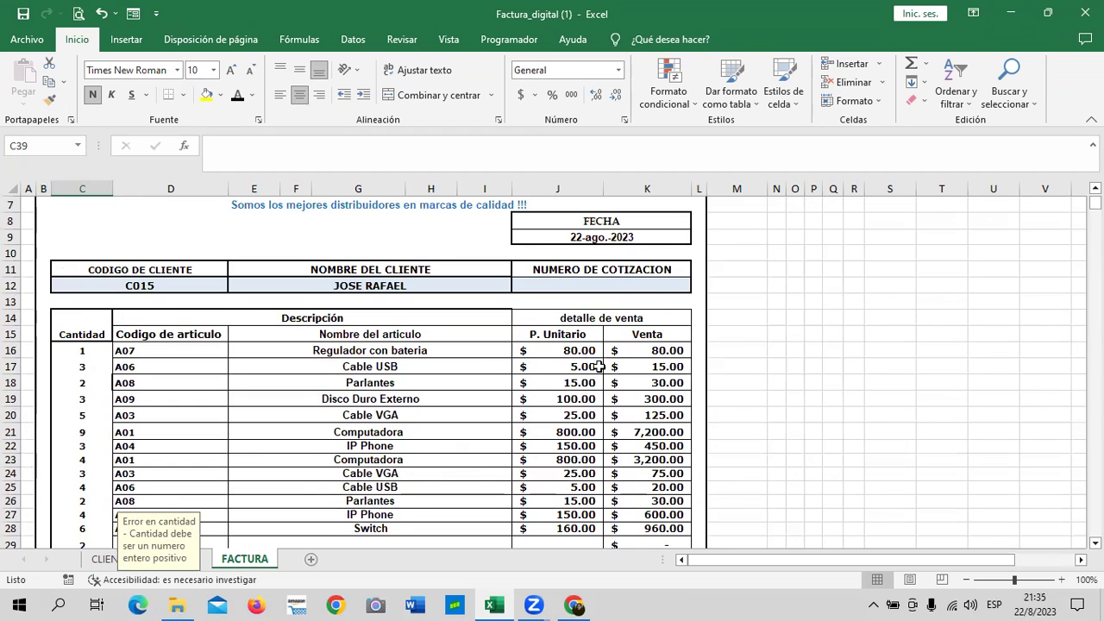
{"action": "scroll", "coordinate": [607, 367], "scroll_direction": "down", "scroll_amount": 1}
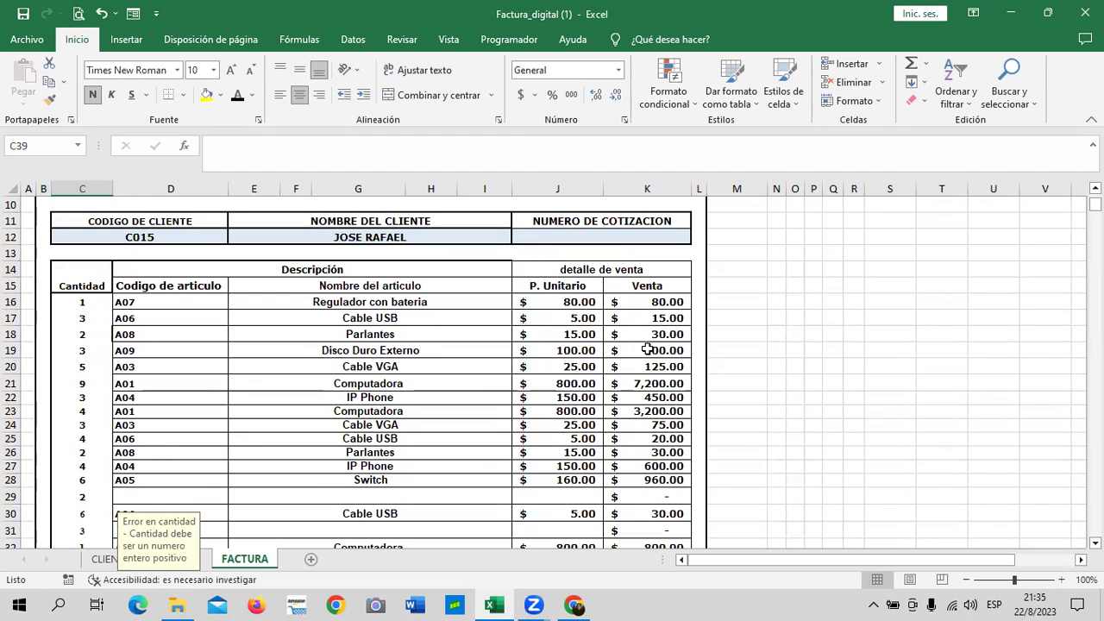
{"action": "left_click", "coordinate": [678, 303]}
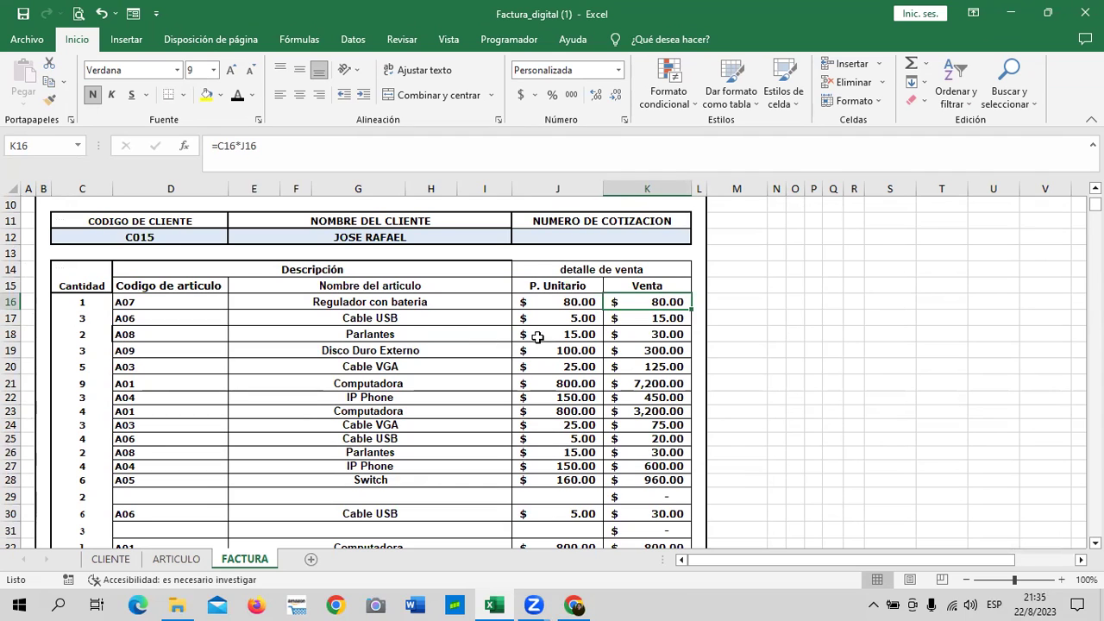
{"action": "scroll", "coordinate": [536, 333], "scroll_direction": "down", "scroll_amount": 2}
{"action": "scroll", "coordinate": [536, 333], "scroll_direction": "down", "scroll_amount": 2}
{"action": "scroll", "coordinate": [509, 340], "scroll_direction": "down", "scroll_amount": 1}
{"action": "scroll", "coordinate": [504, 350], "scroll_direction": "down", "scroll_amount": 1}
{"action": "left_click", "coordinate": [636, 410]}
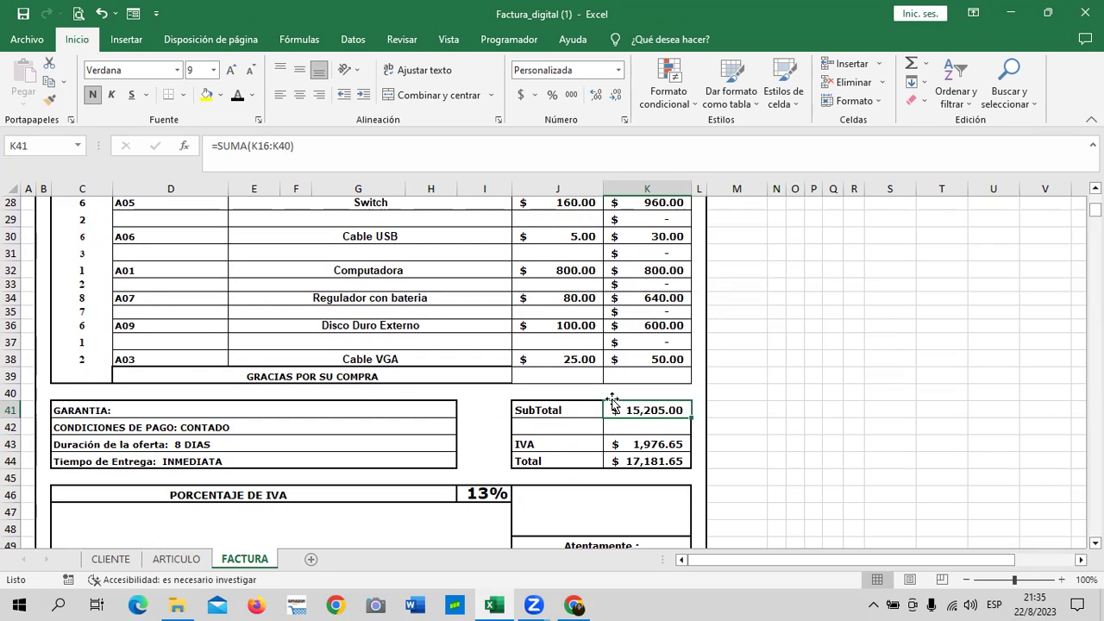
{"action": "scroll", "coordinate": [610, 395], "scroll_direction": "up", "scroll_amount": 3}
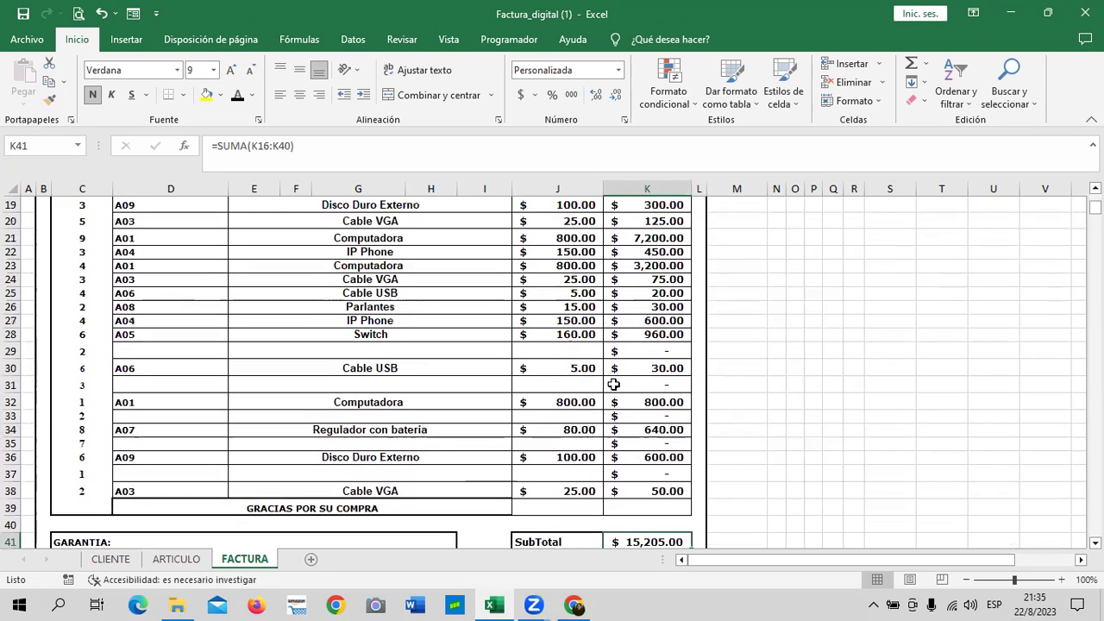
{"action": "scroll", "coordinate": [611, 383], "scroll_direction": "down", "scroll_amount": 2}
{"action": "scroll", "coordinate": [612, 384], "scroll_direction": "down", "scroll_amount": 1}
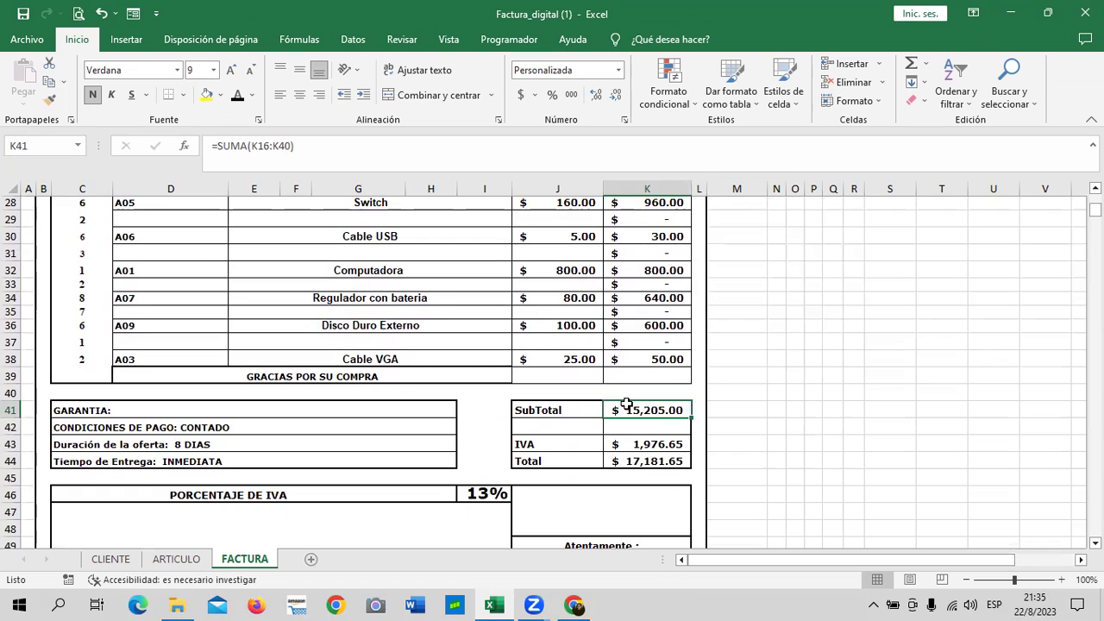
{"action": "left_click", "coordinate": [618, 447]}
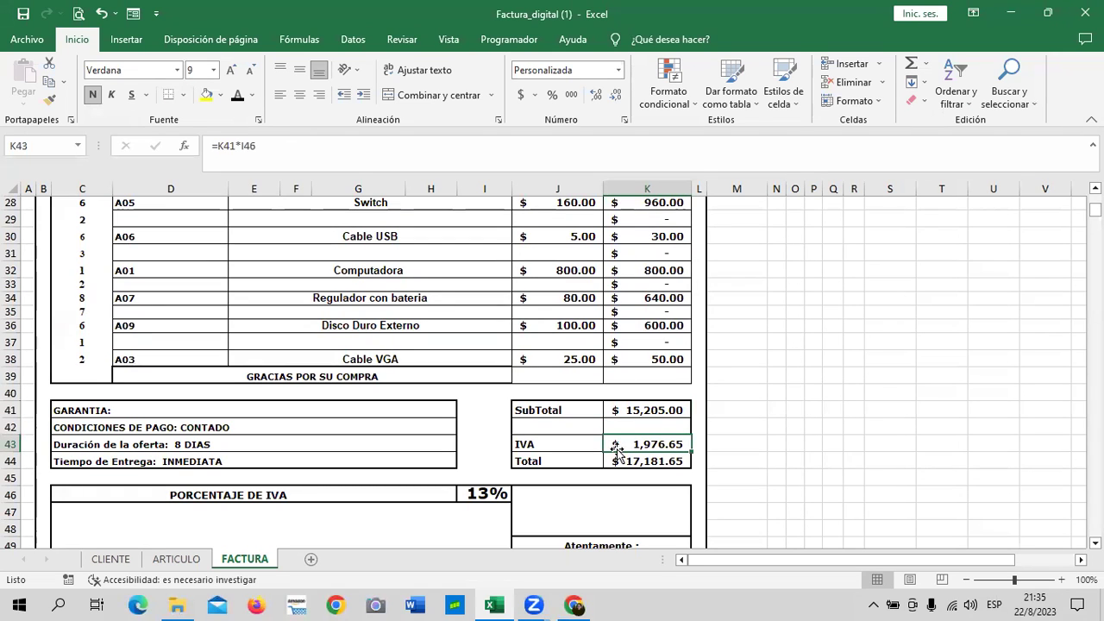
{"action": "scroll", "coordinate": [617, 451], "scroll_direction": "down", "scroll_amount": 1}
{"action": "left_click", "coordinate": [626, 413]}
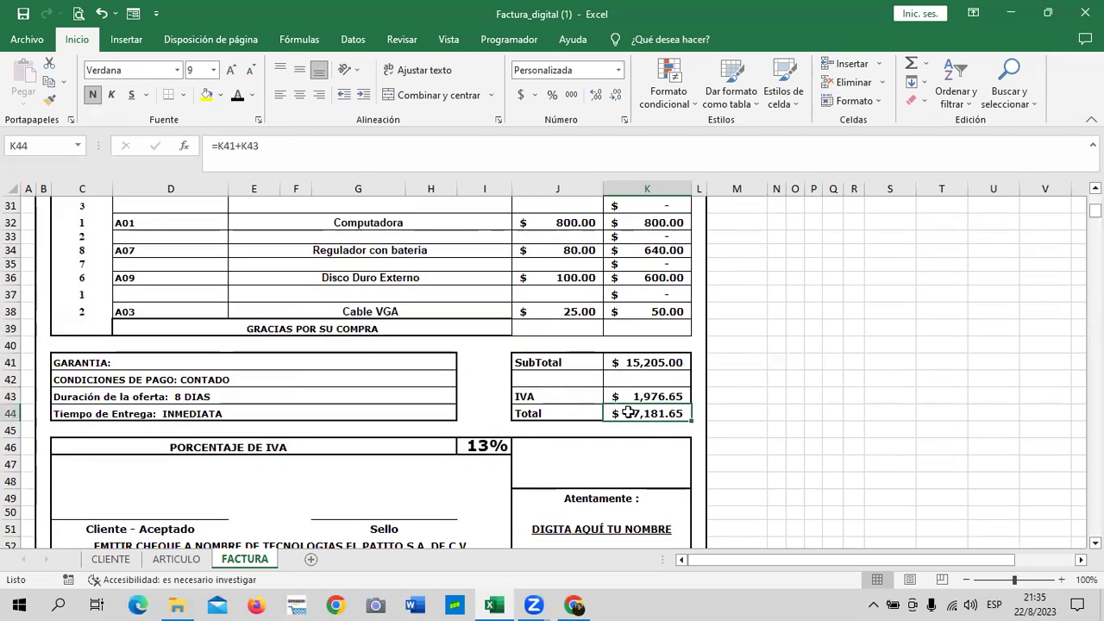
{"action": "scroll", "coordinate": [610, 374], "scroll_direction": "down", "scroll_amount": 1}
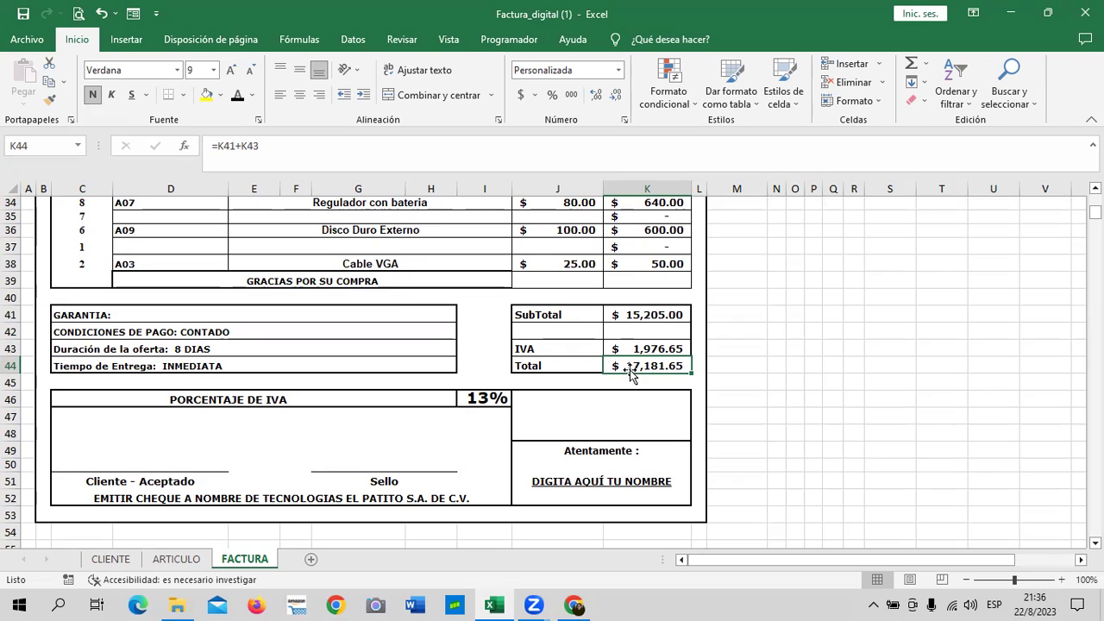
{"action": "left_click", "coordinate": [446, 145]}
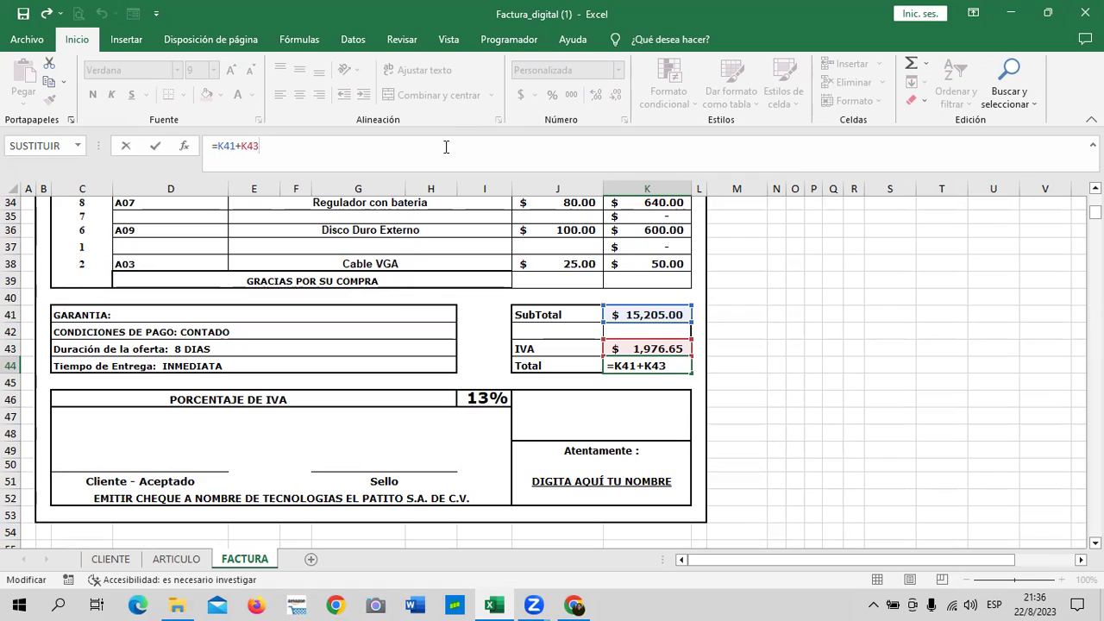
Confirm the Total formula =K41+K43 in K44, giving $17,181.65.
{"action": "key", "text": "Return"}
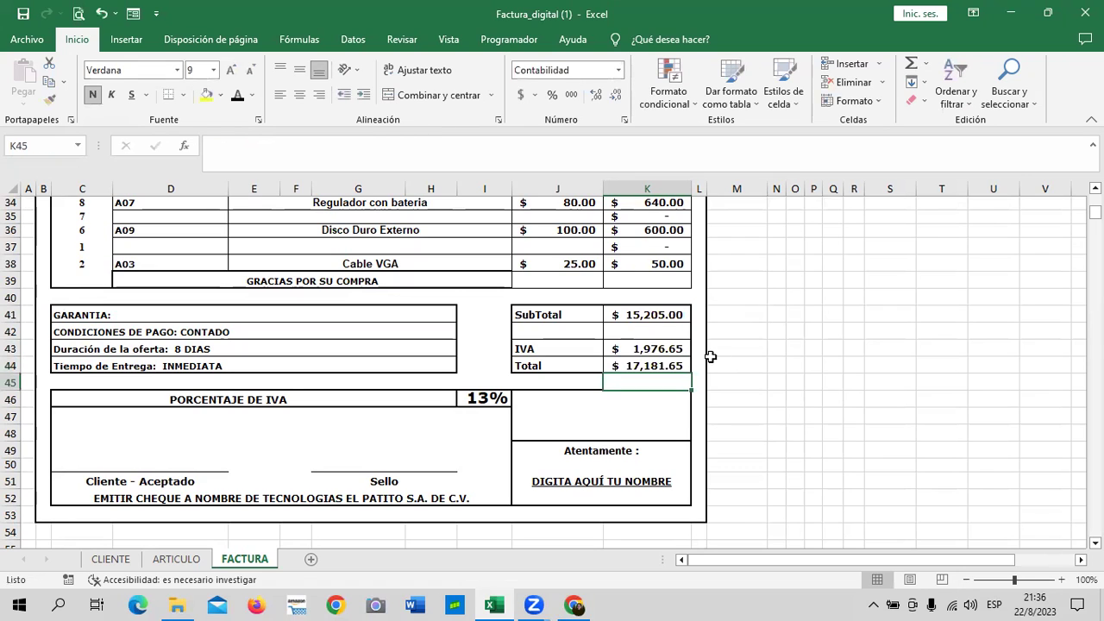
{"action": "left_click", "coordinate": [651, 362]}
{"action": "left_click", "coordinate": [290, 149]}
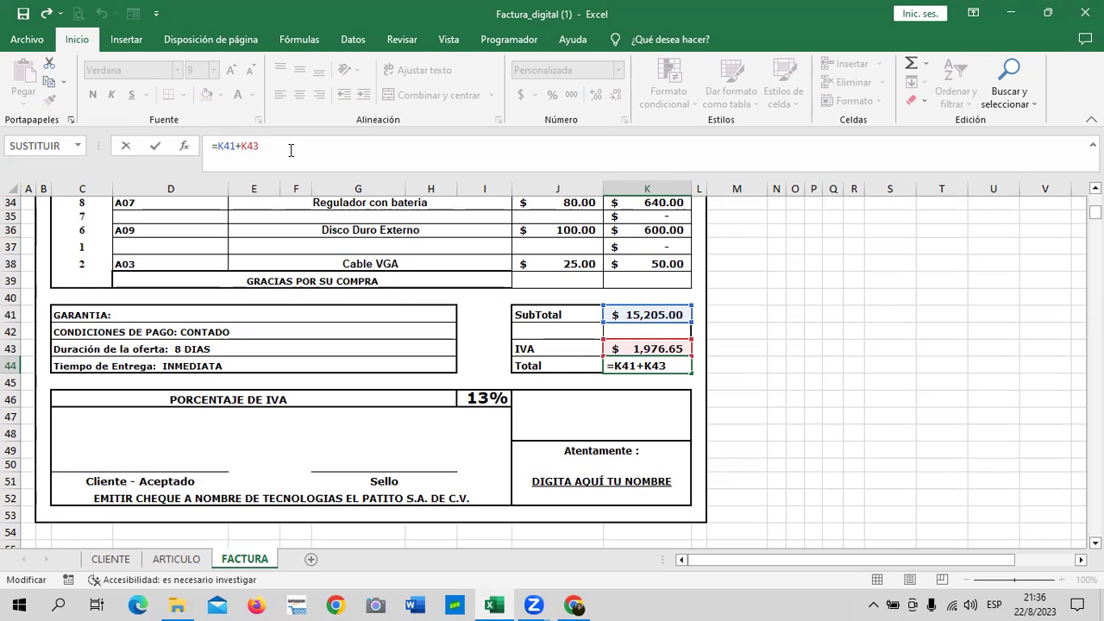
{"action": "key", "text": "Return"}
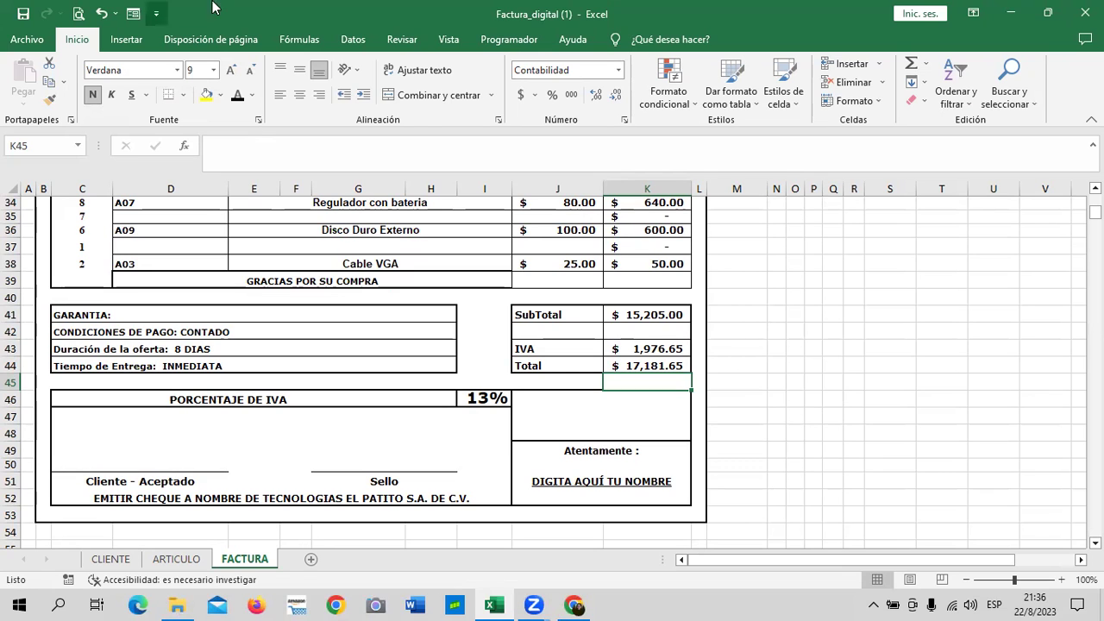
{"action": "scroll", "coordinate": [554, 402], "scroll_direction": "up", "scroll_amount": 5}
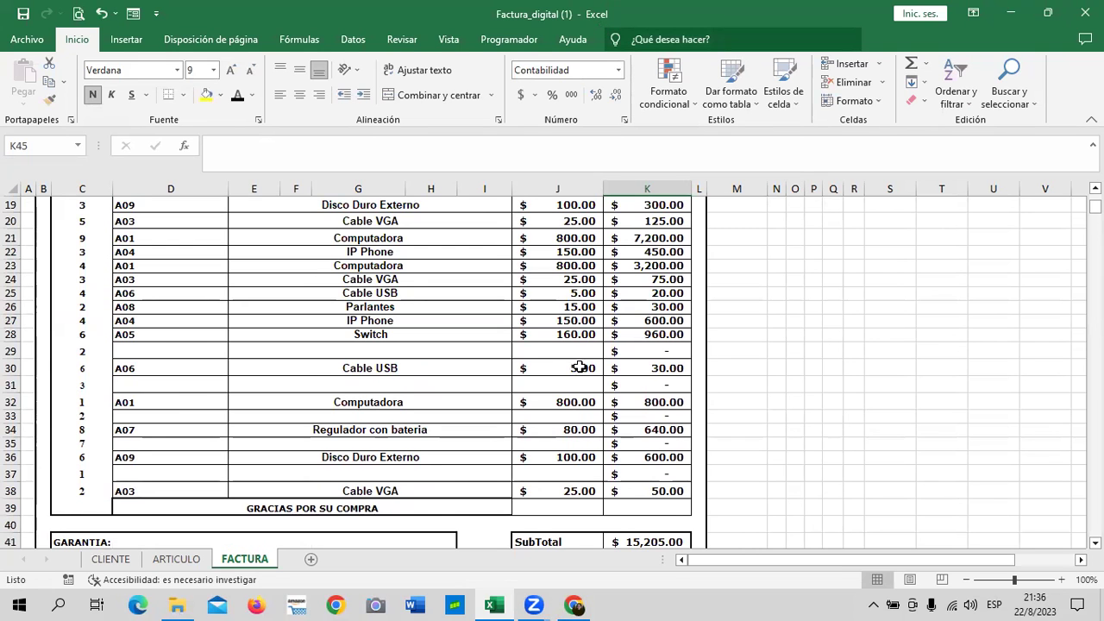
{"action": "scroll", "coordinate": [583, 367], "scroll_direction": "down", "scroll_amount": 2}
{"action": "scroll", "coordinate": [582, 368], "scroll_direction": "up", "scroll_amount": 2}
{"action": "scroll", "coordinate": [582, 367], "scroll_direction": "up", "scroll_amount": 1}
{"action": "scroll", "coordinate": [584, 366], "scroll_direction": "up", "scroll_amount": 3}
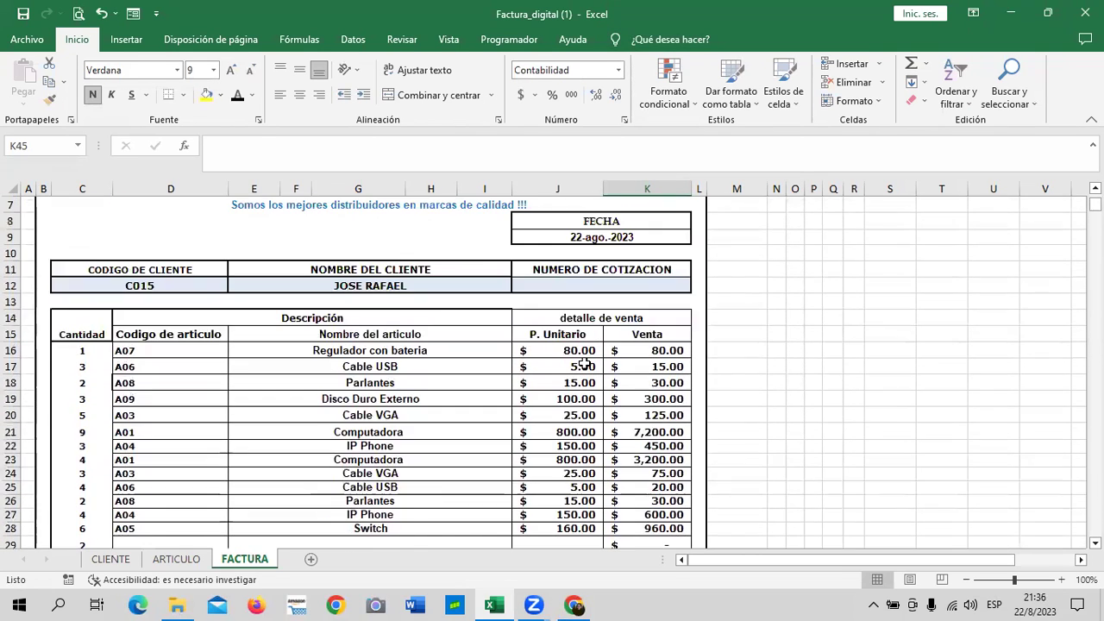
{"action": "left_click", "coordinate": [652, 366]}
{"action": "scroll", "coordinate": [649, 361], "scroll_direction": "down", "scroll_amount": 3}
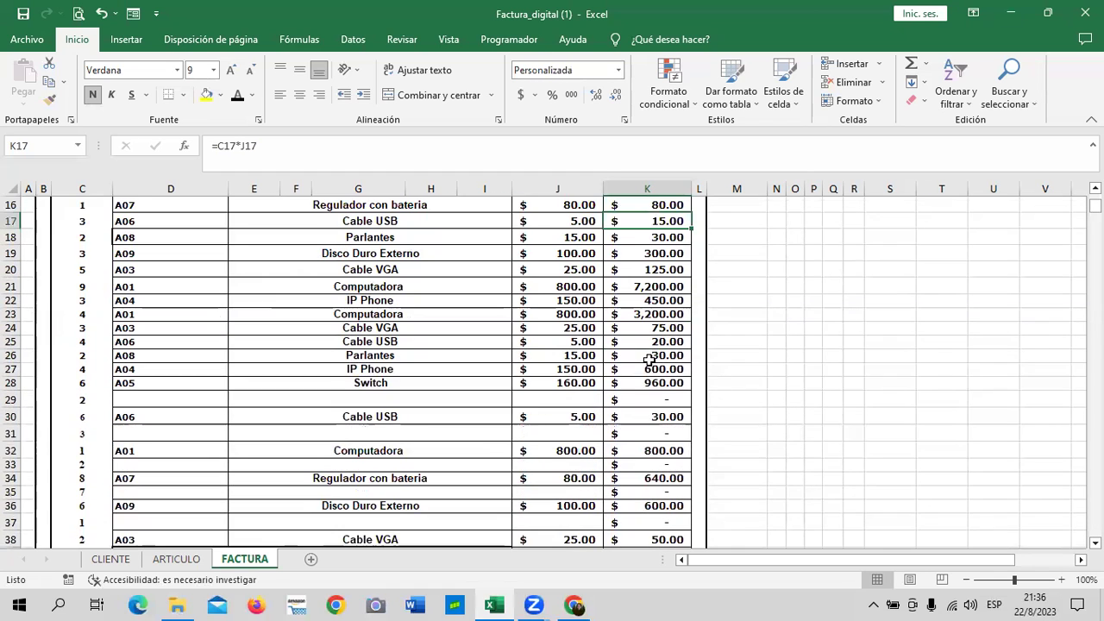
{"action": "scroll", "coordinate": [649, 360], "scroll_direction": "down", "scroll_amount": 3}
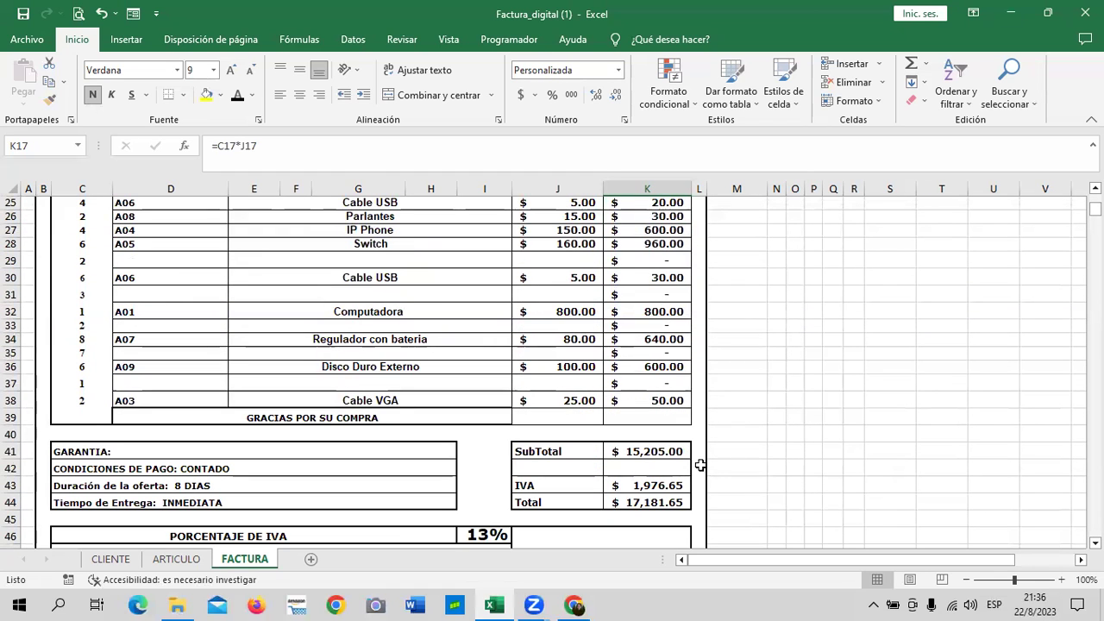
{"action": "left_click", "coordinate": [657, 452]}
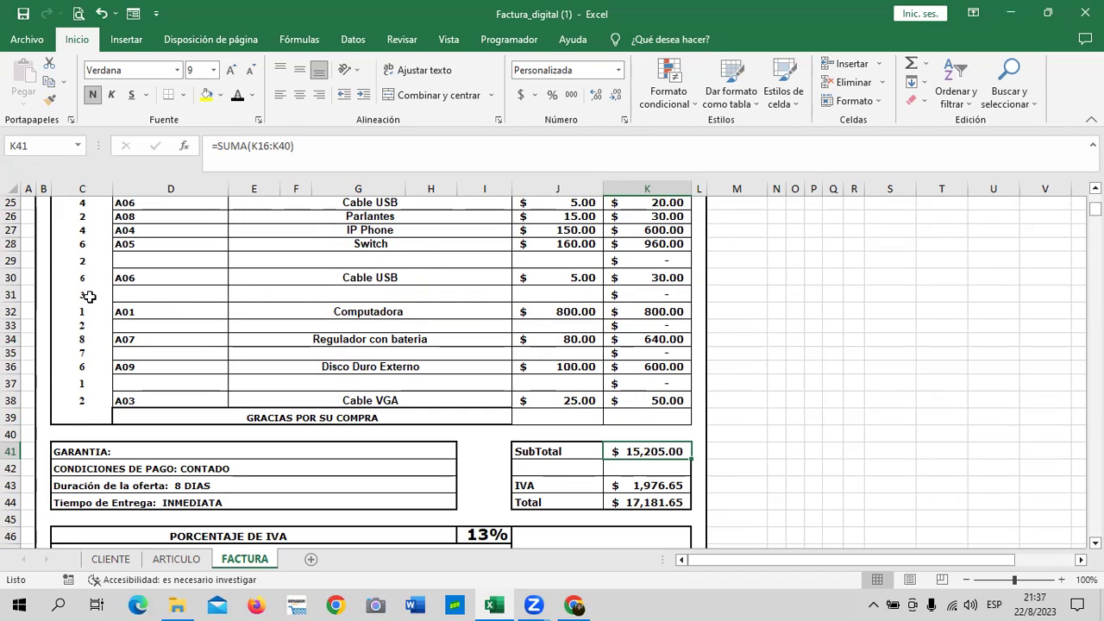
{"action": "scroll", "coordinate": [90, 302], "scroll_direction": "up", "scroll_amount": 2}
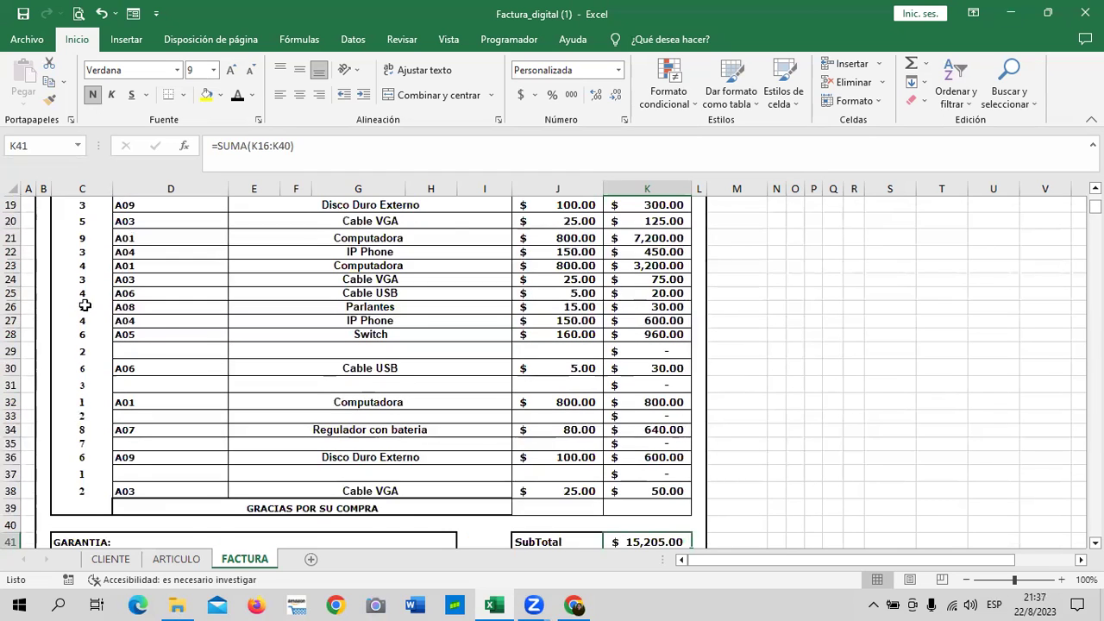
{"action": "left_click", "coordinate": [89, 295]}
{"action": "scroll", "coordinate": [71, 290], "scroll_direction": "up", "scroll_amount": 2}
{"action": "left_click", "coordinate": [77, 269]}
{"action": "scroll", "coordinate": [82, 341], "scroll_direction": "down", "scroll_amount": 2}
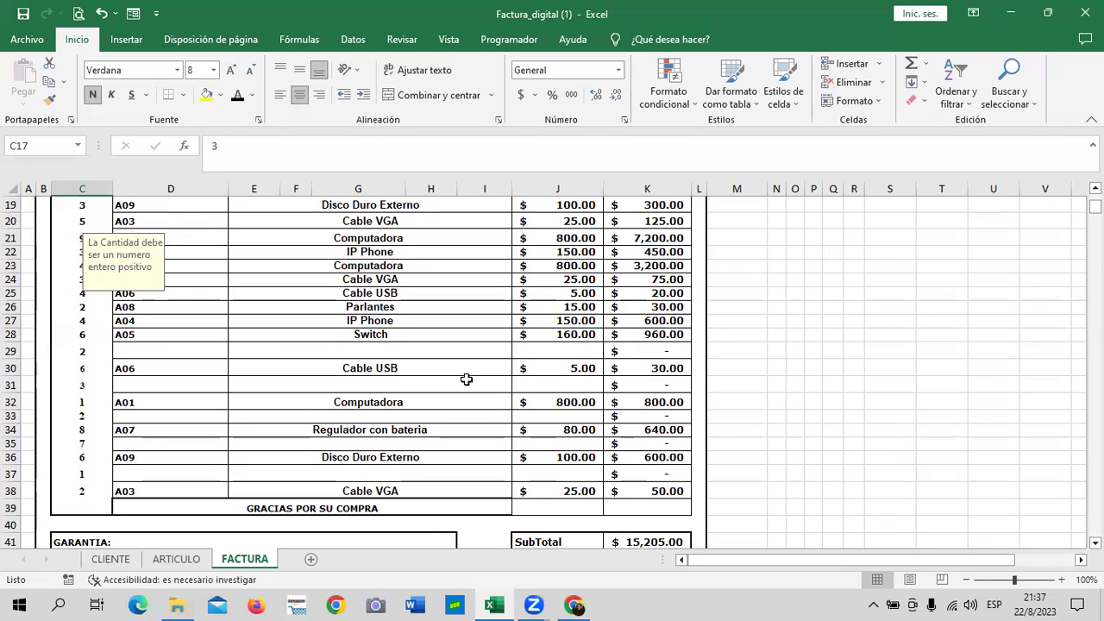
{"action": "scroll", "coordinate": [465, 379], "scroll_direction": "down", "scroll_amount": 2}
{"action": "scroll", "coordinate": [478, 378], "scroll_direction": "down", "scroll_amount": 2}
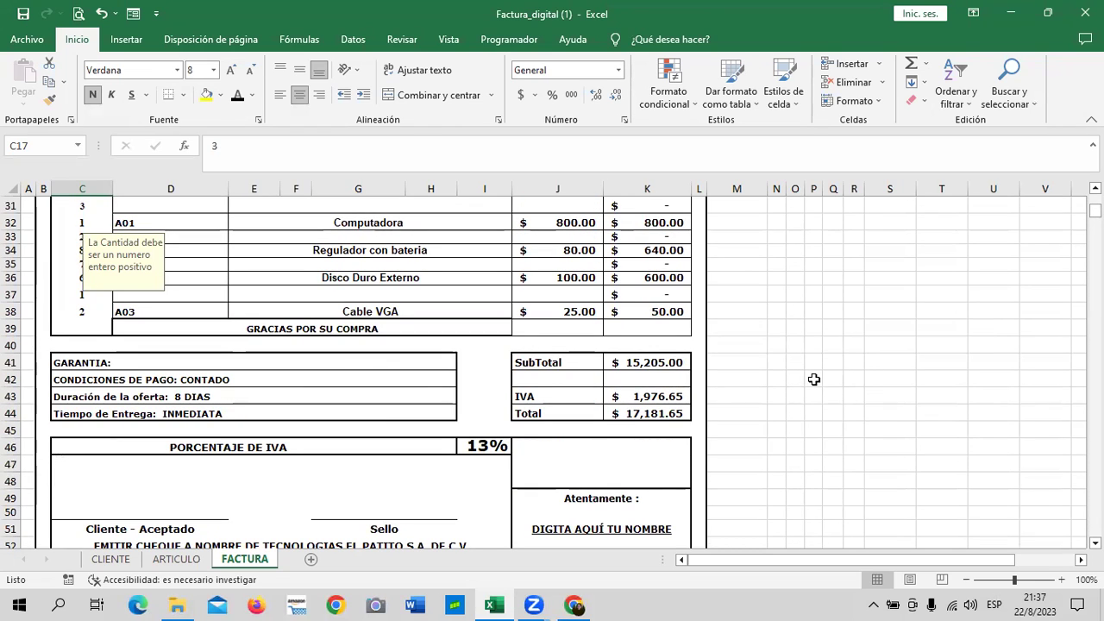
{"action": "left_click", "coordinate": [653, 397]}
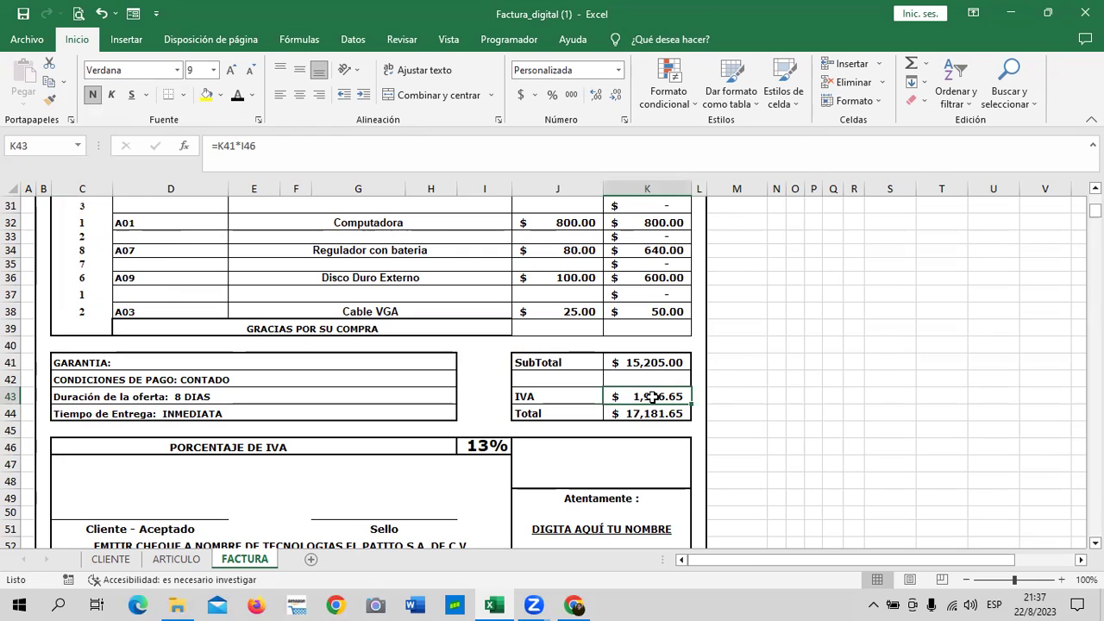
{"action": "left_click", "coordinate": [660, 414]}
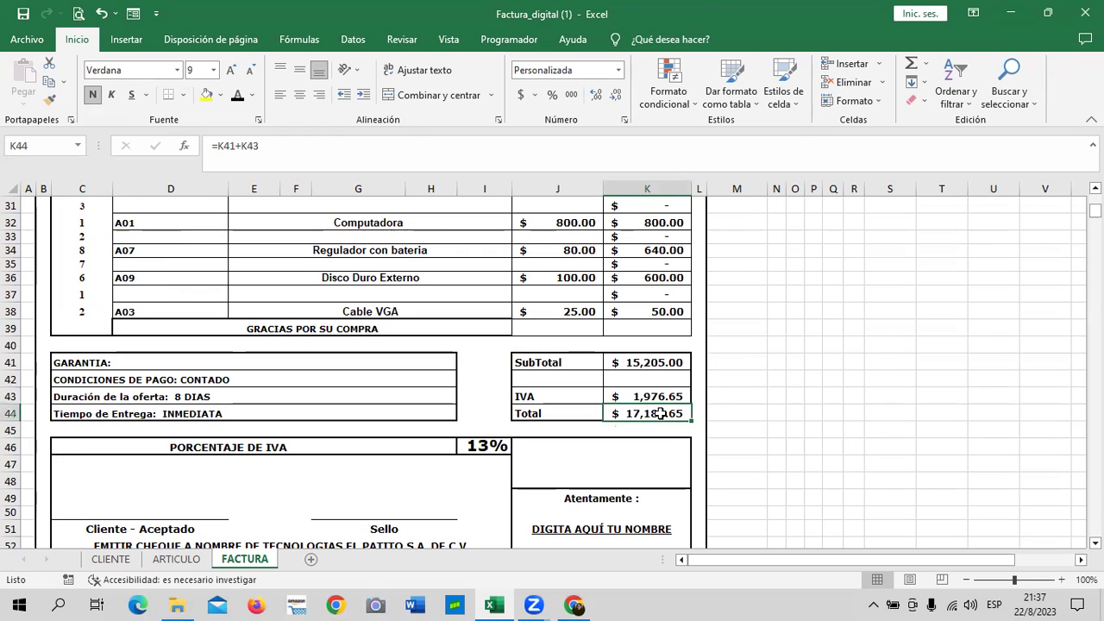
{"action": "left_click", "coordinate": [646, 366]}
{"action": "left_click", "coordinate": [643, 397]}
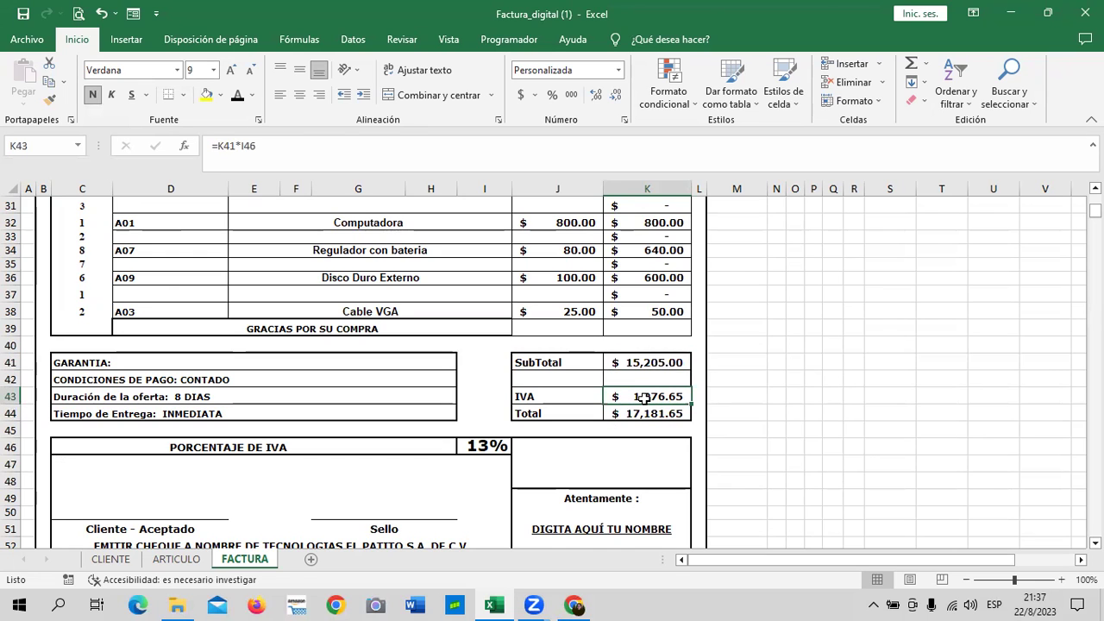
{"action": "scroll", "coordinate": [643, 397], "scroll_direction": "down", "scroll_amount": 2}
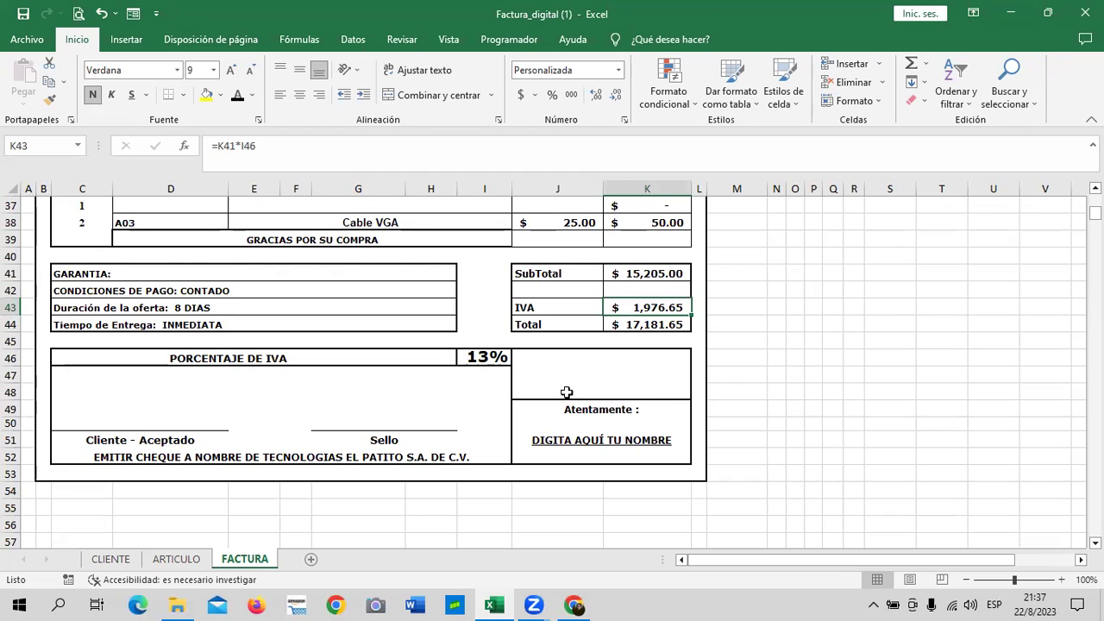
{"action": "left_click", "coordinate": [484, 353]}
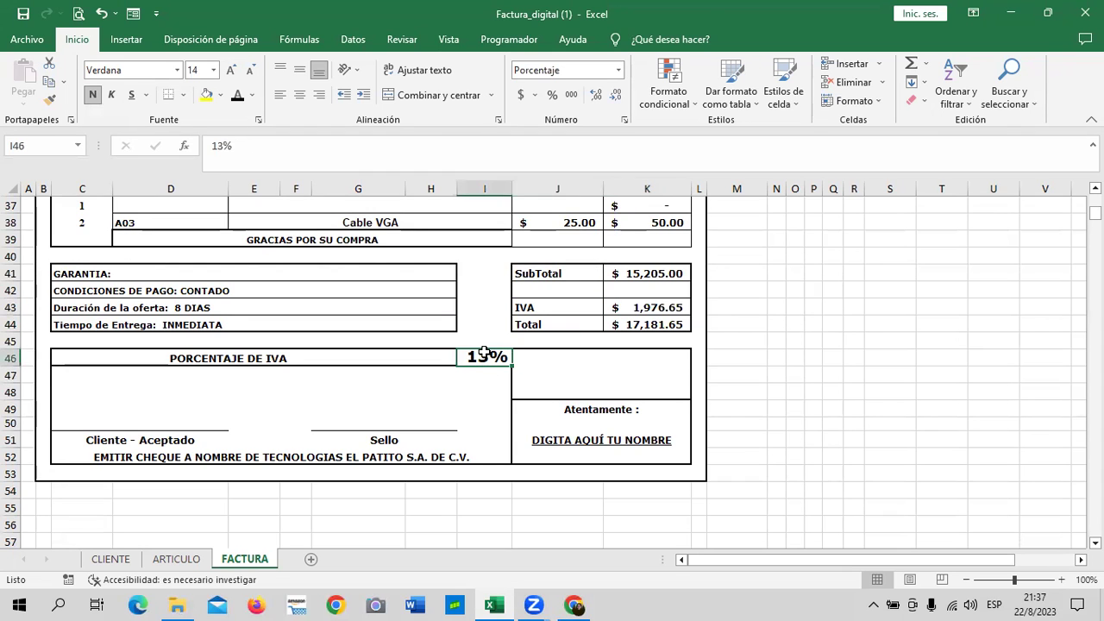
{"action": "scroll", "coordinate": [655, 392], "scroll_direction": "up", "scroll_amount": 2}
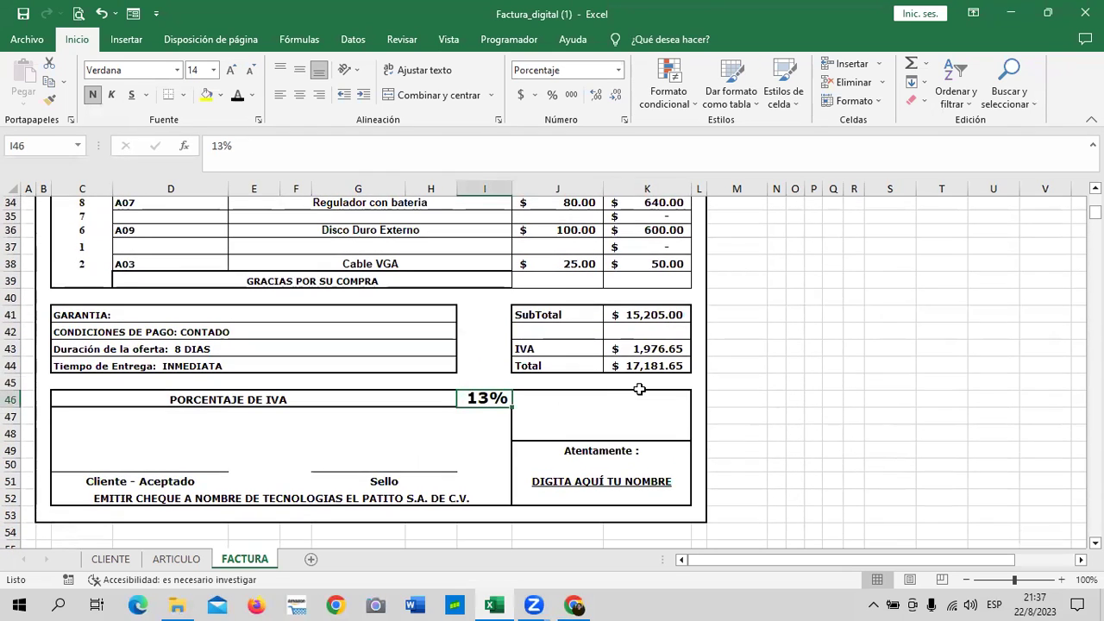
{"action": "left_click", "coordinate": [647, 362]}
{"action": "left_click", "coordinate": [638, 399]}
{"action": "left_click", "coordinate": [653, 413]}
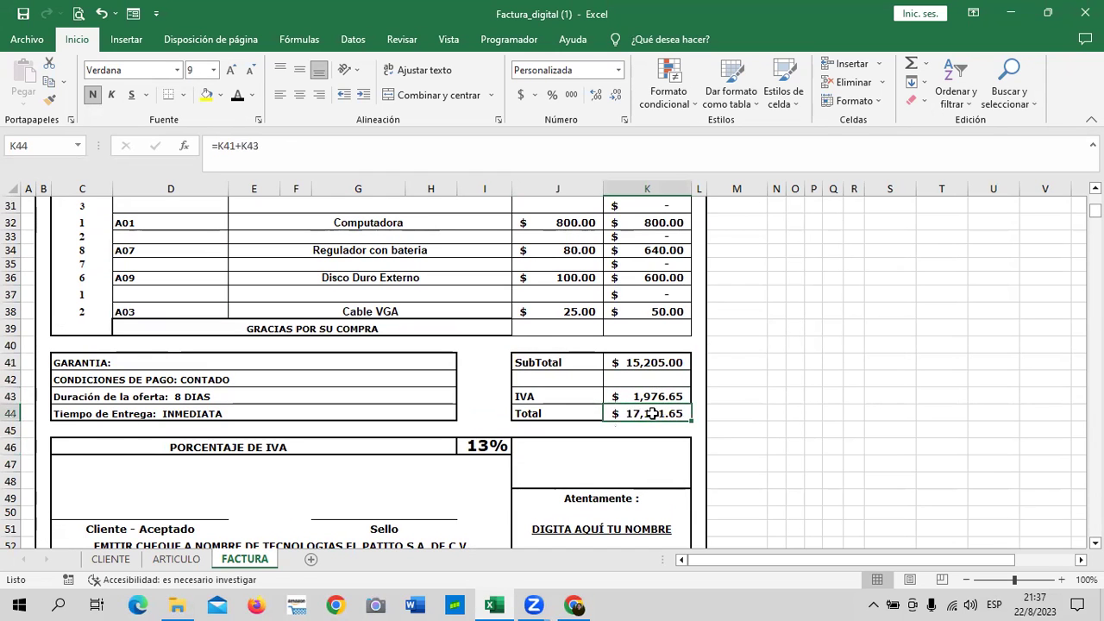
{"action": "scroll", "coordinate": [652, 414], "scroll_direction": "up", "scroll_amount": 2}
{"action": "scroll", "coordinate": [653, 414], "scroll_direction": "up", "scroll_amount": 1}
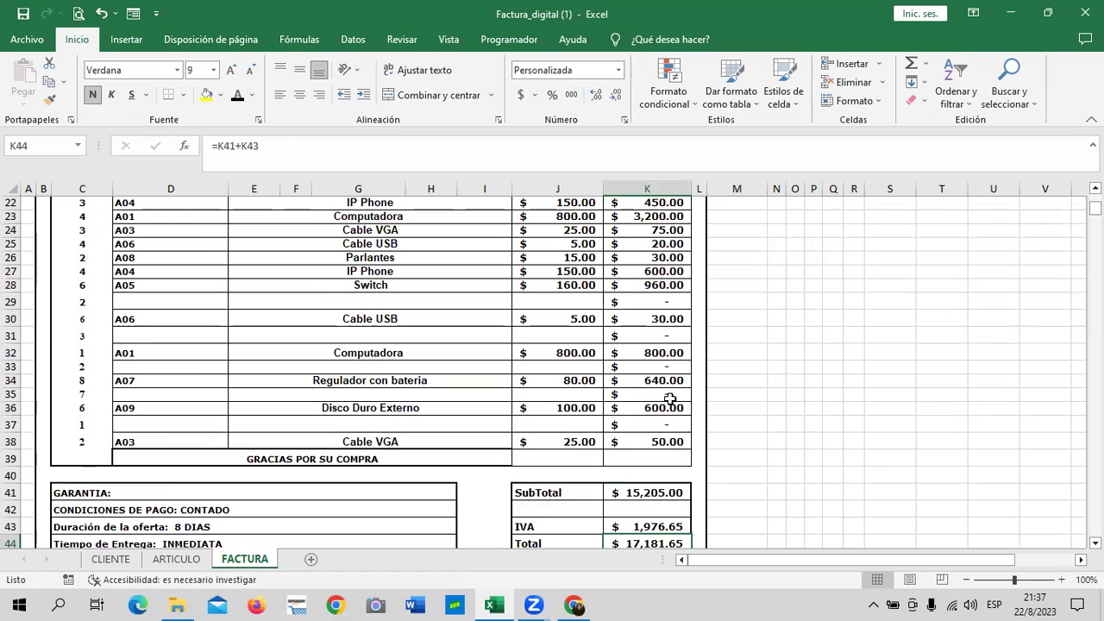
{"action": "scroll", "coordinate": [76, 367], "scroll_direction": "up", "scroll_amount": 3}
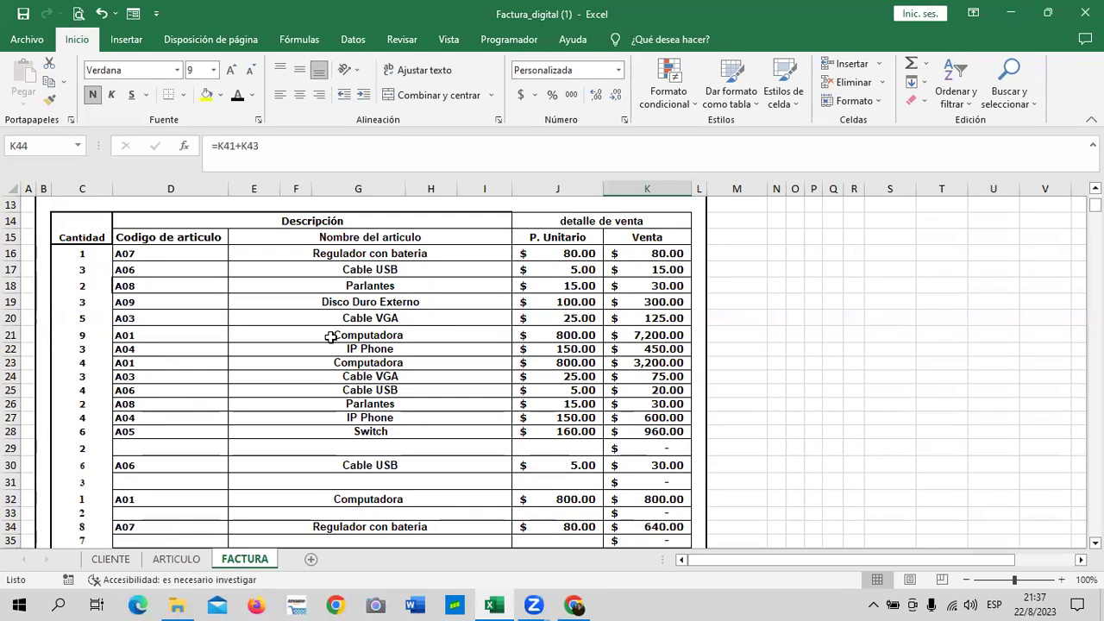
{"action": "scroll", "coordinate": [346, 336], "scroll_direction": "up", "scroll_amount": 2}
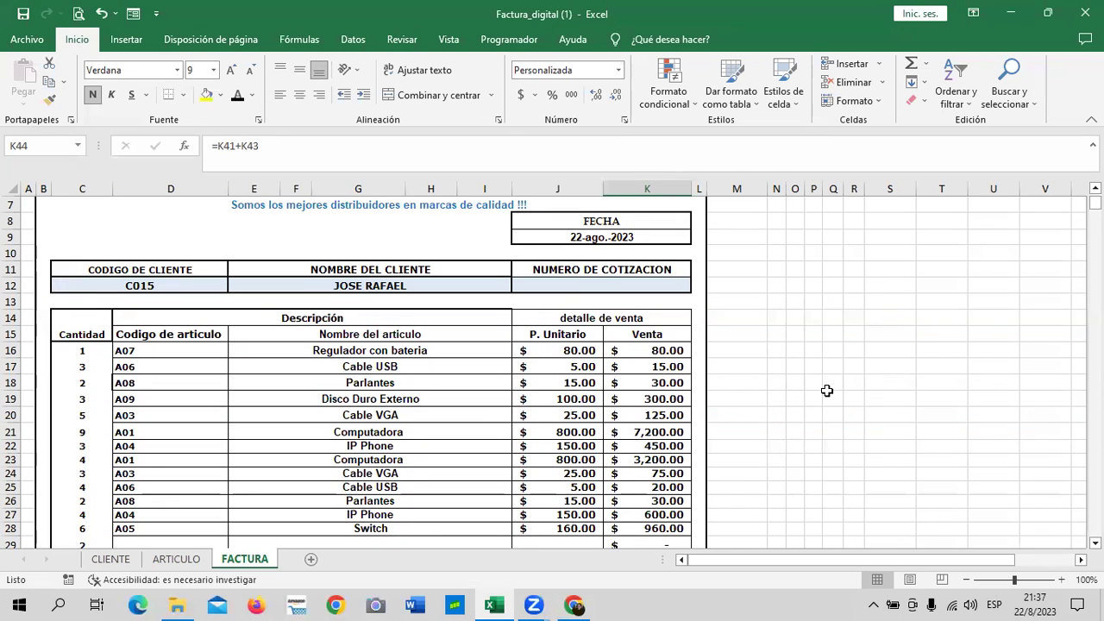
{"action": "scroll", "coordinate": [783, 391], "scroll_direction": "down", "scroll_amount": 3}
{"action": "scroll", "coordinate": [783, 391], "scroll_direction": "down", "scroll_amount": 4}
{"action": "scroll", "coordinate": [783, 390], "scroll_direction": "down", "scroll_amount": 2}
{"action": "scroll", "coordinate": [781, 391], "scroll_direction": "down", "scroll_amount": 3}
{"action": "scroll", "coordinate": [781, 391], "scroll_direction": "up", "scroll_amount": 3}
{"action": "scroll", "coordinate": [781, 390], "scroll_direction": "up", "scroll_amount": 4}
{"action": "scroll", "coordinate": [781, 390], "scroll_direction": "up", "scroll_amount": 3}
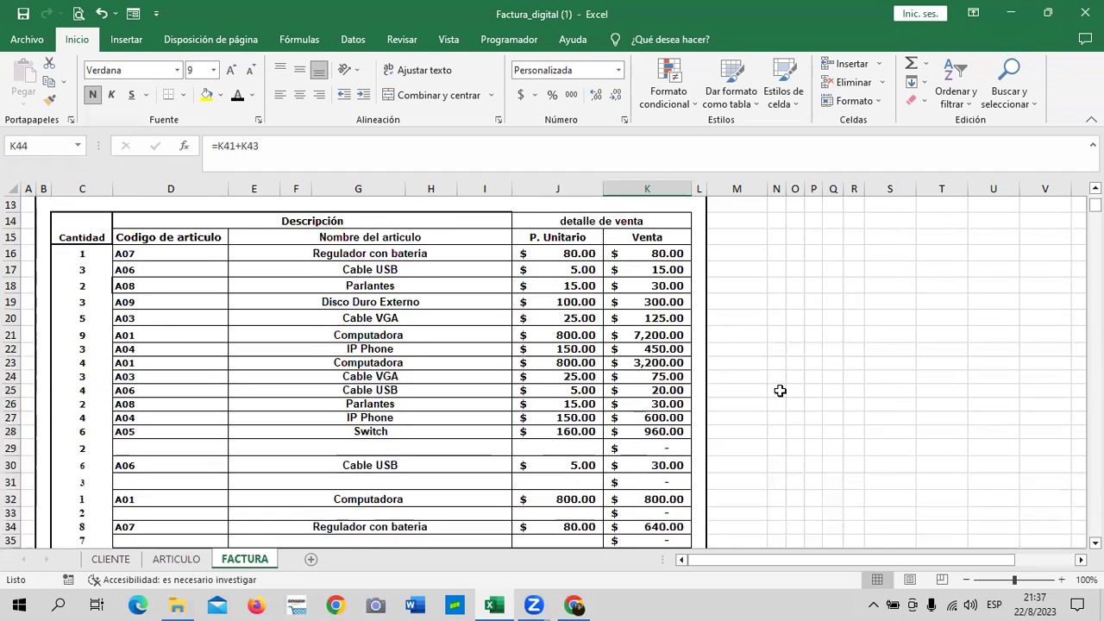
{"action": "scroll", "coordinate": [780, 389], "scroll_direction": "up", "scroll_amount": 2}
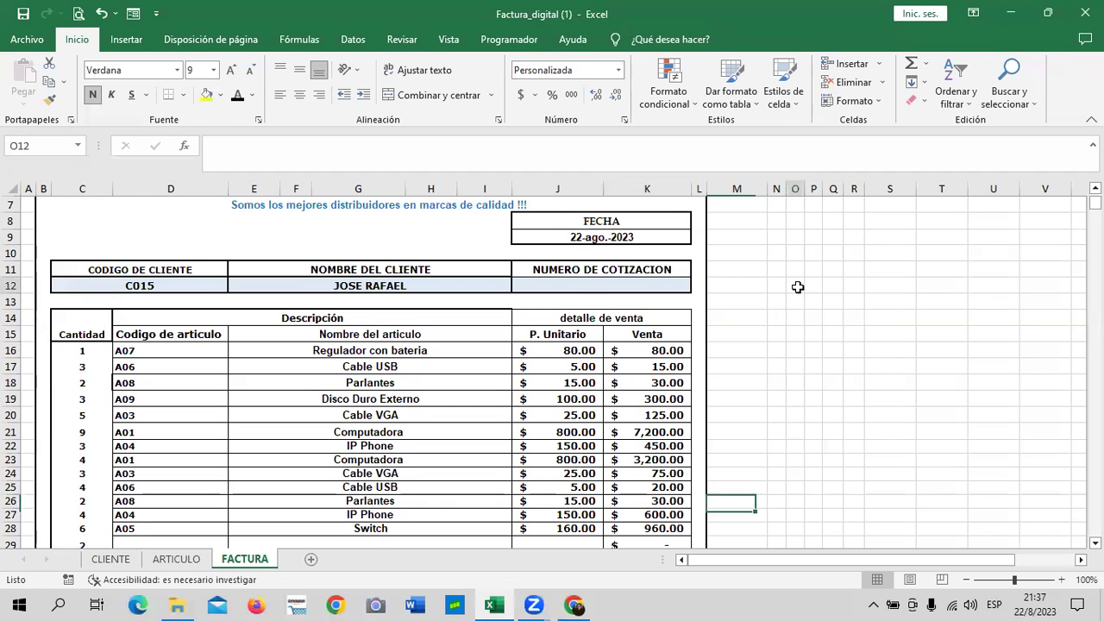
Unmerge the NUMERO DE COTIZACION heading and wrap J11's text onto two lines.
{"action": "left_click", "coordinate": [615, 283]}
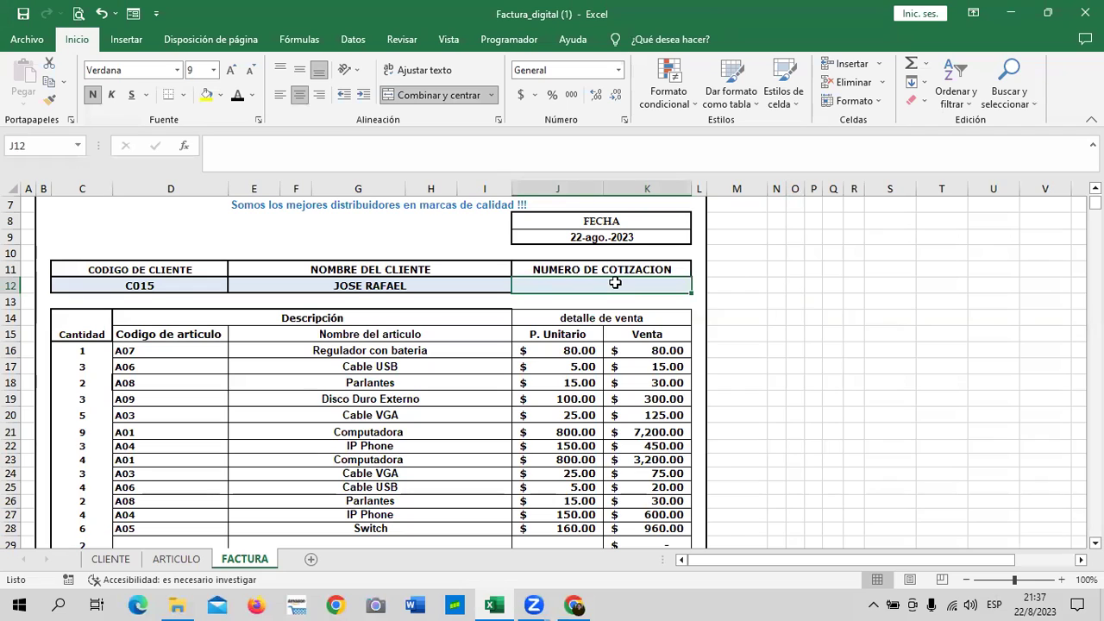
{"action": "left_click", "coordinate": [580, 269]}
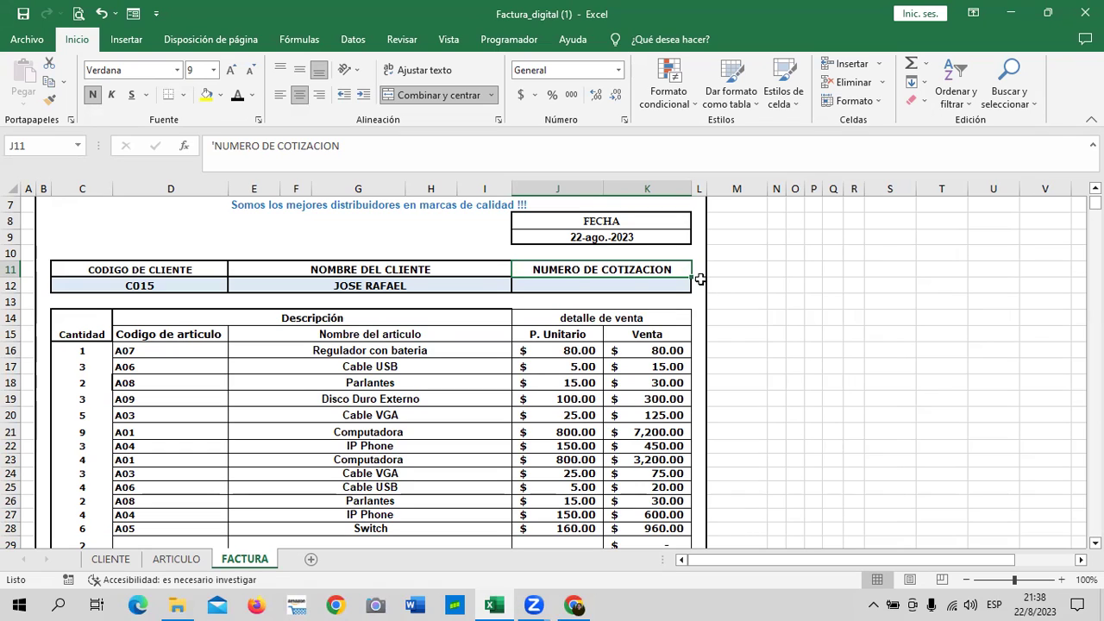
{"action": "left_click", "coordinate": [813, 306]}
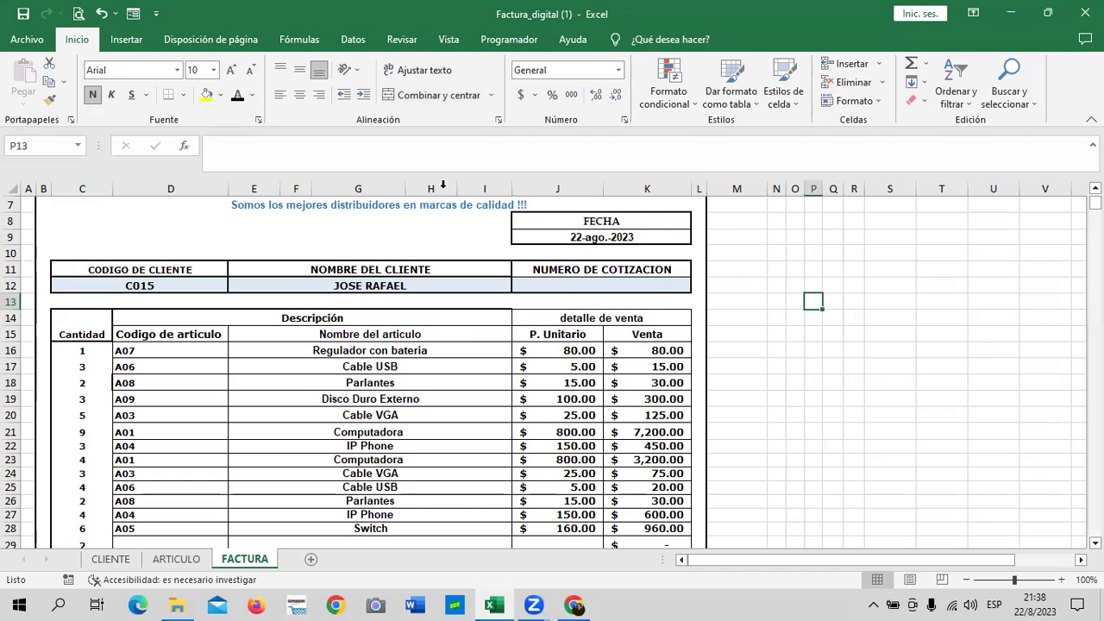
{"action": "left_click", "coordinate": [577, 283]}
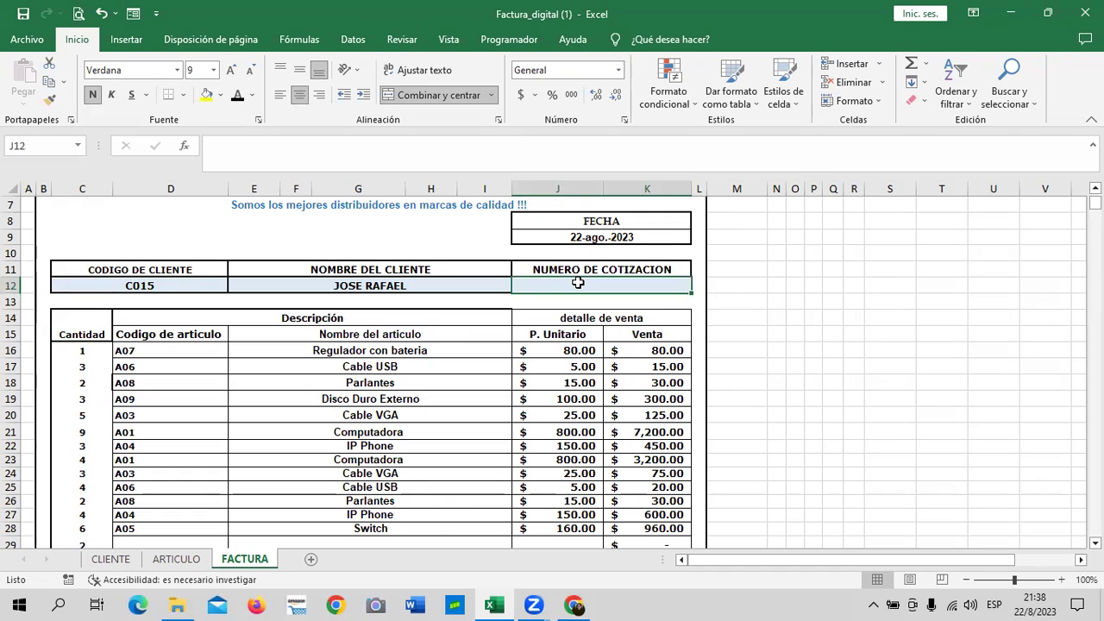
{"action": "left_click", "coordinate": [564, 267]}
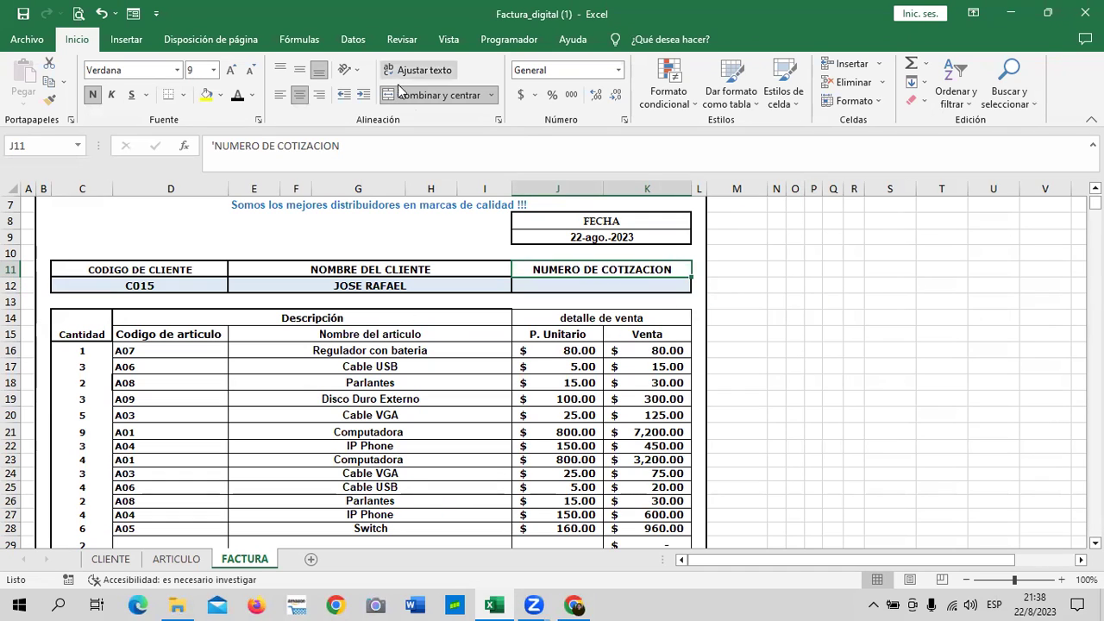
{"action": "left_click", "coordinate": [422, 95]}
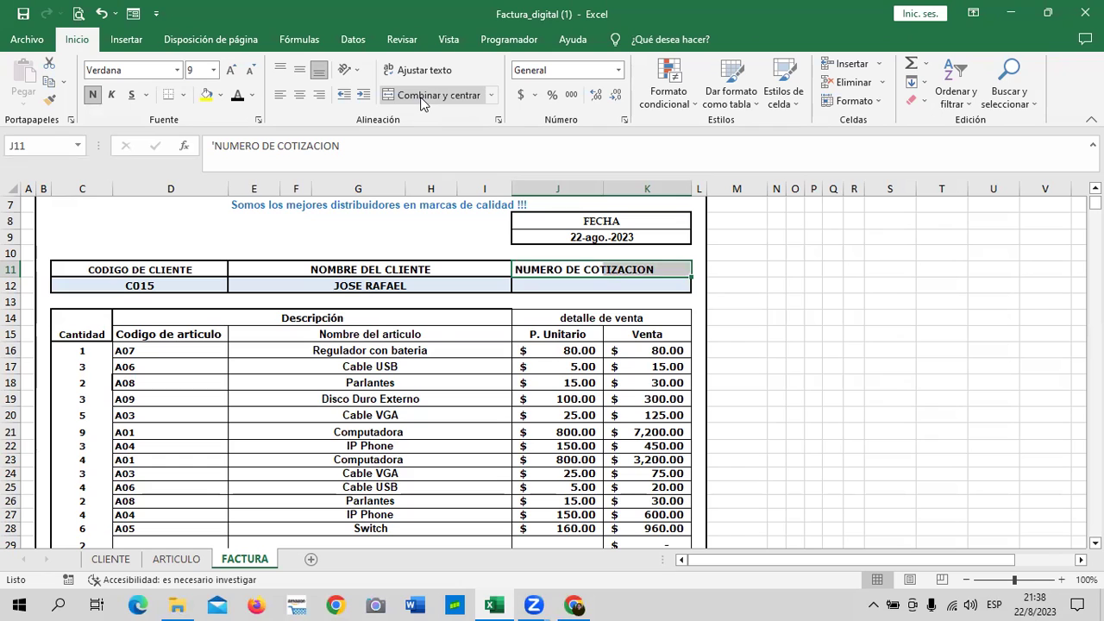
{"action": "left_click", "coordinate": [551, 270]}
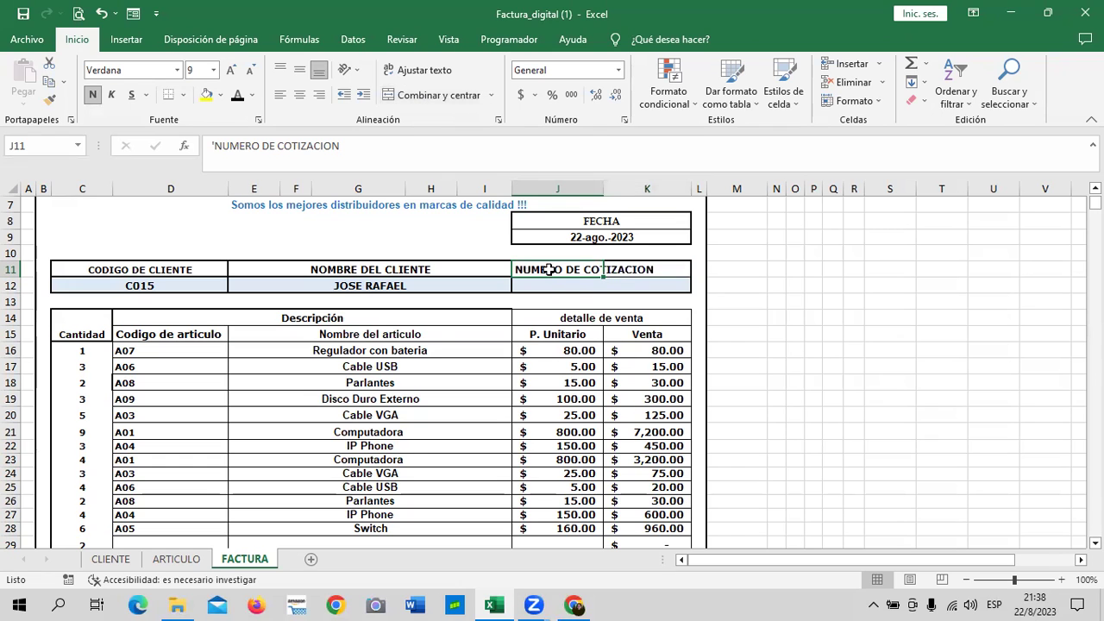
{"action": "left_click", "coordinate": [422, 73]}
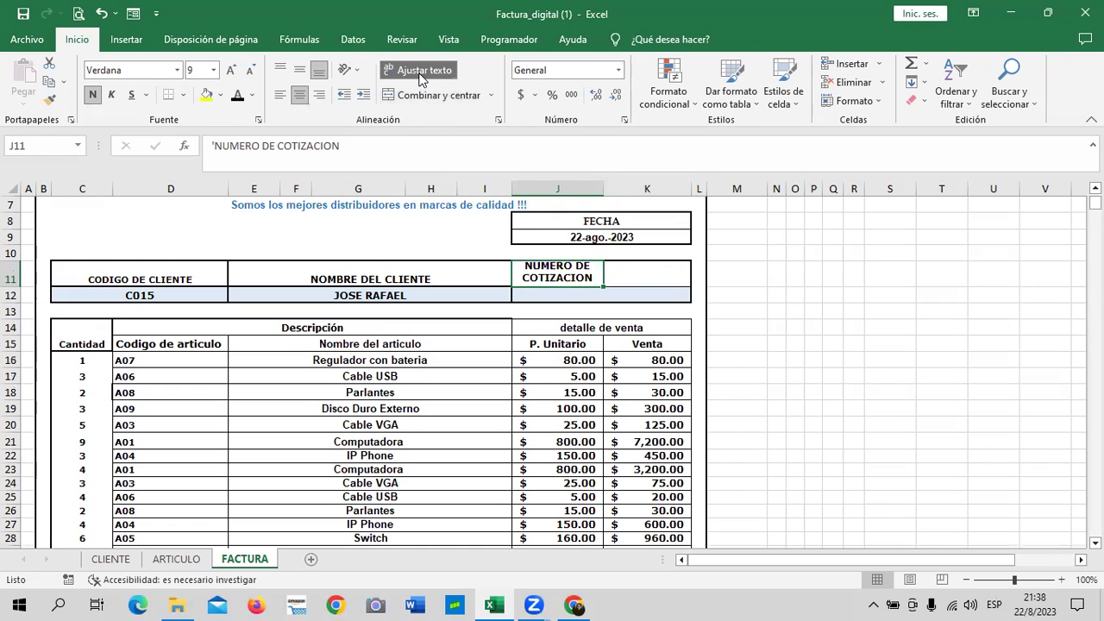
Undo the wrapping and merge and center the heading across J11:K11.
{"action": "left_click", "coordinate": [645, 280]}
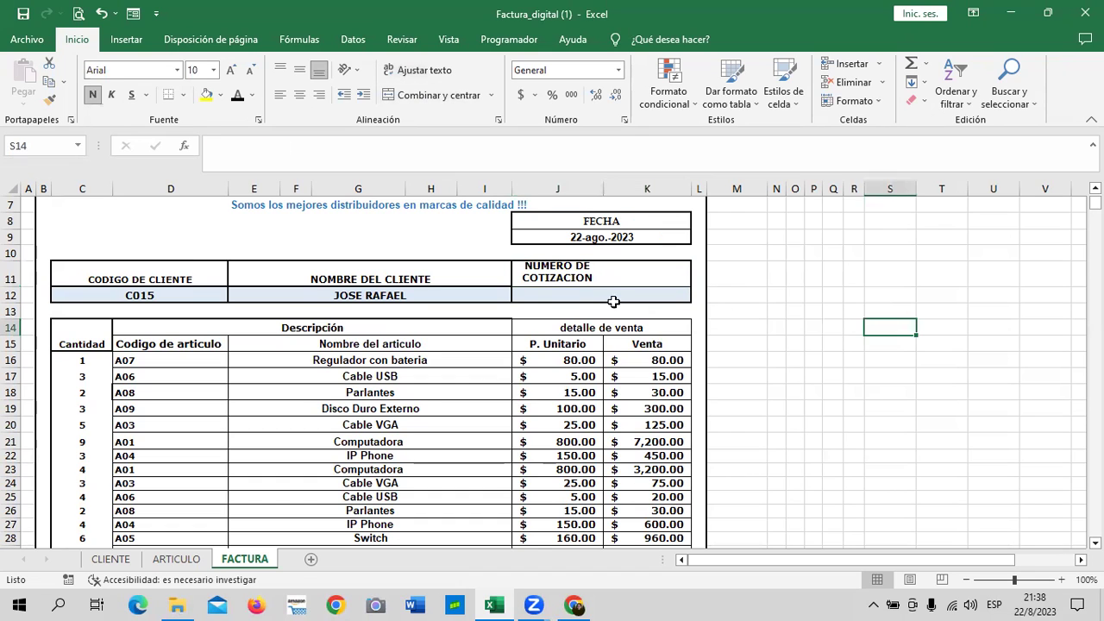
{"action": "left_click", "coordinate": [610, 293]}
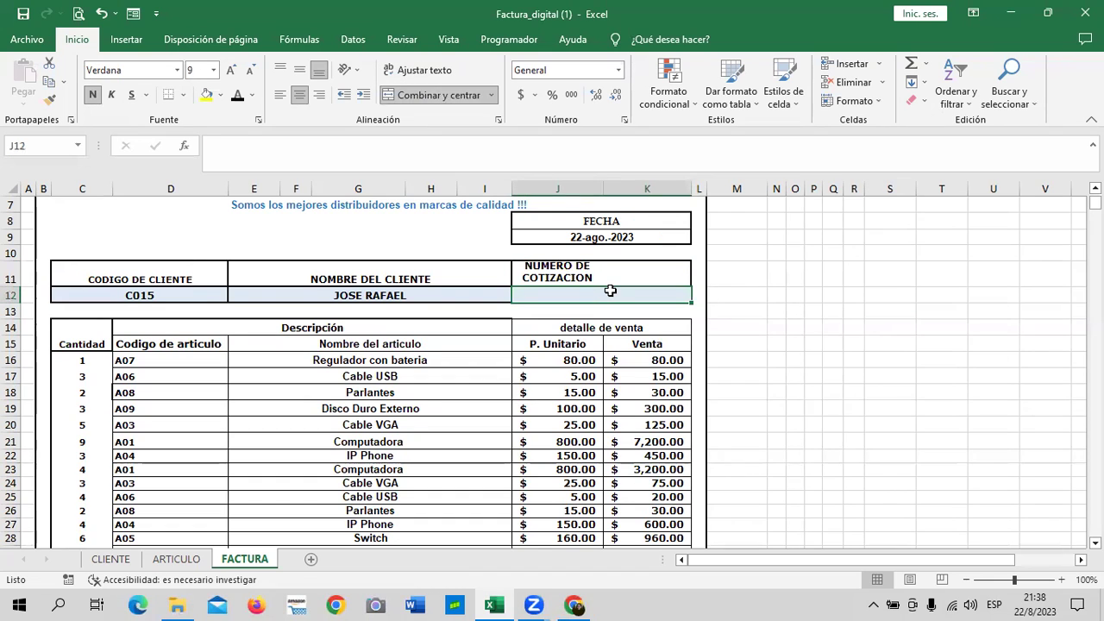
{"action": "left_click", "coordinate": [102, 14]}
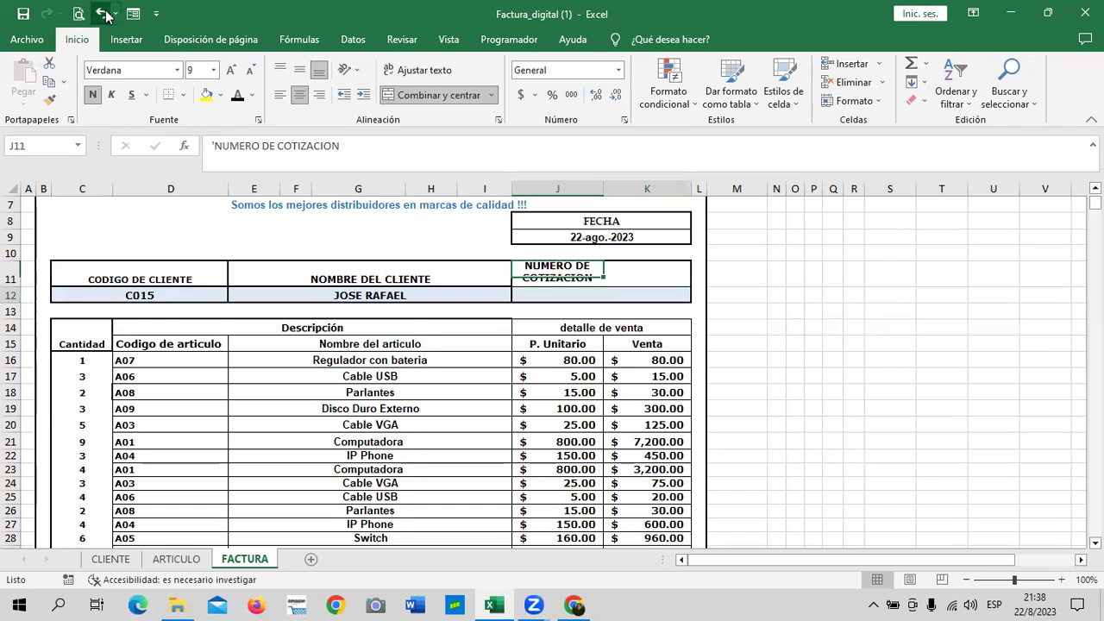
{"action": "left_click", "coordinate": [102, 15]}
{"action": "left_click", "coordinate": [104, 14]}
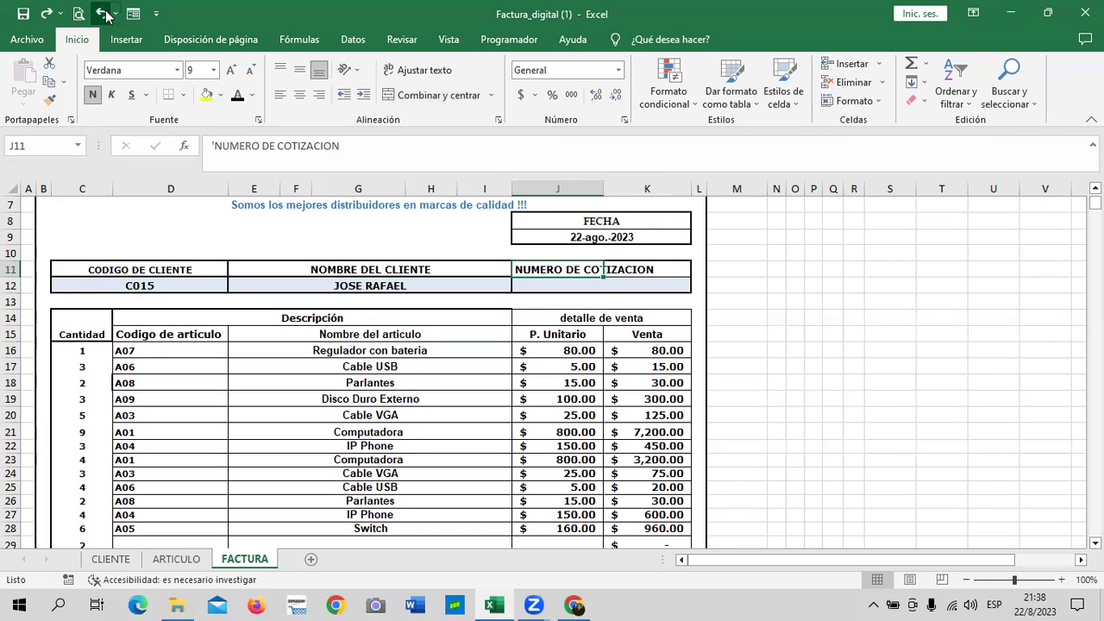
{"action": "left_click", "coordinate": [102, 15]}
Enter quotation number 2 in J12.
{"action": "left_click", "coordinate": [583, 281]}
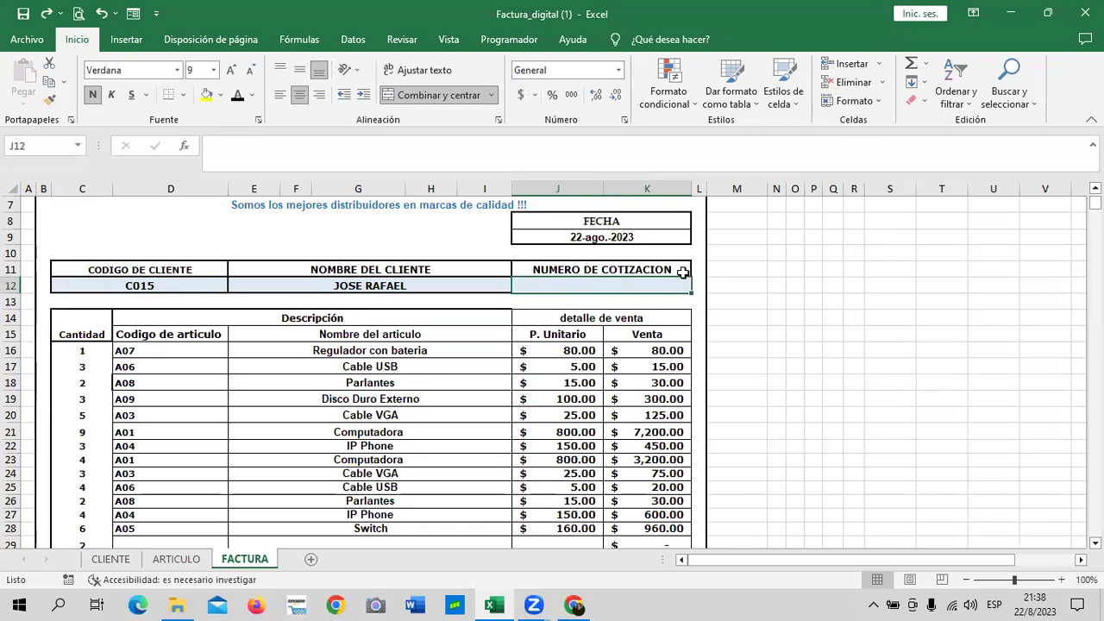
{"action": "type", "text": "2"}
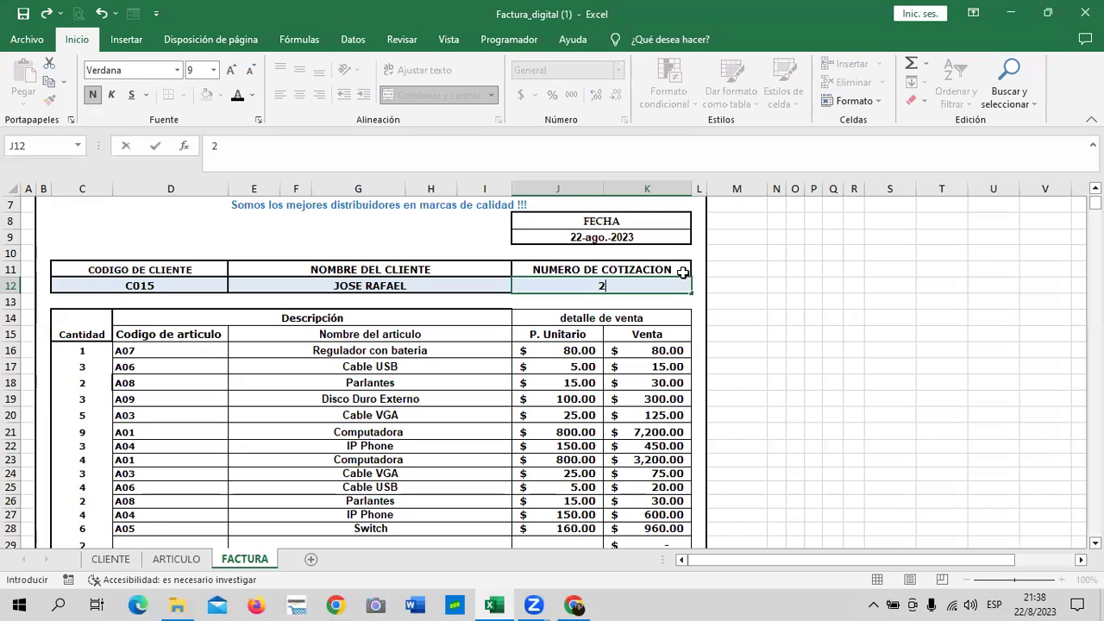
{"action": "key", "text": "Return"}
{"action": "left_click", "coordinate": [776, 331]}
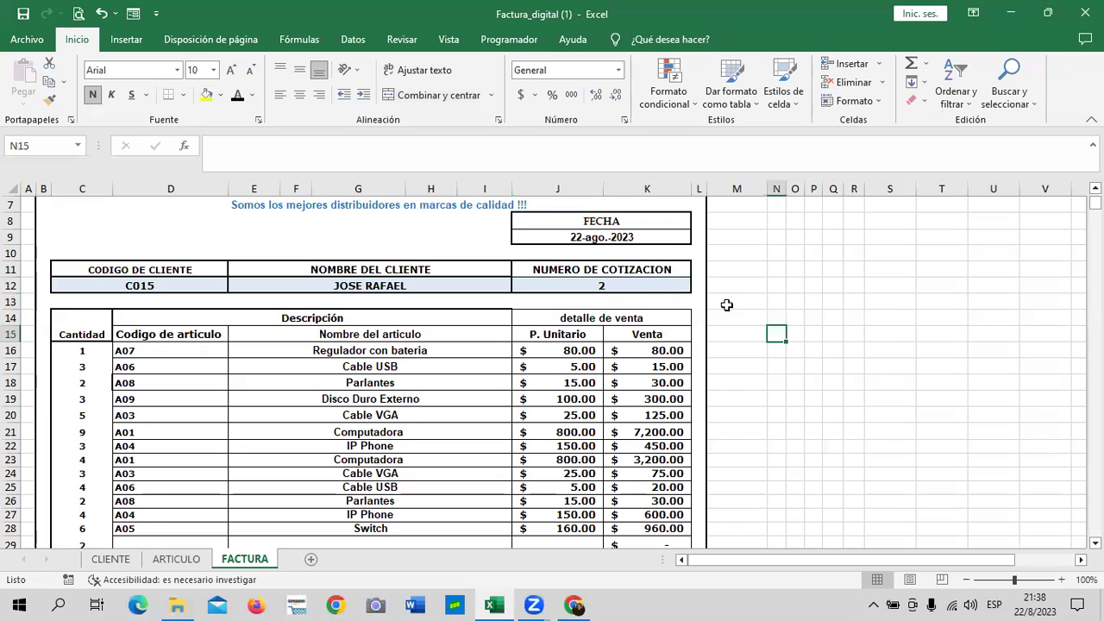
{"action": "left_click", "coordinate": [356, 297]}
Enter the ESTADO DE LA COTIZACION label in G13 and merge J13:K13 into one cell.
{"action": "type", "text": "ESTADO DE L"}
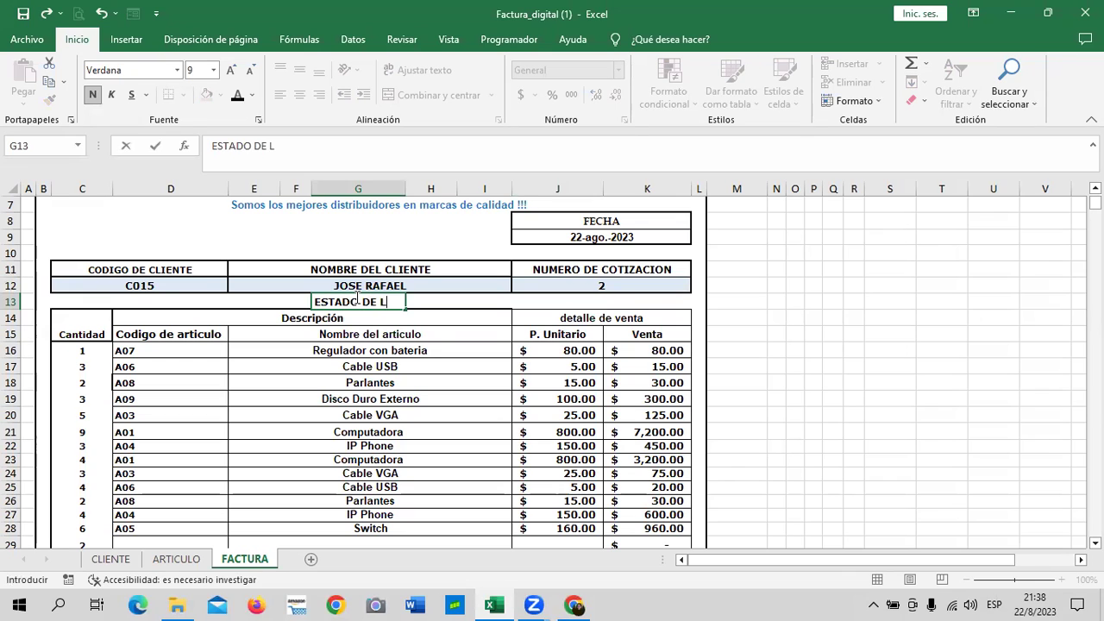
{"action": "type", "text": "A COTIZACION"}
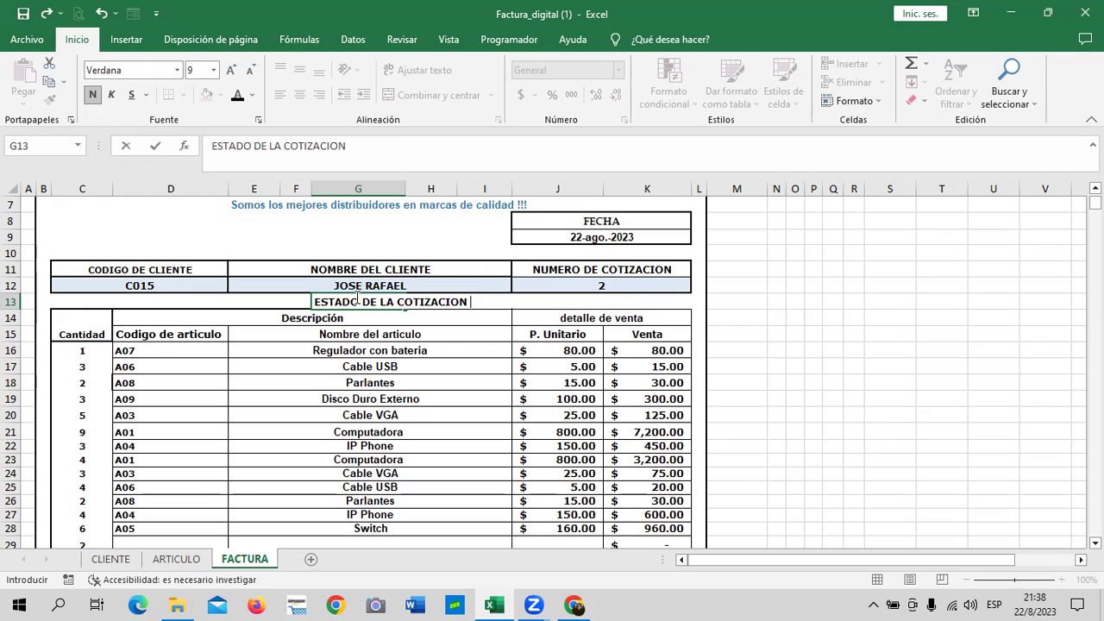
{"action": "left_click", "coordinate": [476, 349]}
{"action": "left_click", "coordinate": [420, 300]}
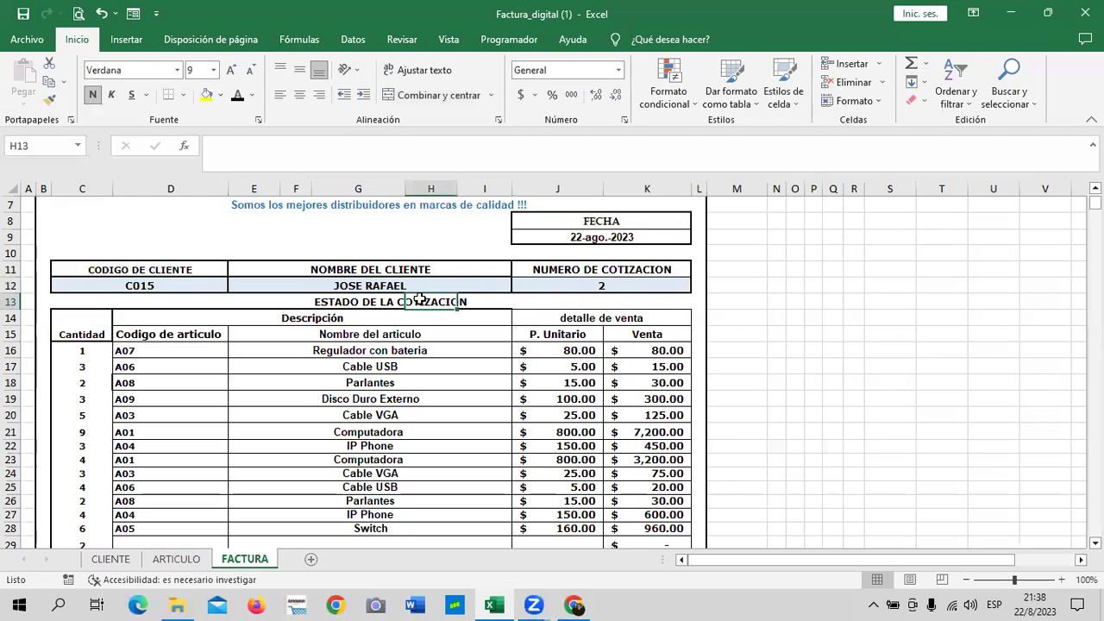
{"action": "left_click", "coordinate": [571, 301]}
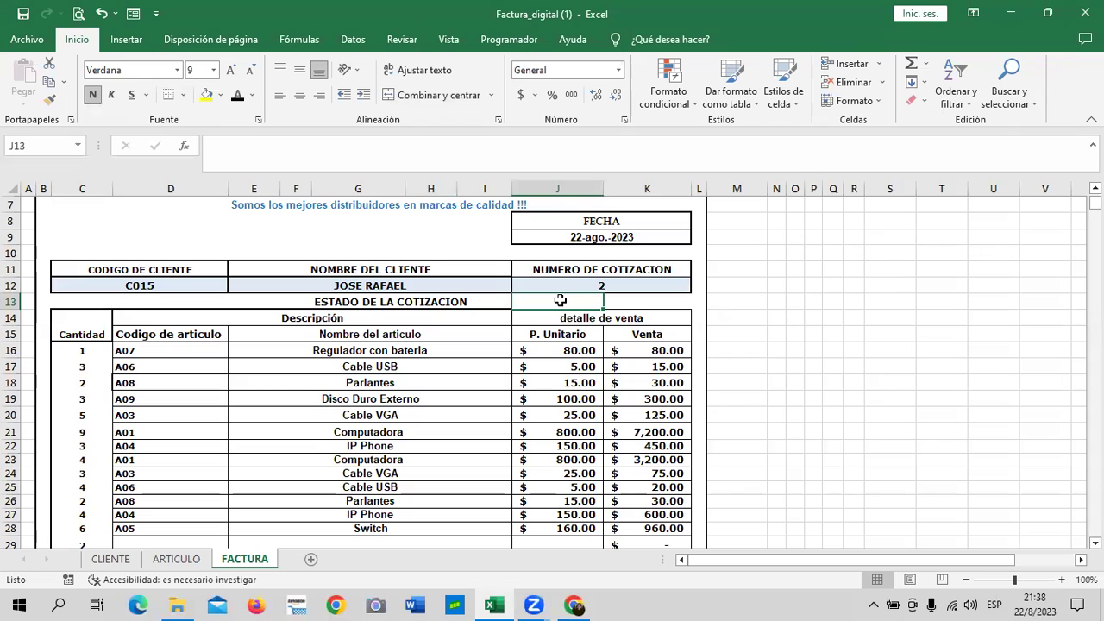
{"action": "left_click", "coordinate": [659, 302]}
{"action": "left_click_drag", "start_coordinate": [536, 304], "coordinate": [635, 300]}
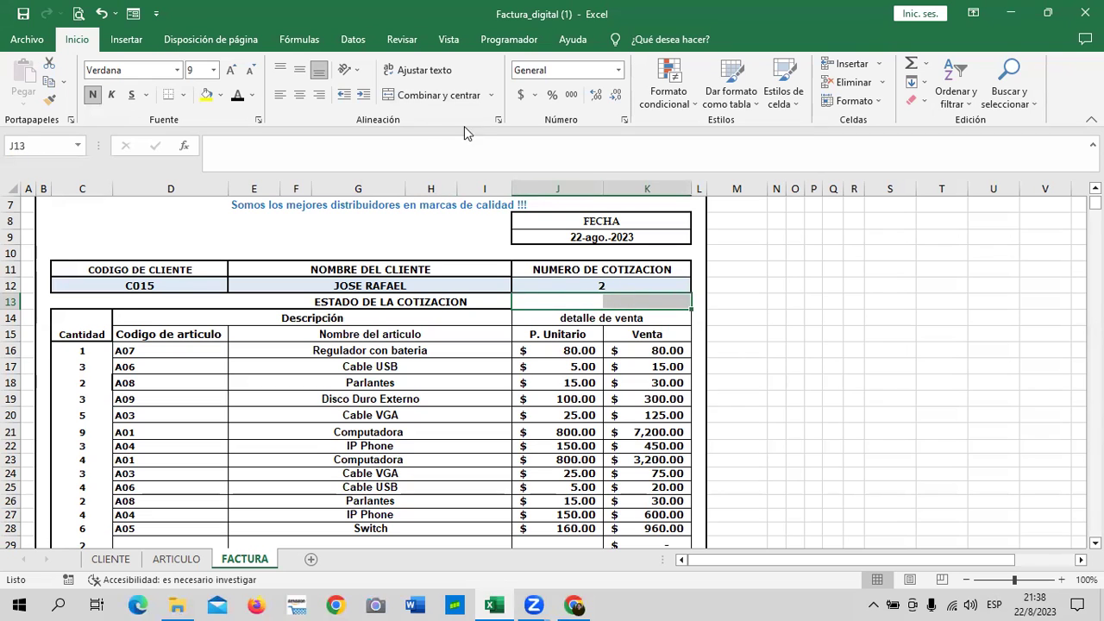
{"action": "left_click", "coordinate": [451, 94]}
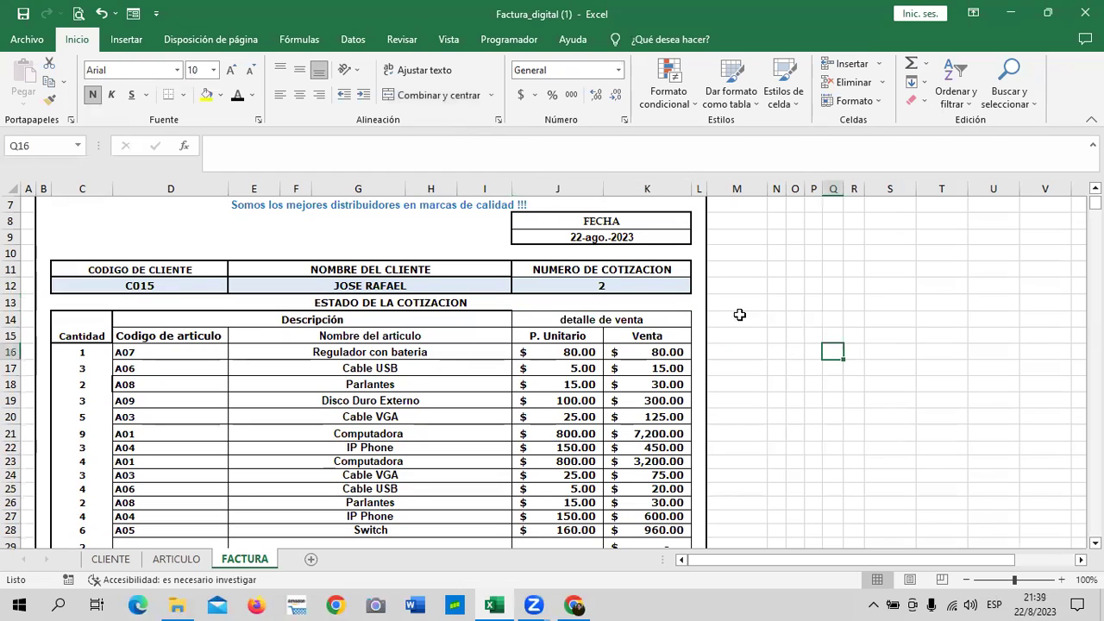
Give the merged J13:K13 status cell a thick outside border and the green Bueno style.
{"action": "left_click", "coordinate": [182, 95]}
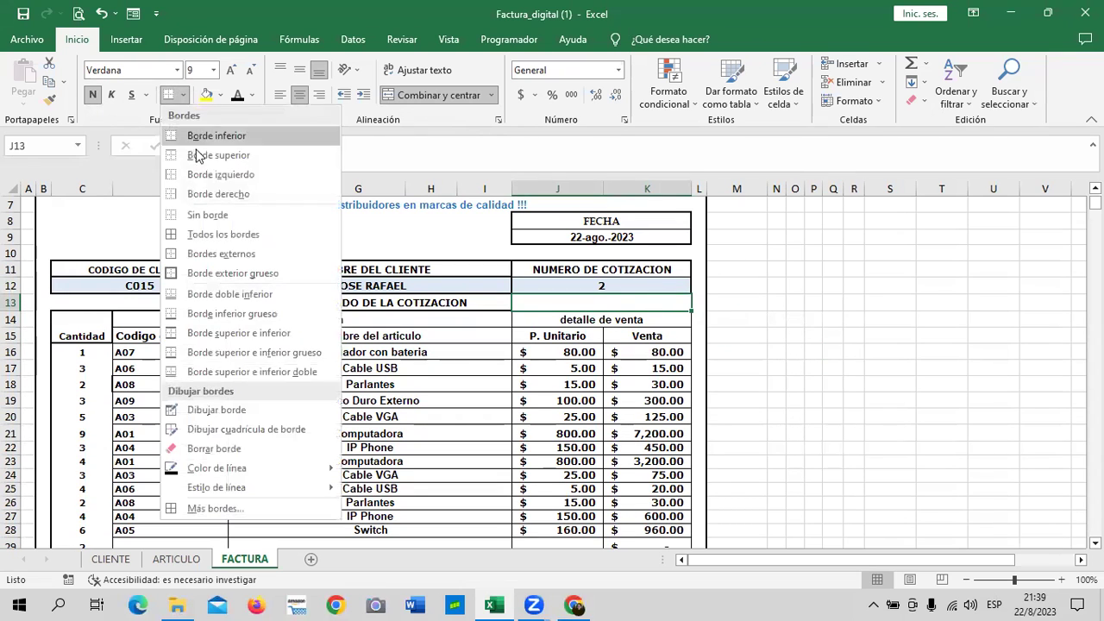
{"action": "left_click", "coordinate": [212, 274]}
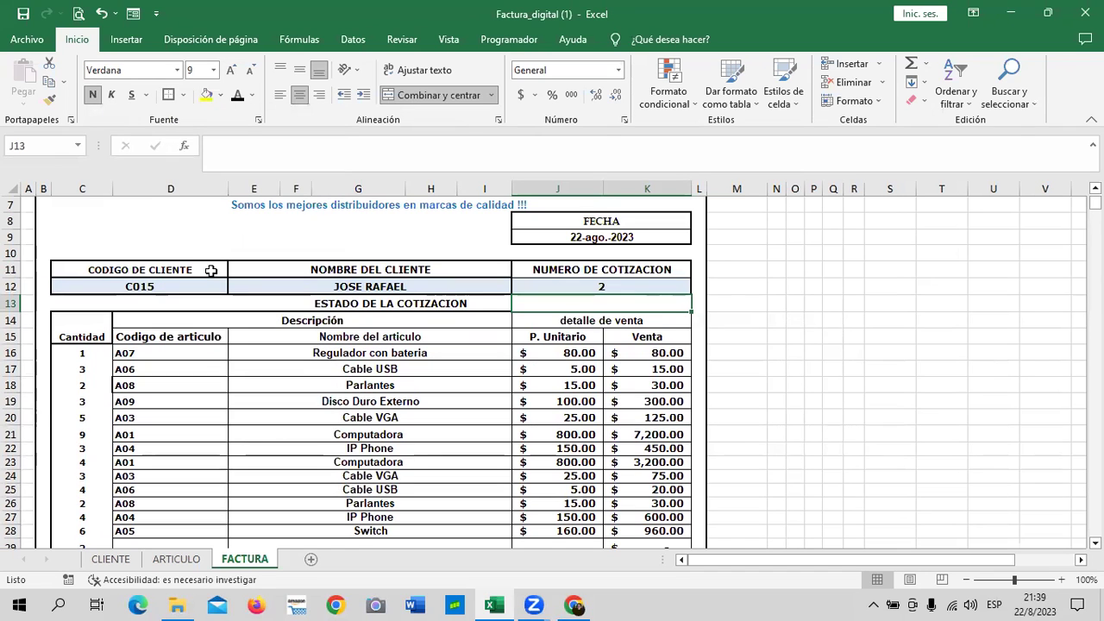
{"action": "left_click", "coordinate": [794, 111]}
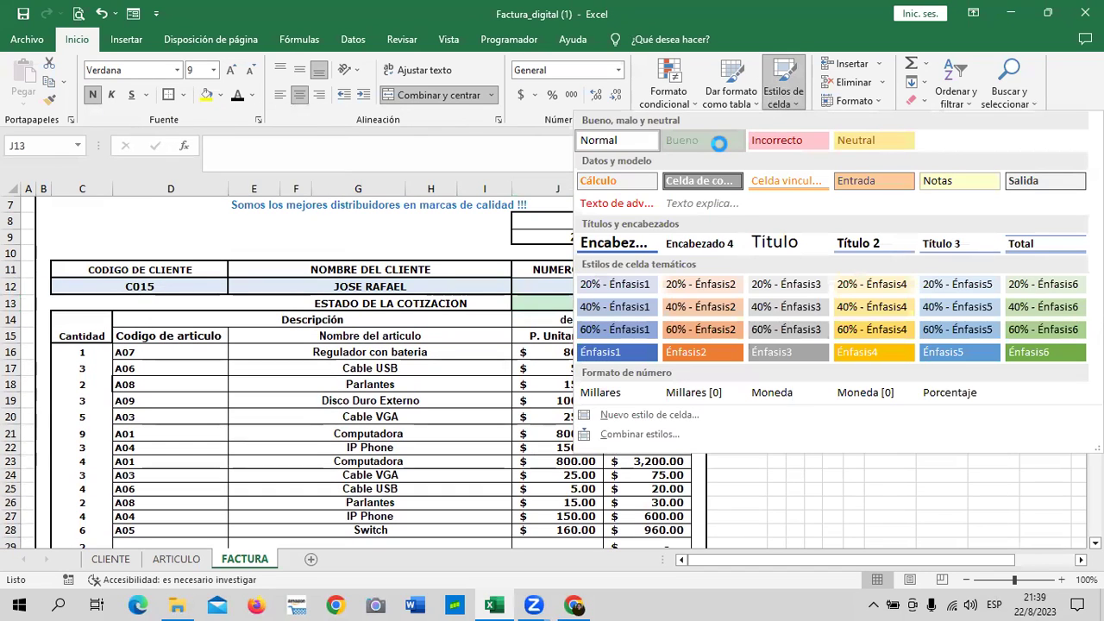
{"action": "left_click", "coordinate": [719, 145]}
{"action": "left_click", "coordinate": [833, 337]}
{"action": "left_click", "coordinate": [659, 301]}
{"action": "left_click", "coordinate": [656, 287]}
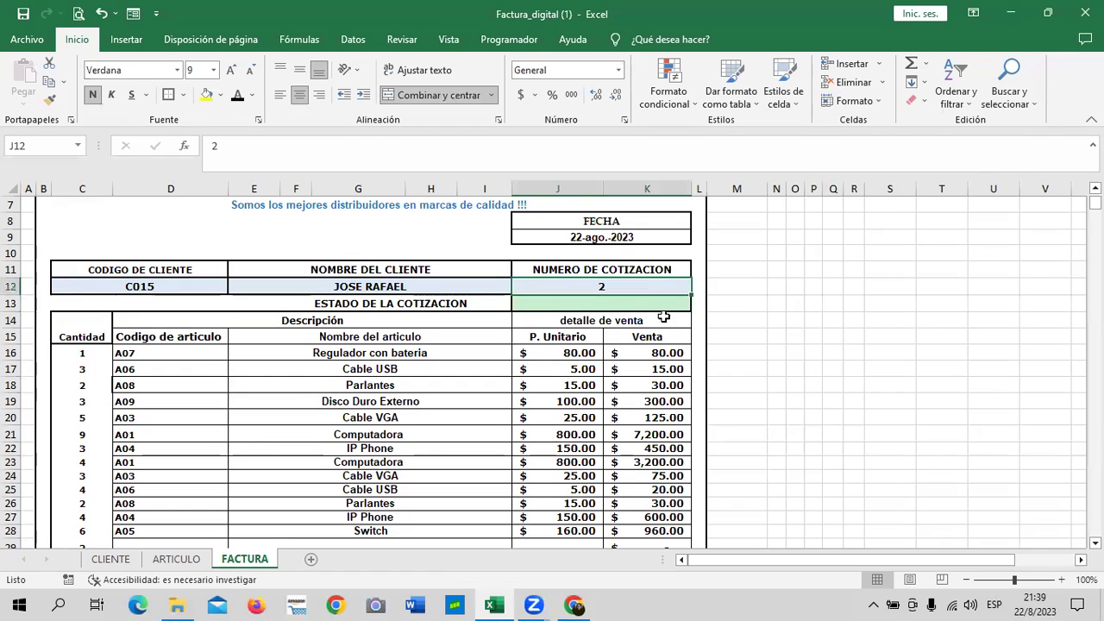
{"action": "left_click", "coordinate": [817, 334]}
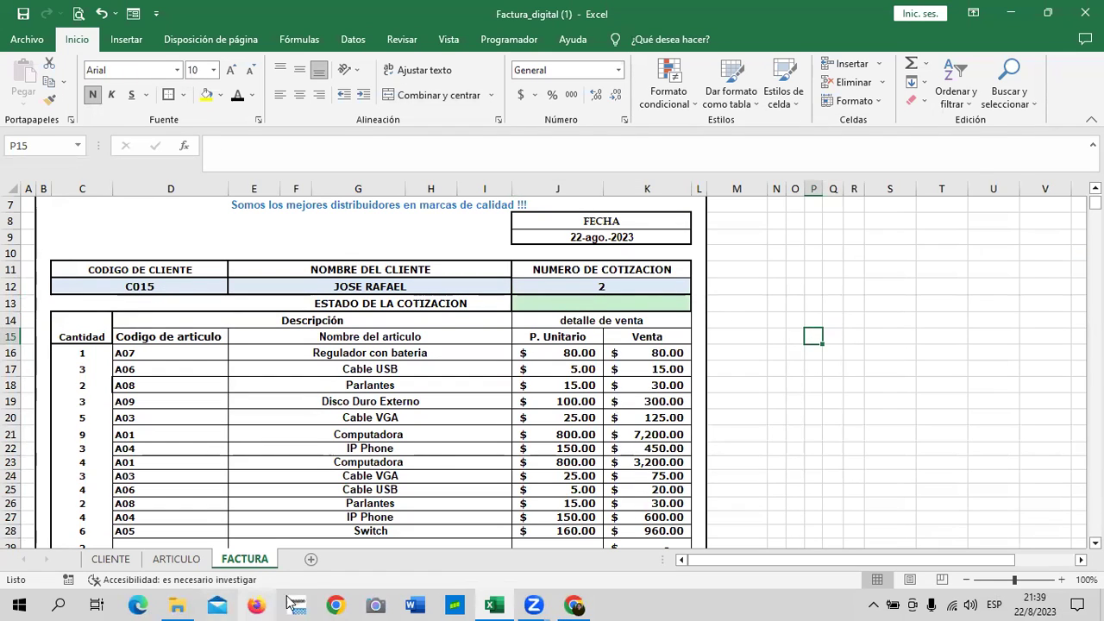
Add a new blank sheet Hoja1 and select cell C3.
{"action": "left_click", "coordinate": [310, 560]}
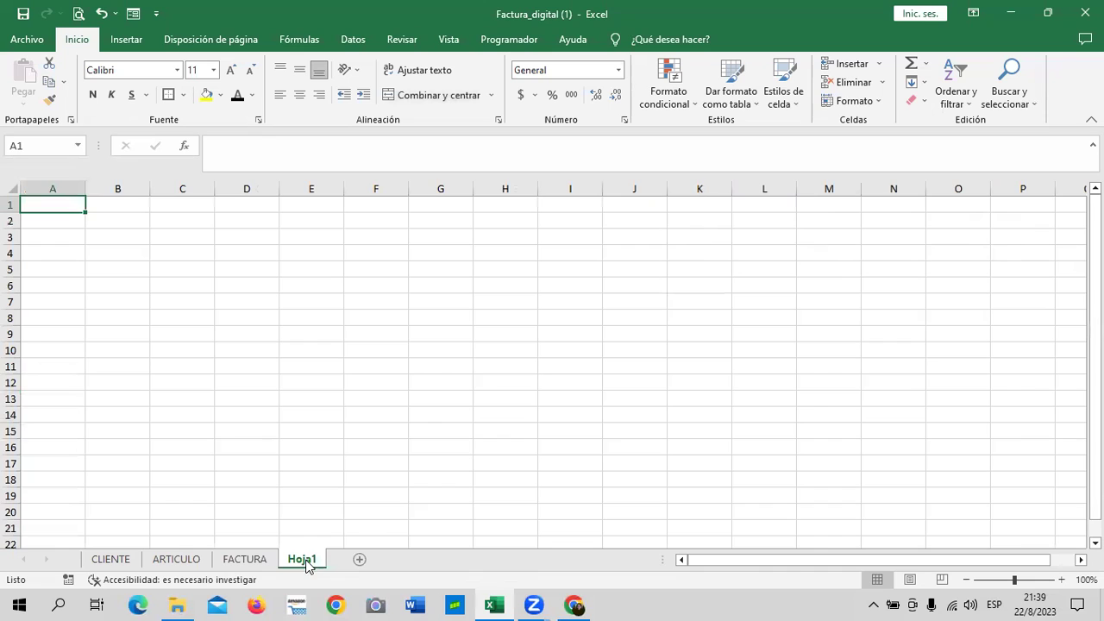
{"action": "left_click", "coordinate": [478, 369]}
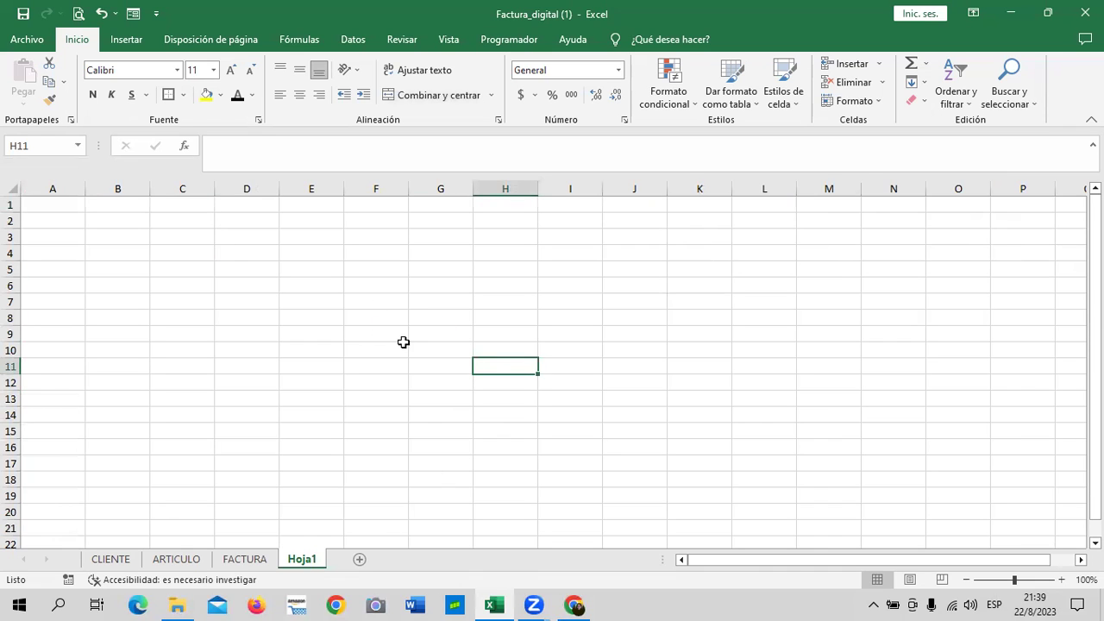
{"action": "left_click", "coordinate": [177, 269]}
{"action": "left_click", "coordinate": [186, 238]}
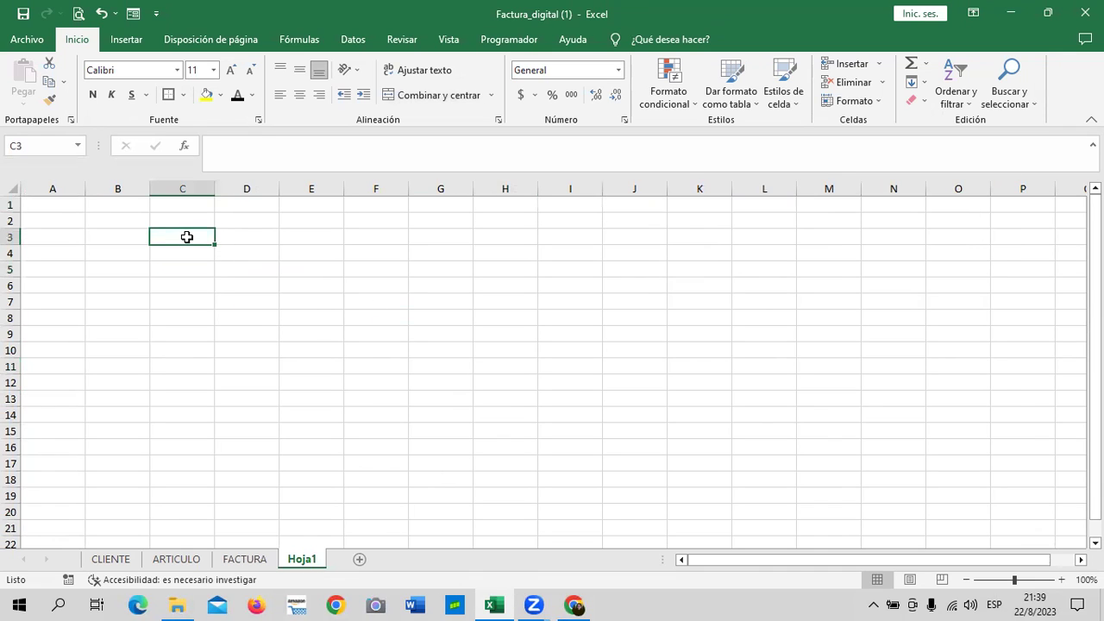
Enter 1 and 2 in C3:C4 and fill the series down to 15 in C17.
{"action": "type", "text": "1"}
{"action": "key", "text": "Return"}
{"action": "type", "text": "2"}
{"action": "key", "text": "Return"}
{"action": "mouse_move", "coordinate": [187, 236]}
{"action": "left_mouse_down"}
{"action": "mouse_move", "coordinate": [233, 393]}
{"action": "mouse_move", "coordinate": [227, 482]}
{"action": "left_mouse_up"}
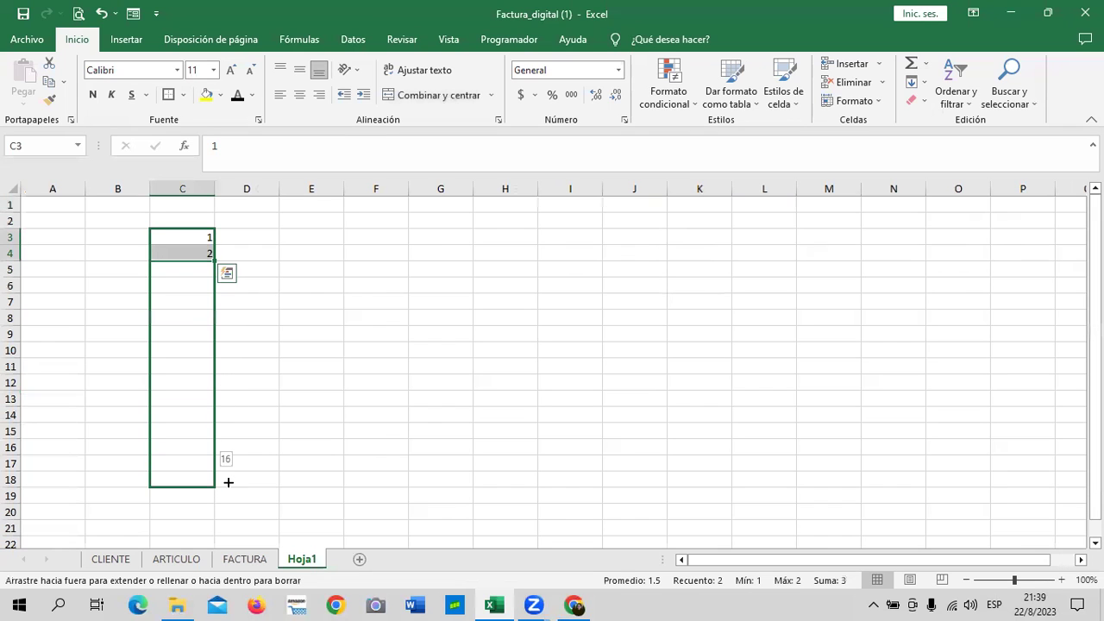
{"action": "mouse_move", "coordinate": [227, 495]}
{"action": "left_mouse_down"}
{"action": "mouse_move", "coordinate": [231, 449]}
{"action": "mouse_move", "coordinate": [227, 466]}
{"action": "left_mouse_up"}
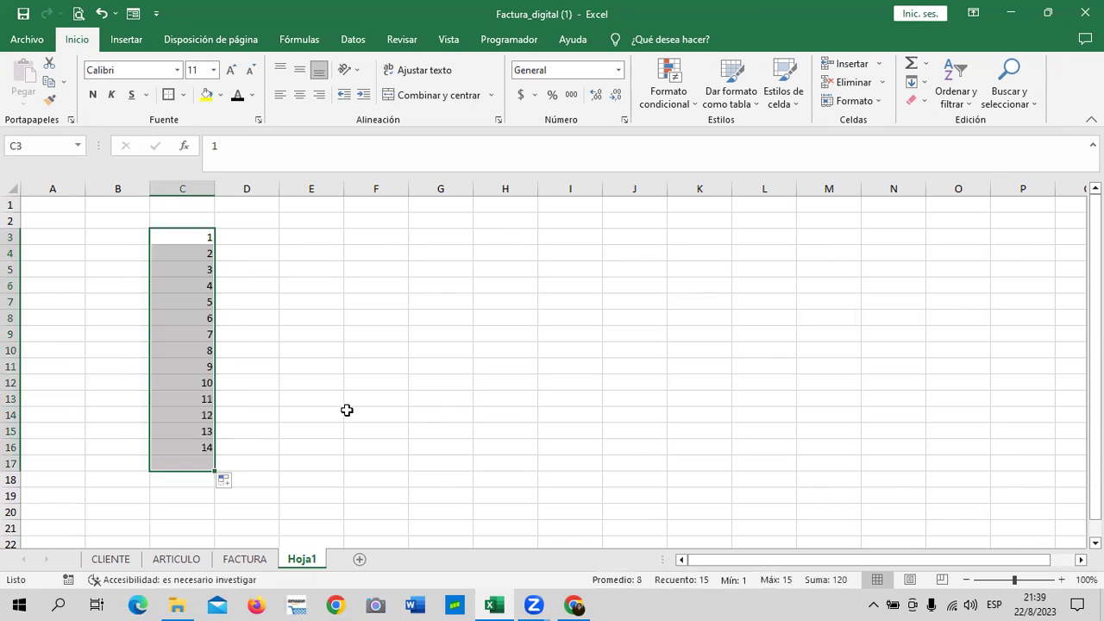
{"action": "left_click", "coordinate": [347, 411]}
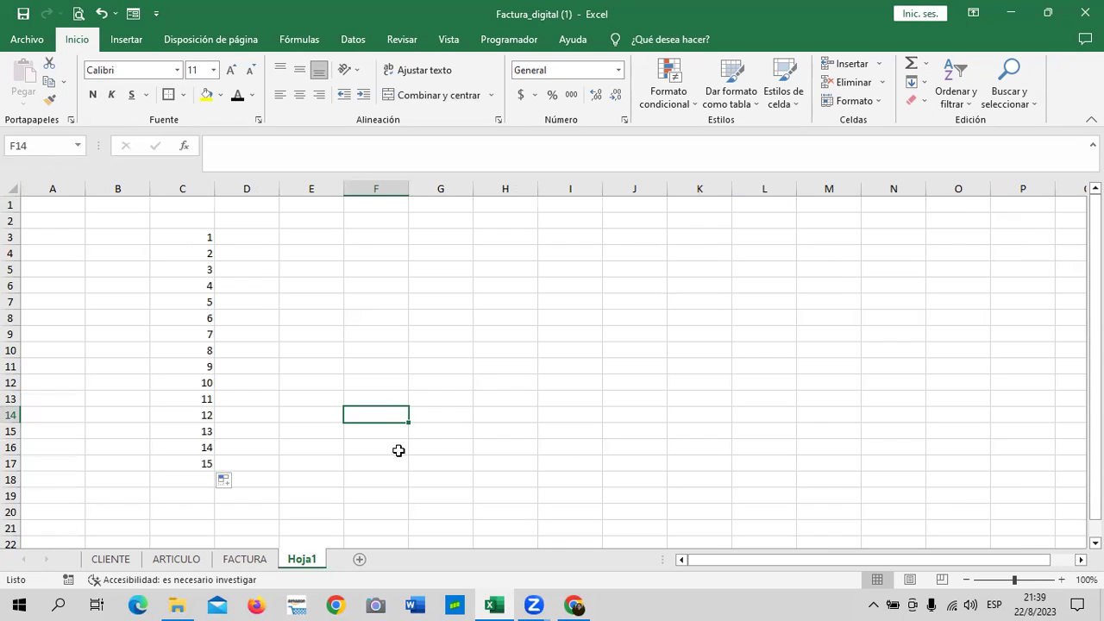
Widen column D and add the headers NUMERO in C2 and FECHA DE COTIZACIÓN in D2.
{"action": "left_click_drag", "start_coordinate": [279, 188], "coordinate": [334, 188]}
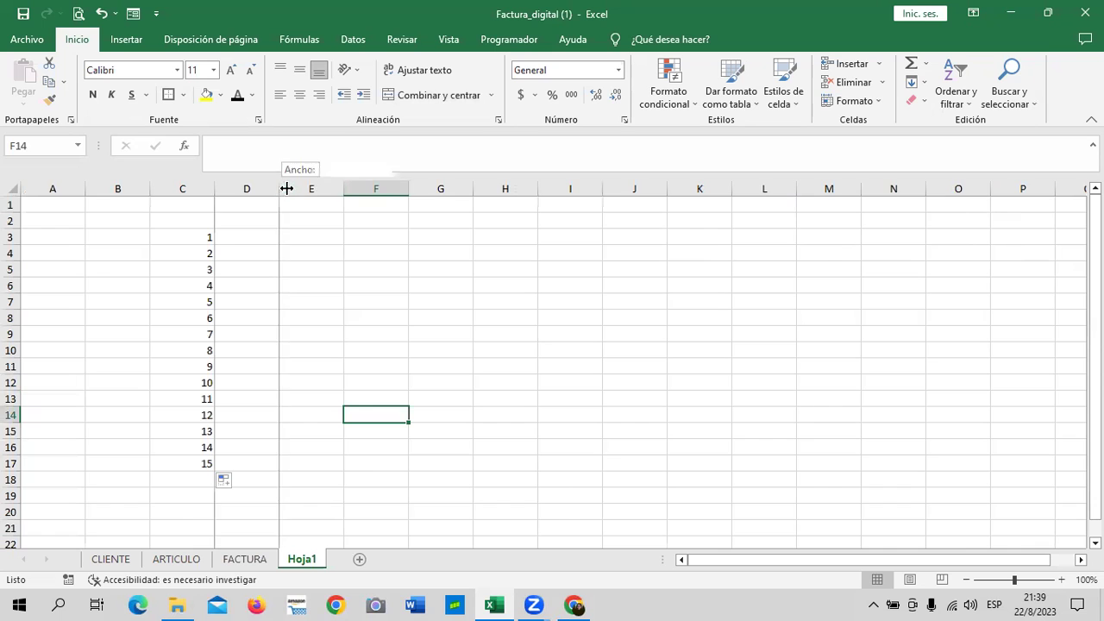
{"action": "left_click", "coordinate": [177, 221]}
{"action": "type", "text": "NUMERO"}
{"action": "key", "text": "Return"}
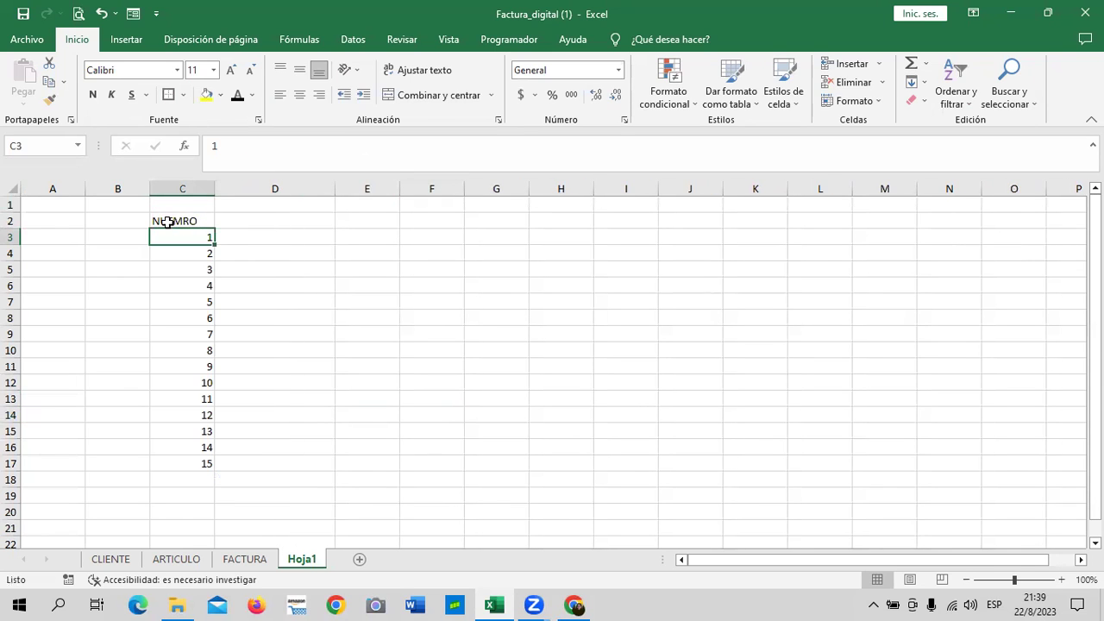
{"action": "left_click", "coordinate": [256, 215]}
{"action": "type", "text": "FECHA DE"}
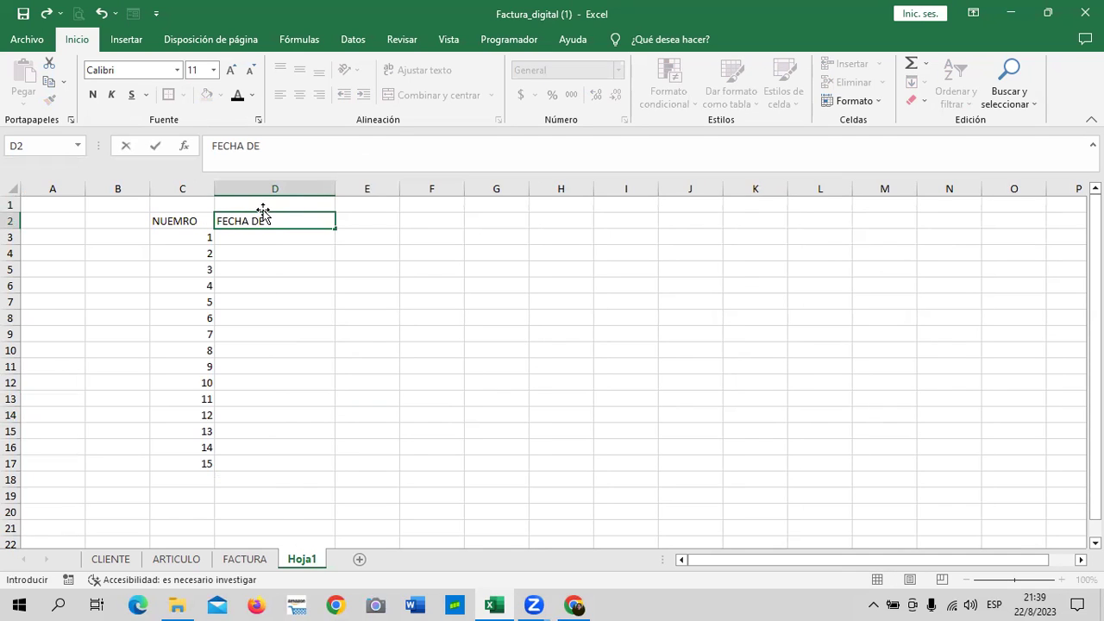
{"action": "type", "text": " COTIZACIÓN"}
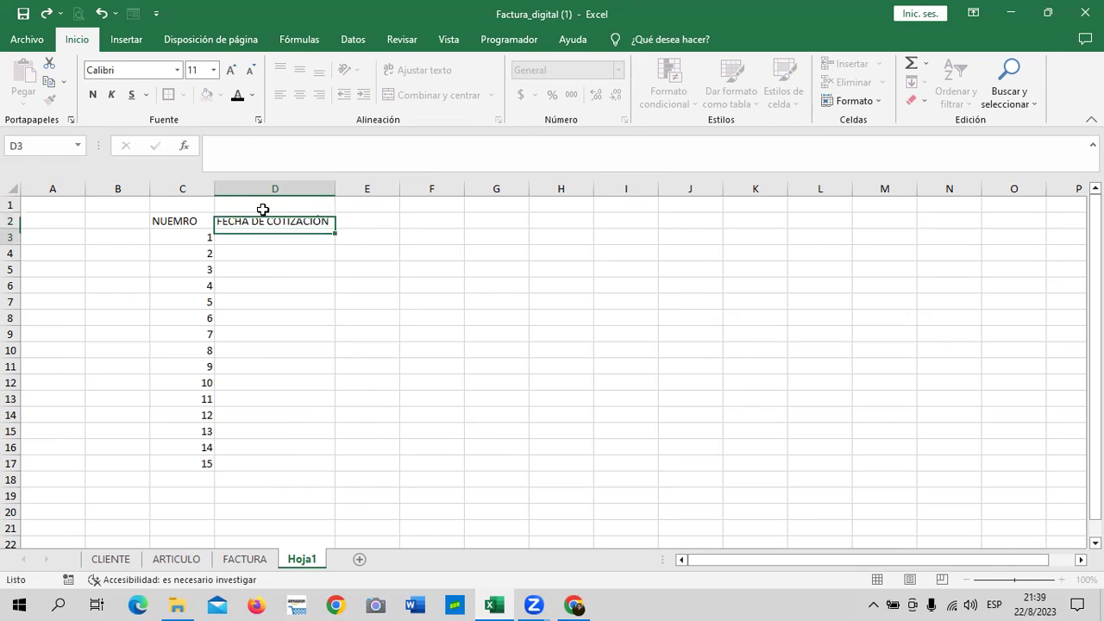
{"action": "key", "text": "Return"}
Enter 15/7/2023 and 18/7/23 in D3:D4, then extend the three-day date series to D17.
{"action": "left_click", "coordinate": [445, 290]}
{"action": "left_click", "coordinate": [295, 232]}
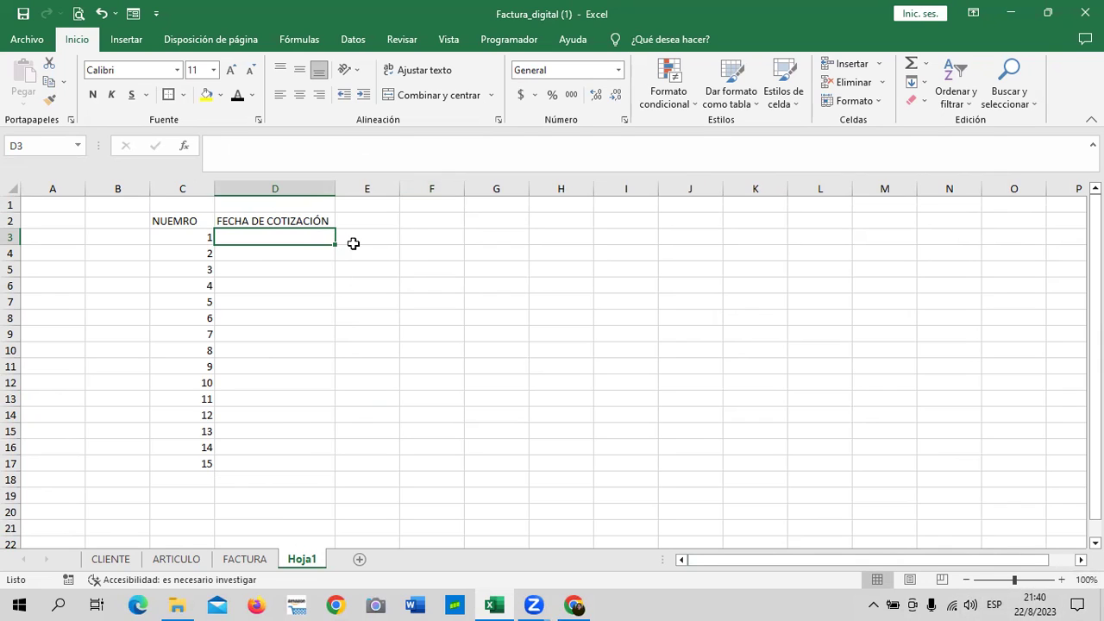
{"action": "type", "text": "15/7"}
{"action": "type", "text": "/"}
{"action": "type", "text": "2023"}
{"action": "key", "text": "Return"}
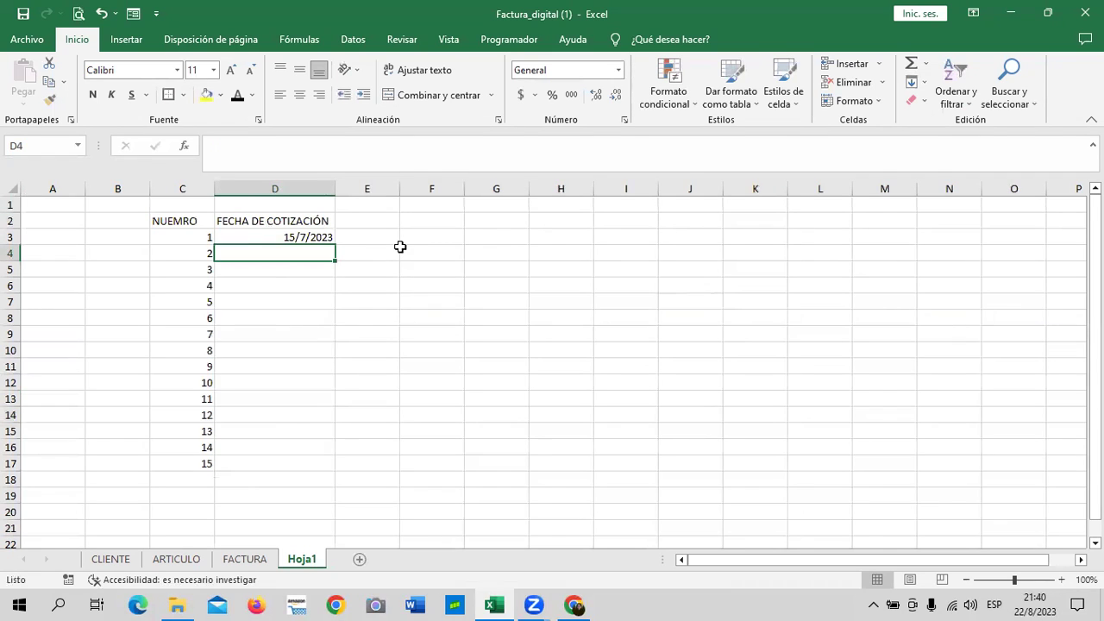
{"action": "type", "text": "1"}
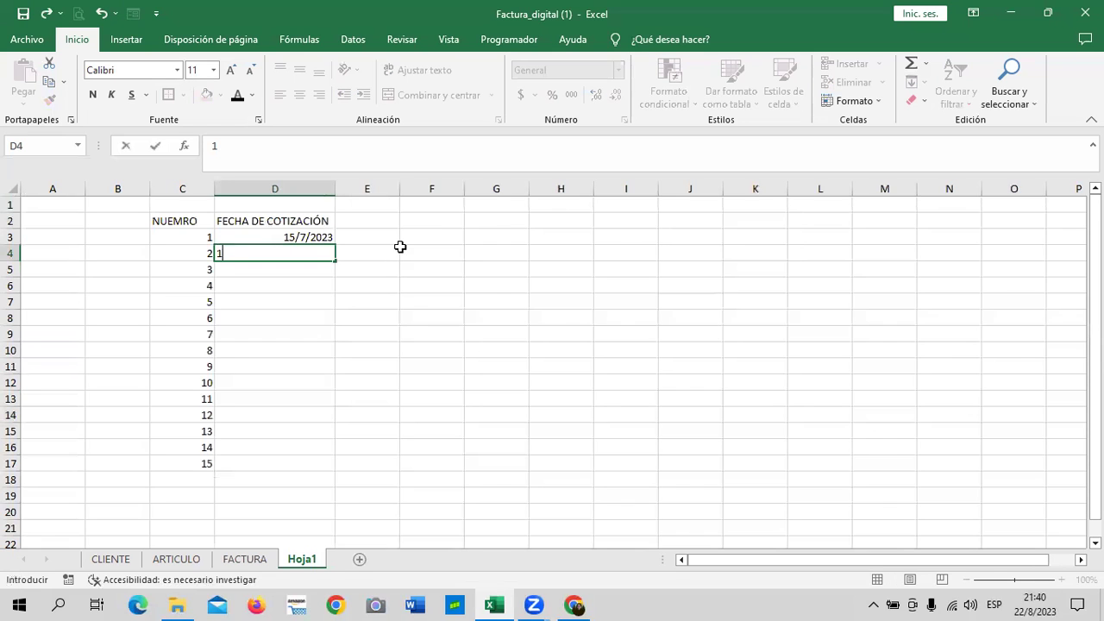
{"action": "type", "text": "8/7/"}
{"action": "type", "text": "23"}
{"action": "key", "text": "Return"}
{"action": "mouse_move", "coordinate": [327, 237]}
{"action": "left_mouse_down"}
{"action": "mouse_move", "coordinate": [341, 486]}
{"action": "mouse_move", "coordinate": [343, 474]}
{"action": "left_mouse_up"}
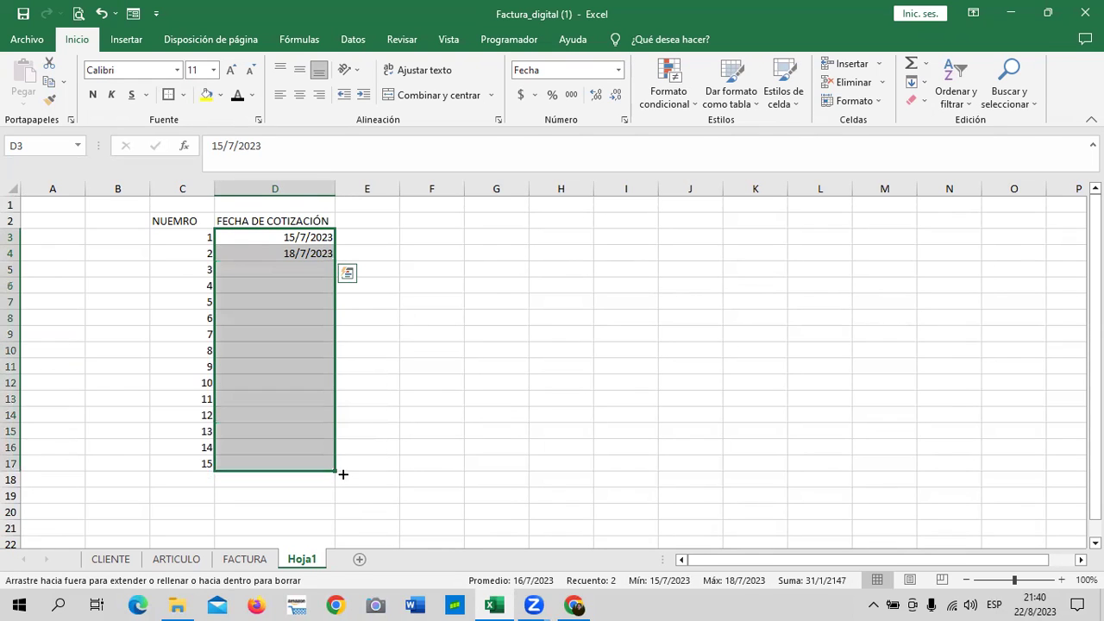
{"action": "left_click", "coordinate": [495, 376]}
{"action": "left_click_drag", "start_coordinate": [319, 237], "coordinate": [324, 464]}
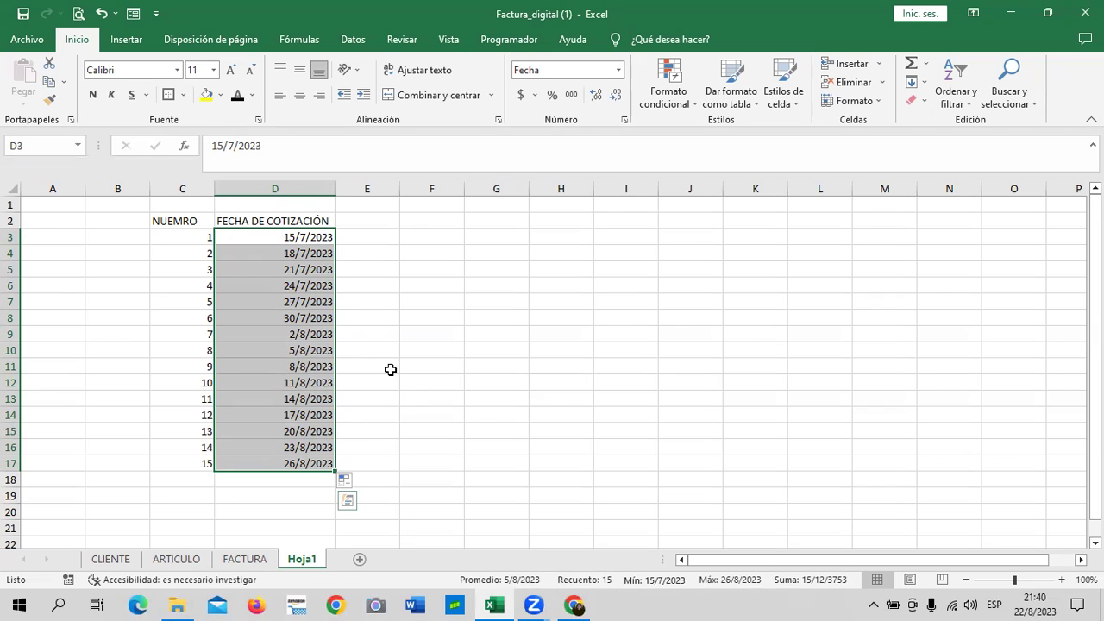
{"action": "left_click_drag", "start_coordinate": [463, 302], "coordinate": [468, 303]}
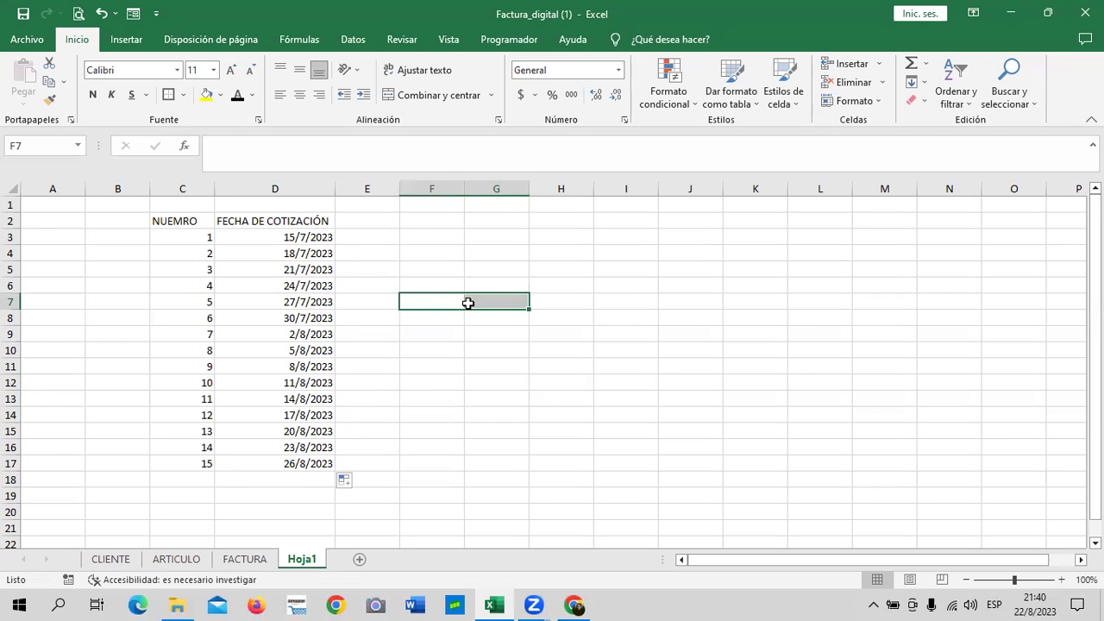
On the FACTURA sheet, set the quotation number in J12 to 1.
{"action": "left_click", "coordinate": [244, 560]}
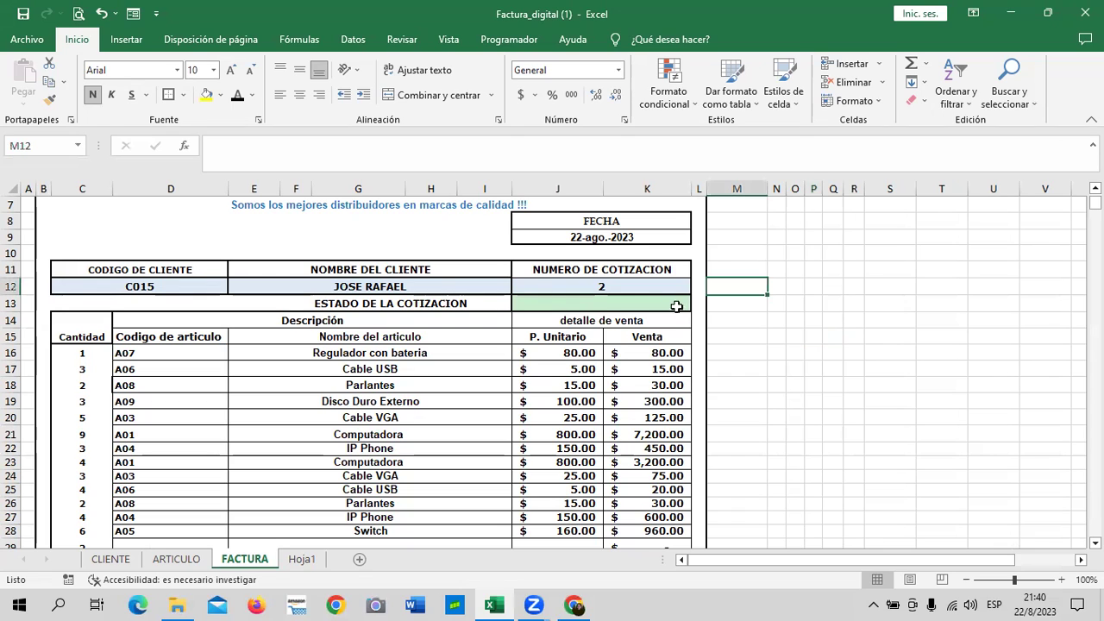
{"action": "left_click", "coordinate": [638, 306]}
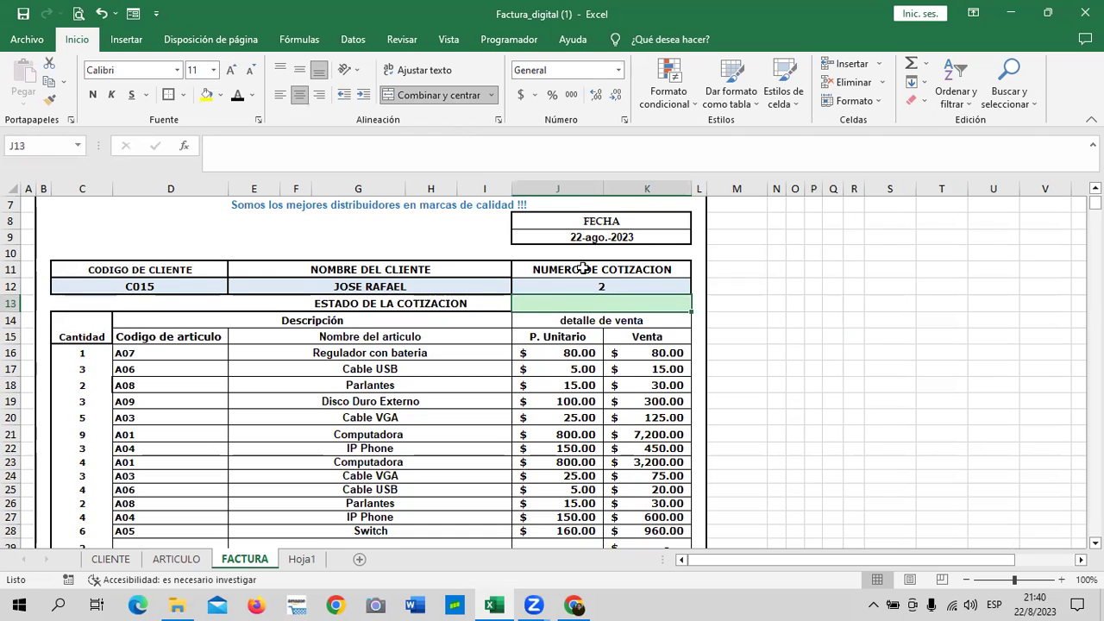
{"action": "type", "text": "="}
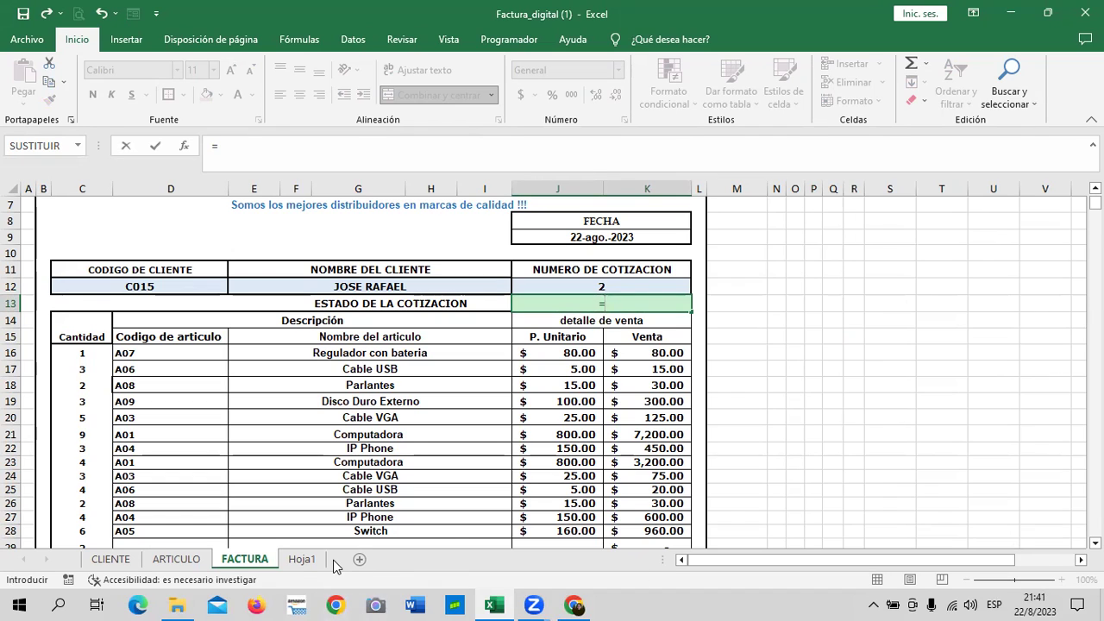
{"action": "key", "text": "Escape"}
{"action": "left_click", "coordinate": [609, 284]}
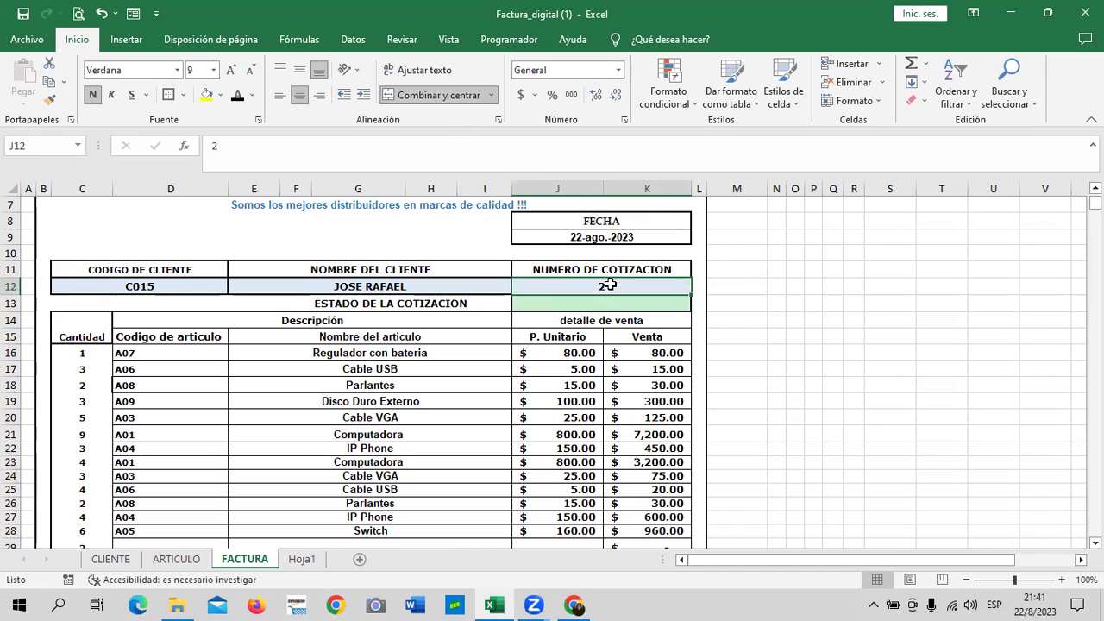
{"action": "type", "text": "1"}
{"action": "key", "text": "Return"}
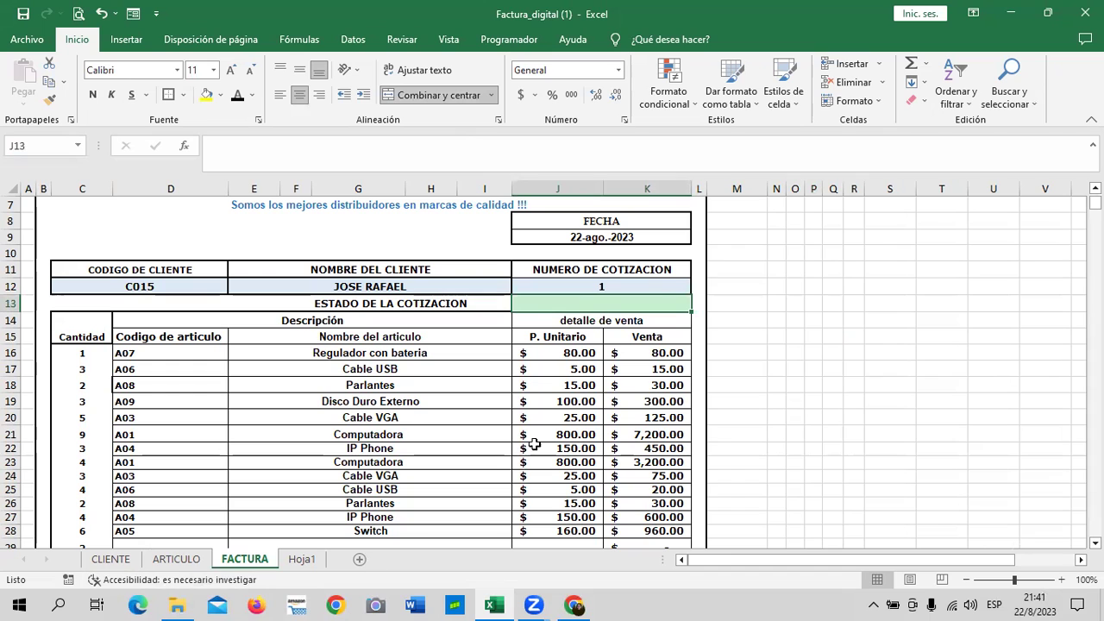
Enter the formula =Hoja1!D3-HOY() in the quotation-status cell J13.
{"action": "type", "text": "="}
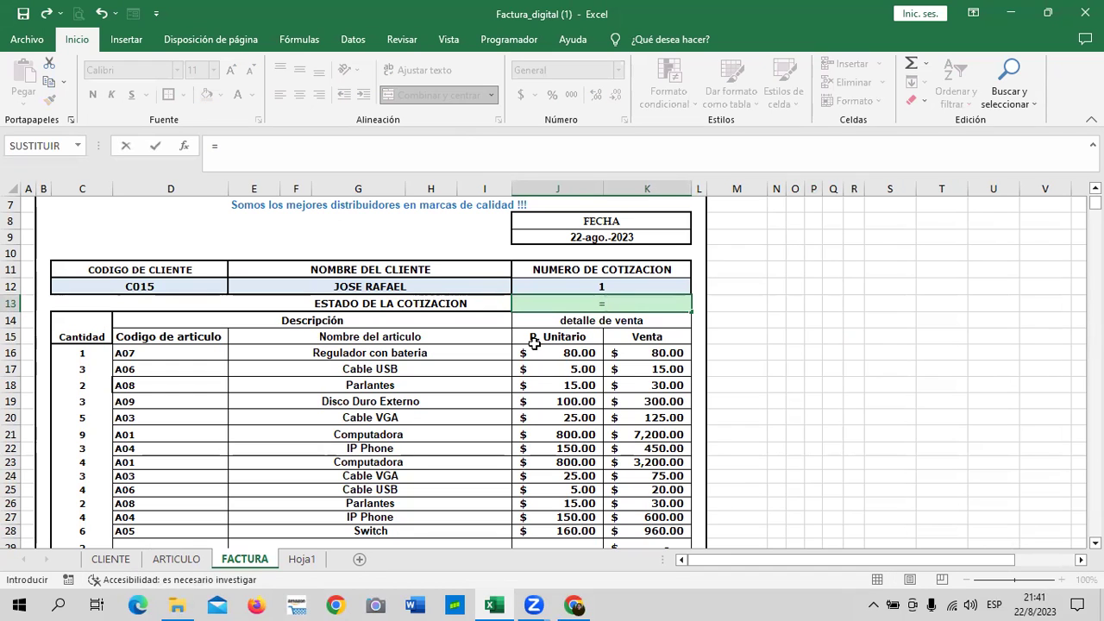
{"action": "left_click", "coordinate": [301, 558]}
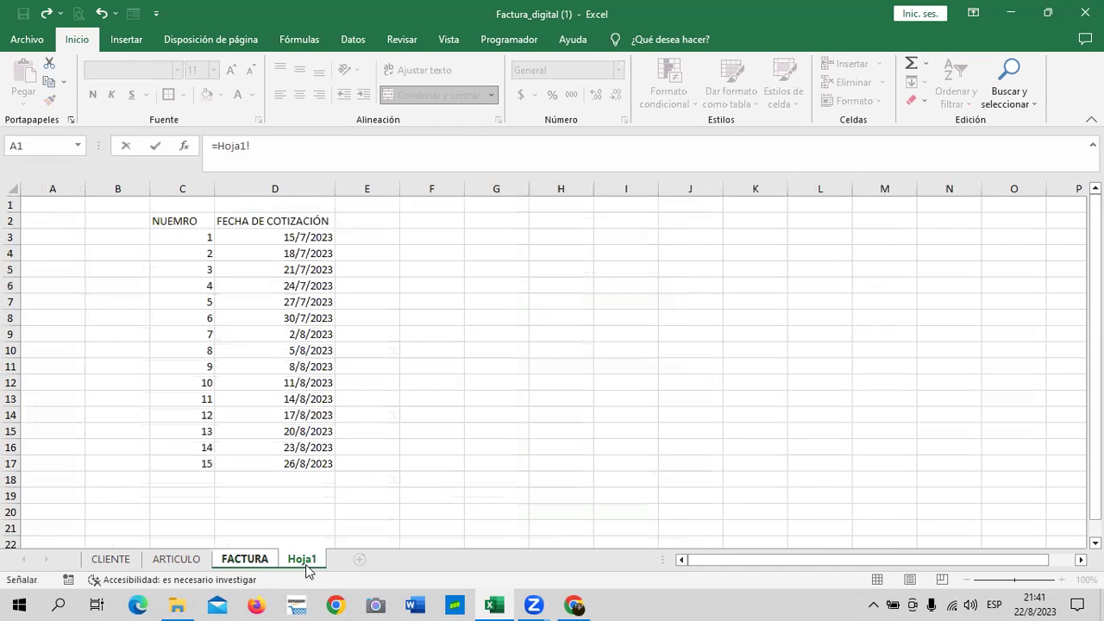
{"action": "left_click", "coordinate": [306, 237]}
{"action": "left_click", "coordinate": [311, 147]}
{"action": "type", "text": "-HOY"}
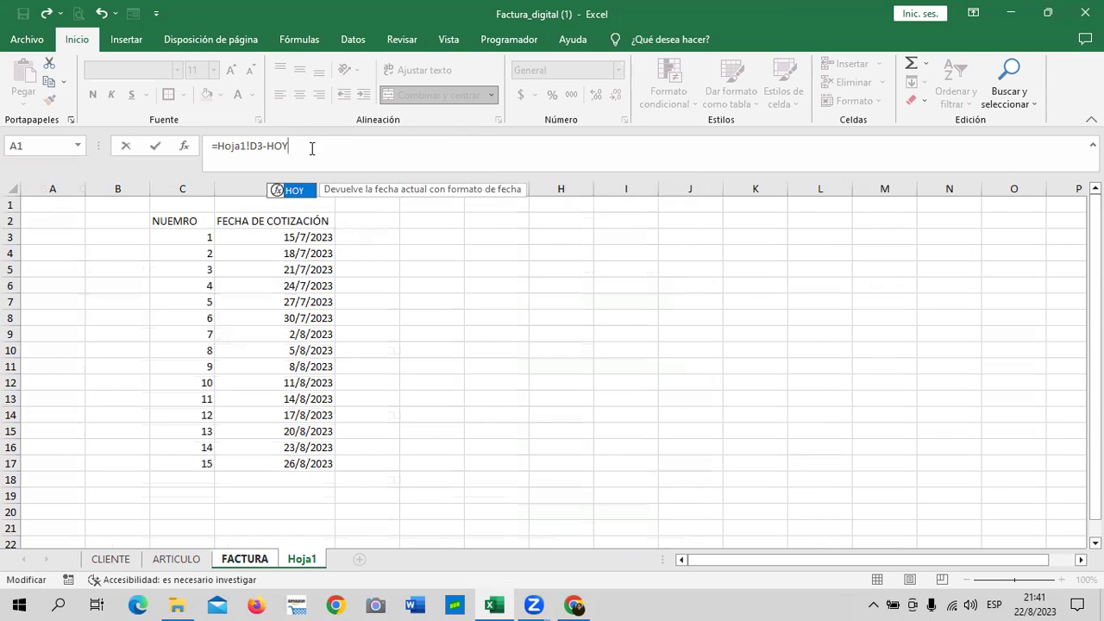
{"action": "type", "text": "(()"}
{"action": "key", "text": "BackSpace"}
{"action": "type", "text": ")"}
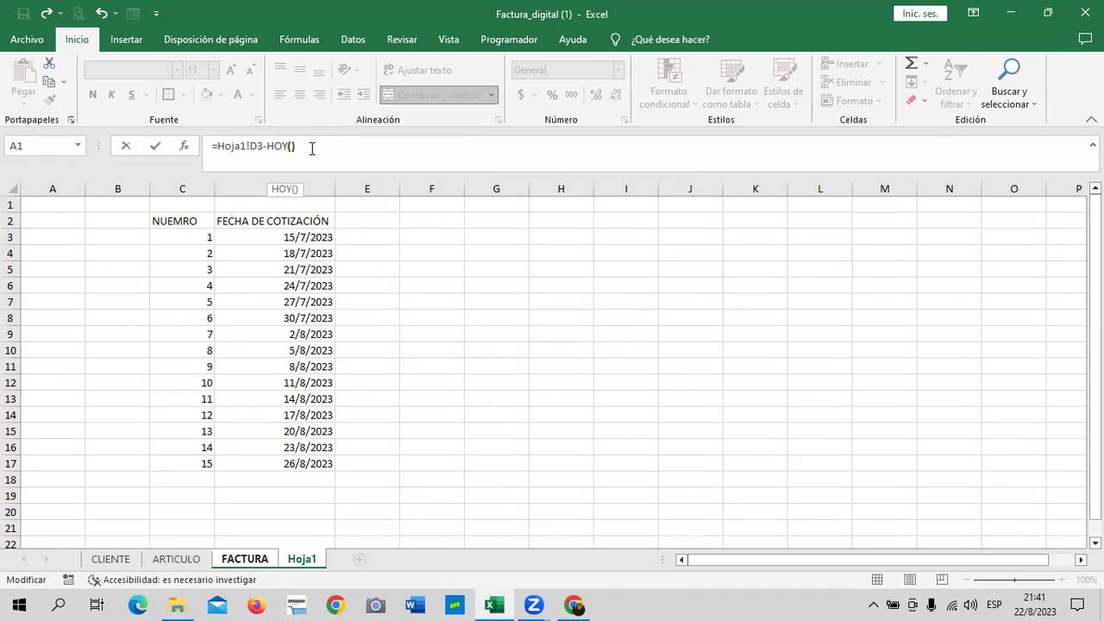
{"action": "key", "text": "Return"}
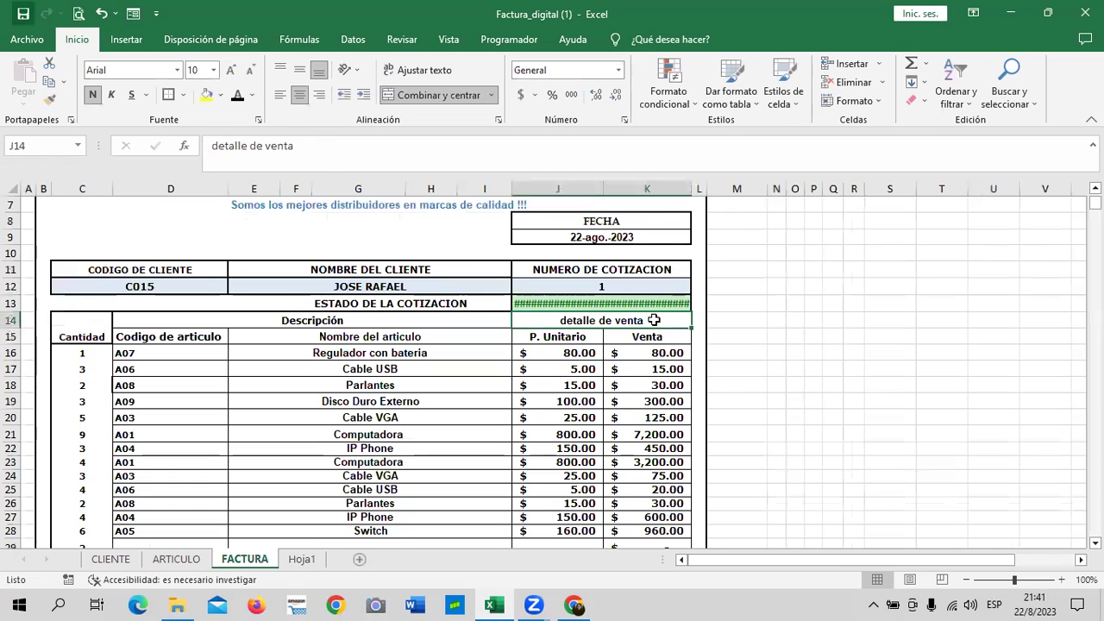
{"action": "mouse_move", "coordinate": [645, 306]}
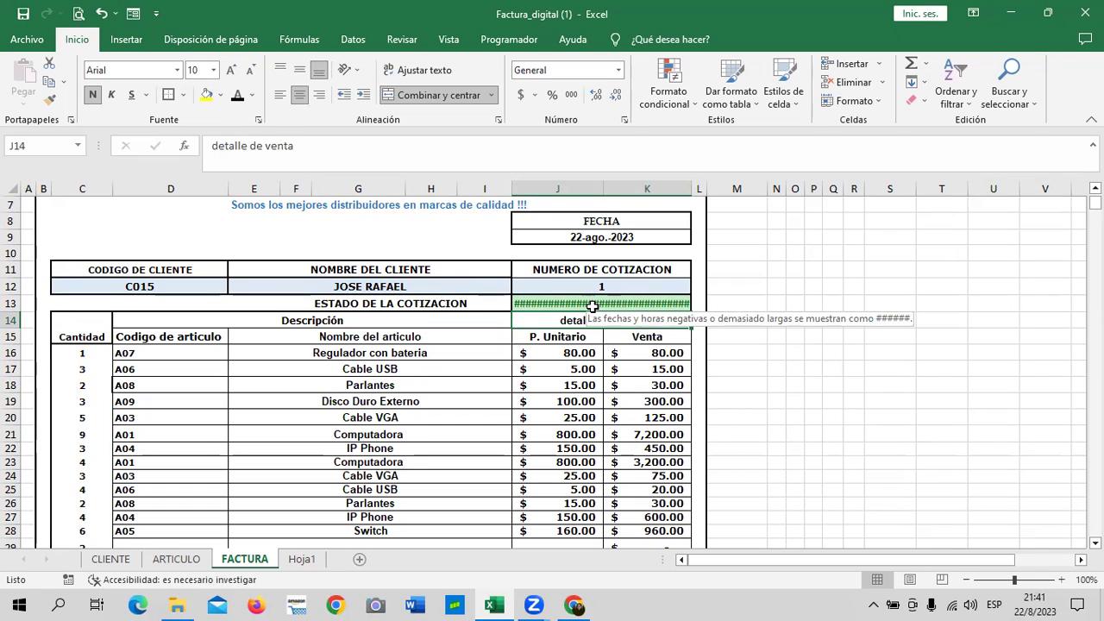
{"action": "left_click", "coordinate": [800, 307]}
{"action": "left_click", "coordinate": [667, 302]}
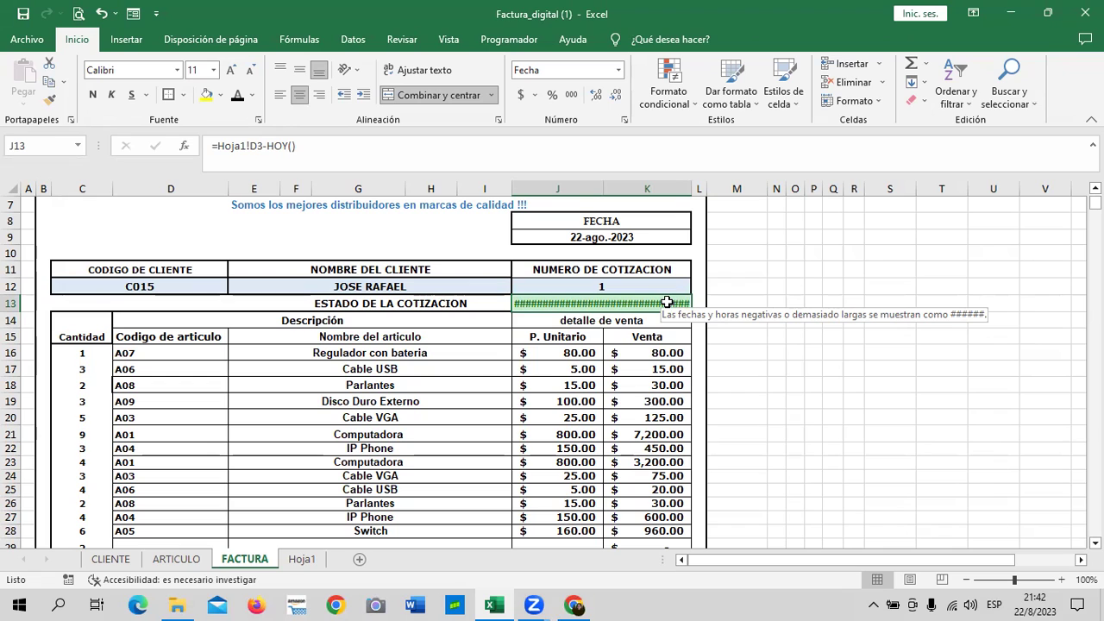
{"action": "left_click", "coordinate": [796, 288]}
{"action": "left_click", "coordinate": [636, 301]}
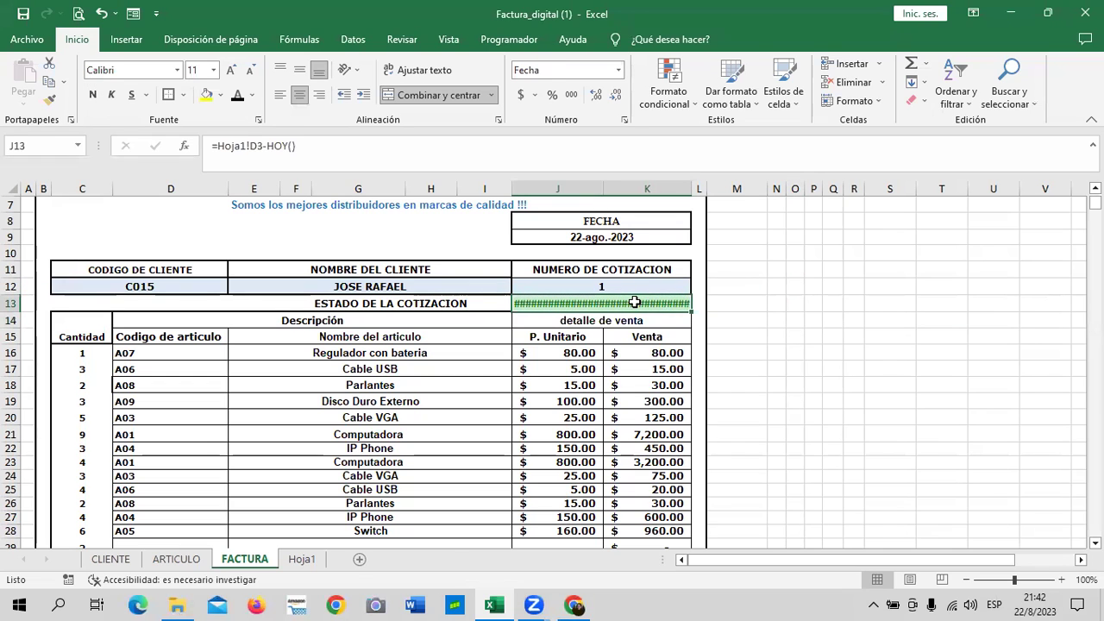
Open Formato de celdas on the status cell, choose Personalizada with d/m/yyyy, and clear the Tipo code.
{"action": "left_click", "coordinate": [625, 124]}
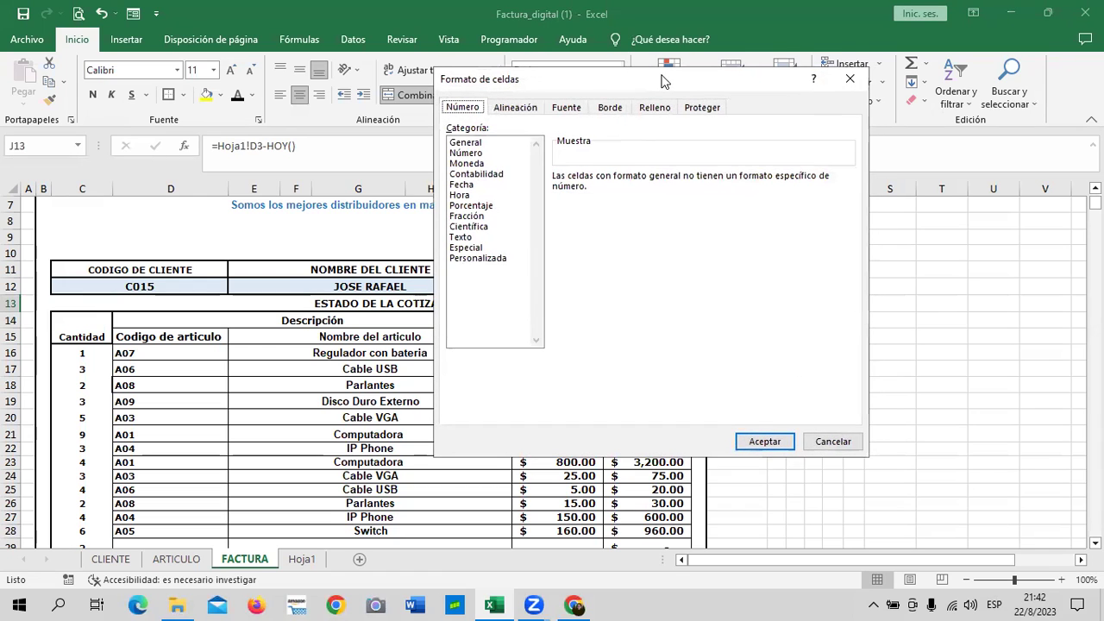
{"action": "left_click_drag", "start_coordinate": [668, 79], "coordinate": [561, 100]}
{"action": "left_click", "coordinate": [383, 274]}
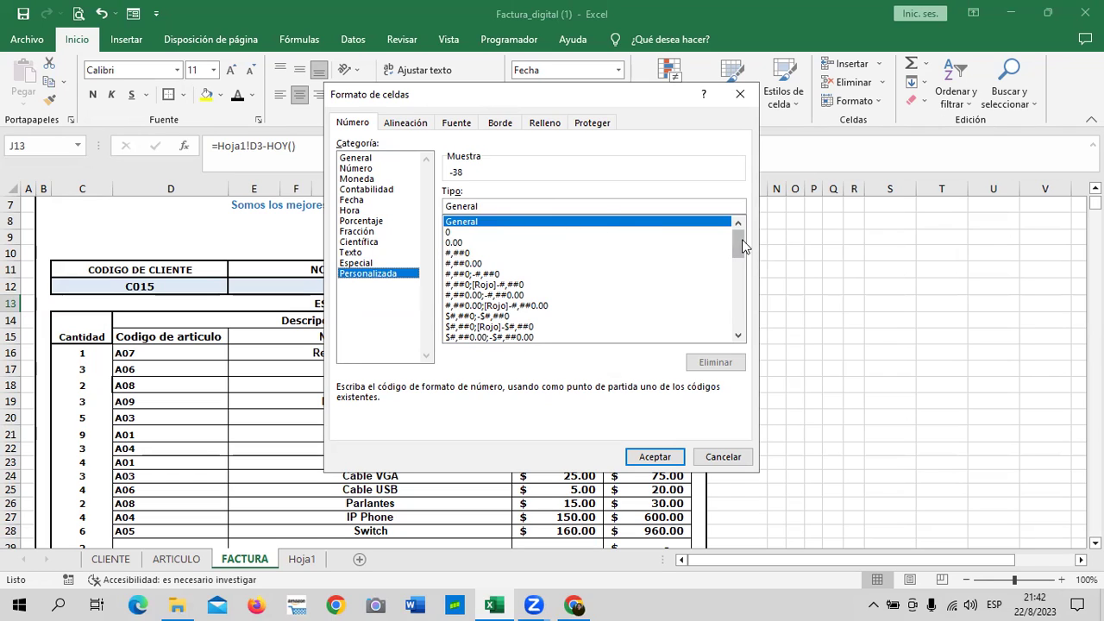
{"action": "left_click_drag", "start_coordinate": [740, 246], "coordinate": [740, 244]}
{"action": "left_click_drag", "start_coordinate": [740, 242], "coordinate": [742, 283]}
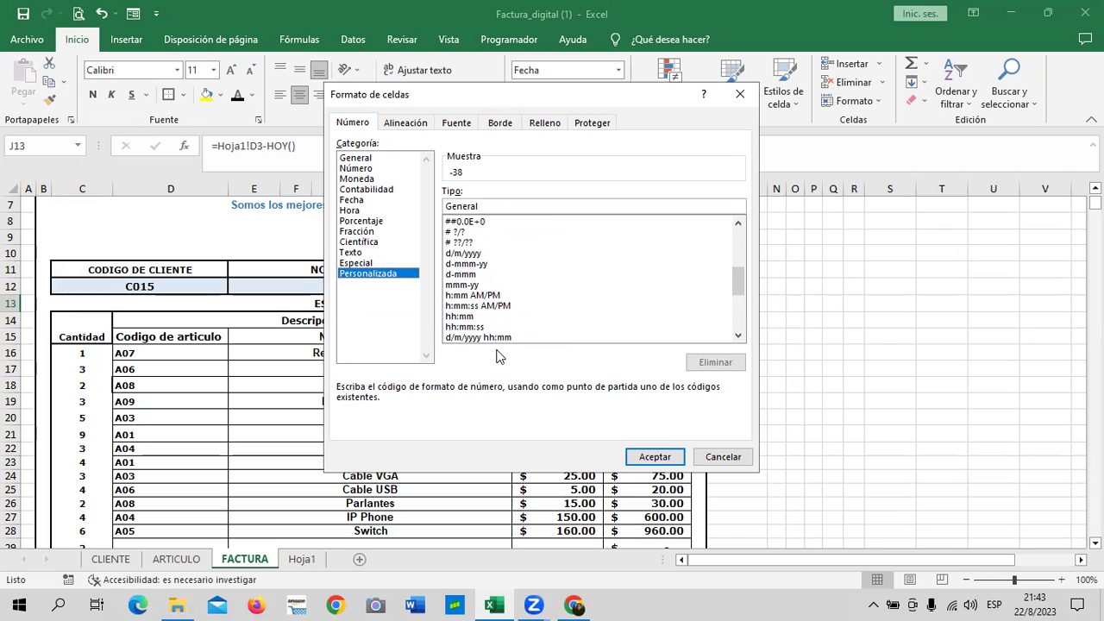
{"action": "left_click", "coordinate": [471, 255]}
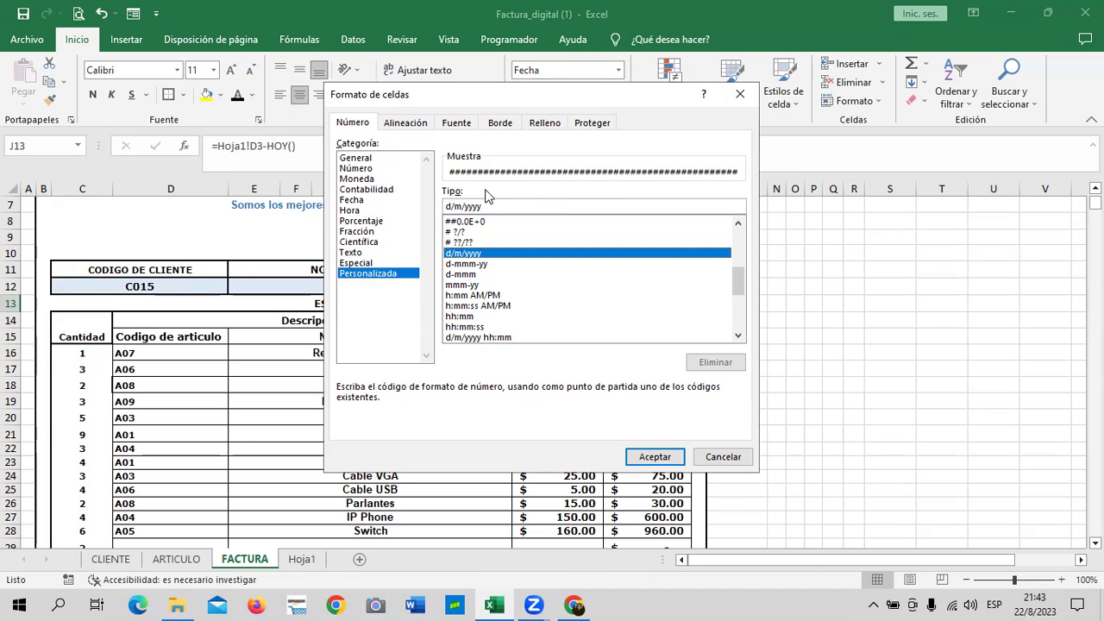
{"action": "left_click", "coordinate": [515, 207]}
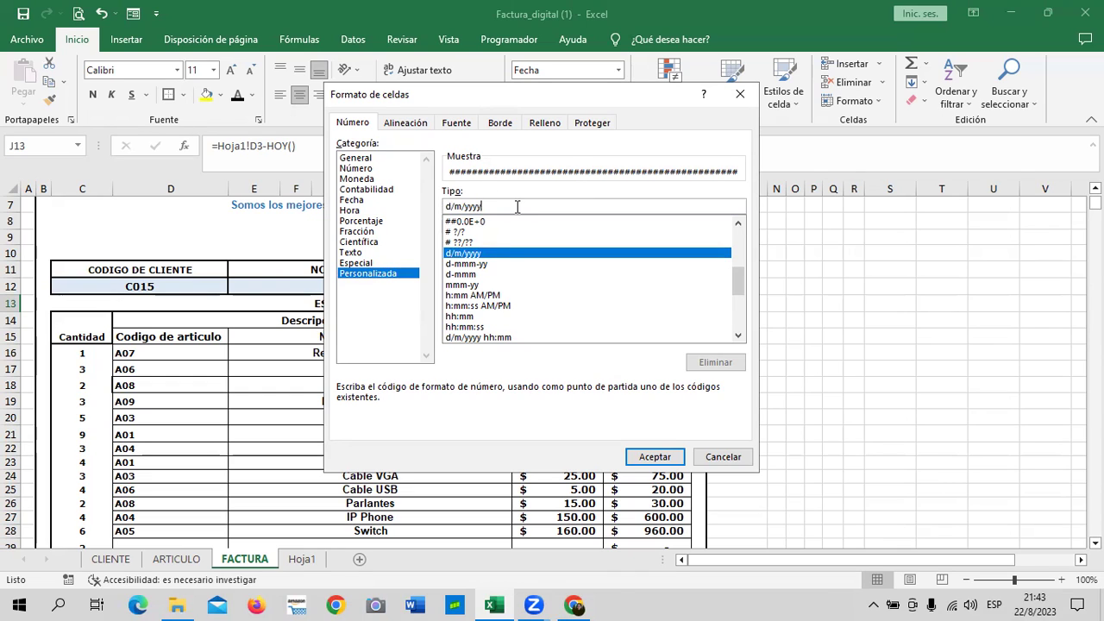
{"action": "key", "text": "BackSpace"}
{"action": "key", "text": "BackSpace"}
{"action": "key", "text": "BackSpace"}
{"action": "key", "text": "BackSpace"}
{"action": "key", "text": "BackSpace"}
{"action": "key", "text": "BackSpace"}
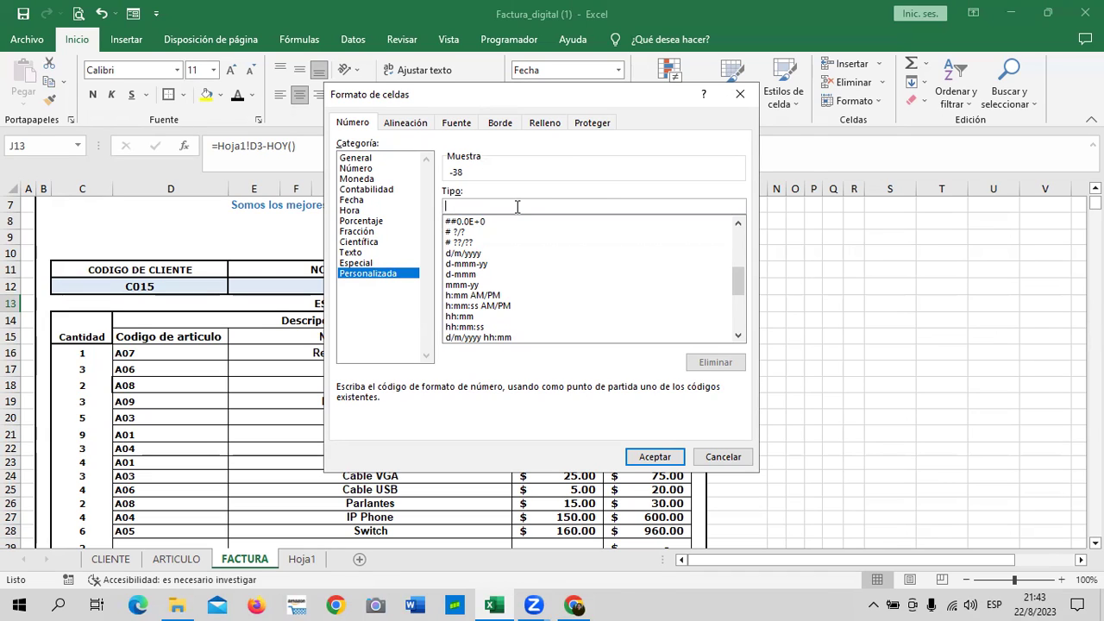
Type the format sections [VERDE] # "Dias para vencer" and [ROJO] # into the Tipo box.
{"action": "type", "text": "["}
{"action": "type", "text": "VERDE"}
{"action": "type", "text": "]"}
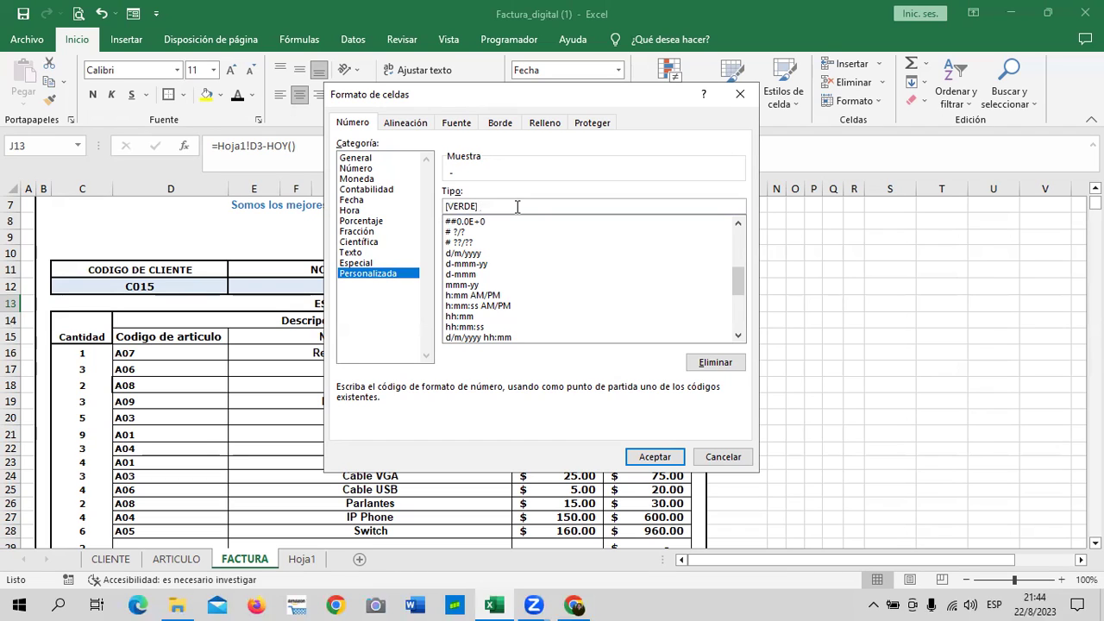
{"action": "type", "text": " # "}
{"action": "type", "text": "\""}
{"action": "type", "text": "DIAS"}
{"action": "key", "text": "Caps_Lock"}
{"action": "key", "text": "BackSpace"}
{"action": "key", "text": "BackSpace"}
{"action": "key", "text": "BackSpace"}
{"action": "key", "text": "BackSpace"}
{"action": "key", "text": "BackSpace"}
{"action": "type", "text": "Dias "}
{"action": "type", "text": "para ven"}
{"action": "type", "text": "\""}
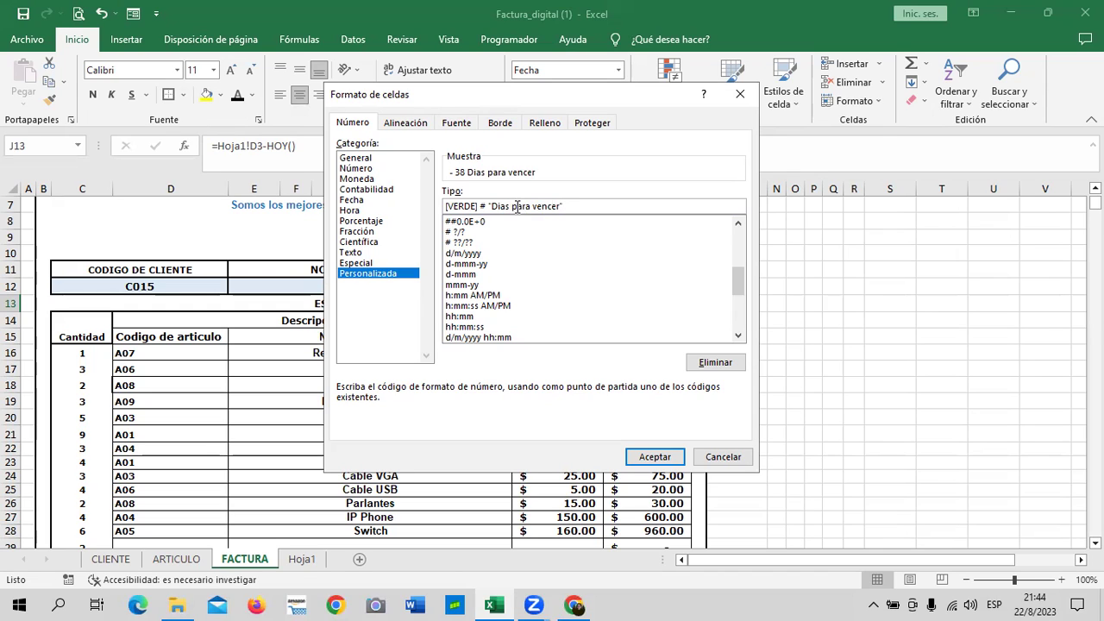
{"action": "type", "text": ";"}
{"action": "type", "text": " ["}
{"action": "type", "text": "rojo"}
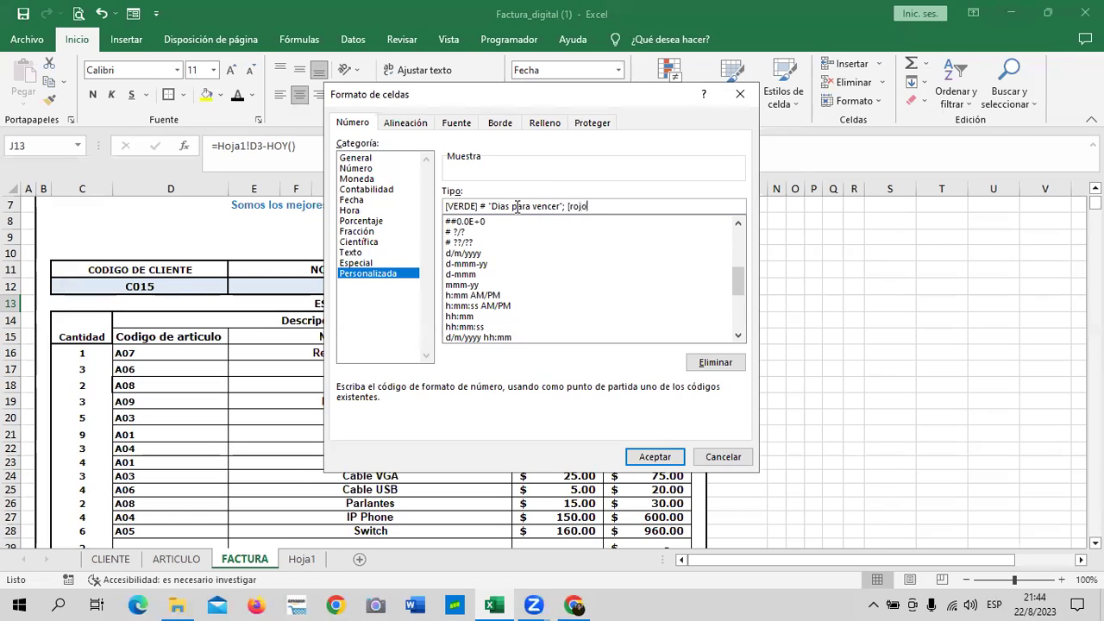
{"action": "key", "text": "BackSpace"}
{"action": "key", "text": "BackSpace"}
{"action": "key", "text": "BackSpace"}
{"action": "key", "text": "BackSpace"}
{"action": "key", "text": "Caps_Lock"}
{"action": "type", "text": "RO"}
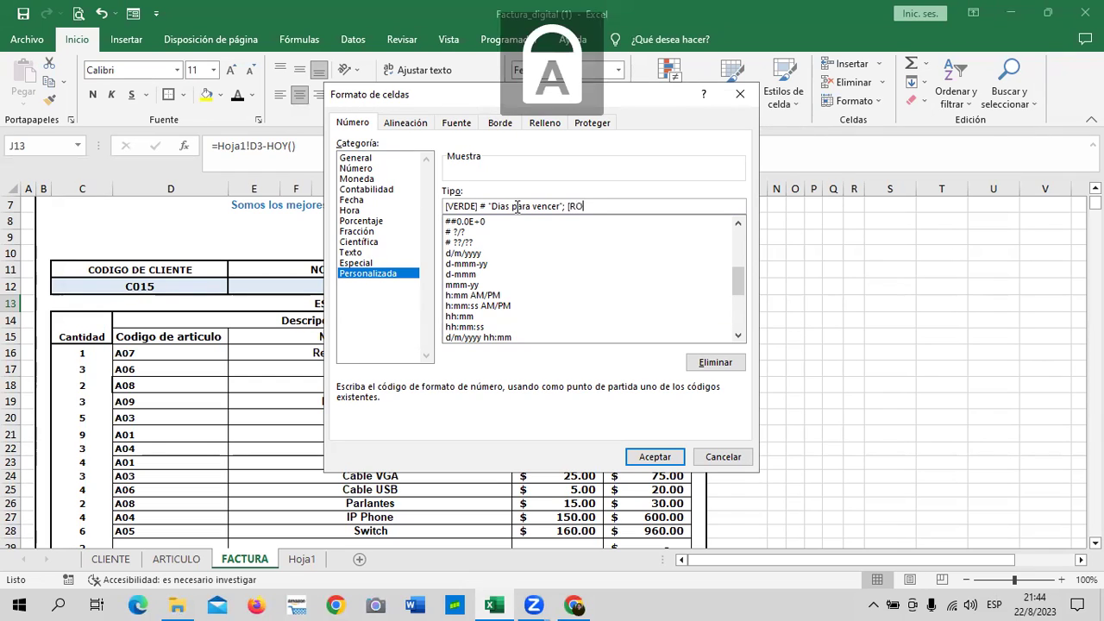
{"action": "type", "text": "JO]"}
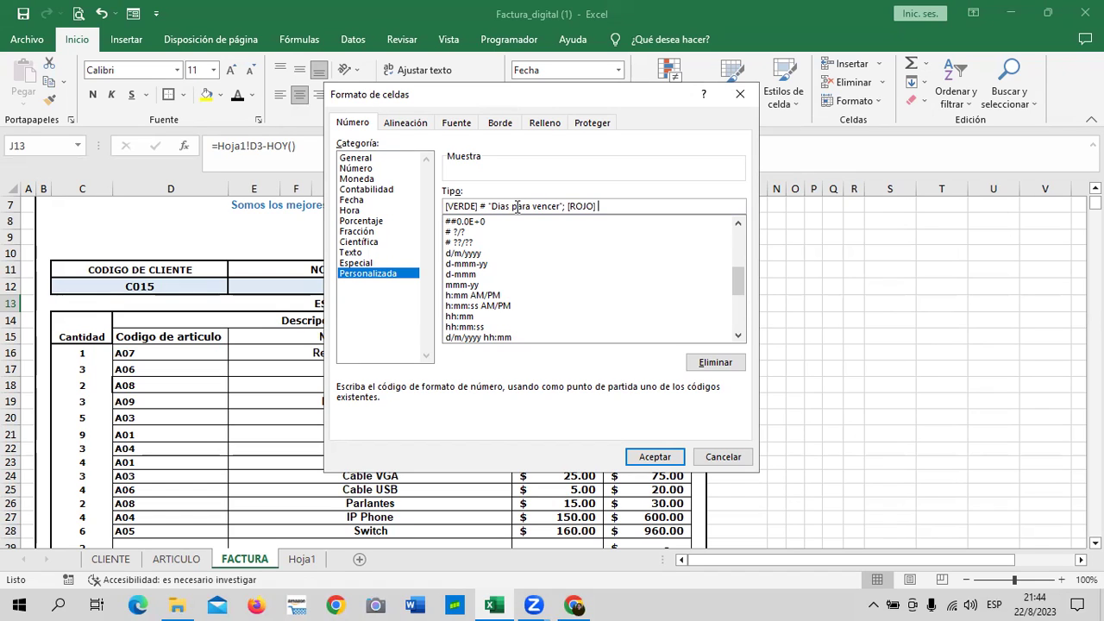
{"action": "type", "text": " #"}
{"action": "key", "text": "Caps_Lock"}
Complete the code with "Dias vencidos" and a final [AZUL] # "Vence hoy" section.
{"action": "type", "text": "Dias"}
{"action": "type", "text": " vencidos\""}
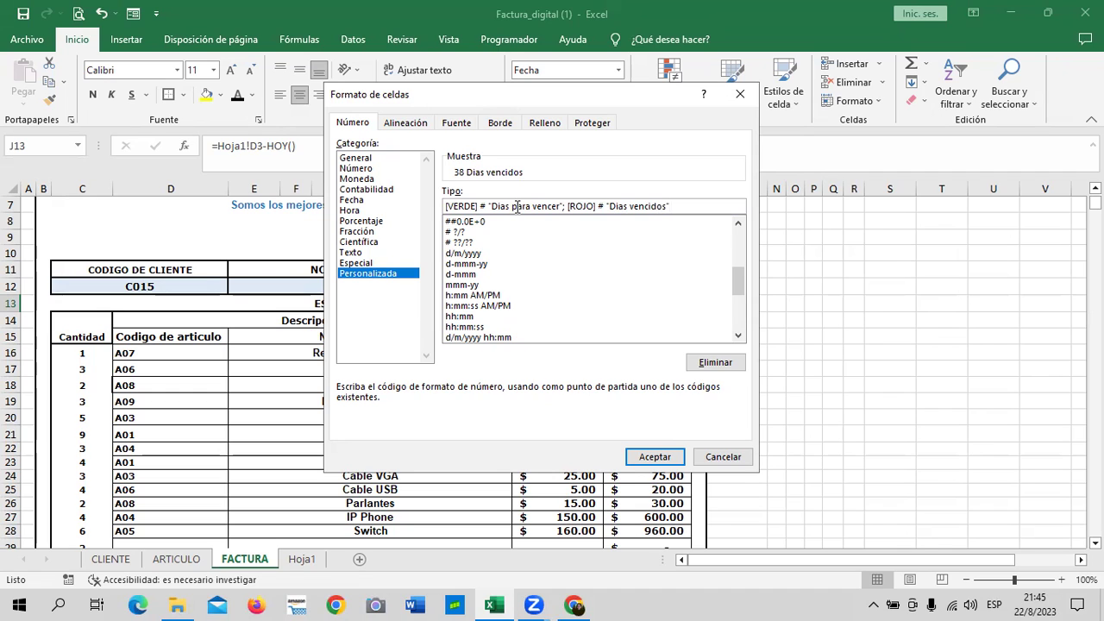
{"action": "type", "text": ";"}
{"action": "type", "text": " ["}
{"action": "type", "text": "vence "}
{"action": "type", "text": "hoy"}
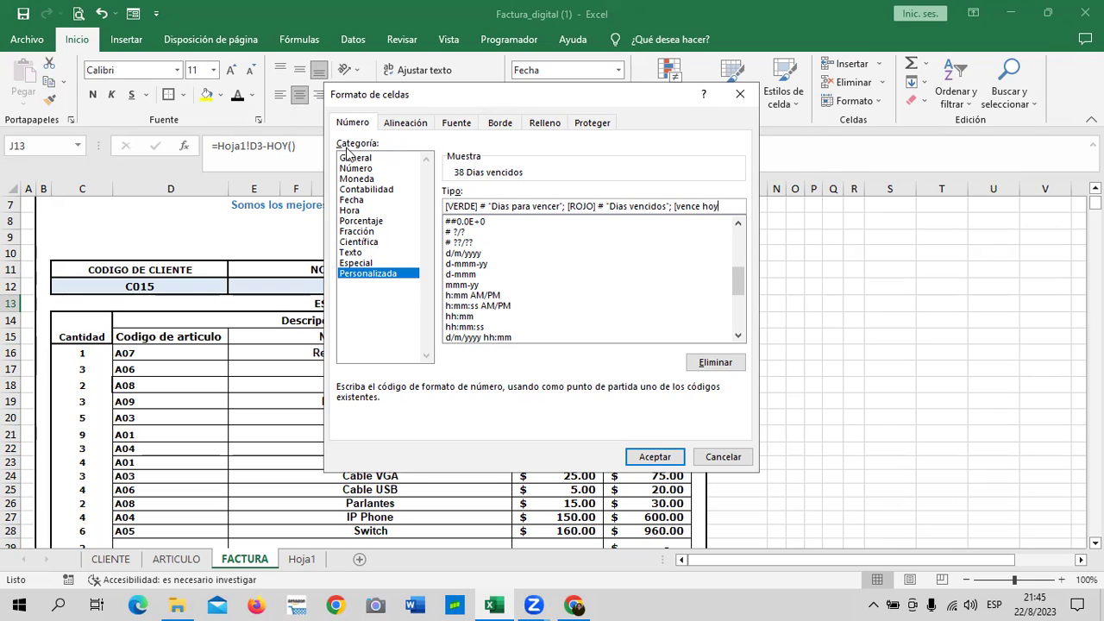
{"action": "type", "text": "]"}
{"action": "type", "text": " # "}
{"action": "type", "text": "\""}
{"action": "key", "text": "BackSpace"}
{"action": "key", "text": "BackSpace"}
{"action": "key", "text": "BackSpace"}
{"action": "type", "text": "azul"}
{"action": "key", "text": "BackSpace"}
{"action": "key", "text": "BackSpace"}
{"action": "key", "text": "BackSpace"}
{"action": "key", "text": "BackSpace"}
{"action": "key", "text": "Caps_Lock"}
{"action": "type", "text": "AZUL"}
{"action": "type", "text": "ven"}
{"action": "key", "text": "BackSpace"}
{"action": "key", "text": "BackSpace"}
{"action": "key", "text": "BackSpace"}
{"action": "type", "text": "Vence"}
{"action": "type", "text": " hoy"}
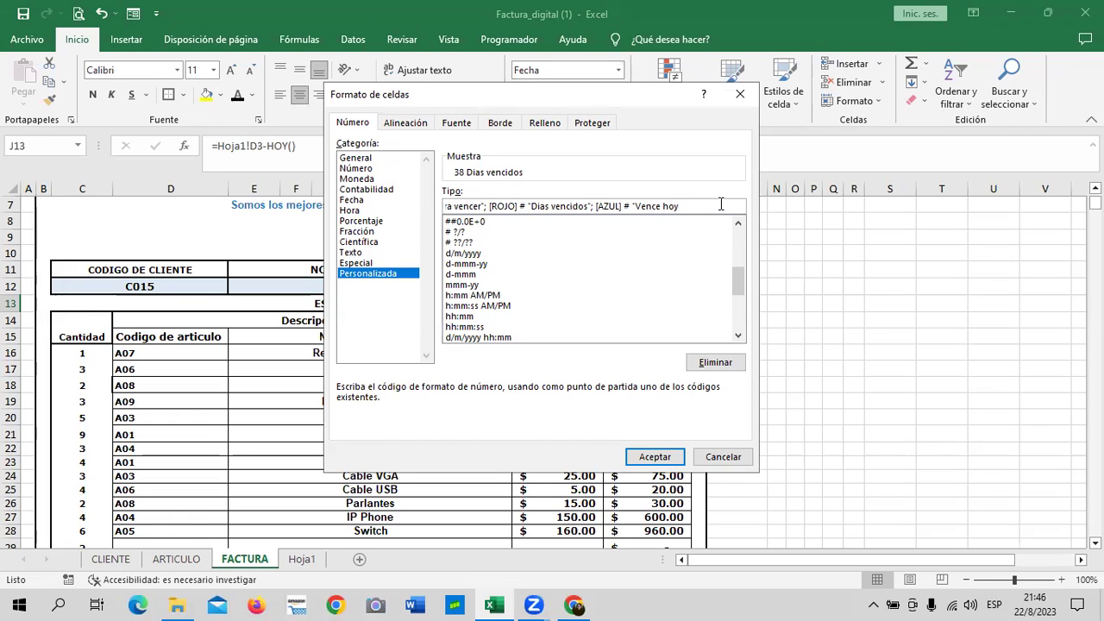
{"action": "type", "text": "\""}
Apply the custom status format, change quotation number J12 to 10, and switch to Hoja1.
{"action": "left_click", "coordinate": [648, 457]}
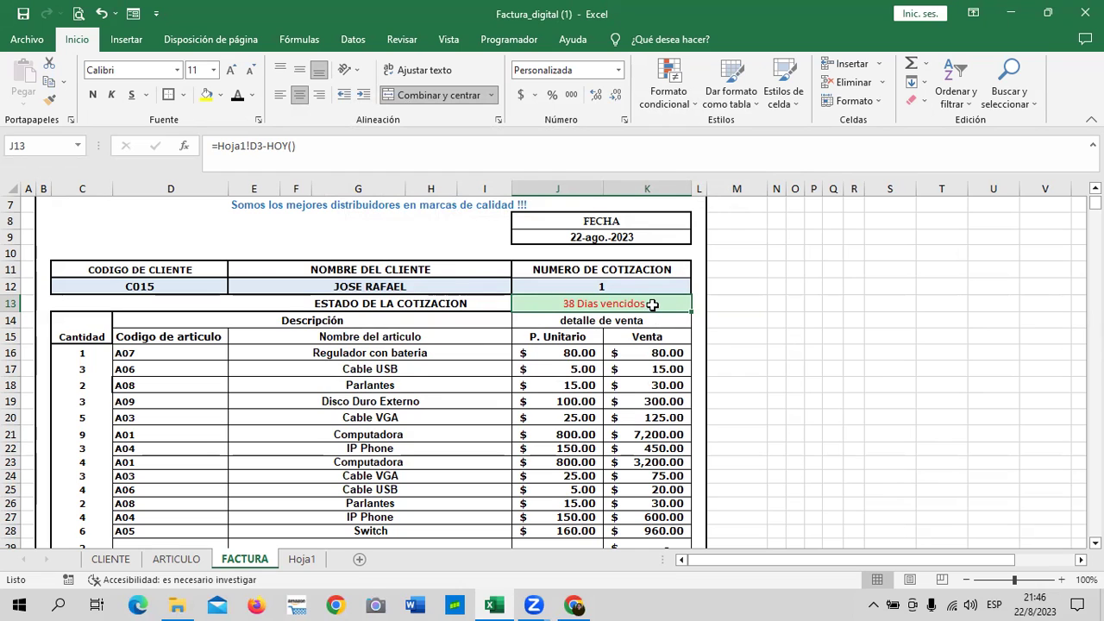
{"action": "scroll", "coordinate": [653, 304], "scroll_direction": "down", "scroll_amount": 1}
{"action": "left_click", "coordinate": [617, 237]}
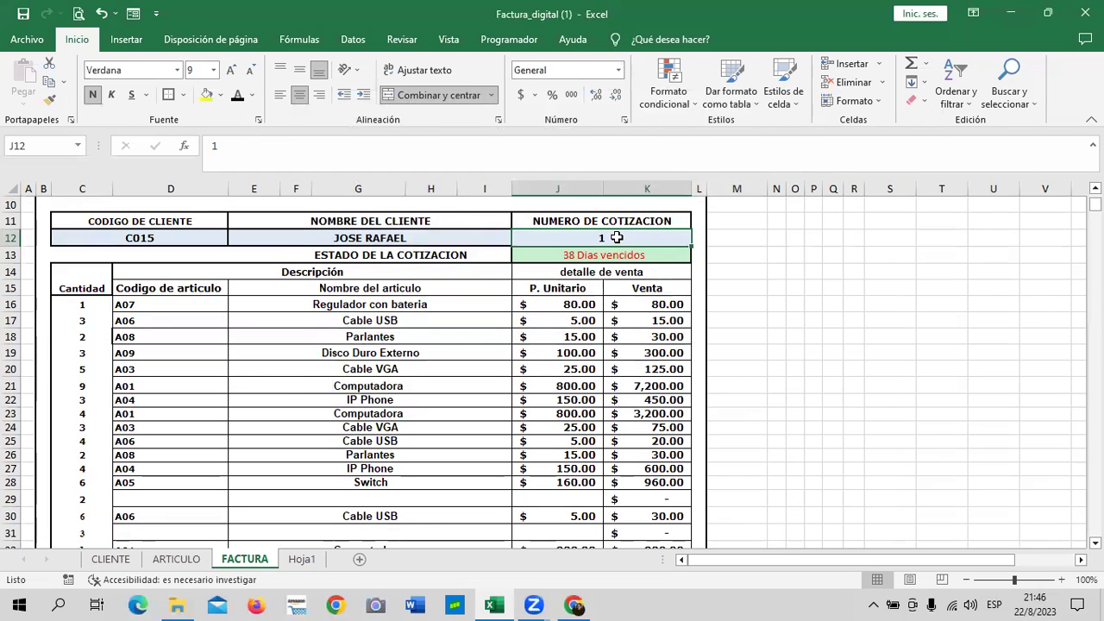
{"action": "scroll", "coordinate": [637, 283], "scroll_direction": "up", "scroll_amount": 1}
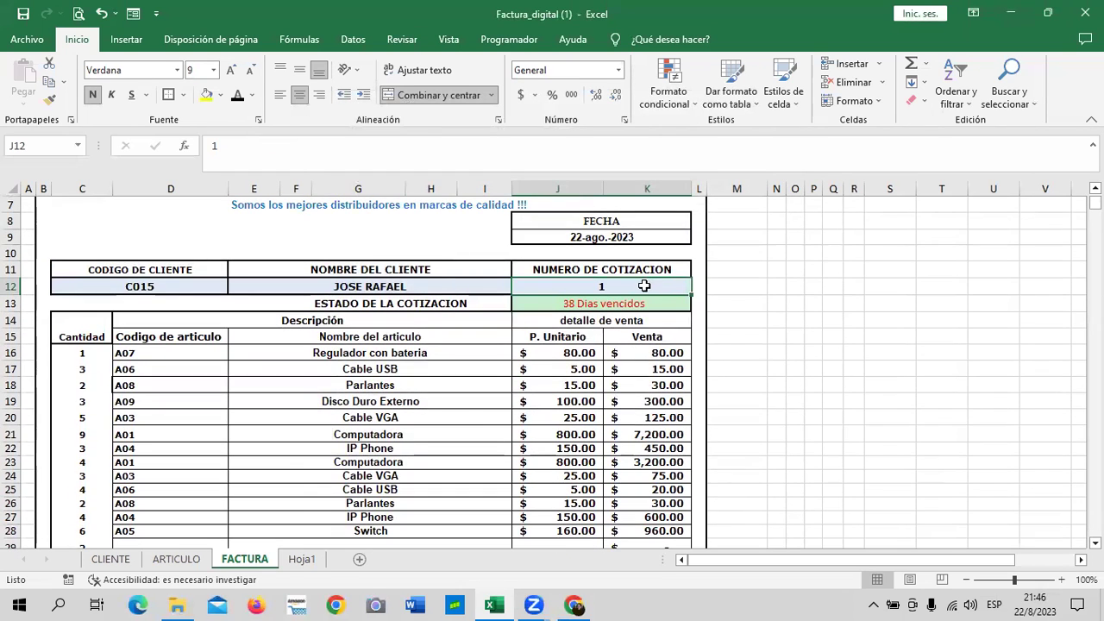
{"action": "type", "text": "10"}
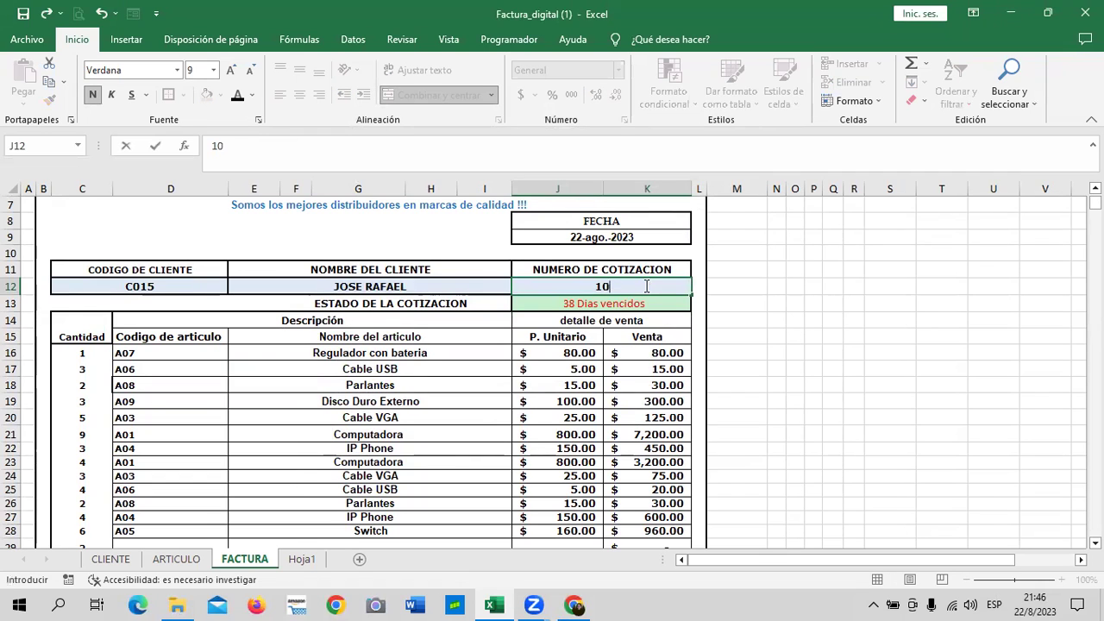
{"action": "key", "text": "Return"}
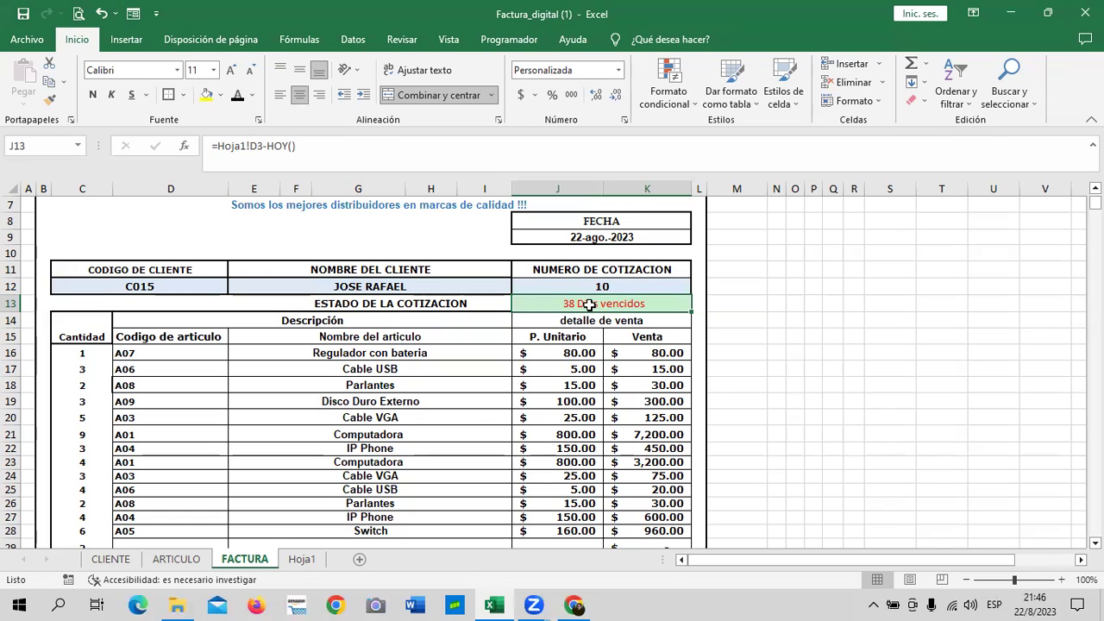
{"action": "left_click", "coordinate": [301, 560]}
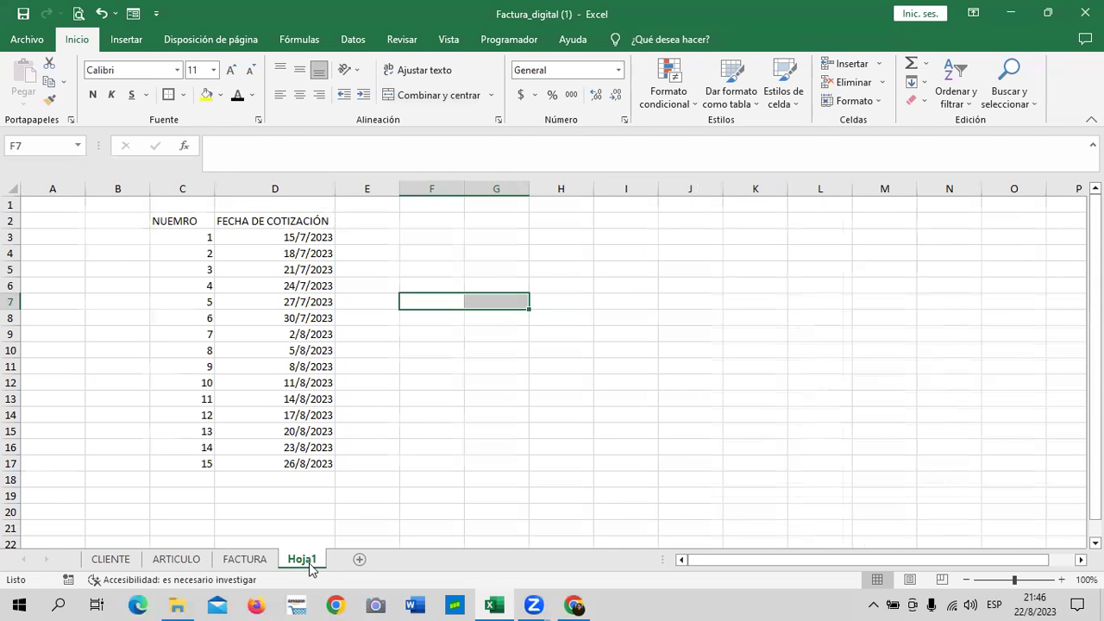
Erase the misspelled header text in Hoja1's C2 so it can be retyped in capitals.
{"action": "left_click", "coordinate": [182, 380]}
{"action": "left_click_drag", "start_coordinate": [179, 225], "coordinate": [184, 257]}
{"action": "left_click", "coordinate": [185, 219]}
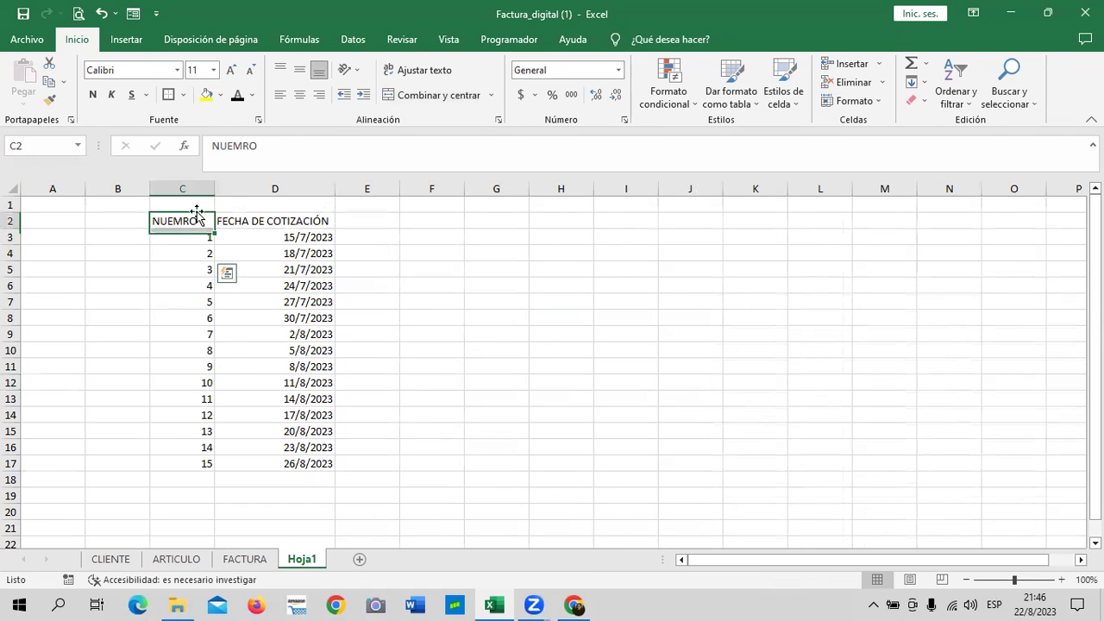
{"action": "left_click", "coordinate": [282, 147]}
{"action": "key", "text": "BackSpace"}
{"action": "key", "text": "BackSpace"}
{"action": "key", "text": "BackSpace"}
{"action": "key", "text": "BackSpace"}
{"action": "type", "text": "mero"}
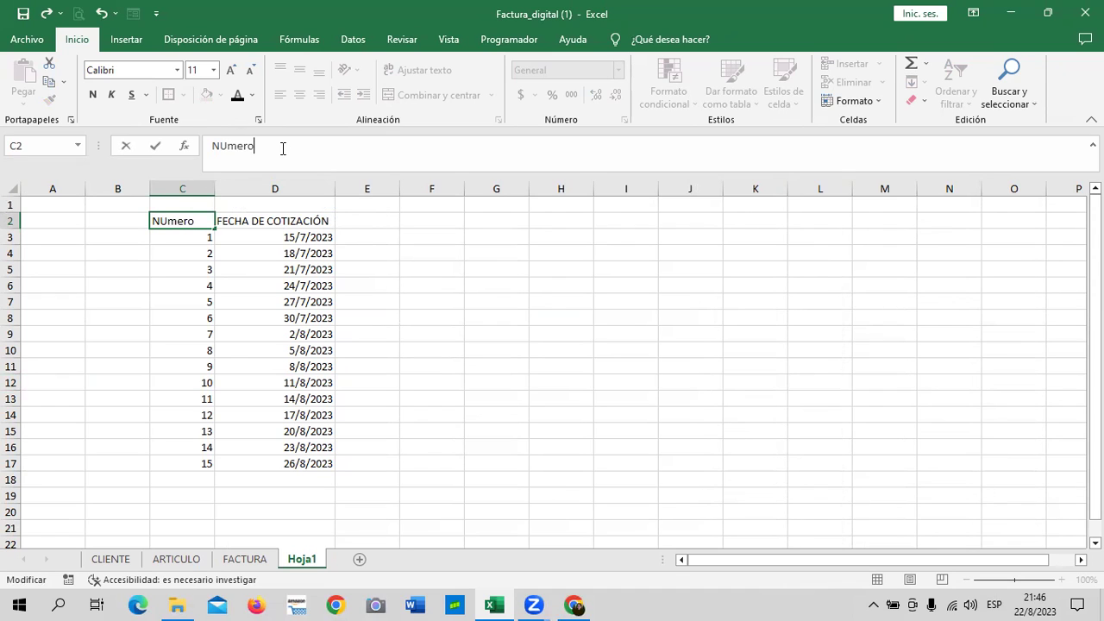
{"action": "key", "text": "BackSpace"}
{"action": "key", "text": "BackSpace"}
{"action": "key", "text": "BackSpace"}
{"action": "key", "text": "BackSpace"}
{"action": "key", "text": "BackSpace"}
{"action": "key", "text": "BackSpace"}
{"action": "key", "text": "Caps_Lock"}
Enter NUMERO in C2 and apply Todos los bordes to the table C2:D17.
{"action": "type", "text": "NUMERO"}
{"action": "key", "text": "Return"}
{"action": "left_click_drag", "start_coordinate": [182, 223], "coordinate": [256, 467]}
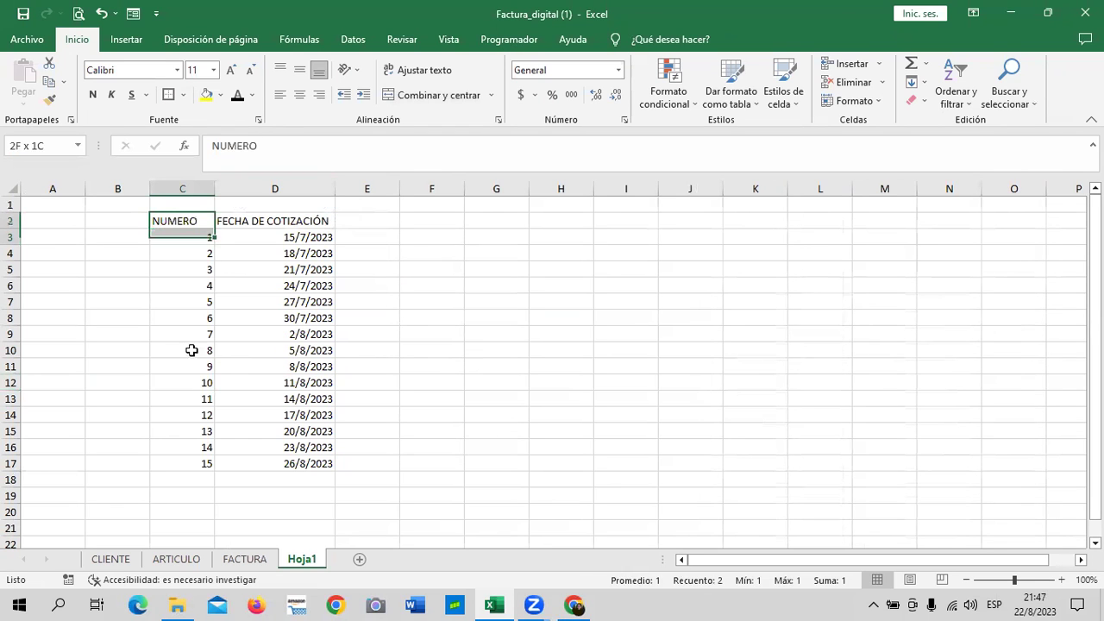
{"action": "left_click", "coordinate": [183, 95]}
{"action": "left_click", "coordinate": [212, 235]}
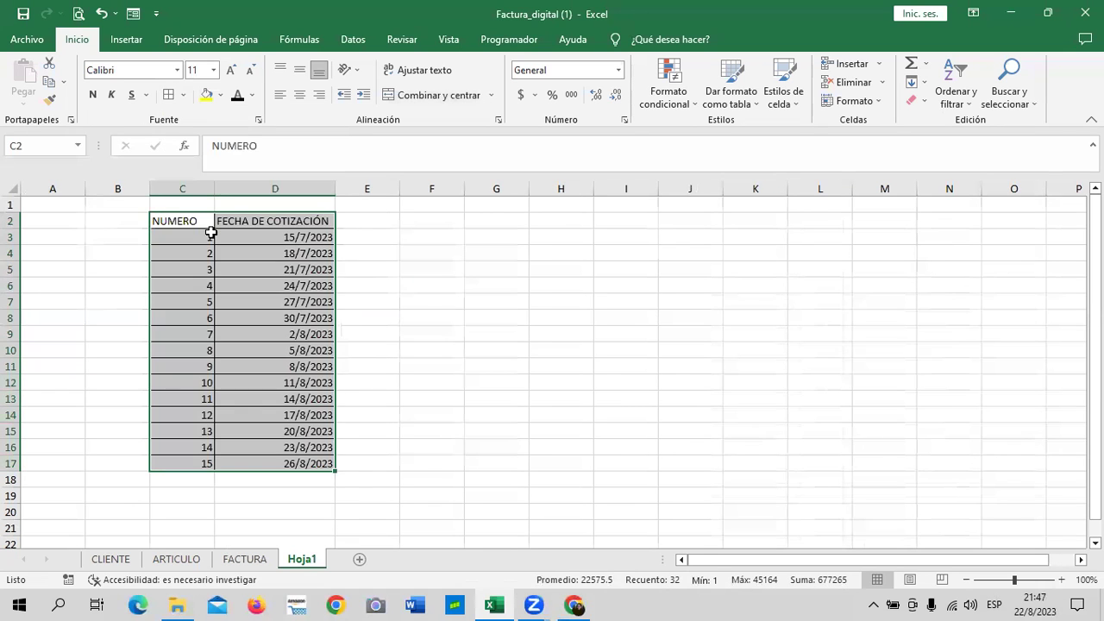
{"action": "left_click", "coordinate": [471, 282]}
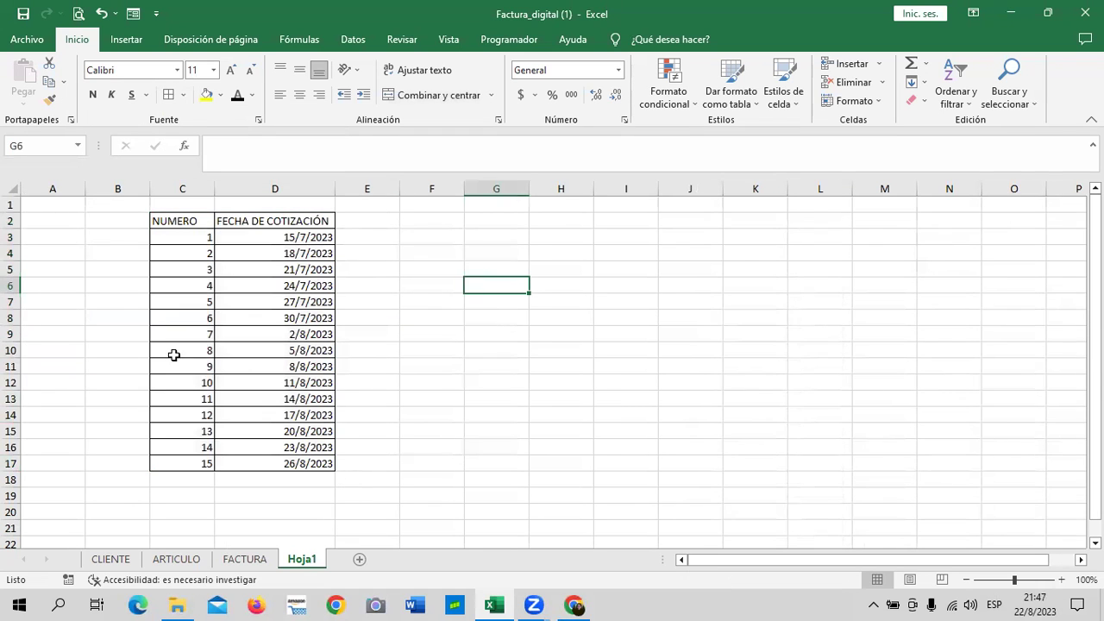
{"action": "left_click", "coordinate": [12, 382]}
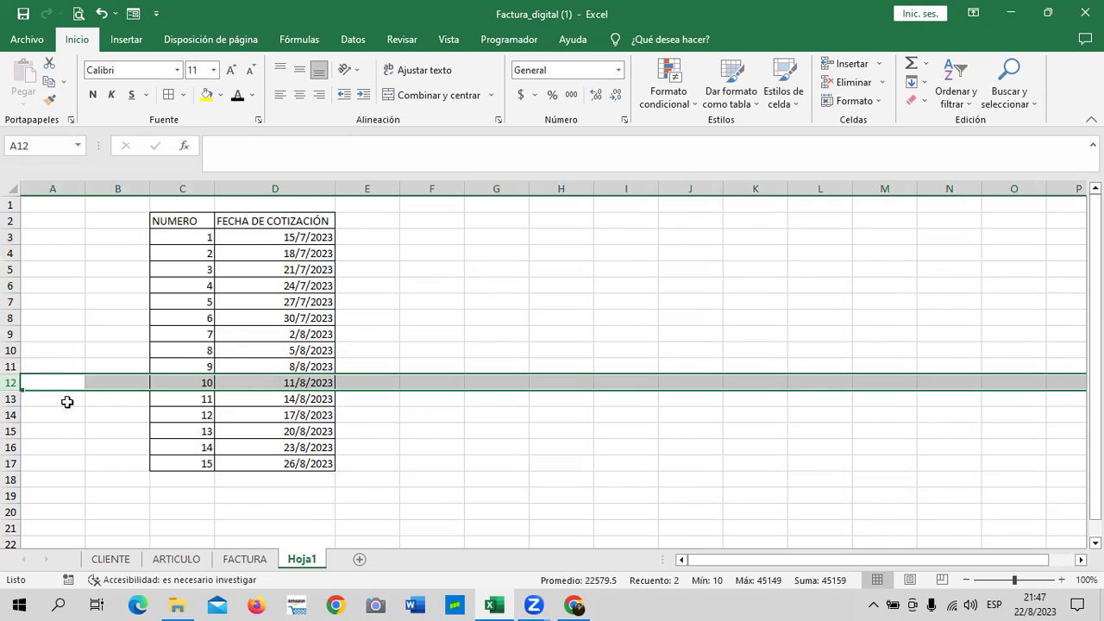
Select row 12 on Hoja1, the entry for quotation 10 dated 11/8/2023.
{"action": "left_click", "coordinate": [341, 427]}
{"action": "left_click", "coordinate": [12, 382]}
Change the FACTURA status formula from =Hoja1!D3-HOY() to =Hoja1!D12-HOY().
{"action": "left_click", "coordinate": [245, 559]}
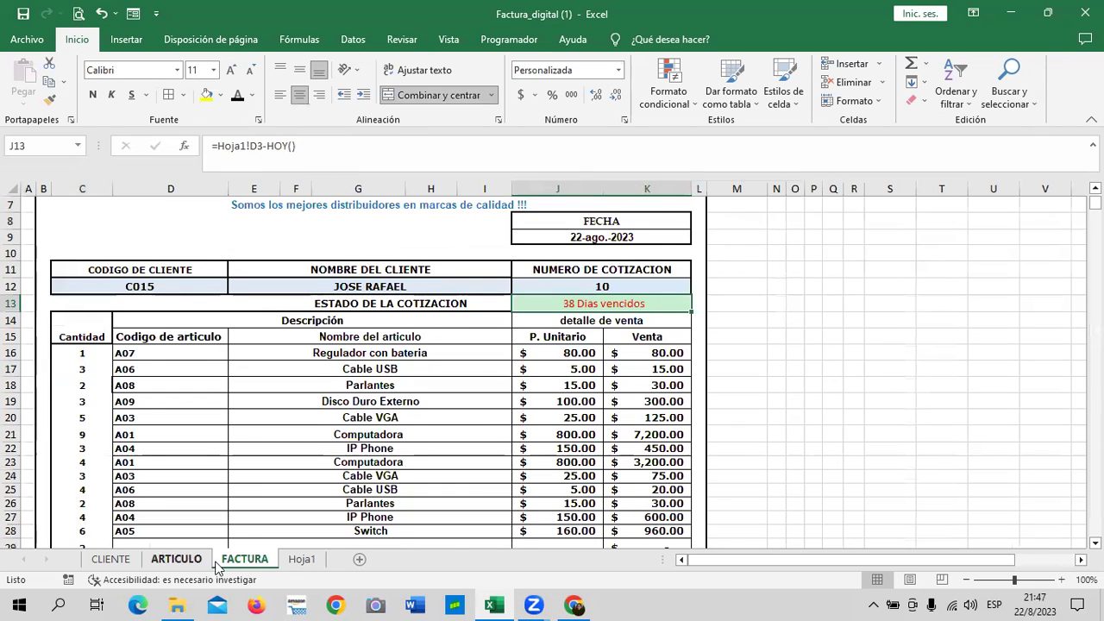
{"action": "left_click", "coordinate": [306, 560]}
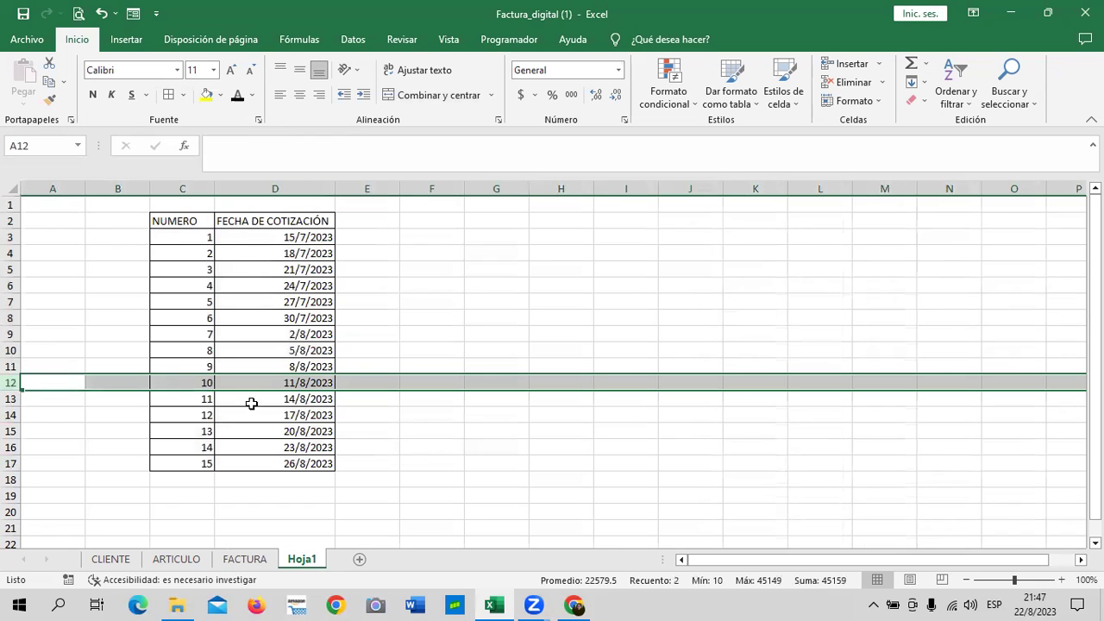
{"action": "left_click", "coordinate": [245, 559]}
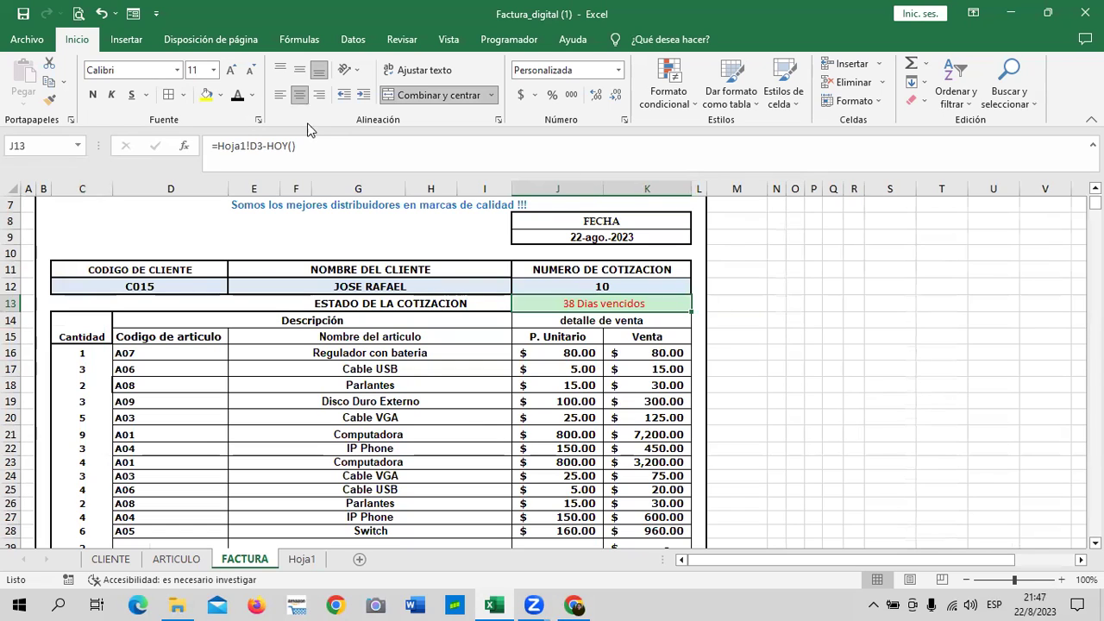
{"action": "left_click", "coordinate": [264, 146]}
{"action": "key", "text": "BackSpace"}
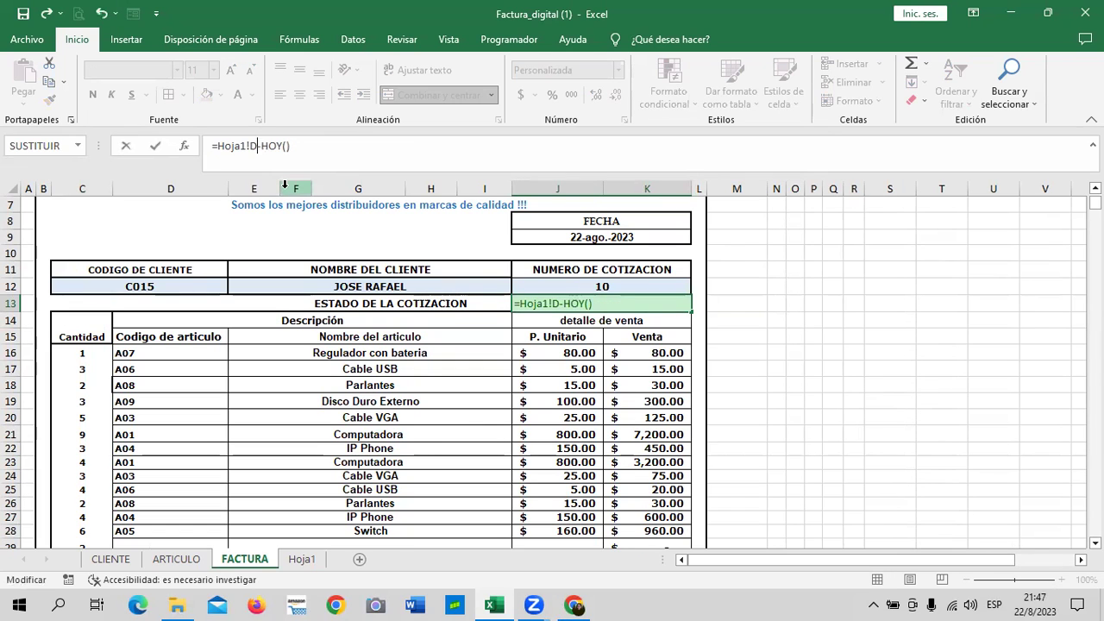
{"action": "type", "text": "12"}
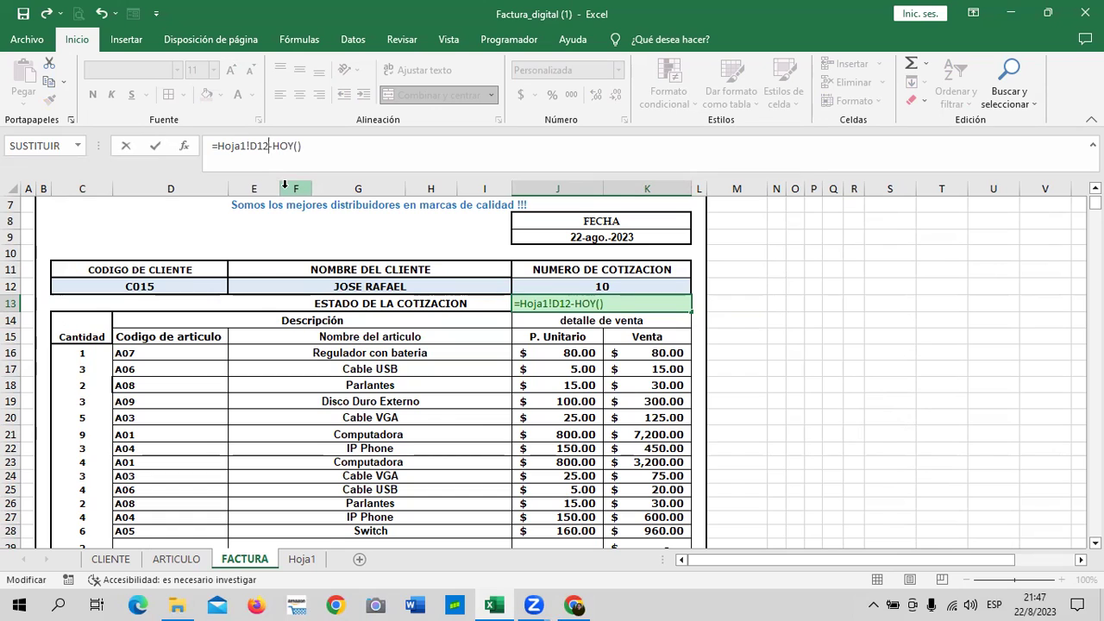
{"action": "key", "text": "Return"}
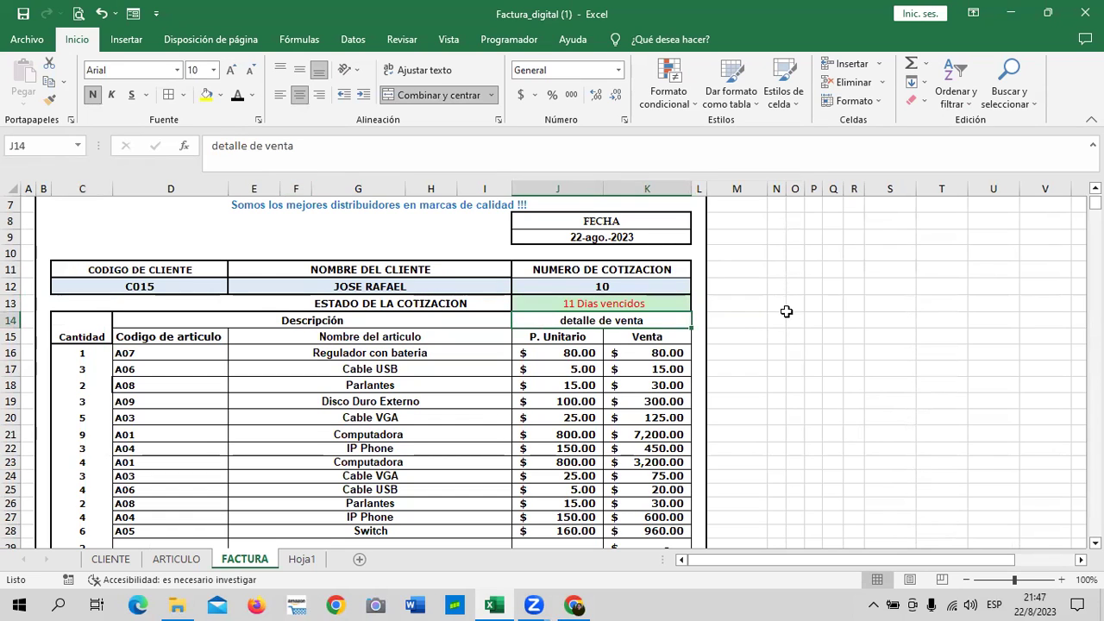
Verify J13 reads 11 Dias vencidos and compare Hoja1's 11/8/2023 and 26/8/2023 dates.
{"action": "left_click_drag", "start_coordinate": [793, 306], "coordinate": [780, 318]}
{"action": "left_click", "coordinate": [666, 305]}
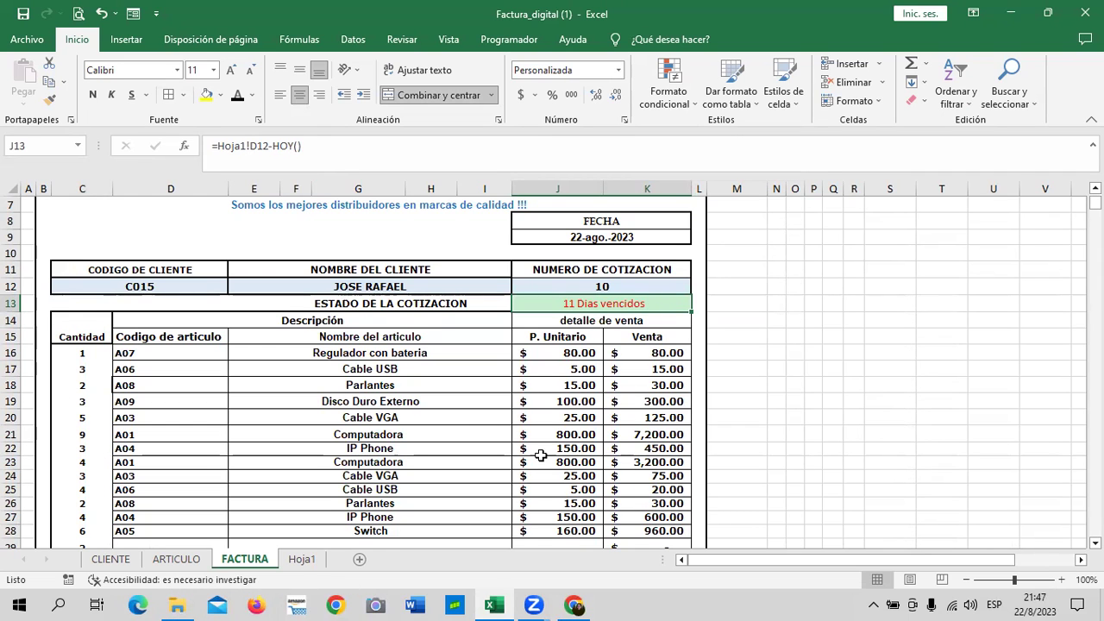
{"action": "scroll", "coordinate": [541, 463], "scroll_direction": "down", "scroll_amount": 2}
{"action": "scroll", "coordinate": [541, 461], "scroll_direction": "down", "scroll_amount": 1}
{"action": "scroll", "coordinate": [540, 457], "scroll_direction": "down", "scroll_amount": 2}
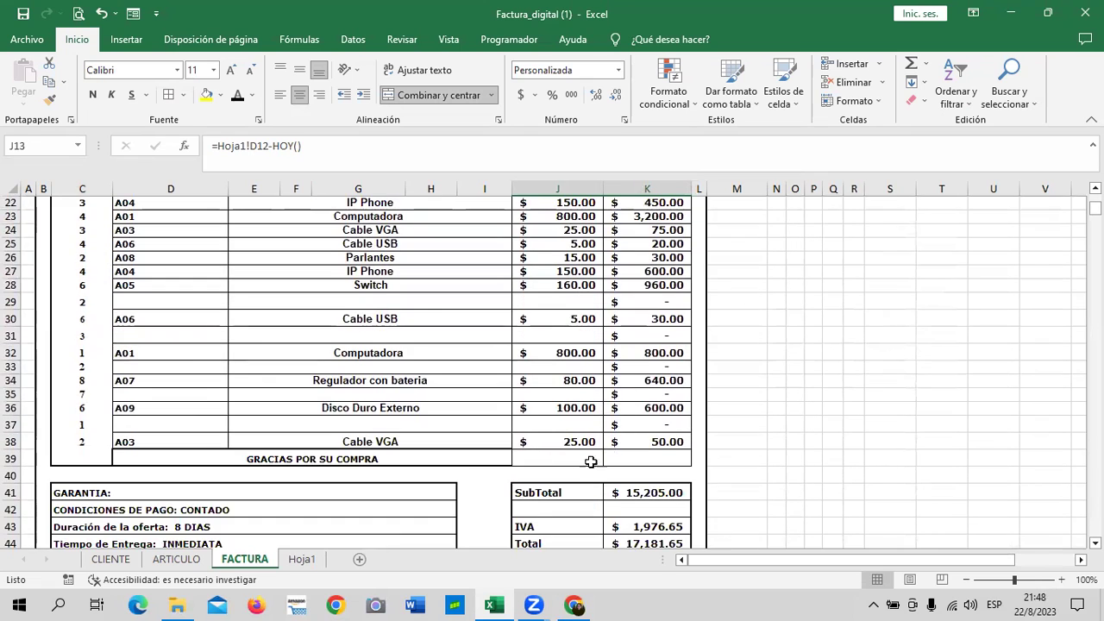
{"action": "scroll", "coordinate": [594, 462], "scroll_direction": "up", "scroll_amount": 3}
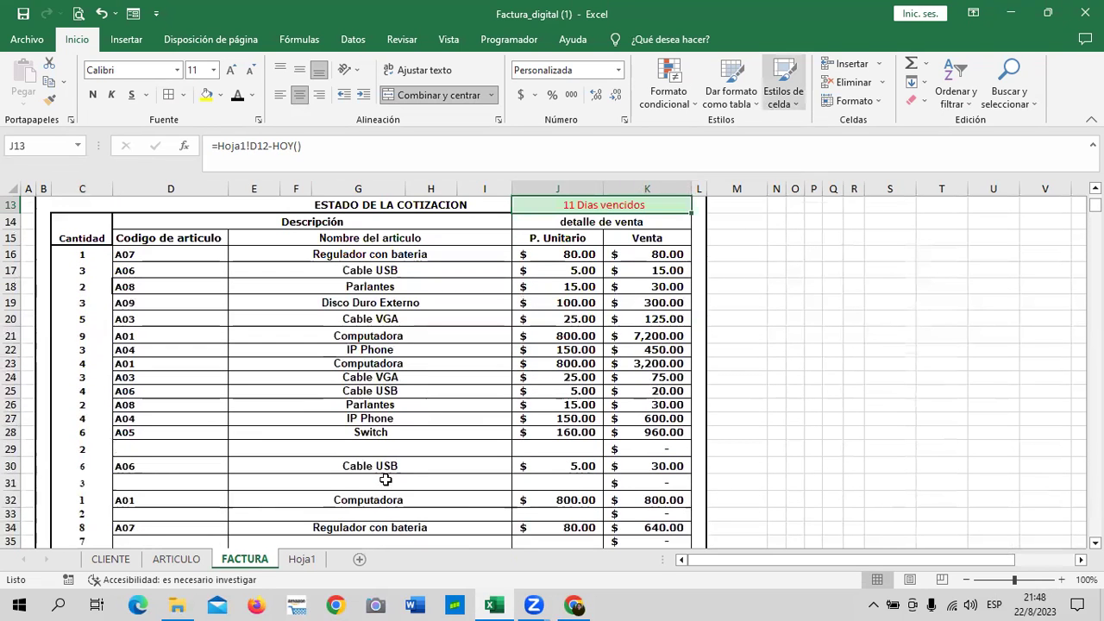
{"action": "left_click", "coordinate": [299, 565]}
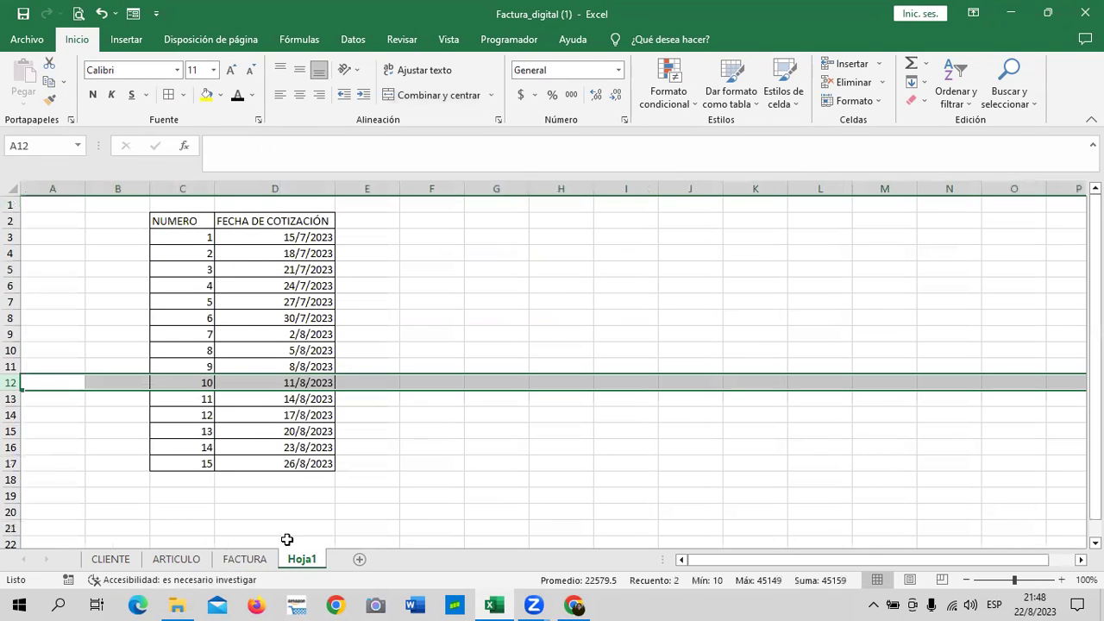
{"action": "left_click", "coordinate": [316, 381]}
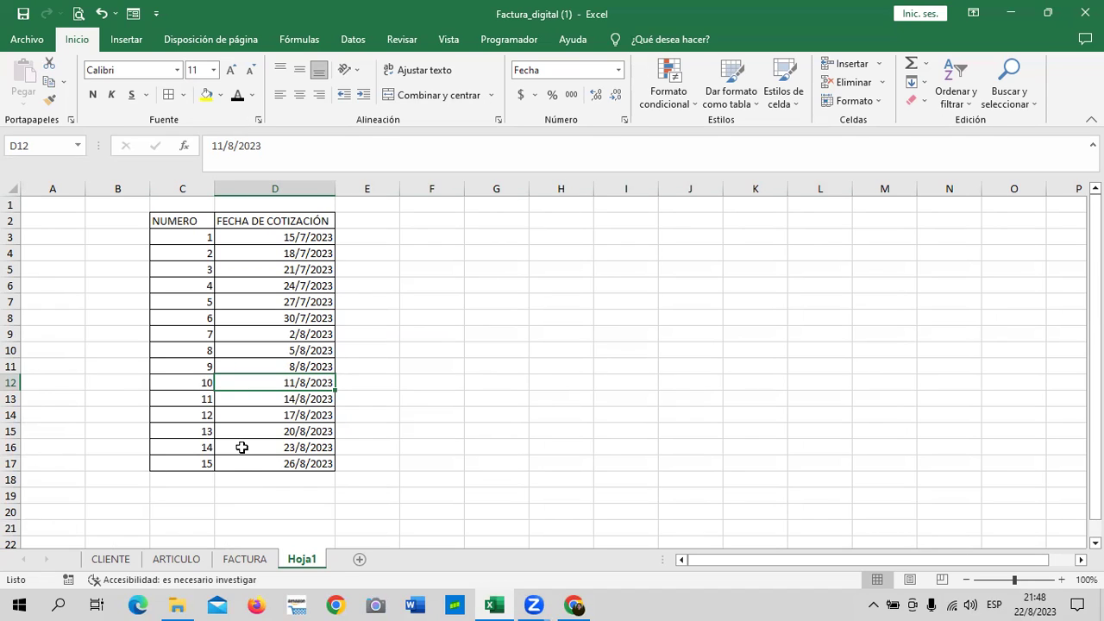
{"action": "left_click", "coordinate": [234, 463]}
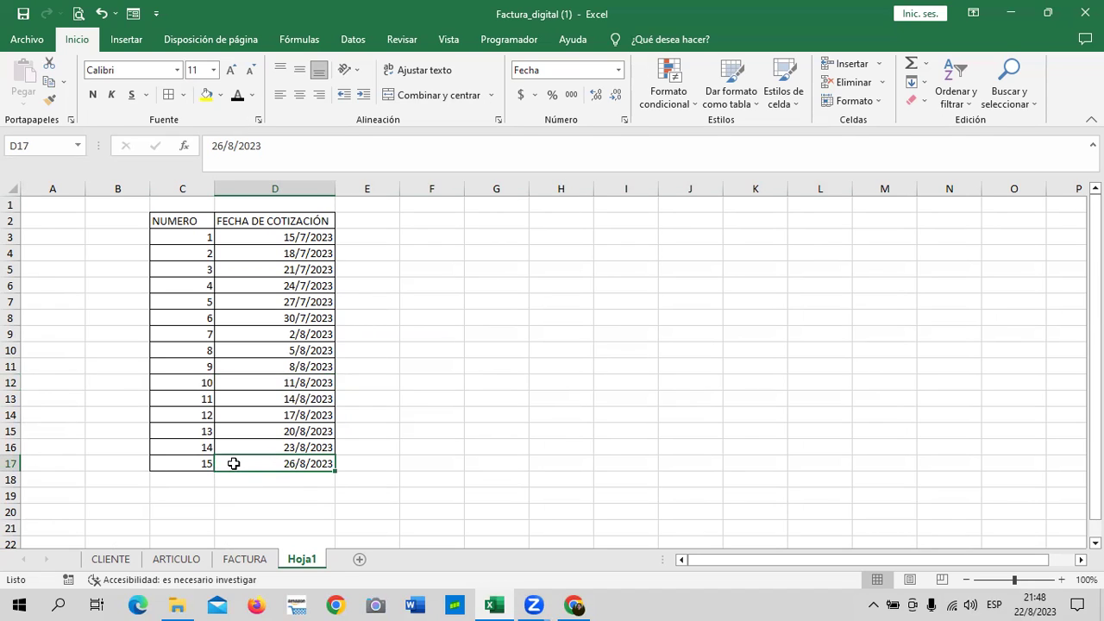
Set the quotation number to 15 and change the status formula to =Hoja1!D17-HOY().
{"action": "left_click", "coordinate": [247, 560]}
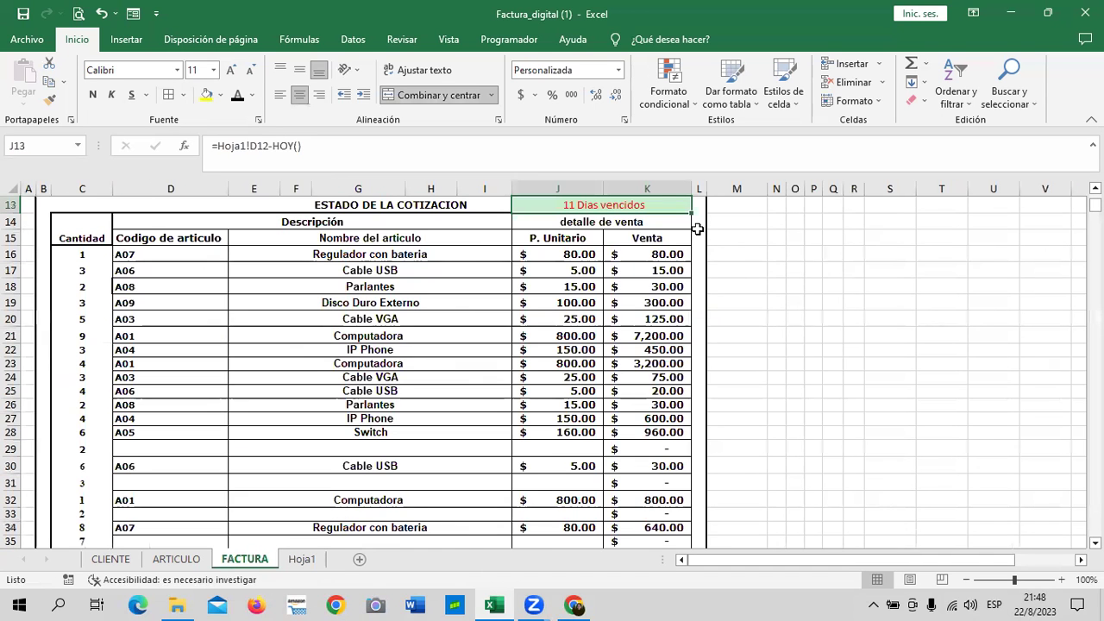
{"action": "scroll", "coordinate": [634, 237], "scroll_direction": "up", "scroll_amount": 1}
{"action": "scroll", "coordinate": [603, 293], "scroll_direction": "up", "scroll_amount": 1}
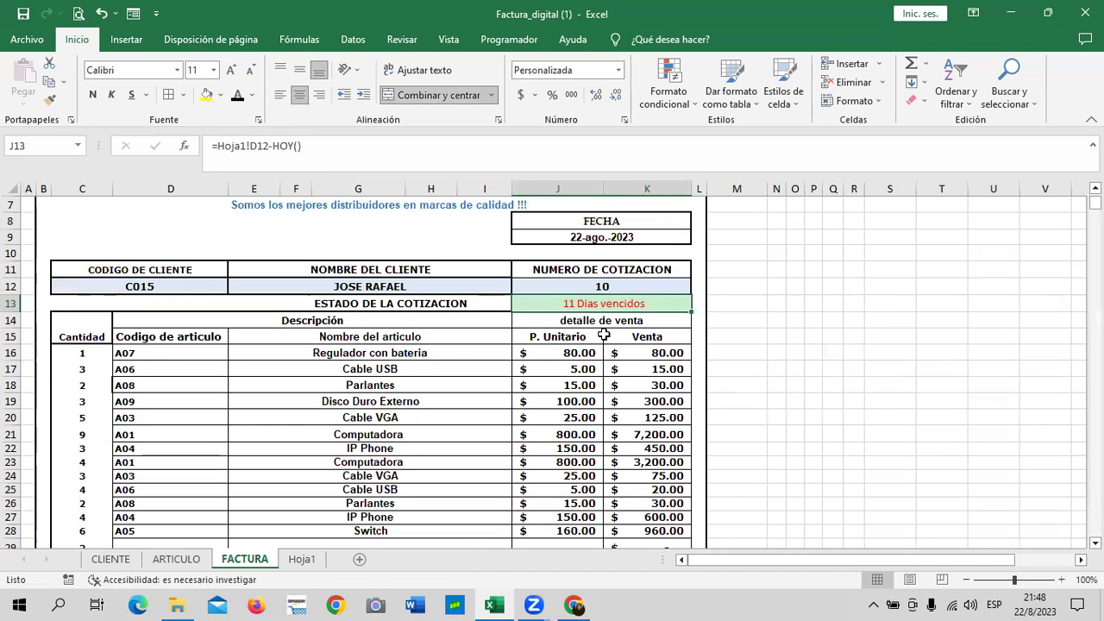
{"action": "left_click", "coordinate": [552, 286]}
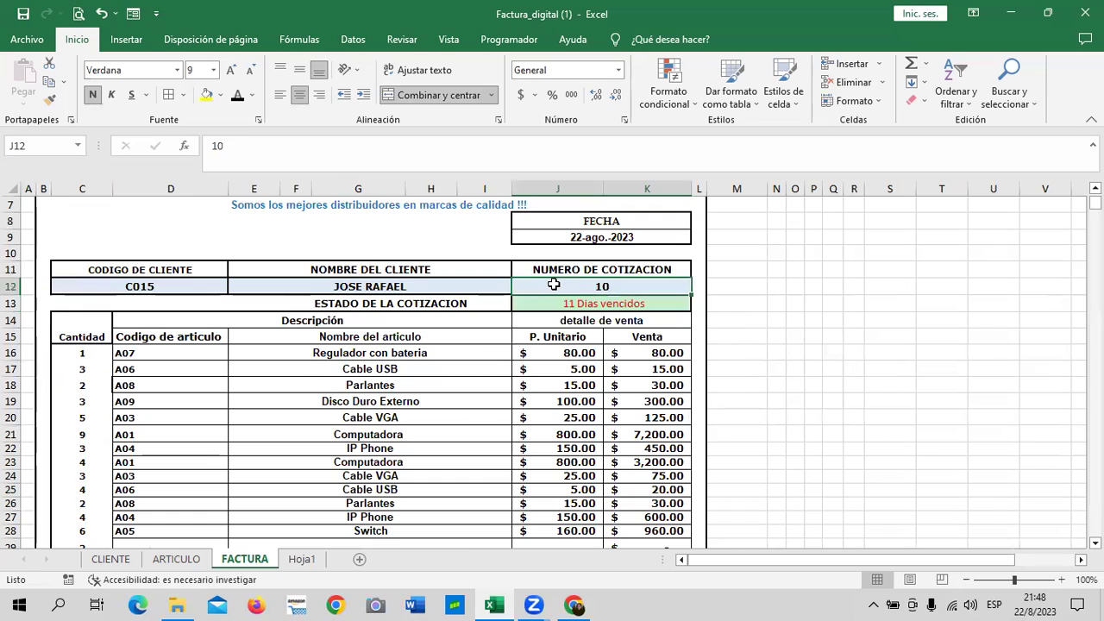
{"action": "type", "text": "15"}
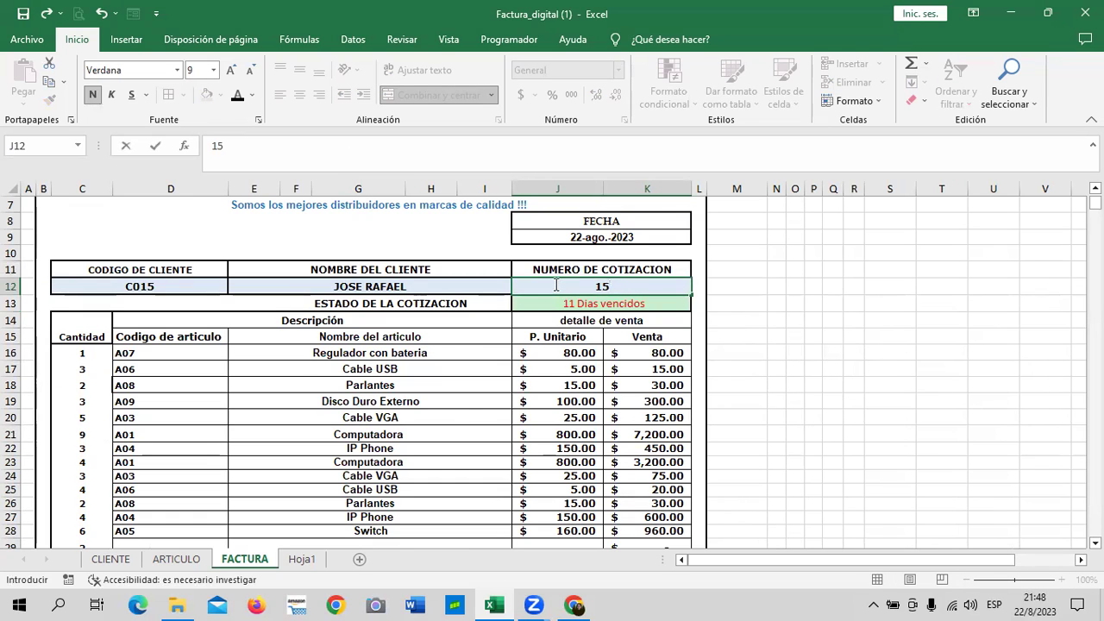
{"action": "key", "text": "Return"}
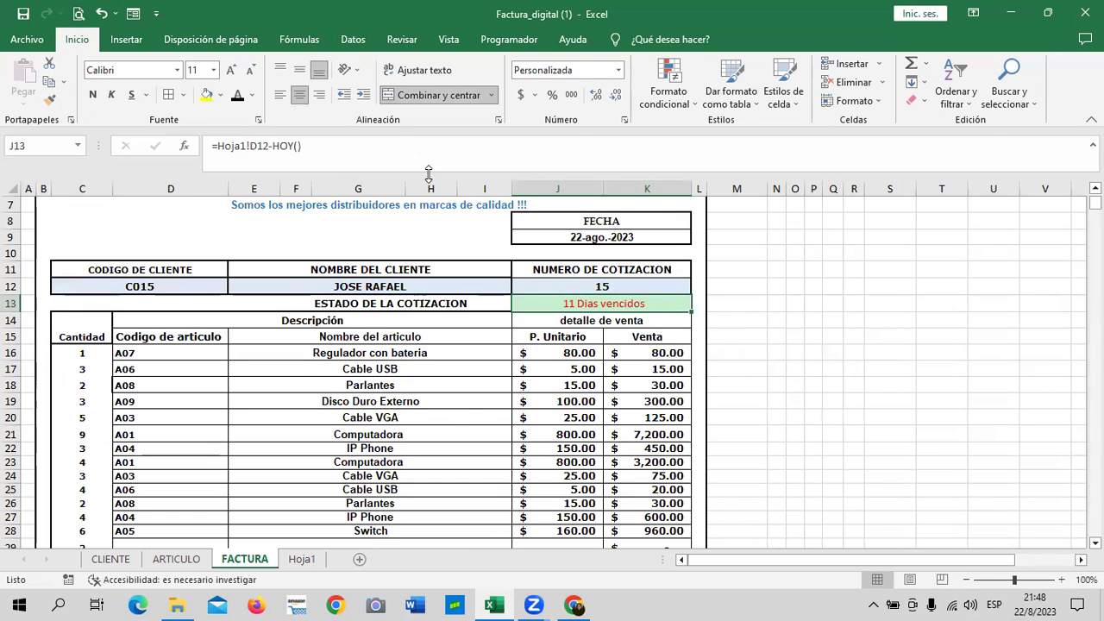
{"action": "key", "text": "F2"}
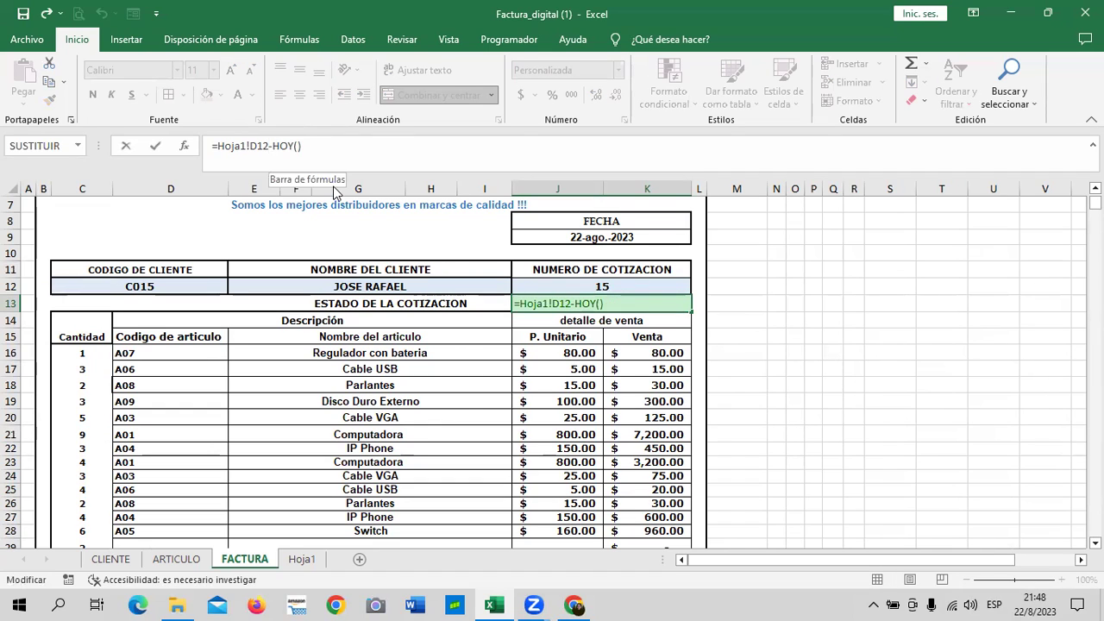
{"action": "key", "text": "BackSpace"}
{"action": "type", "text": "7"}
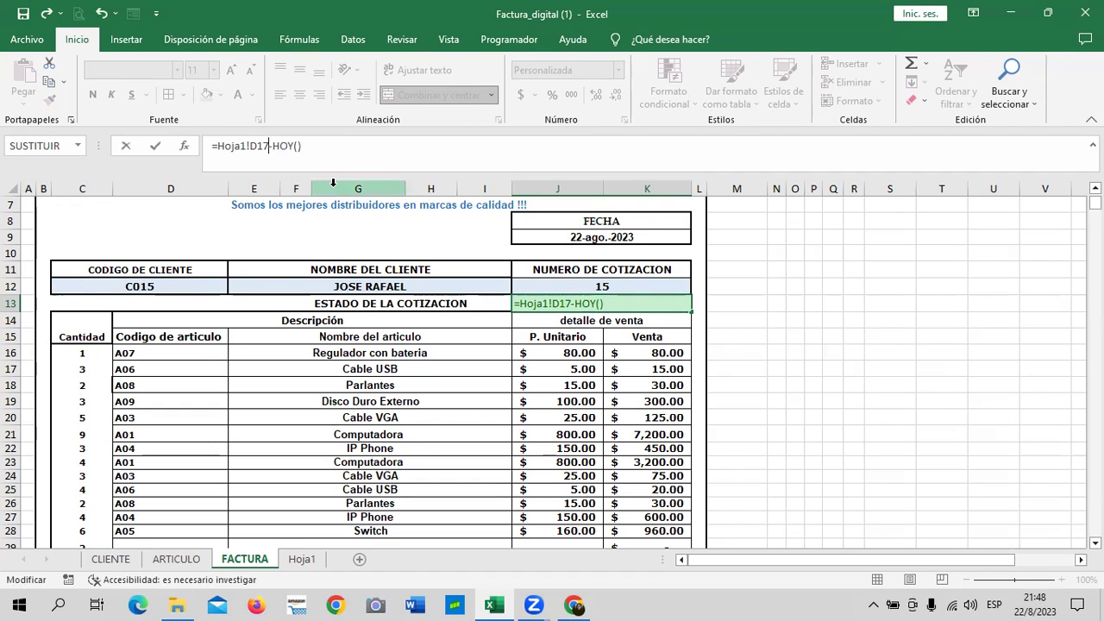
{"action": "key", "text": "Return"}
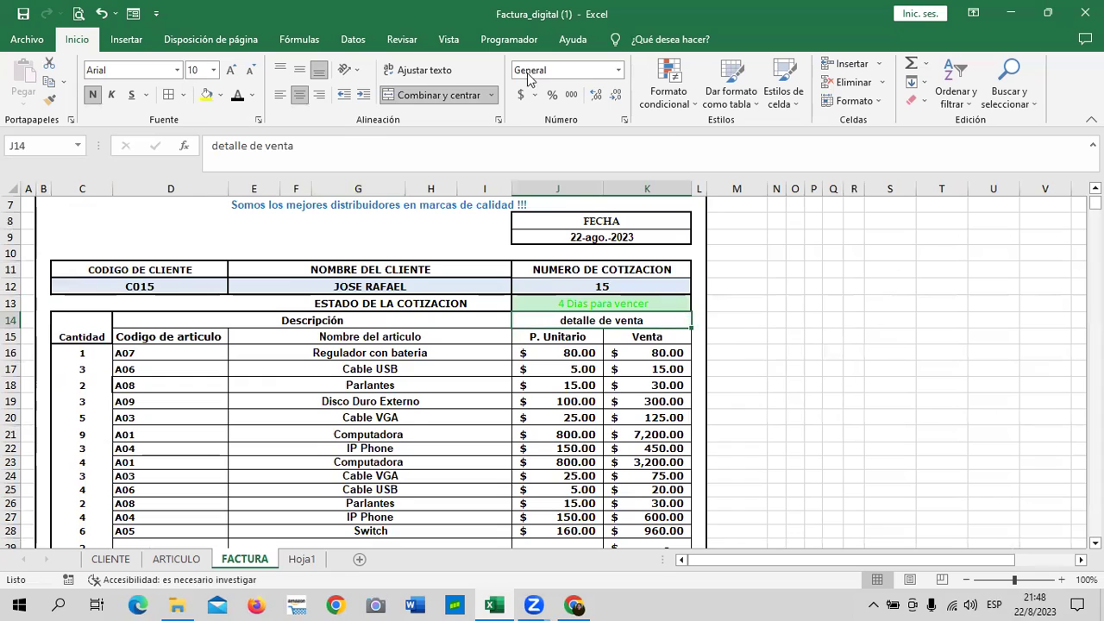
Style the status cell with 20% - Énfasis4 and make it bold.
{"action": "left_click", "coordinate": [671, 305]}
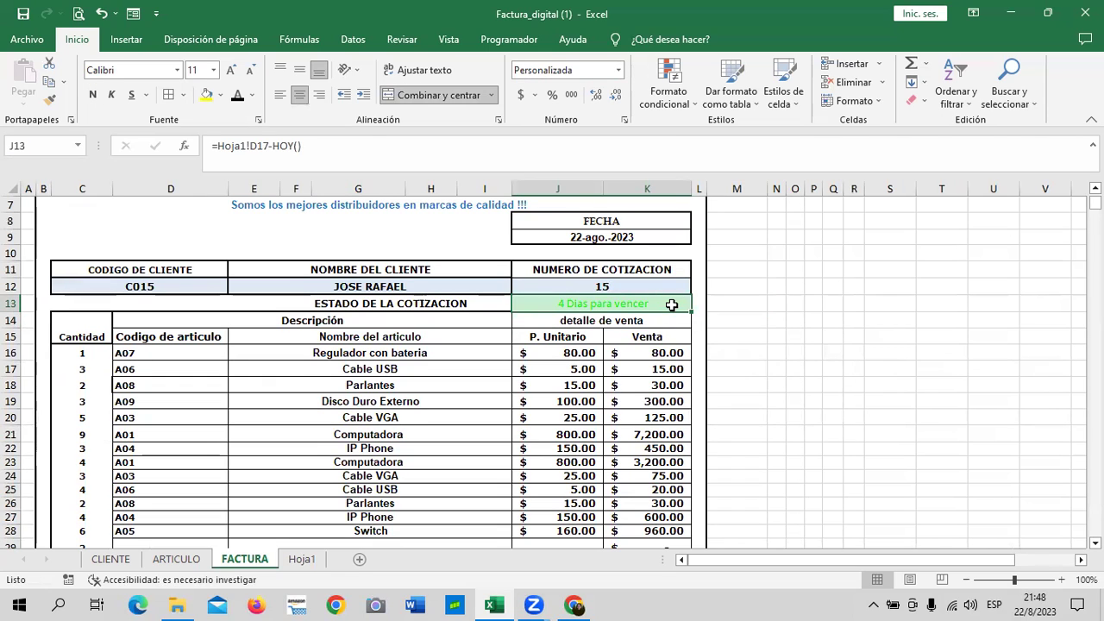
{"action": "left_click", "coordinate": [795, 97]}
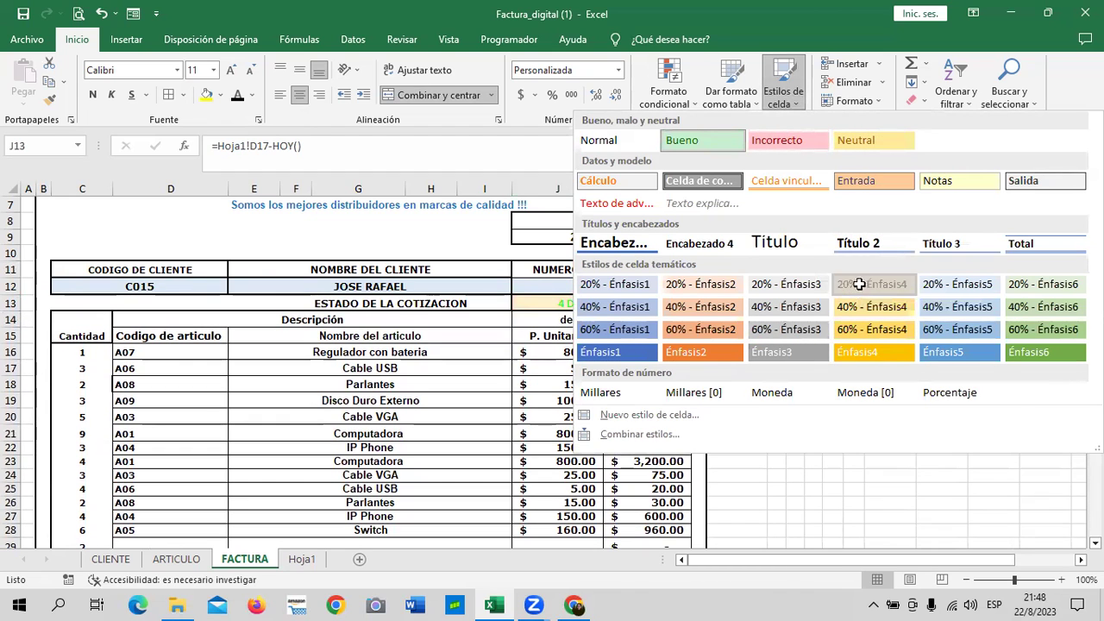
{"action": "left_click", "coordinate": [858, 286]}
{"action": "key", "text": "ctrl+n"}
{"action": "left_click", "coordinate": [880, 300]}
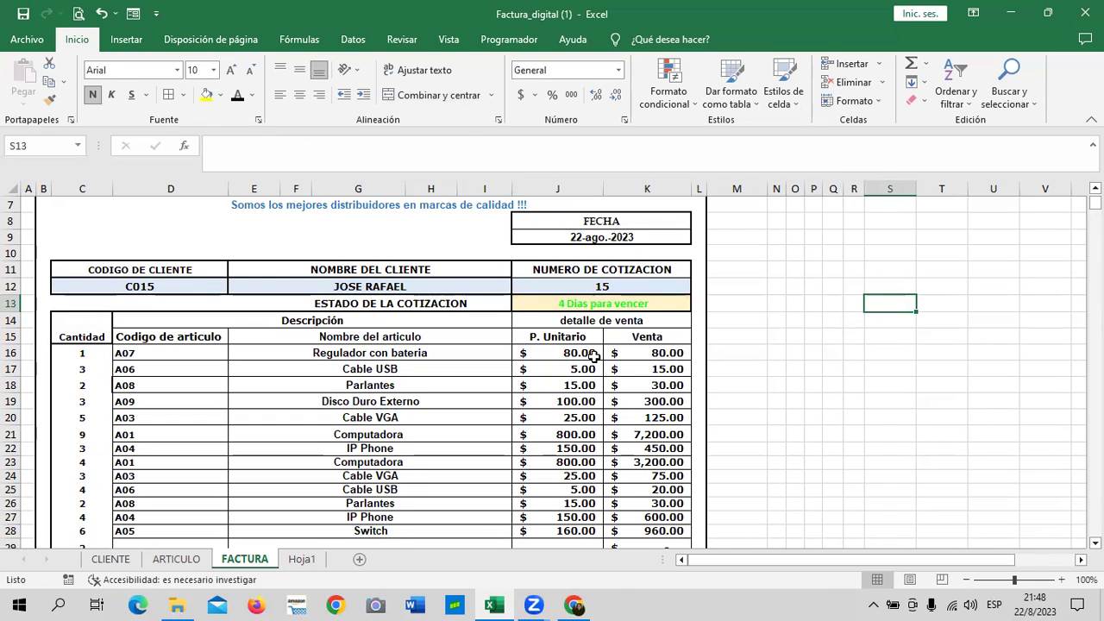
On Hoja1, change quotation 14's date in D16 from 23/8/2023 to 22/8/2023.
{"action": "left_click", "coordinate": [298, 559]}
{"action": "left_click", "coordinate": [269, 447]}
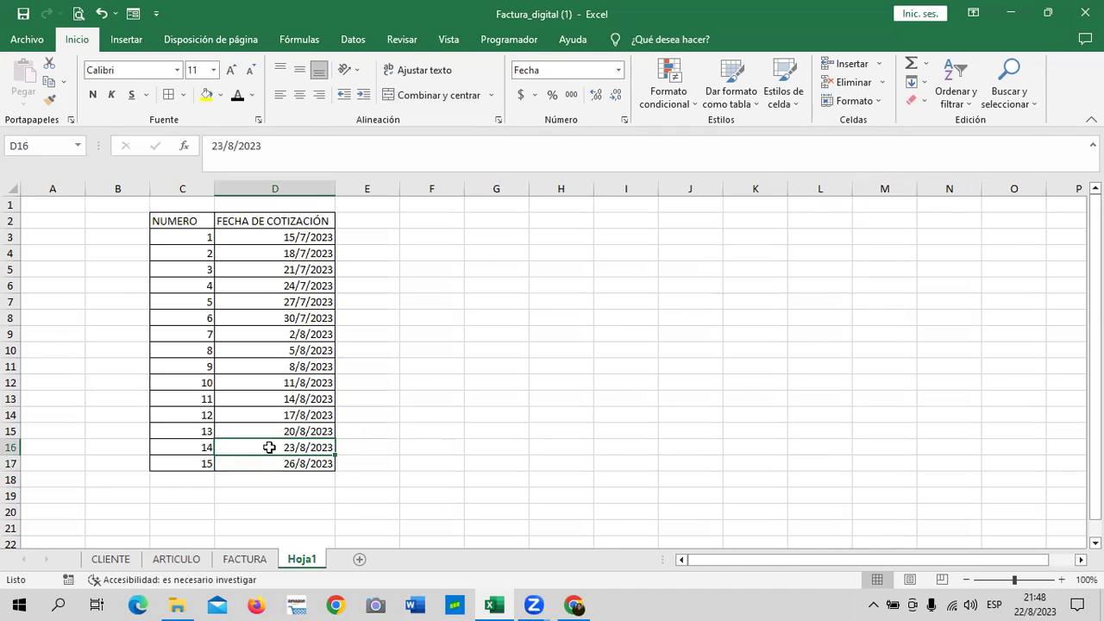
{"action": "left_click", "coordinate": [228, 160]}
{"action": "key", "text": "BackSpace"}
{"action": "type", "text": "2"}
{"action": "key", "text": "Return"}
{"action": "left_click", "coordinate": [654, 336]}
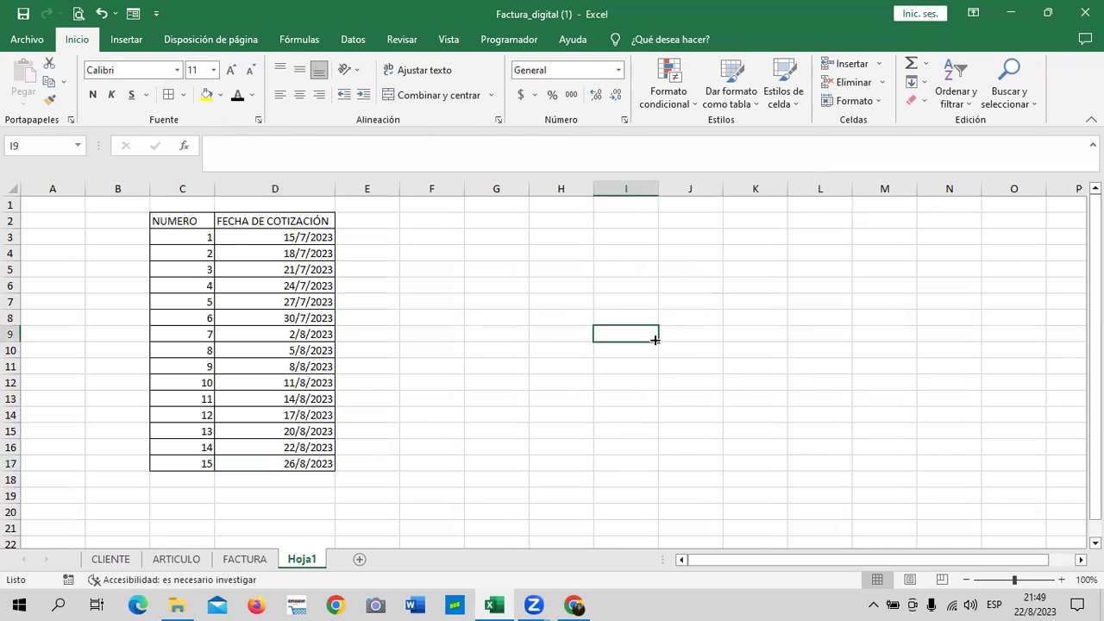
Point the status formula at Hoja1!D12, showing days expired, then recheck quotation 14's date.
{"action": "left_click", "coordinate": [256, 564]}
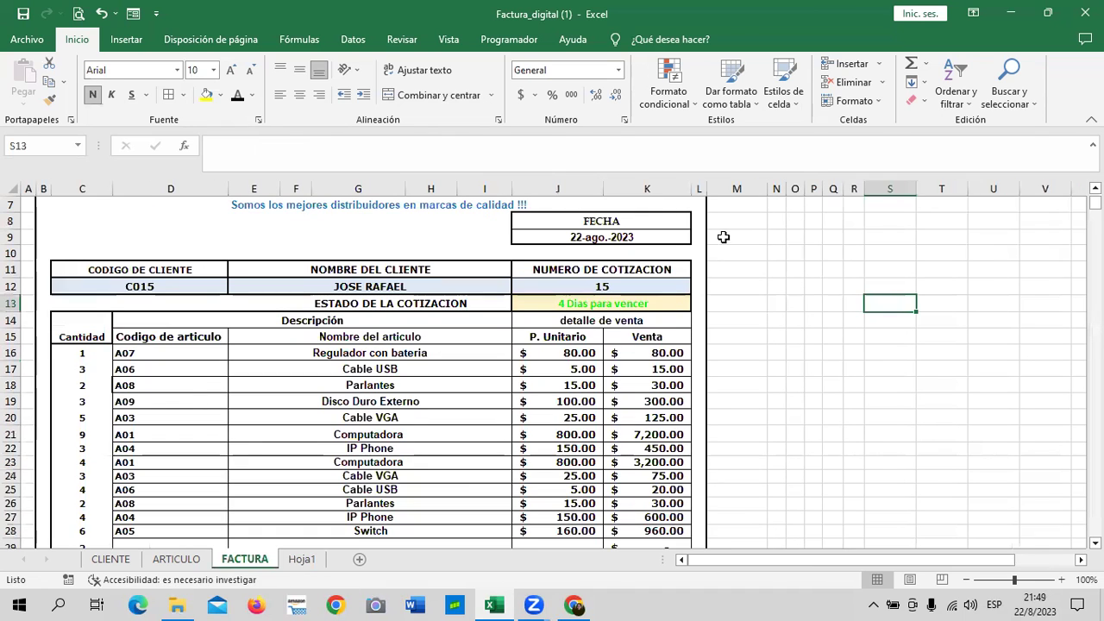
{"action": "left_click", "coordinate": [638, 304]}
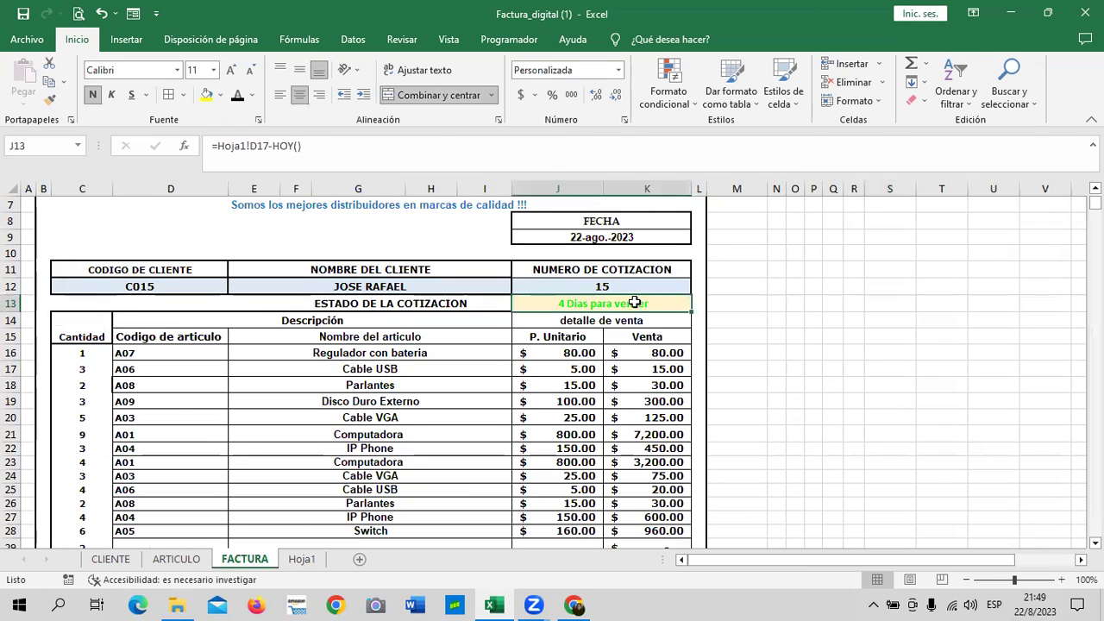
{"action": "left_click", "coordinate": [269, 146]}
{"action": "key", "text": "BackSpace"}
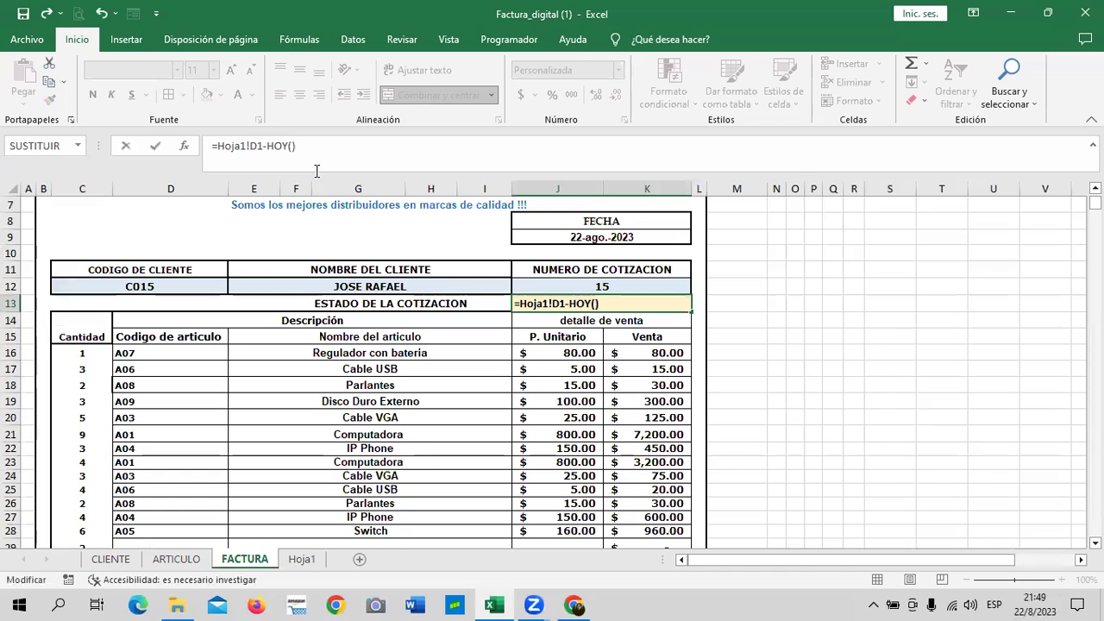
{"action": "type", "text": "2"}
{"action": "key", "text": "Return"}
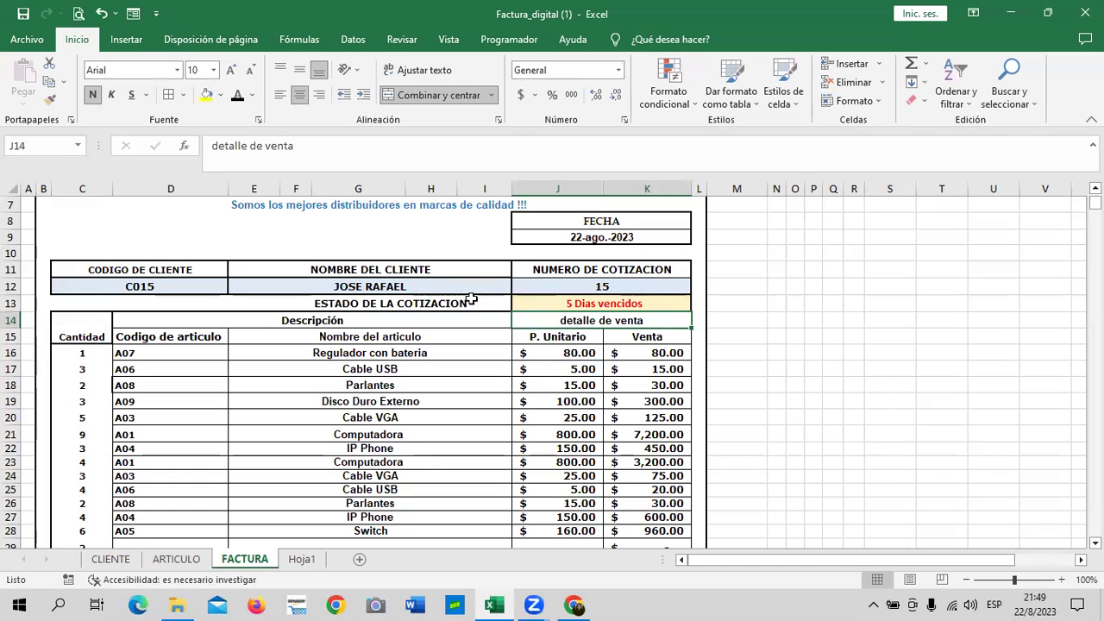
{"action": "left_click", "coordinate": [550, 303]}
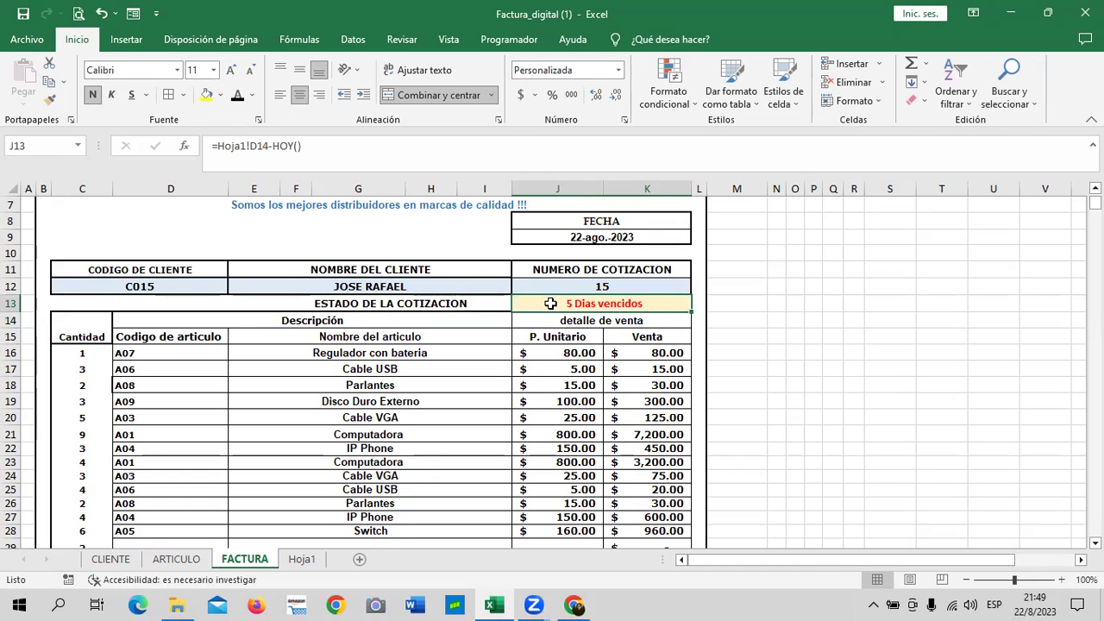
{"action": "left_click", "coordinate": [303, 558]}
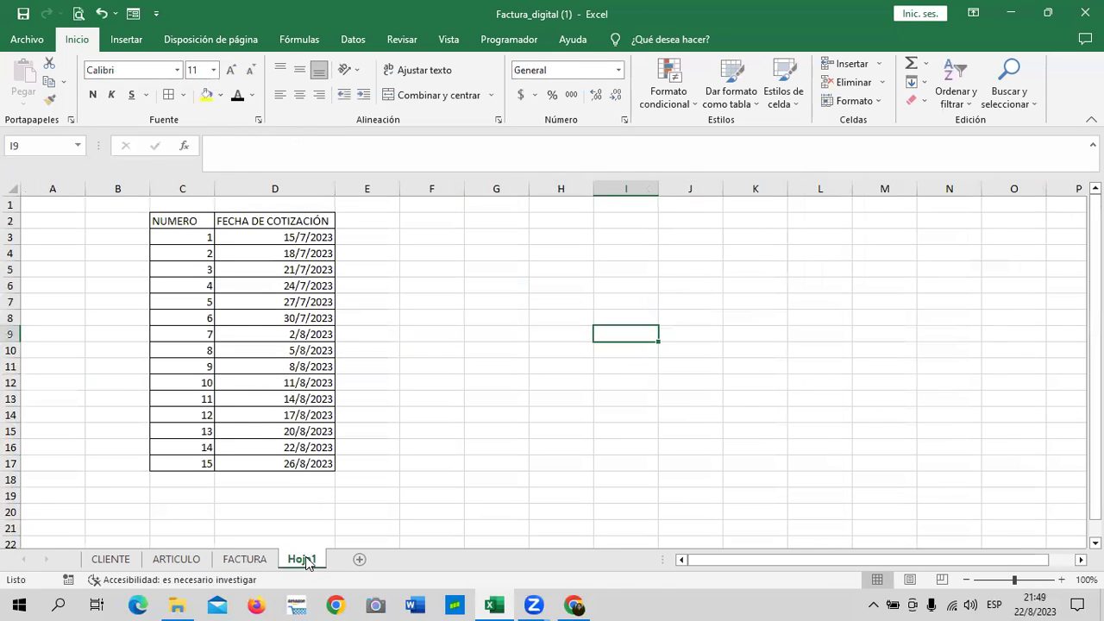
{"action": "left_click", "coordinate": [293, 447]}
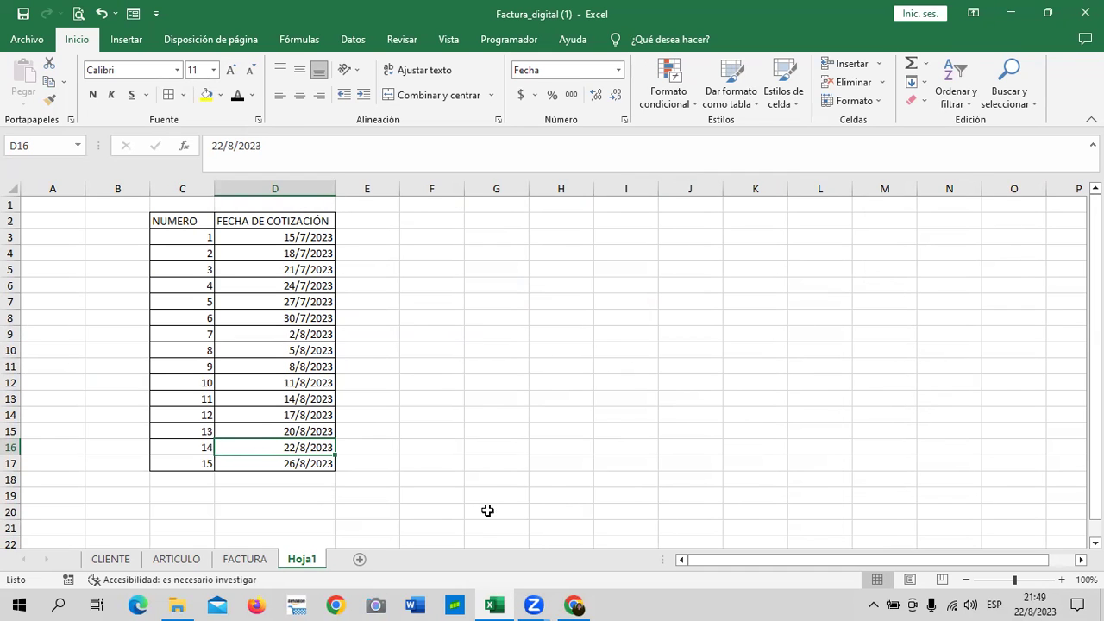
Change the status reference to =Hoja1!D16-HOY() so J13 reads Vence hoy.
{"action": "left_click", "coordinate": [246, 559]}
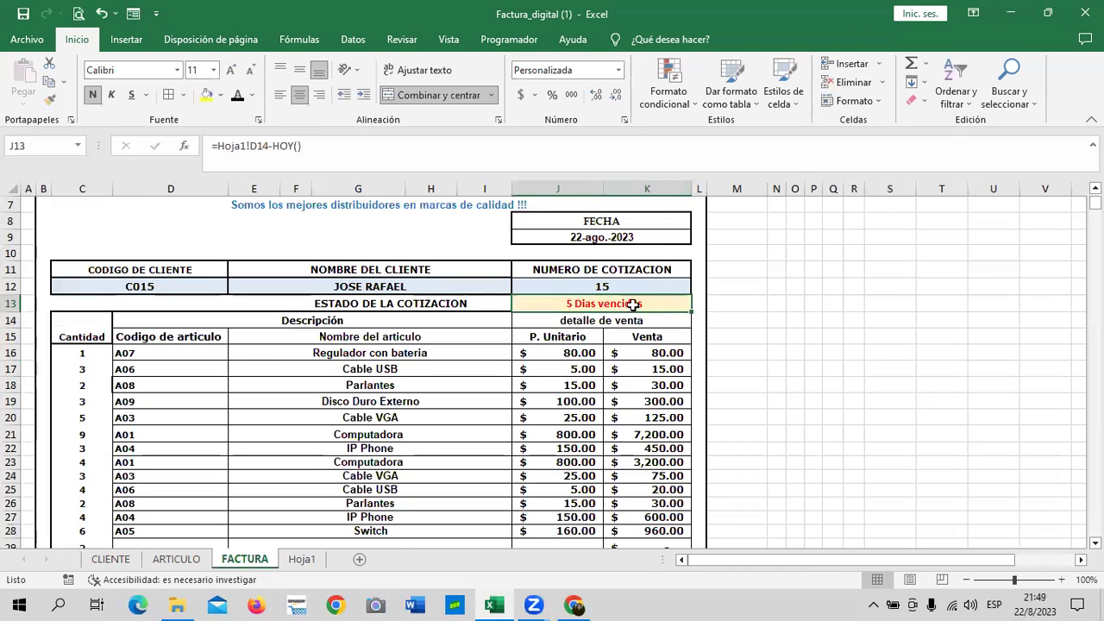
{"action": "left_click", "coordinate": [270, 145]}
{"action": "key", "text": "BackSpace"}
{"action": "type", "text": "6"}
{"action": "key", "text": "Return"}
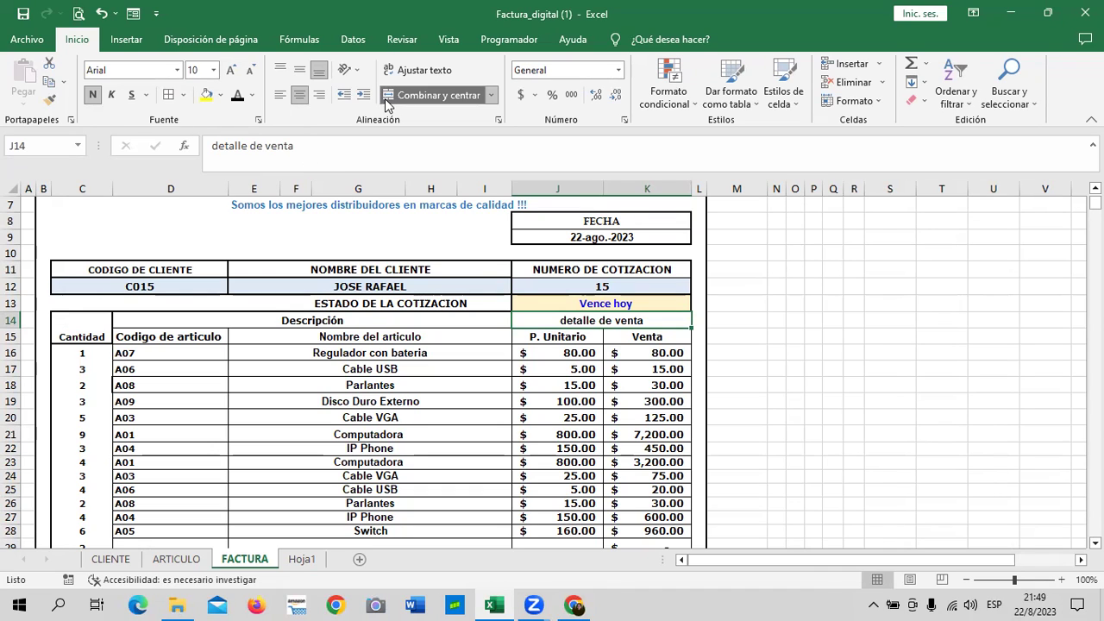
{"action": "left_click", "coordinate": [716, 310]}
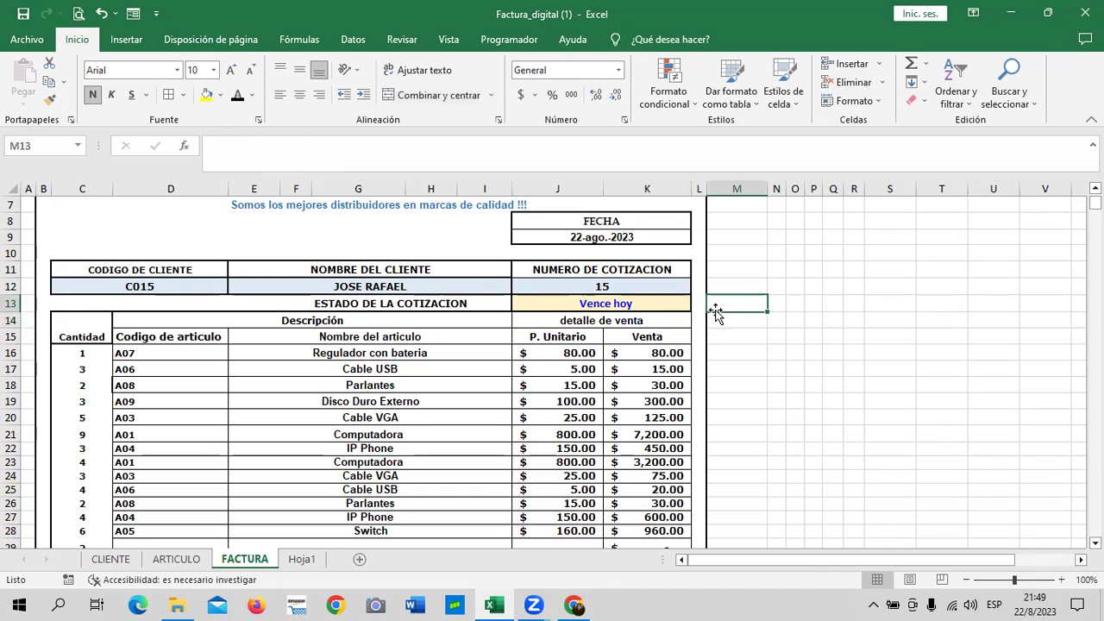
{"action": "left_click", "coordinate": [656, 310]}
{"action": "left_click", "coordinate": [652, 288]}
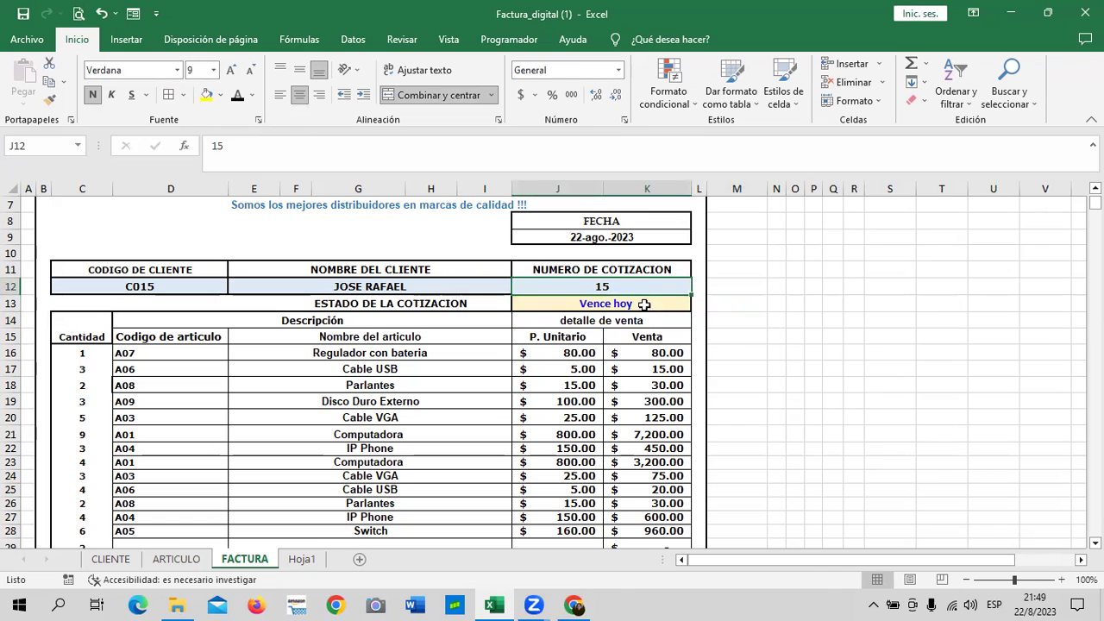
{"action": "left_click", "coordinate": [644, 304]}
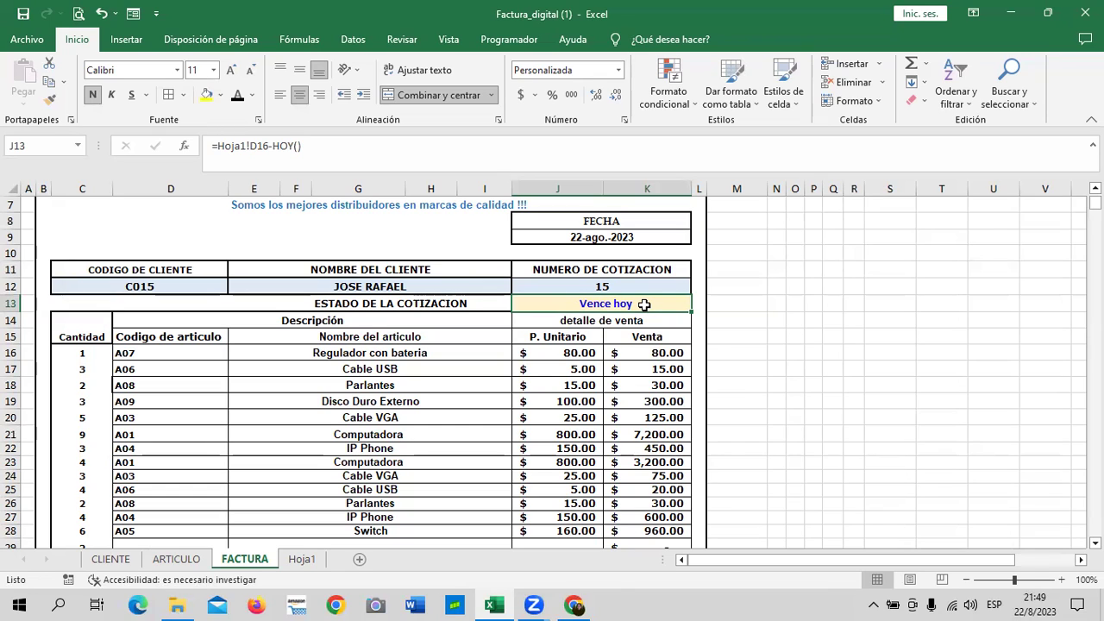
{"action": "left_click", "coordinate": [732, 306]}
{"action": "left_click", "coordinate": [674, 304]}
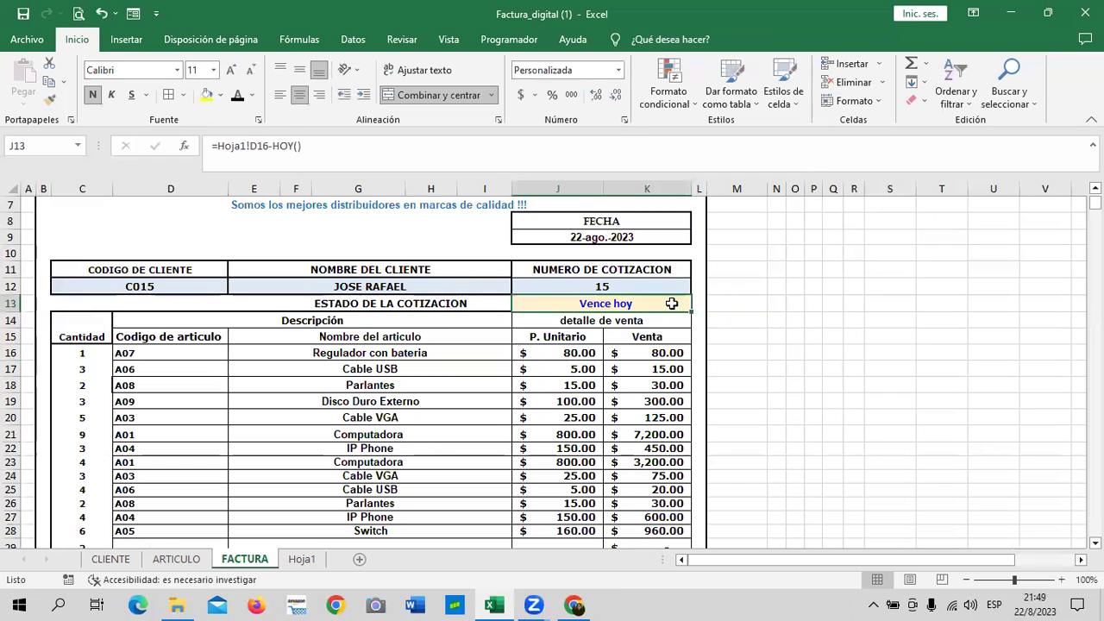
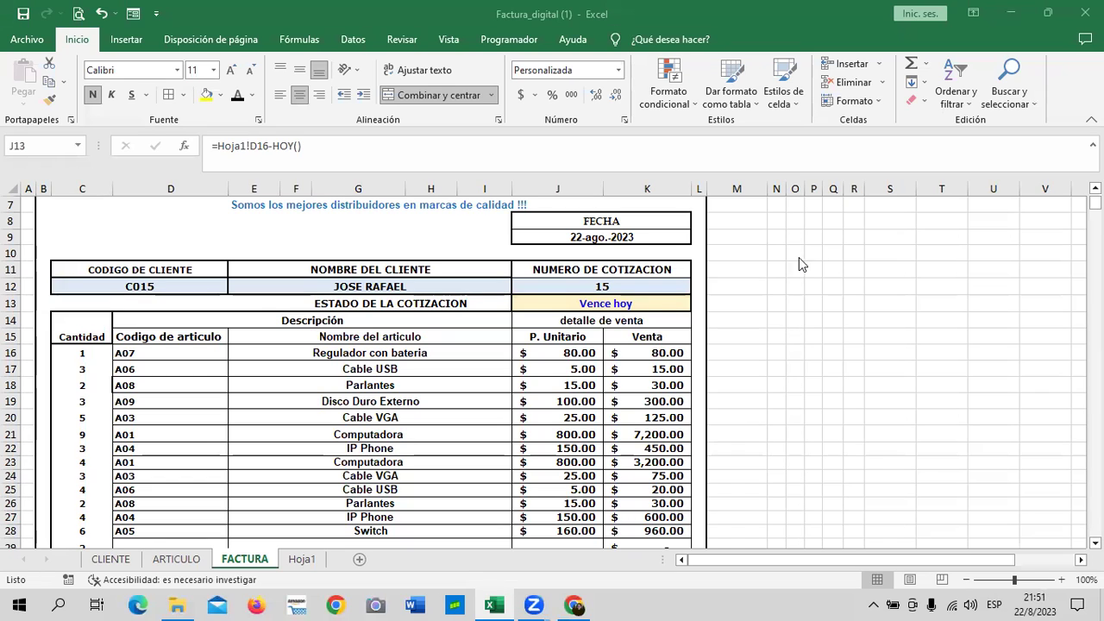
Check J13's status, then review the Hoja1 quotation dates starting at D3.
{"action": "left_click", "coordinate": [654, 304]}
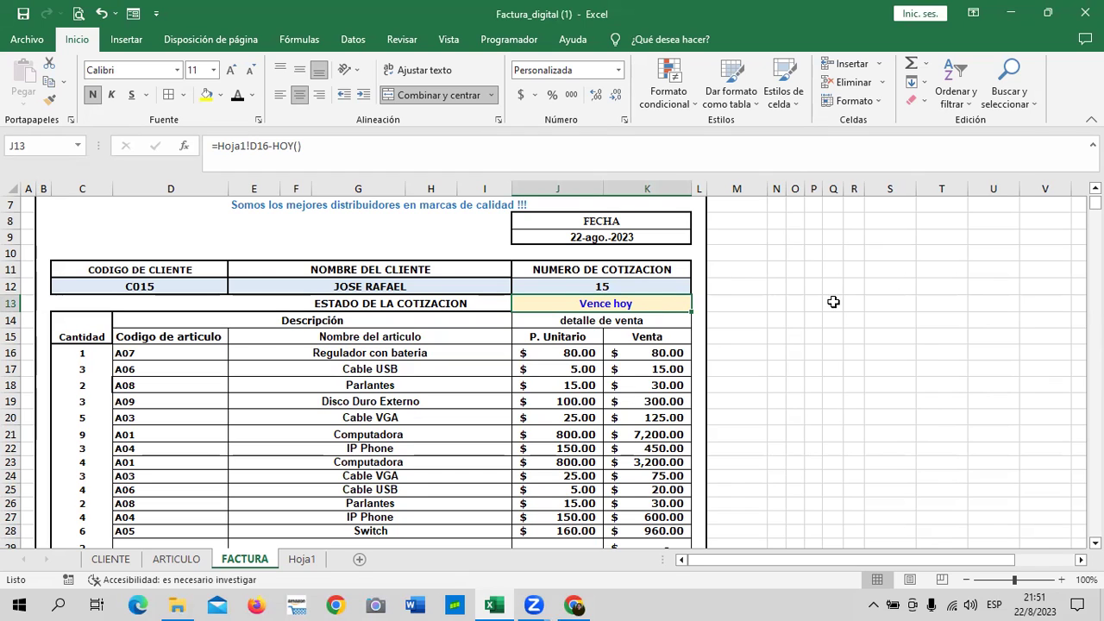
{"action": "left_click", "coordinate": [307, 560]}
{"action": "left_click", "coordinate": [244, 236]}
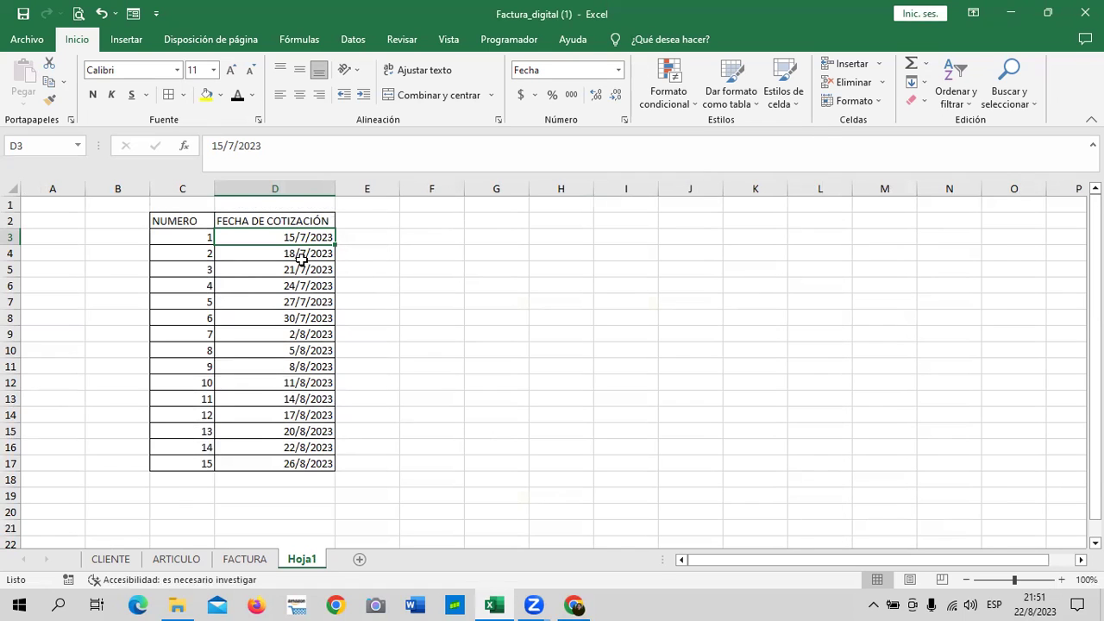
{"action": "left_click", "coordinate": [262, 561]}
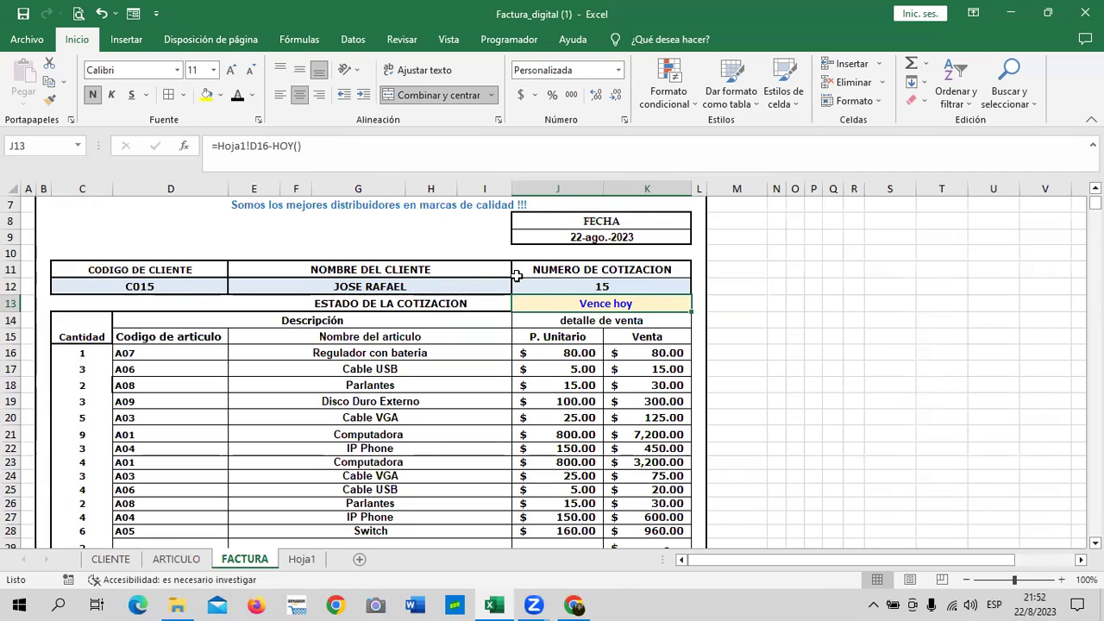
Compare the Hoja1 quotation date in D3 with the FACTURA invoice, ending on FACTURA.
{"action": "left_click", "coordinate": [302, 559]}
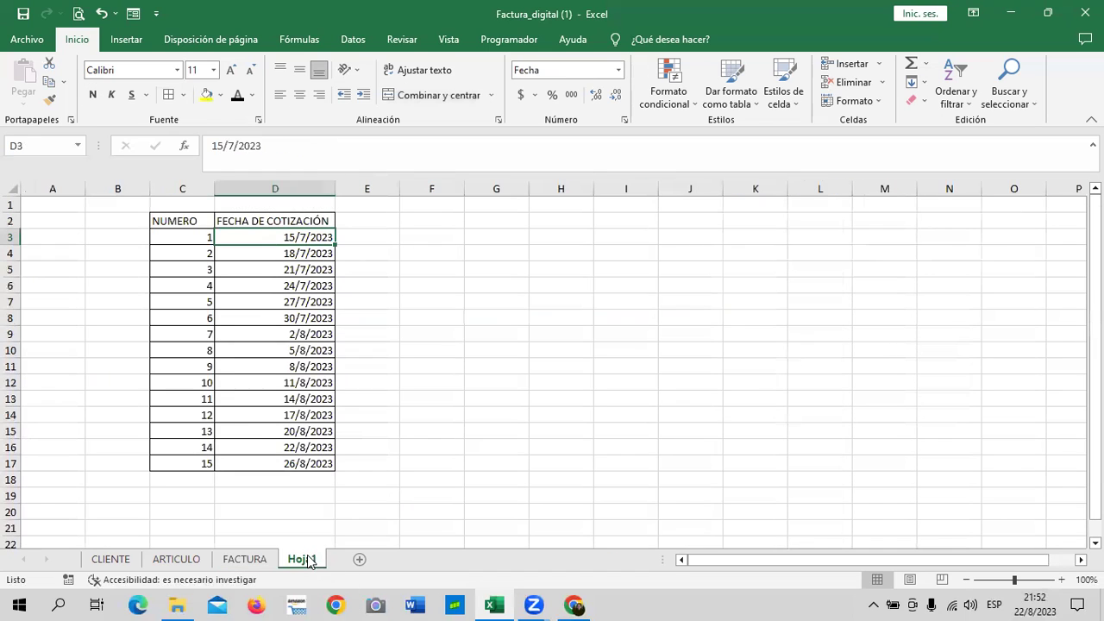
{"action": "left_click_drag", "start_coordinate": [429, 412], "coordinate": [431, 384]}
{"action": "left_click", "coordinate": [271, 235]}
{"action": "left_click", "coordinate": [262, 560]}
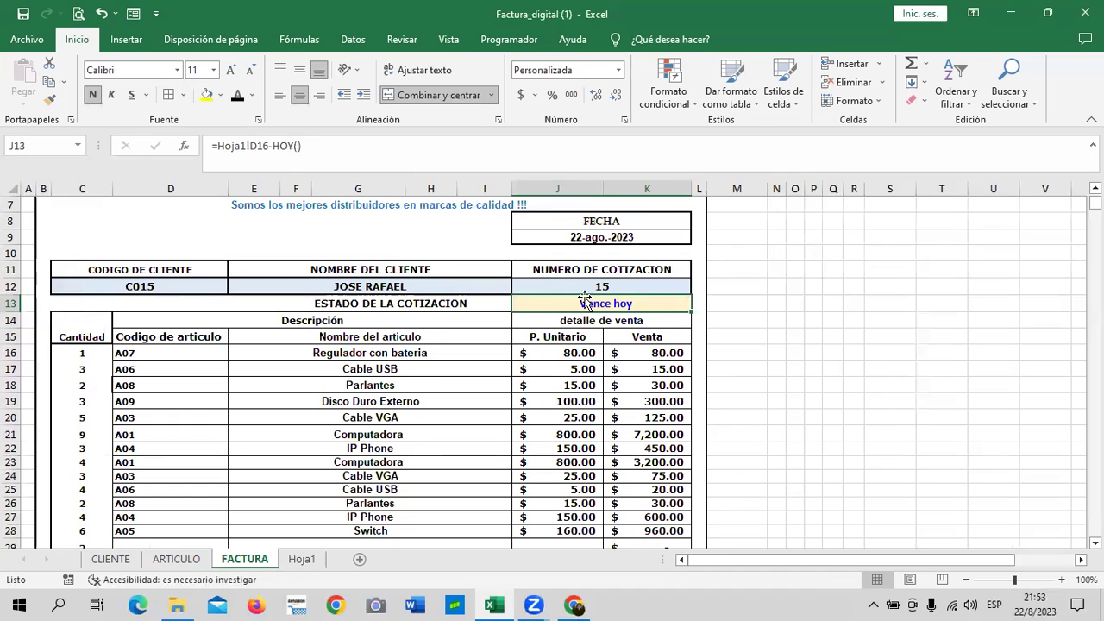
{"action": "left_click", "coordinate": [302, 559]}
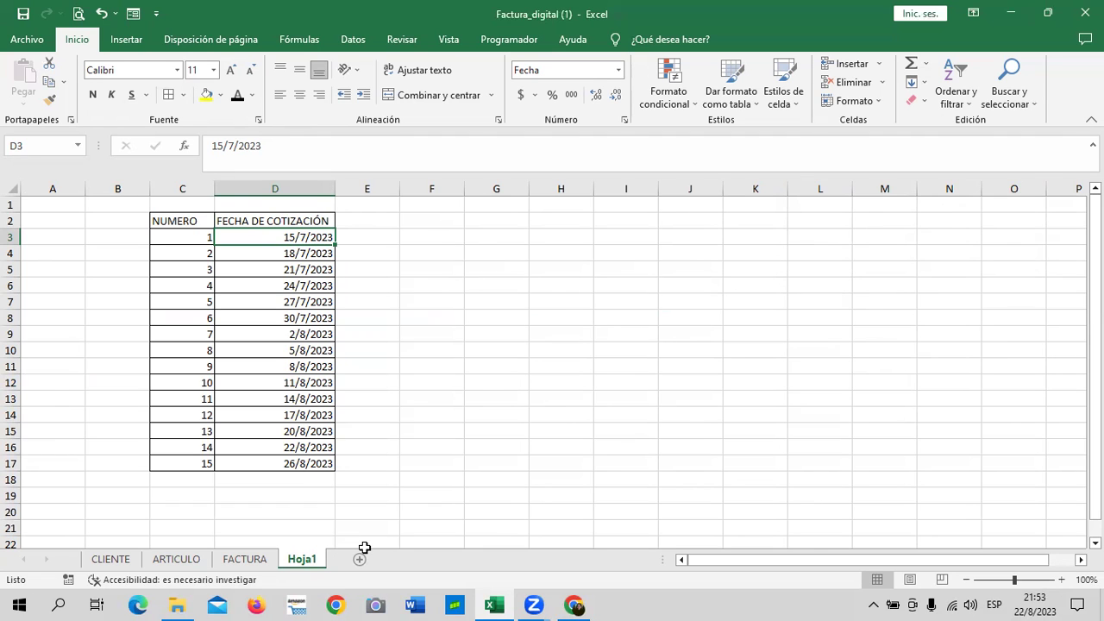
{"action": "left_click", "coordinate": [250, 562]}
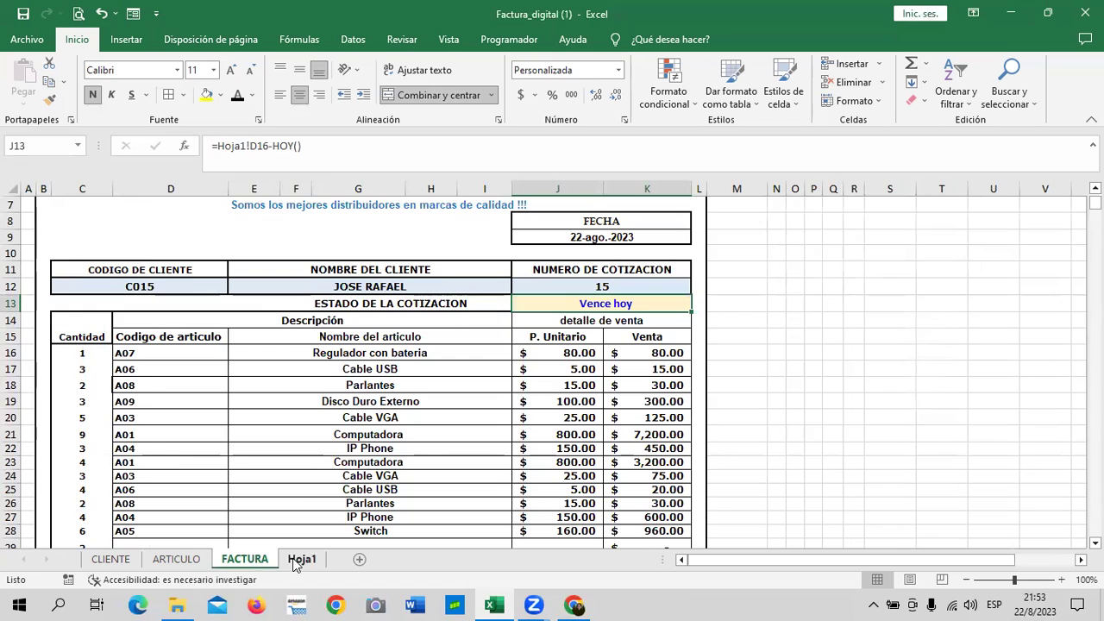
{"action": "left_click", "coordinate": [296, 562]}
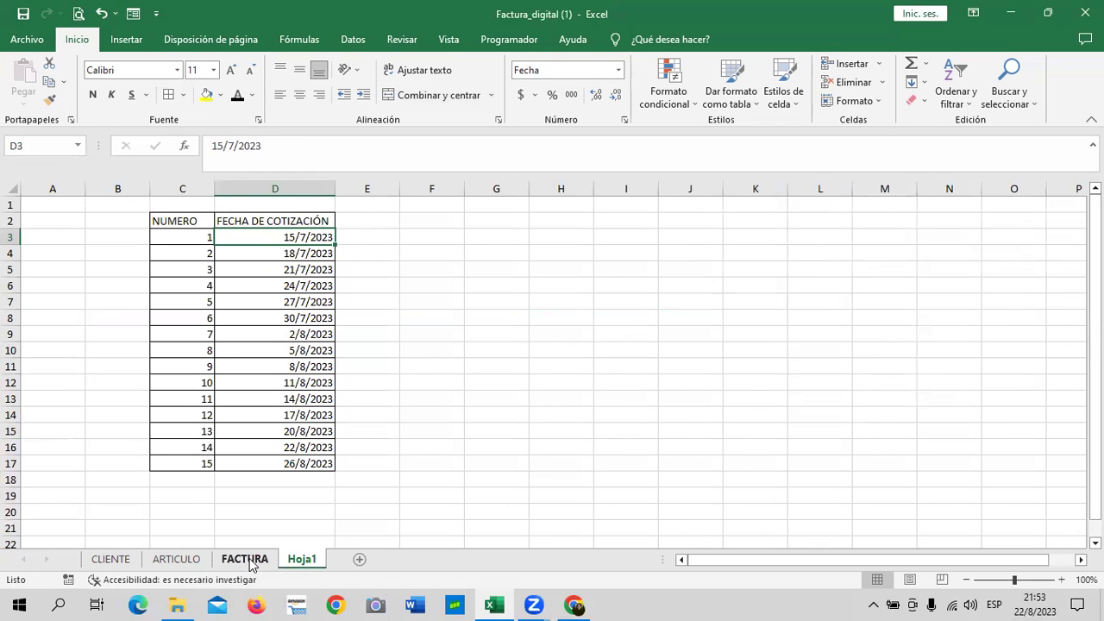
{"action": "left_click", "coordinate": [250, 560]}
Change J13's formula to =Hoja1!D3-HOY().
{"action": "left_click", "coordinate": [267, 145]}
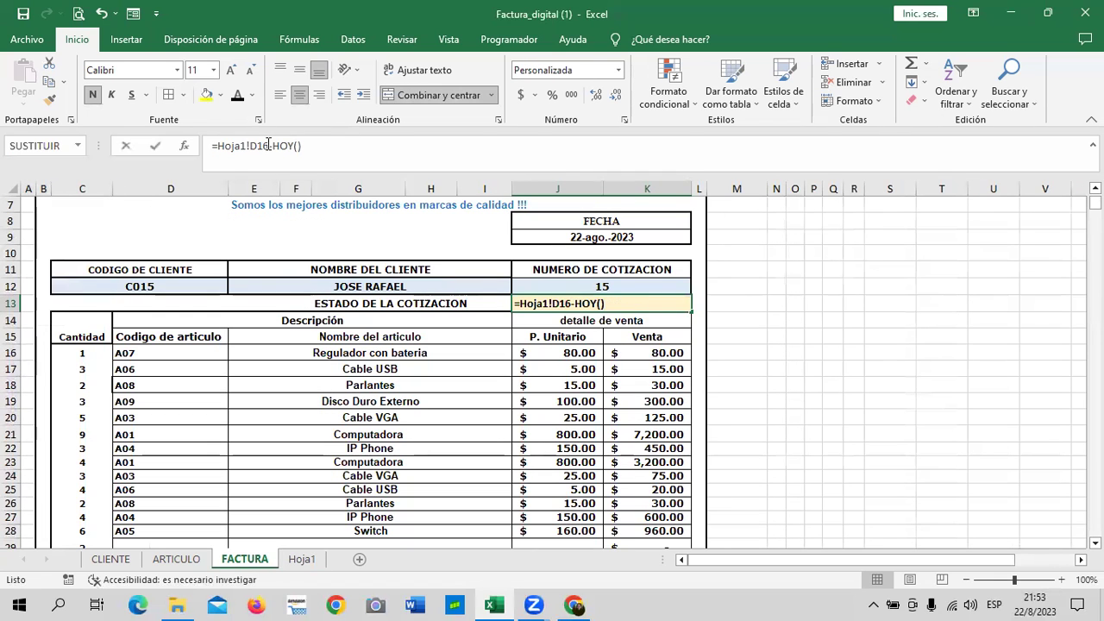
{"action": "key", "text": "BackSpace"}
{"action": "key", "text": "BackSpace"}
{"action": "type", "text": "3"}
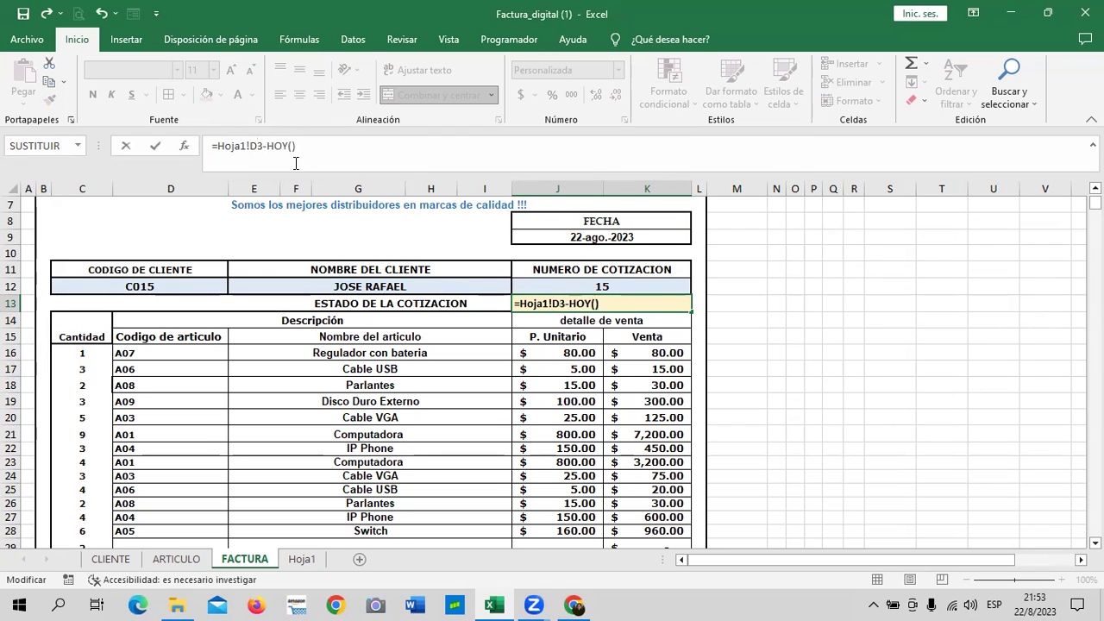
{"action": "key", "text": "Return"}
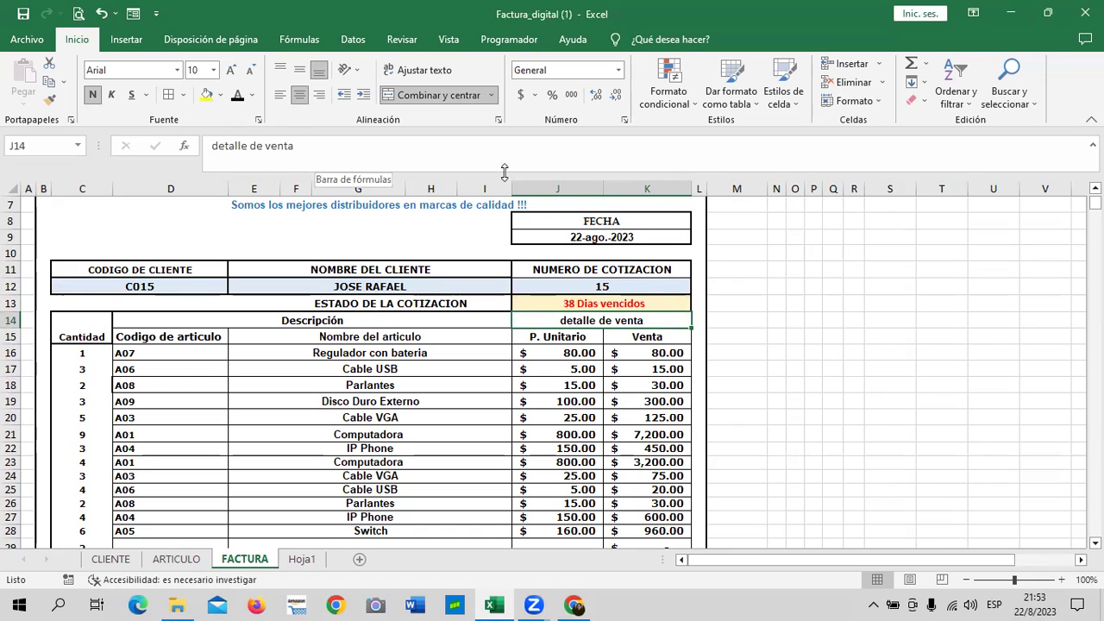
Check that J13 now reads 38 Dias vencidos against the Hoja1 dates.
{"action": "left_click", "coordinate": [654, 304]}
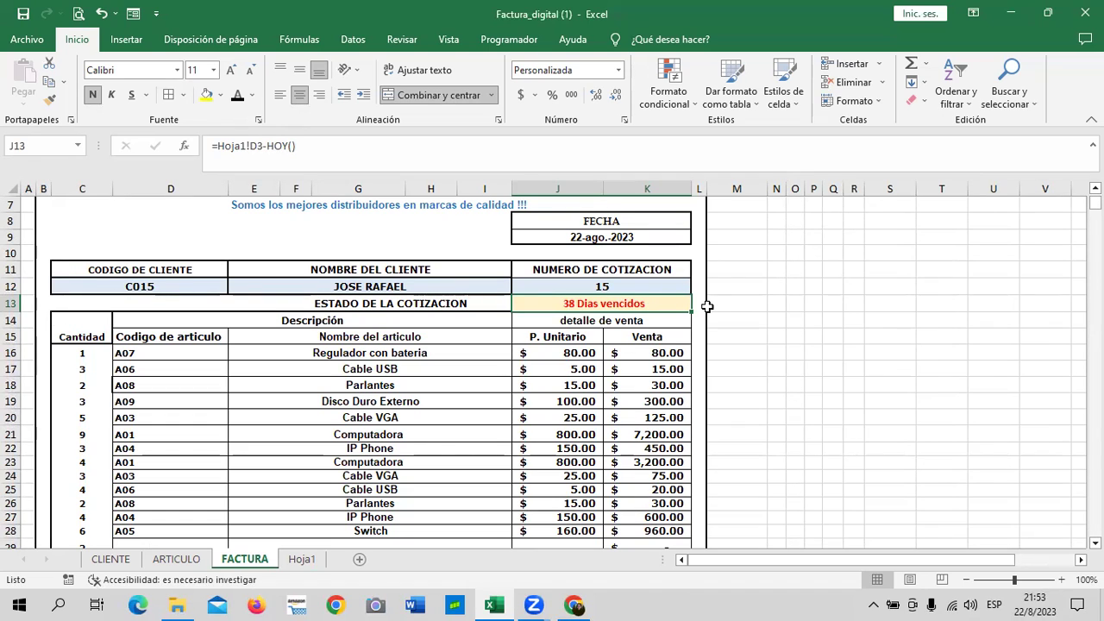
{"action": "left_click", "coordinate": [774, 303]}
{"action": "left_click", "coordinate": [641, 307]}
{"action": "key", "text": "Down"}
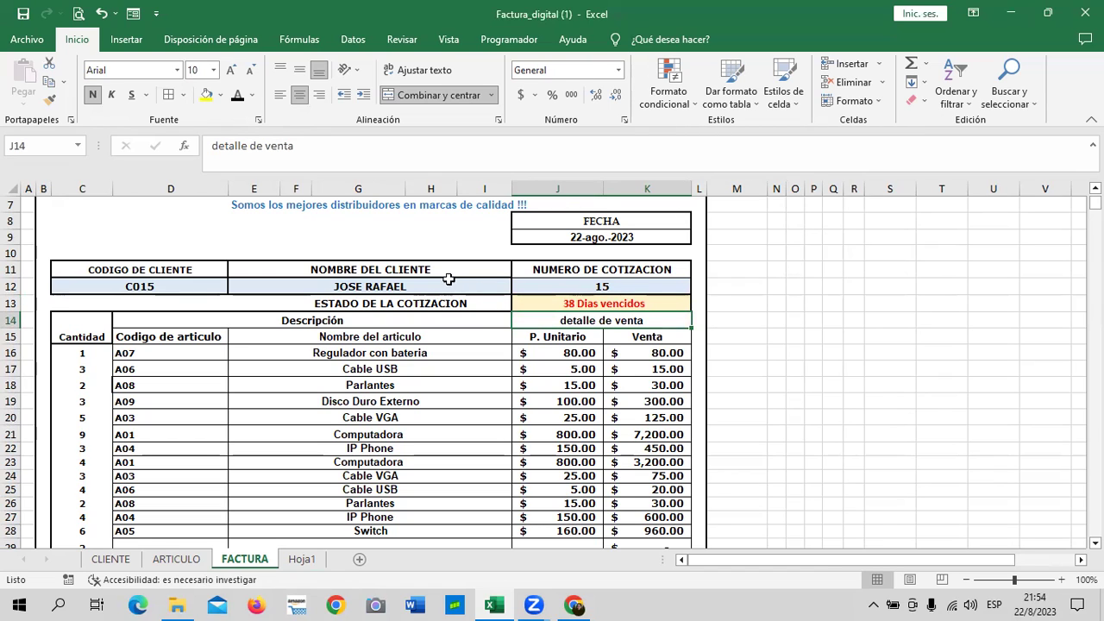
{"action": "left_click", "coordinate": [614, 302]}
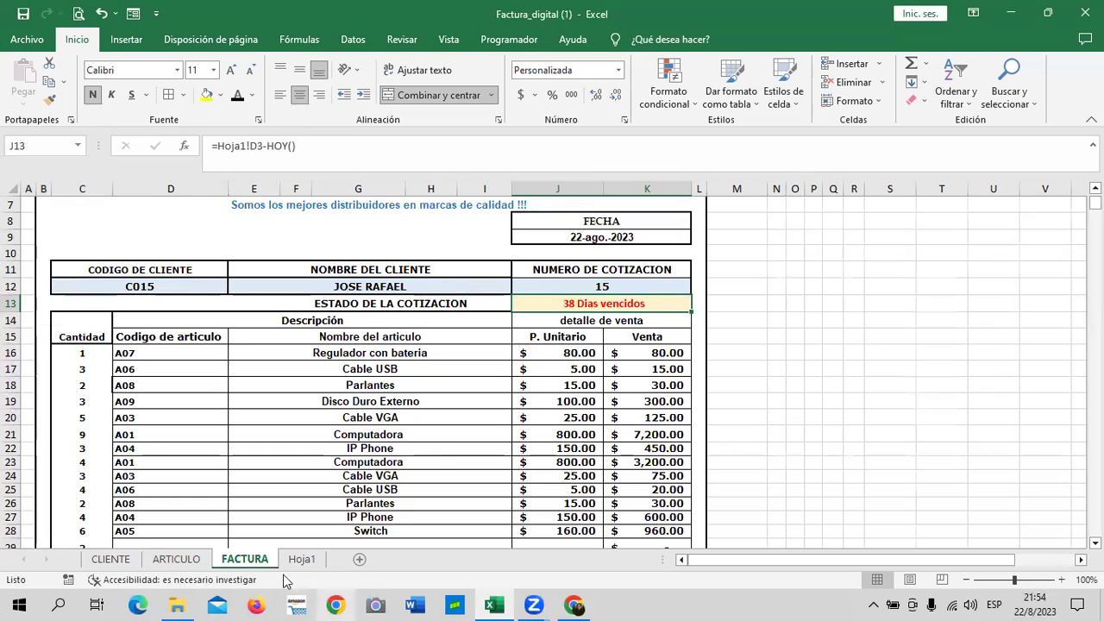
{"action": "left_click", "coordinate": [302, 559]}
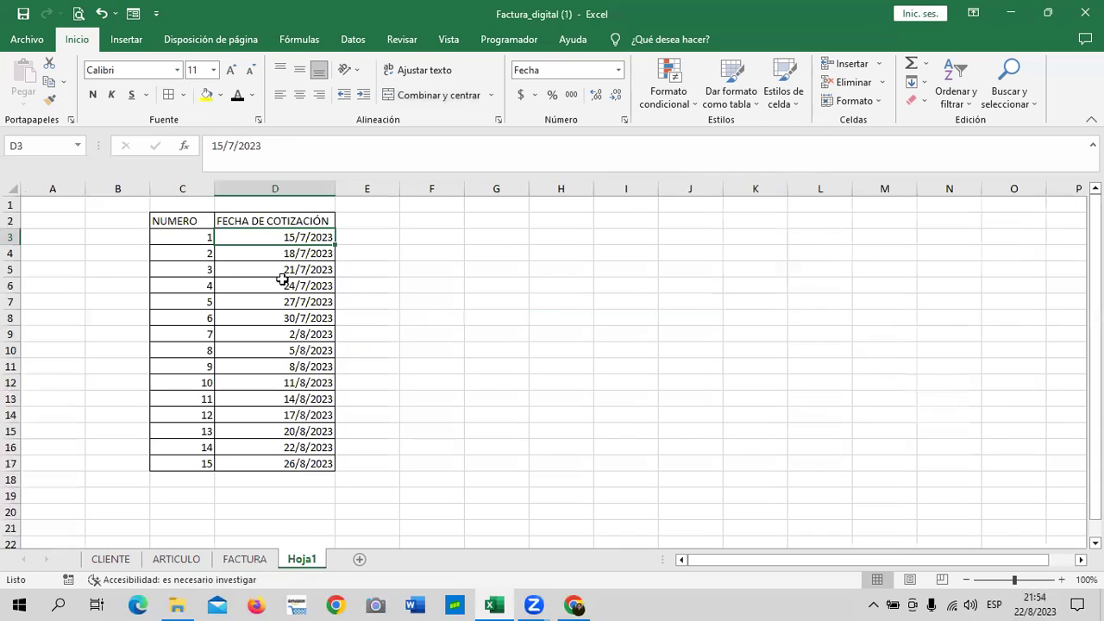
{"action": "left_click", "coordinate": [254, 562]}
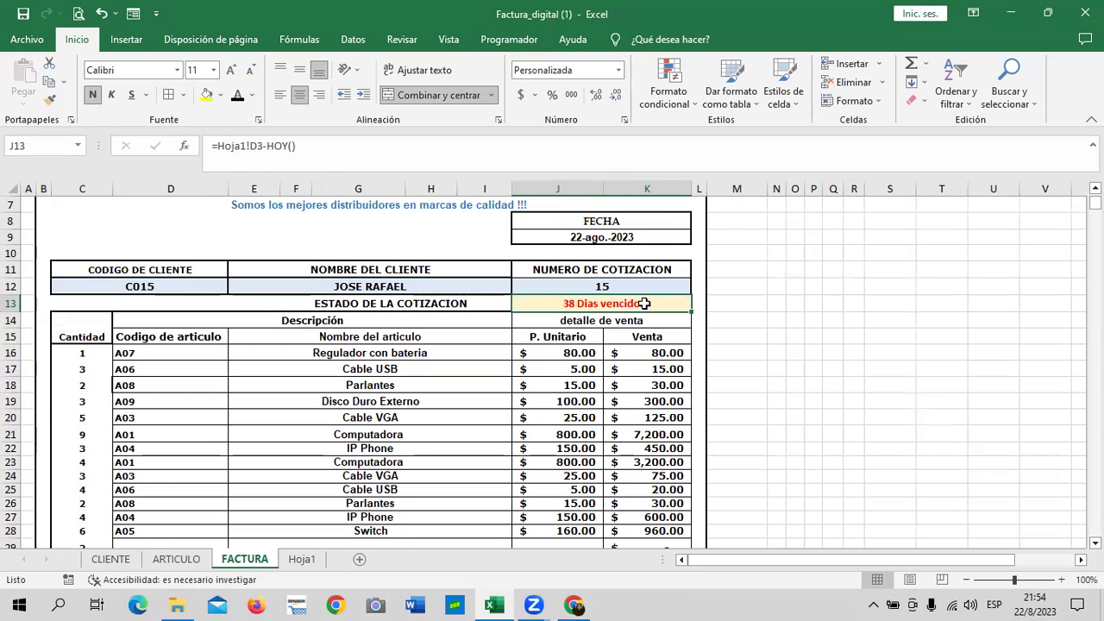
{"action": "left_click", "coordinate": [618, 76]}
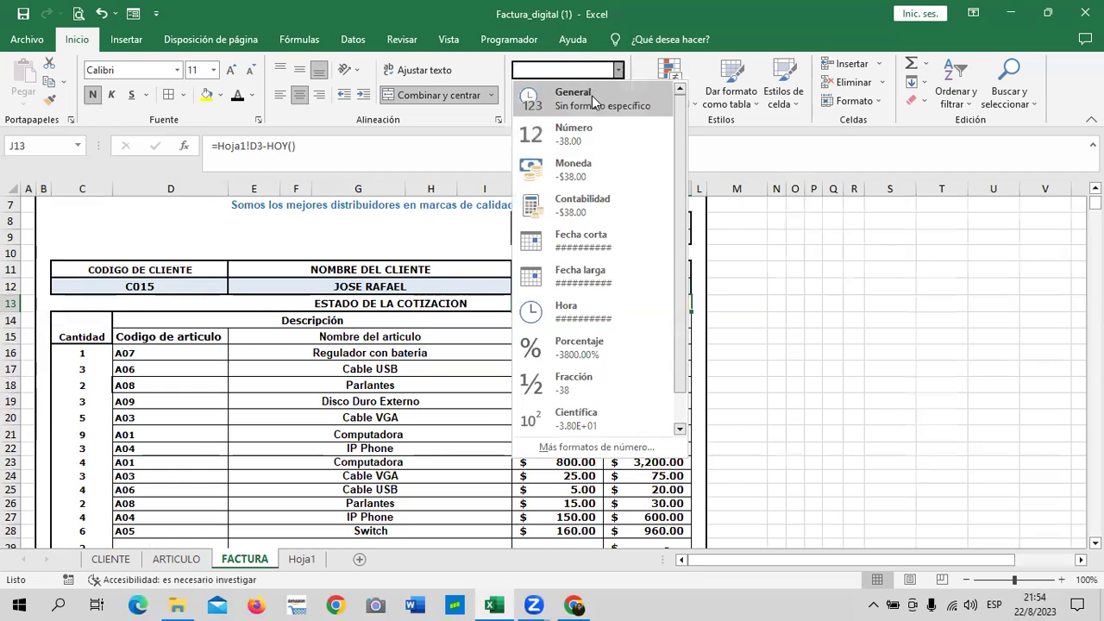
Reformat J13 as General, then as Fecha corta (short date).
{"action": "left_click", "coordinate": [592, 95]}
{"action": "left_click", "coordinate": [634, 303]}
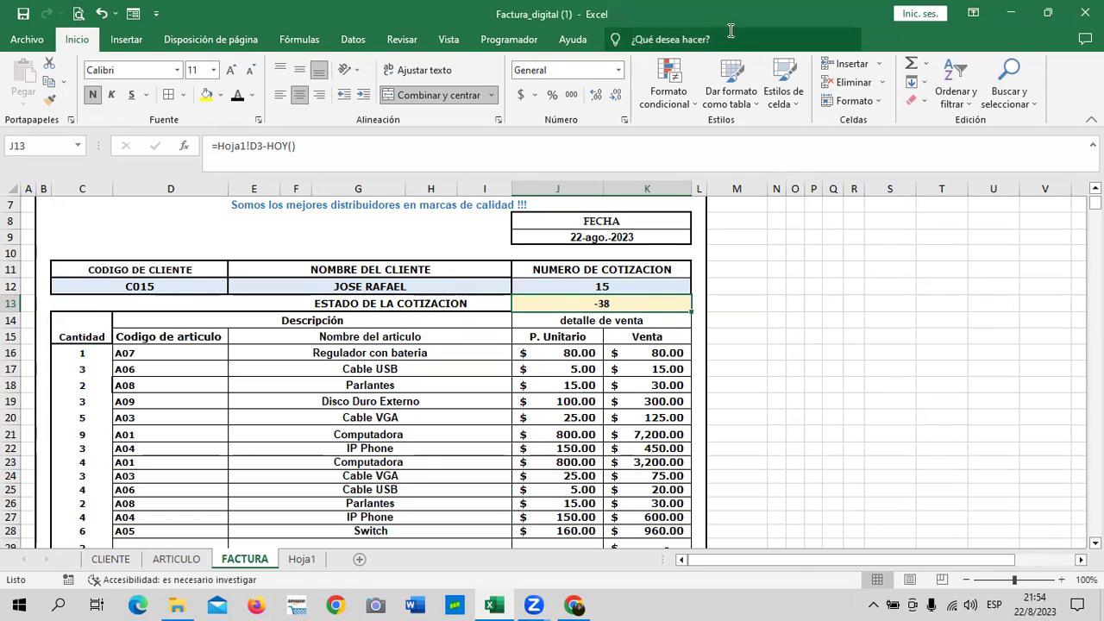
{"action": "left_click", "coordinate": [617, 70]}
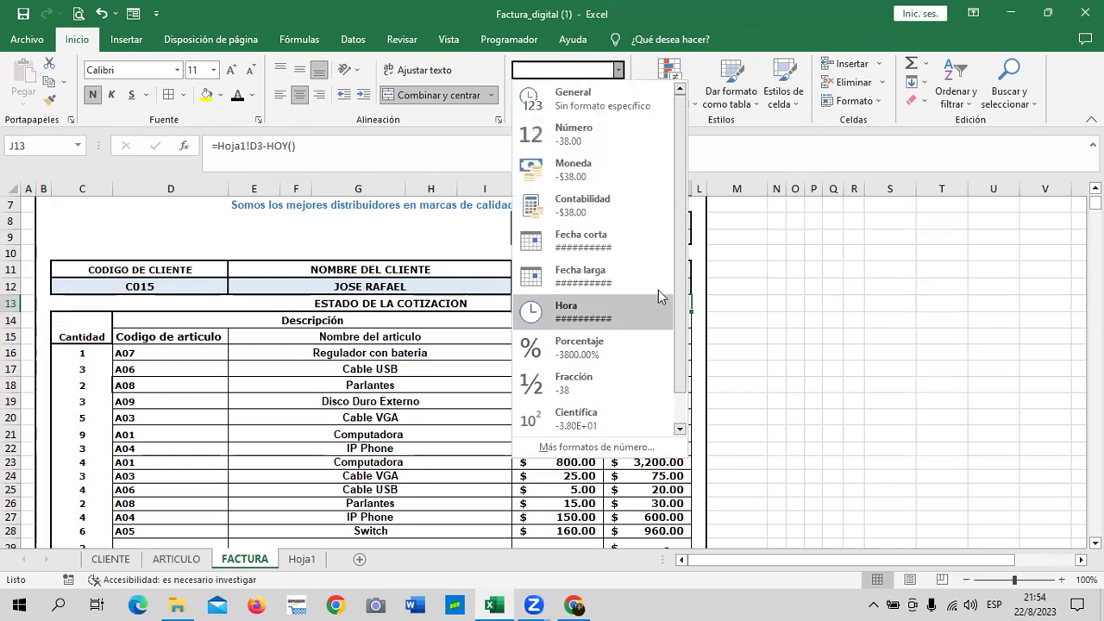
{"action": "left_click", "coordinate": [583, 241]}
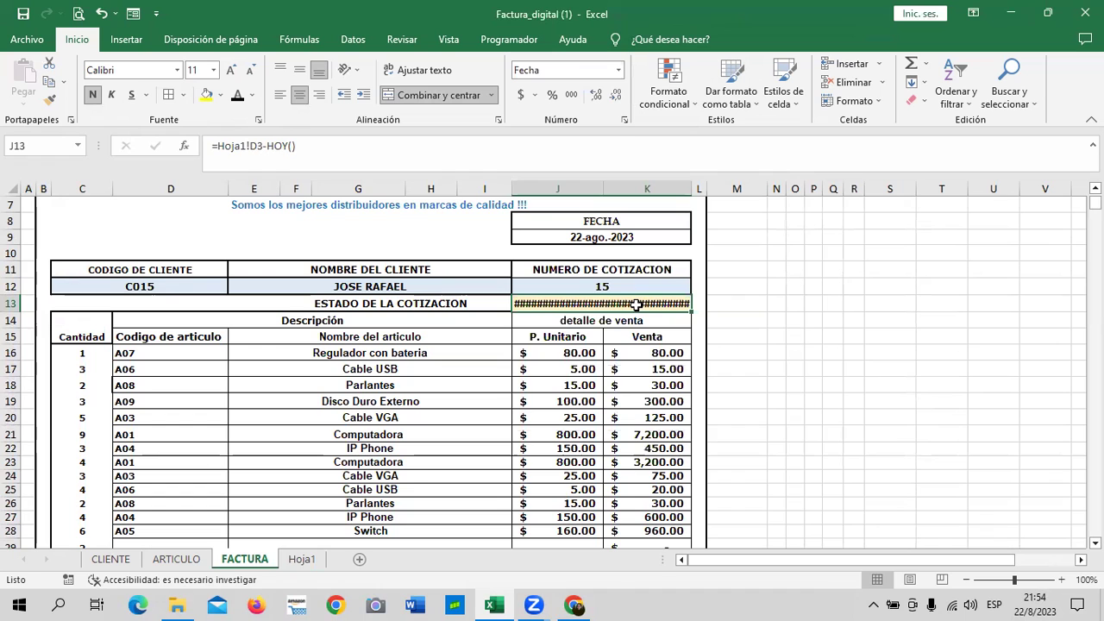
{"action": "left_click", "coordinate": [621, 120]}
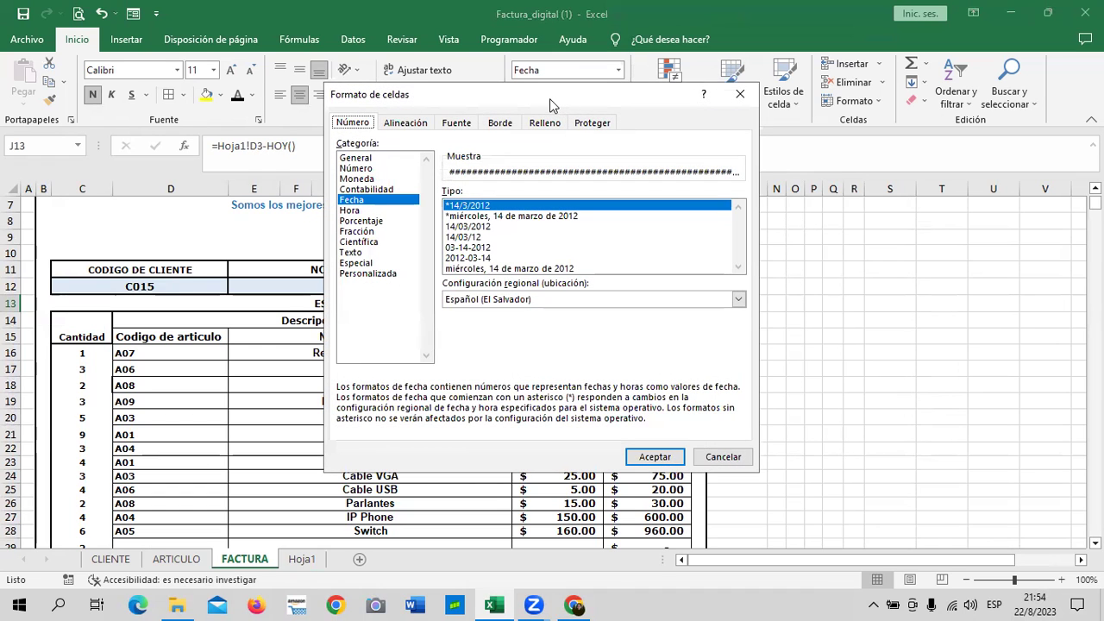
Delete the old colored Dias vencidos custom format from Personalizada.
{"action": "left_click_drag", "start_coordinate": [550, 98], "coordinate": [365, 115]}
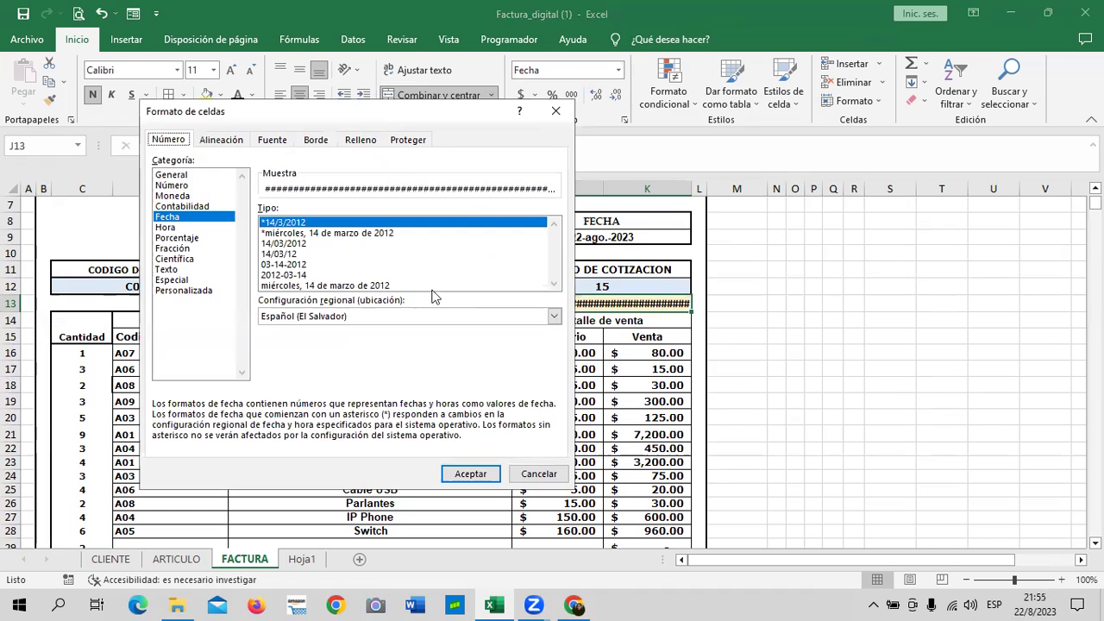
{"action": "left_click", "coordinate": [186, 291]}
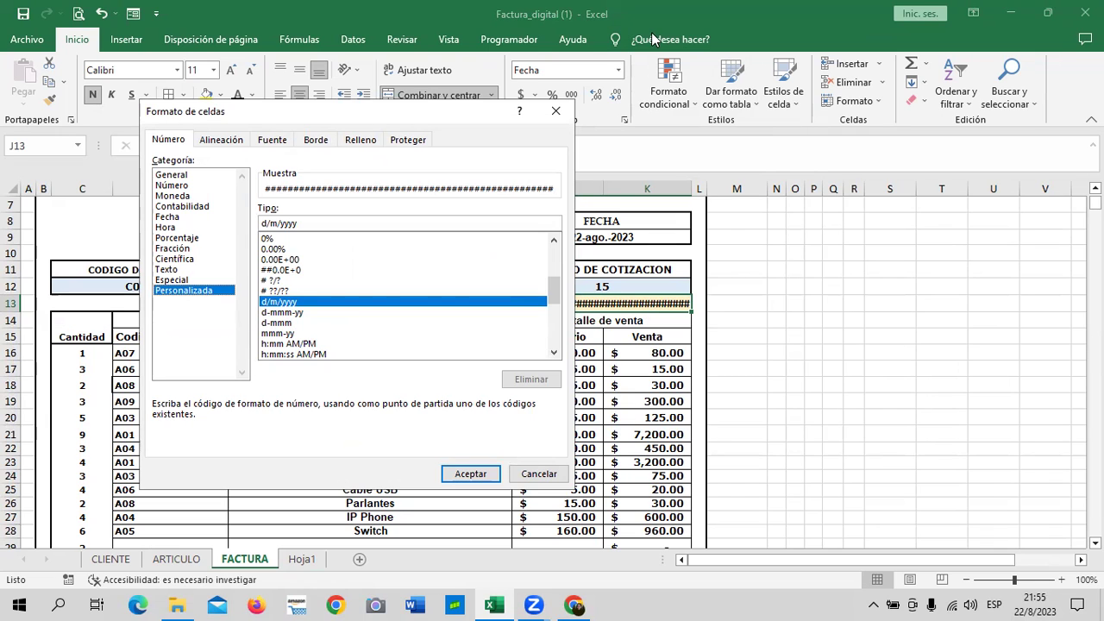
{"action": "mouse_move", "coordinate": [555, 289]}
{"action": "left_mouse_down"}
{"action": "mouse_move", "coordinate": [556, 268]}
{"action": "mouse_move", "coordinate": [556, 332]}
{"action": "left_mouse_up"}
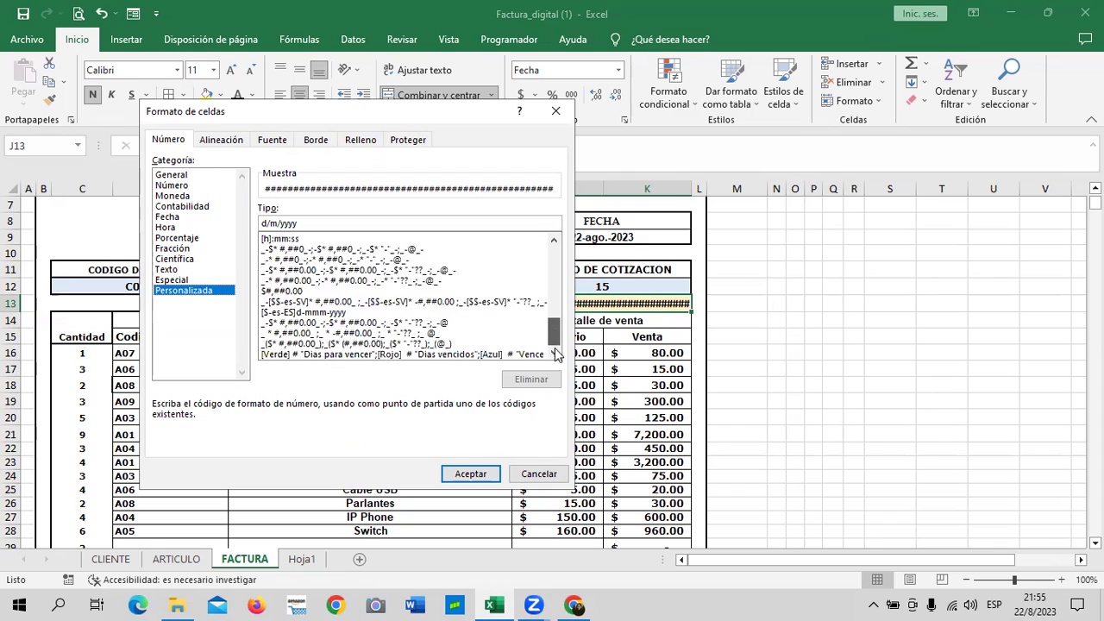
{"action": "left_click", "coordinate": [388, 354]}
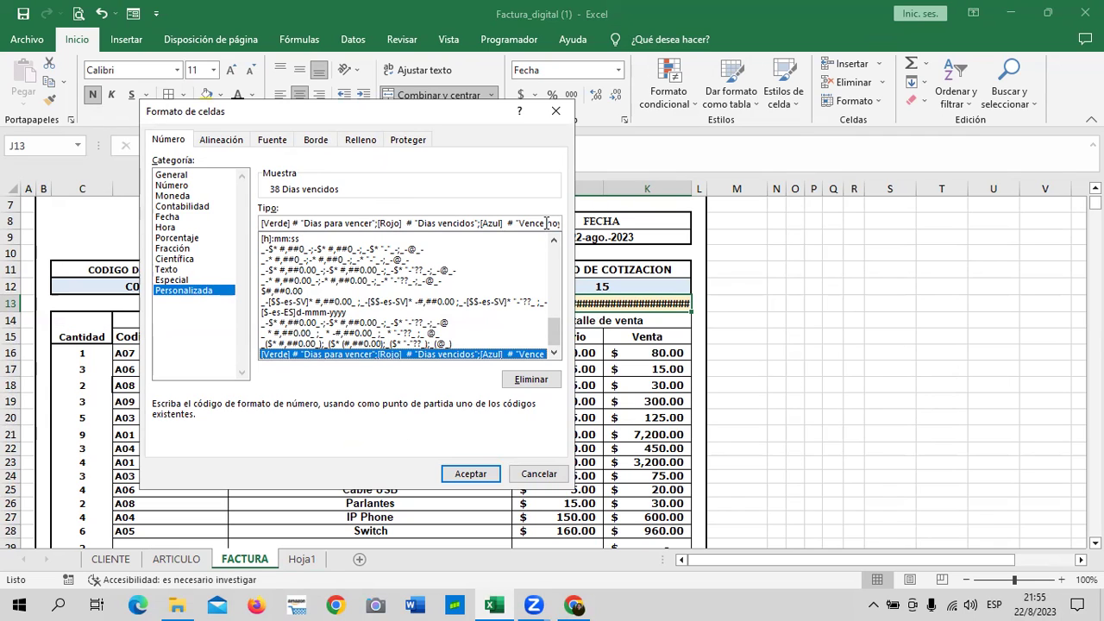
{"action": "left_click", "coordinate": [529, 381]}
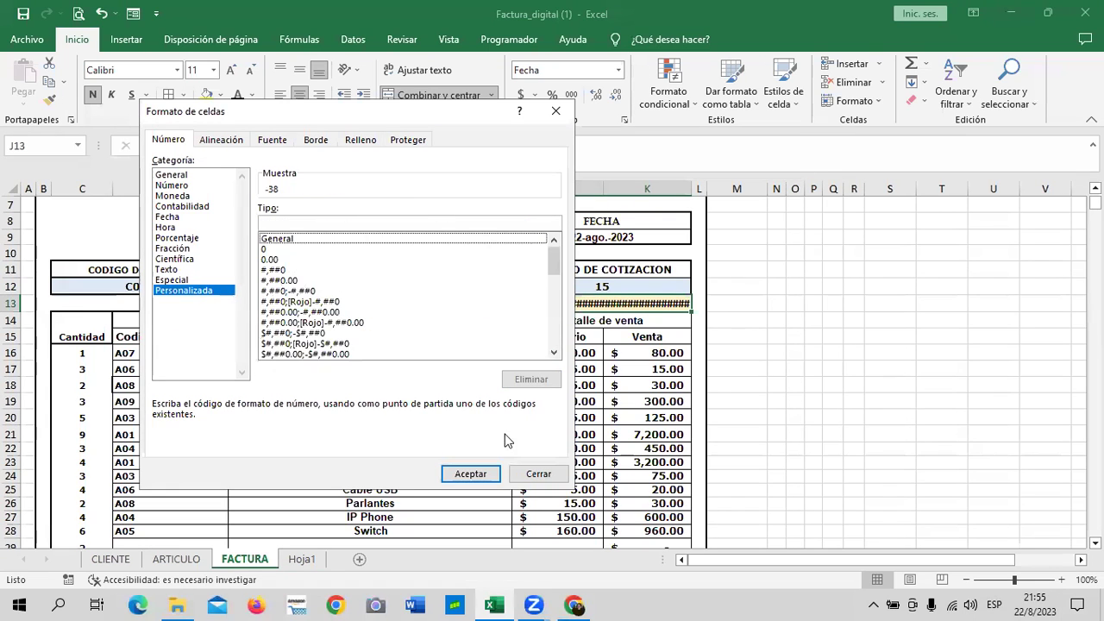
{"action": "left_click", "coordinate": [535, 474]}
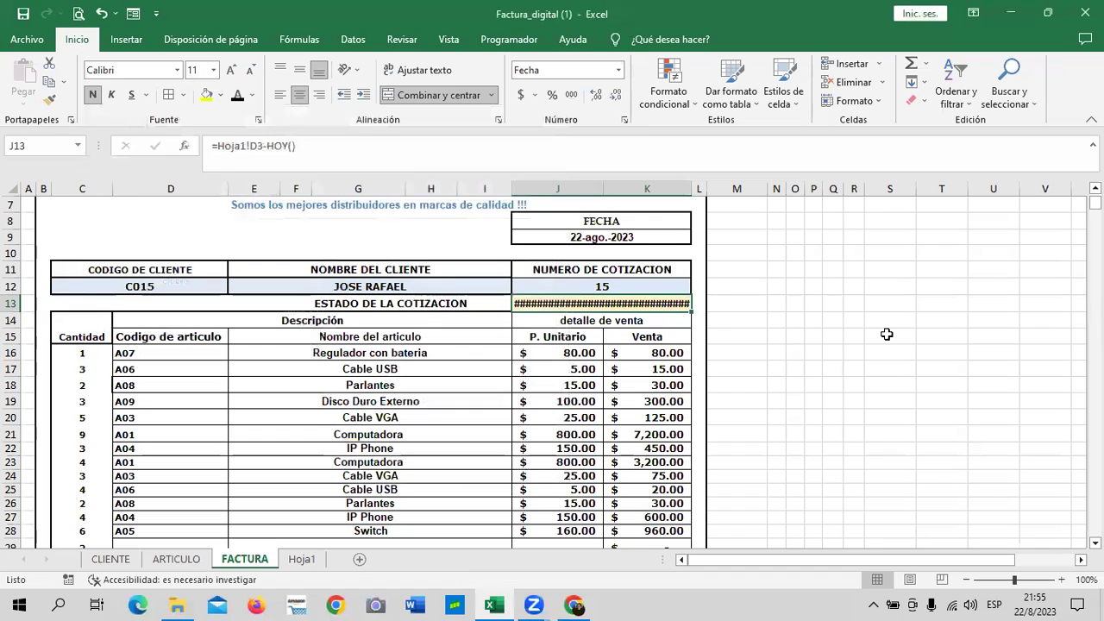
Give J13 the custom format [ROJO] # "DIAS VENCIDOS";[VERDE] # "DIAS PARA VENCER";[AZUL] # "VENCE HOY".
{"action": "mouse_move", "coordinate": [658, 299]}
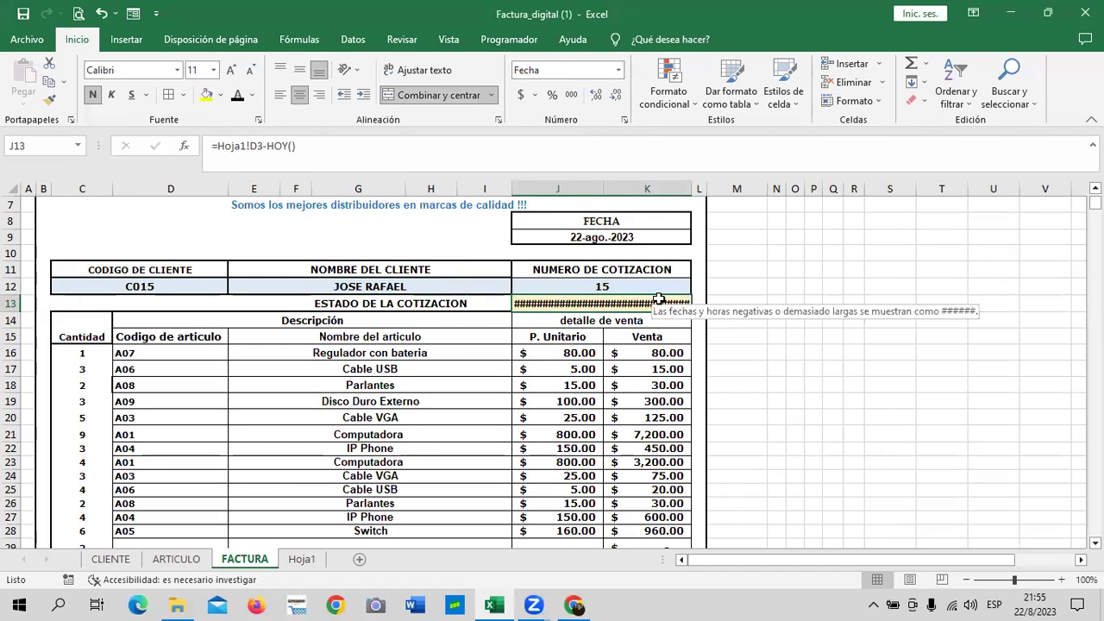
{"action": "left_click", "coordinate": [623, 120]}
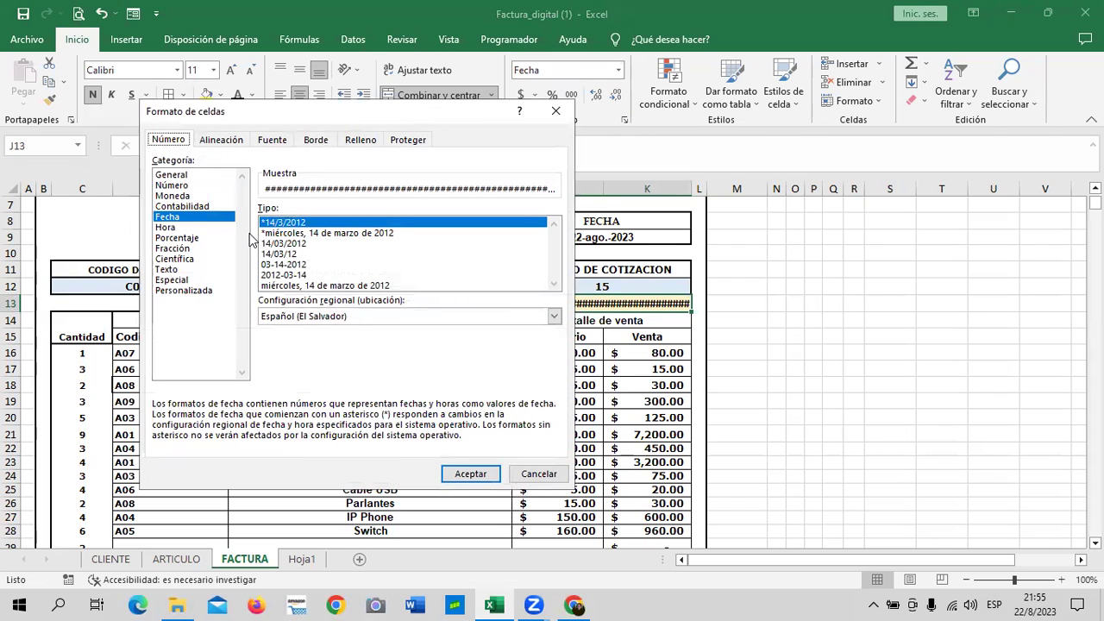
{"action": "left_click", "coordinate": [210, 291]}
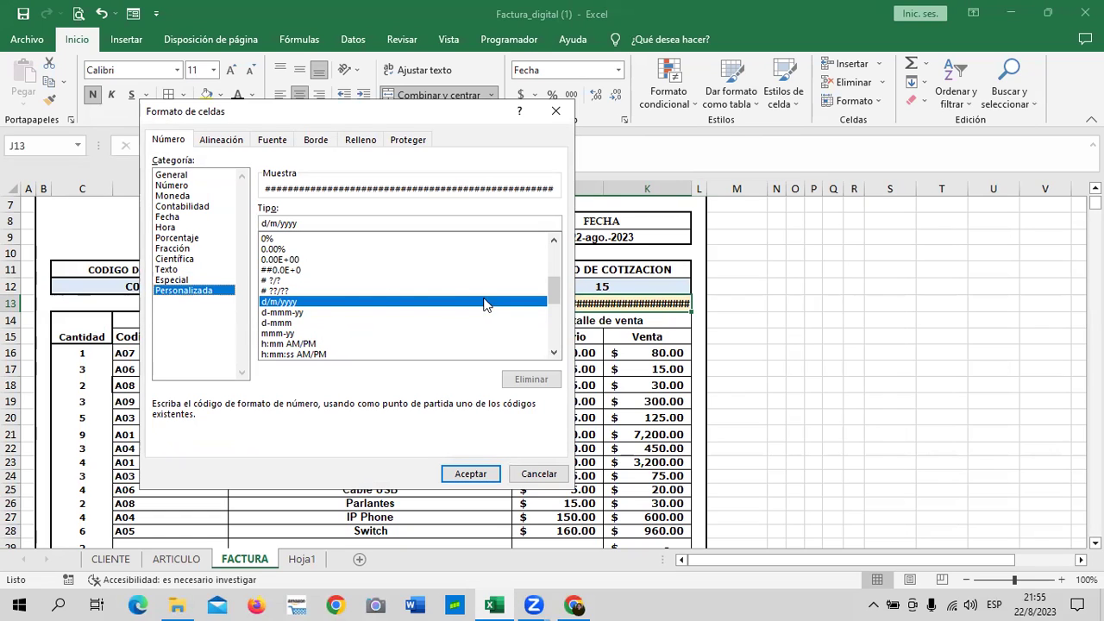
{"action": "left_click_drag", "start_coordinate": [557, 297], "coordinate": [557, 296]}
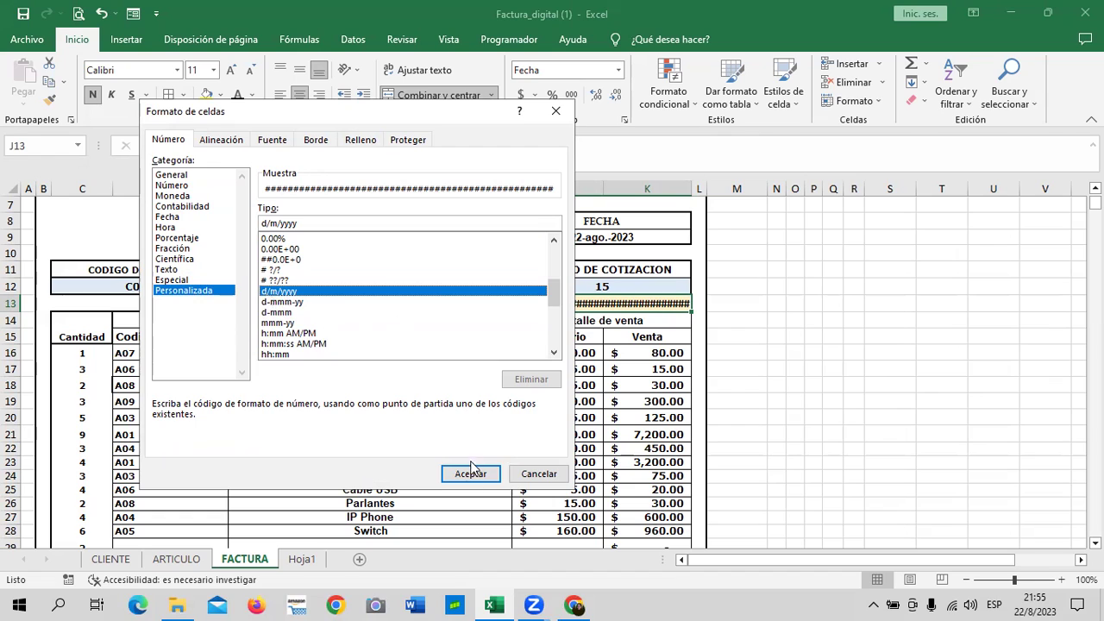
{"action": "left_click", "coordinate": [333, 223]}
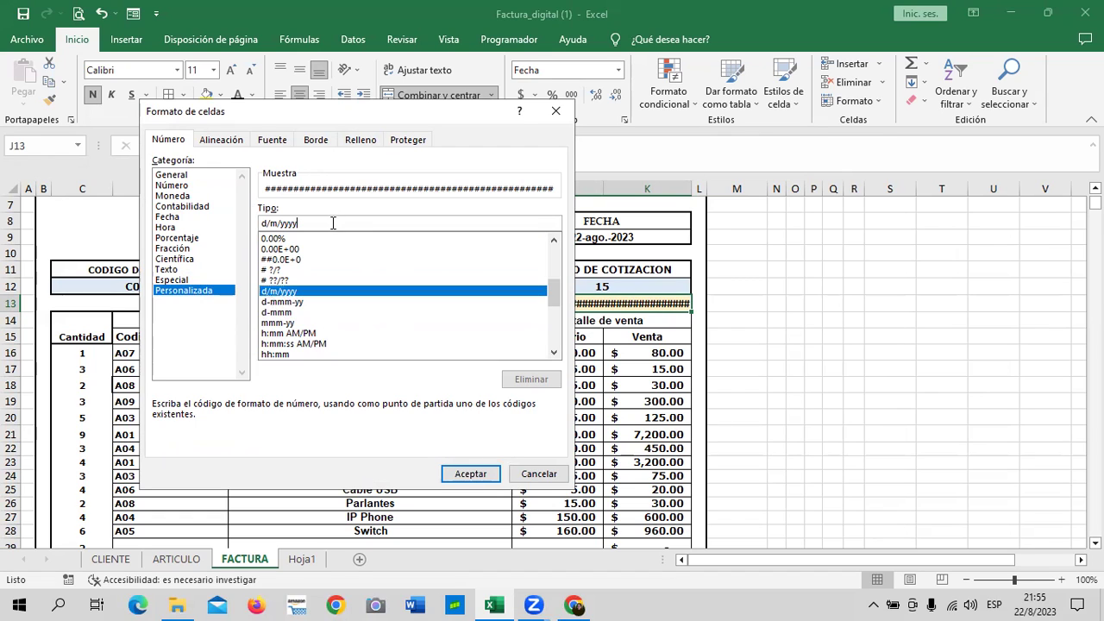
{"action": "key", "text": "BackSpace"}
{"action": "key", "text": "BackSpace"}
{"action": "key", "text": "BackSpace"}
{"action": "key", "text": "BackSpace"}
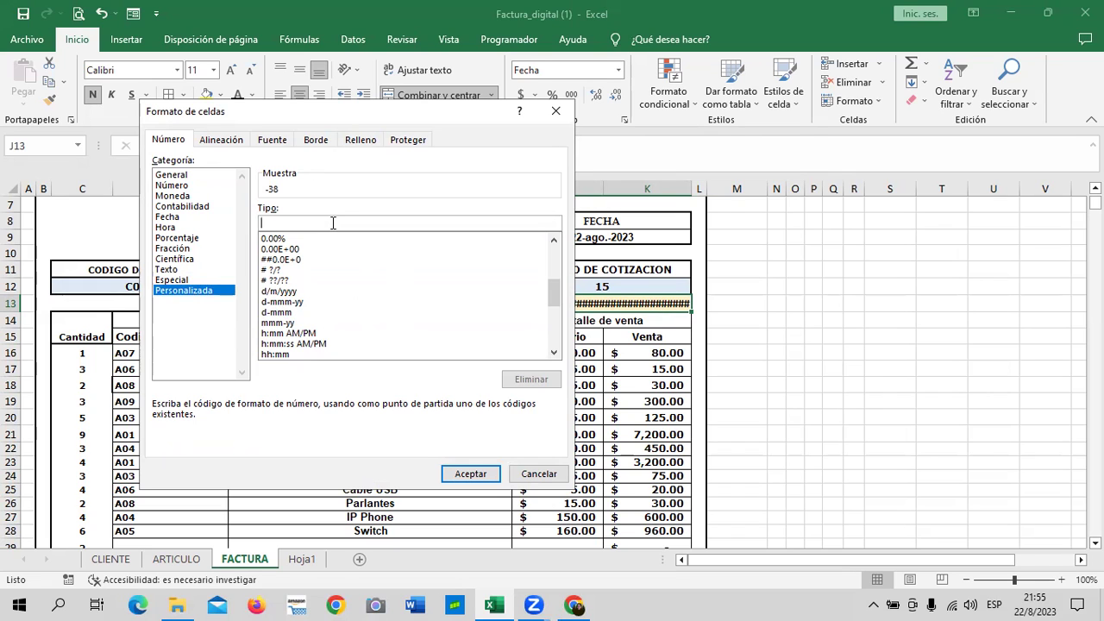
{"action": "type", "text": "["}
{"action": "type", "text": "ROJO"}
{"action": "type", "text": "]"}
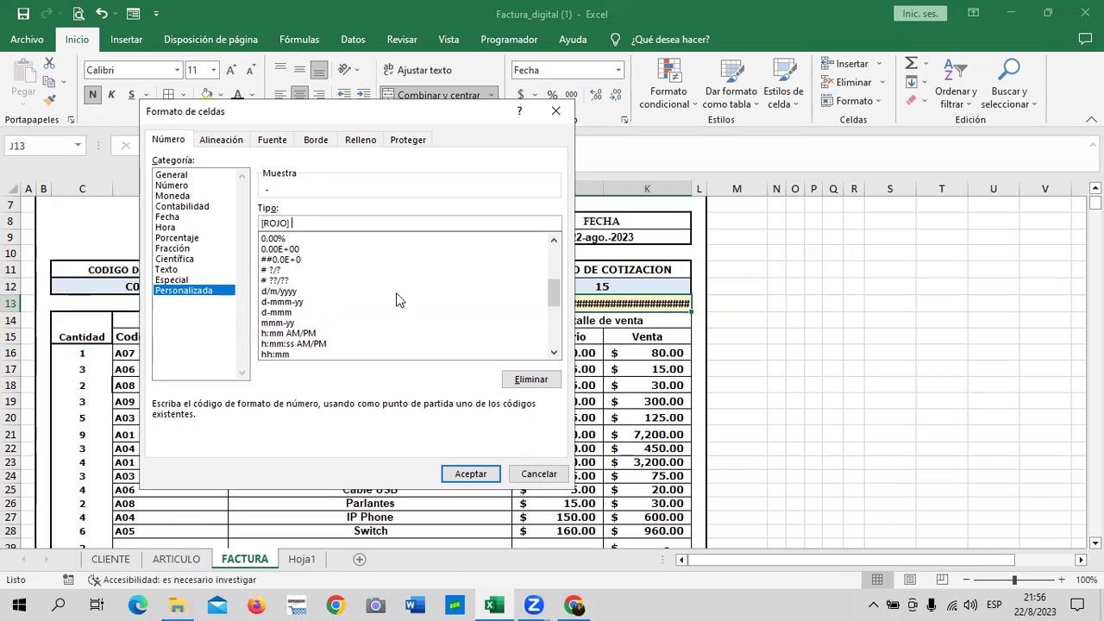
{"action": "type", "text": " # \""}
{"action": "type", "text": "DIAS "}
{"action": "type", "text": "VENCIDOS\";"}
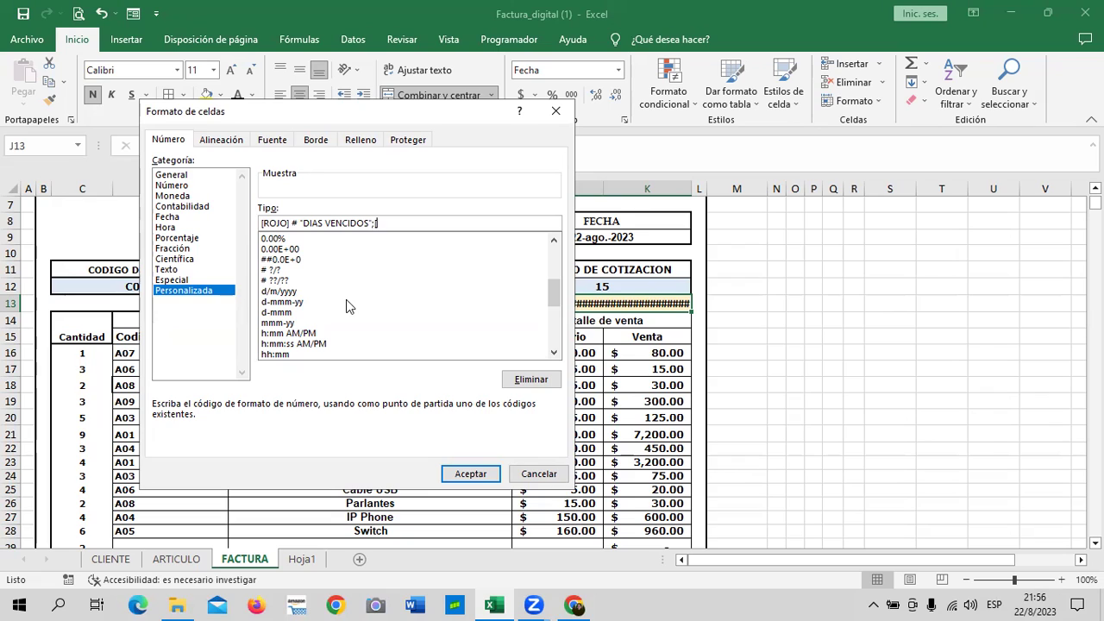
{"action": "type", "text": "[VERDE]"}
{"action": "type", "text": " # "}
{"action": "type", "text": "\""}
{"action": "type", "text": "DIAS PARA VENCER"}
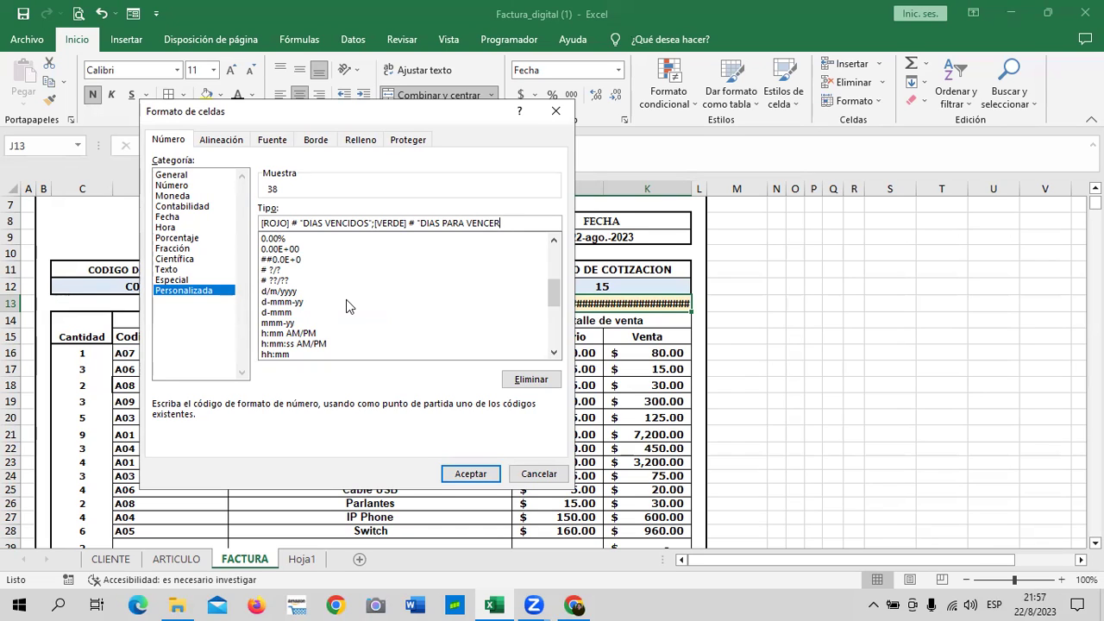
{"action": "type", "text": "\";"}
{"action": "type", "text": "["}
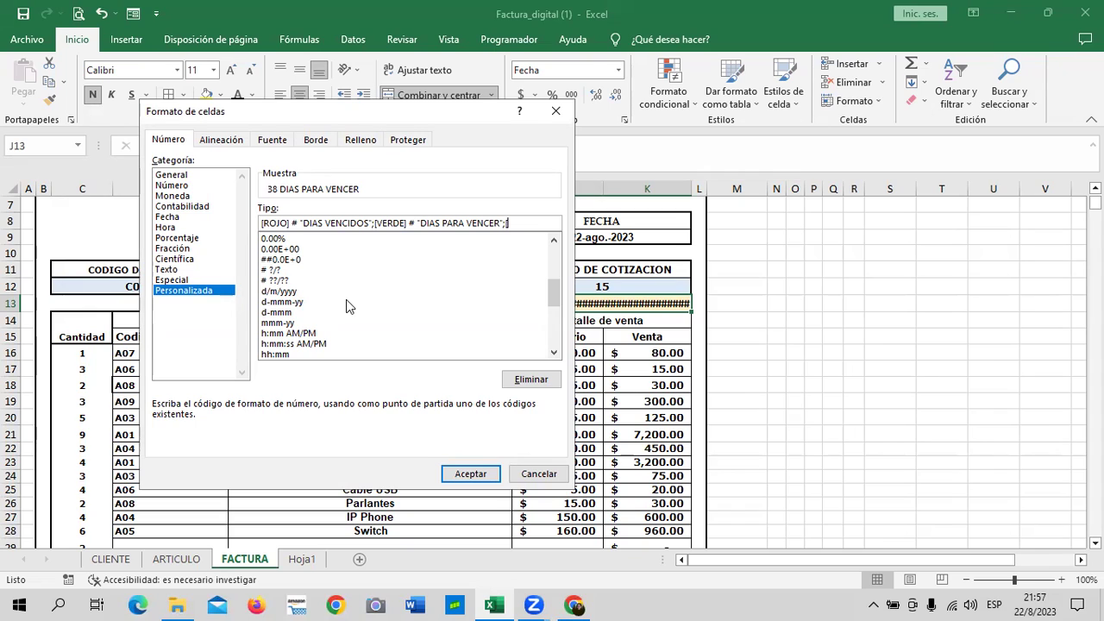
{"action": "type", "text": "AZUL"}
{"action": "type", "text": "] "}
{"action": "type", "text": "# \"VE"}
{"action": "type", "text": "NCE HOY"}
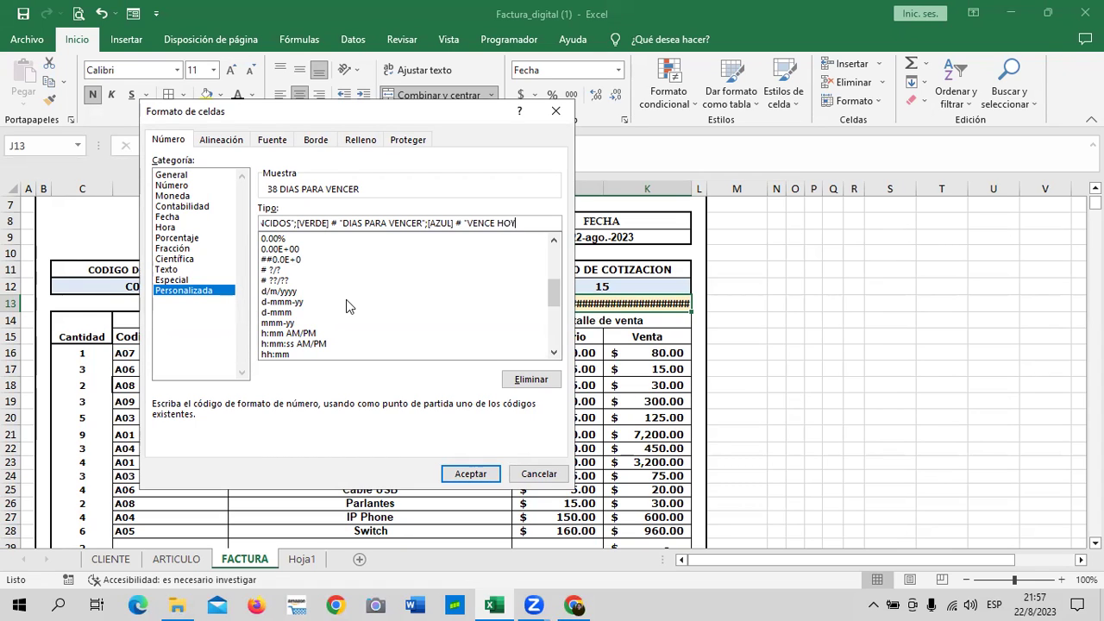
{"action": "type", "text": "\""}
{"action": "left_click", "coordinate": [479, 474]}
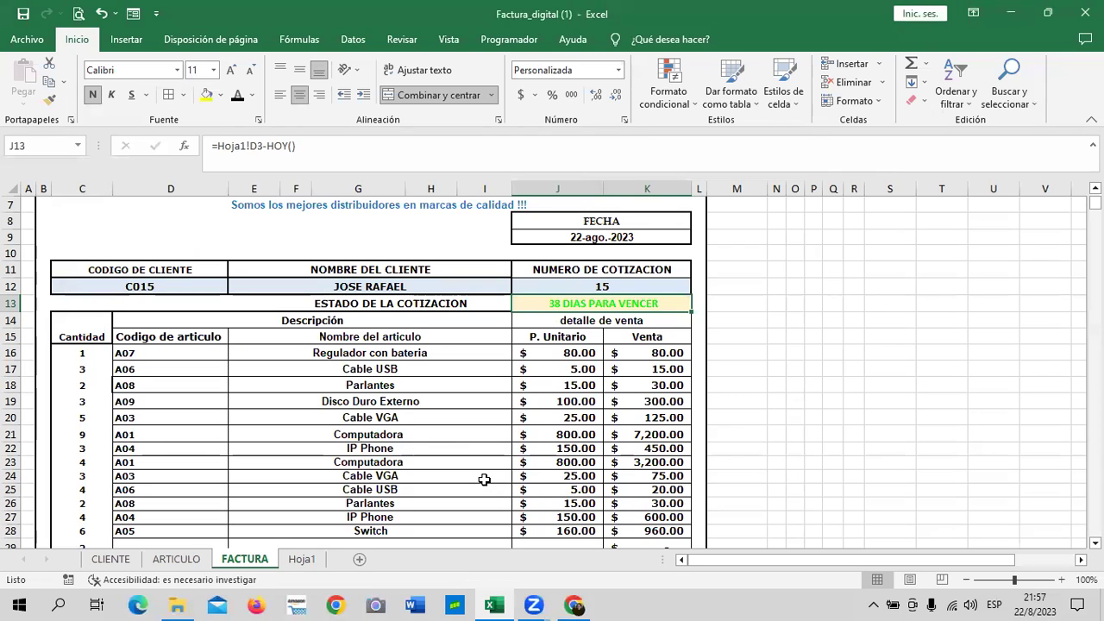
Point J13 at =Hoja1!D5-HOY() so it shows 32 DIAS PARA VENCER.
{"action": "left_click", "coordinate": [841, 351]}
{"action": "left_click", "coordinate": [661, 305]}
{"action": "left_click", "coordinate": [263, 146]}
{"action": "key", "text": "BackSpace"}
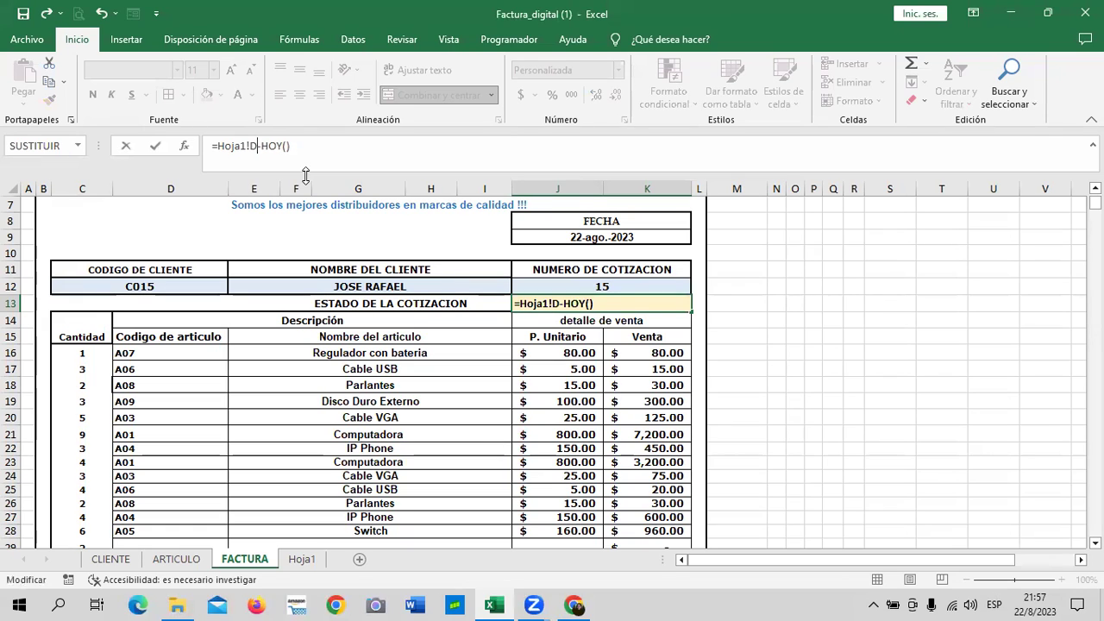
{"action": "type", "text": "5"}
{"action": "key", "text": "Return"}
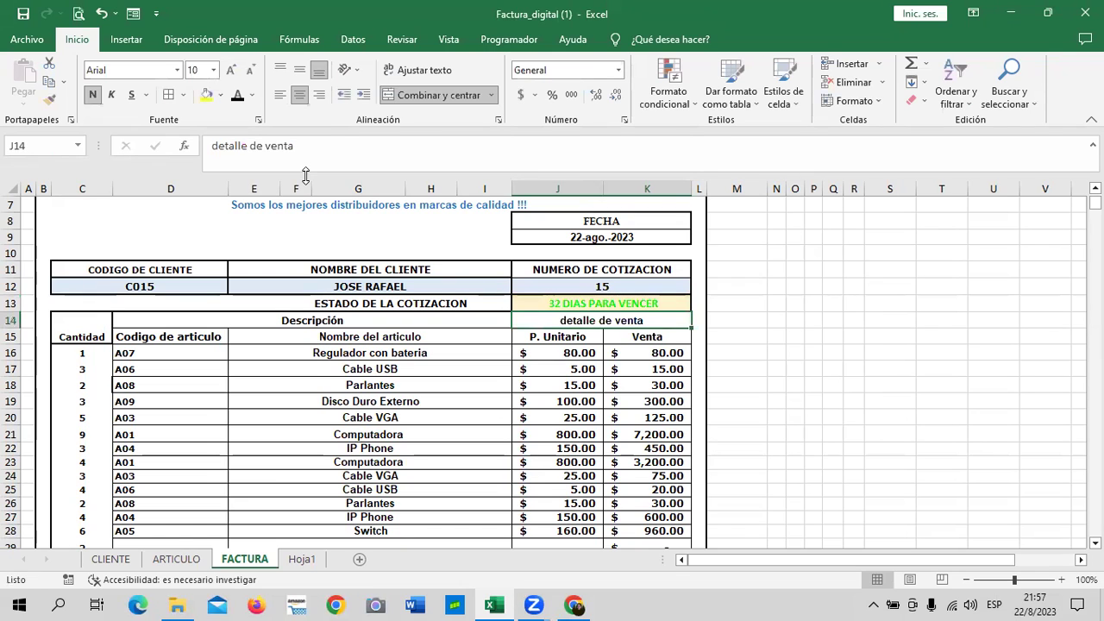
{"action": "left_click", "coordinate": [665, 304]}
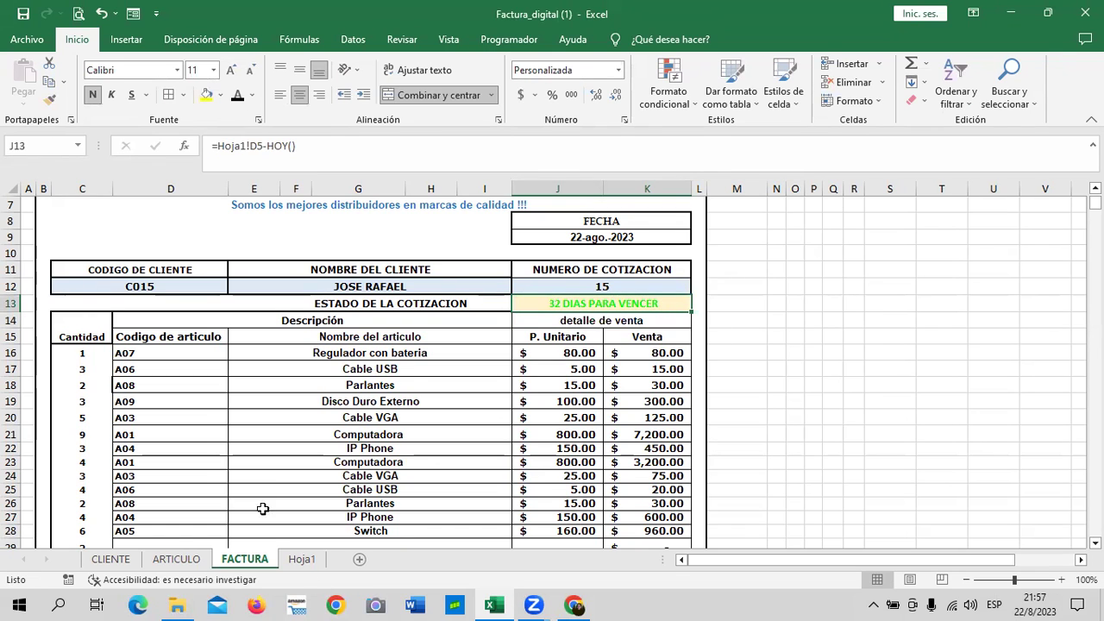
{"action": "left_click", "coordinate": [306, 558]}
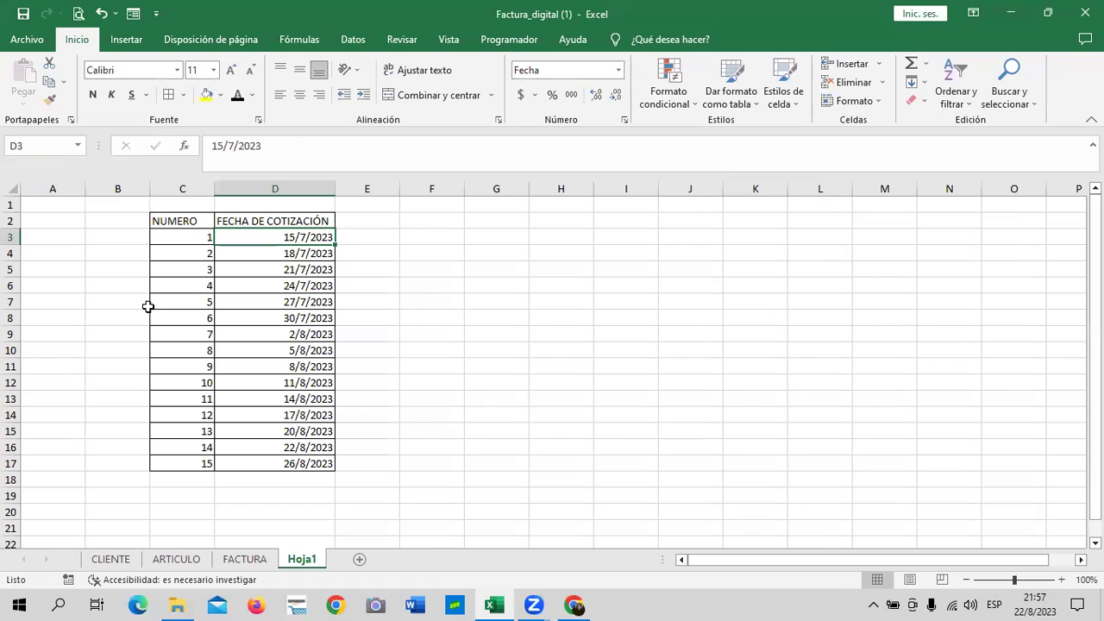
Check the Hoja1 quotation dates in D5 and D16 (22/8/2023).
{"action": "left_click", "coordinate": [9, 270]}
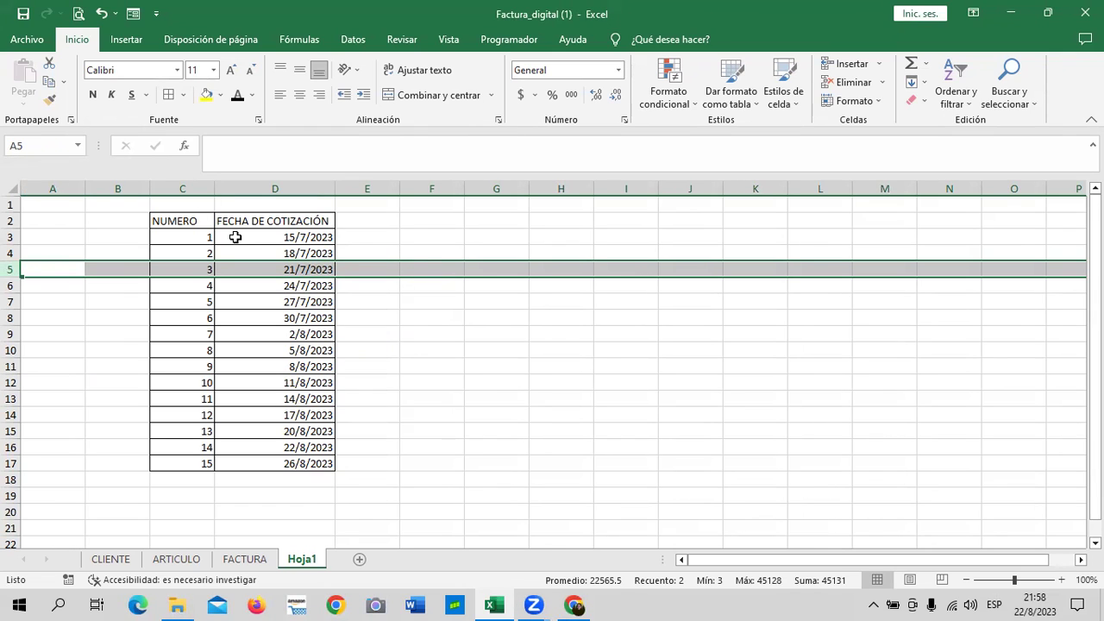
{"action": "left_click", "coordinate": [249, 270]}
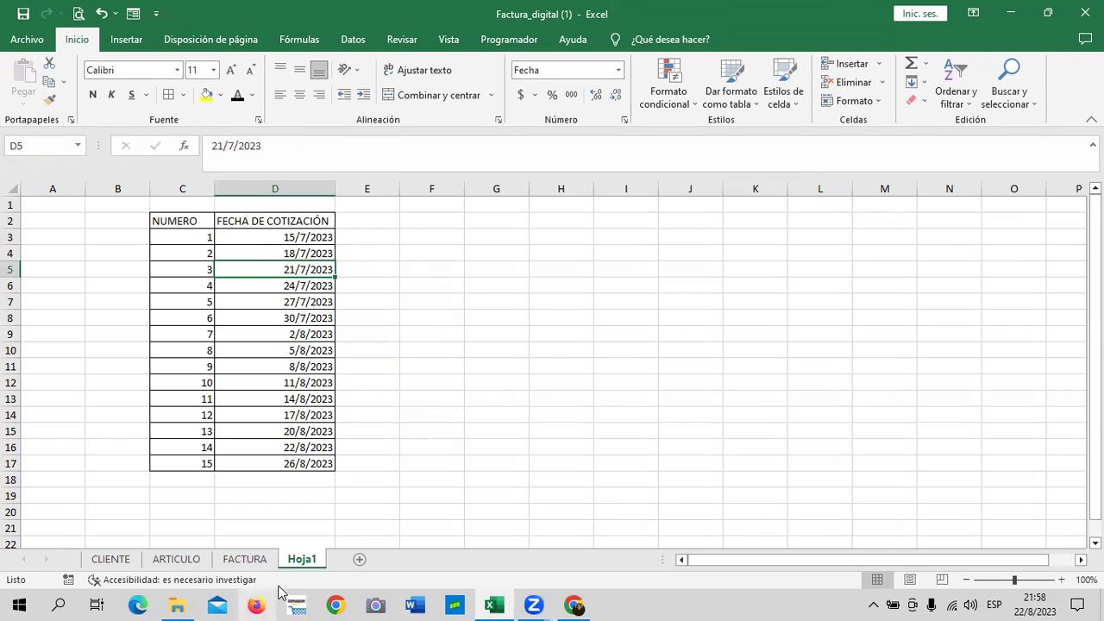
{"action": "left_click", "coordinate": [257, 446]}
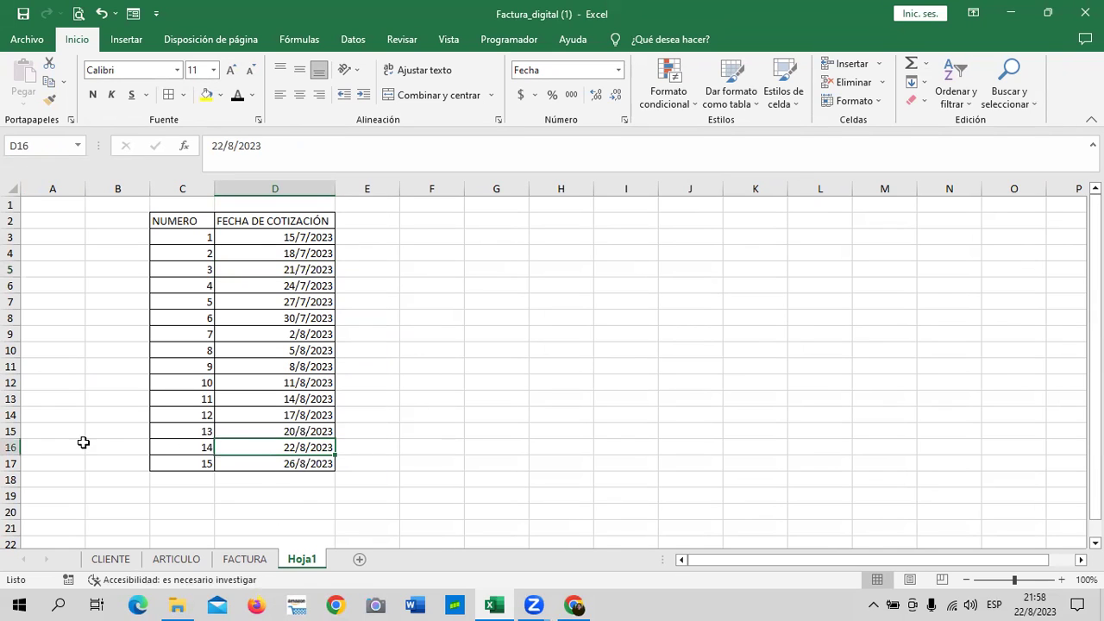
{"action": "left_click", "coordinate": [12, 447]}
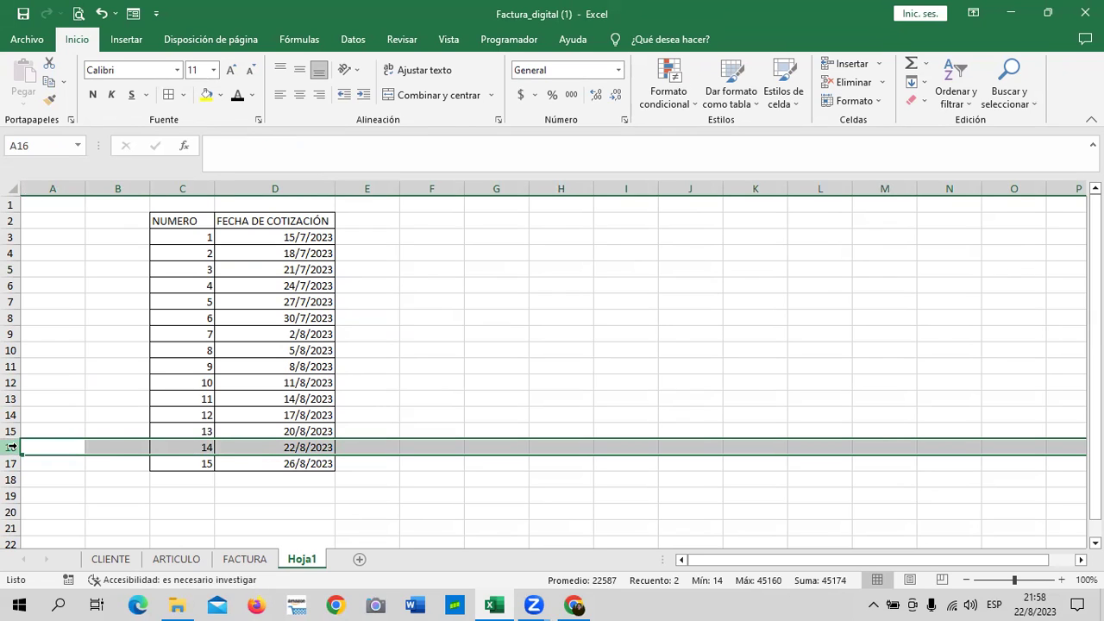
On FACTURA, change J13 to =Hoja1!D16-HOY() so it shows VENCE HOY in blue.
{"action": "left_click", "coordinate": [254, 562]}
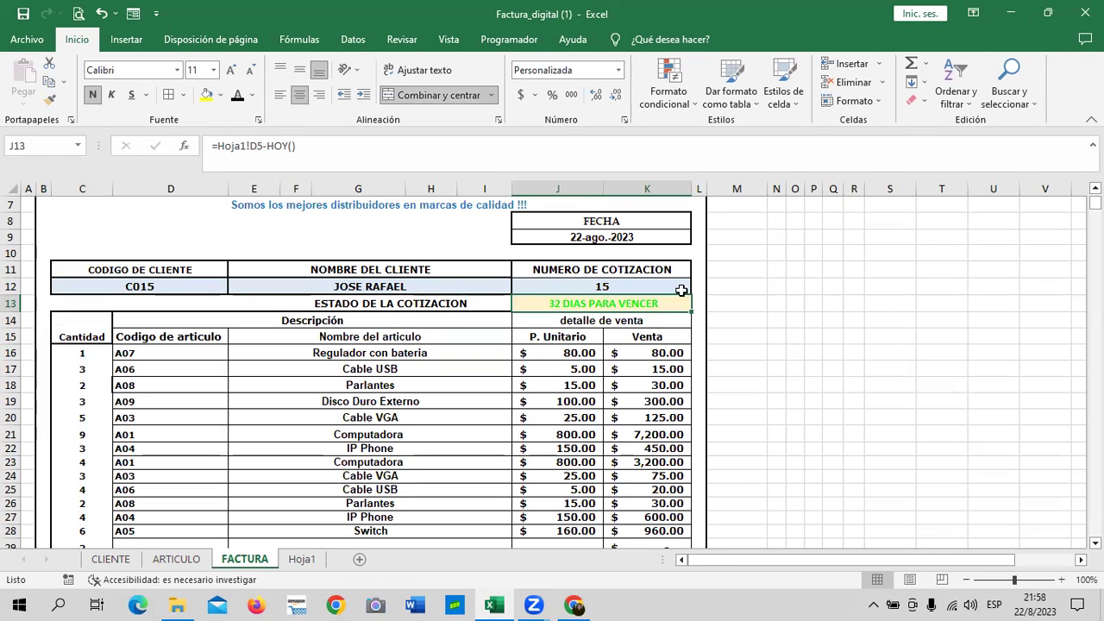
{"action": "left_click", "coordinate": [262, 144]}
{"action": "key", "text": "BackSpace"}
{"action": "type", "text": "16"}
{"action": "key", "text": "Return"}
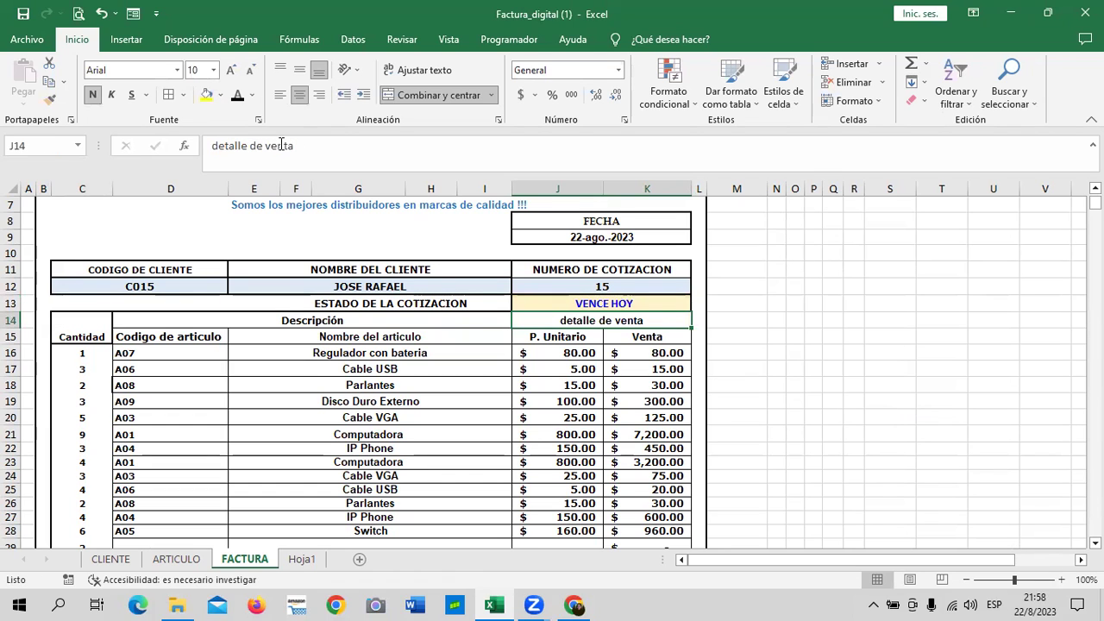
{"action": "left_click", "coordinate": [667, 304]}
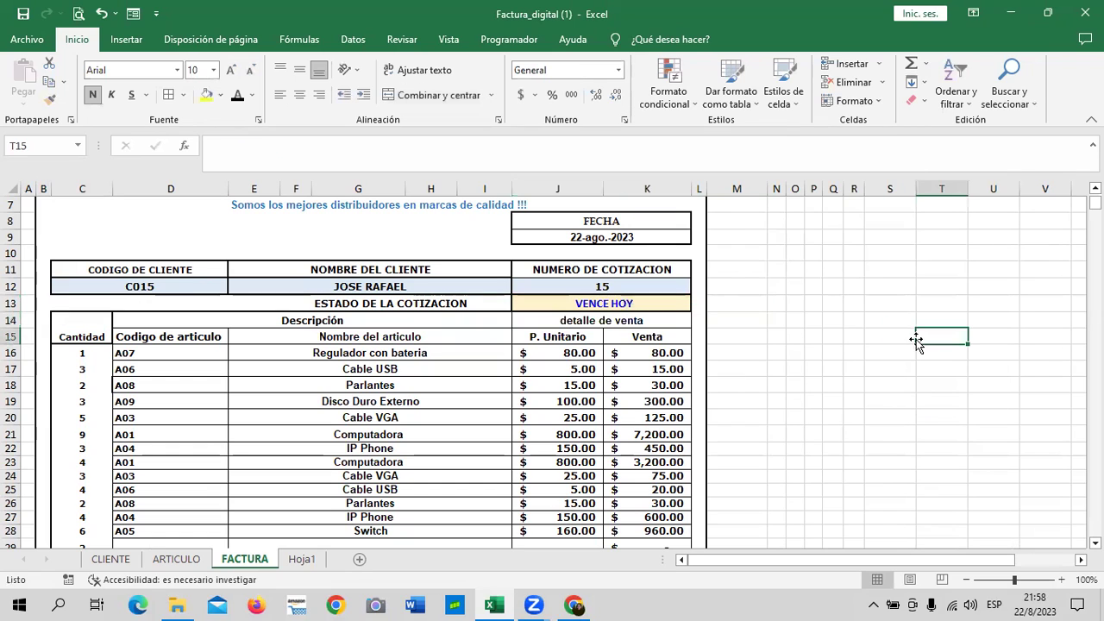
Enter 10 KM in S11 and 10 in S12.
{"action": "left_click", "coordinate": [877, 263]}
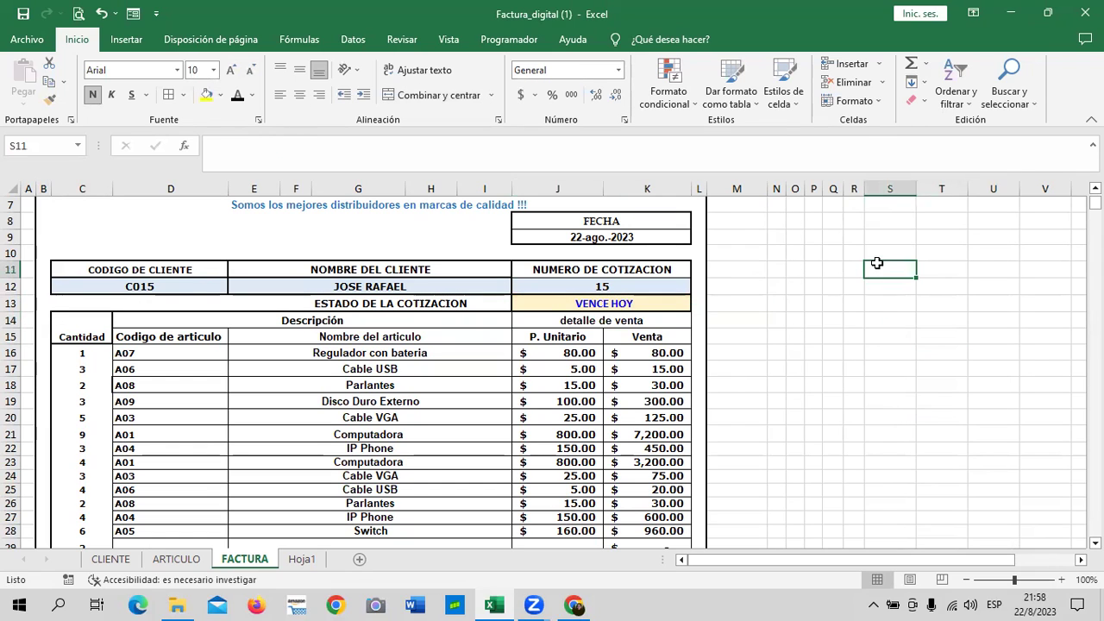
{"action": "type", "text": "10"}
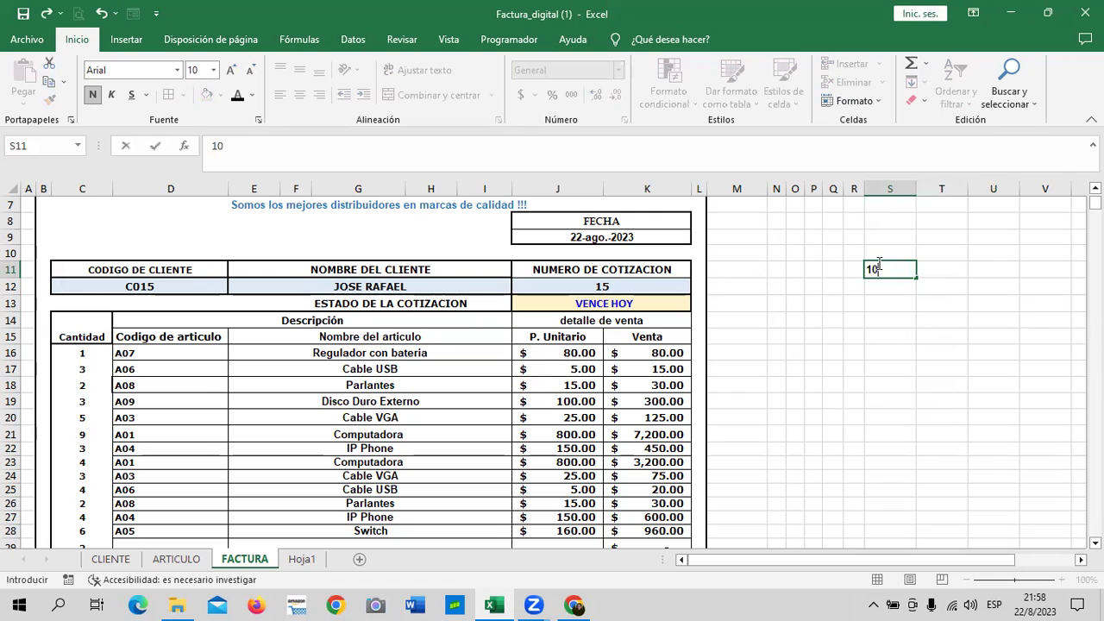
{"action": "type", "text": " KM"}
{"action": "key", "text": "Return"}
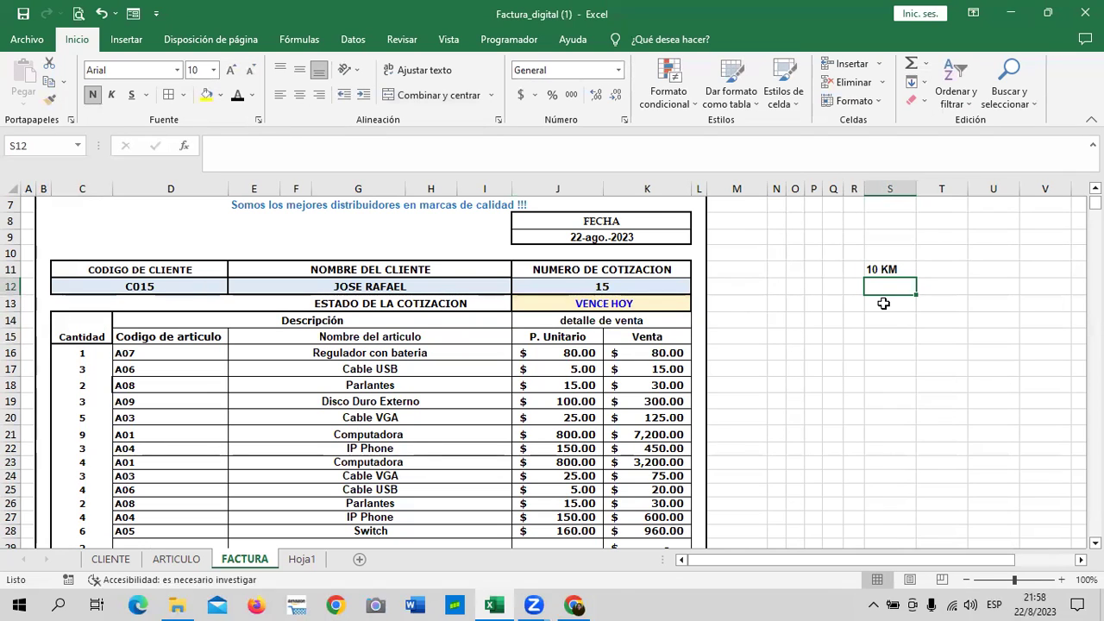
{"action": "type", "text": "10"}
{"action": "key", "text": "Return"}
Add an AutoSum SUMA total in S13.
{"action": "left_click_drag", "start_coordinate": [896, 268], "coordinate": [885, 299]}
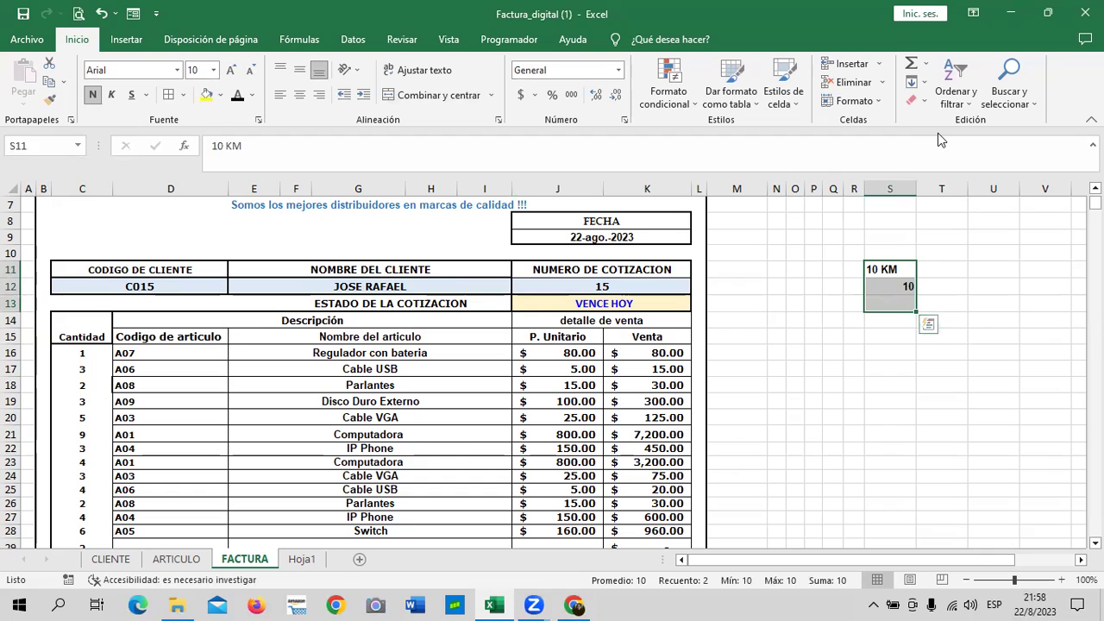
{"action": "left_click", "coordinate": [911, 64]}
{"action": "left_click", "coordinate": [881, 269]}
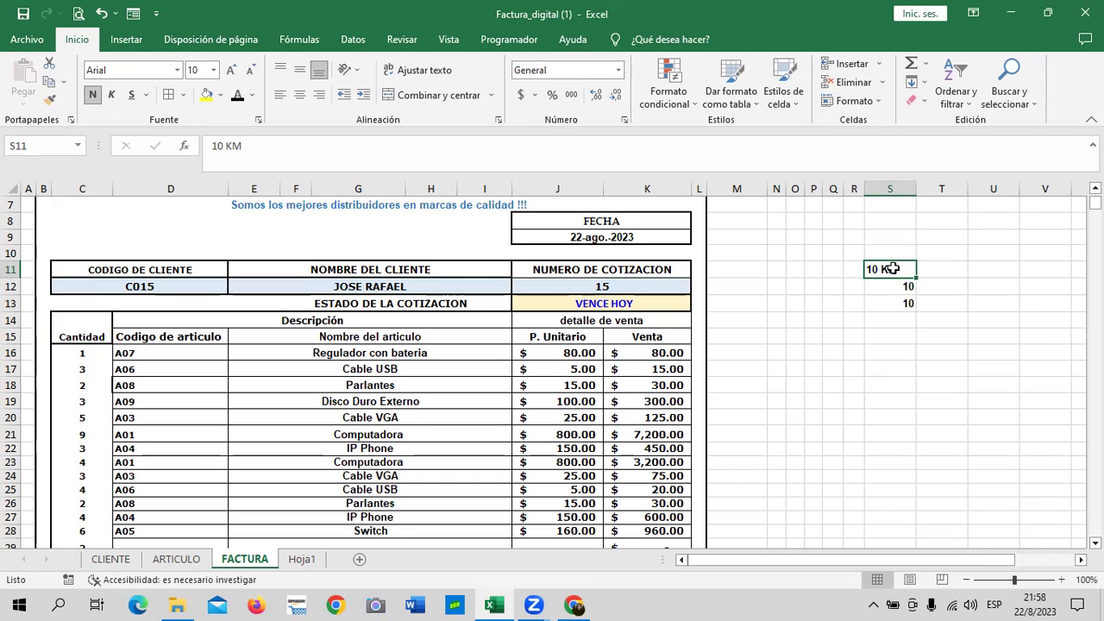
{"action": "left_click", "coordinate": [881, 304]}
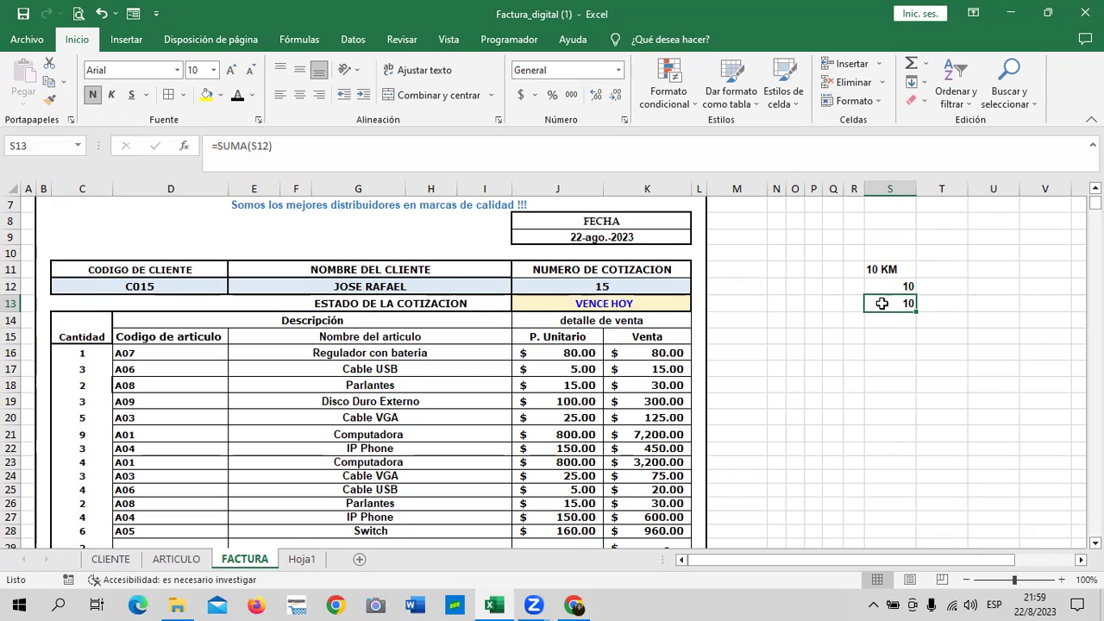
Open the Personalizada number formats for S11:S12.
{"action": "left_click", "coordinate": [894, 268]}
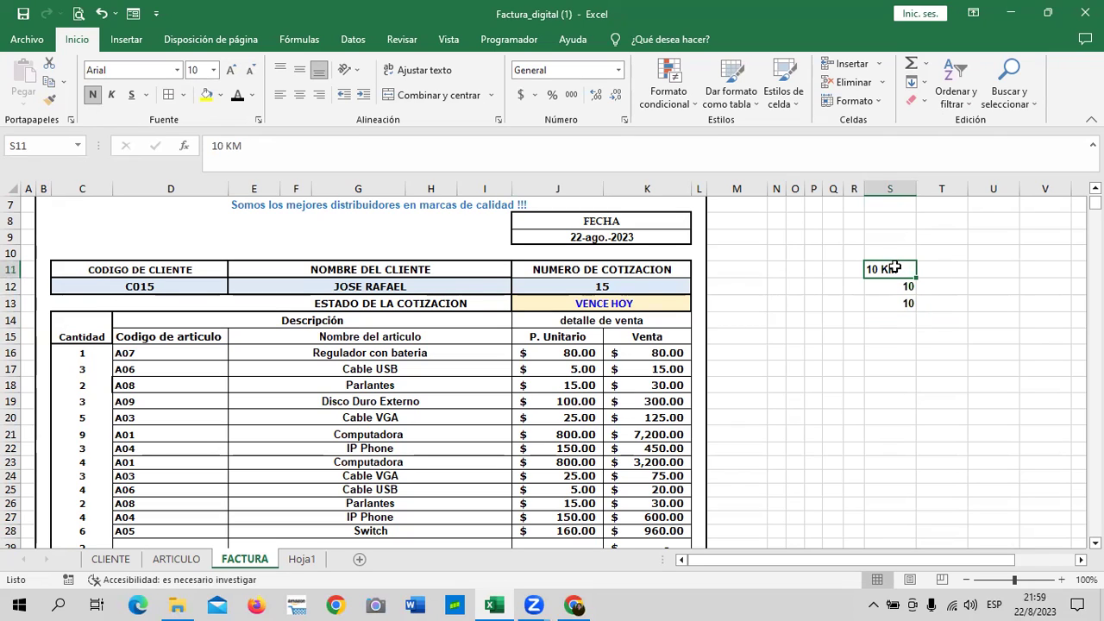
{"action": "left_click_drag", "start_coordinate": [889, 269], "coordinate": [893, 287]}
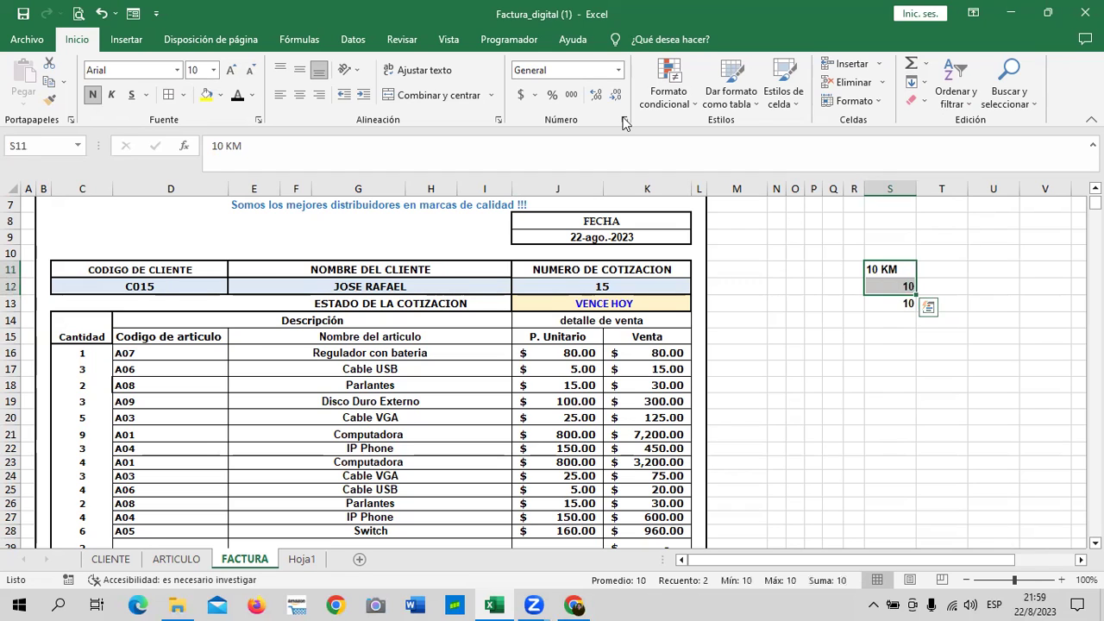
{"action": "left_click", "coordinate": [625, 121]}
{"action": "left_click", "coordinate": [203, 295]}
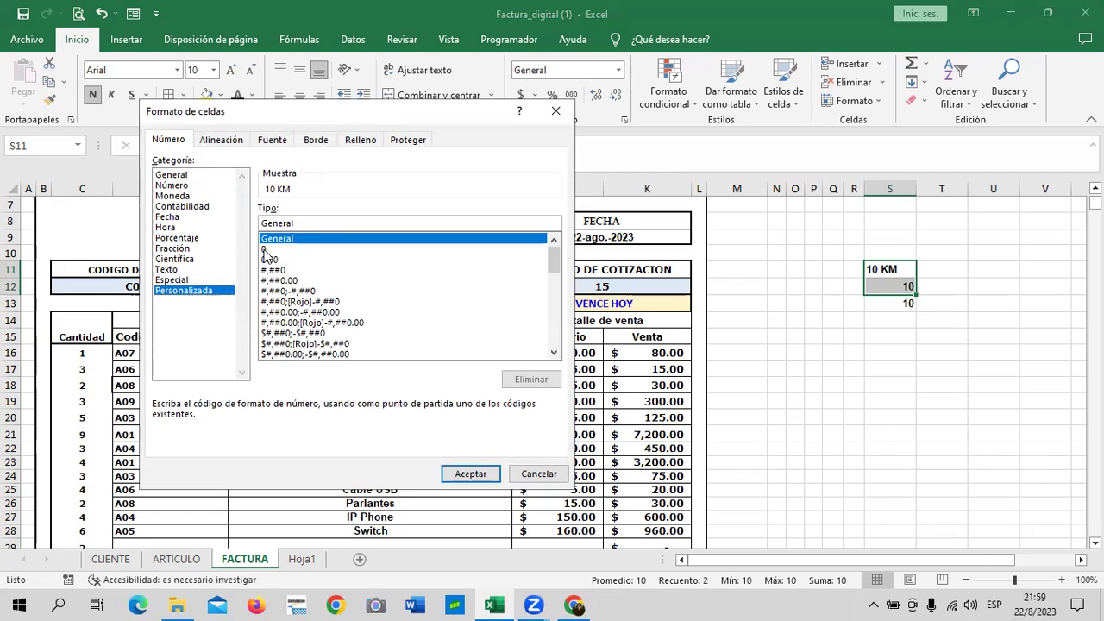
Starting from the 0 code, write the custom format 0 "KM".
{"action": "left_click", "coordinate": [264, 249]}
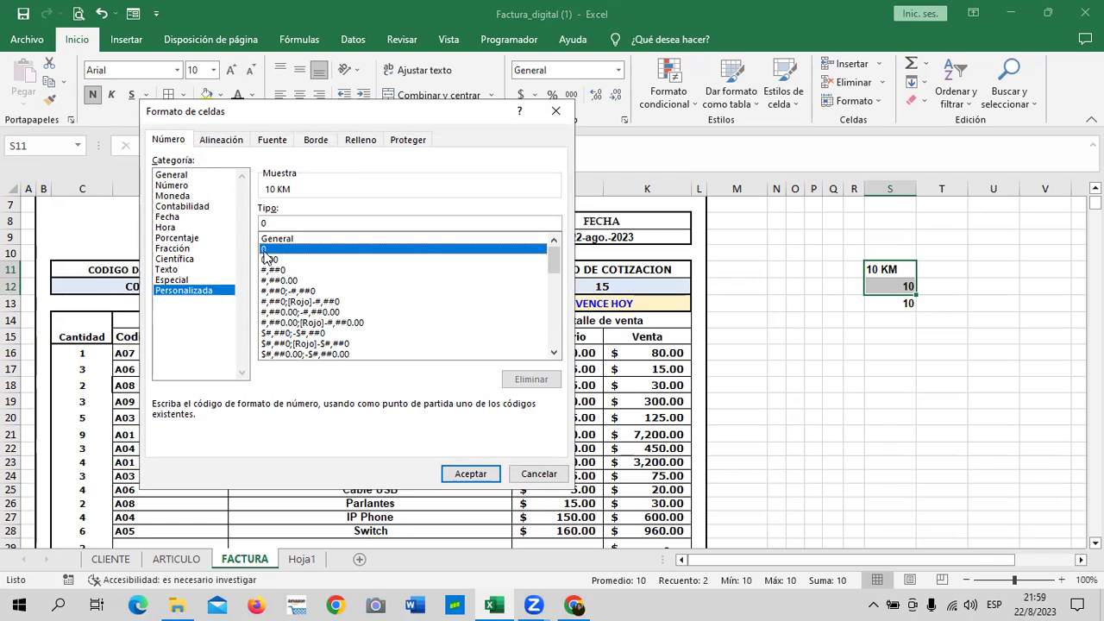
{"action": "left_click", "coordinate": [302, 224]}
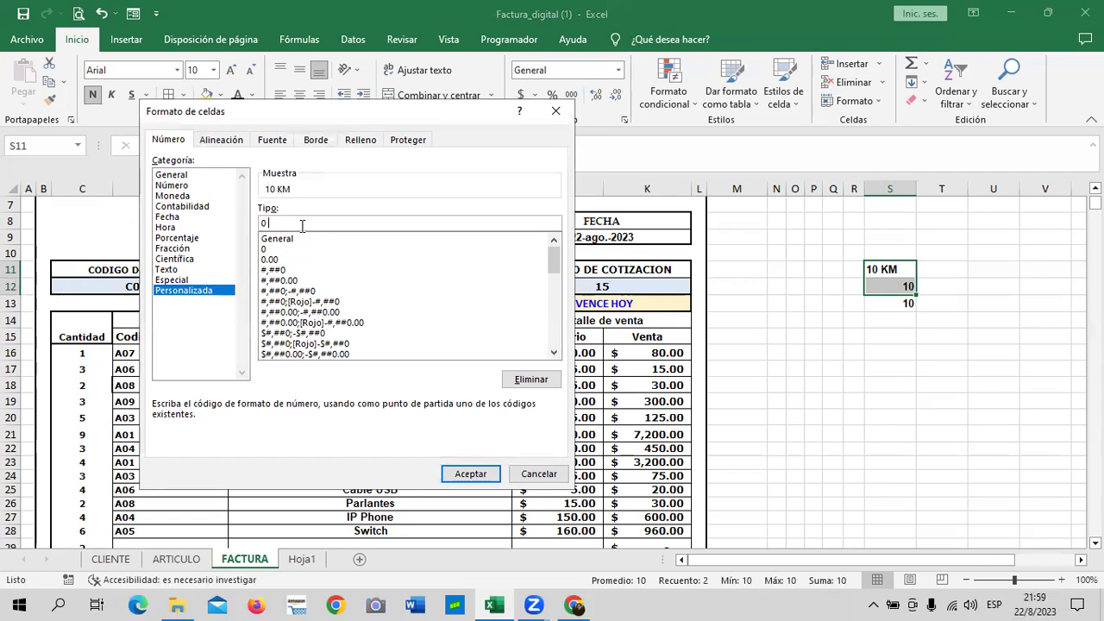
{"action": "type", "text": "\"k"}
{"action": "type", "text": "KM"}
Apply the KM format and replace S12's value with 20.
{"action": "left_click", "coordinate": [469, 473]}
{"action": "left_click", "coordinate": [794, 372]}
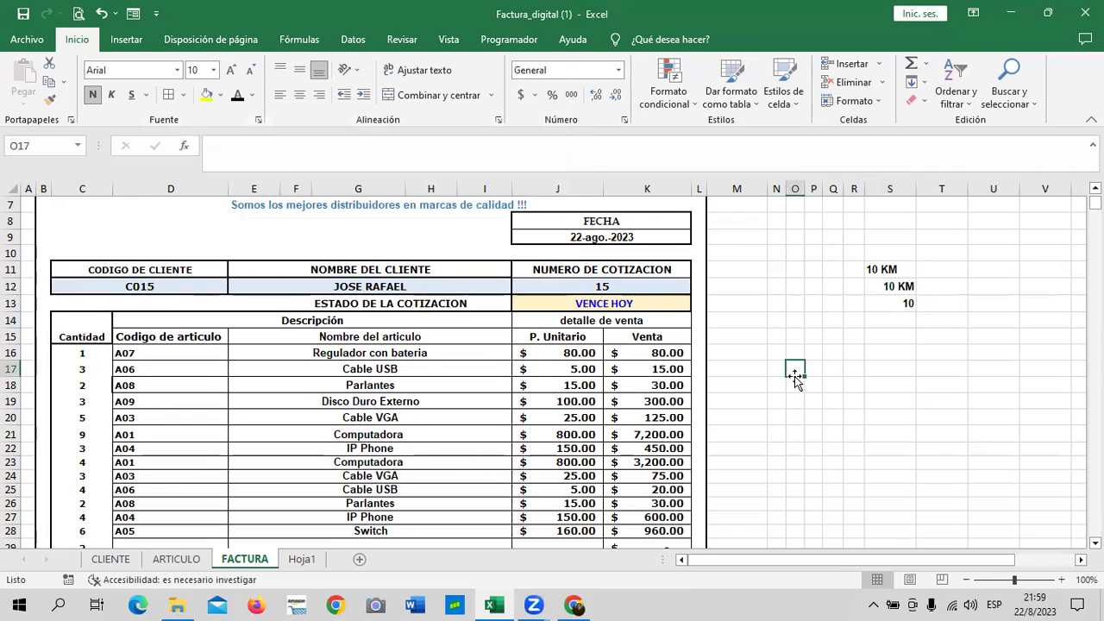
{"action": "left_click", "coordinate": [878, 288]}
{"action": "key", "text": "Delete"}
{"action": "type", "text": "20"}
{"action": "key", "text": "Return"}
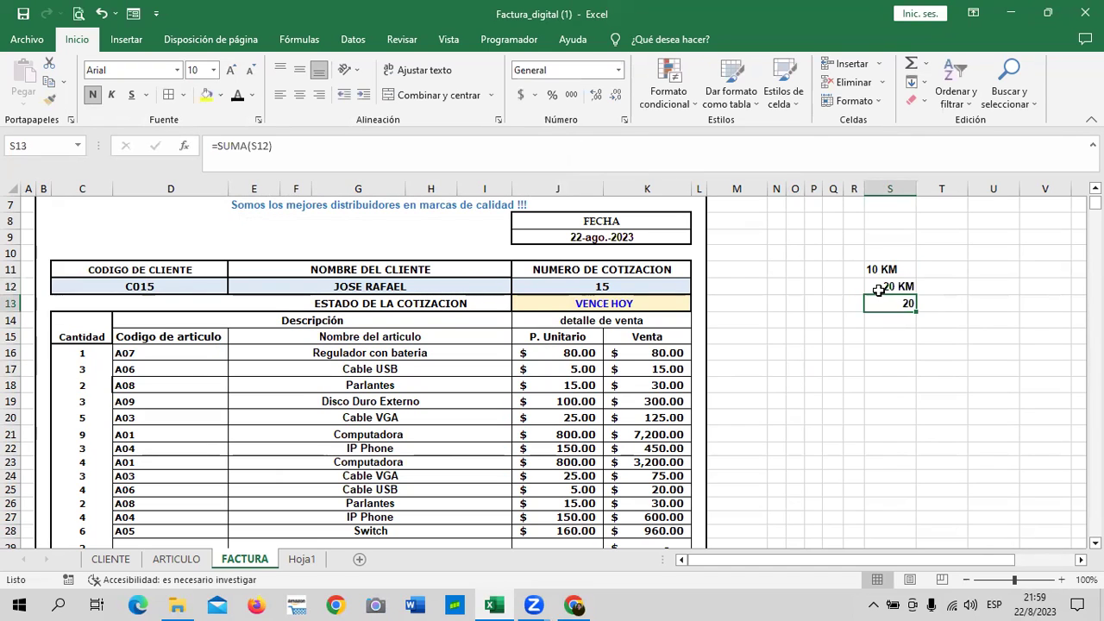
Inspect S11, S12 and the S13 total.
{"action": "left_click", "coordinate": [870, 267]}
{"action": "left_click", "coordinate": [872, 301]}
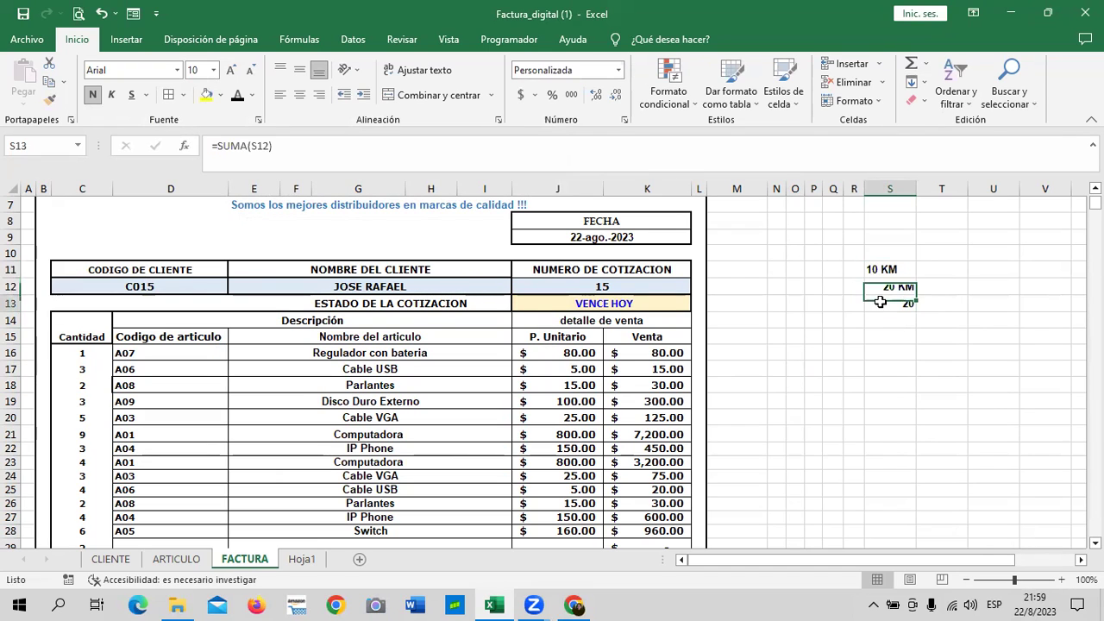
{"action": "left_click", "coordinate": [871, 284]}
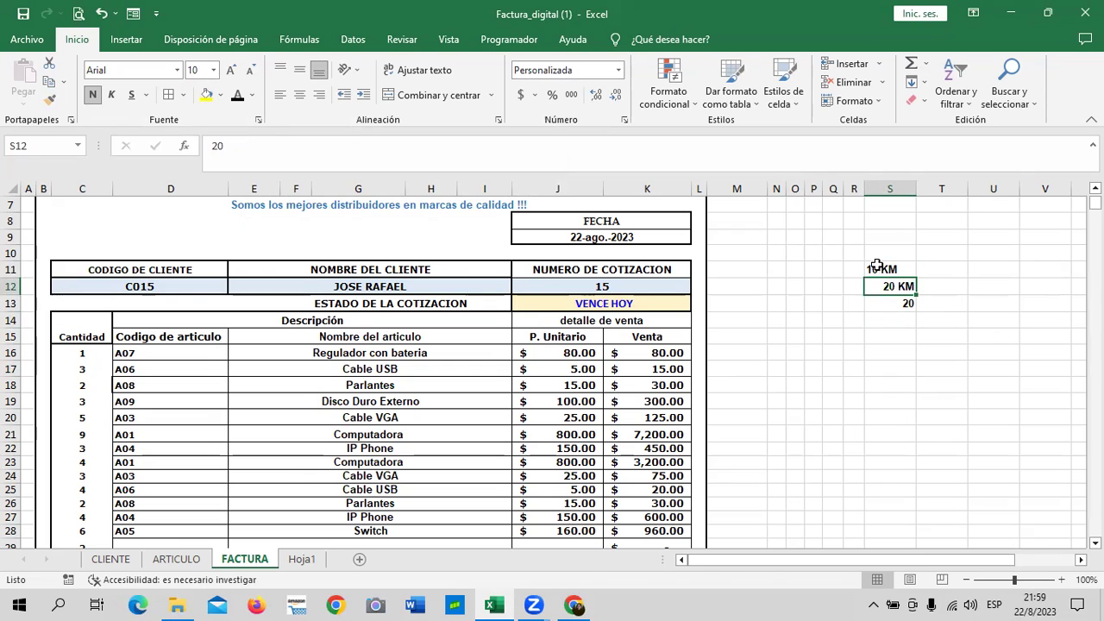
{"action": "left_click_drag", "start_coordinate": [875, 269], "coordinate": [878, 286]}
{"action": "left_click", "coordinate": [875, 308]}
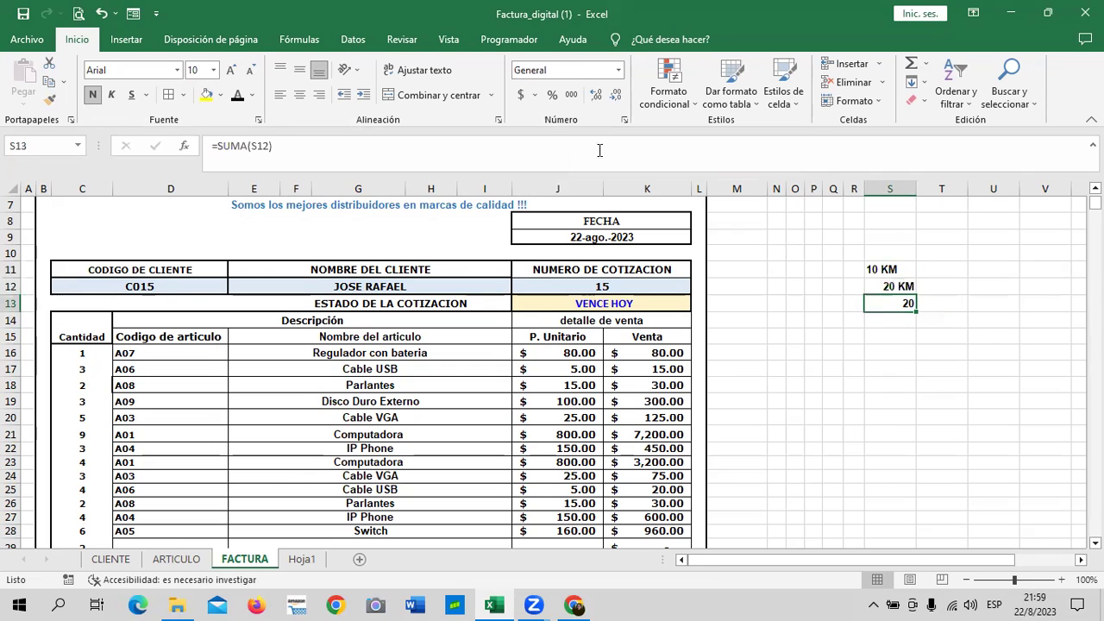
Change S13 to =SUMA(S11:S12), which shows 20 KM.
{"action": "left_click", "coordinate": [394, 153]}
{"action": "key", "text": "BackSpace"}
{"action": "key", "text": "BackSpace"}
{"action": "key", "text": "BackSpace"}
{"action": "key", "text": "BackSpace"}
{"action": "key", "text": "BackSpace"}
{"action": "type", "text": "A("}
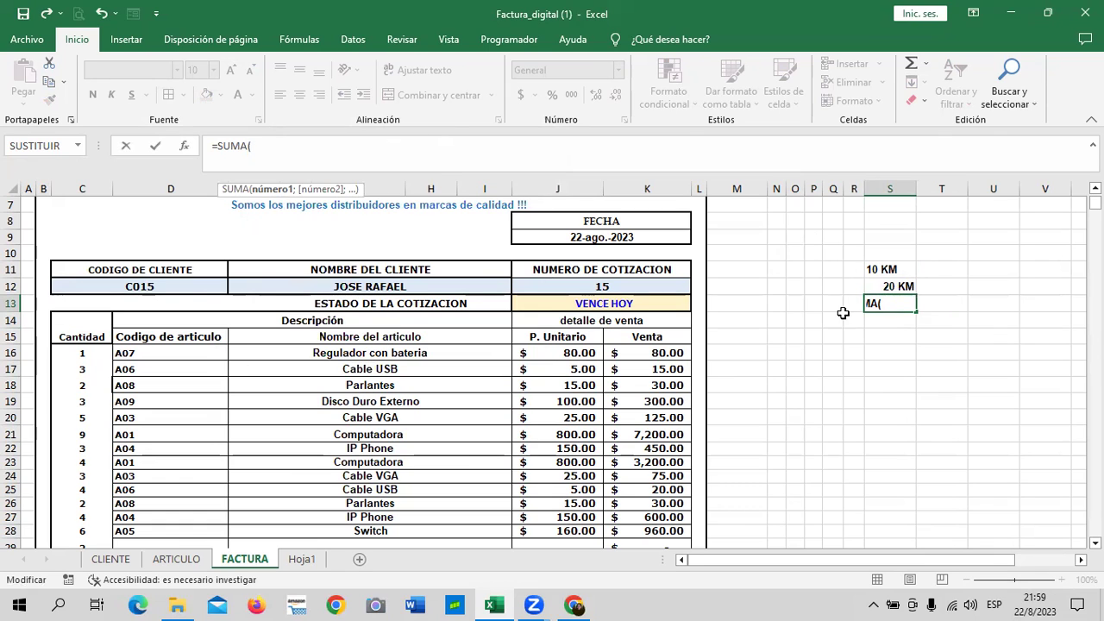
{"action": "left_click_drag", "start_coordinate": [887, 266], "coordinate": [888, 286]}
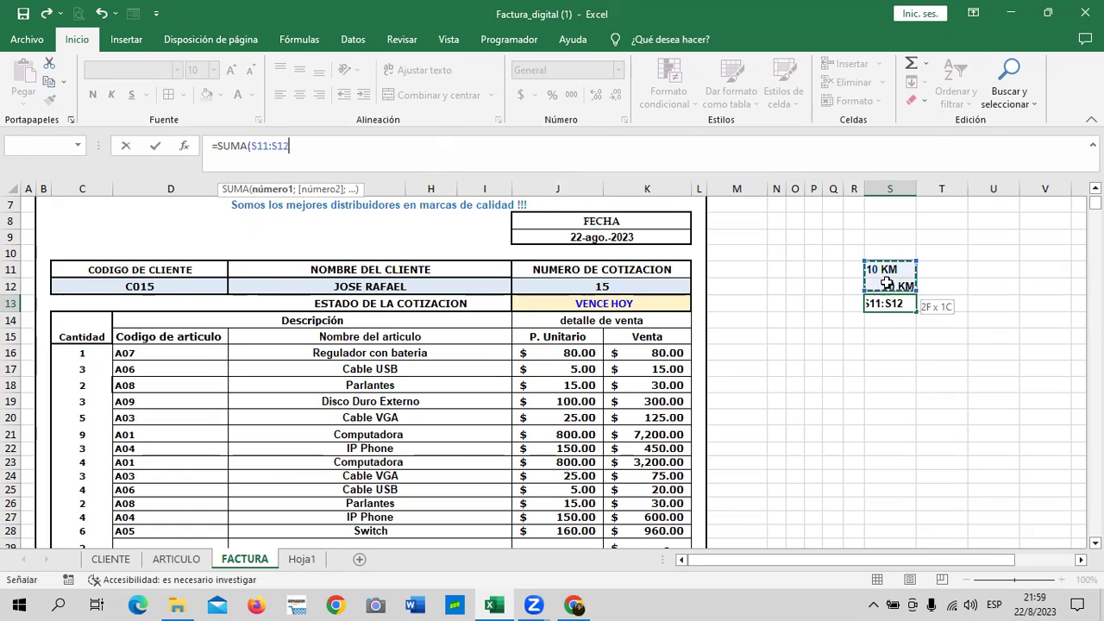
{"action": "type", "text": ")"}
{"action": "key", "text": "Return"}
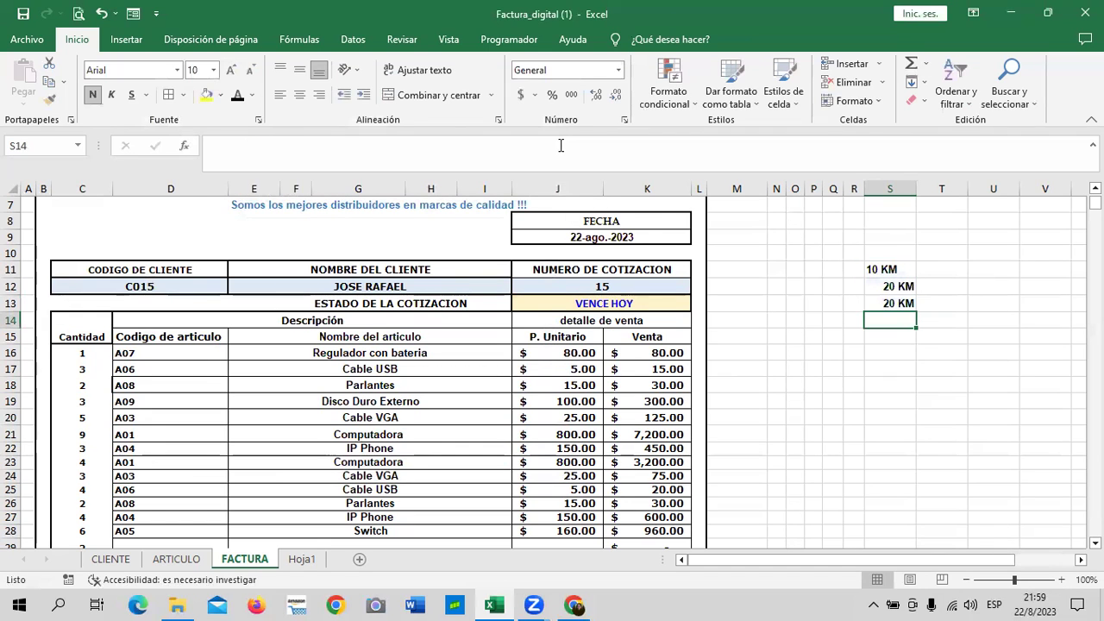
{"action": "left_click", "coordinate": [872, 304]}
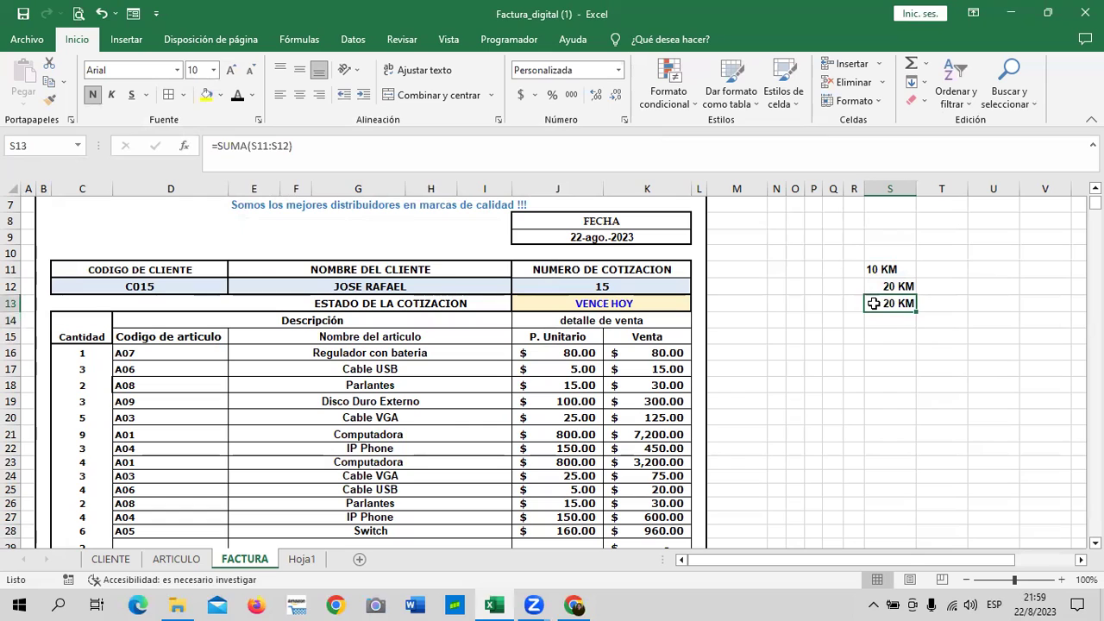
{"action": "left_click_drag", "start_coordinate": [873, 269], "coordinate": [875, 286]}
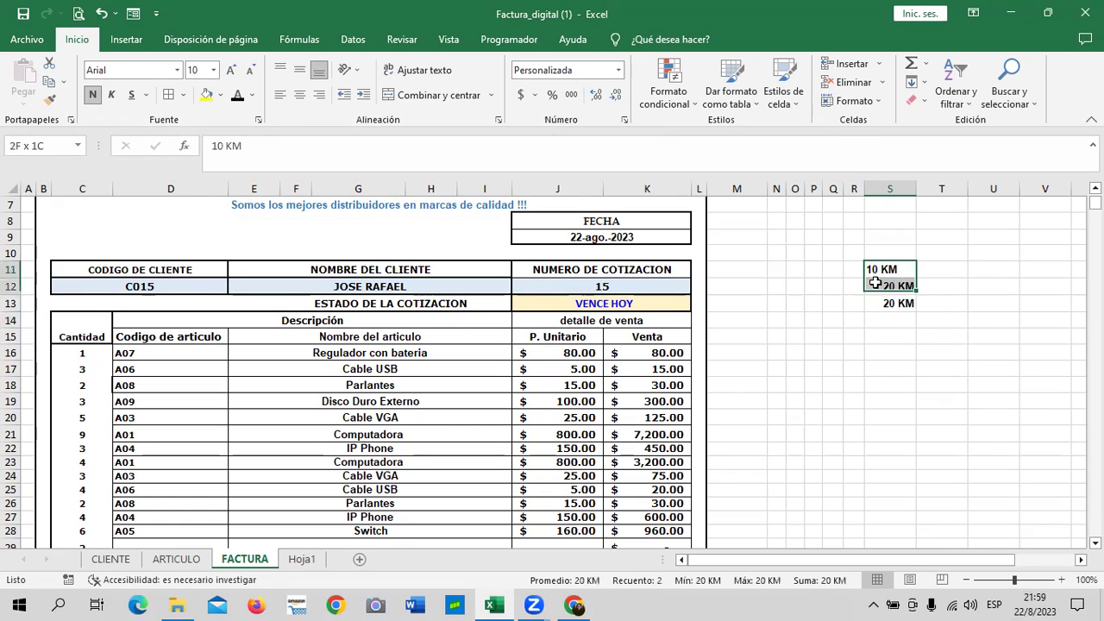
Review the KM custom number format in Formato de celdas and accept it unchanged.
{"action": "left_click", "coordinate": [624, 120]}
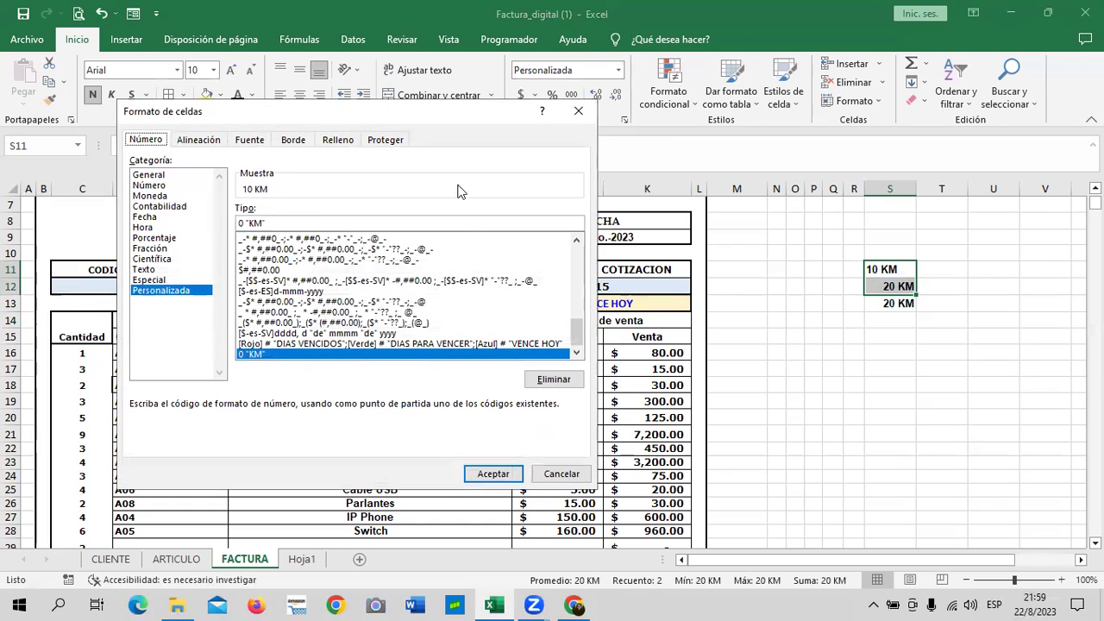
{"action": "left_click", "coordinate": [281, 223]}
{"action": "left_click", "coordinate": [493, 472]}
Replace the text in S11 with the number 50 so it displays 50 KM.
{"action": "left_click", "coordinate": [849, 383]}
{"action": "left_click", "coordinate": [868, 287]}
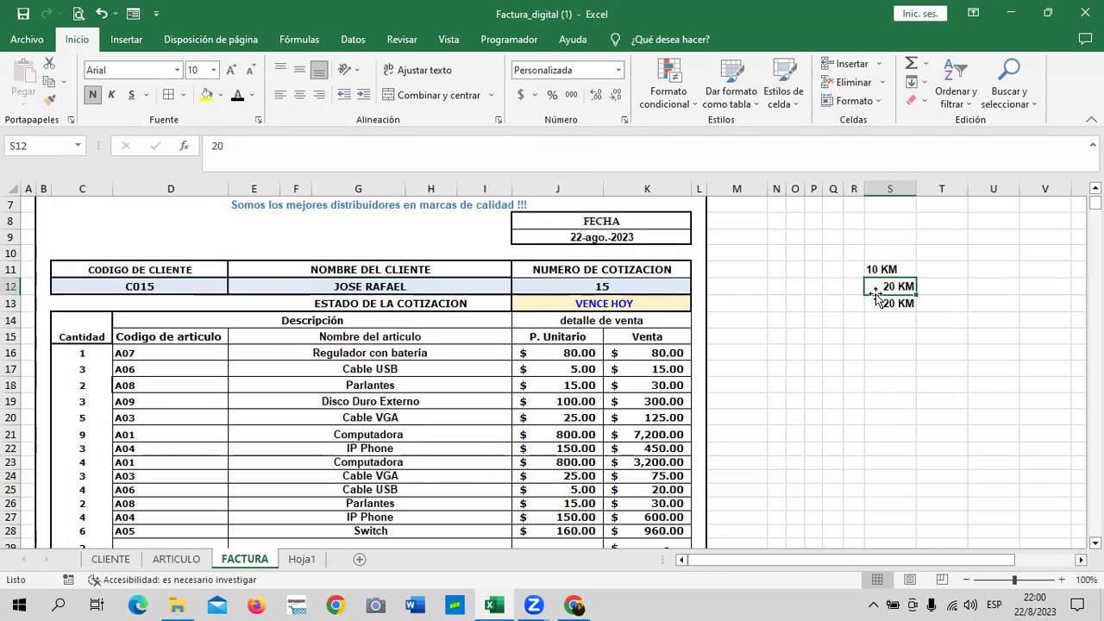
{"action": "left_click", "coordinate": [875, 270]}
{"action": "key", "text": "Delete"}
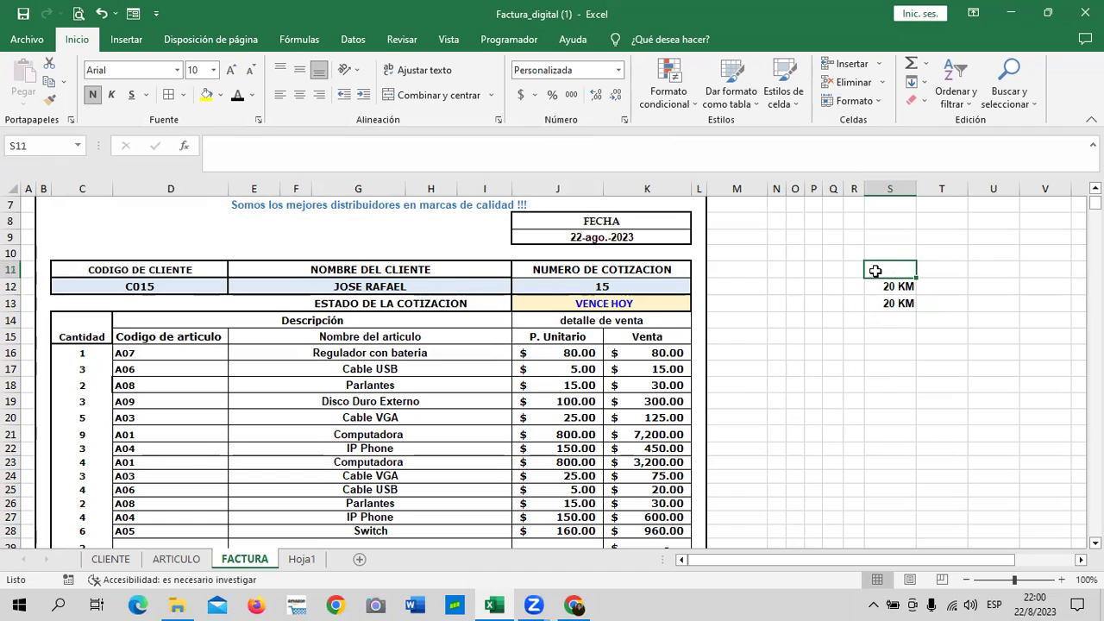
{"action": "type", "text": "10"}
{"action": "key", "text": "Return"}
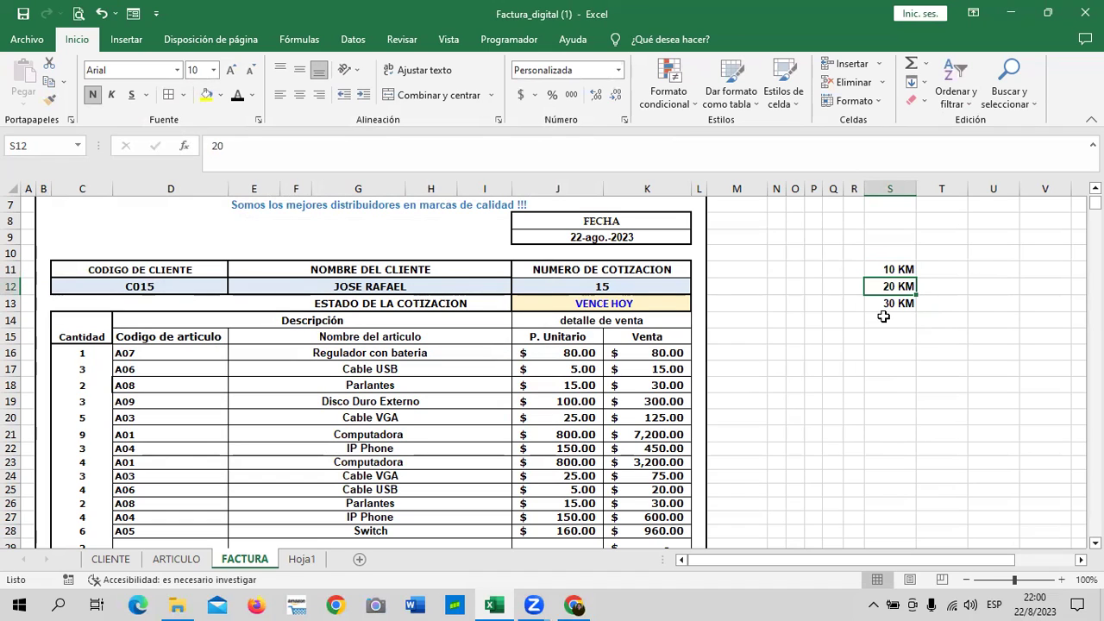
{"action": "left_click", "coordinate": [876, 269]}
{"action": "type", "text": "50"}
{"action": "key", "text": "Return"}
Enter 20 in S10 and change the S13 total to =SUMA(S10:S12).
{"action": "left_click", "coordinate": [892, 257]}
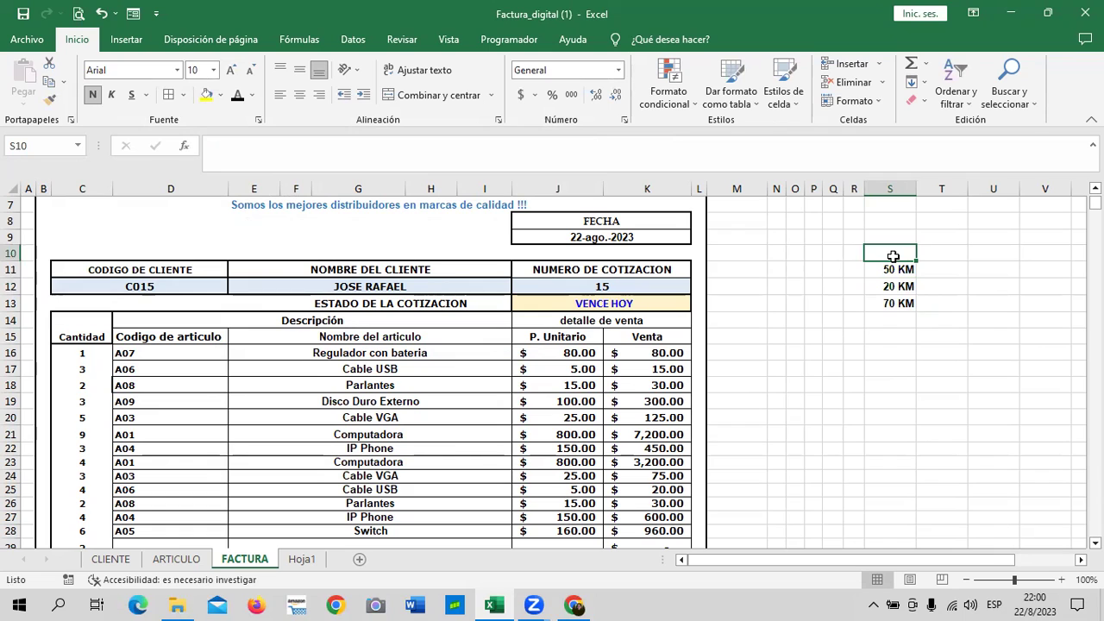
{"action": "type", "text": "20"}
{"action": "key", "text": "Return"}
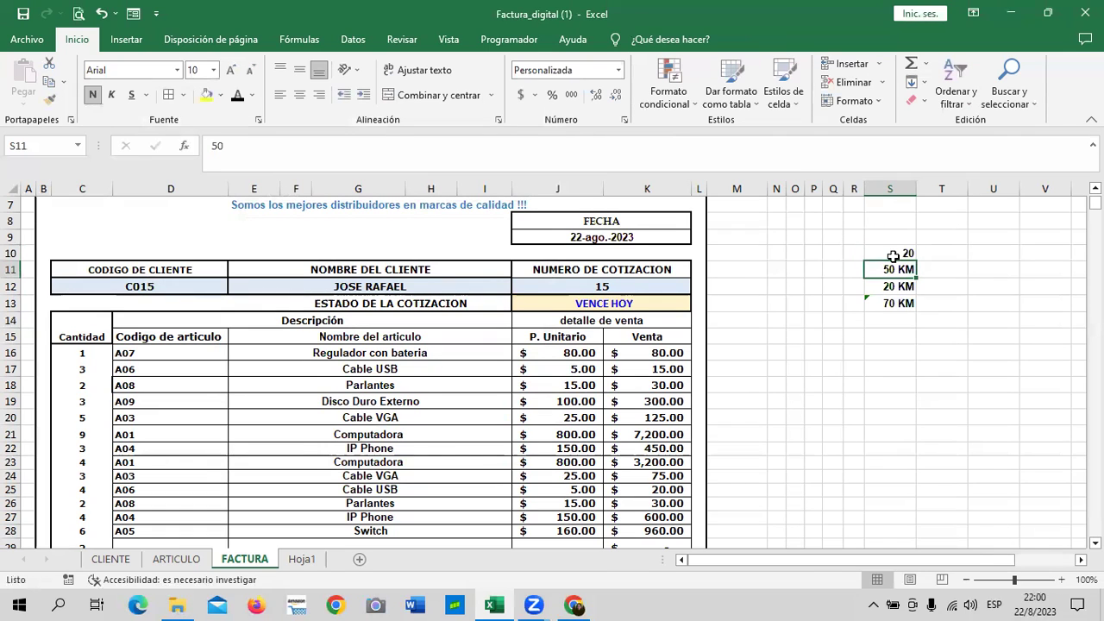
{"action": "left_click", "coordinate": [883, 300]}
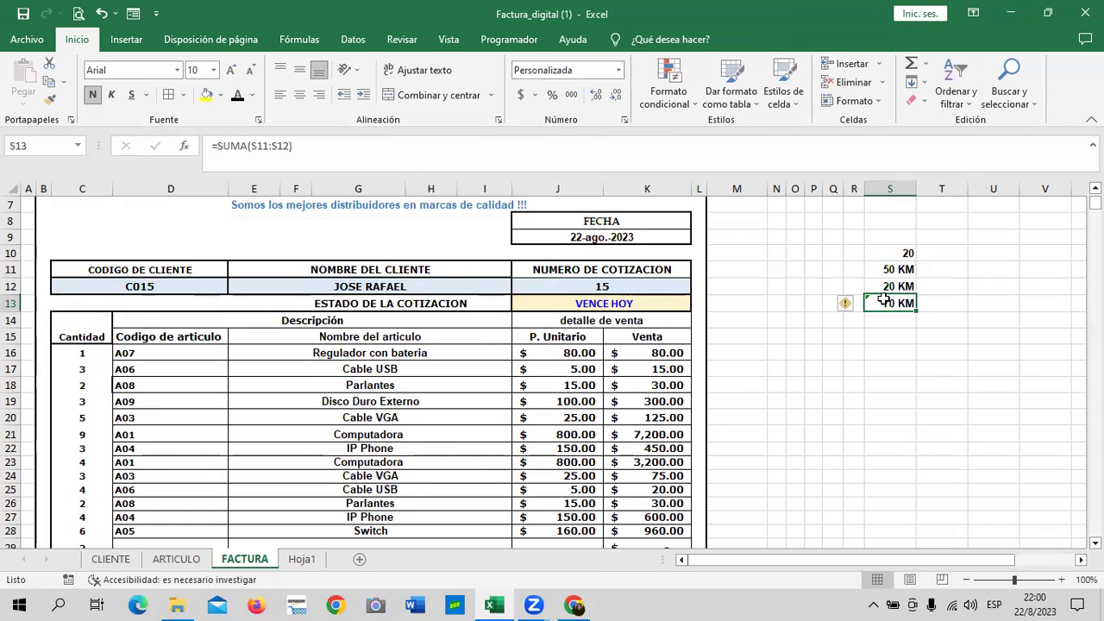
{"action": "left_click", "coordinate": [317, 145]}
{"action": "key", "text": "BackSpace"}
{"action": "key", "text": "BackSpace"}
{"action": "key", "text": "BackSpace"}
{"action": "key", "text": "BackSpace"}
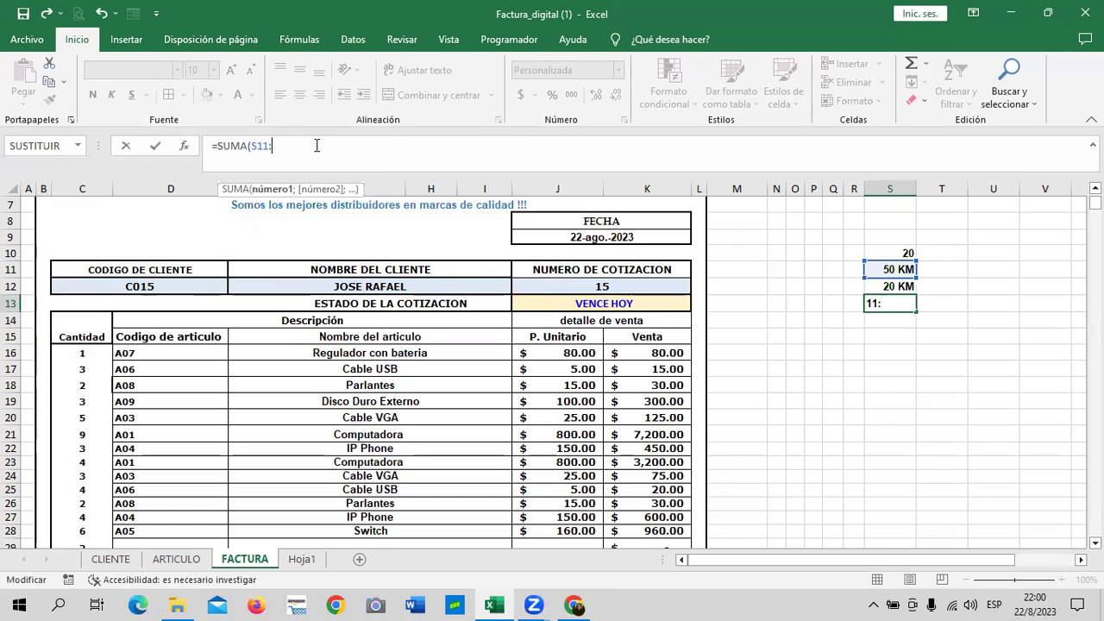
{"action": "key", "text": "BackSpace"}
{"action": "key", "text": "BackSpace"}
{"action": "key", "text": "BackSpace"}
{"action": "key", "text": "BackSpace"}
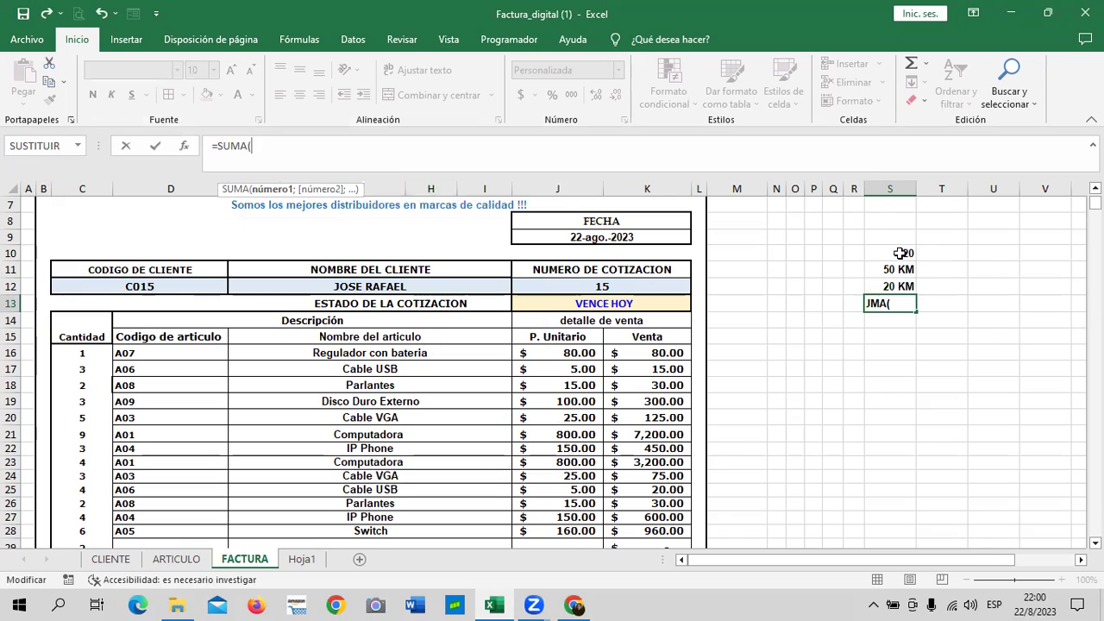
{"action": "left_click_drag", "start_coordinate": [899, 252], "coordinate": [894, 287]}
{"action": "left_click", "coordinate": [411, 147]}
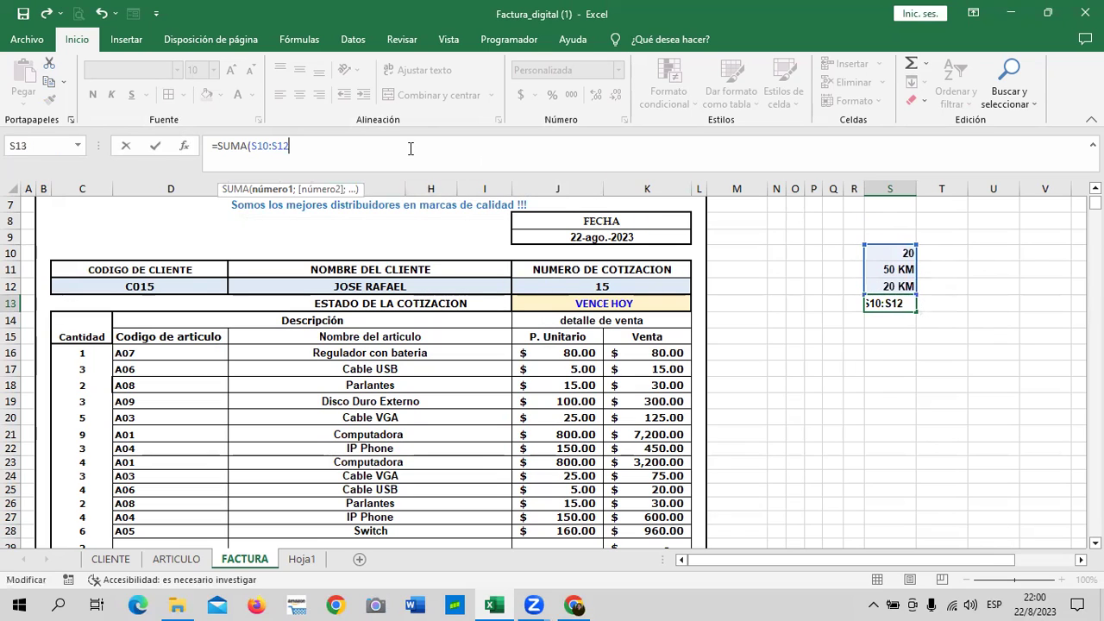
{"action": "type", "text": ")"}
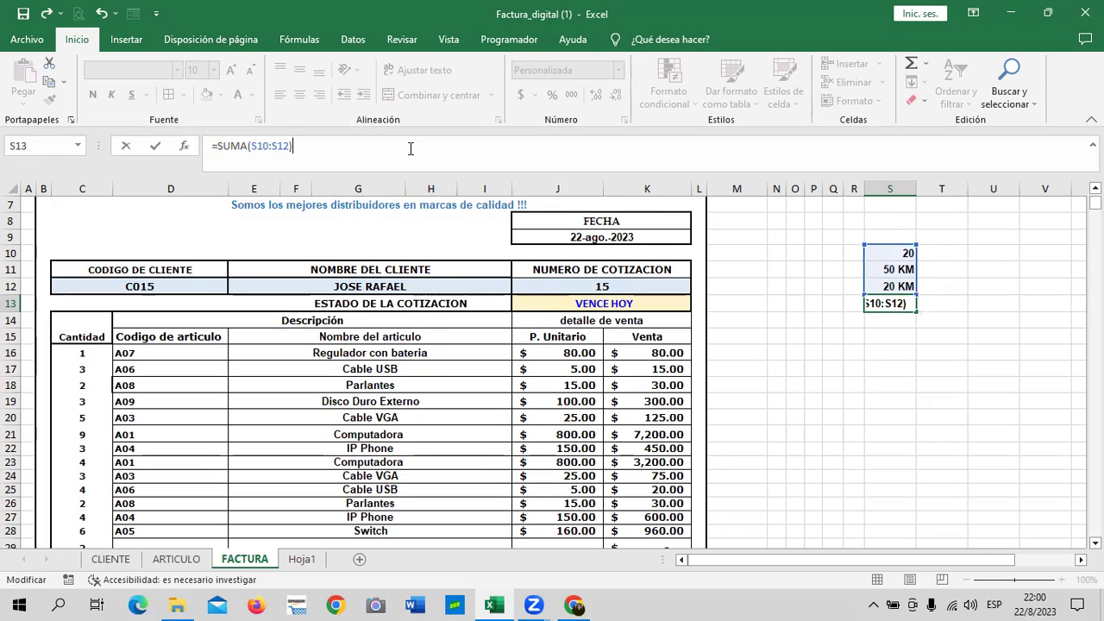
{"action": "key", "text": "Return"}
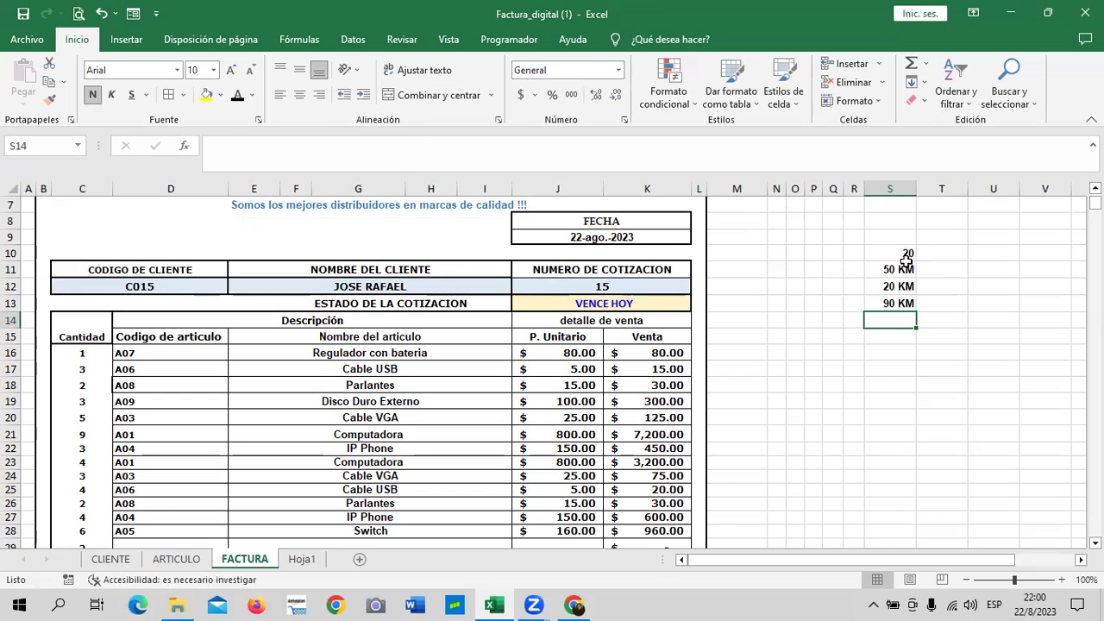
Edit S10 to the text '20 KM', confirm S13 still totals 70 KM, then select J13.
{"action": "left_click", "coordinate": [892, 253]}
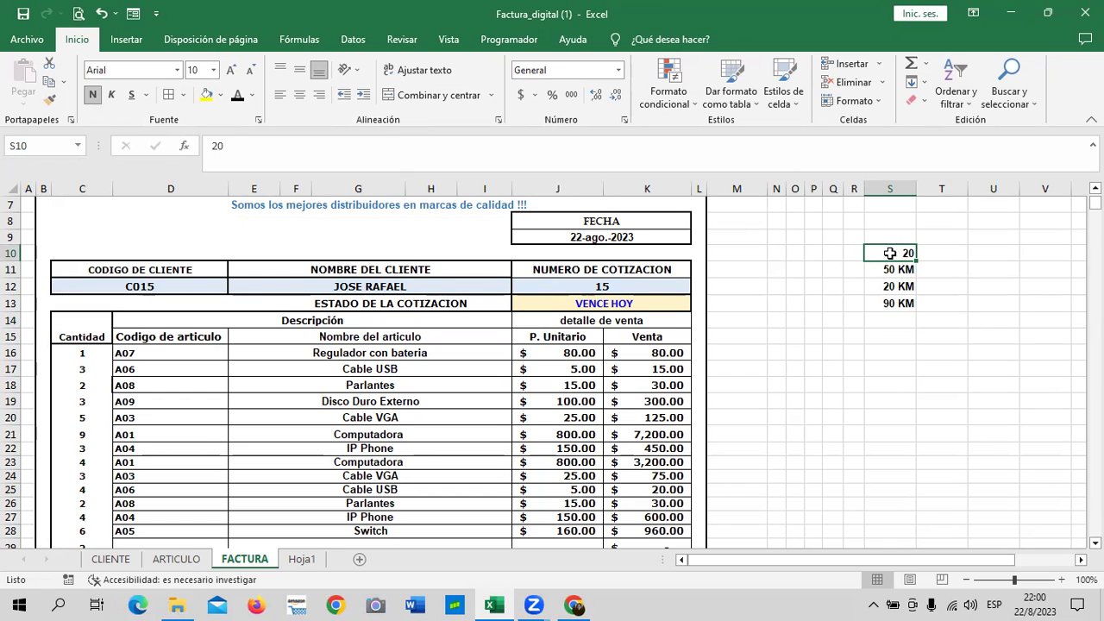
{"action": "left_click", "coordinate": [375, 147]}
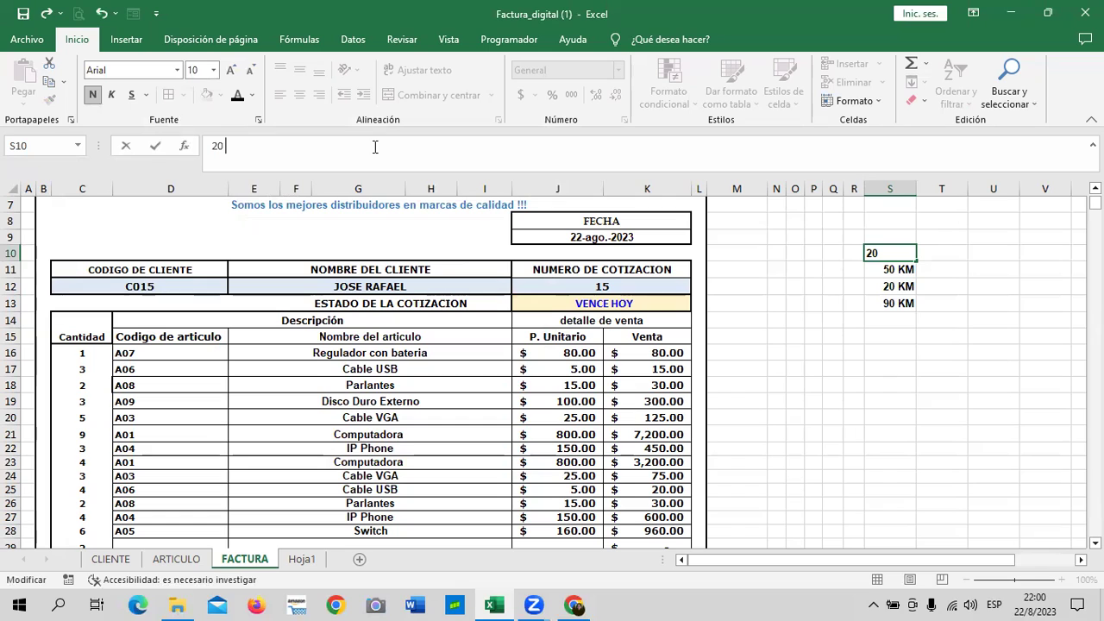
{"action": "type", "text": "KM"}
{"action": "key", "text": "Return"}
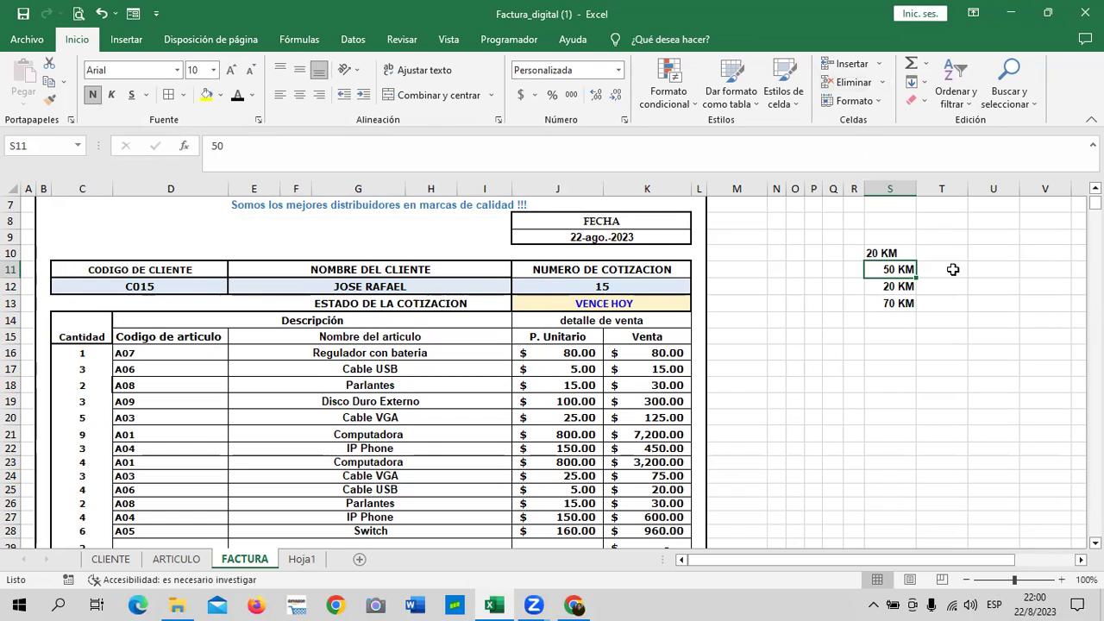
{"action": "left_click", "coordinate": [887, 304]}
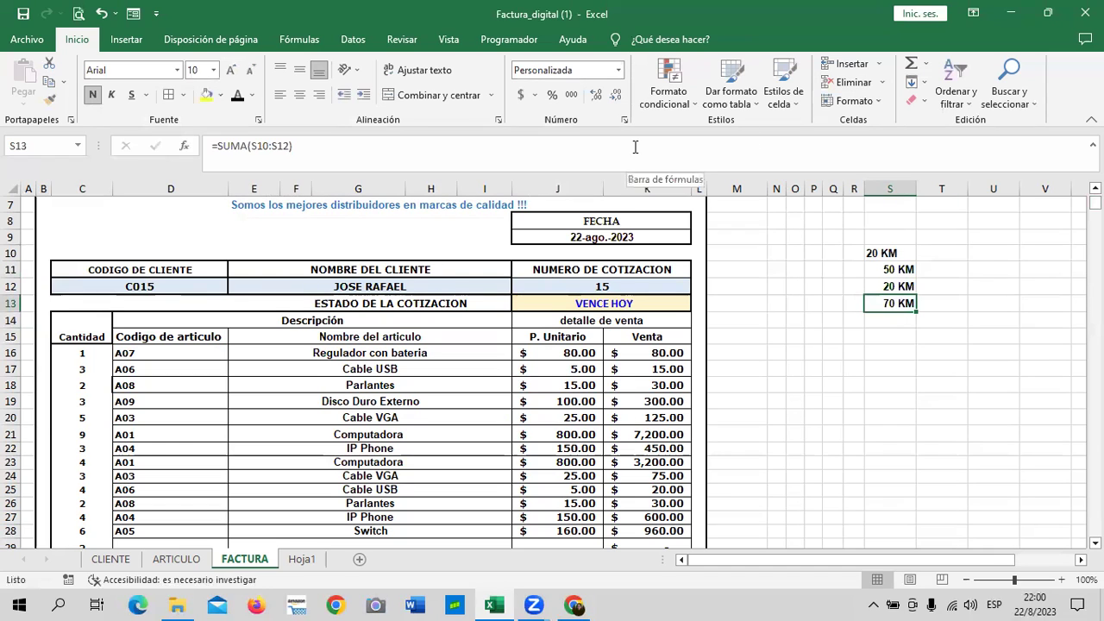
{"action": "left_click", "coordinate": [818, 369]}
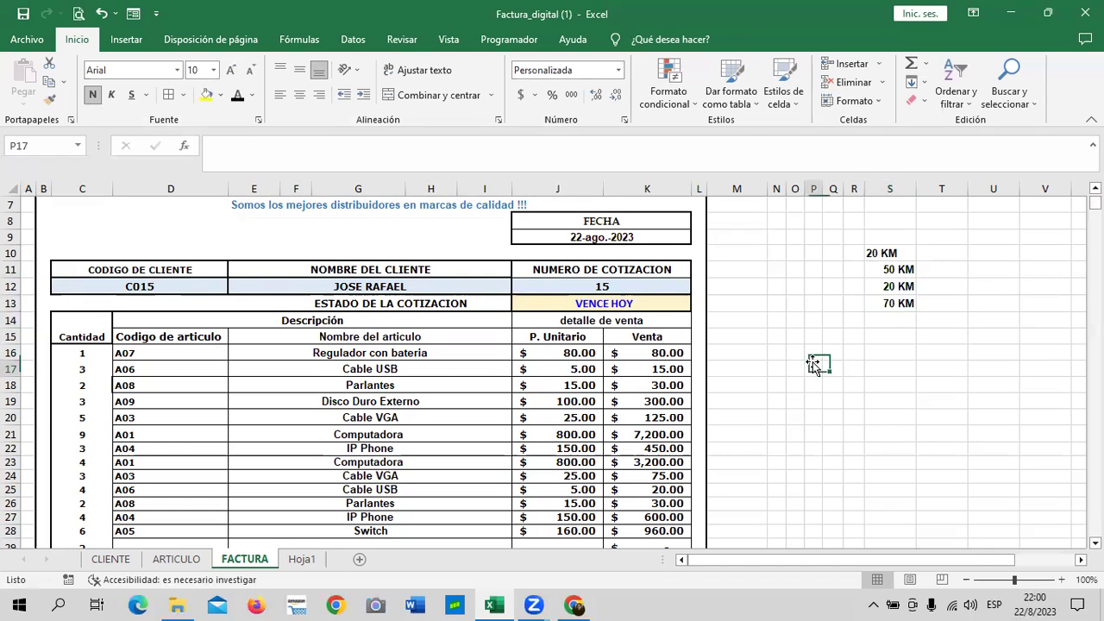
{"action": "left_click", "coordinate": [619, 304]}
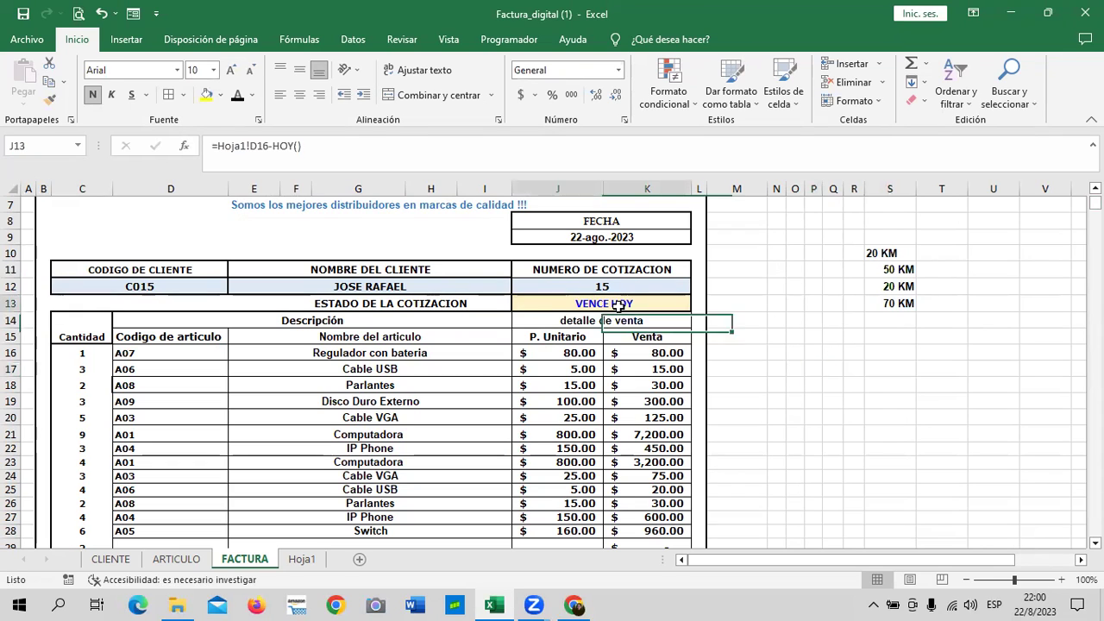